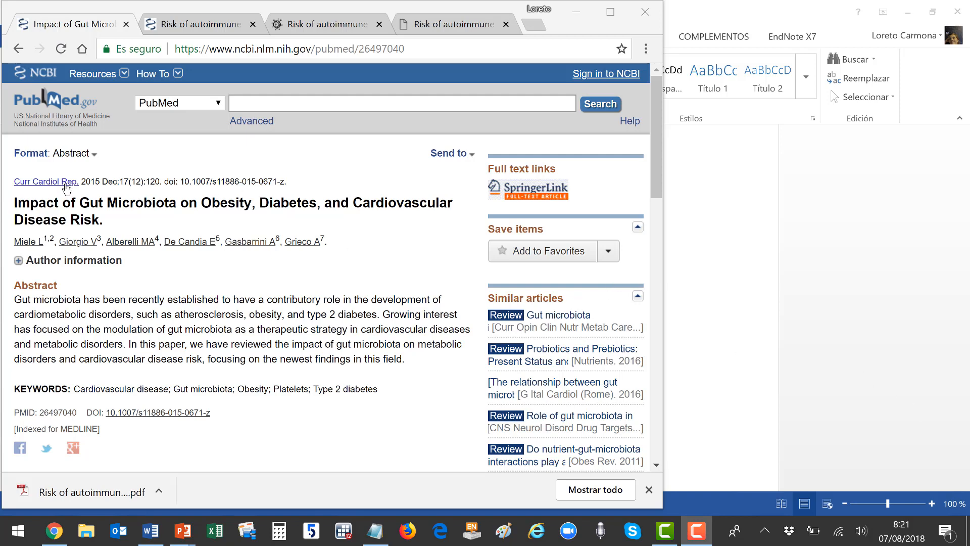
# Select the PubMed article's citation through its keywords and switch to the blank Word document.
pyautogui.moveTo(12, 181); pyautogui.dragTo(382, 390)
pyautogui.hotkey('ctrl', 'c')
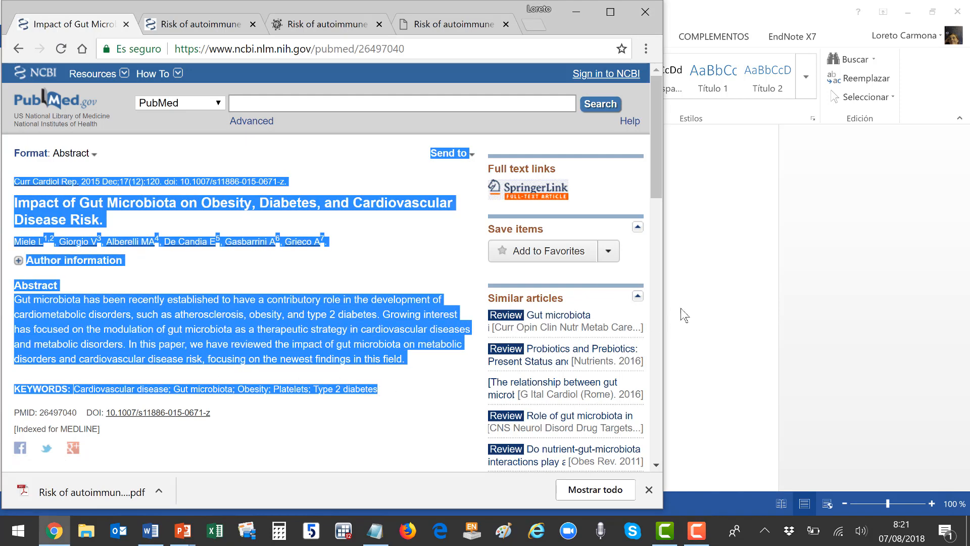
pyautogui.click(702, 297)
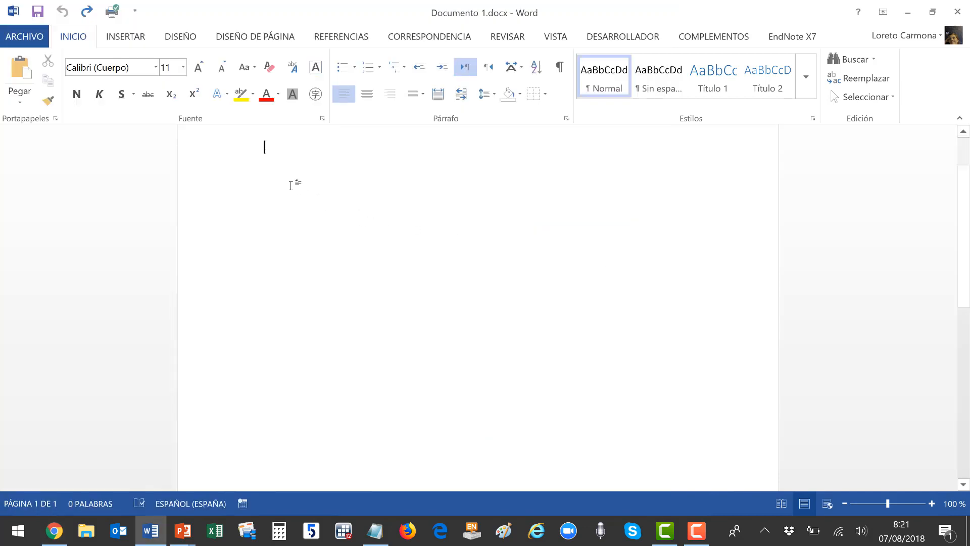
# Paste the PubMed abstract into Document 1 using Keep Text Only.
pyautogui.hotkey('ctrl', 'v')
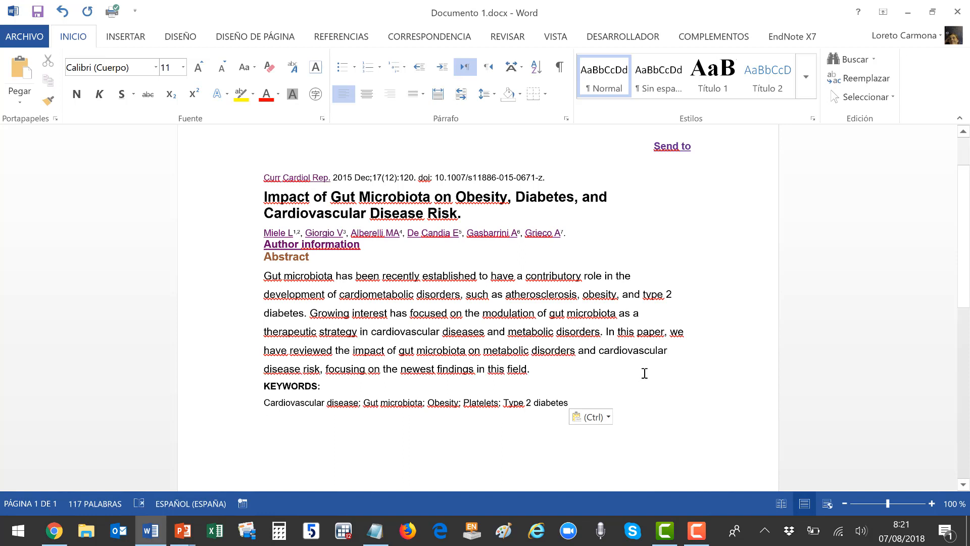
pyautogui.click(605, 419)
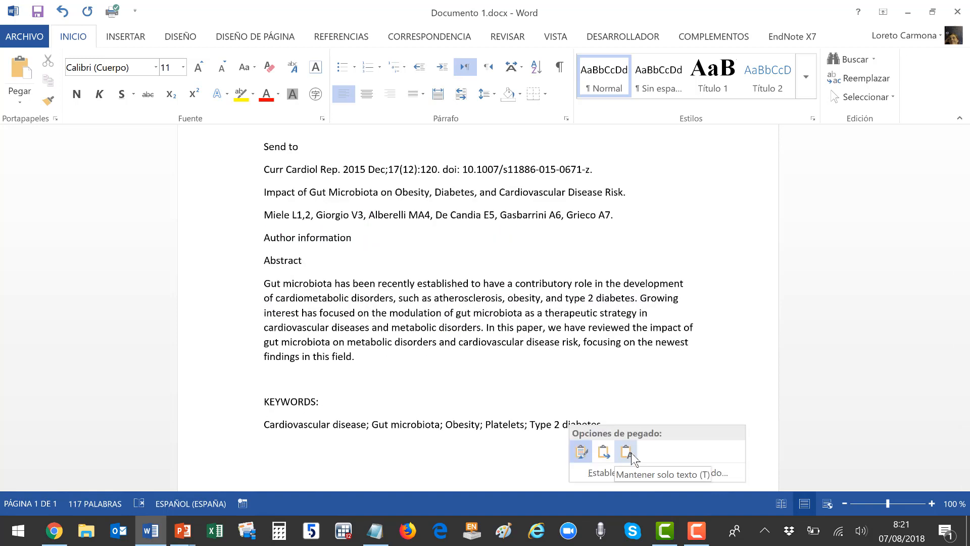
pyautogui.click(626, 451)
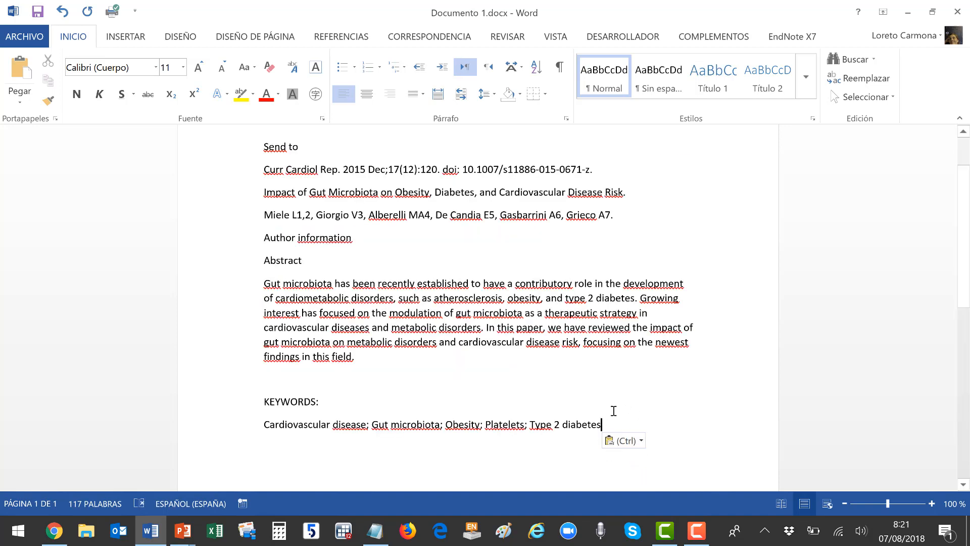
pyautogui.click(636, 447)
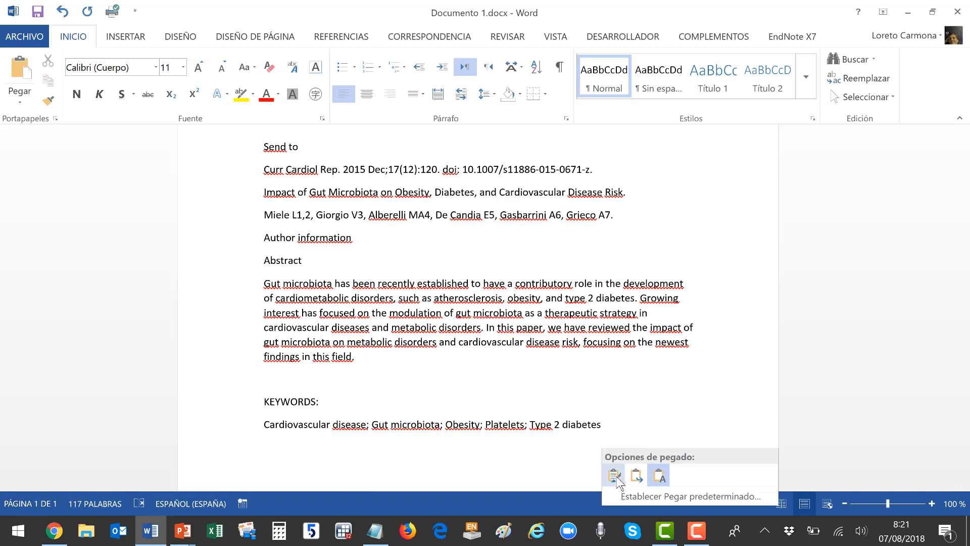
pyautogui.click(616, 479)
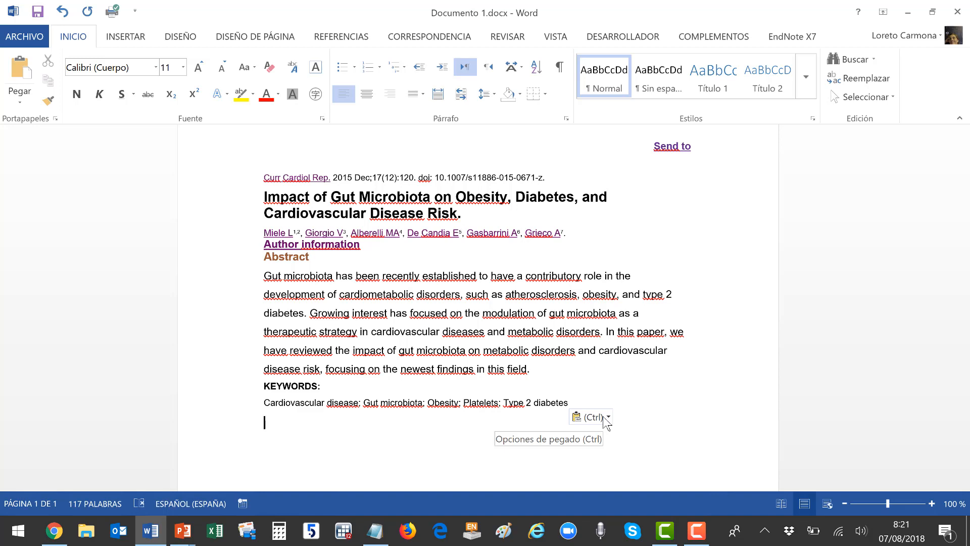
pyautogui.click(607, 422)
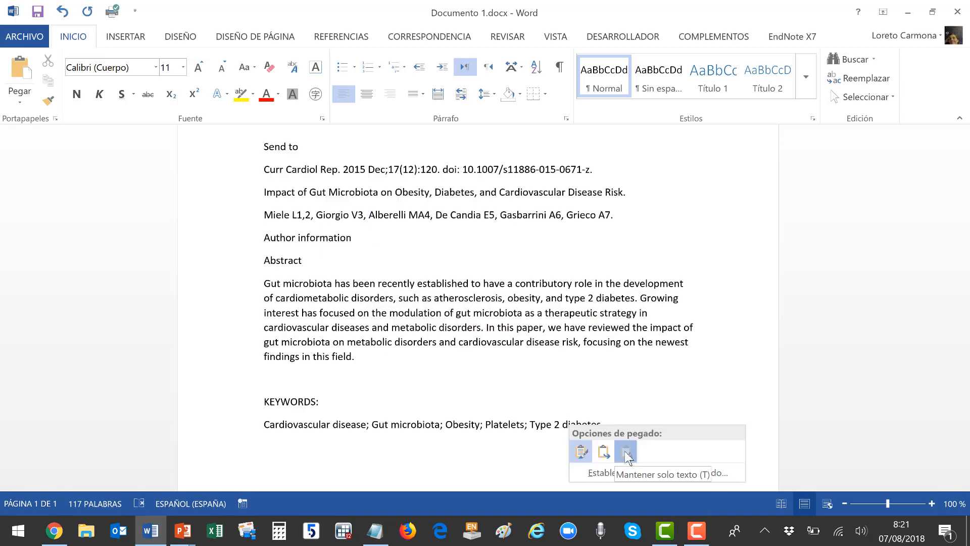
pyautogui.click(626, 451)
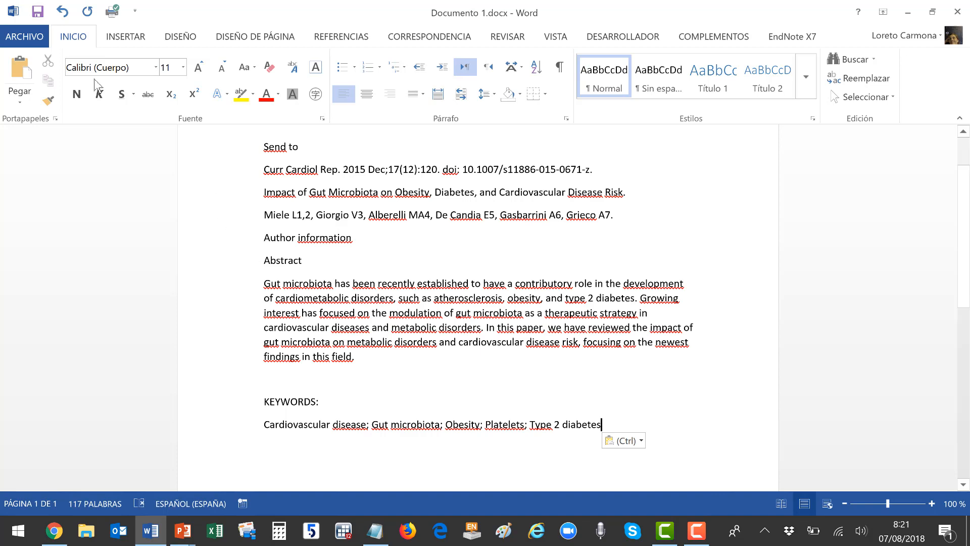
pyautogui.click(41, 35)
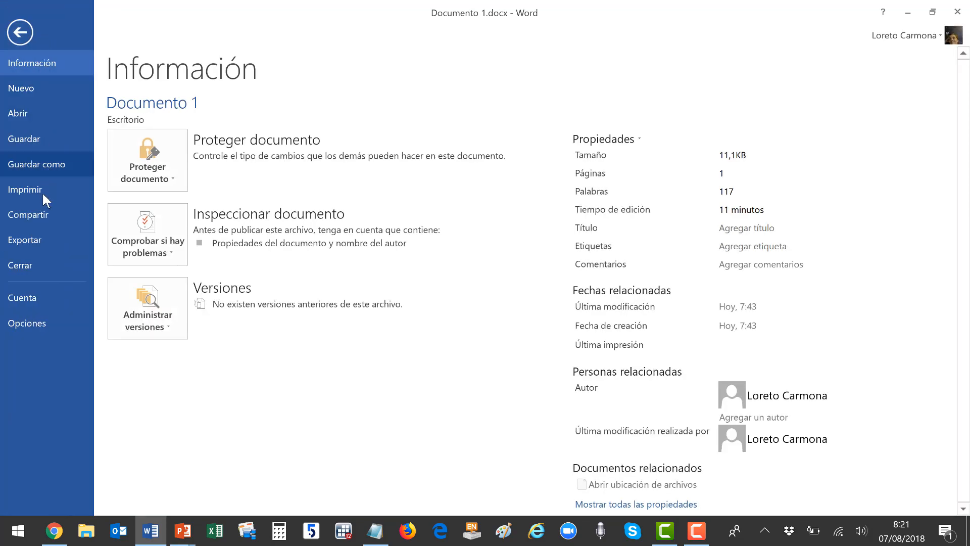
# In Advanced options, set within-document, between-document and other-app pasting to Keep Text Only.
pyautogui.click(30, 323)
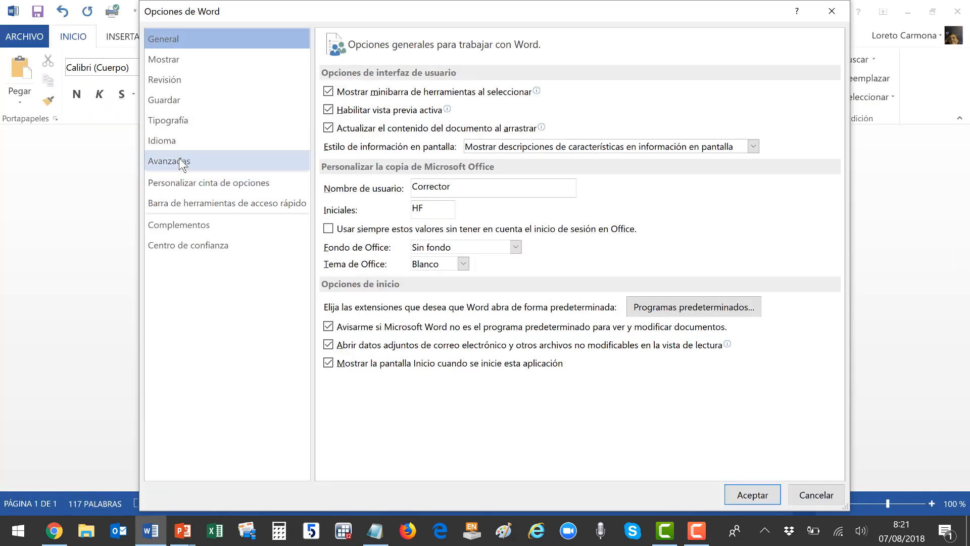
pyautogui.click(179, 158)
pyautogui.scroll(-1, 611, 243)
pyautogui.scroll(-5, 611, 240)
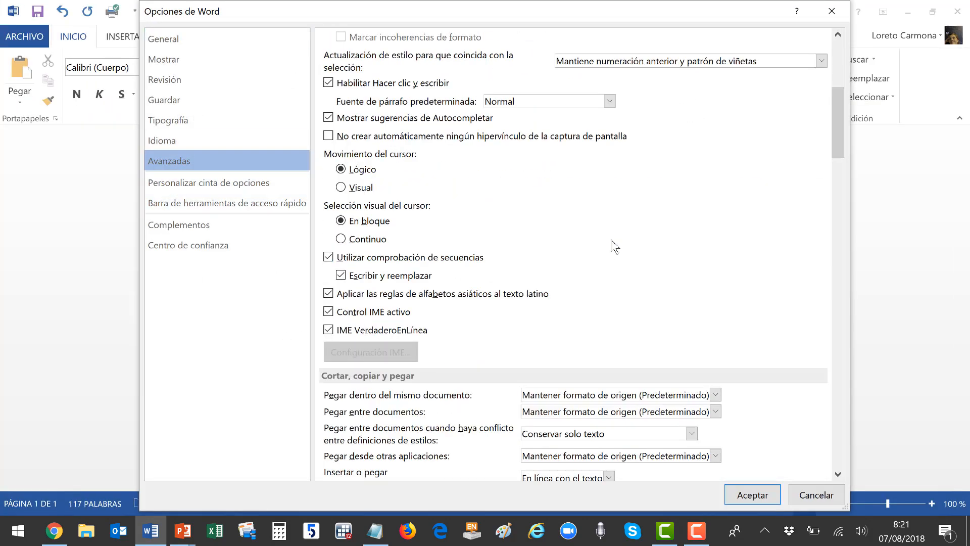
pyautogui.scroll(-2, 540, 229)
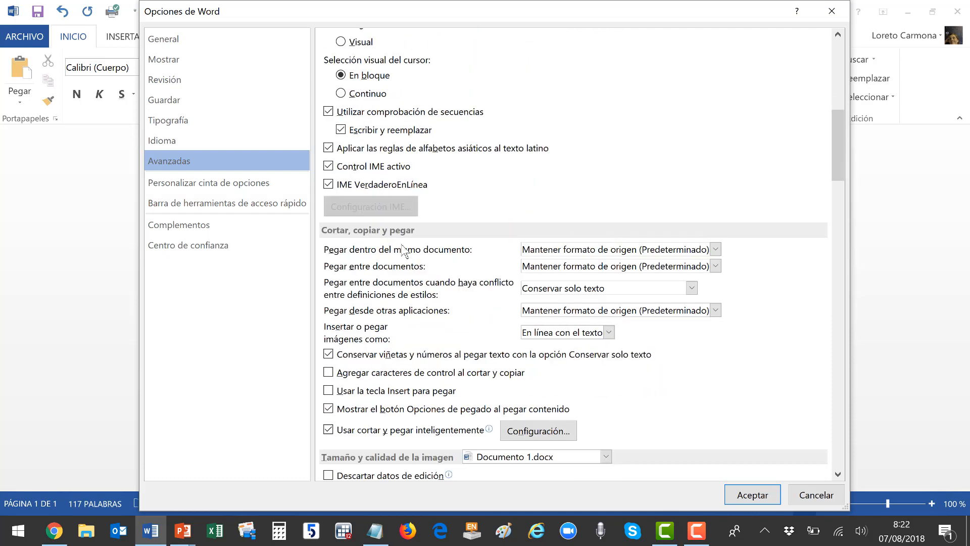
pyautogui.click(715, 249)
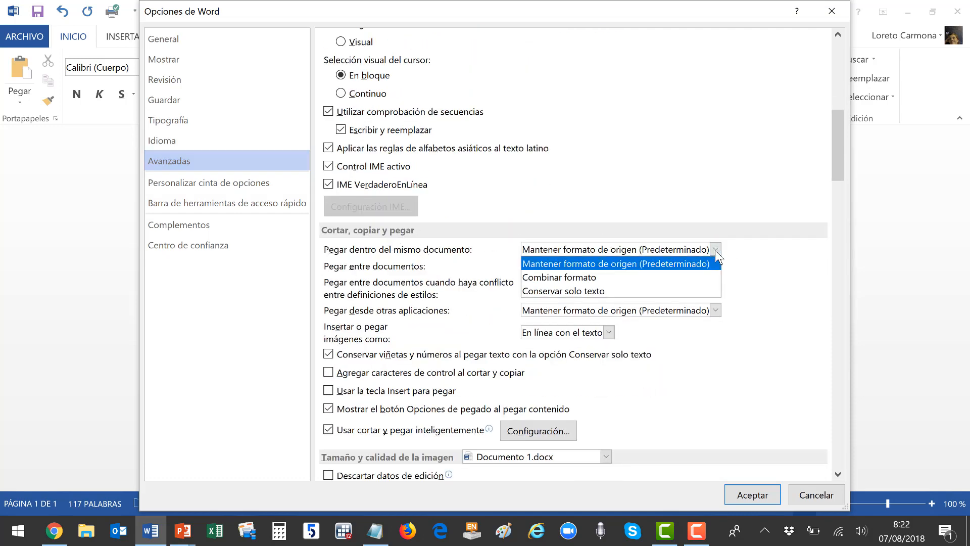
pyautogui.click(645, 291)
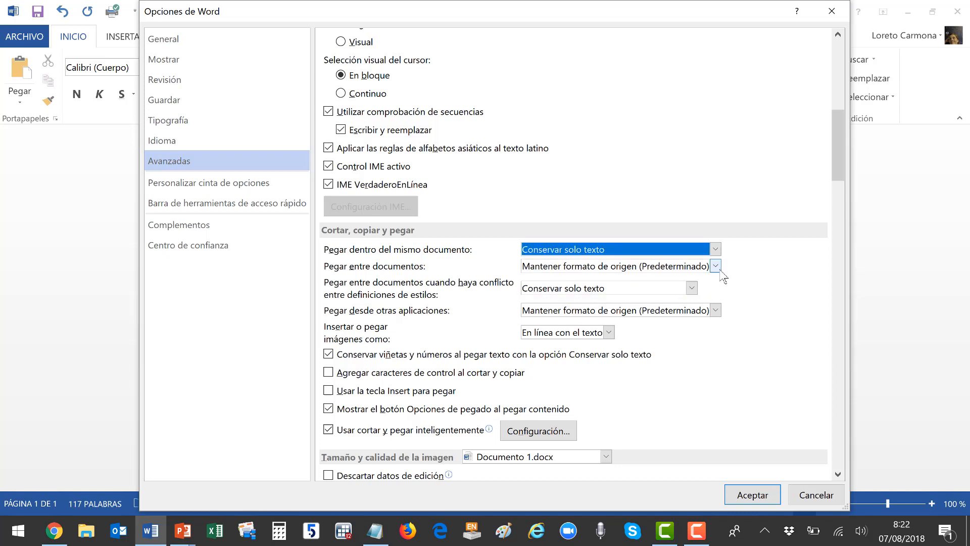
pyautogui.click(716, 266)
pyautogui.click(651, 307)
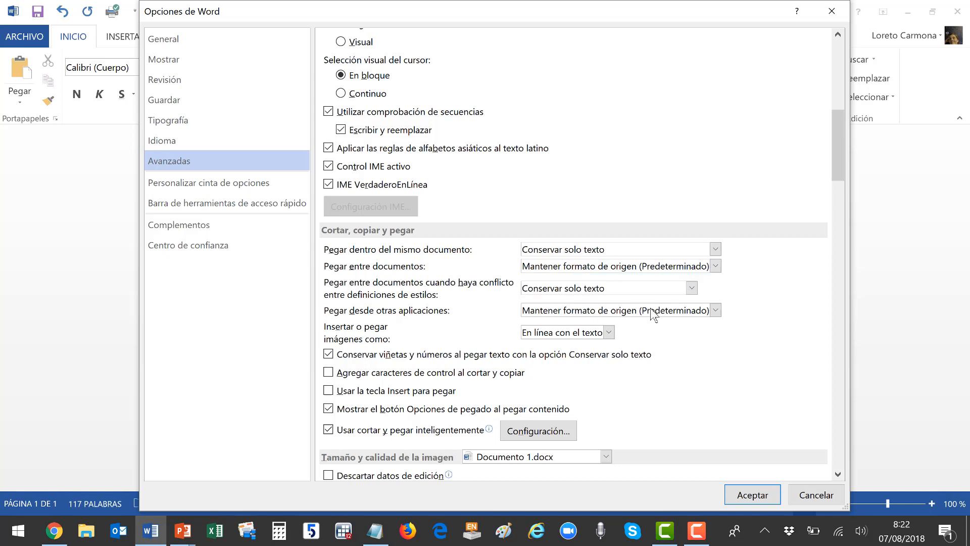
pyautogui.click(716, 309)
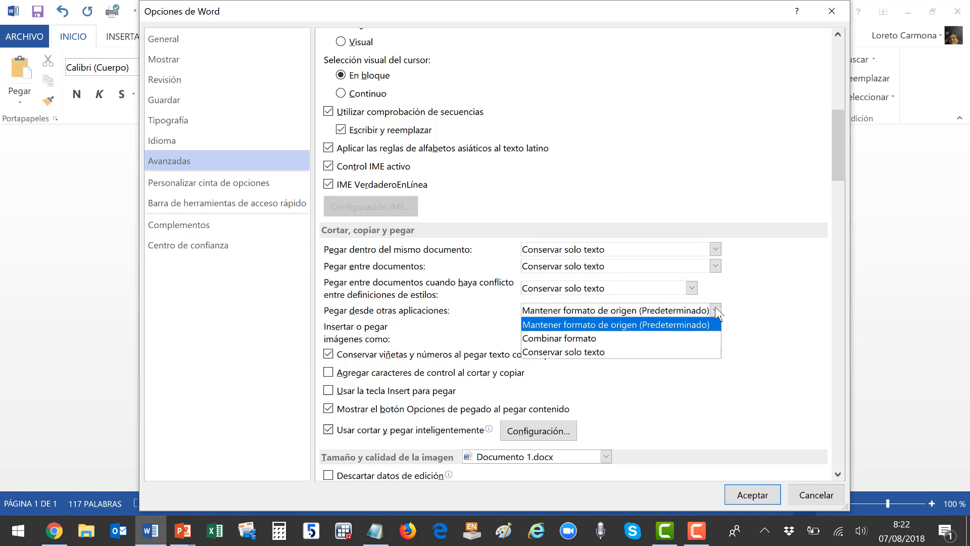
pyautogui.click(664, 352)
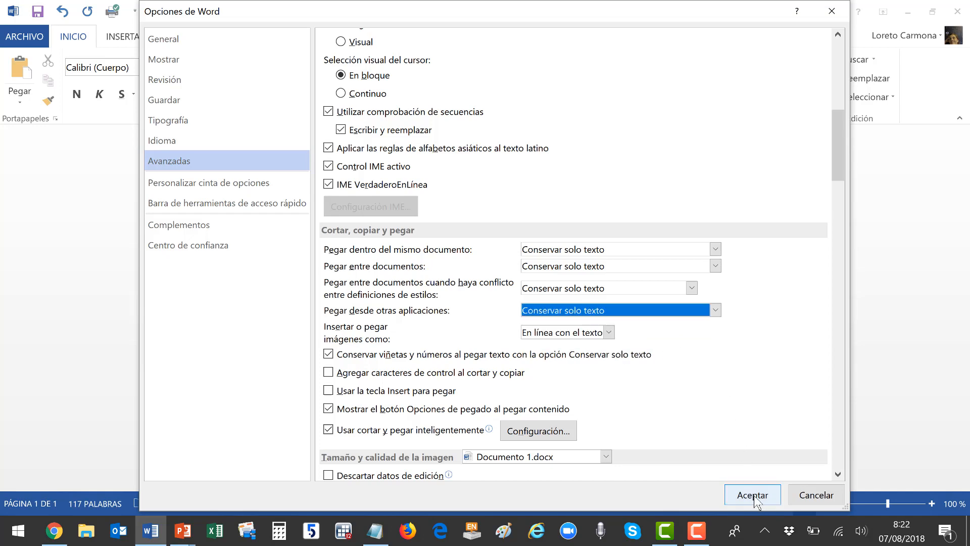
# Confirm the new paste defaults and review the abstract's paste options without changing them.
pyautogui.click(753, 495)
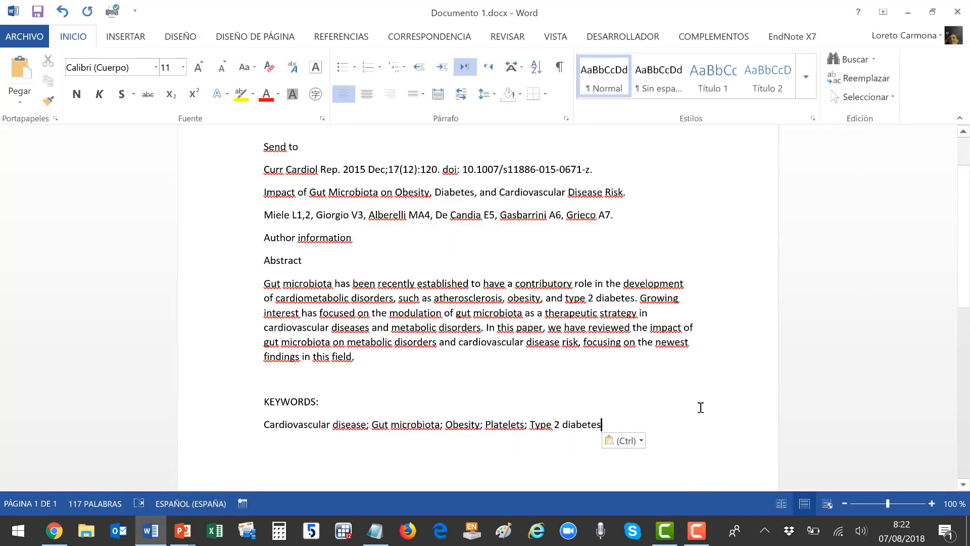
pyautogui.click(626, 441)
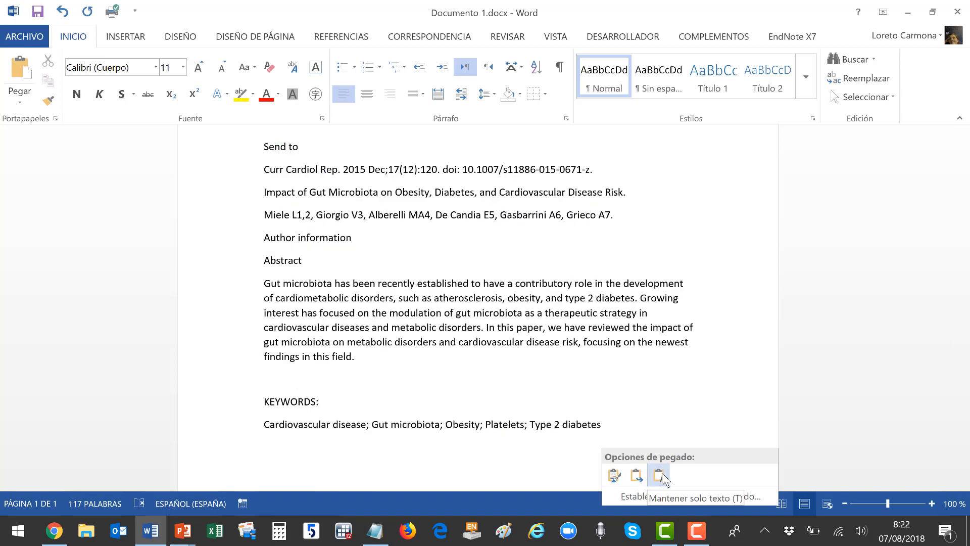
pyautogui.click(695, 433)
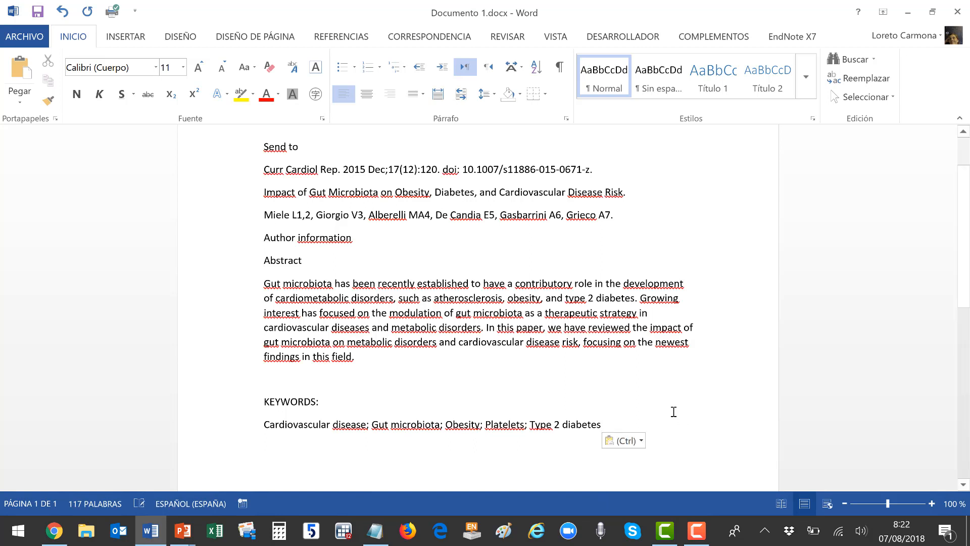
# Paste the article text into a new Notepad window and select its end through the keywords.
pyautogui.click(376, 531)
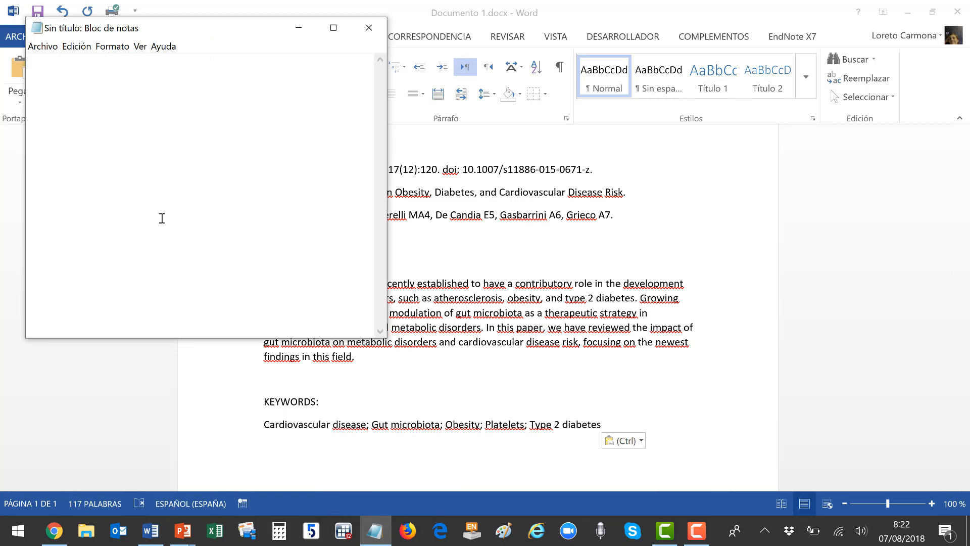
pyautogui.hotkey('ctrl', 'v')
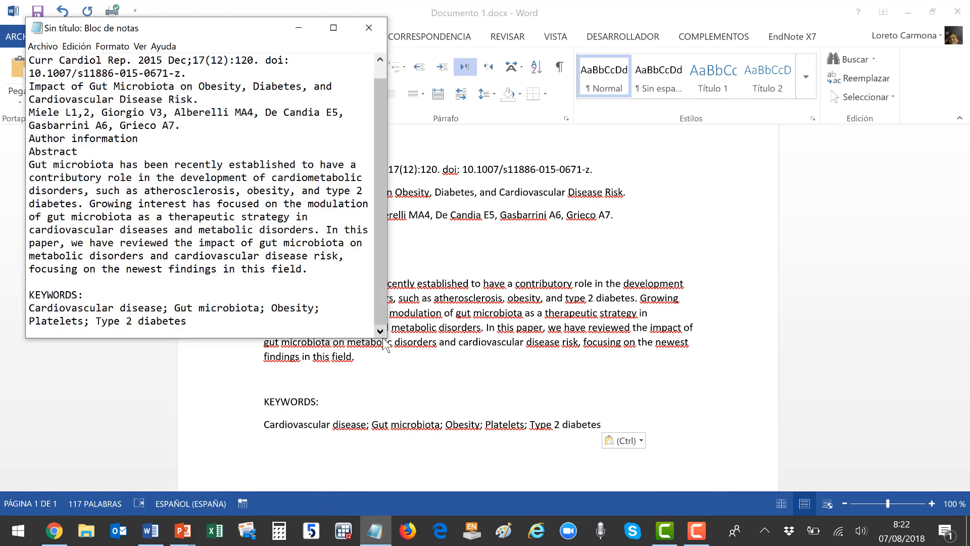
pyautogui.moveTo(202, 321); pyautogui.dragTo(13, 54)
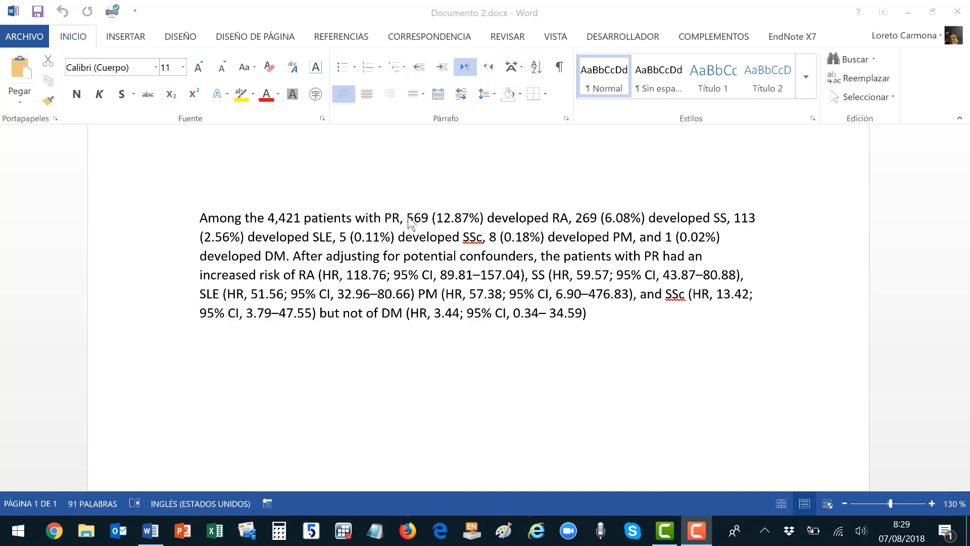
# Move the hazard-ratio results from RA onward into their own paragraph and select it.
pyautogui.moveTo(407, 218); pyautogui.dragTo(712, 249)
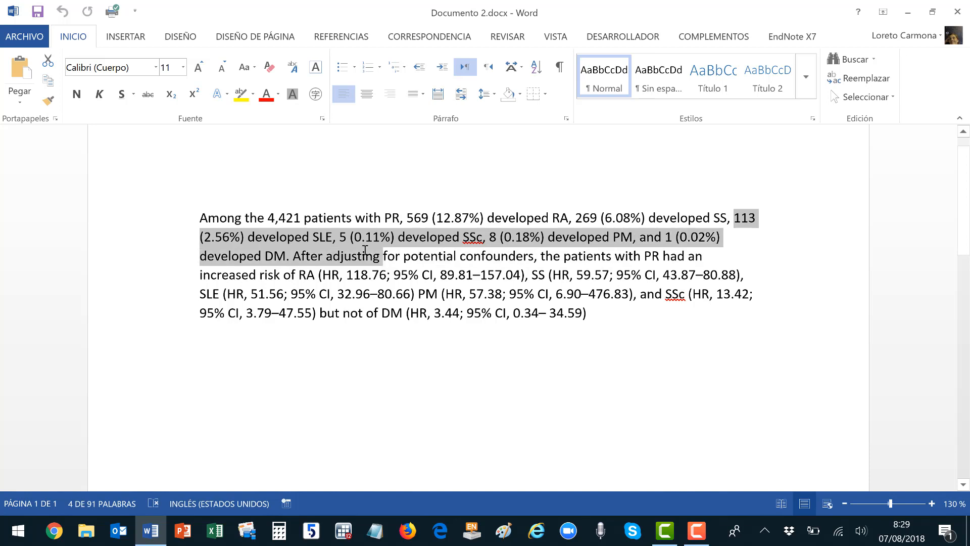
pyautogui.click(495, 275)
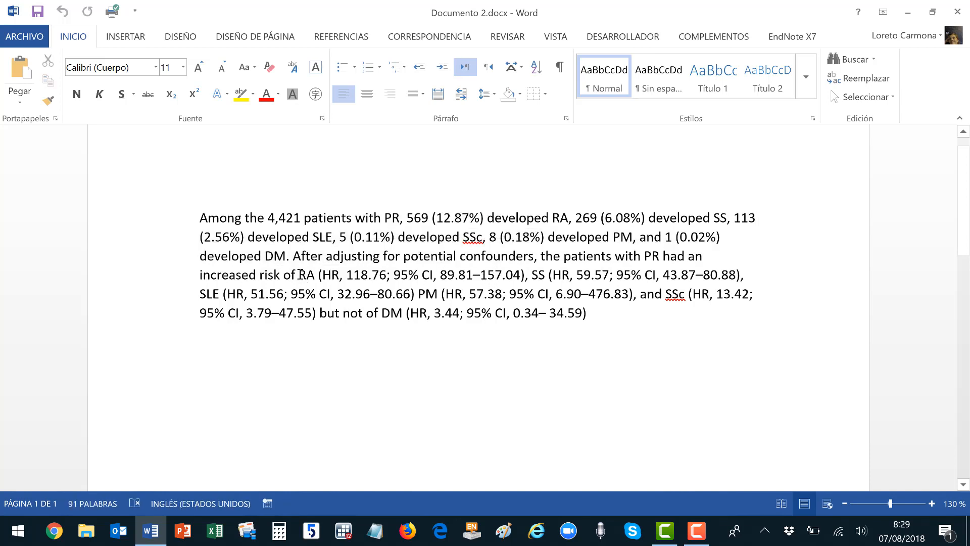
pyautogui.moveTo(299, 275); pyautogui.dragTo(590, 313)
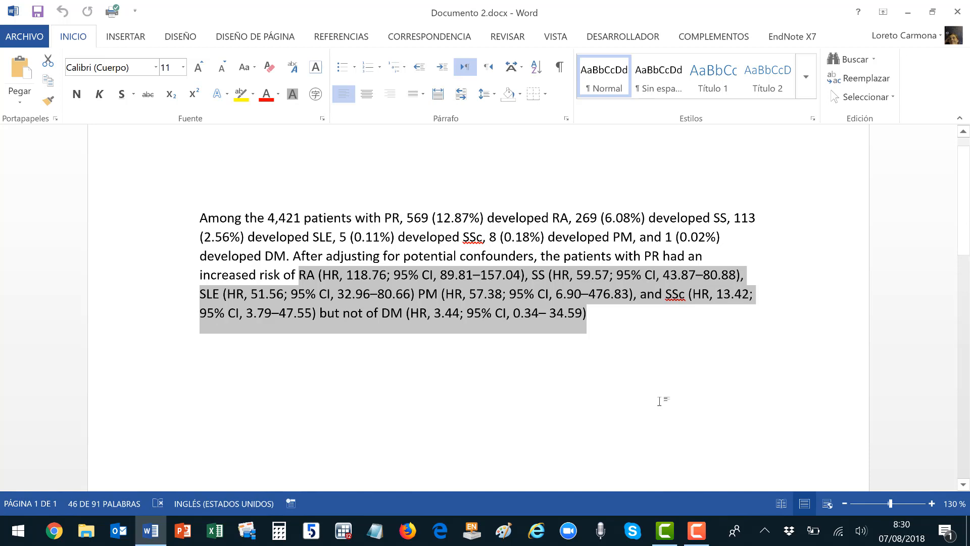
pyautogui.hotkey('ctrl', 'x')
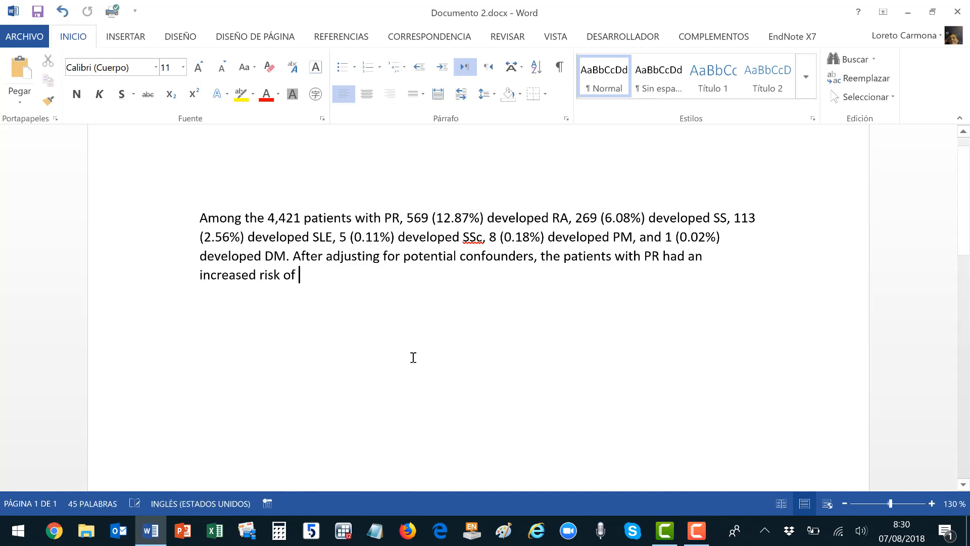
pyautogui.press('Return')
pyautogui.hotkey('ctrl', 'v')
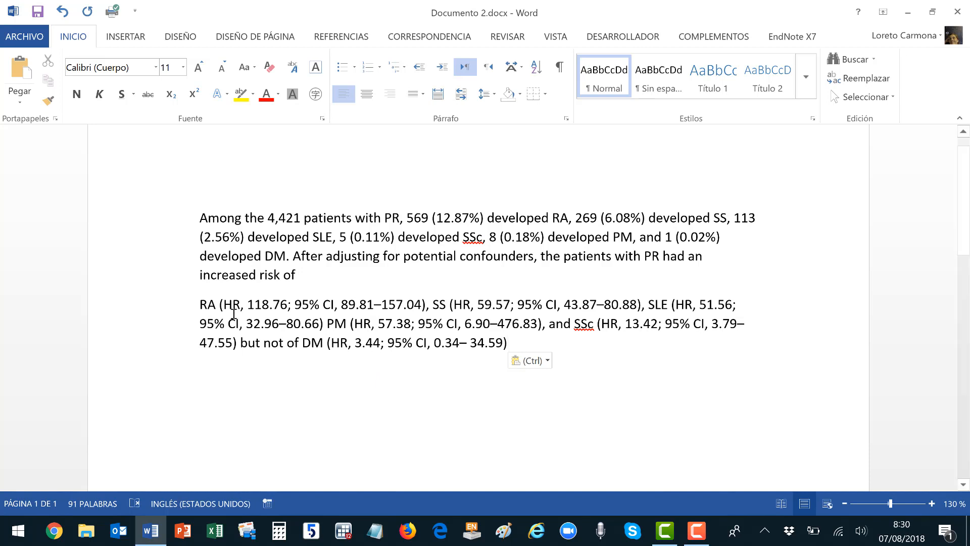
pyautogui.tripleClick(199, 305)
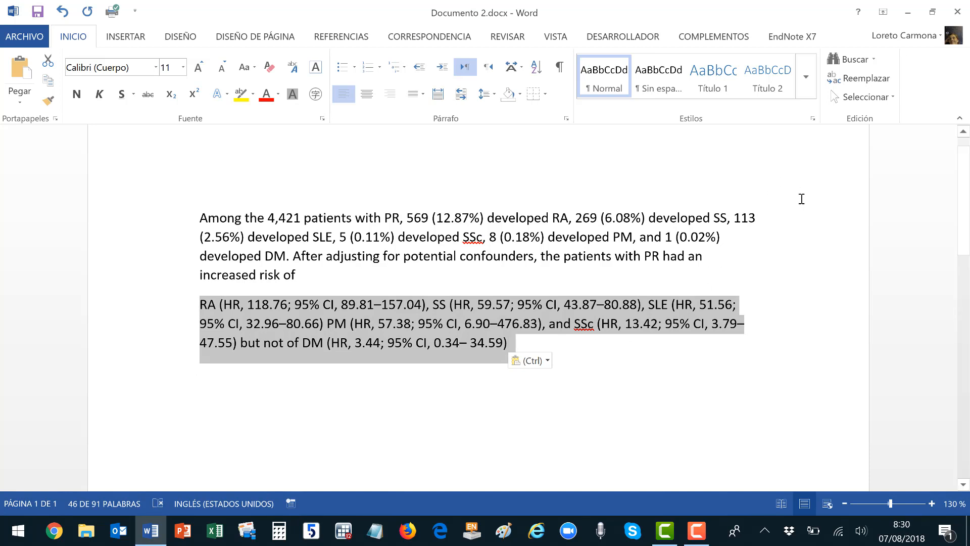
pyautogui.click(850, 80)
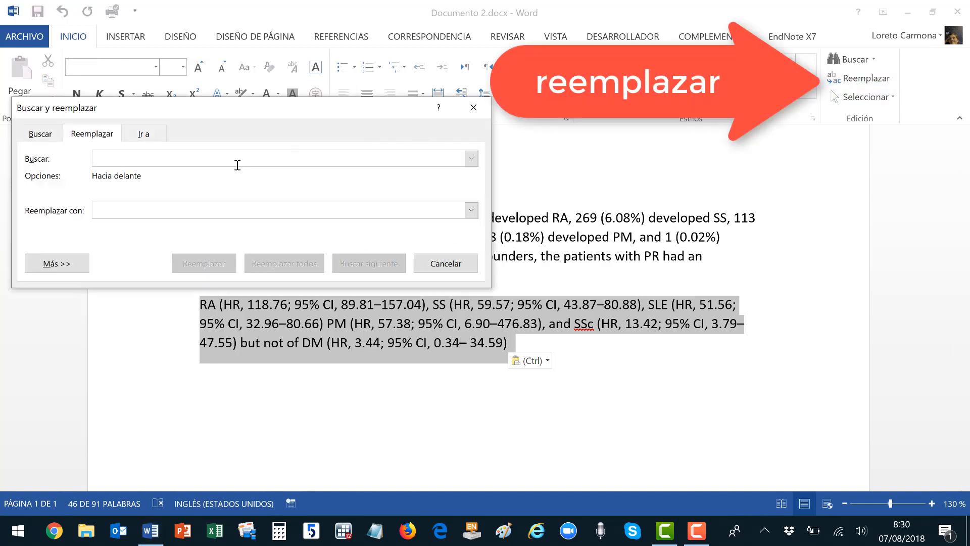
# Set Find and Replace to search for '),' and replace it with ^p.
pyautogui.click(422, 307)
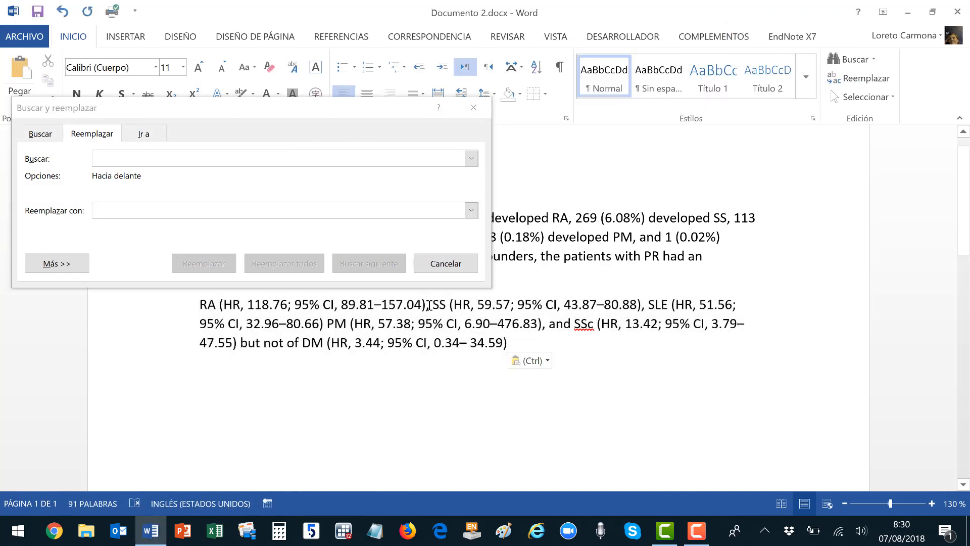
pyautogui.write(',')
pyautogui.moveTo(433, 306); pyautogui.dragTo(437, 307)
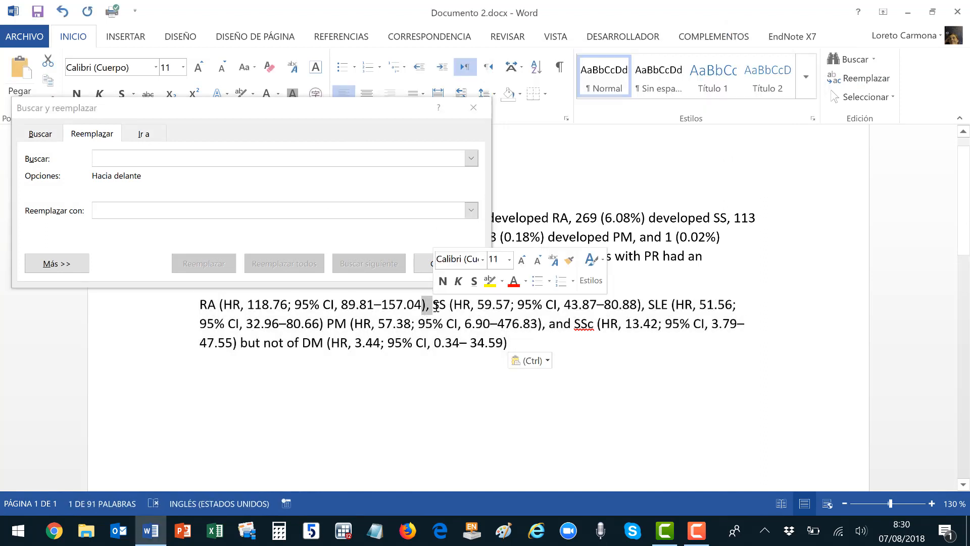
pyautogui.click(205, 156)
pyautogui.write('),')
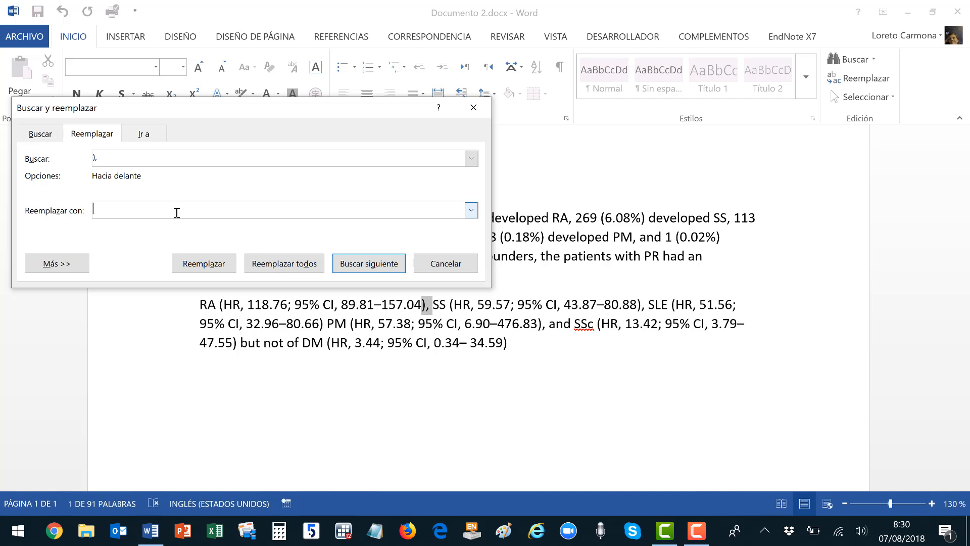
pyautogui.write('^p')
pyautogui.press('BackSpace')
pyautogui.press('BackSpace')
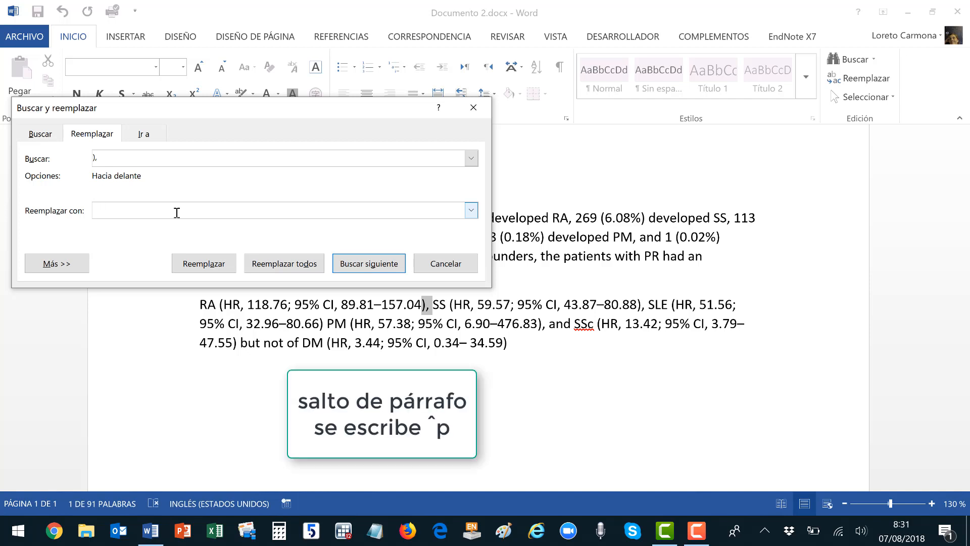
pyautogui.write('^p')
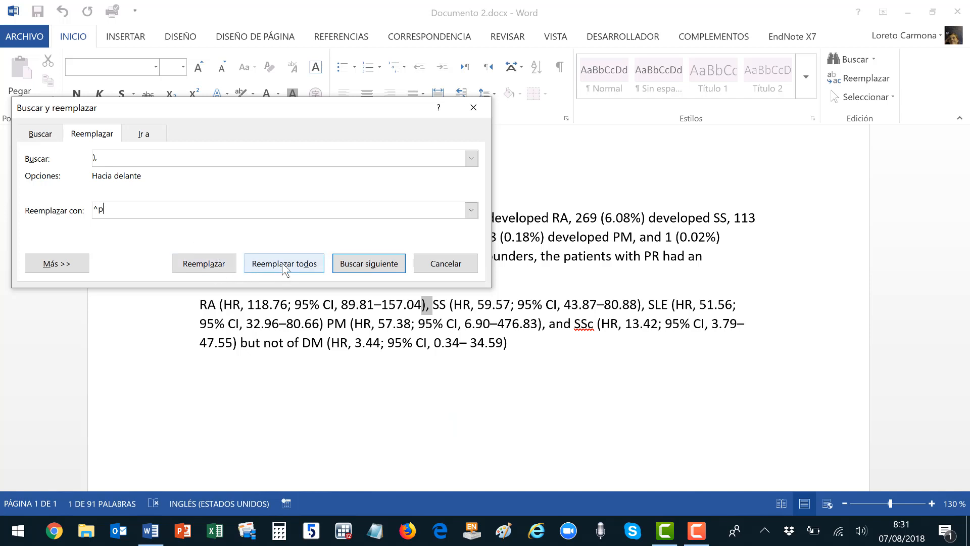
# Replace every '),' in the results paragraph with a paragraph break, without searching further.
pyautogui.click(201, 304)
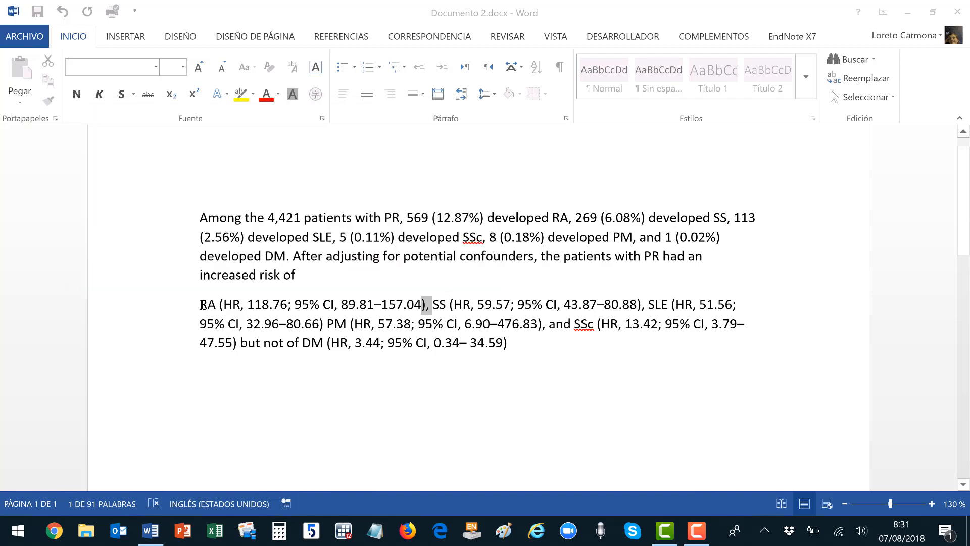
pyautogui.moveTo(199, 304); pyautogui.dragTo(509, 342)
pyautogui.click(277, 263)
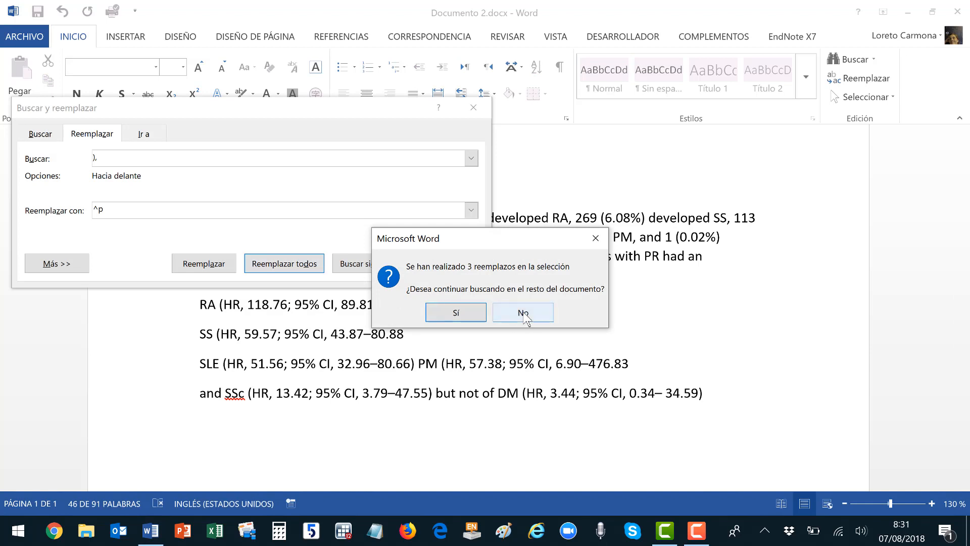
pyautogui.click(523, 313)
pyautogui.scroll(-3, 613, 320)
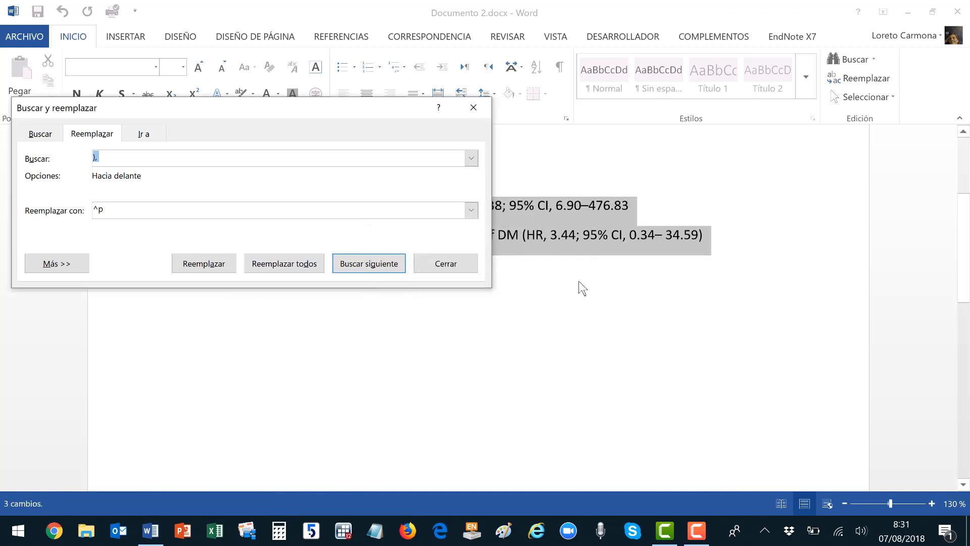
pyautogui.scroll(3, 581, 283)
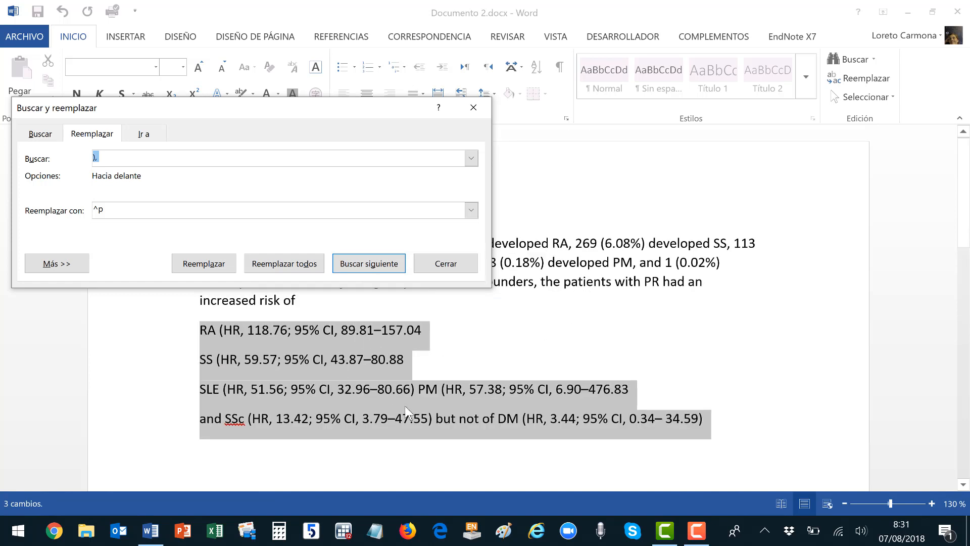
# Put the PM, SSc and DM results on their own lines, deleting leftover words like 'and' and 'of'.
pyautogui.click(414, 395)
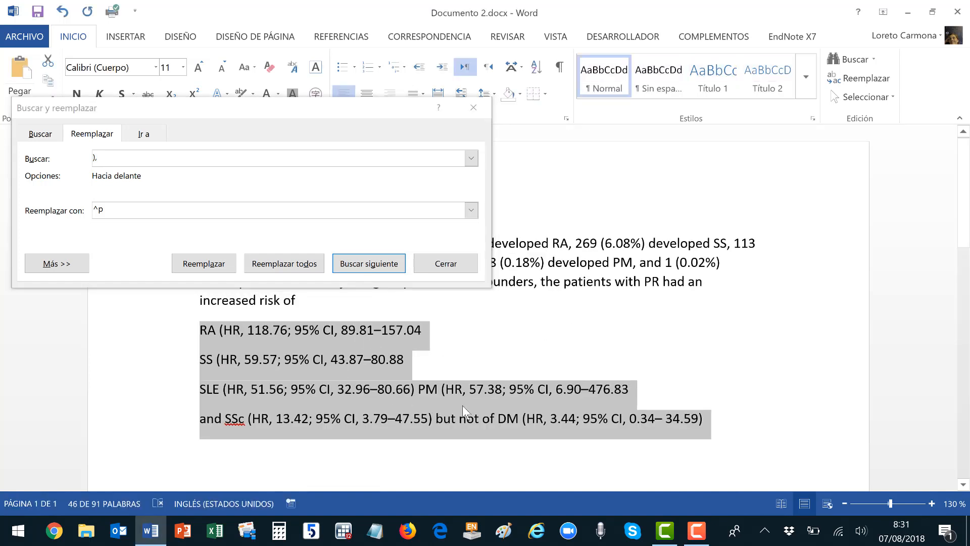
pyautogui.click(421, 395)
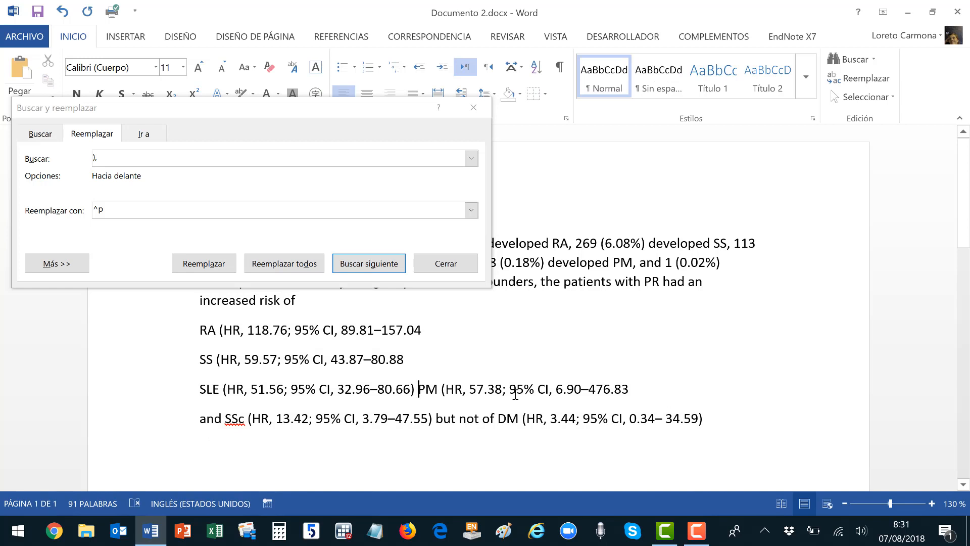
pyautogui.hotkey('shift', 'Left')
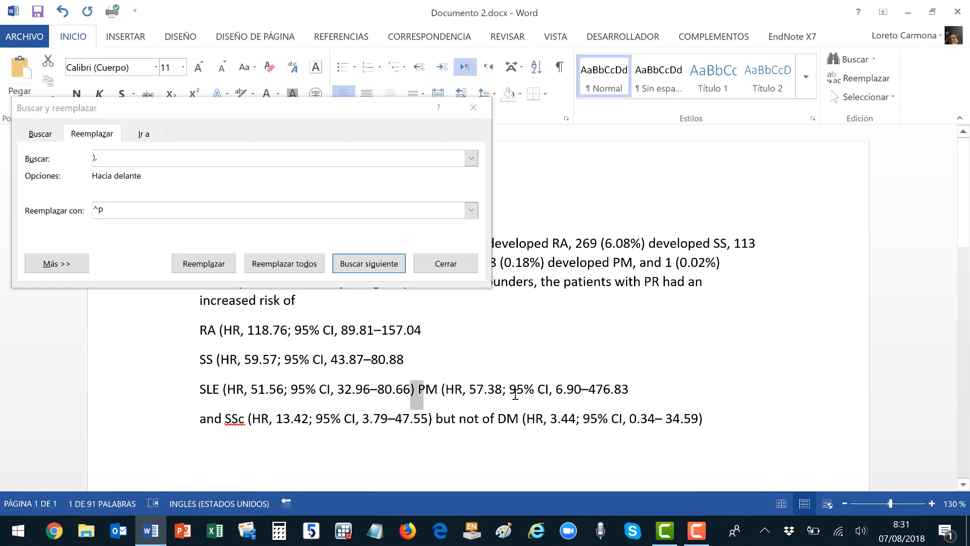
pyautogui.press('Return')
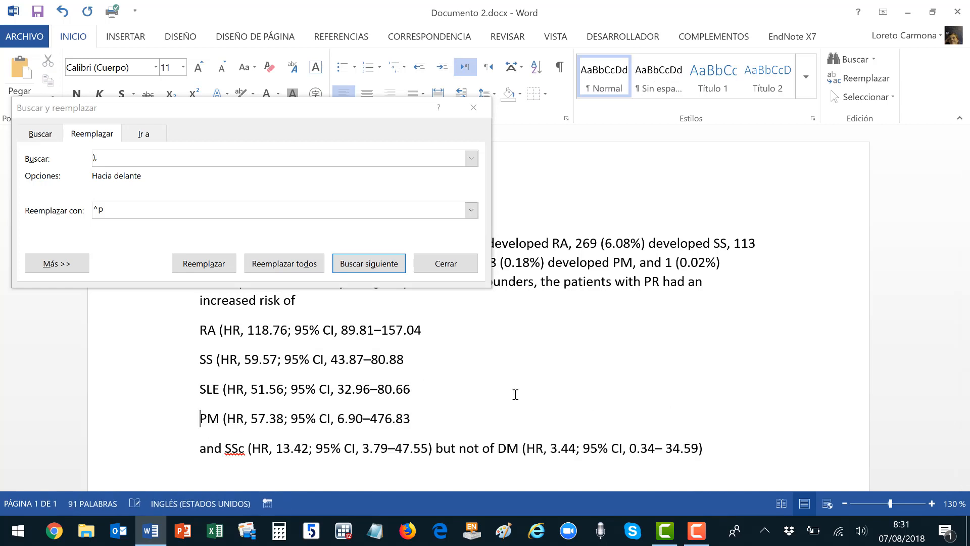
pyautogui.press('Down')
pyautogui.hotkey('ctrl', 'shift', 'Right')
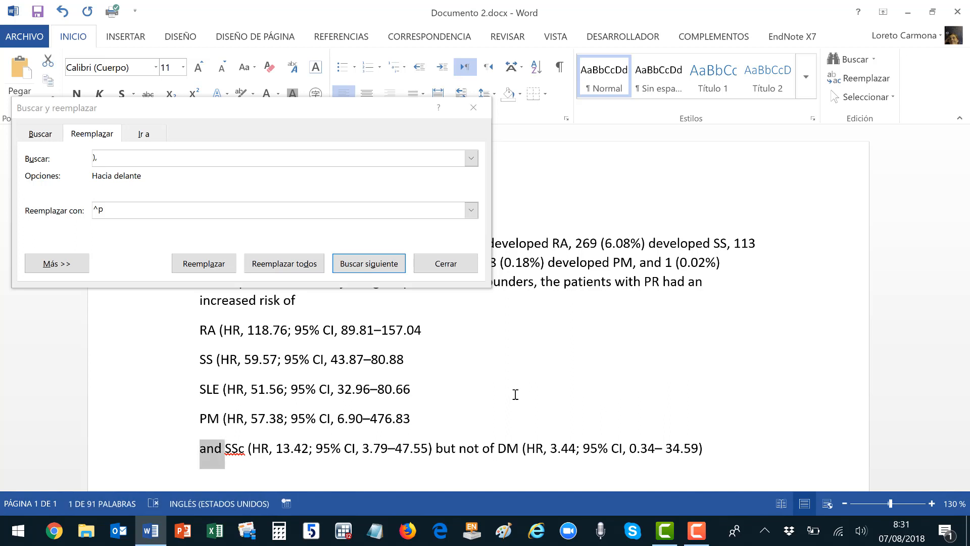
pyautogui.press('Delete')
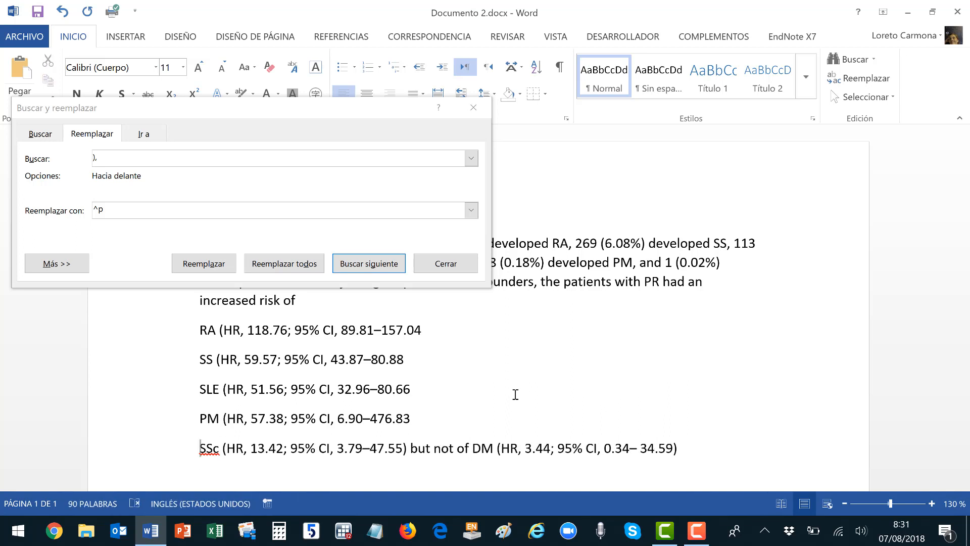
pyautogui.click(405, 448)
pyautogui.hotkey('ctrl', 'shift', 'Right')
pyautogui.hotkey('ctrl', 'shift', 'Right')
pyautogui.hotkey('ctrl', 'shift', 'Right')
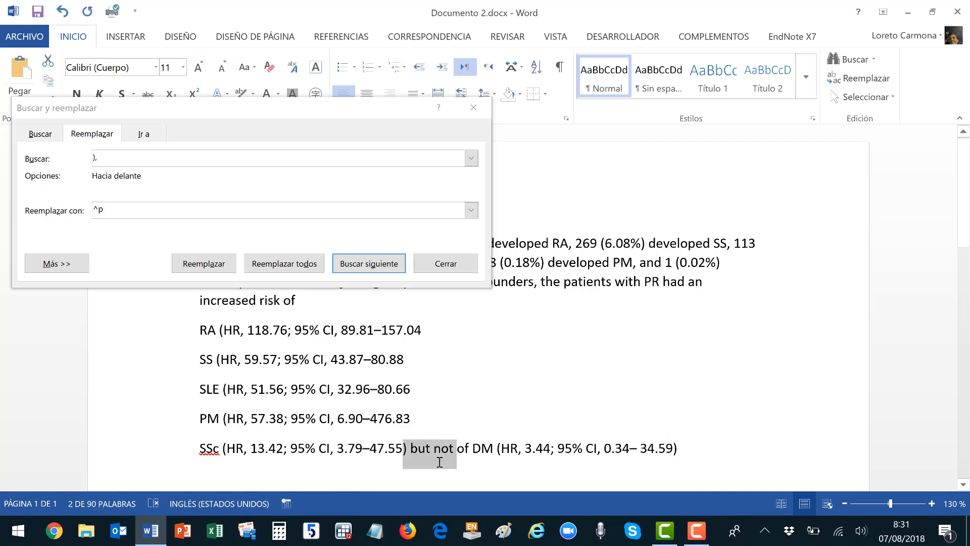
pyautogui.hotkey('ctrl', 'shift', 'Right')
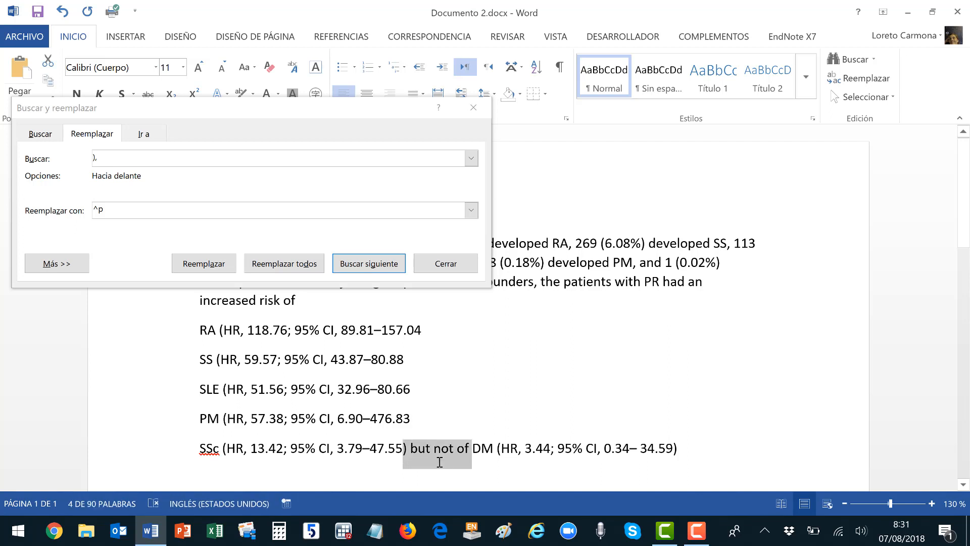
pyautogui.press('Return')
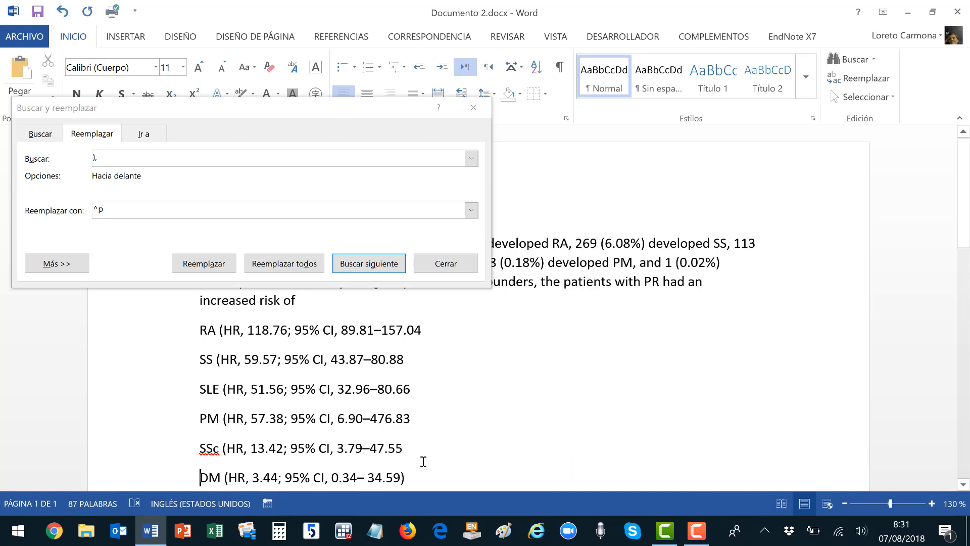
# Select the '(HR,' text after RA, then select all six result lines.
pyautogui.moveTo(209, 330); pyautogui.dragTo(236, 330)
pyautogui.click(216, 335)
pyautogui.hotkey('shift', 'Right')
pyautogui.hotkey('shift', 'Right')
pyautogui.hotkey('shift', 'Right')
pyautogui.hotkey('shift', 'Right')
pyautogui.hotkey('shift', 'Right')
pyautogui.hotkey('shift', 'Right')
pyautogui.hotkey('shift', 'Right')
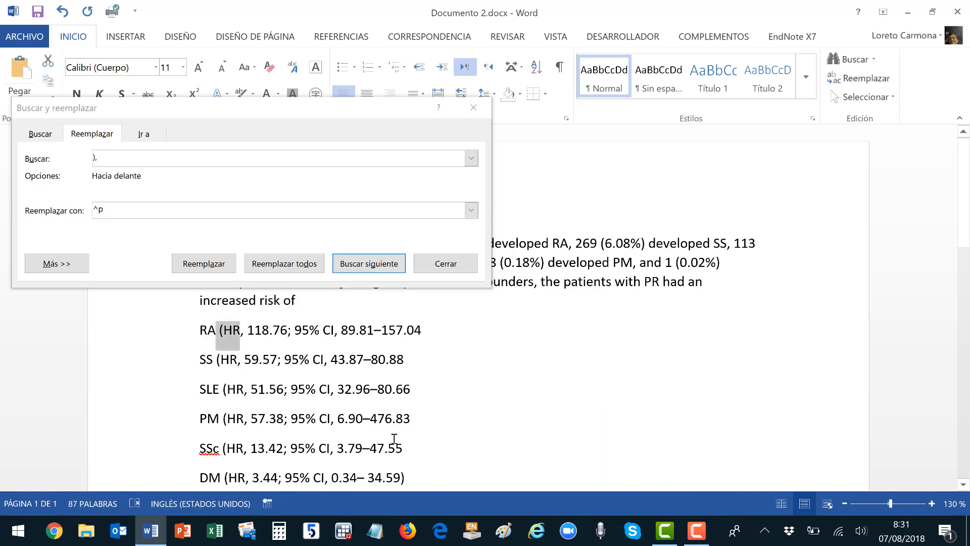
pyautogui.hotkey('shift', 'Left')
pyautogui.hotkey('ctrl', 'c')
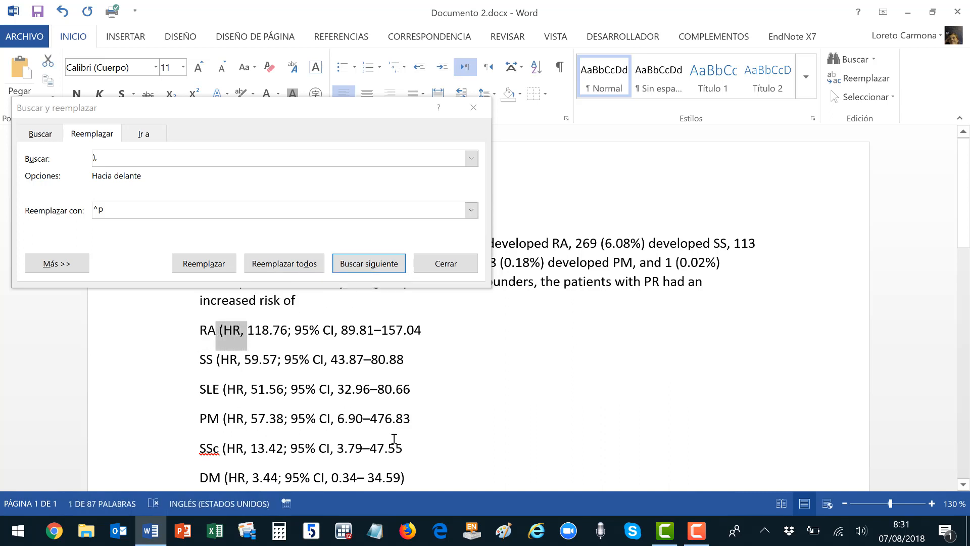
pyautogui.click(201, 331)
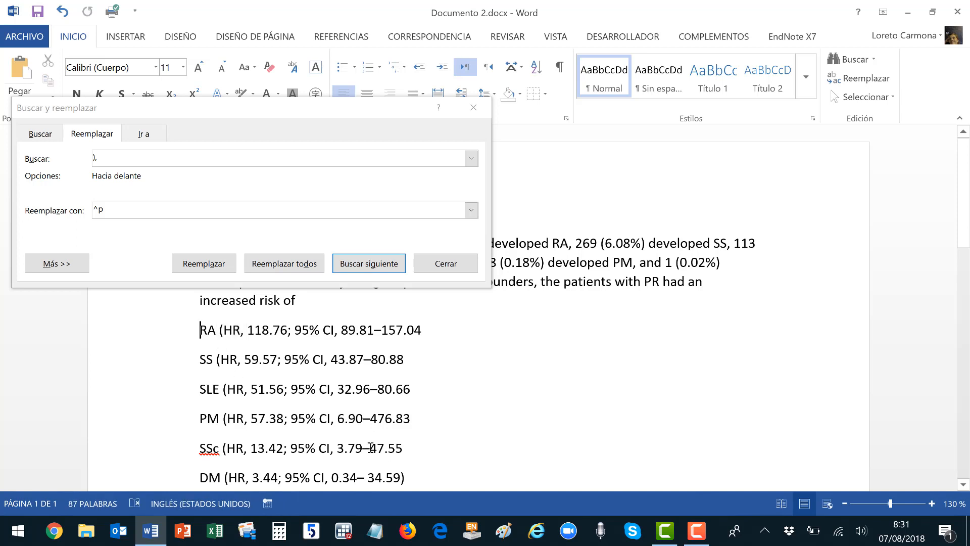
pyautogui.keyDown('shift'); pyautogui.click(411, 478); pyautogui.keyUp('shift')
# Replace every '(HR,' in the six lines with a tab.
pyautogui.click(108, 158)
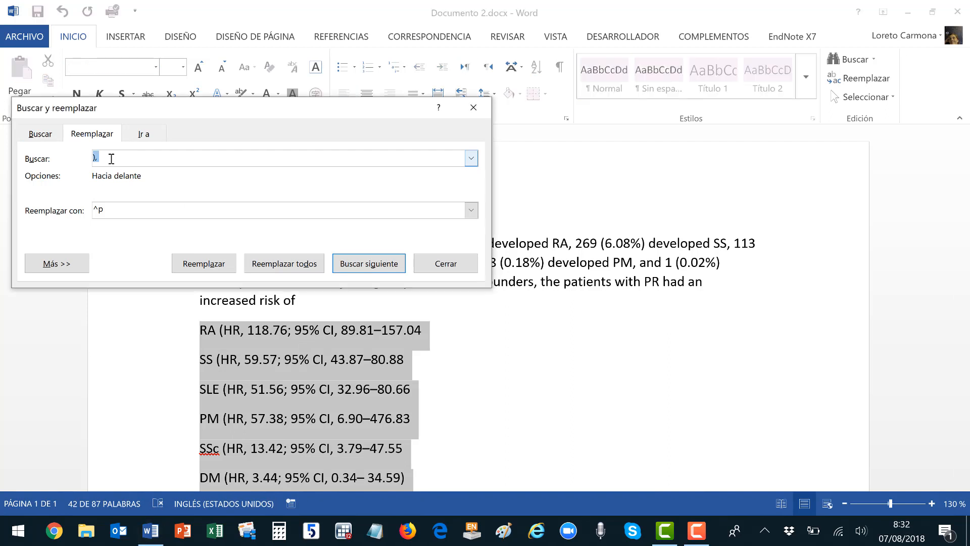
pyautogui.hotkey('ctrl', 'v')
pyautogui.press('Tab')
pyautogui.press('End')
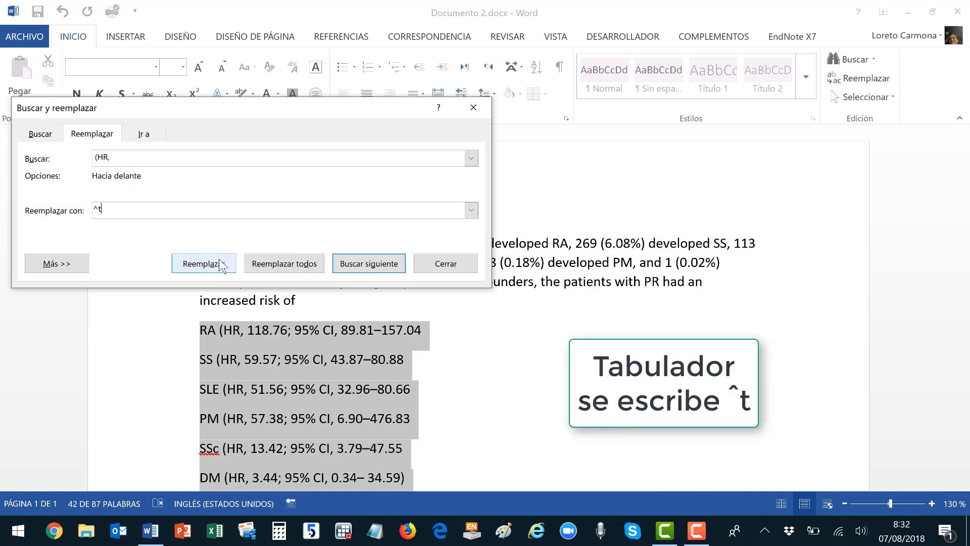
pyautogui.click(273, 264)
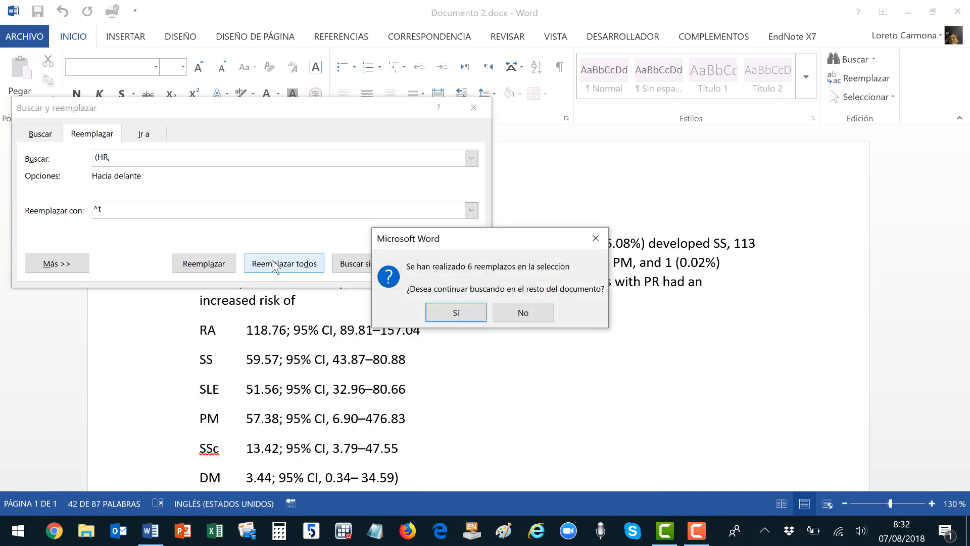
pyautogui.click(521, 314)
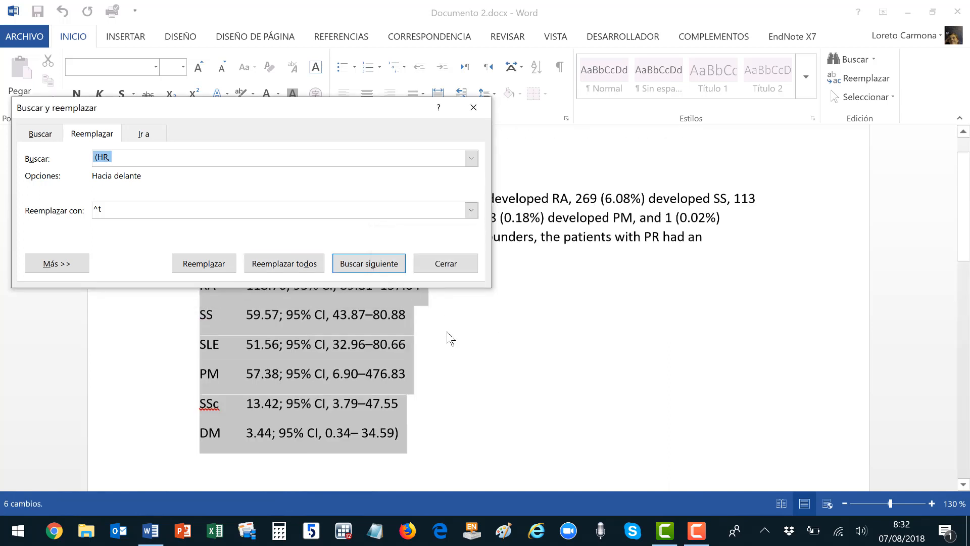
# Replace every '; 95% CI,' with a tab and delete the stray parenthesis after 34.59.
pyautogui.scroll(1, 449, 338)
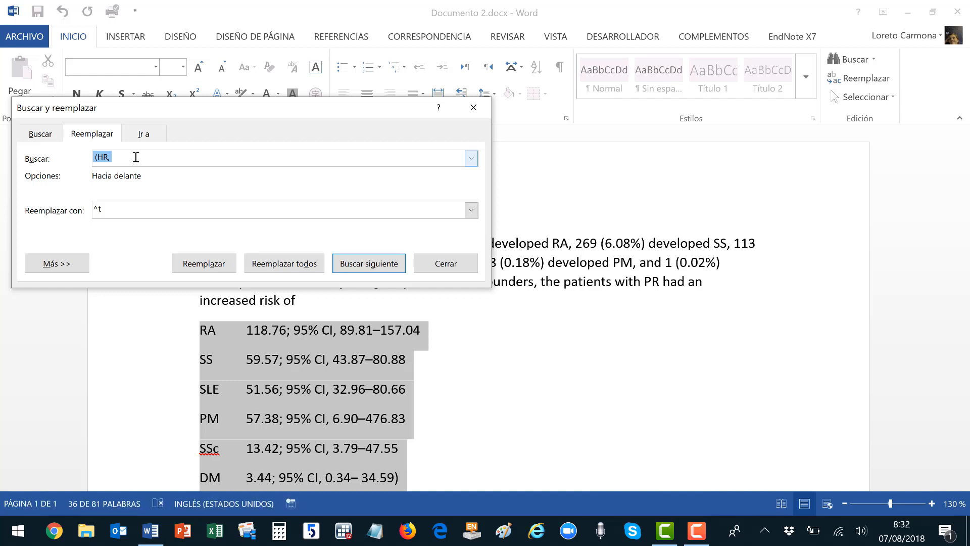
pyautogui.write('; 95')
pyautogui.click(284, 266)
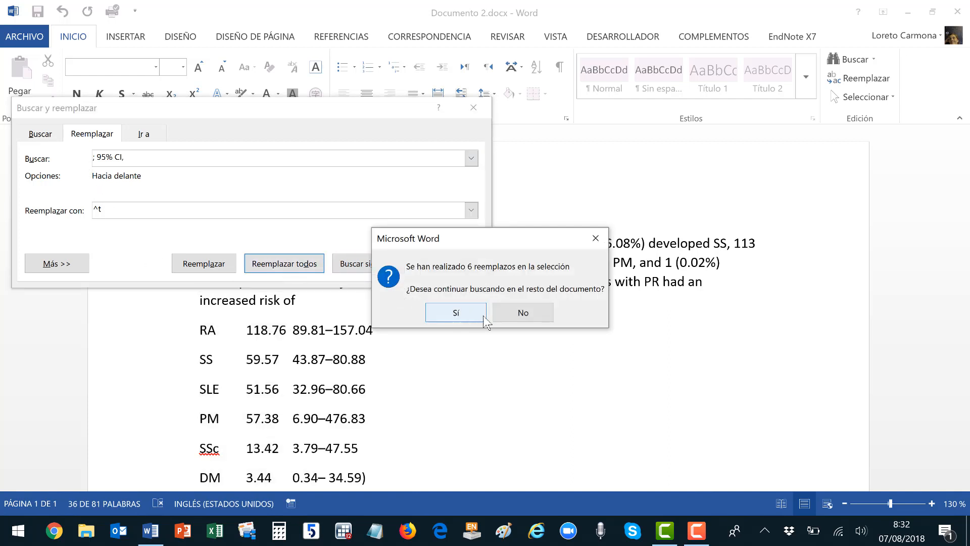
pyautogui.click(523, 313)
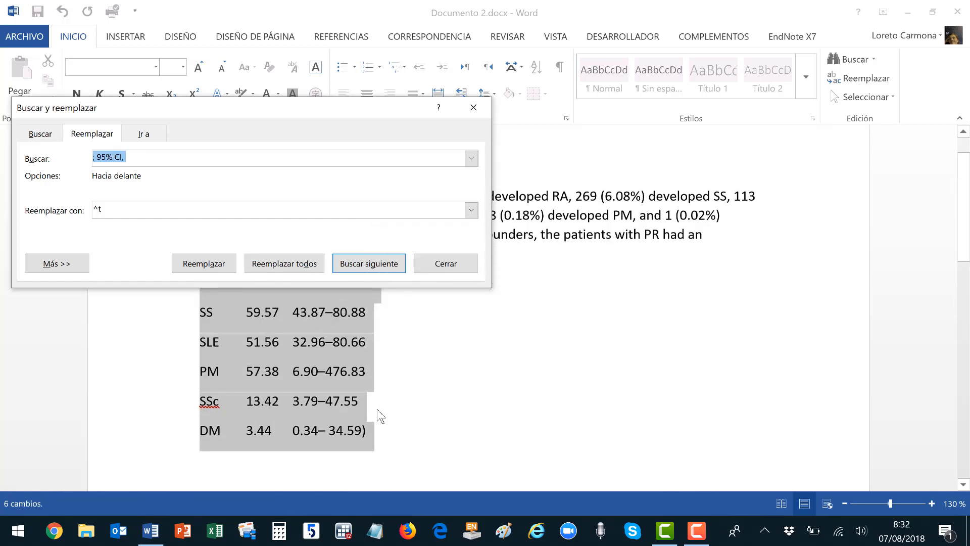
pyautogui.click(371, 431)
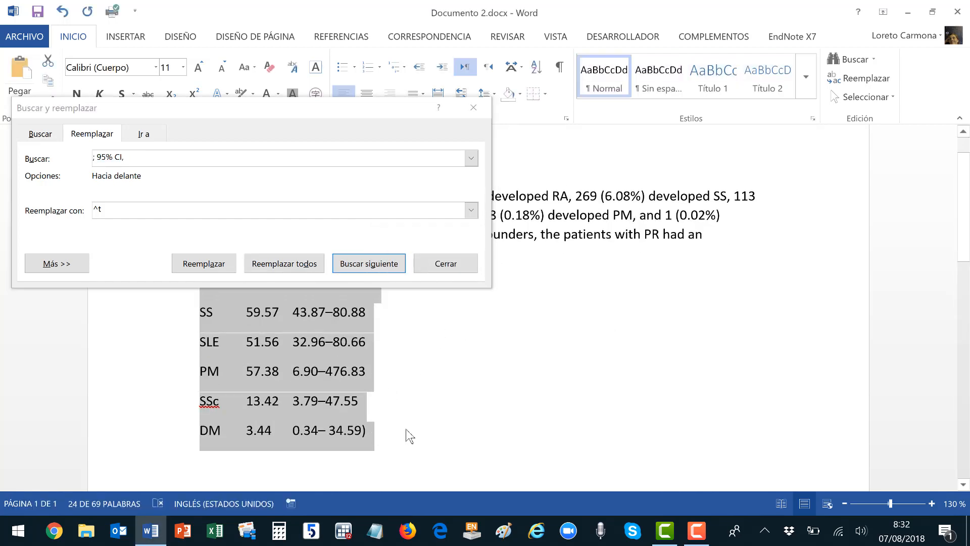
pyautogui.click(369, 432)
pyautogui.press('BackSpace')
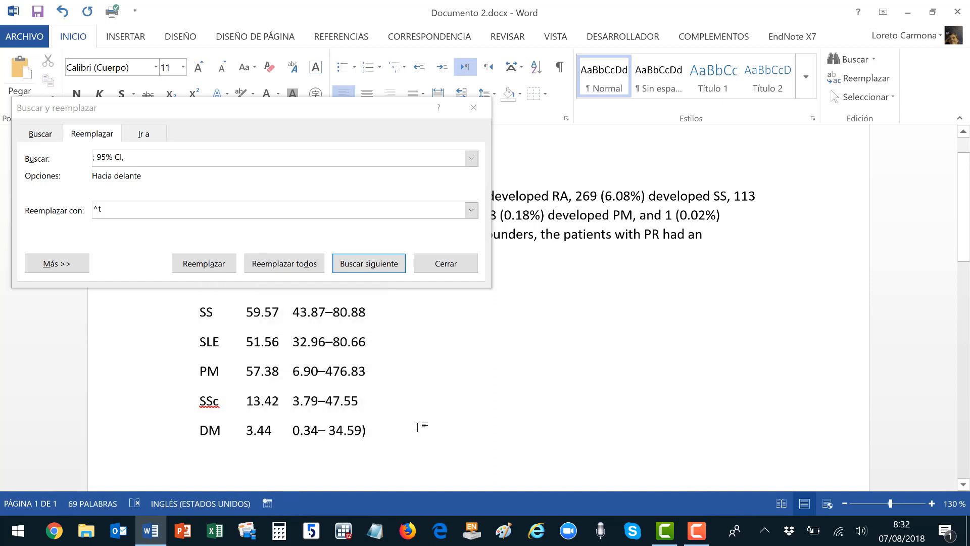
# Scroll to bring the six tab-separated result rows into view.
pyautogui.scroll(1, 418, 397)
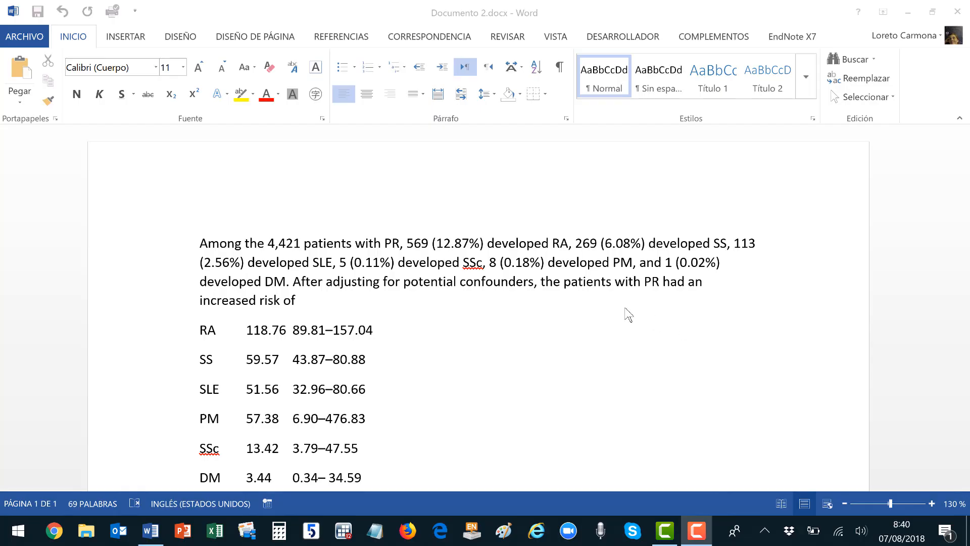
pyautogui.scroll(-2, 629, 314)
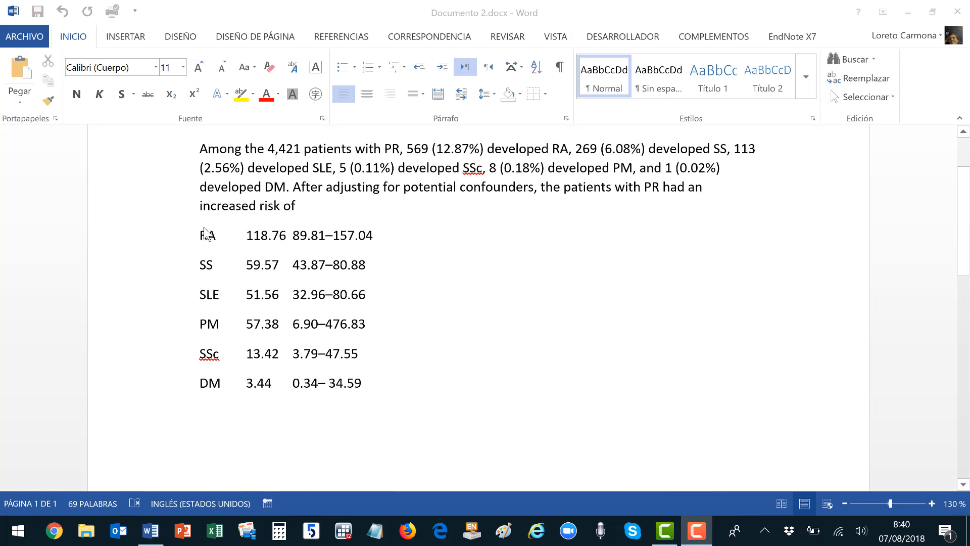
# Convert the six result lines into a three-column table, splitting columns at tabs.
pyautogui.moveTo(200, 235); pyautogui.dragTo(383, 377)
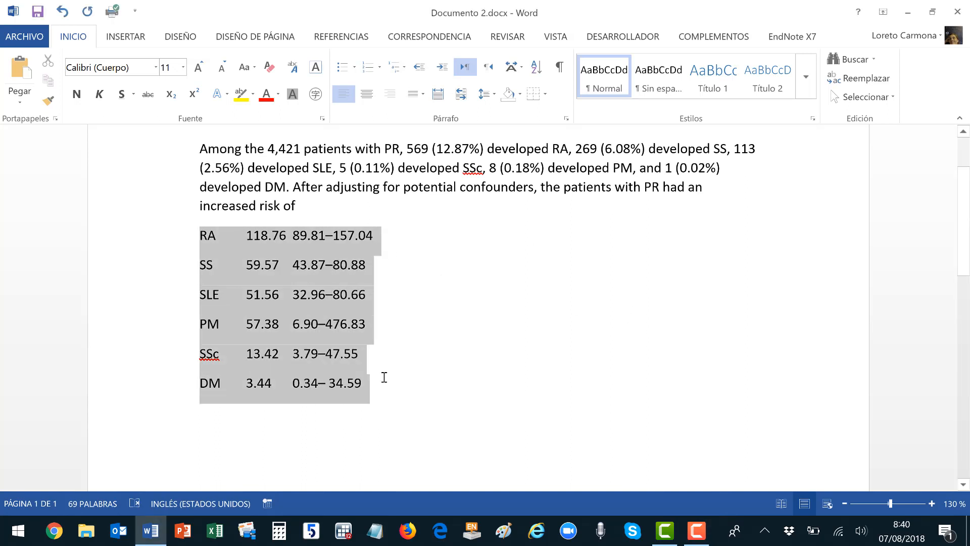
pyautogui.click(132, 36)
pyautogui.click(131, 86)
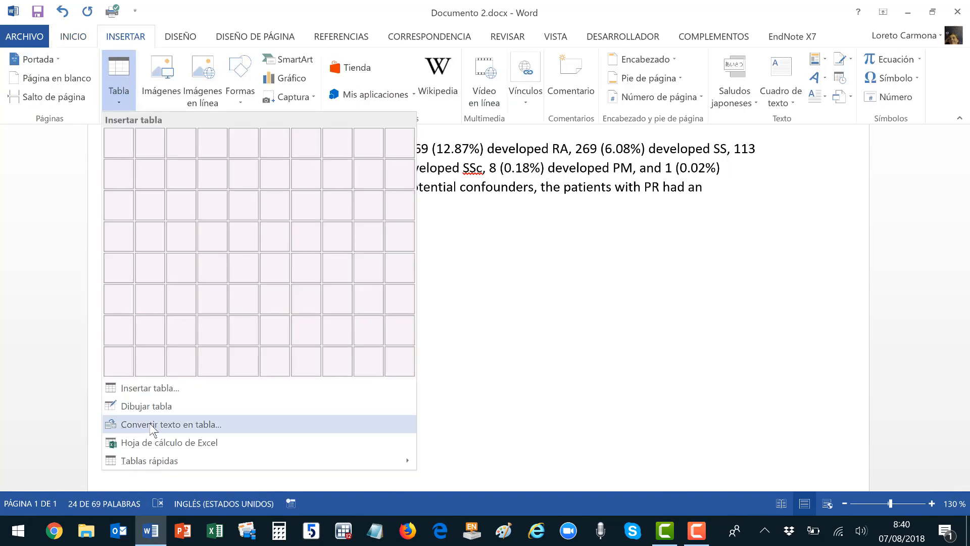
pyautogui.click(153, 426)
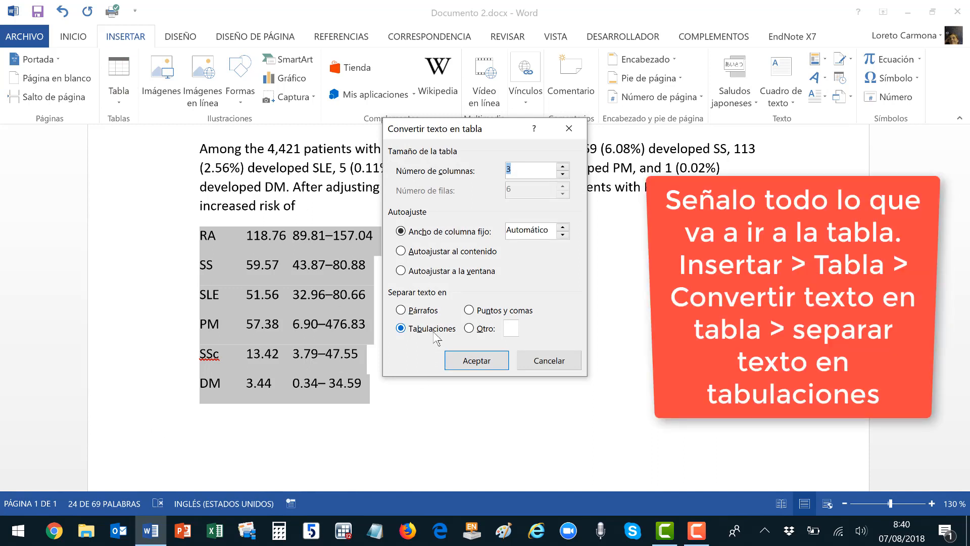
pyautogui.click(401, 310)
pyautogui.click(402, 329)
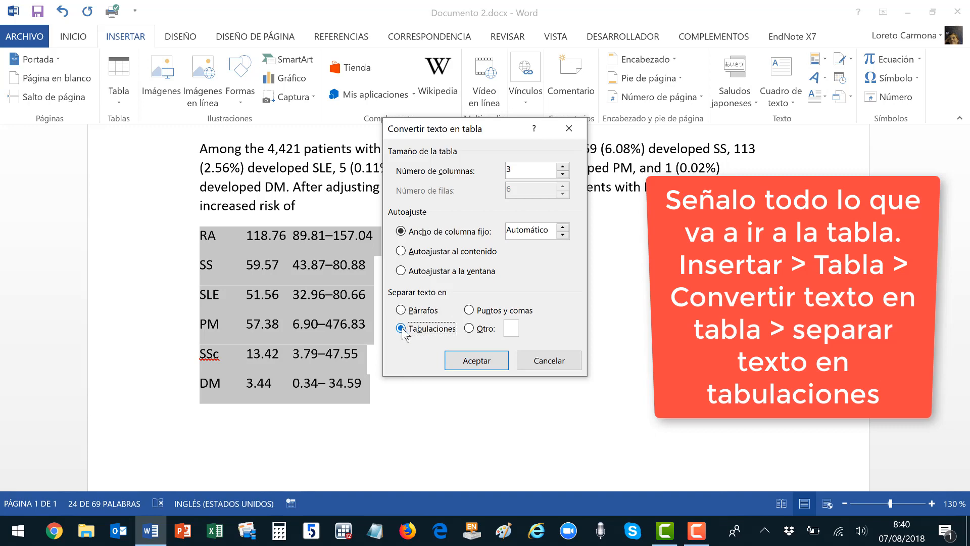
pyautogui.click(480, 365)
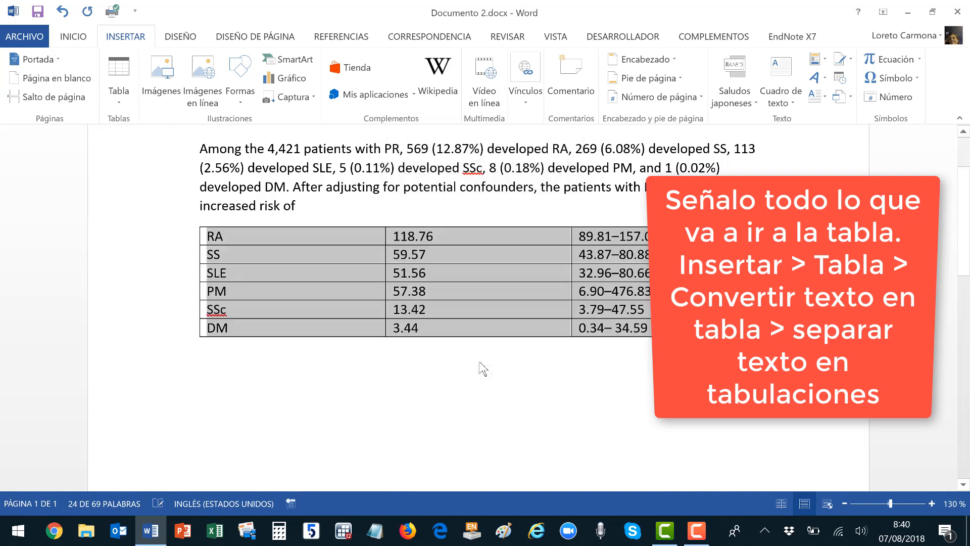
pyautogui.click(172, 241)
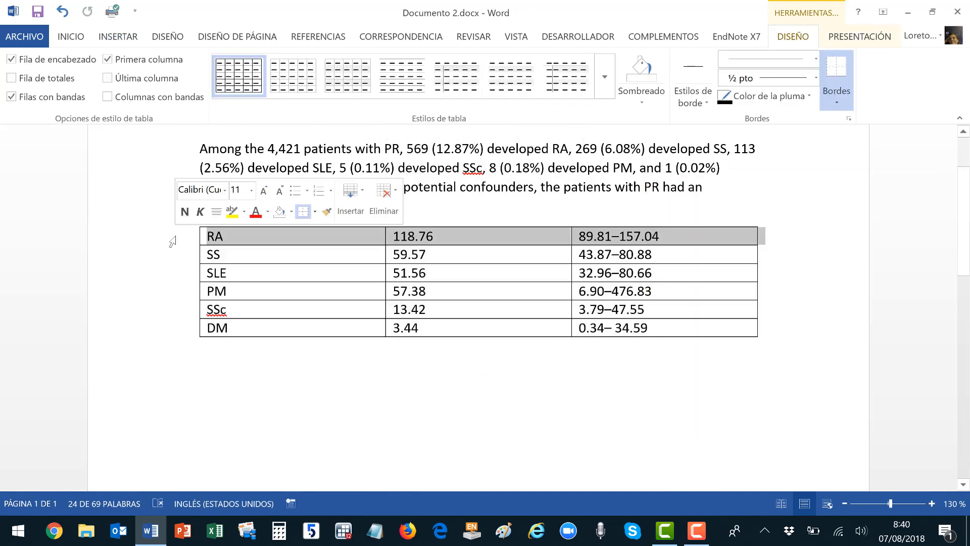
# Insert a header row above RA reading Disease, HR and 95% CI.
pyautogui.rightClick(177, 237)
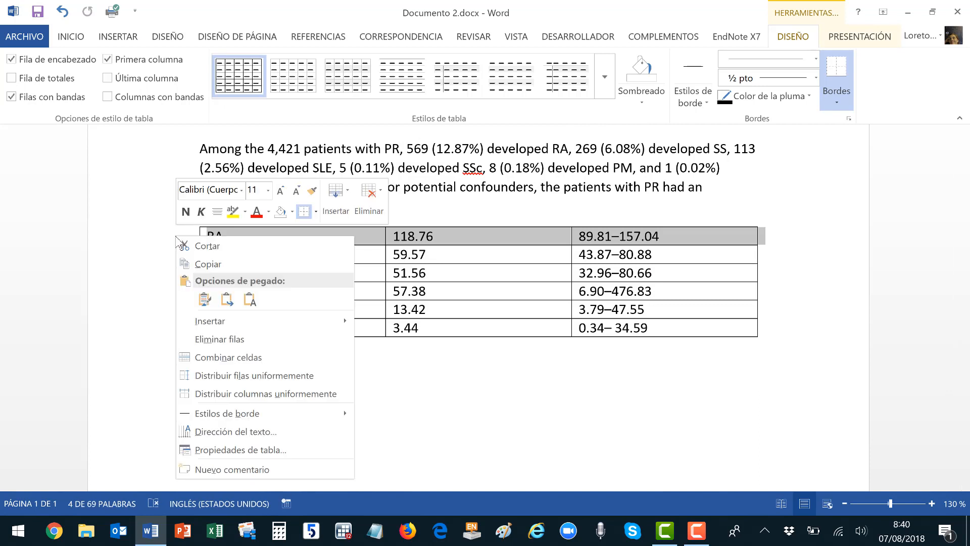
pyautogui.moveTo(209, 324)
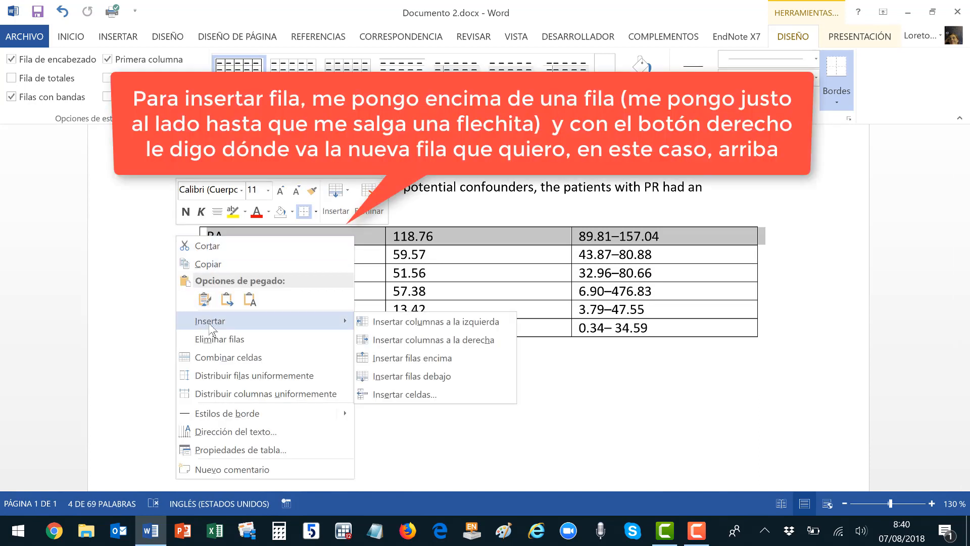
pyautogui.click(412, 358)
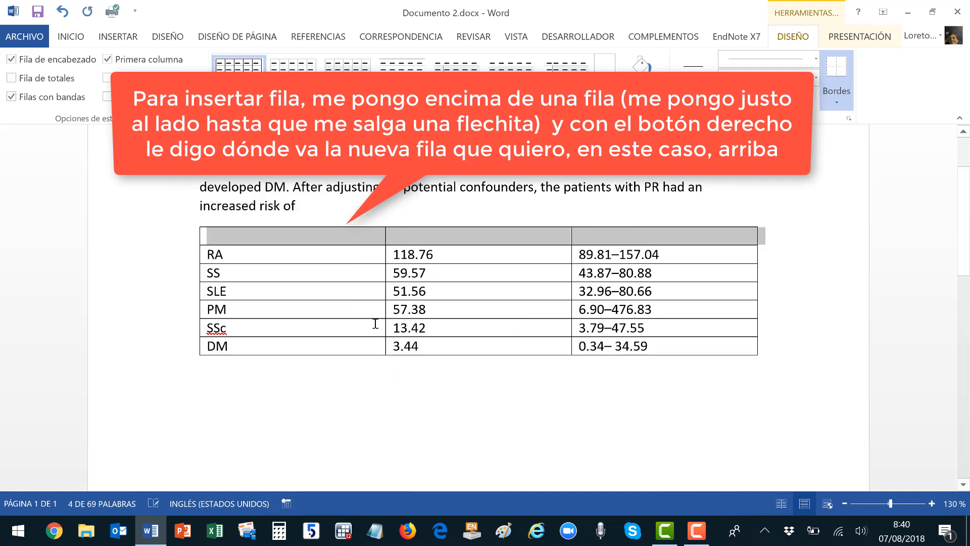
pyautogui.click(317, 239)
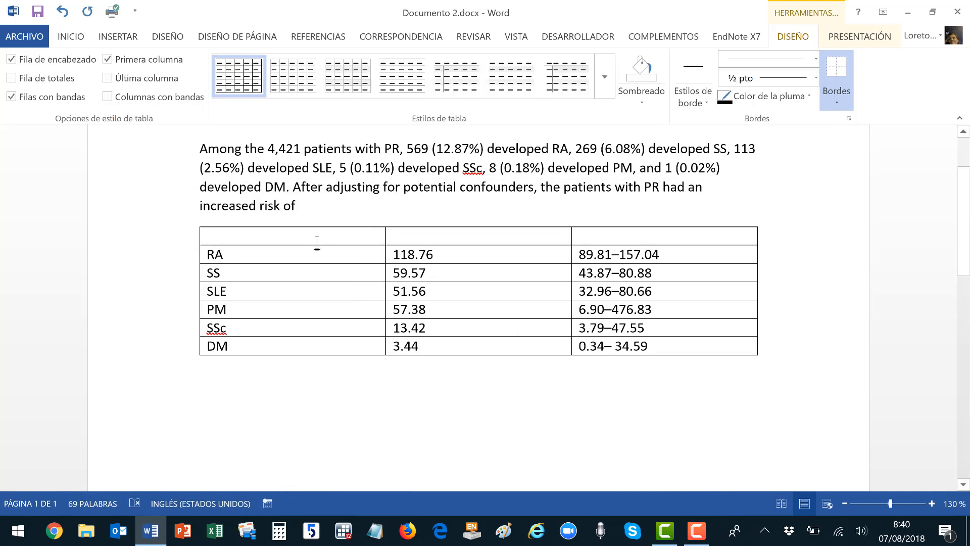
pyautogui.write('Disease')
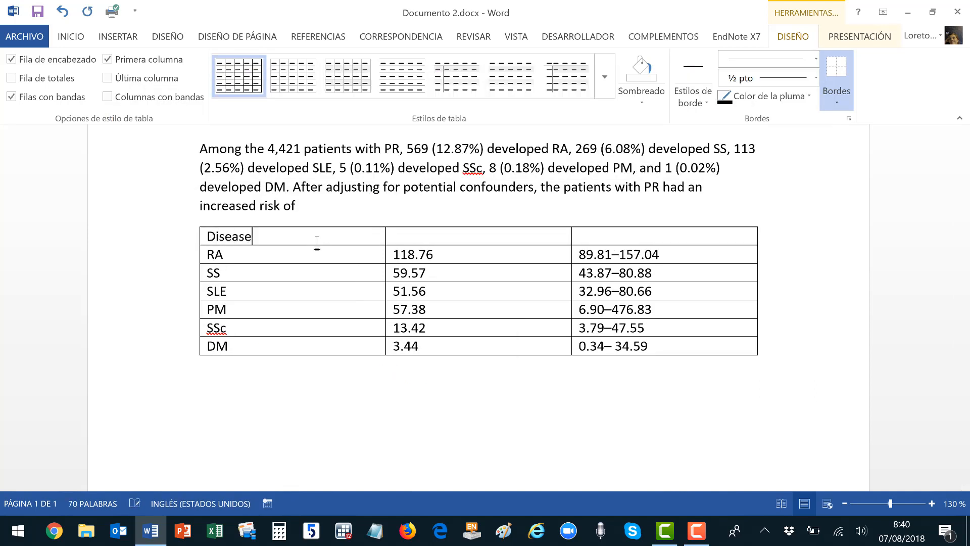
pyautogui.press('Tab')
pyautogui.write('HR')
pyautogui.press('Tab')
pyautogui.write('95%')
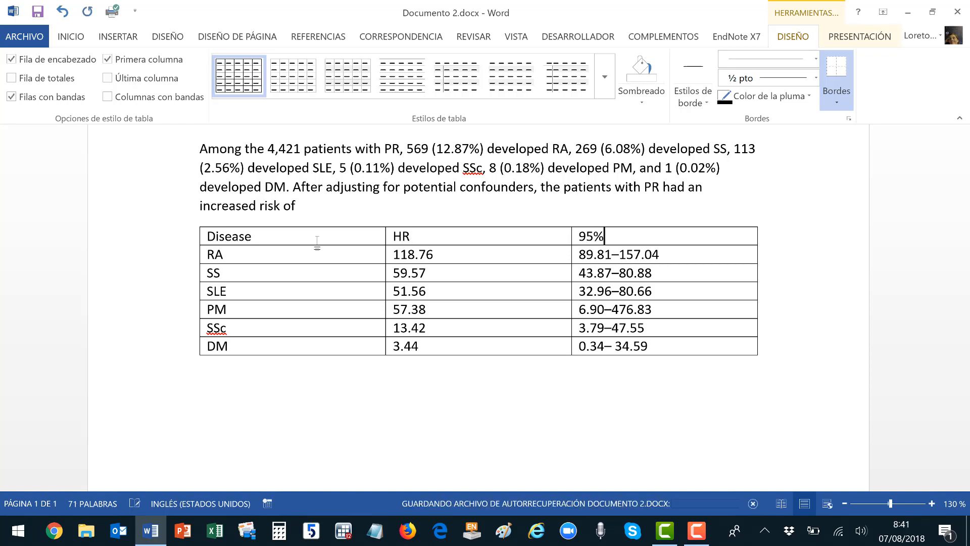
pyautogui.write(' CI')
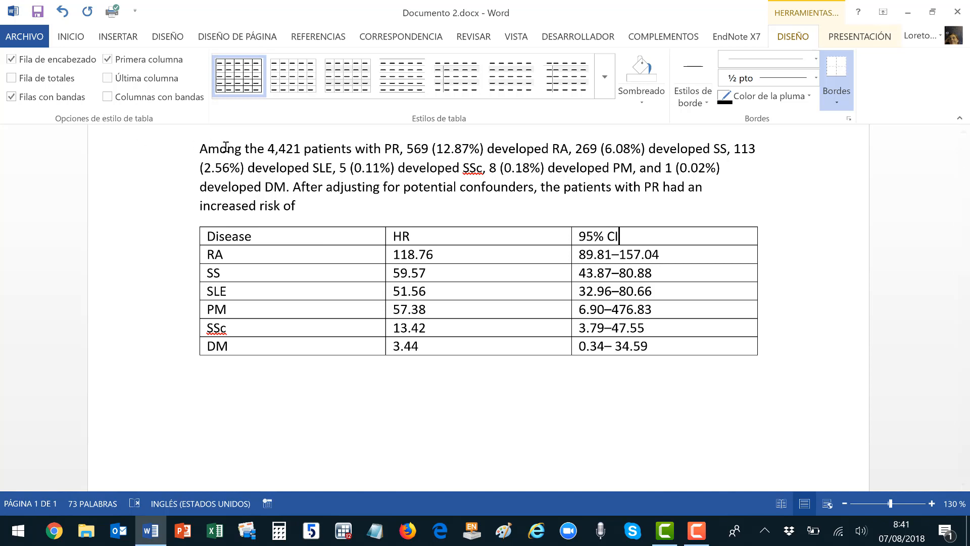
# Select the frequency figures in the results paragraph above the table.
pyautogui.click(199, 148)
pyautogui.moveTo(263, 164); pyautogui.dragTo(295, 208)
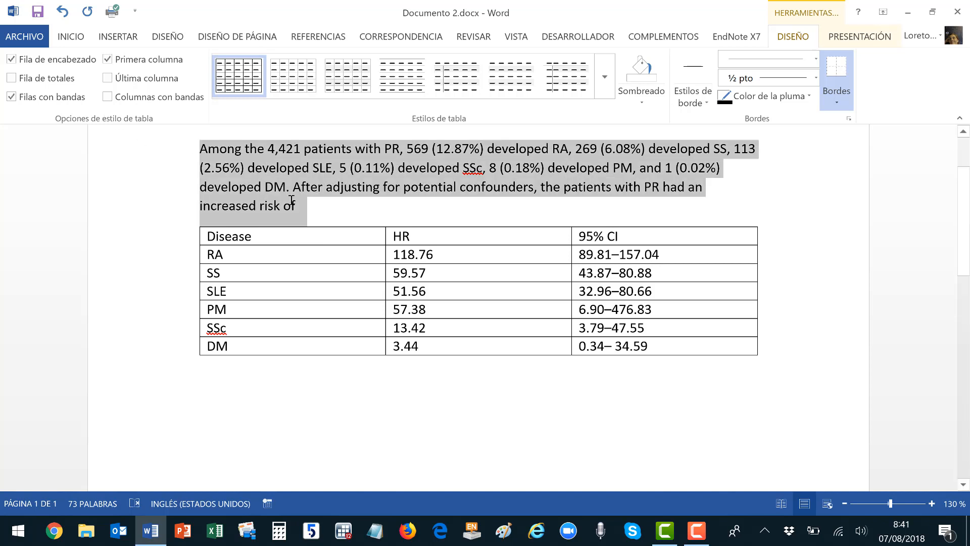
pyautogui.click(292, 232)
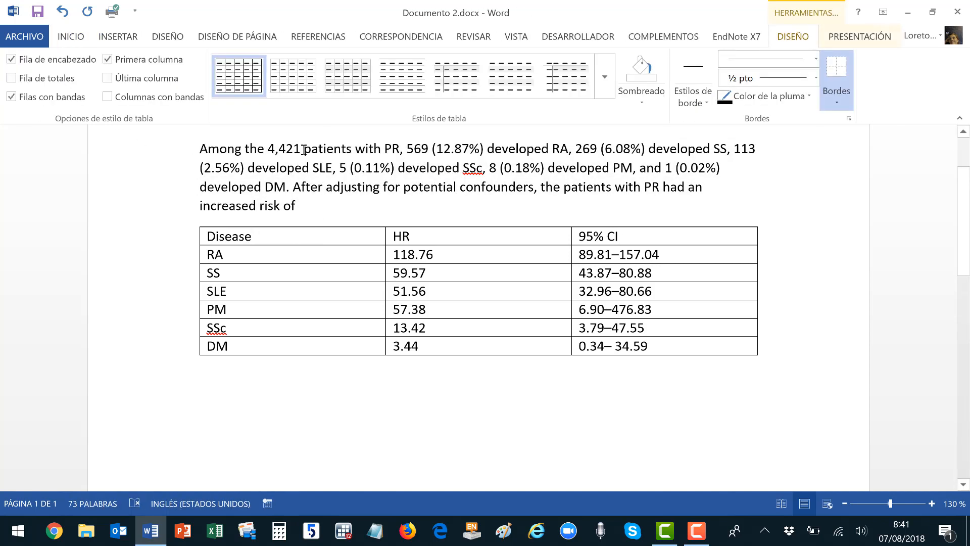
pyautogui.click(391, 149)
pyautogui.moveTo(437, 149); pyautogui.dragTo(676, 170)
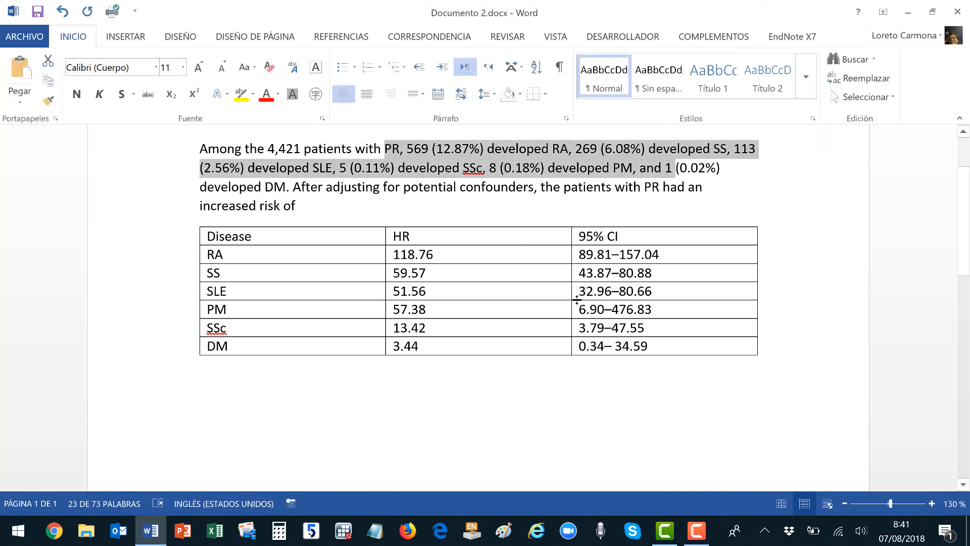
# Insert a 'Frequency' column right of Disease and move 569 (12.87%) into it.
pyautogui.click(353, 223)
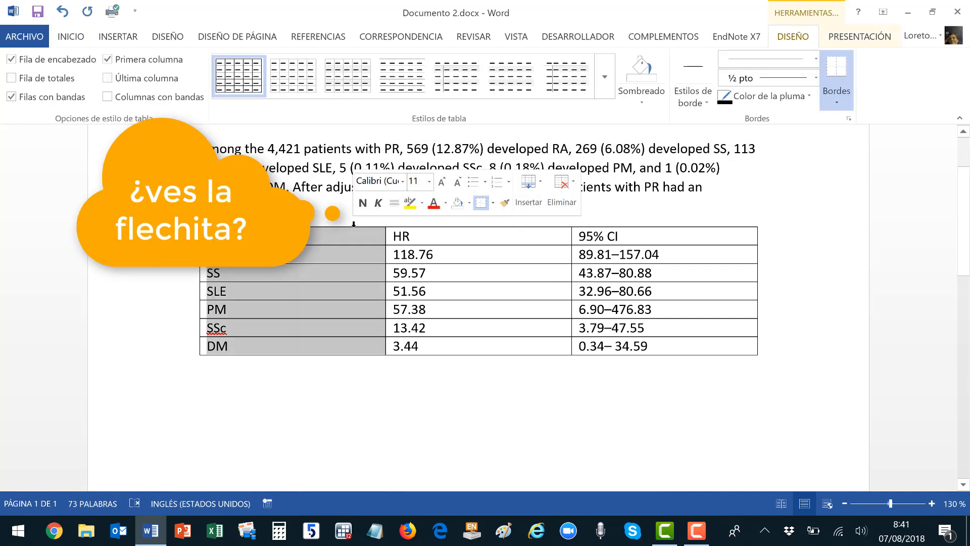
pyautogui.rightClick(354, 227)
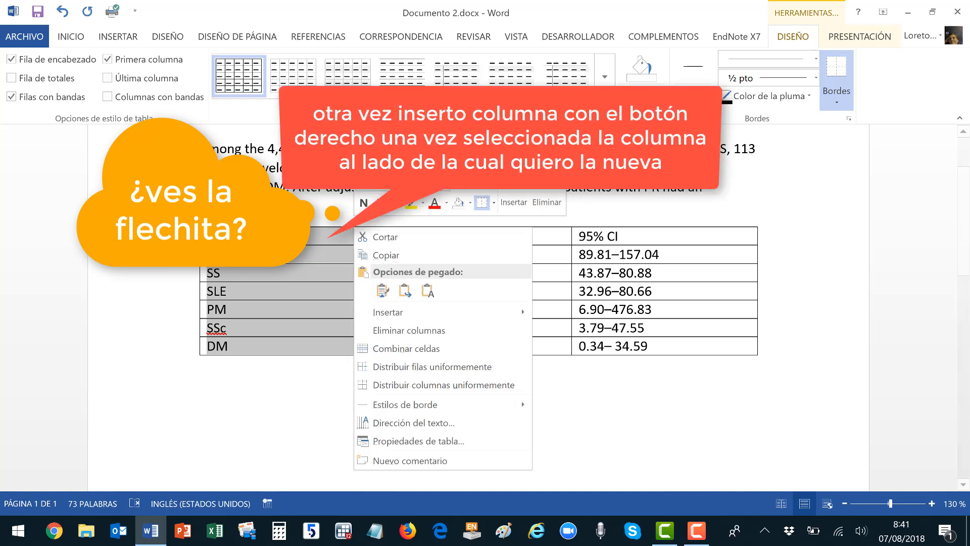
pyautogui.moveTo(395, 312)
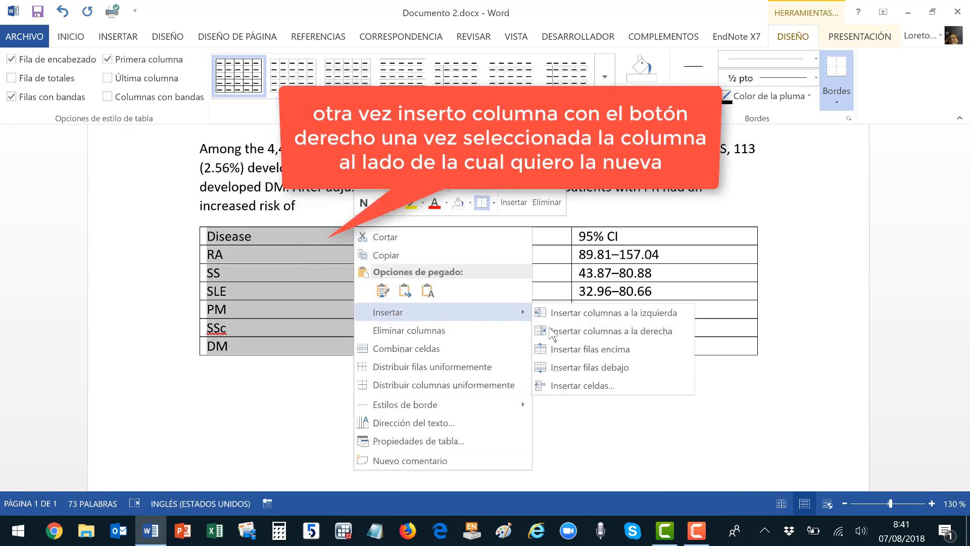
pyautogui.click(575, 332)
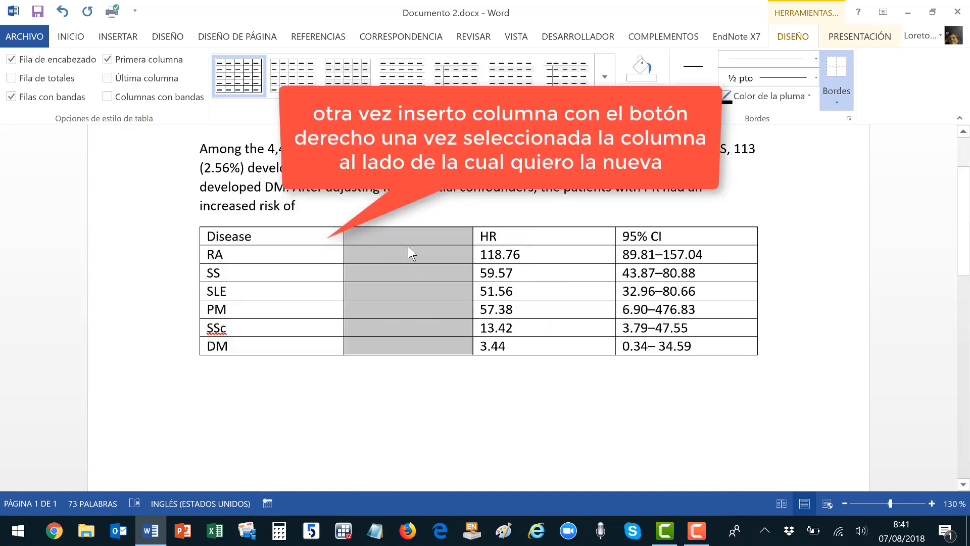
pyautogui.click(427, 235)
pyautogui.write('Fr')
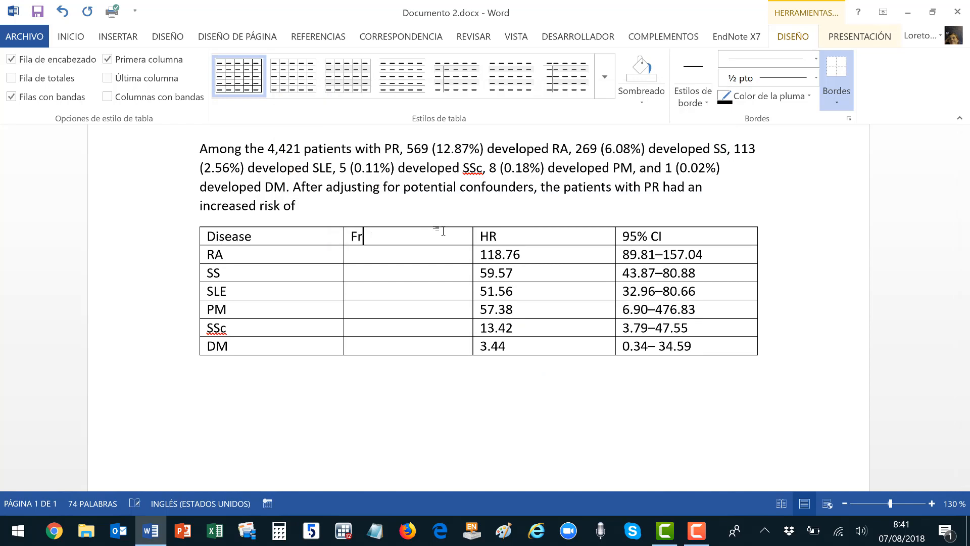
pyautogui.write('equencies')
pyautogui.press('BackSpace')
pyautogui.press('BackSpace')
pyautogui.press('BackSpace')
pyautogui.press('BackSpace')
pyautogui.write('cy')
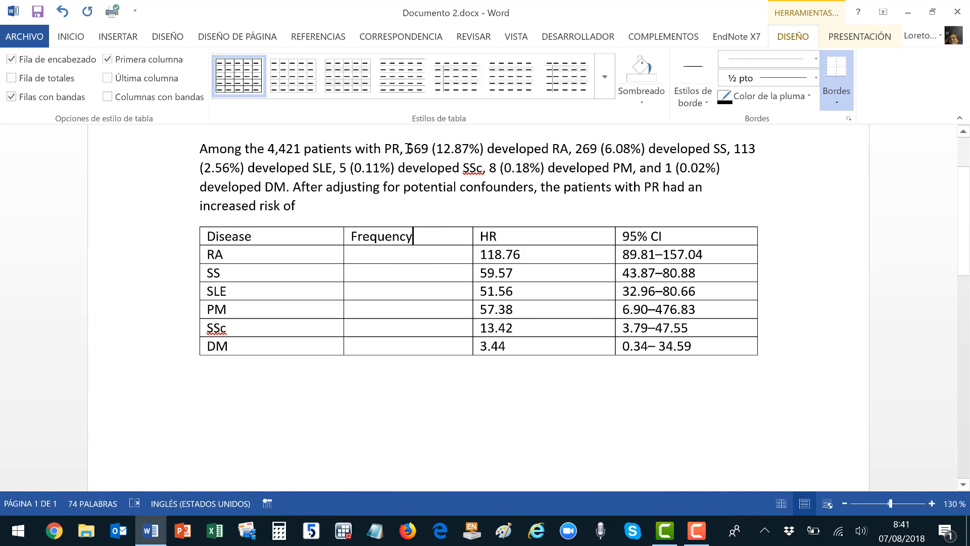
pyautogui.moveTo(408, 149); pyautogui.dragTo(433, 247)
# Head the column 'Frequency n (%)' and move 269, 113, 5, 8 and 1 counts into it.
pyautogui.click(437, 221)
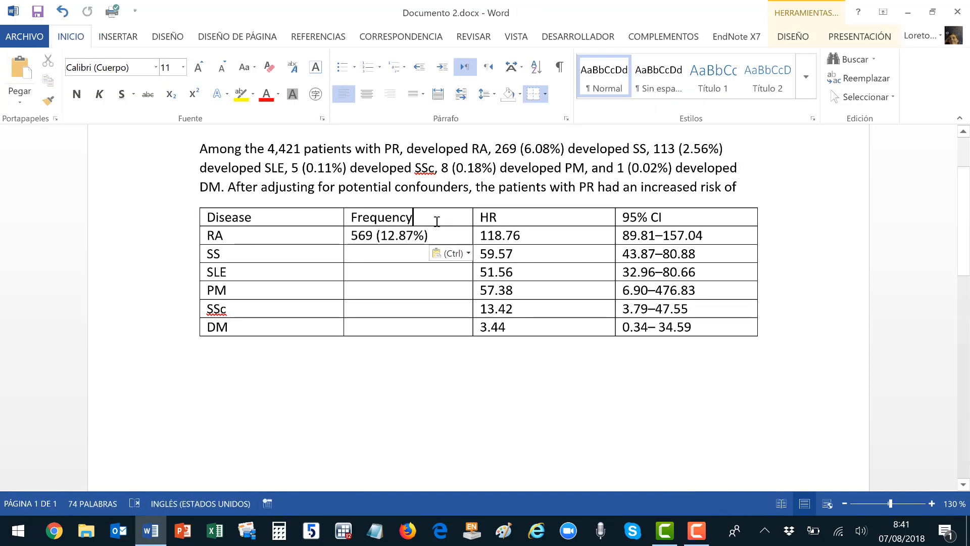
pyautogui.write('n ')
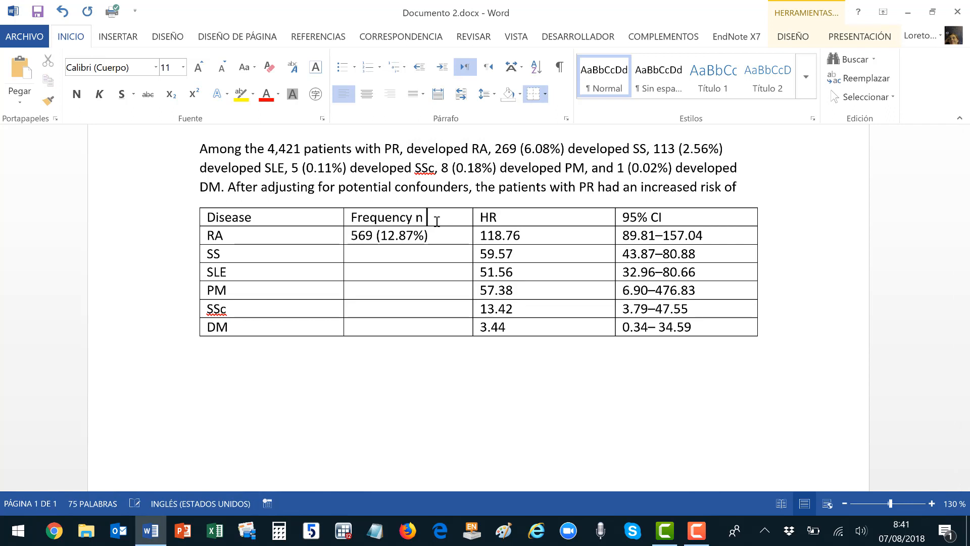
pyautogui.write('(%)')
pyautogui.click(495, 149)
pyautogui.moveTo(516, 151); pyautogui.dragTo(433, 261)
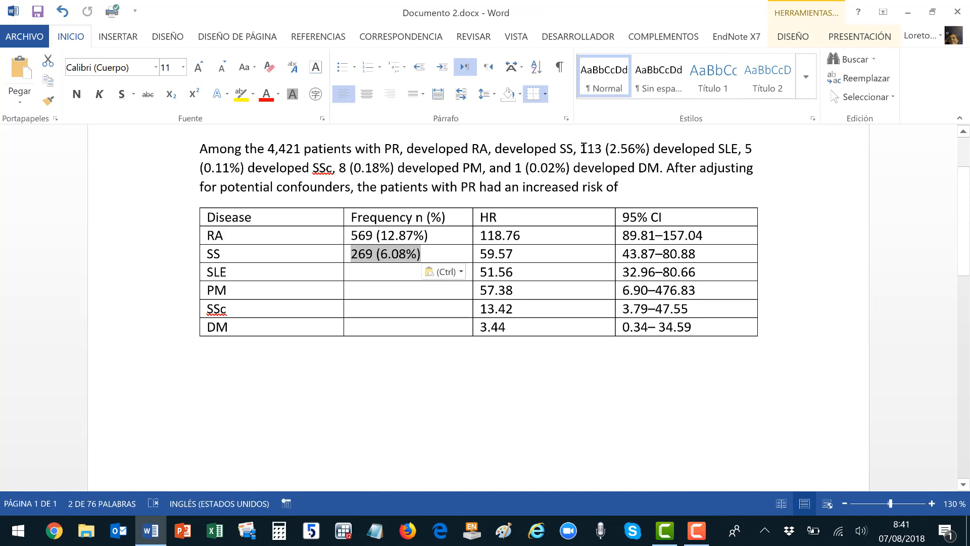
pyautogui.moveTo(582, 148); pyautogui.dragTo(424, 272)
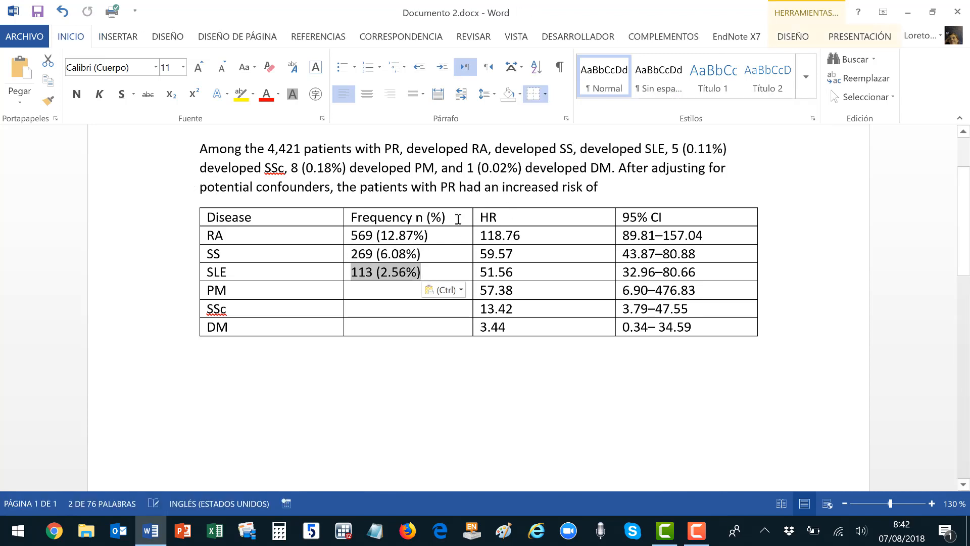
pyautogui.moveTo(676, 148); pyautogui.dragTo(407, 305)
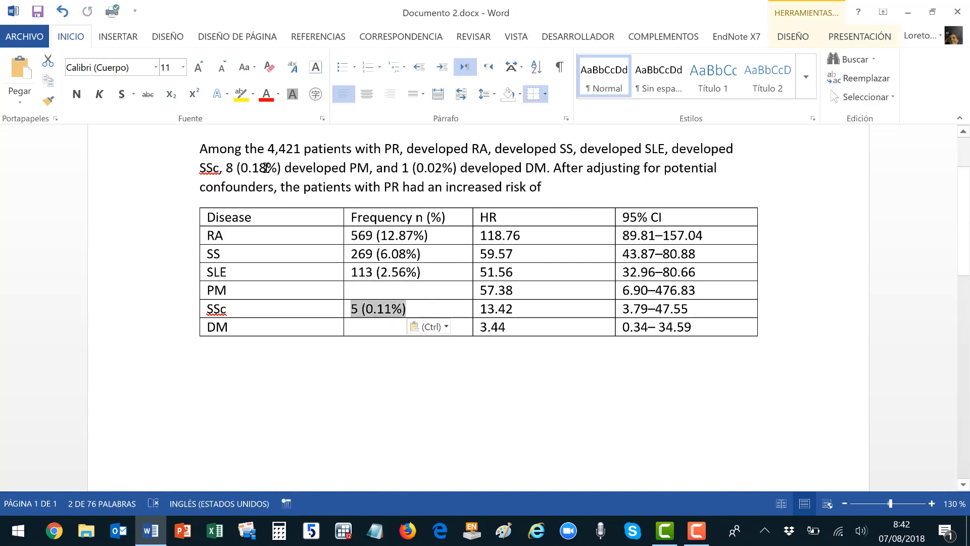
pyautogui.moveTo(229, 167); pyautogui.dragTo(360, 291)
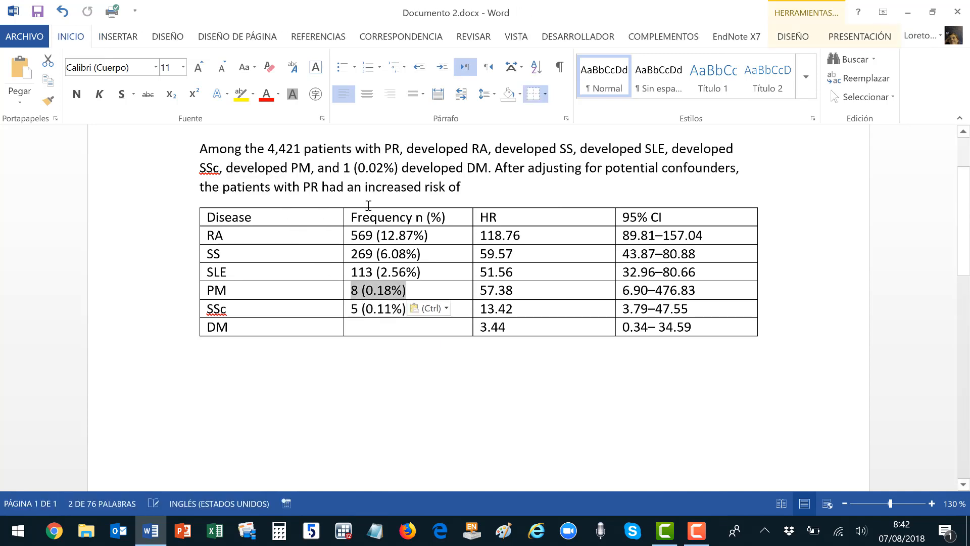
pyautogui.moveTo(344, 168); pyautogui.dragTo(388, 329)
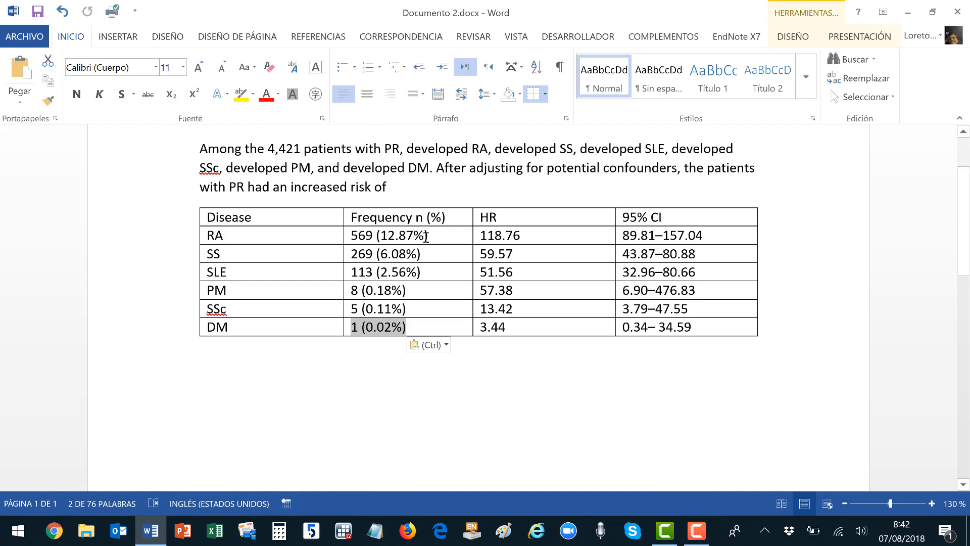
# Replace every % in the selected Frequency cells with nothing, leaving the rest of the document.
pyautogui.moveTo(353, 235); pyautogui.dragTo(423, 322)
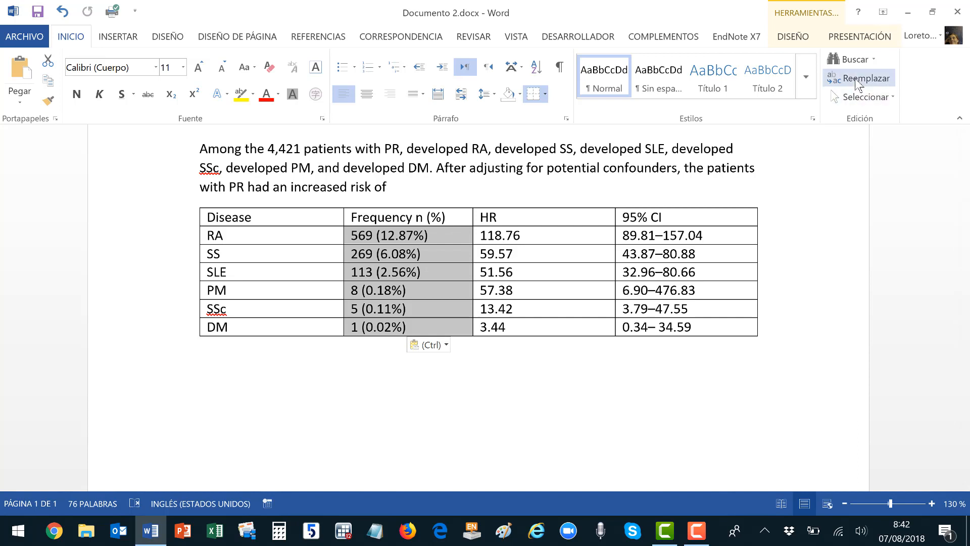
pyautogui.click(859, 79)
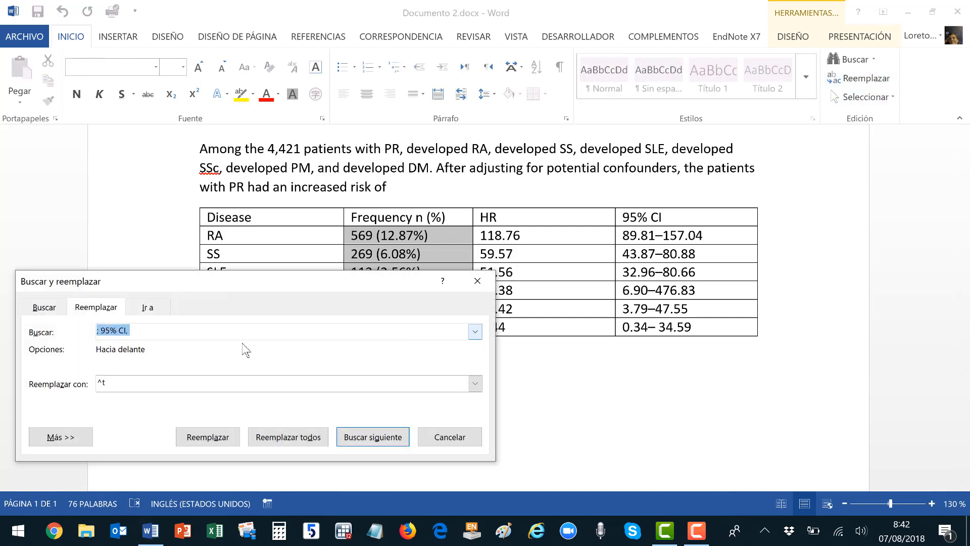
pyautogui.write('%')
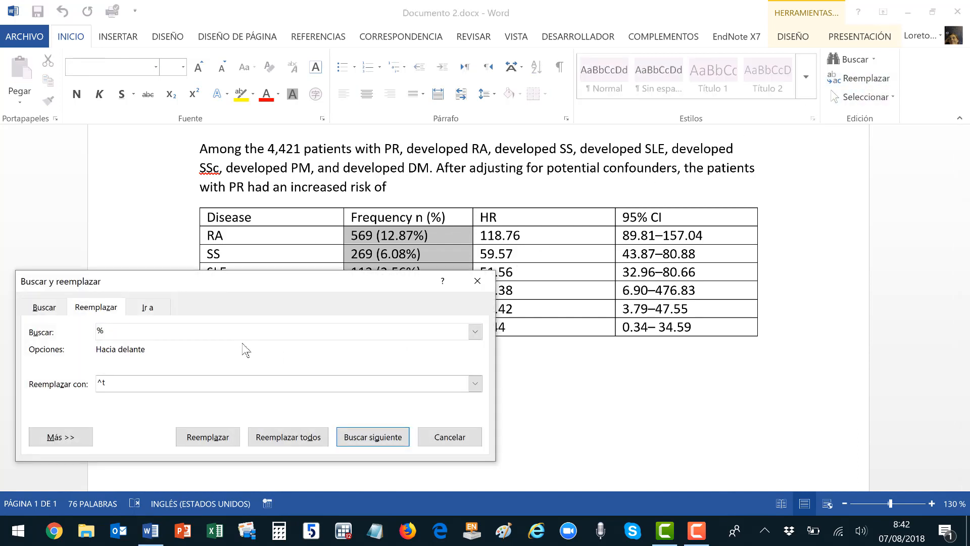
pyautogui.press('Tab')
pyautogui.press('BackSpace')
pyautogui.click(287, 437)
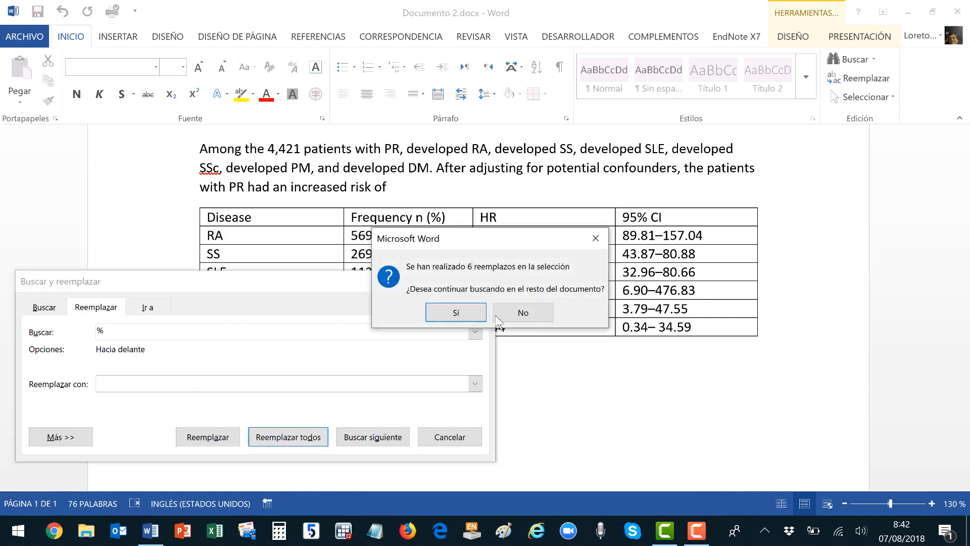
pyautogui.click(520, 312)
pyautogui.click(450, 437)
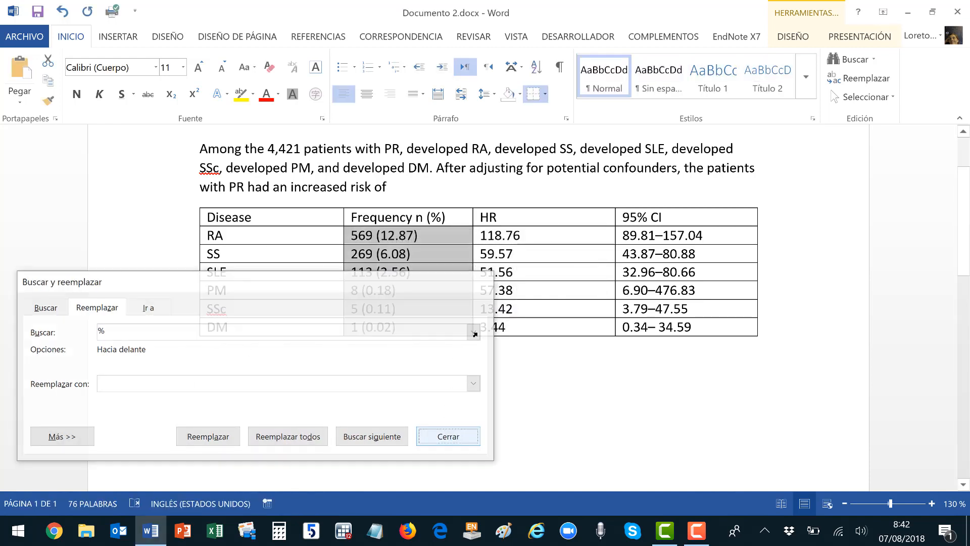
pyautogui.click(450, 305)
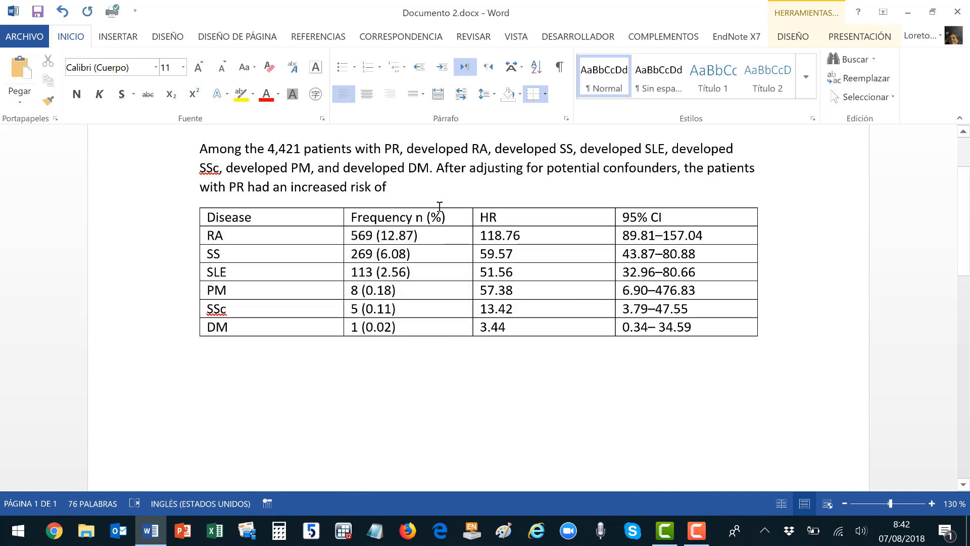
# Right-align the Frequency, HR and 95% CI columns.
pyautogui.moveTo(439, 205); pyautogui.dragTo(632, 213)
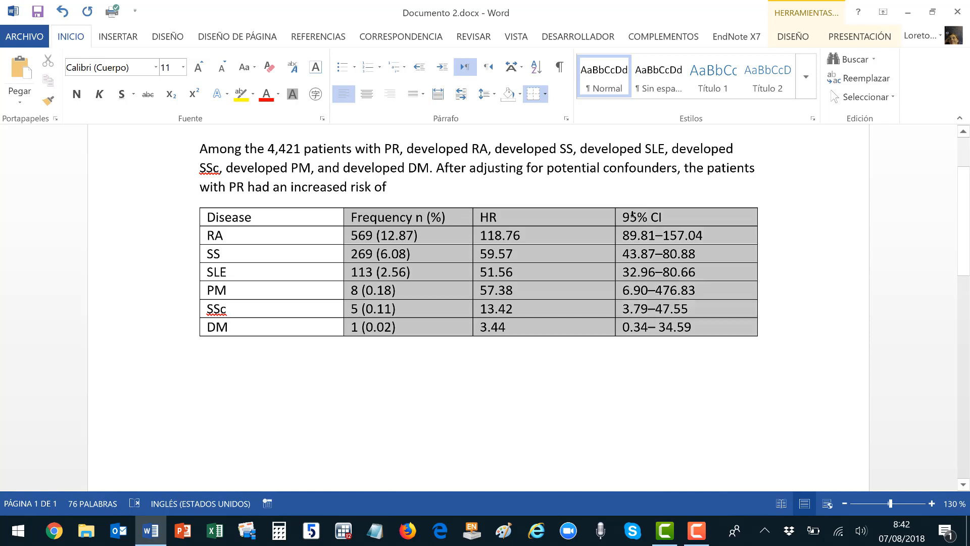
pyautogui.click(390, 94)
pyautogui.click(405, 234)
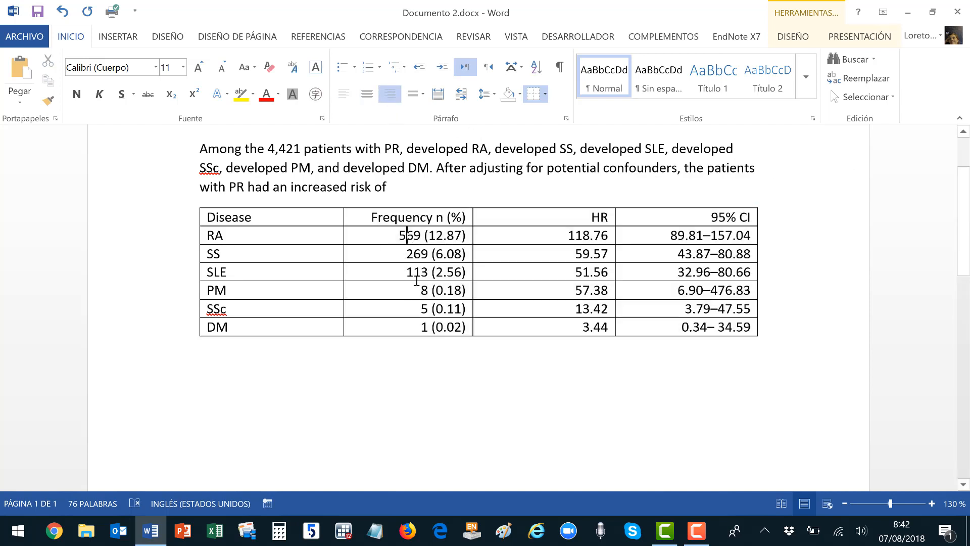
# Select the 95% CI values from the RA row down to DM.
pyautogui.moveTo(393, 234); pyautogui.dragTo(519, 244)
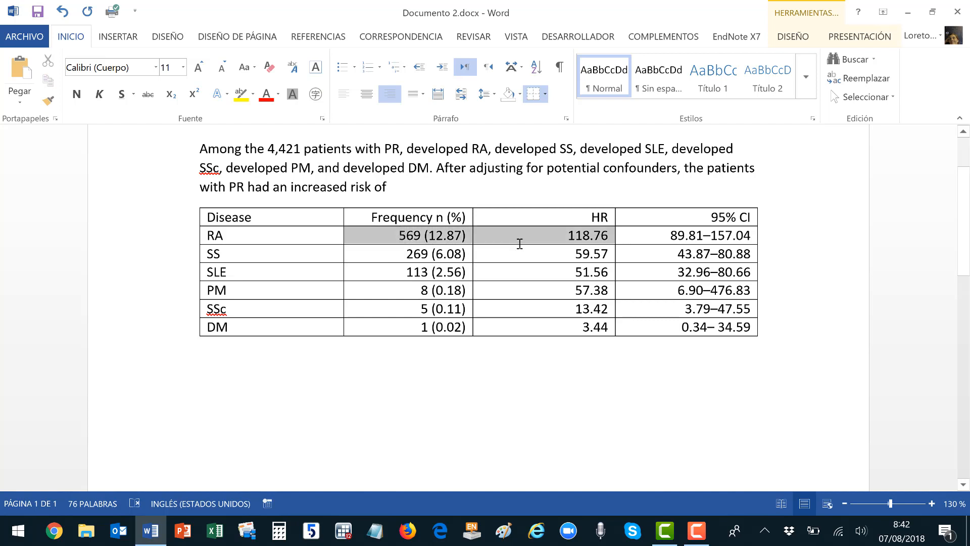
pyautogui.moveTo(655, 231); pyautogui.dragTo(660, 237)
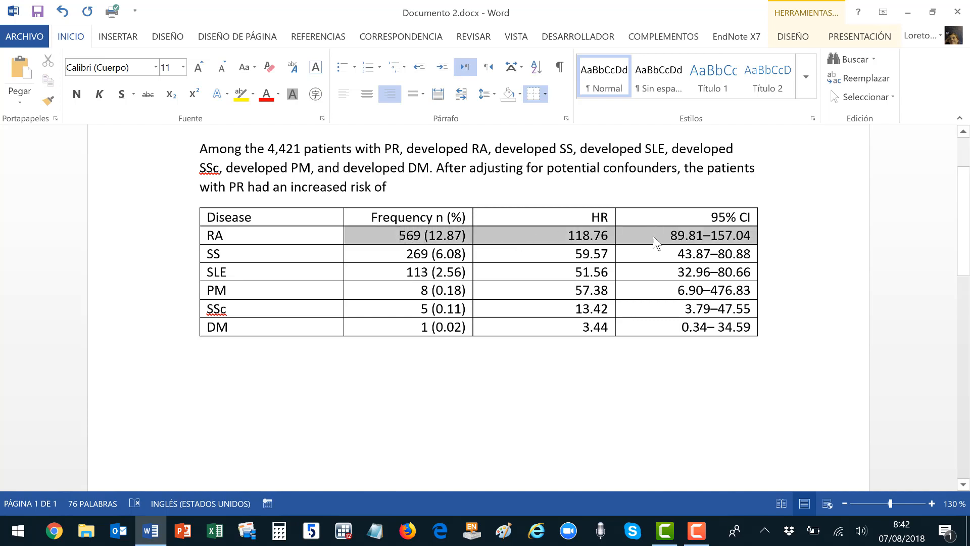
pyautogui.click(625, 259)
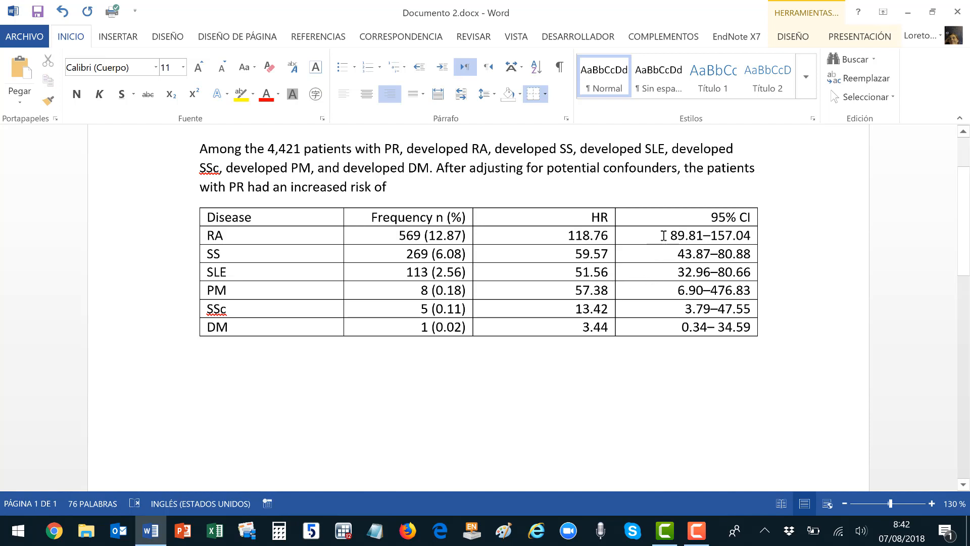
pyautogui.moveTo(663, 235); pyautogui.dragTo(670, 325)
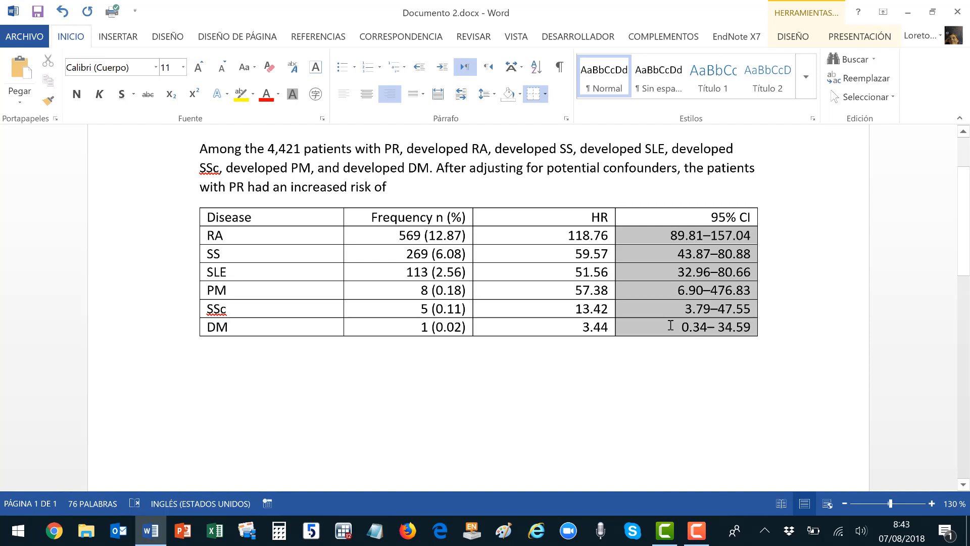
pyautogui.click(712, 235)
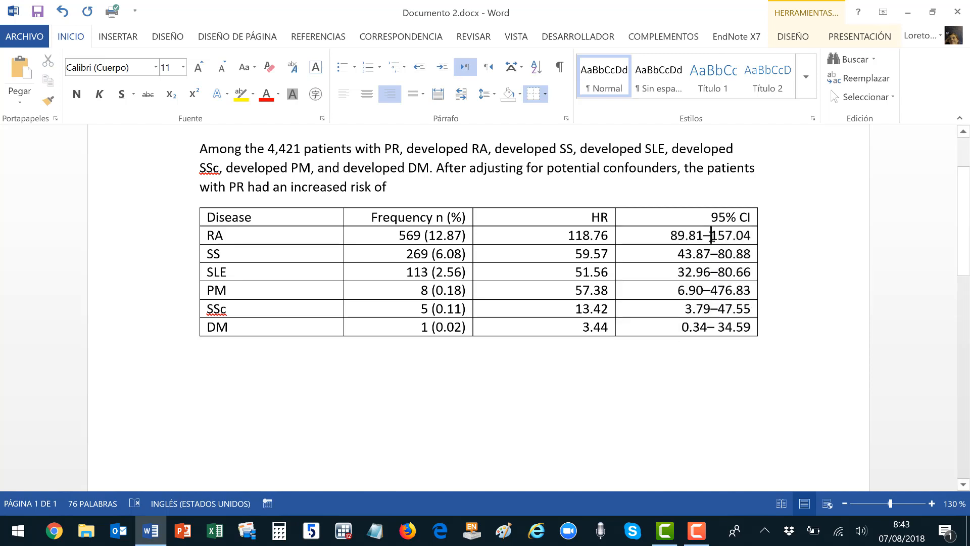
pyautogui.moveTo(712, 235); pyautogui.dragTo(706, 236)
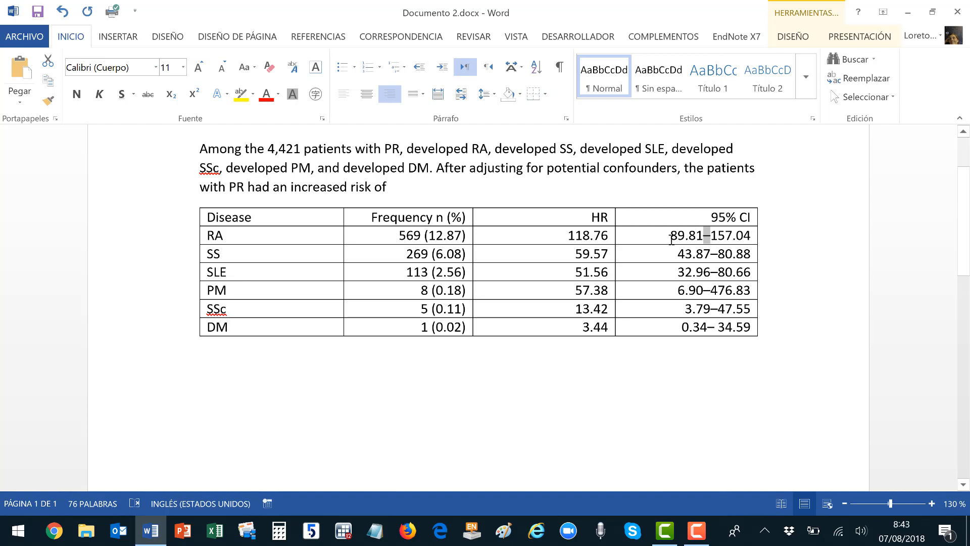
pyautogui.moveTo(671, 240)
pyautogui.mouseDown()
pyautogui.moveTo(743, 303)
pyautogui.moveTo(751, 323)
pyautogui.mouseUp()
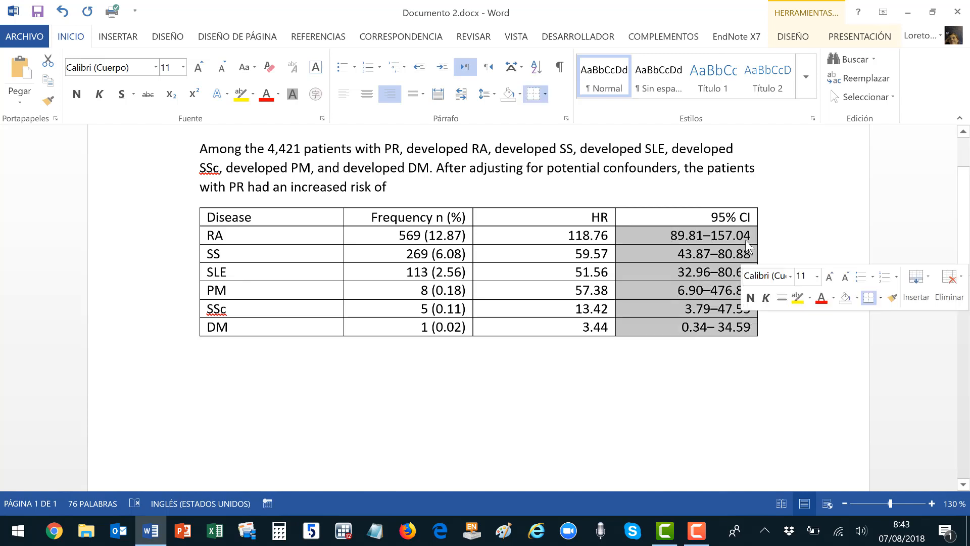
# Replace each dash in the selected 95% CI cells with a spaced dash, e.g. 89.81 – 157.04.
pyautogui.click(865, 79)
pyautogui.write('–')
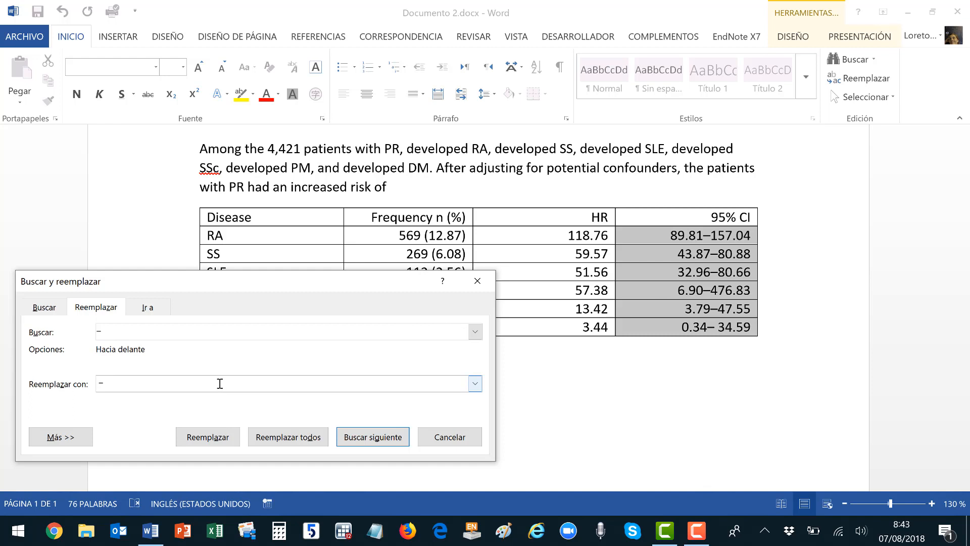
pyautogui.click(277, 439)
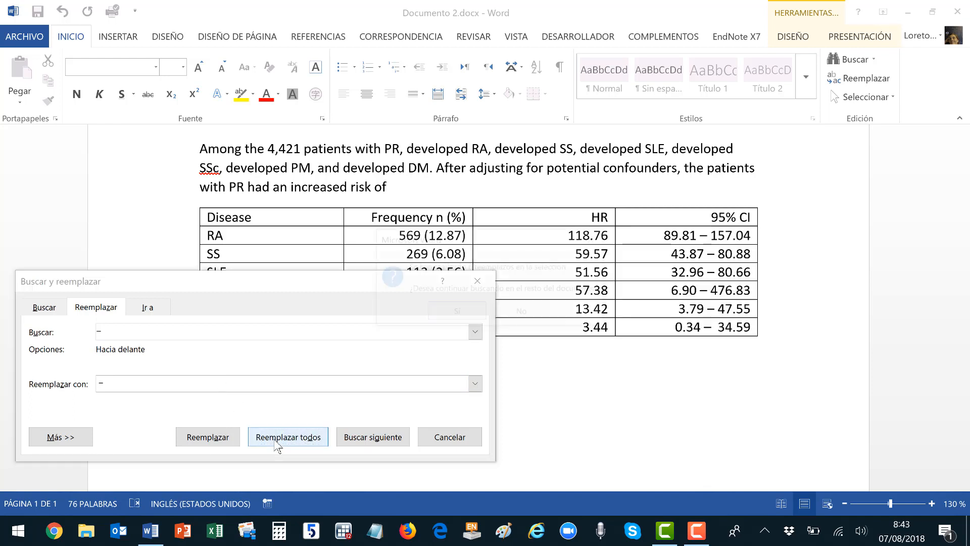
pyautogui.click(521, 313)
pyautogui.press('Escape')
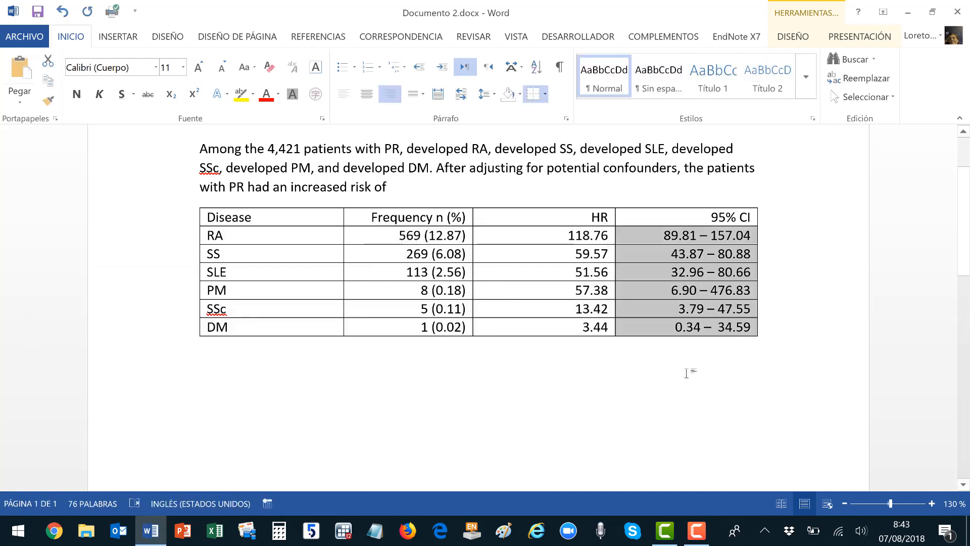
pyautogui.click(684, 371)
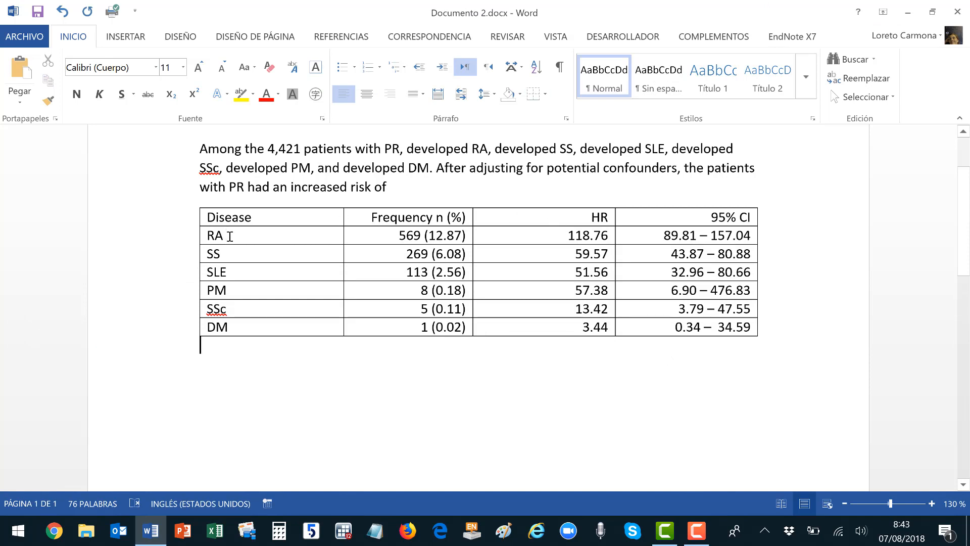
# Spell out disease names such as Rheumatoid arthritis, Sjögren's syndrome and Diabetes mellitus.
pyautogui.click(230, 236)
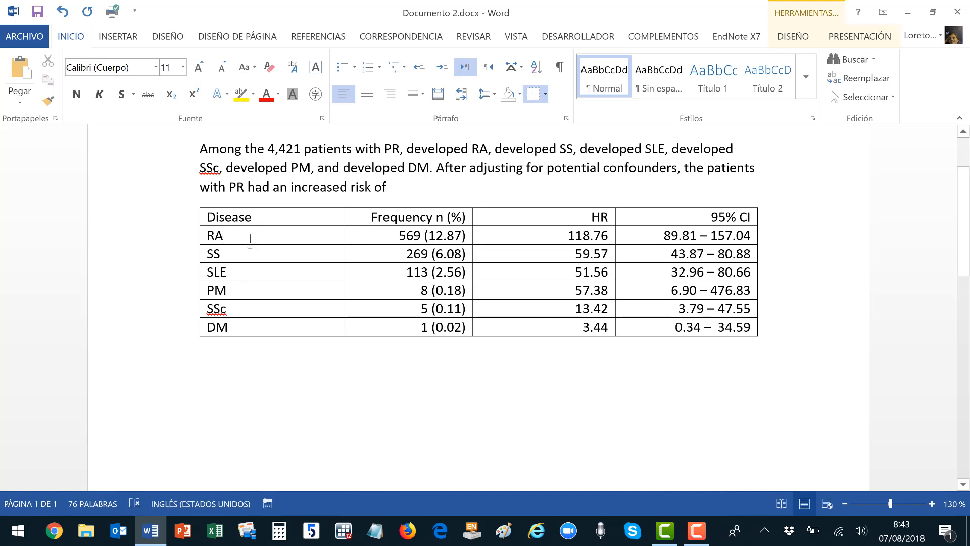
pyautogui.write('heumato')
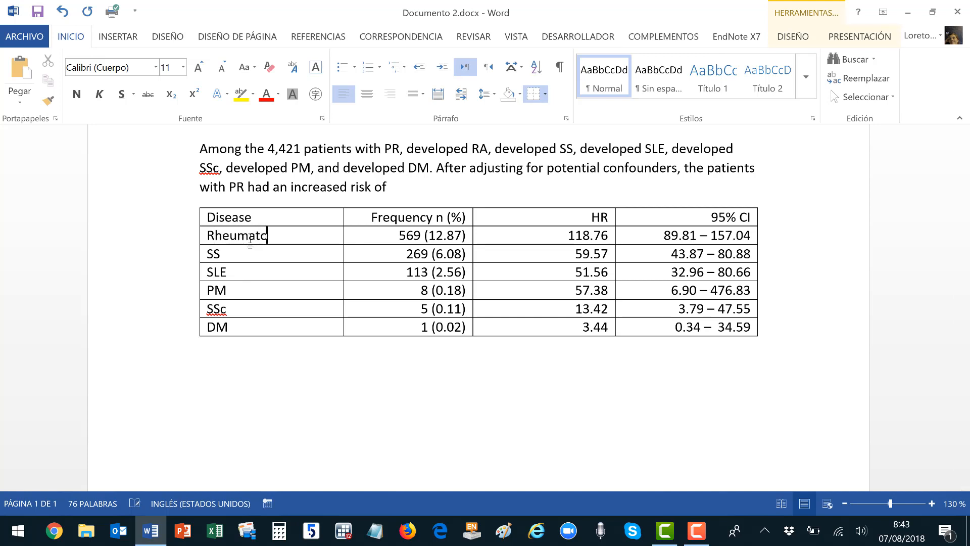
pyautogui.write('id arthritis')
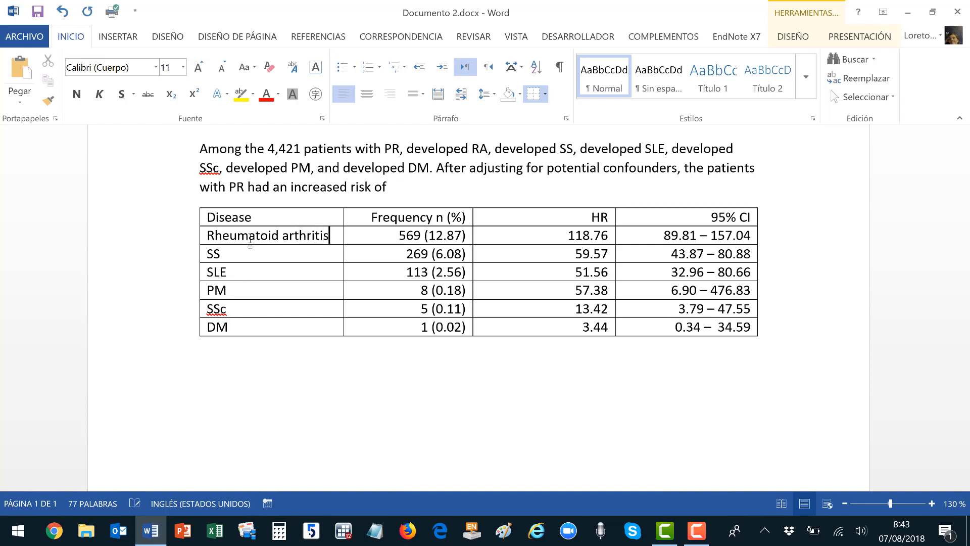
pyautogui.press('Down')
pyautogui.write("jögren'")
pyautogui.write('s syndrome')
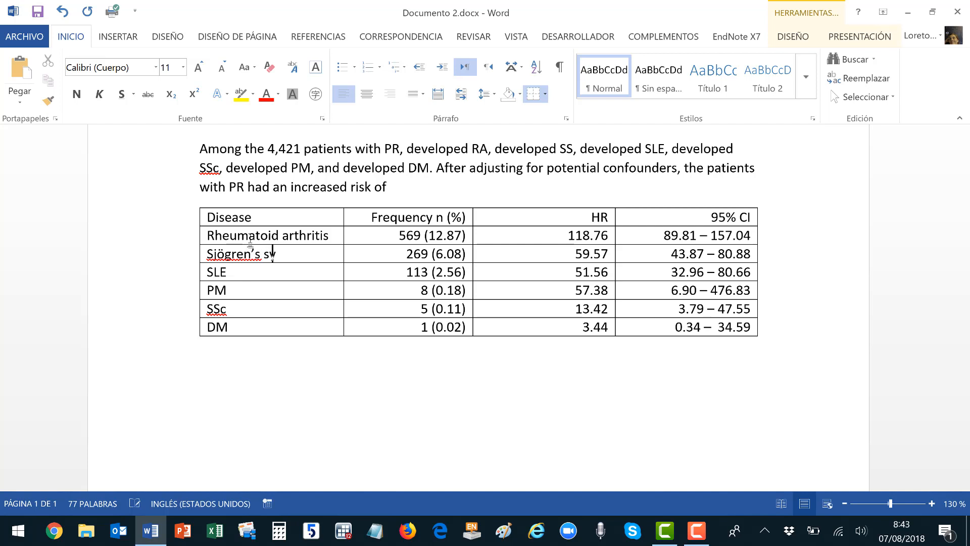
pyautogui.write('me')
pyautogui.write('llitus')
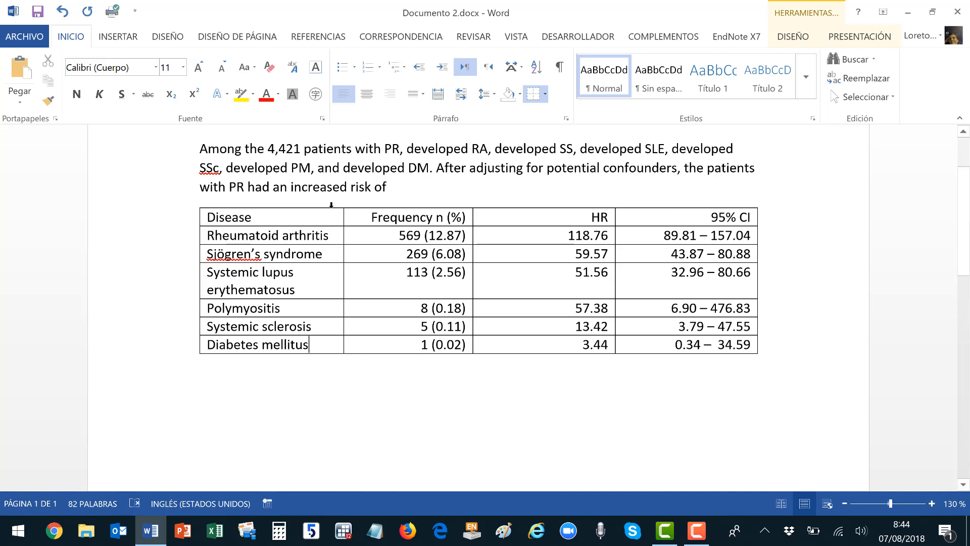
# AutoFit the table to its contents, then to the page width.
pyautogui.moveTo(332, 207); pyautogui.dragTo(657, 212)
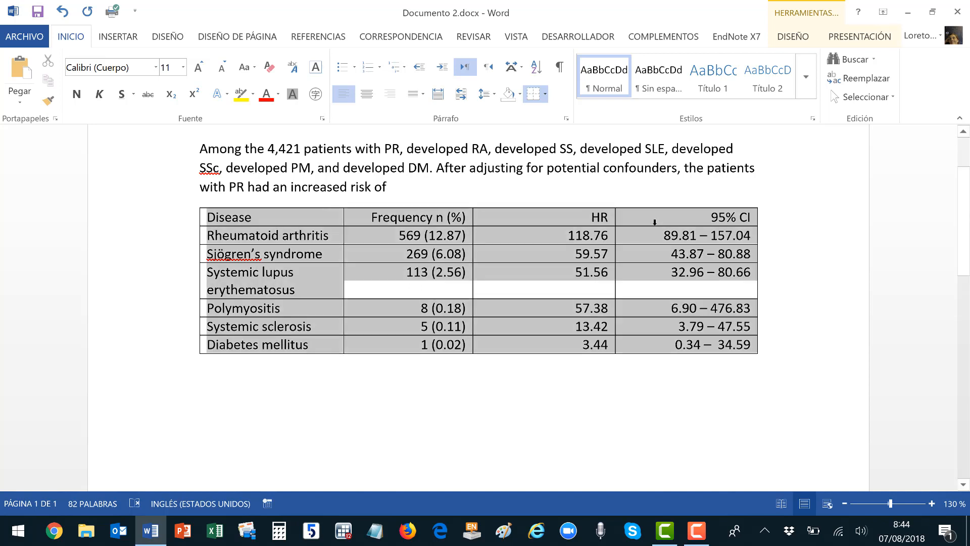
pyautogui.click(861, 37)
pyautogui.click(412, 96)
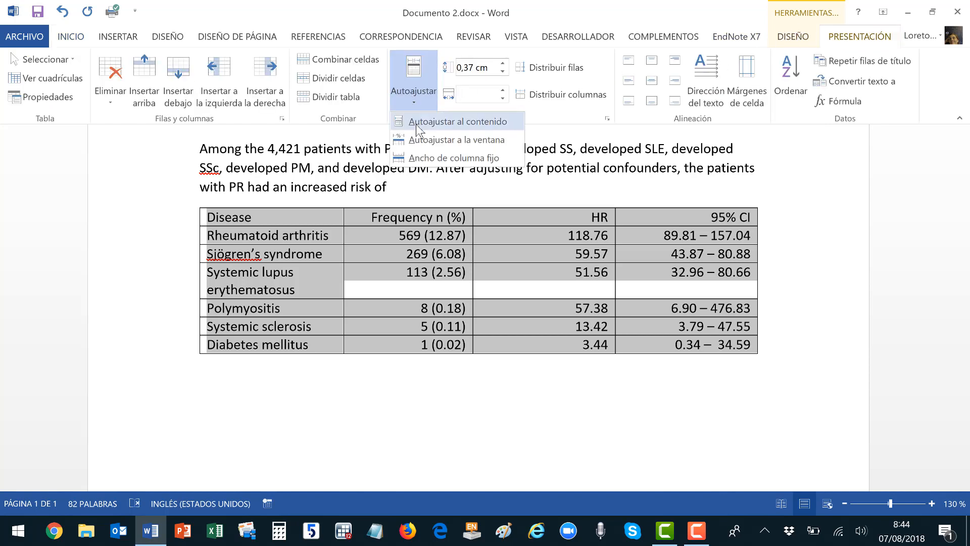
pyautogui.click(445, 122)
pyautogui.click(418, 99)
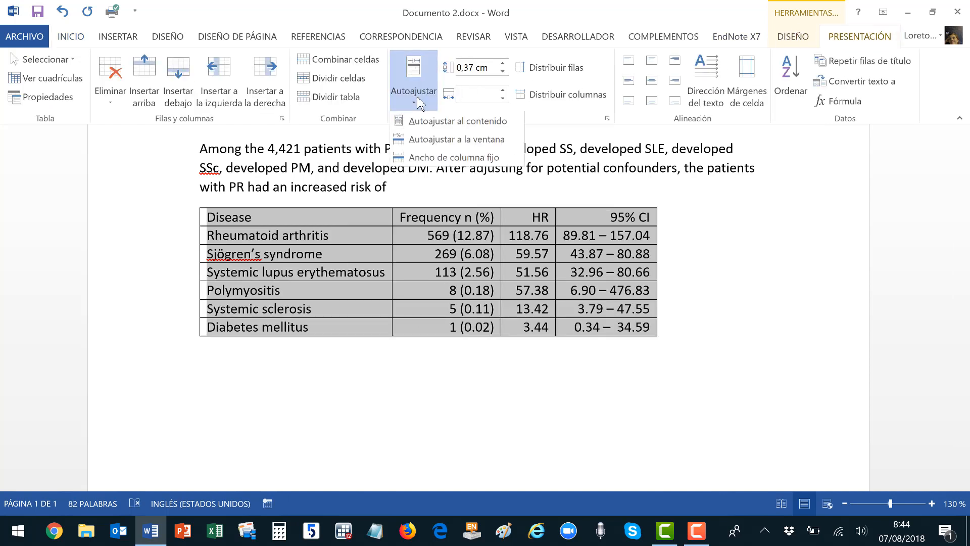
pyautogui.click(427, 141)
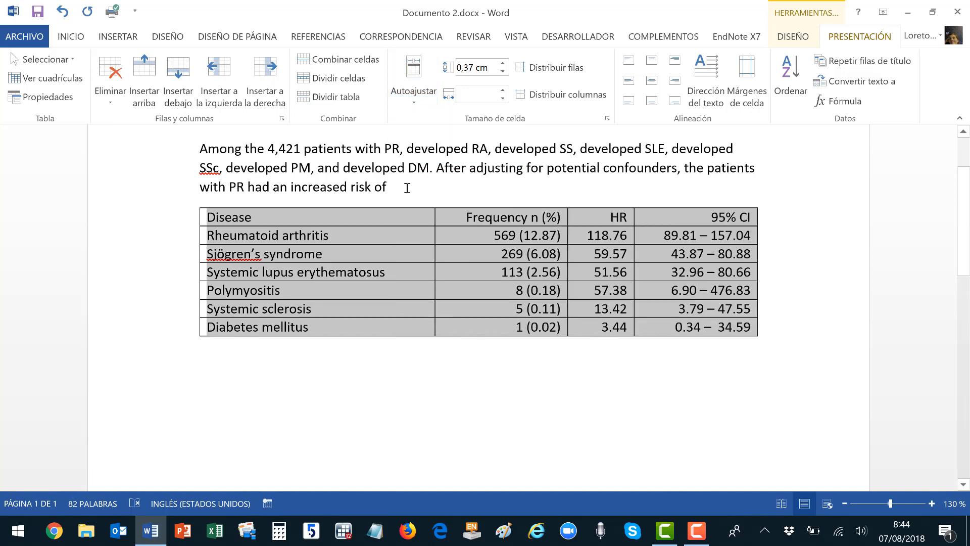
pyautogui.click(203, 149)
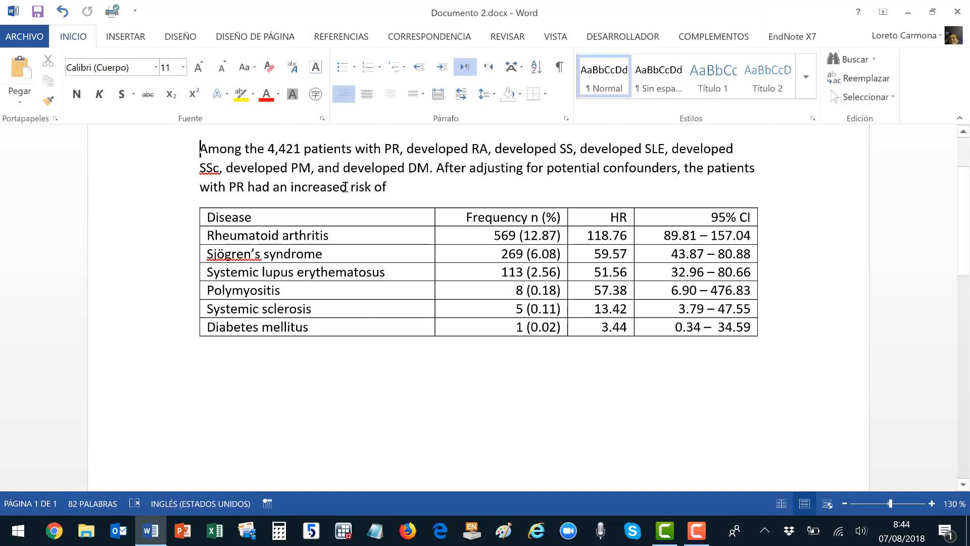
# Start the caption with 'Table 2. Frequency and risk of'.
pyautogui.write('Tabla')
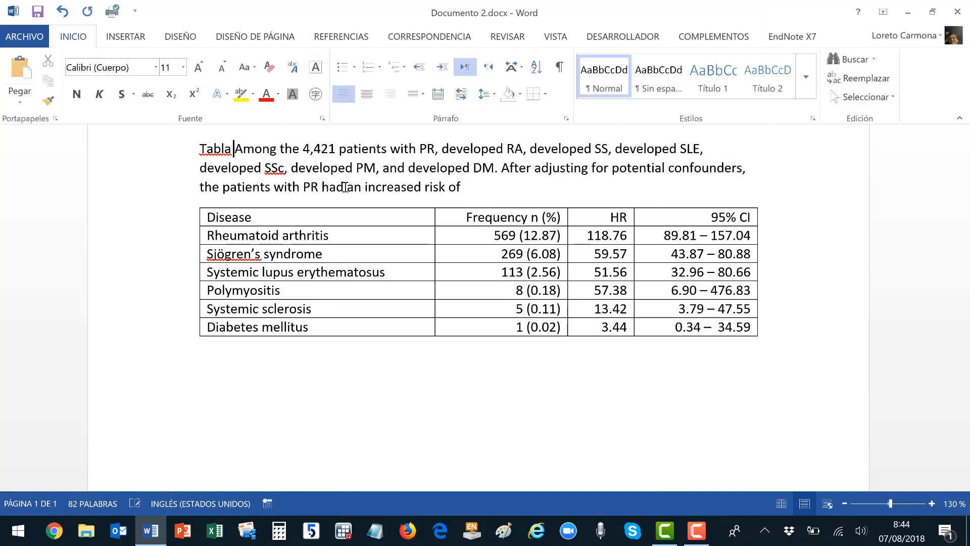
pyautogui.press('BackSpace')
pyautogui.write('2')
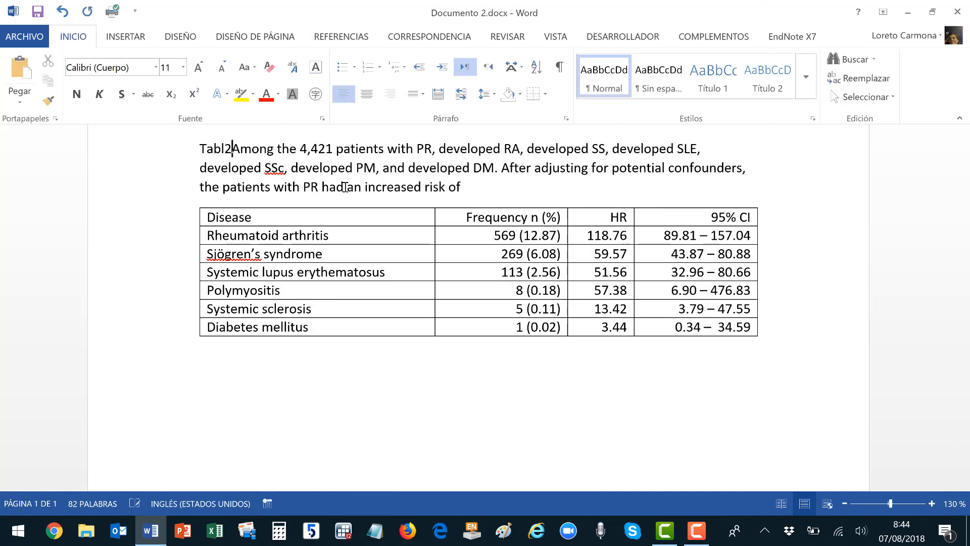
pyautogui.press('BackSpace')
pyautogui.write('e 2')
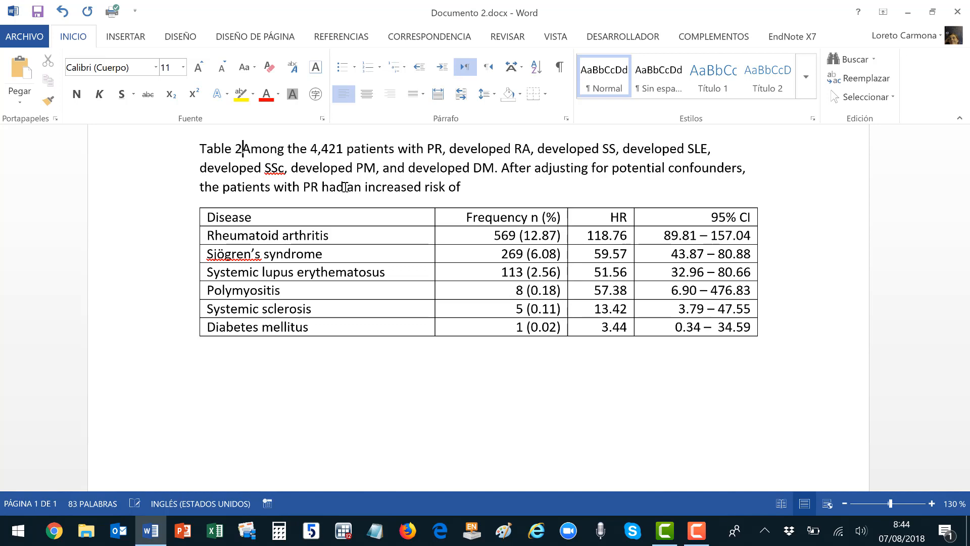
pyautogui.write('.')
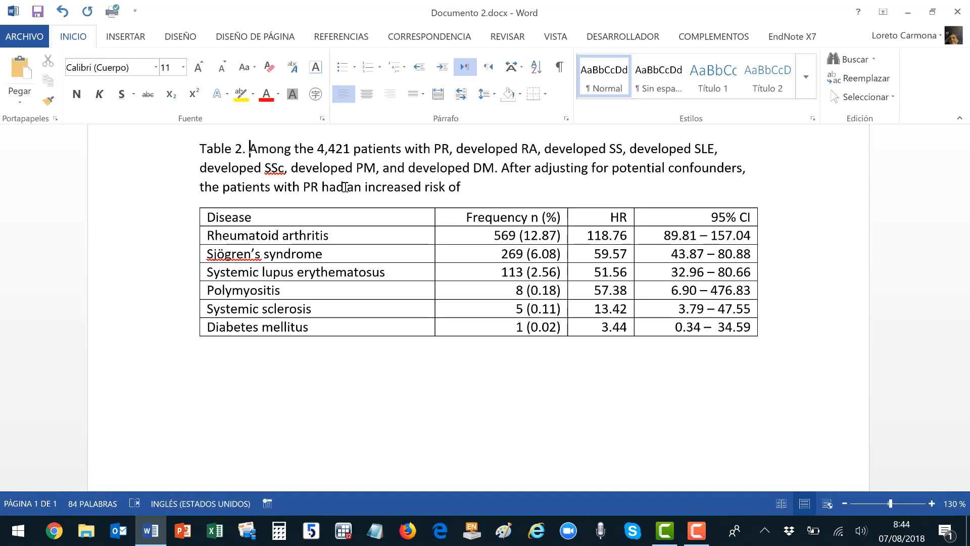
pyautogui.hotkey('shift', 'Right')
pyautogui.hotkey('shift', 'Right')
pyautogui.hotkey('shift', 'Right')
pyautogui.hotkey('shift', 'Right')
pyautogui.hotkey('shift', 'Right')
pyautogui.hotkey('shift', 'Right')
pyautogui.hotkey('shift', 'Right')
pyautogui.hotkey('shift', 'Right')
pyautogui.hotkey('shift', 'Right')
pyautogui.hotkey('shift', 'Right')
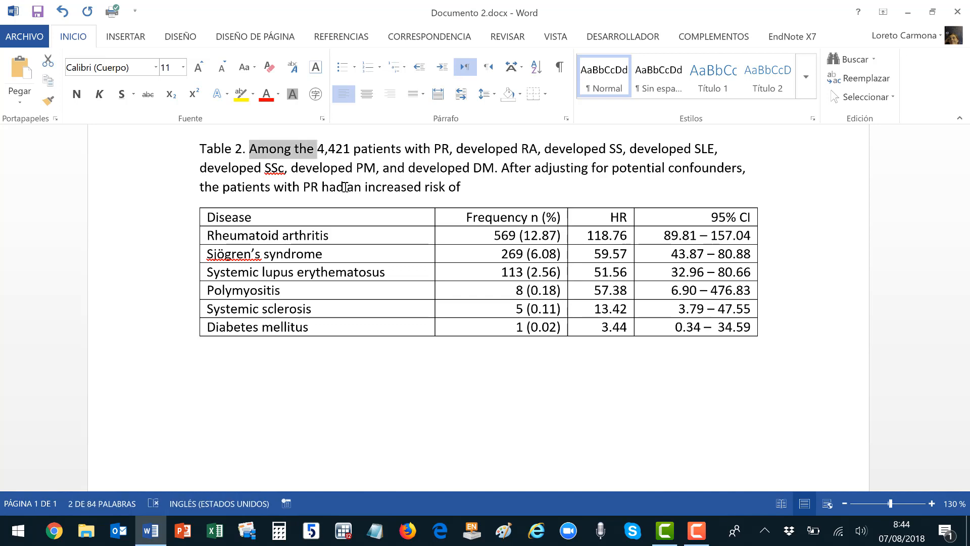
pyautogui.write('Frequ')
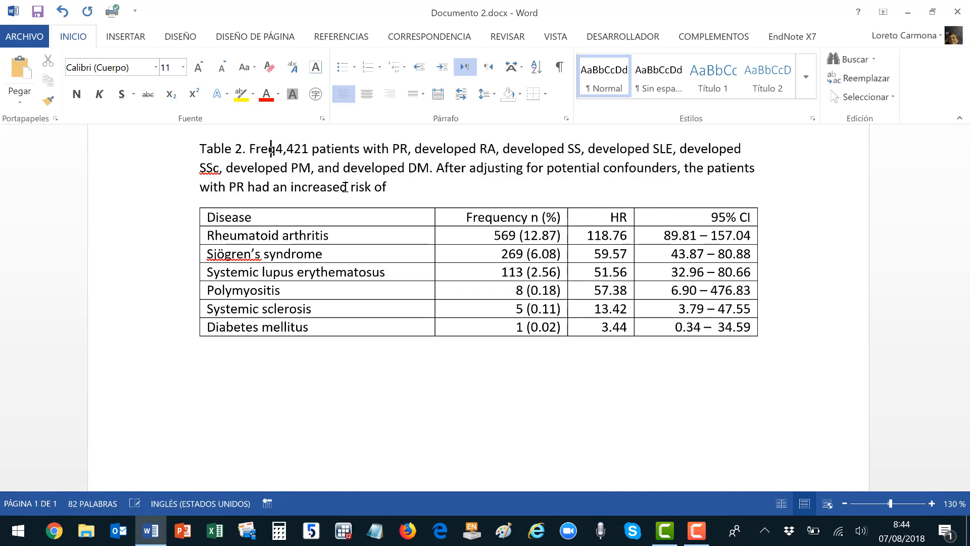
pyautogui.write('en')
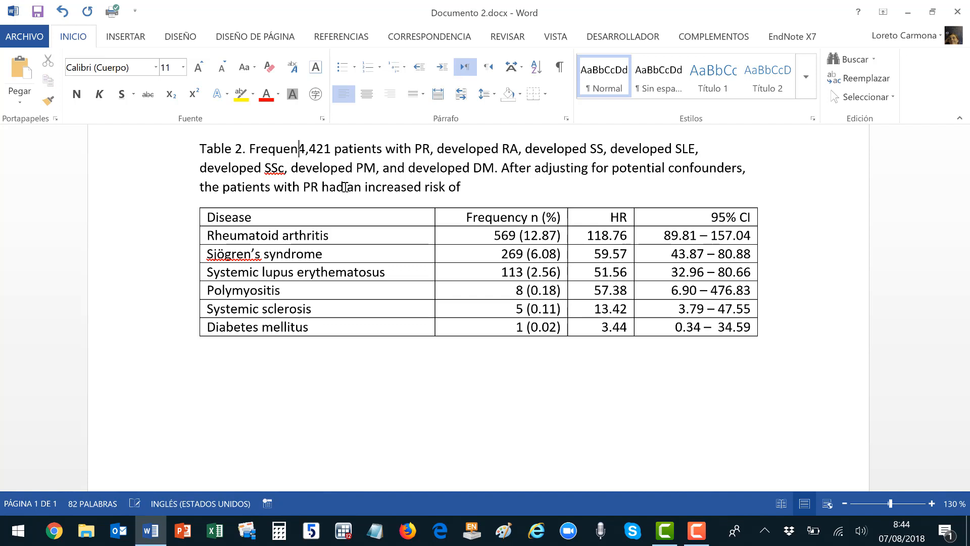
pyautogui.write('cy and ris')
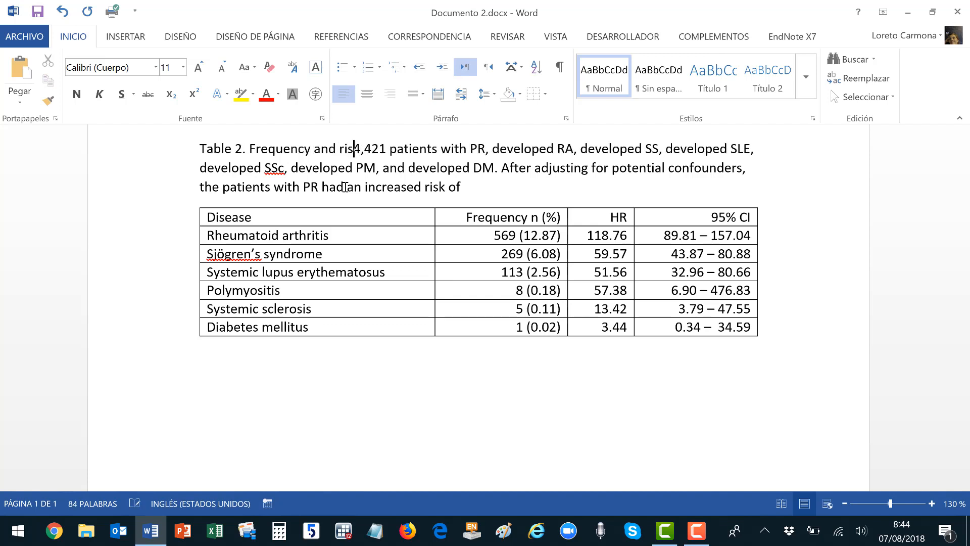
pyautogui.write('k of')
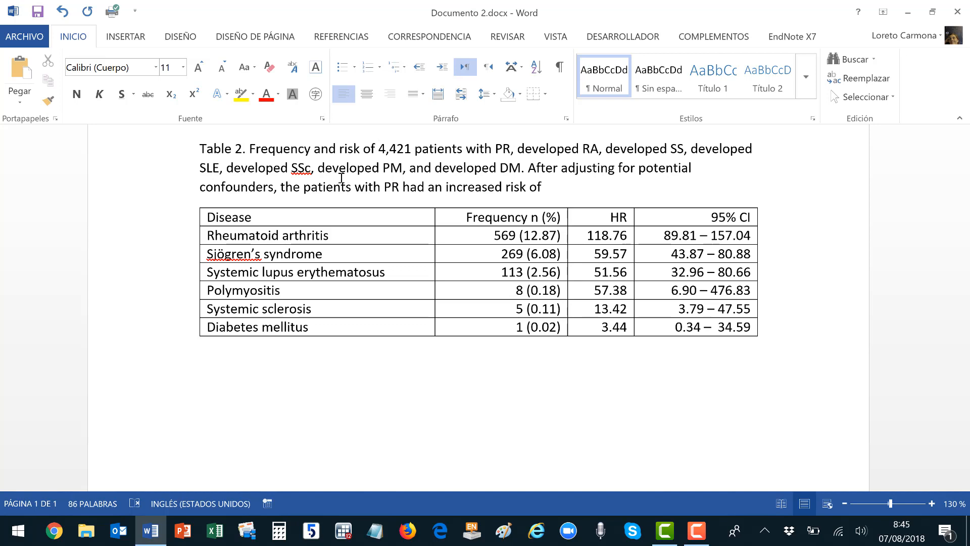
# Finish the caption with 'palindromic rheumatism to develop autoimmune diseases.', deleting the leftover sentence.
pyautogui.click(495, 149)
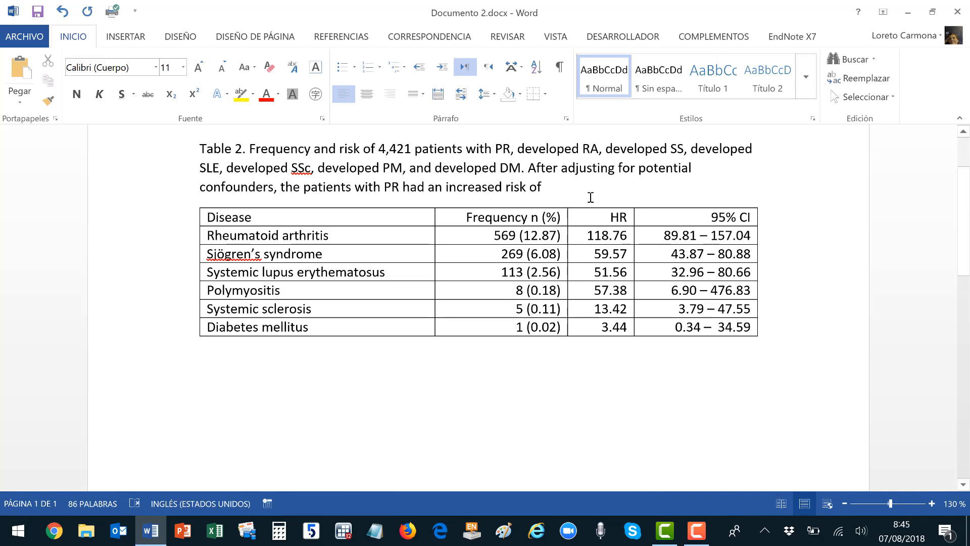
pyautogui.write('palindrom')
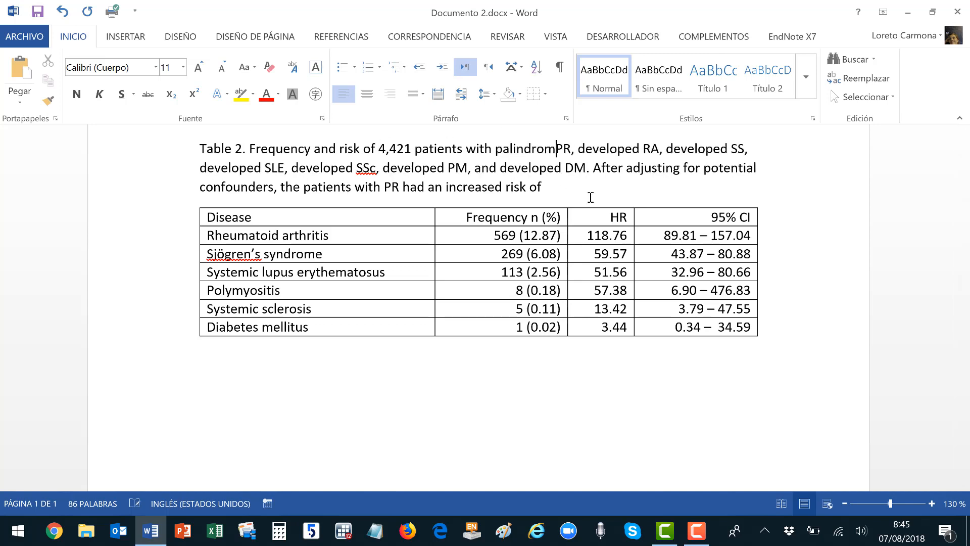
pyautogui.write('ic rheumati')
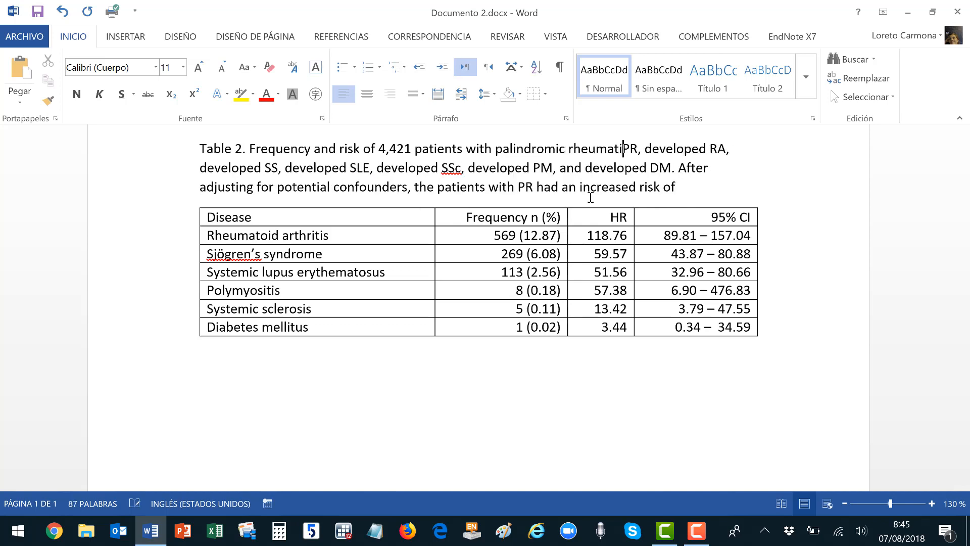
pyautogui.write('sm')
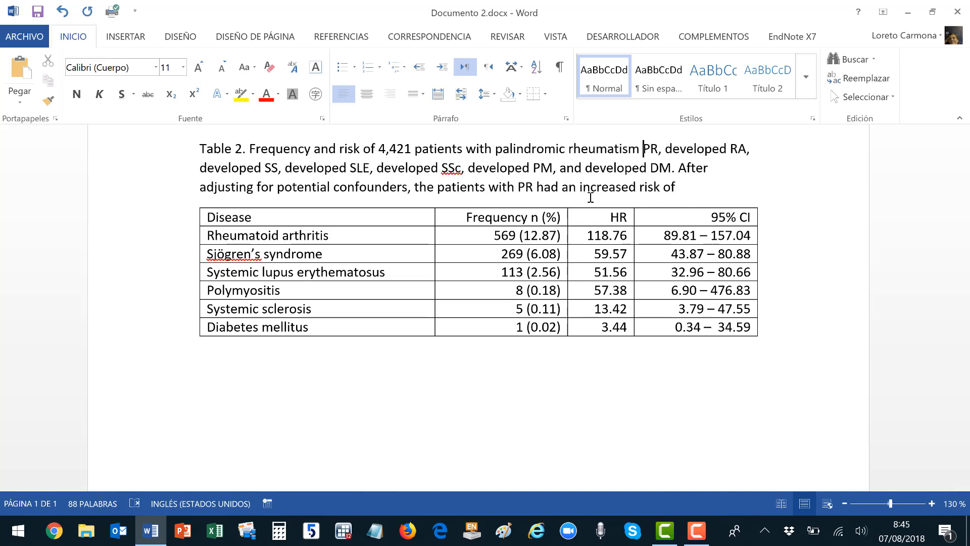
pyautogui.hotkey('shift', 'Down')
pyautogui.hotkey('shift', 'Down')
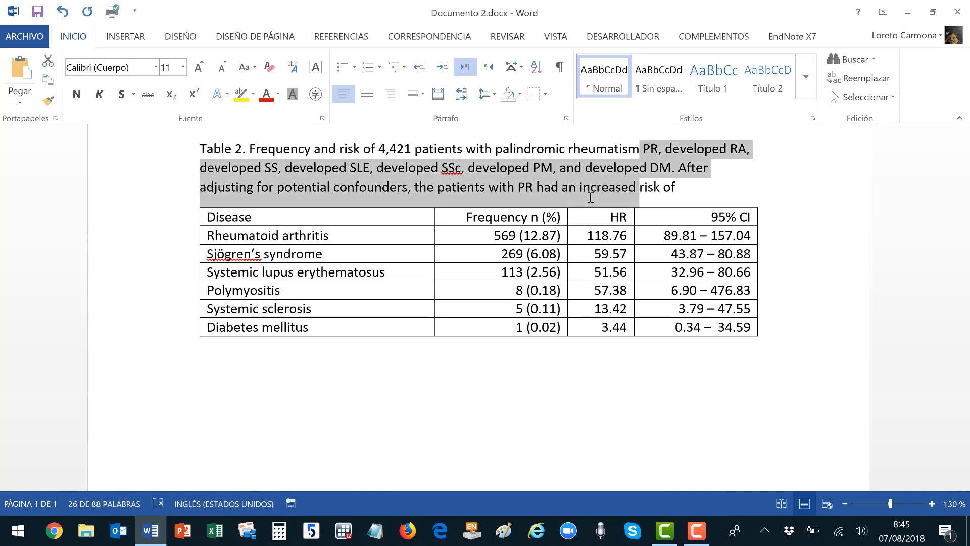
pyautogui.hotkey('ctrl', 'shift', 'Right')
pyautogui.hotkey('ctrl', 'shift', 'Right')
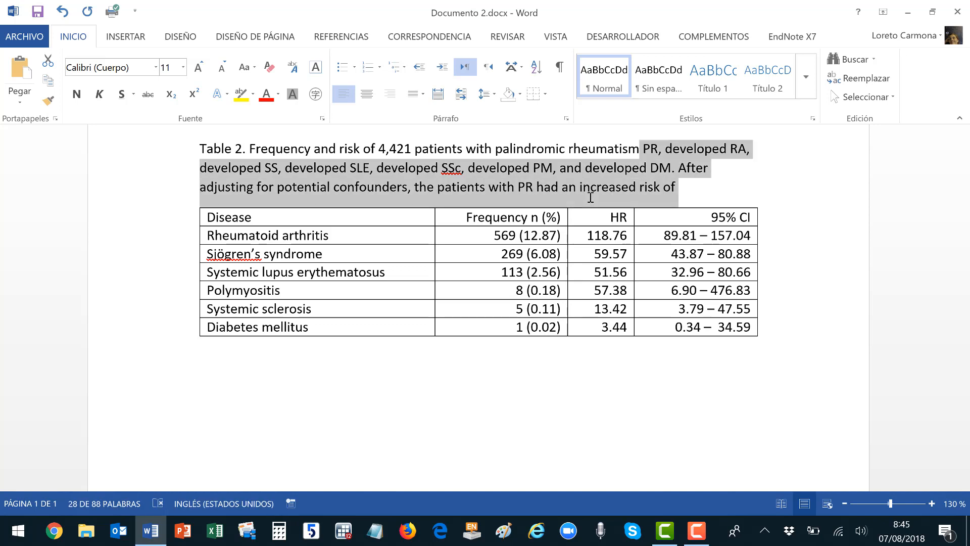
pyautogui.hotkey('shift', 'Left')
pyautogui.press('BackSpace')
pyautogui.write('t')
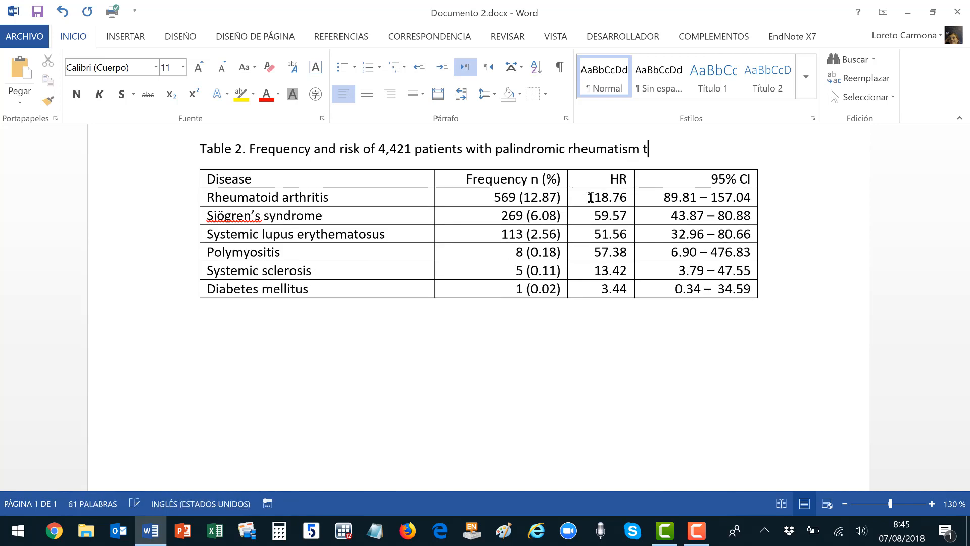
pyautogui.write('o develop')
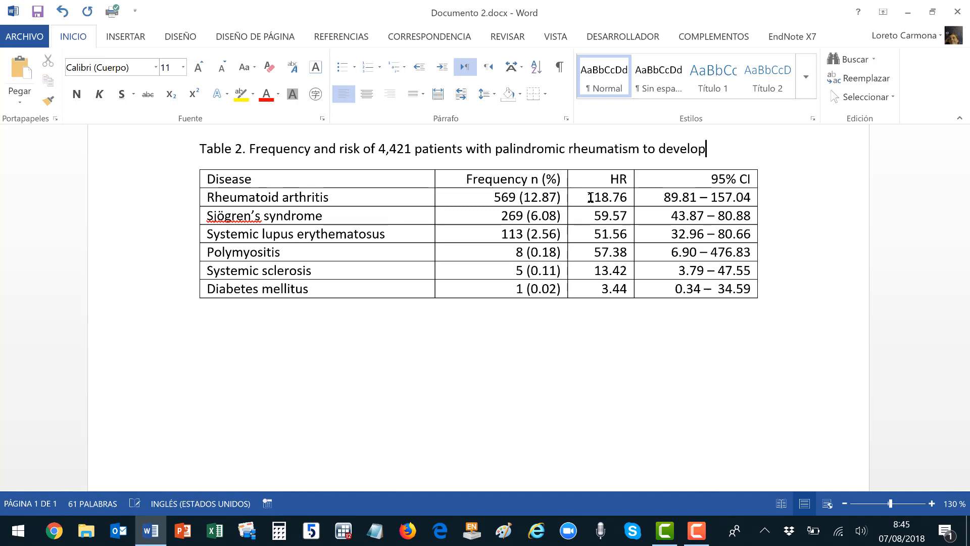
pyautogui.write(' autoimmune diseas')
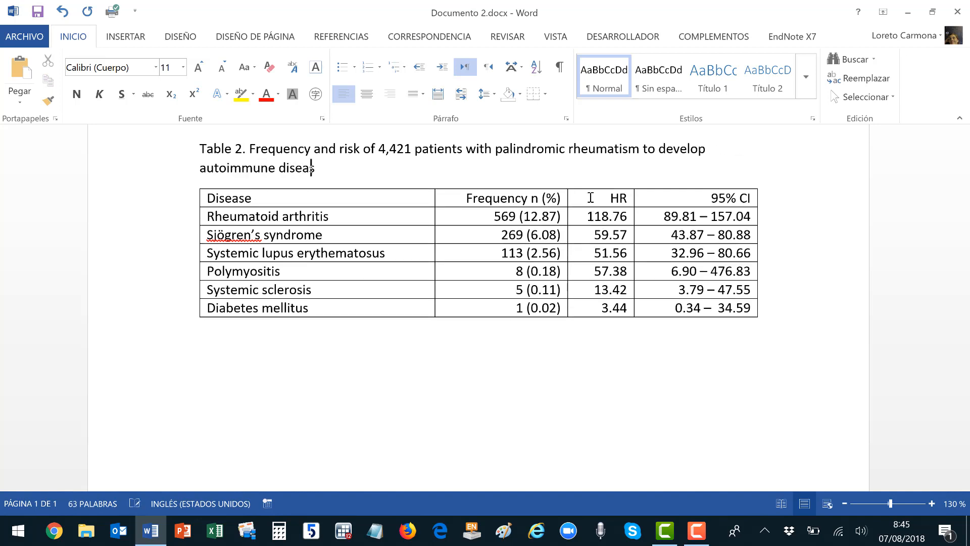
pyautogui.write('es.')
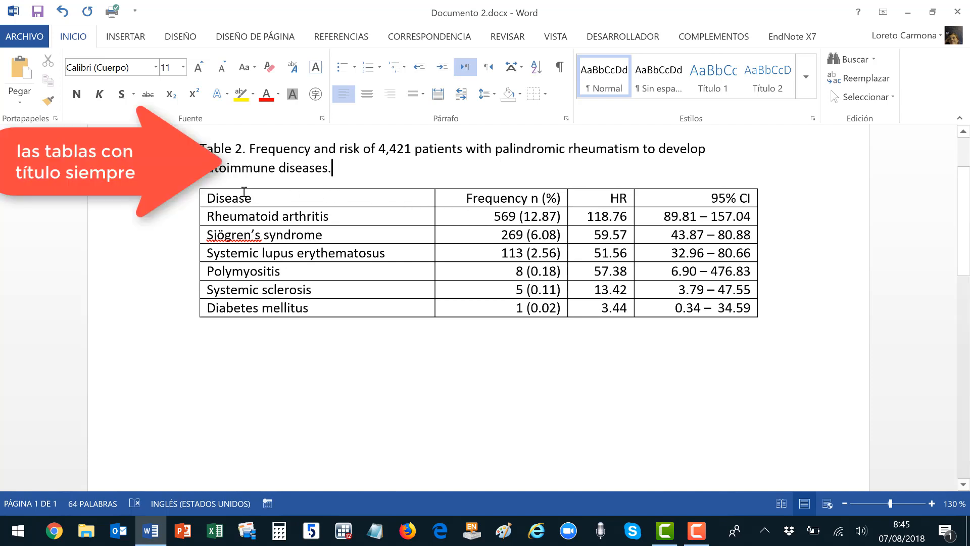
pyautogui.moveTo(246, 187); pyautogui.dragTo(665, 189)
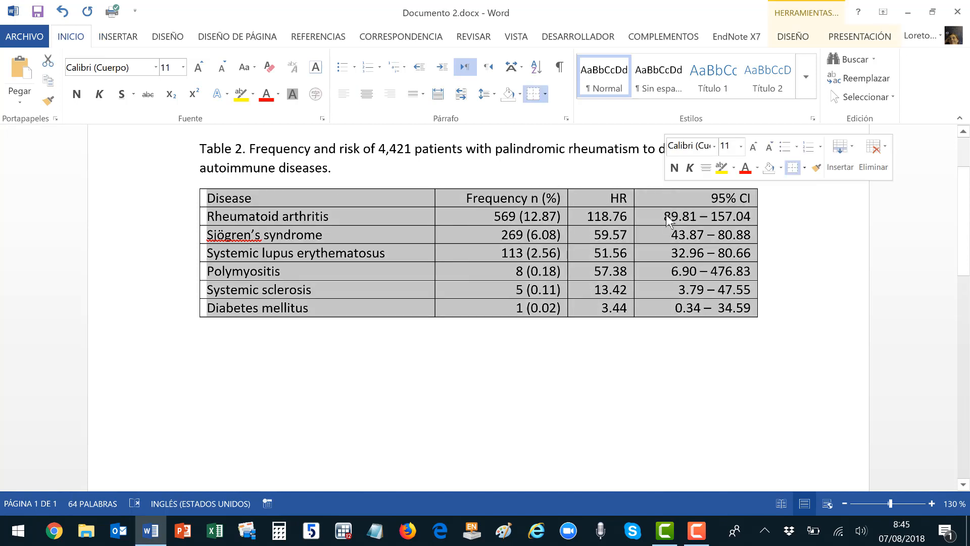
# Remove all table borders, then add lines along the table's top and bottom.
pyautogui.click(794, 37)
pyautogui.click(836, 99)
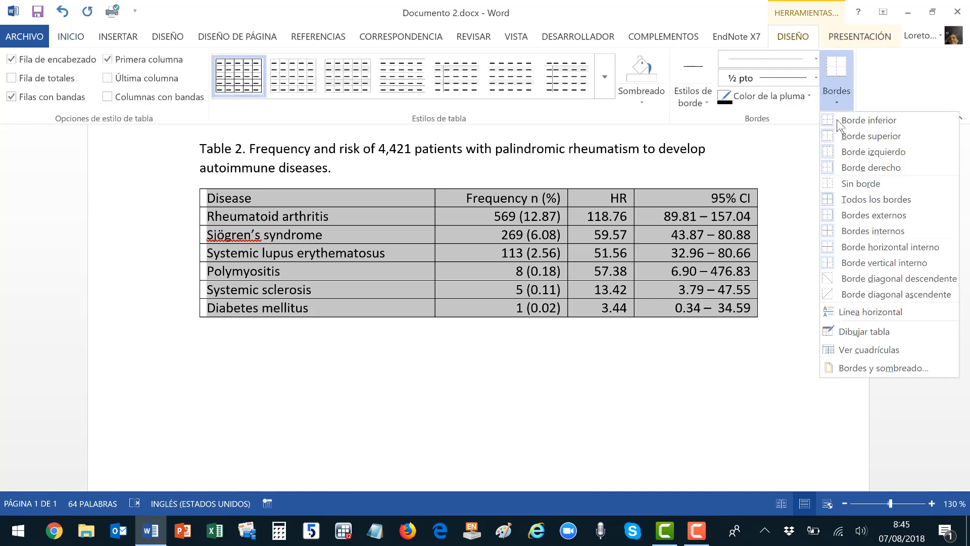
pyautogui.click(836, 183)
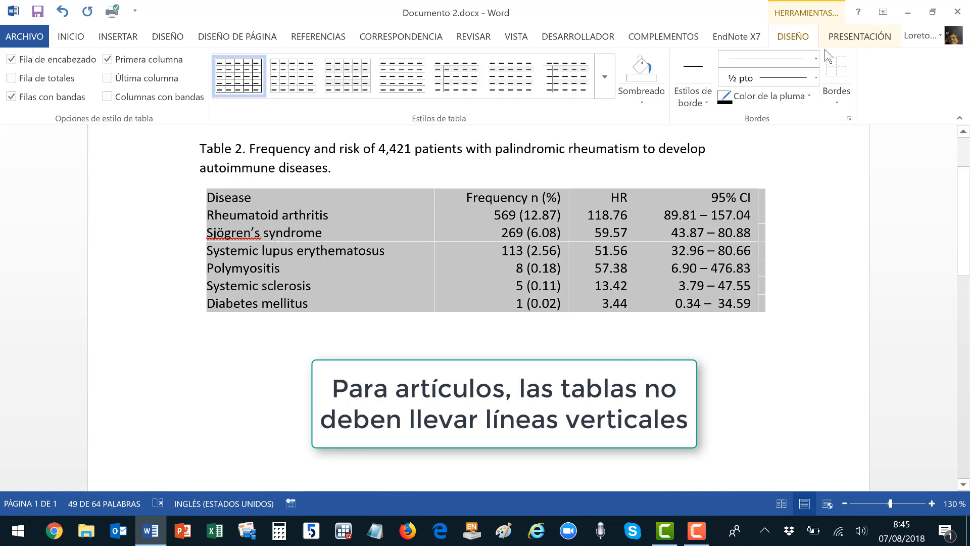
pyautogui.click(833, 95)
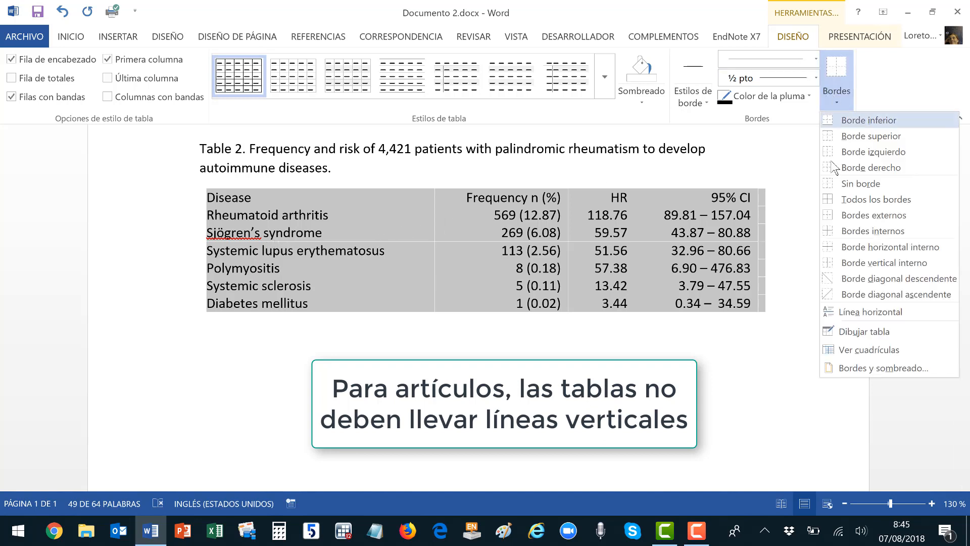
pyautogui.click(854, 184)
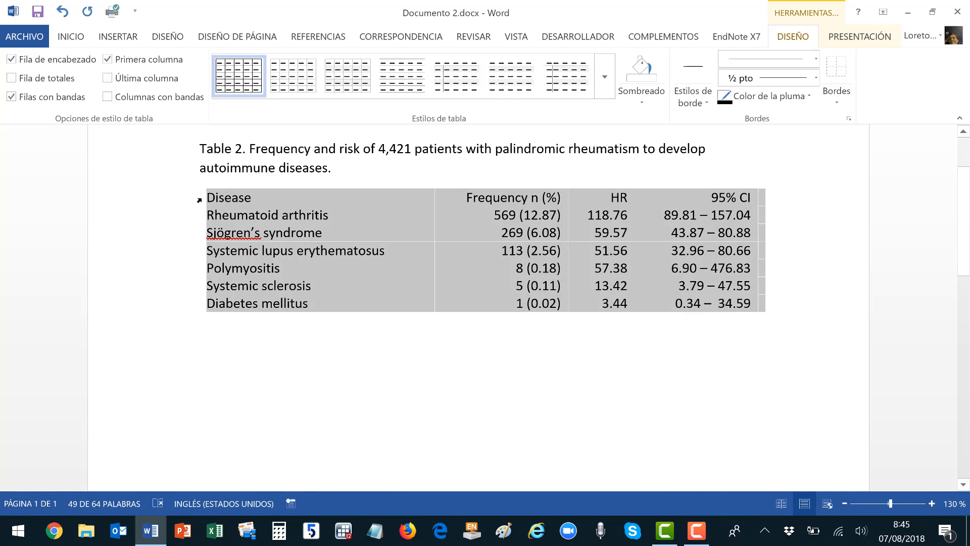
pyautogui.click(843, 102)
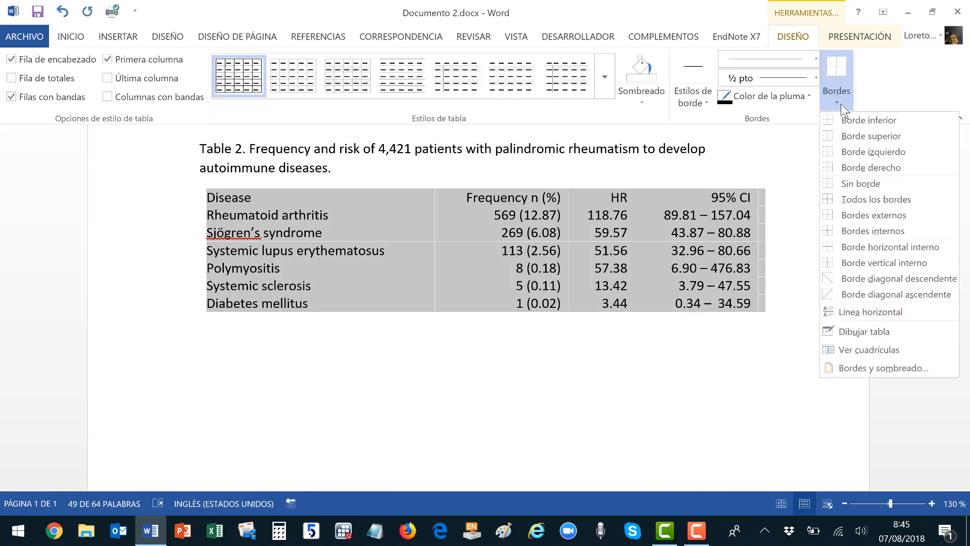
pyautogui.click(845, 135)
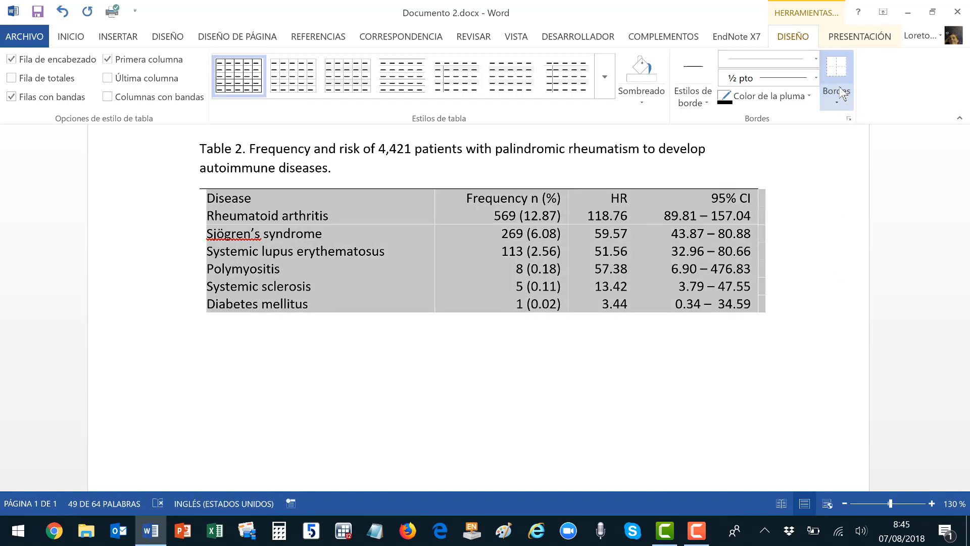
pyautogui.click(841, 95)
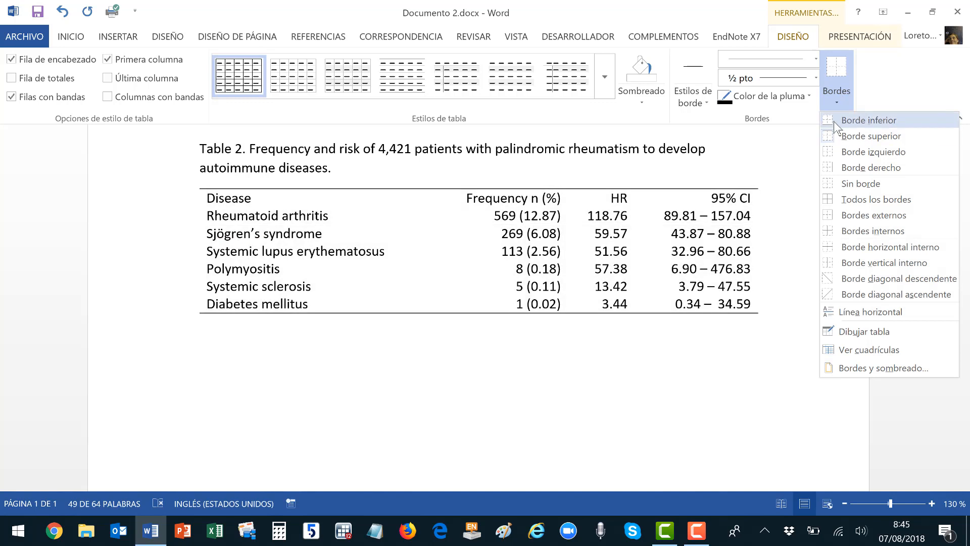
pyautogui.click(831, 122)
# Add a bottom border under the header row and make it bold.
pyautogui.click(173, 198)
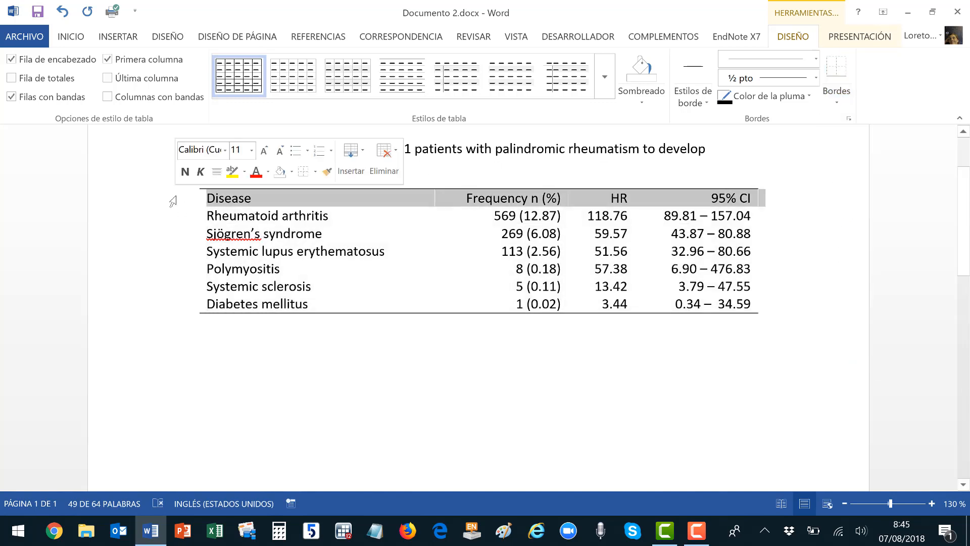
pyautogui.click(832, 80)
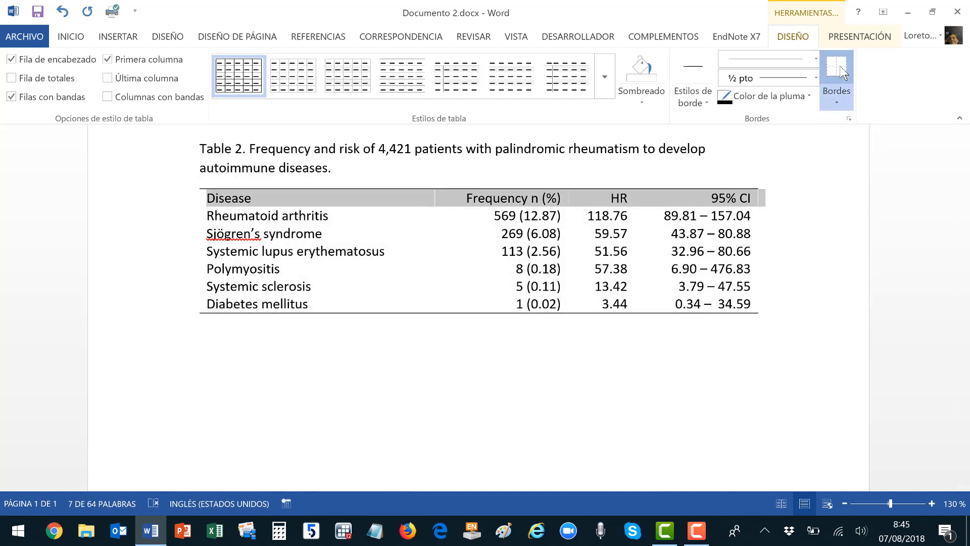
pyautogui.click(70, 36)
pyautogui.click(76, 94)
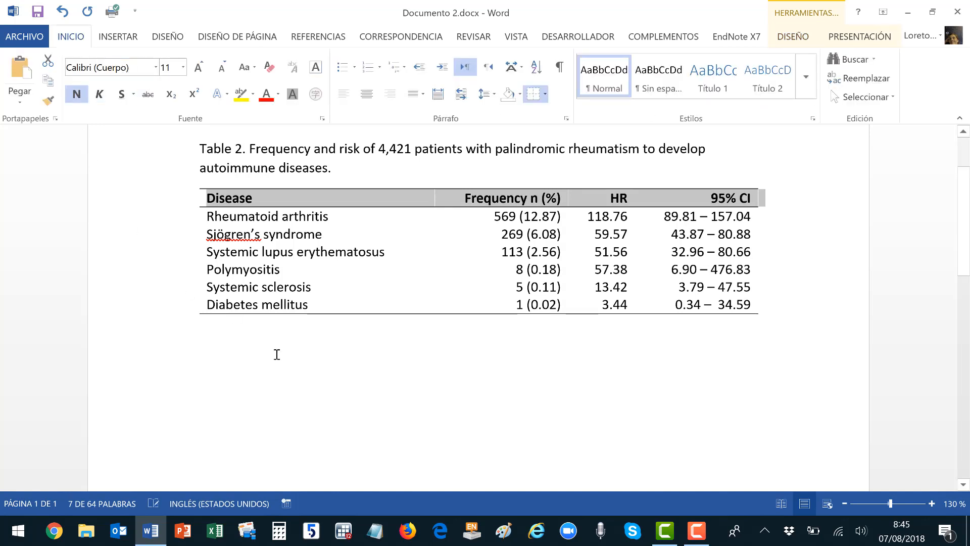
pyautogui.click(530, 380)
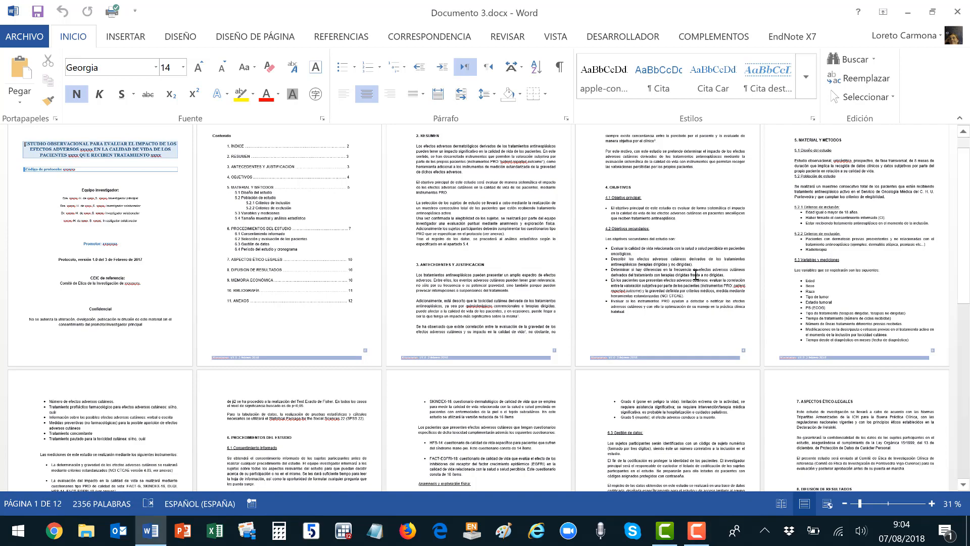
# Turn on Show/Hide ¶ to reveal paragraph marks around the section 3 heading.
pyautogui.keyDown('ctrl'); pyautogui.scroll(1, 697, 275); pyautogui.keyUp('ctrl')
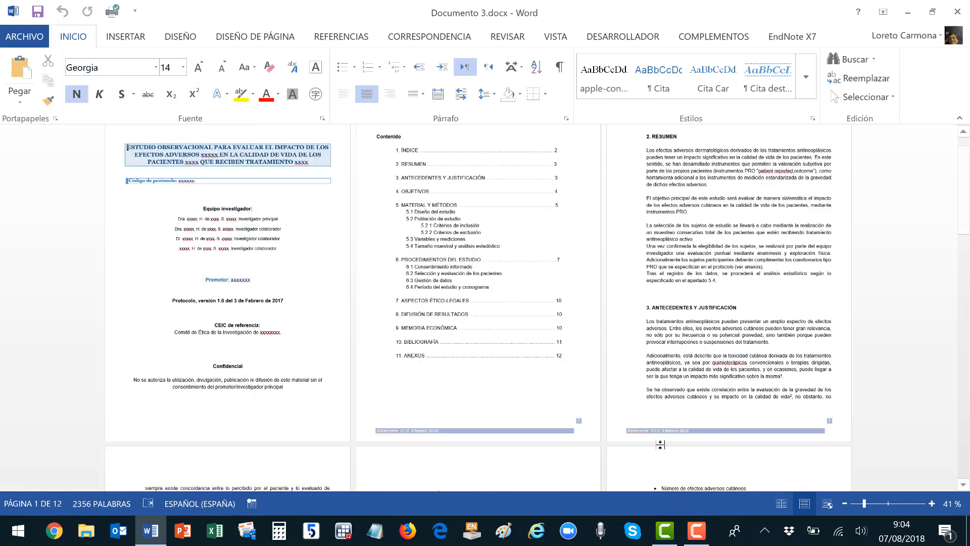
pyautogui.click(753, 311)
pyautogui.keyDown('ctrl'); pyautogui.scroll(4, 752, 311); pyautogui.keyUp('ctrl')
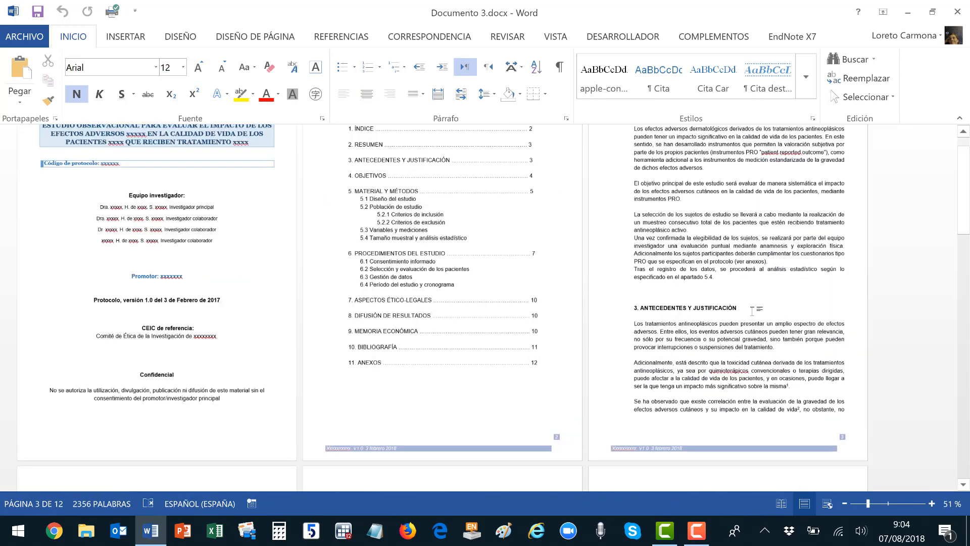
pyautogui.click(559, 67)
pyautogui.click(324, 286)
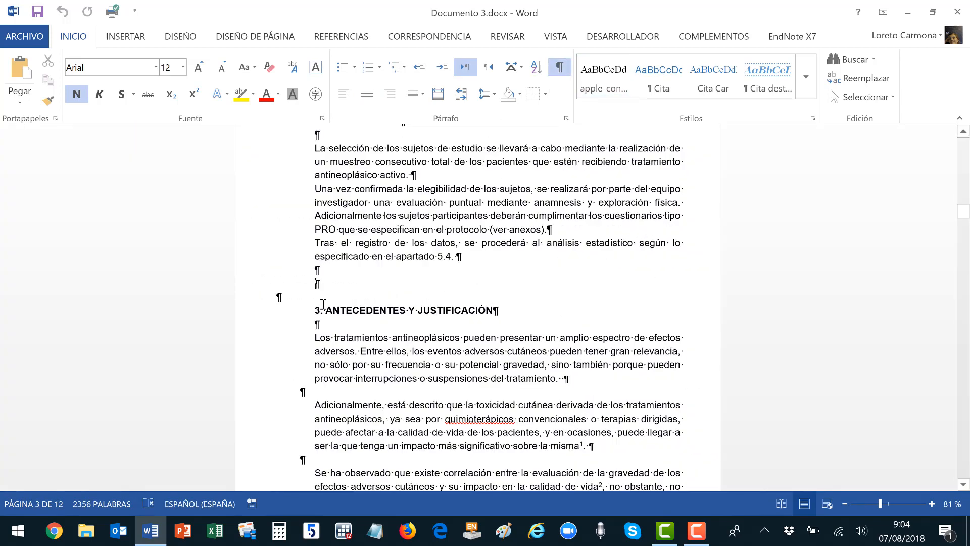
pyautogui.click(323, 310)
pyautogui.click(331, 332)
pyautogui.click(307, 306)
pyautogui.click(316, 268)
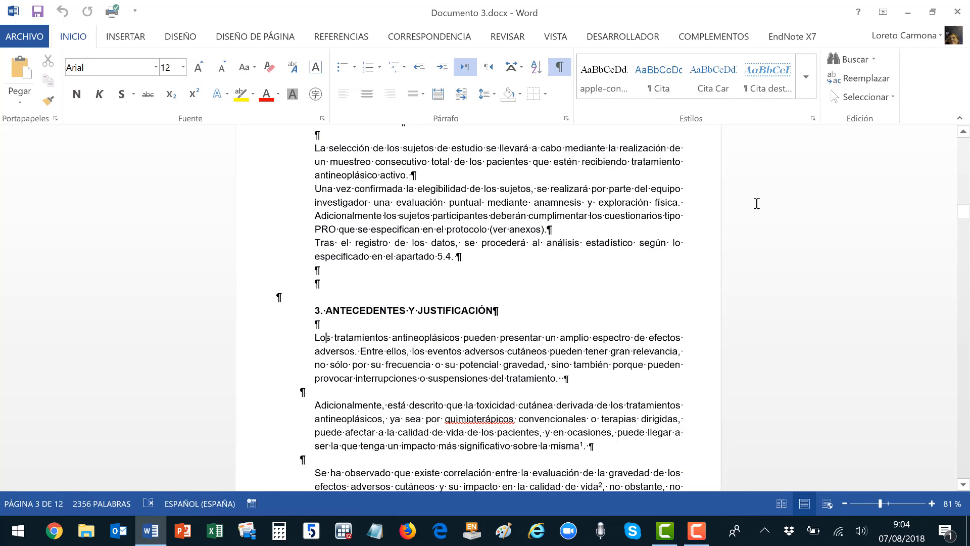
pyautogui.click(806, 77)
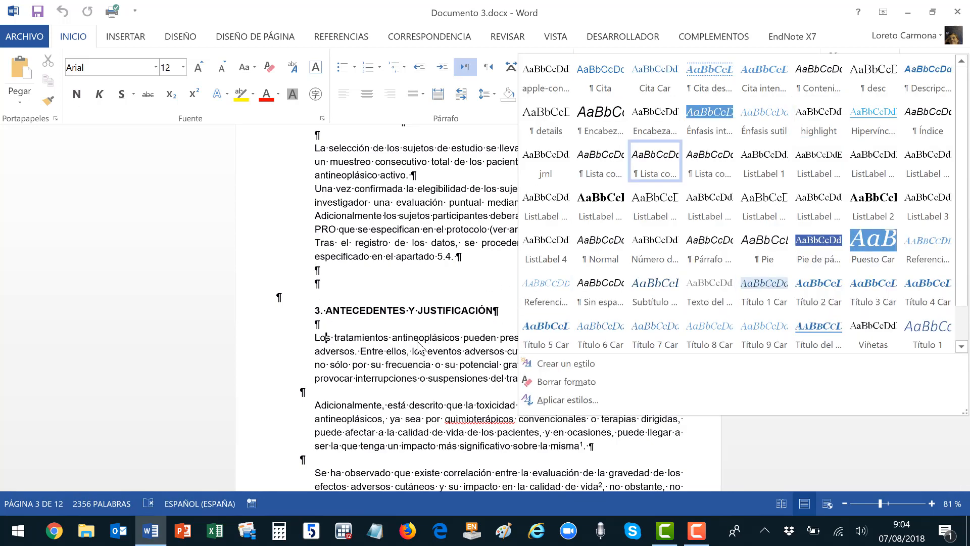
pyautogui.click(412, 296)
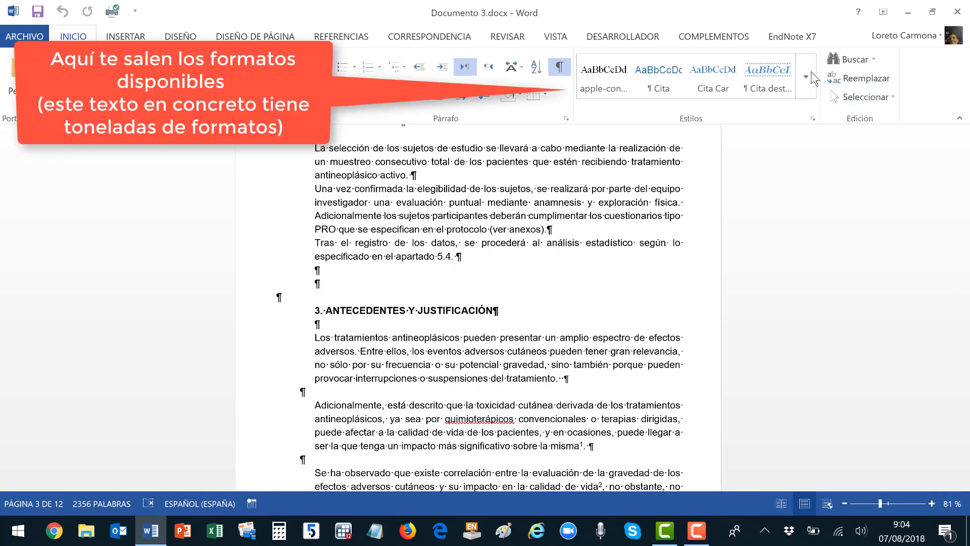
pyautogui.click(806, 77)
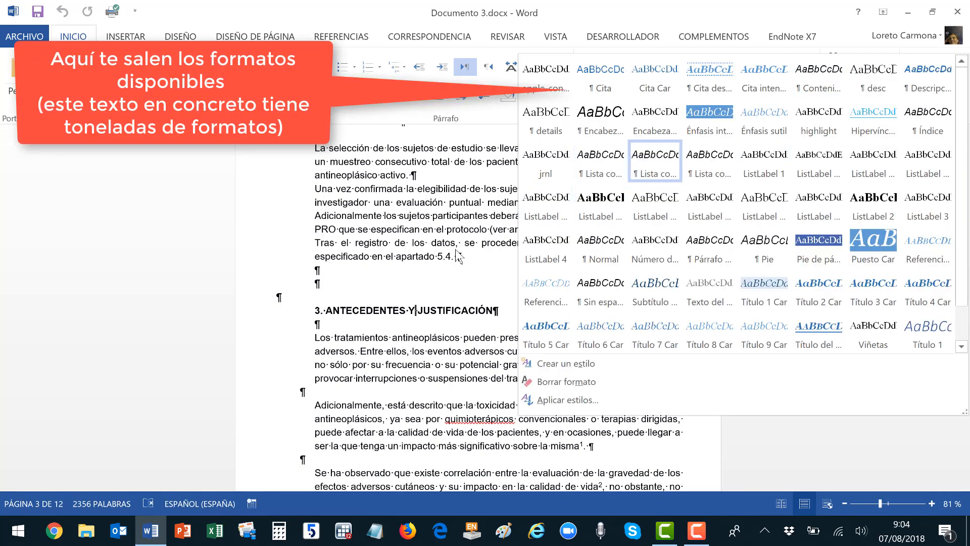
pyautogui.click(456, 229)
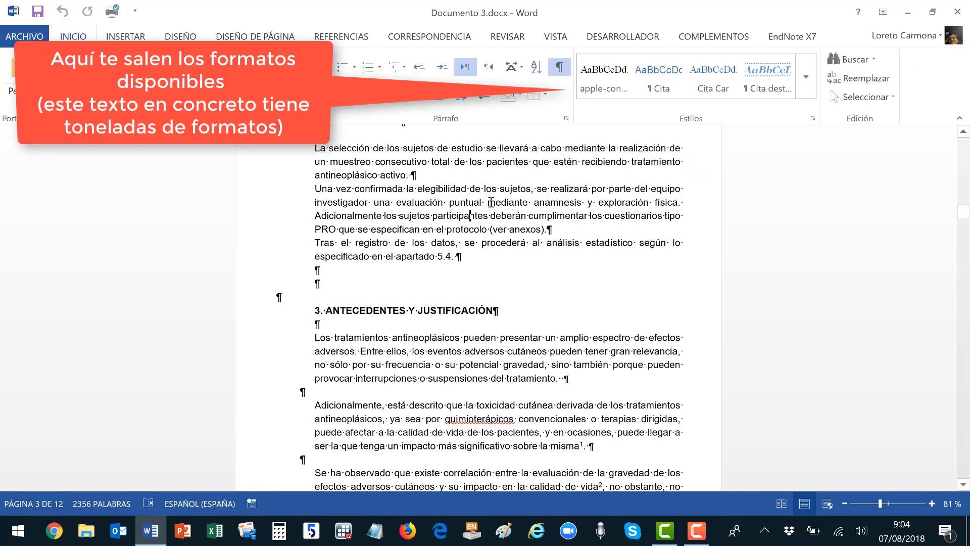
pyautogui.scroll(1, 491, 202)
pyautogui.scroll(-4, 491, 202)
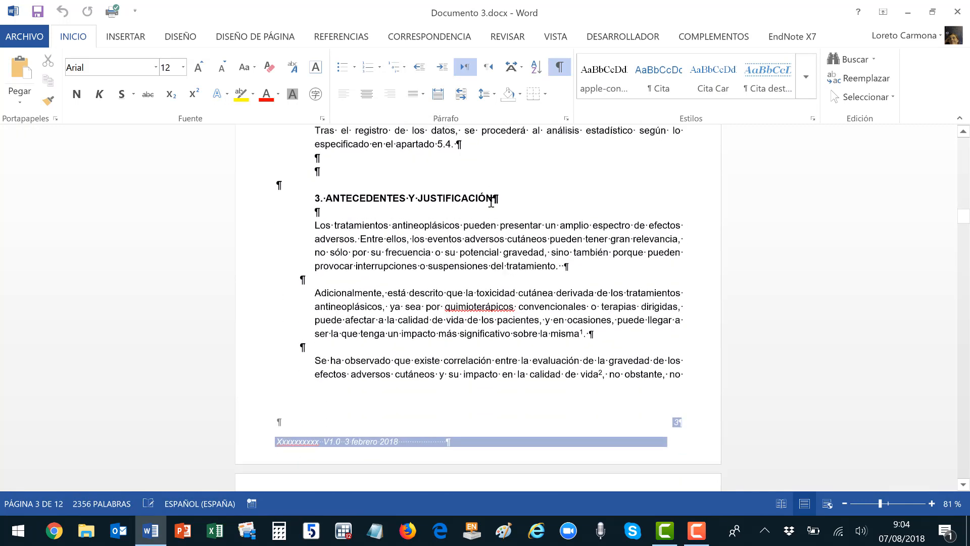
pyautogui.scroll(-7, 491, 202)
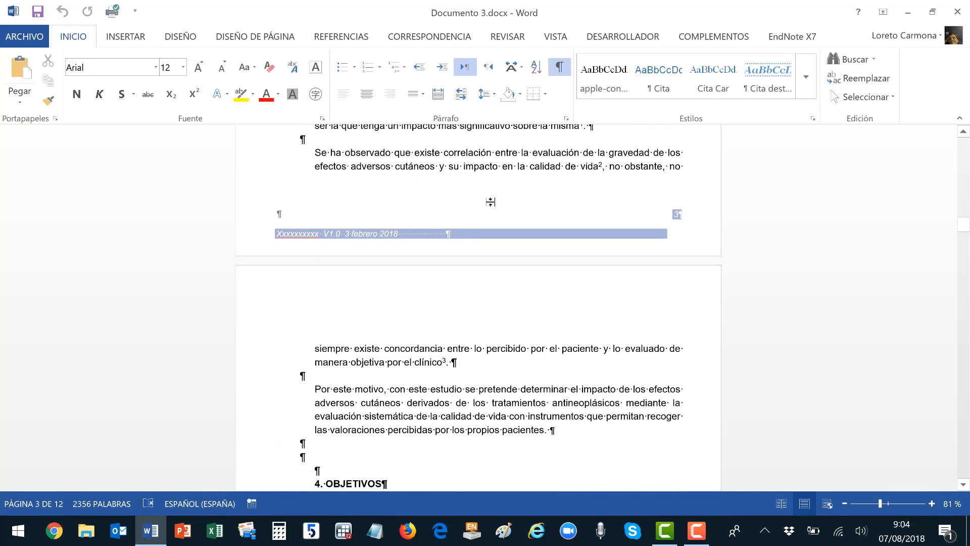
pyautogui.scroll(-8, 490, 202)
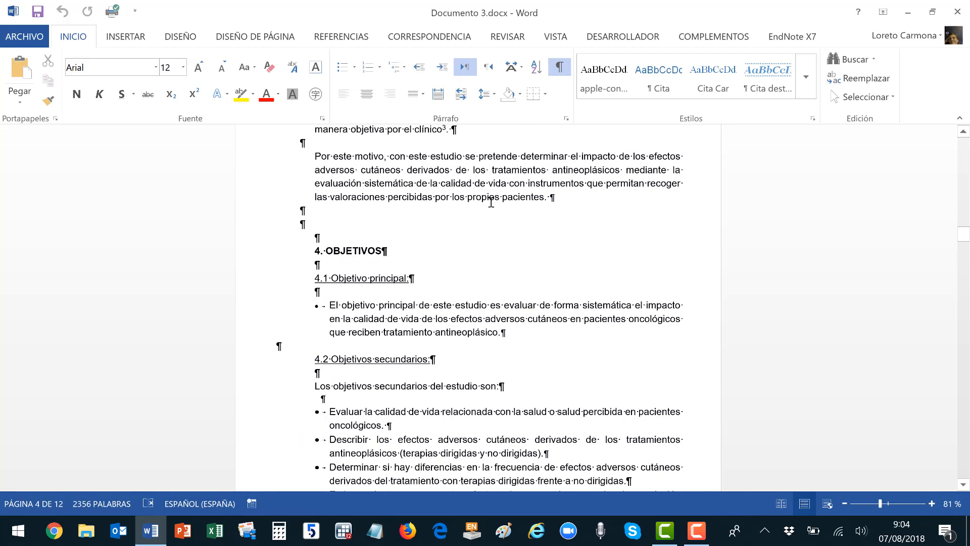
pyautogui.click(391, 281)
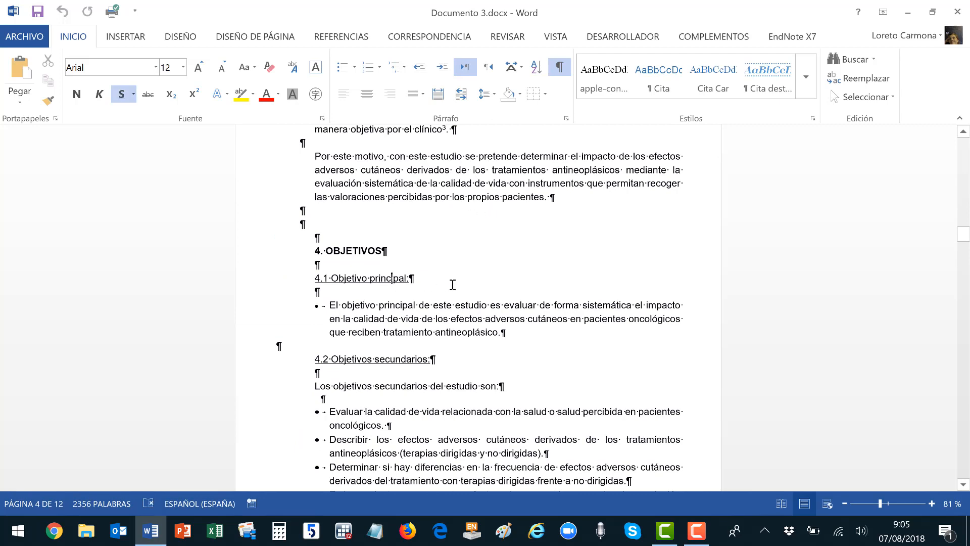
pyautogui.click(808, 87)
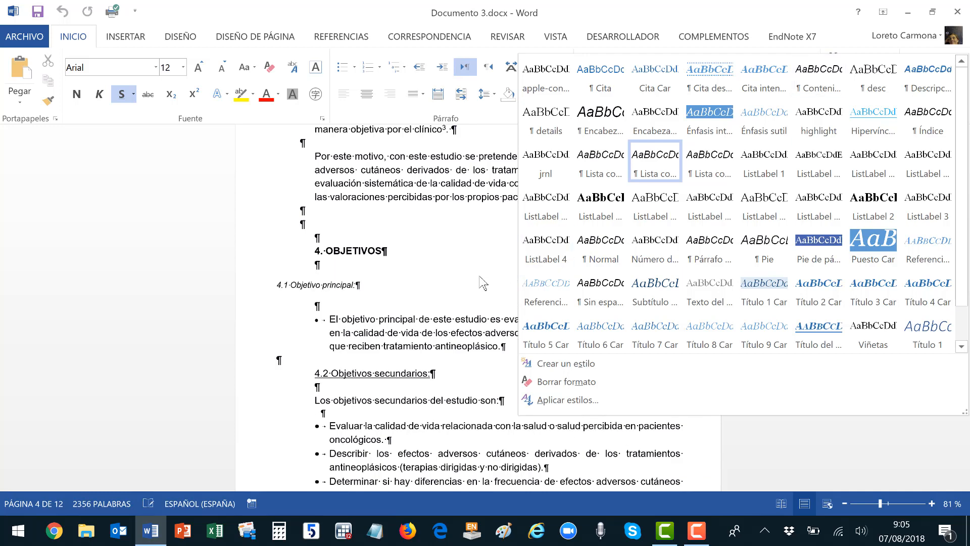
pyautogui.click(432, 271)
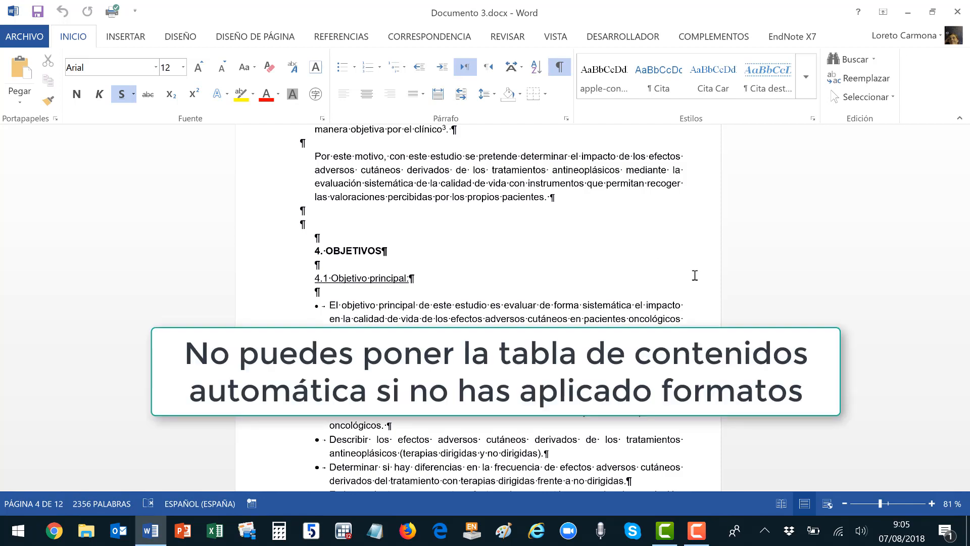
pyautogui.scroll(10, 693, 262)
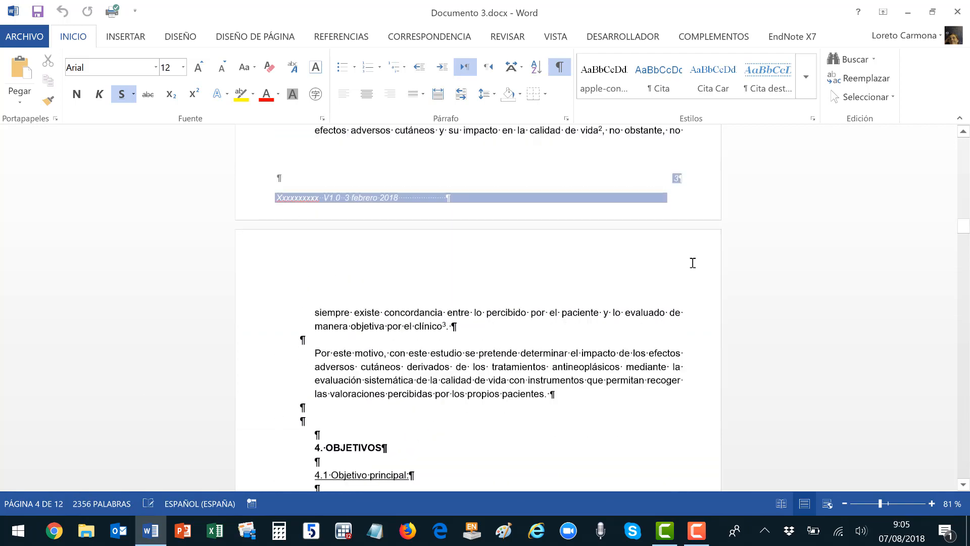
pyautogui.scroll(8, 693, 263)
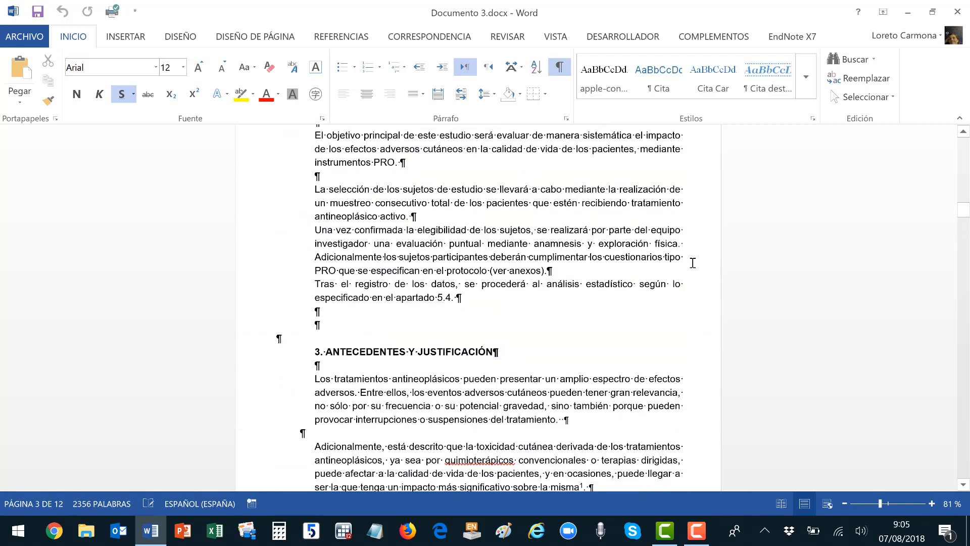
pyautogui.scroll(-1, 364, 216)
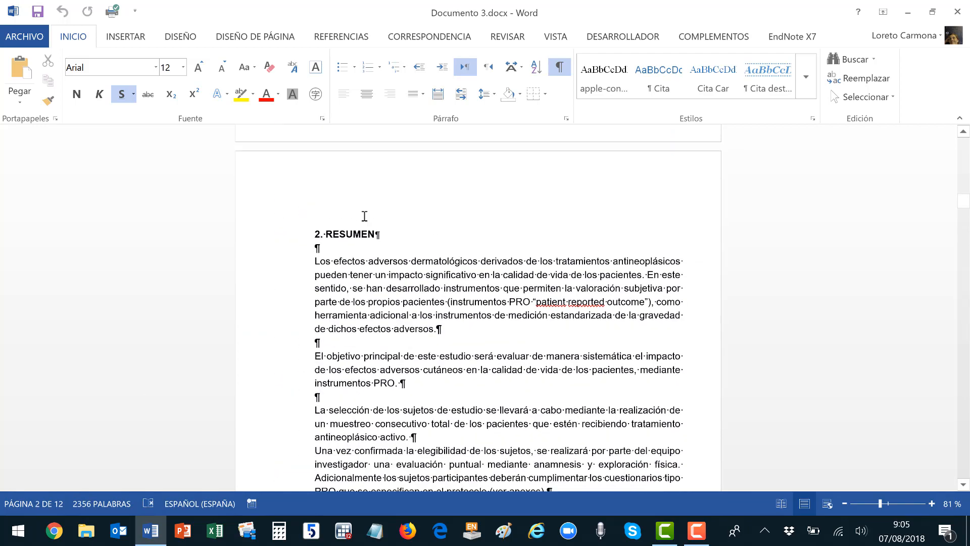
# Update Título 1 to match the selected bold Arial 12 '2. RESUMEN' heading.
pyautogui.click(292, 236)
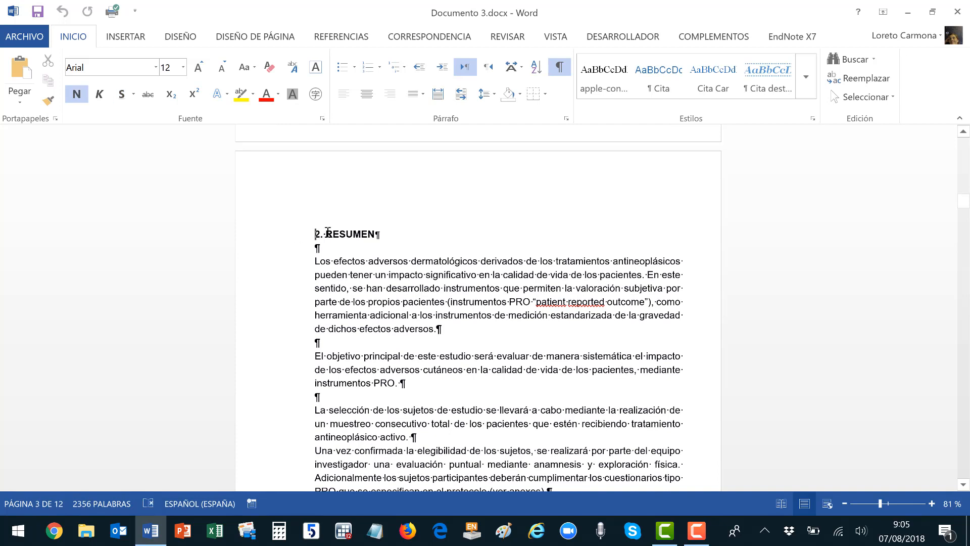
pyautogui.moveTo(328, 232); pyautogui.dragTo(362, 231)
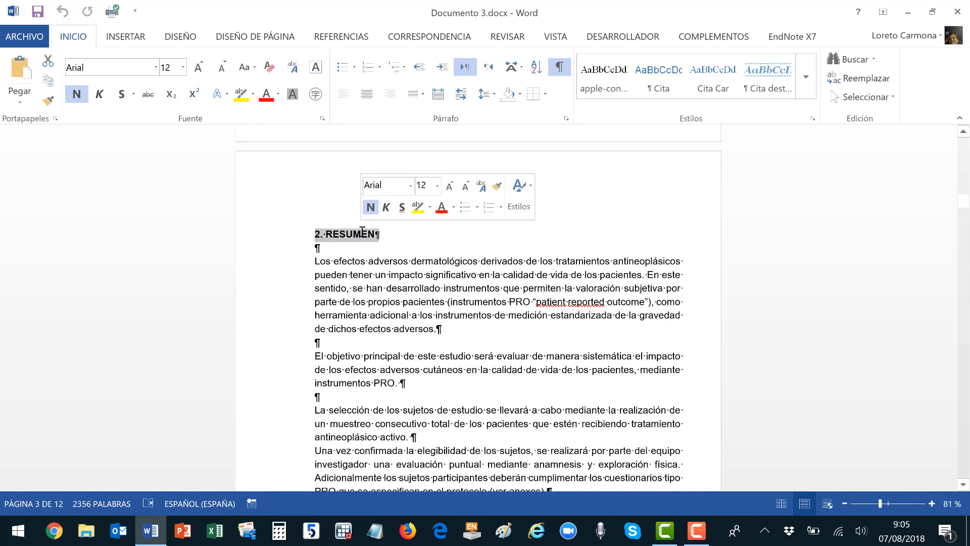
pyautogui.click(806, 76)
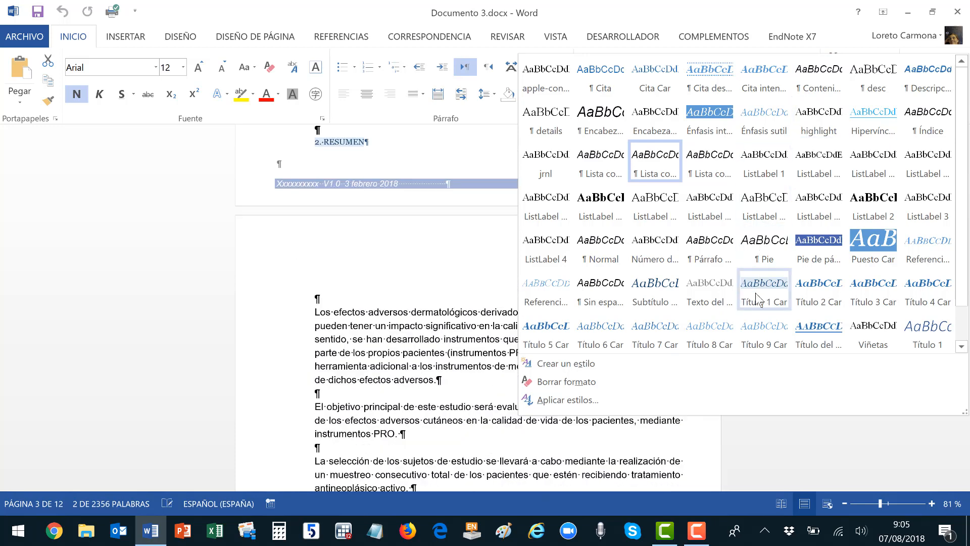
pyautogui.rightClick(922, 343)
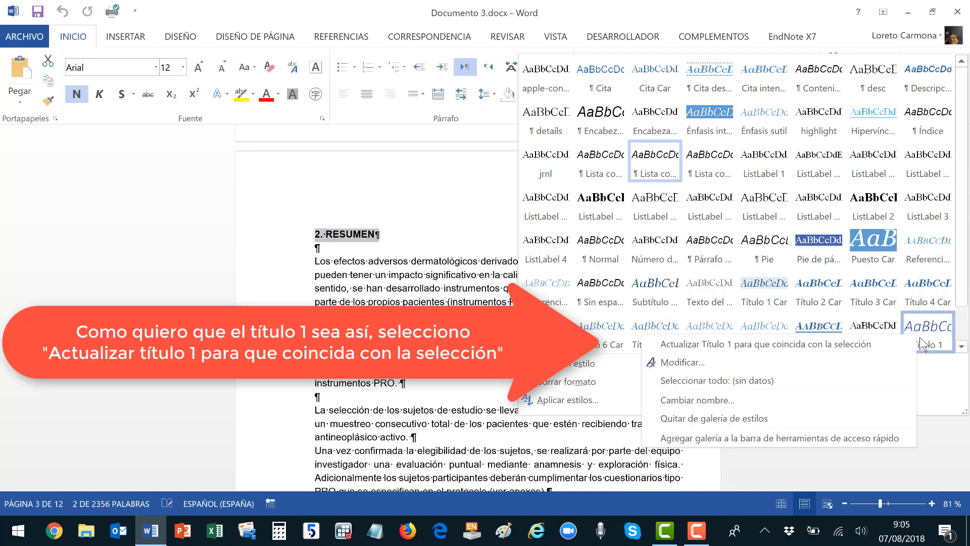
pyautogui.click(890, 348)
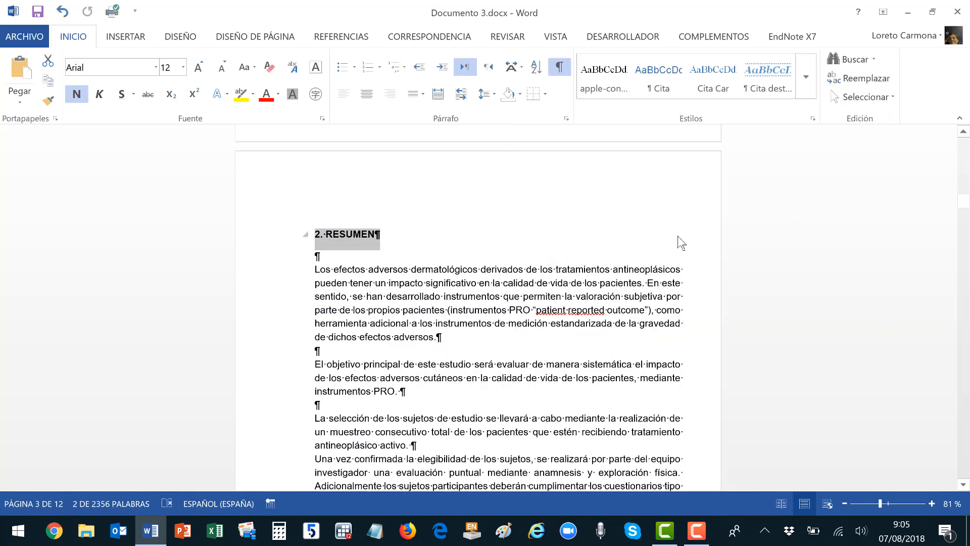
pyautogui.scroll(-5, 679, 238)
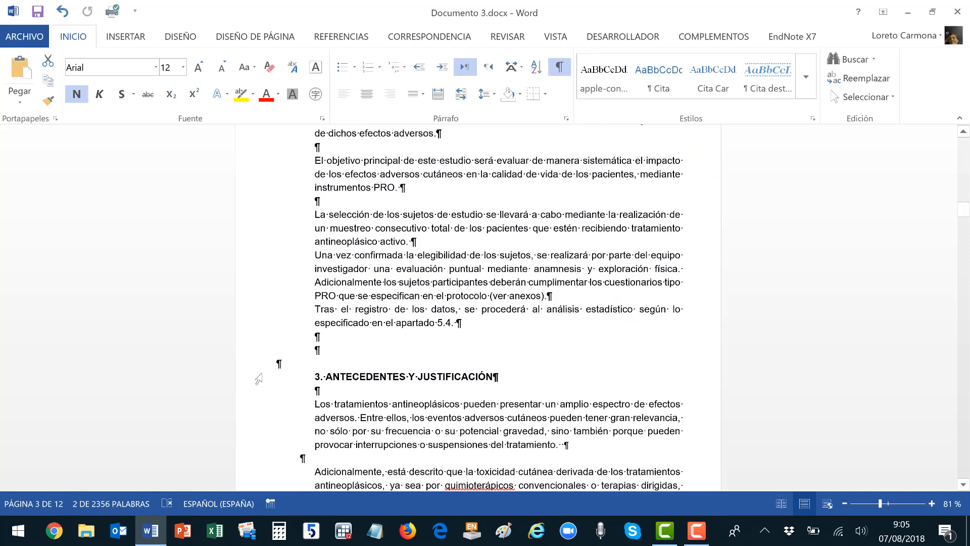
pyautogui.click(260, 384)
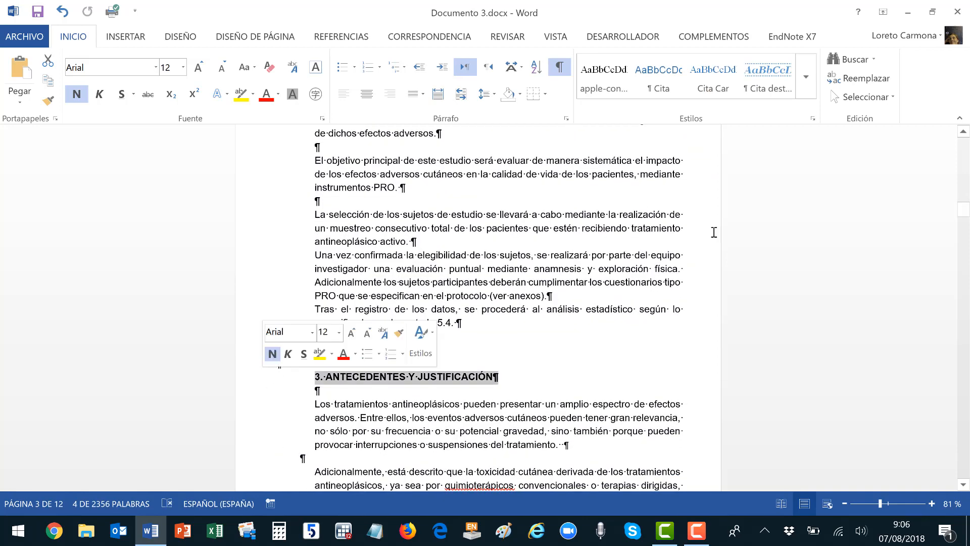
# Apply Título 1 to heading 3 with 6 pto spacing before and after and at-least 16 pto line spacing, then update Título 1 to match.
pyautogui.click(807, 86)
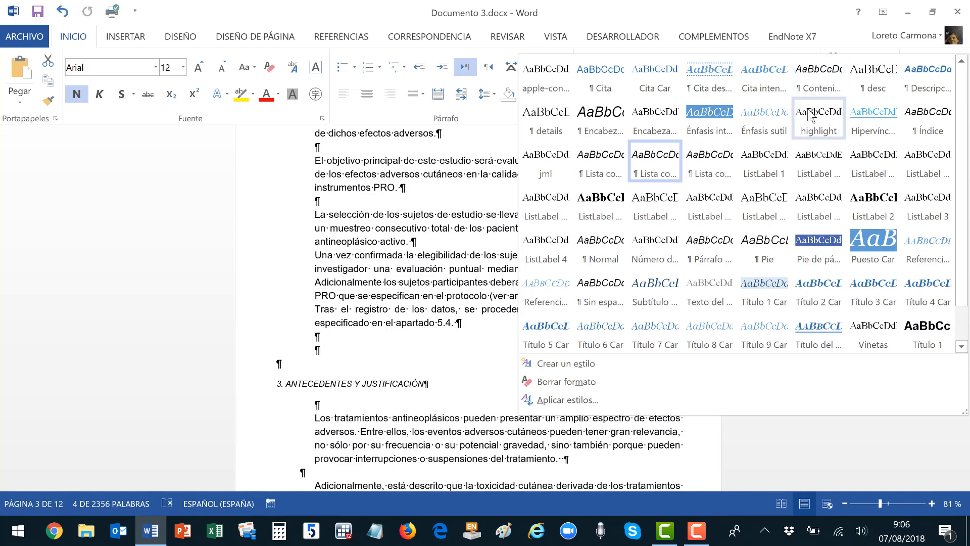
pyautogui.click(928, 331)
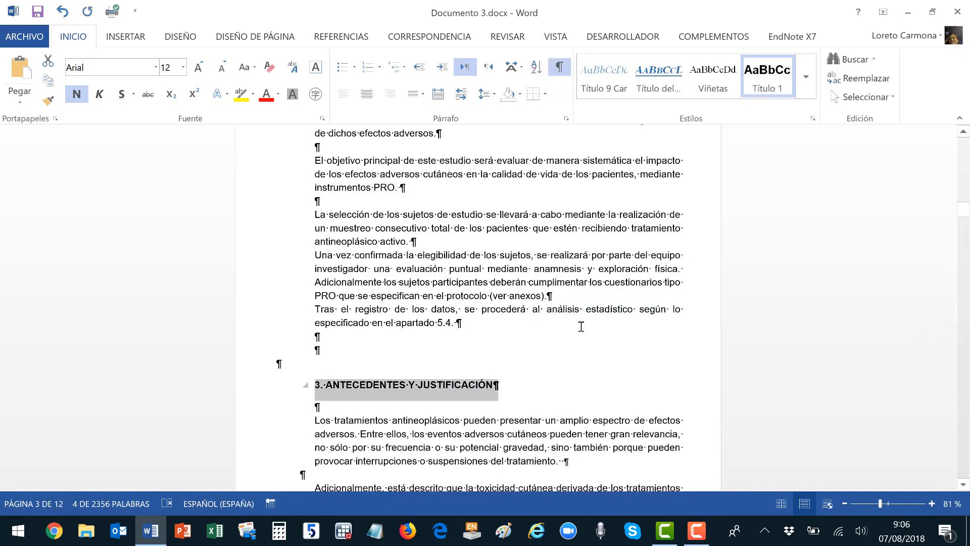
pyautogui.click(569, 119)
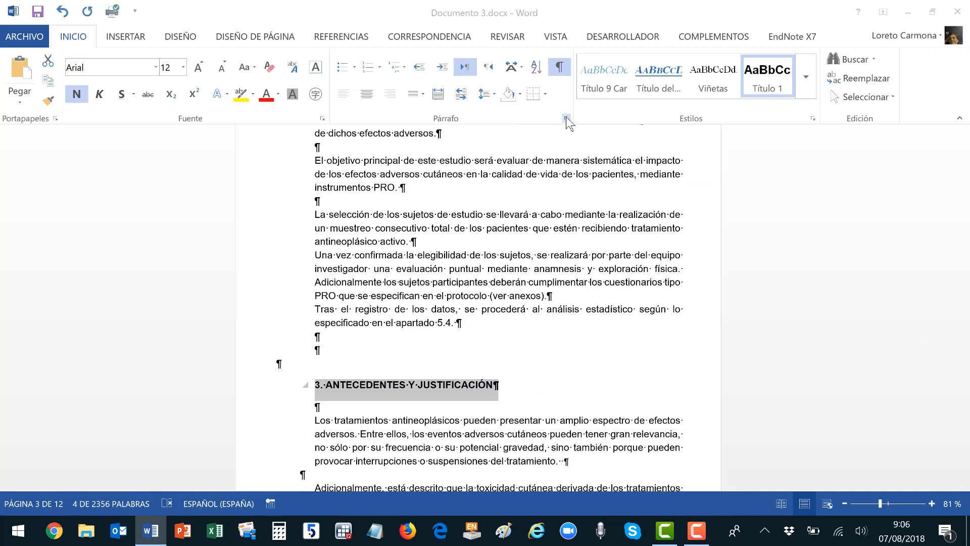
pyautogui.click(576, 273)
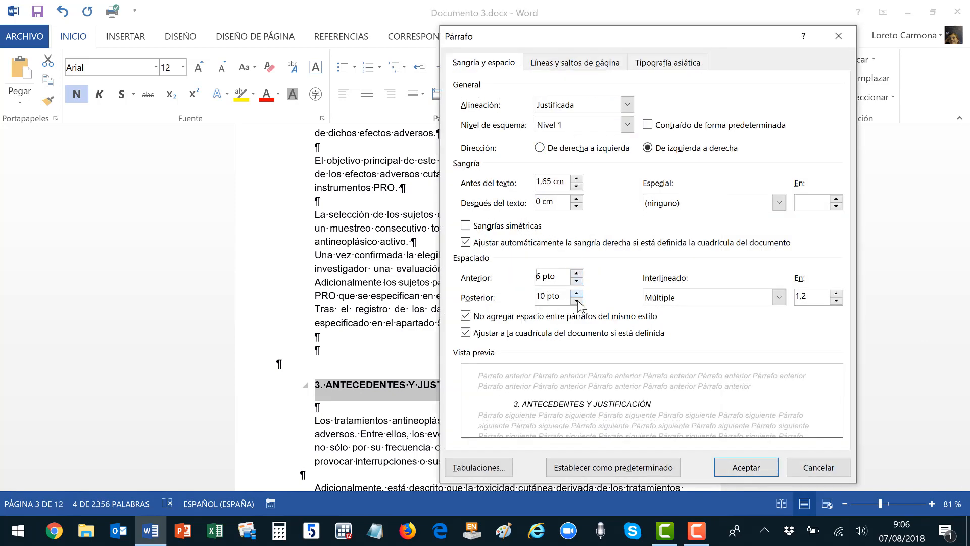
pyautogui.click(577, 300)
pyautogui.click(687, 300)
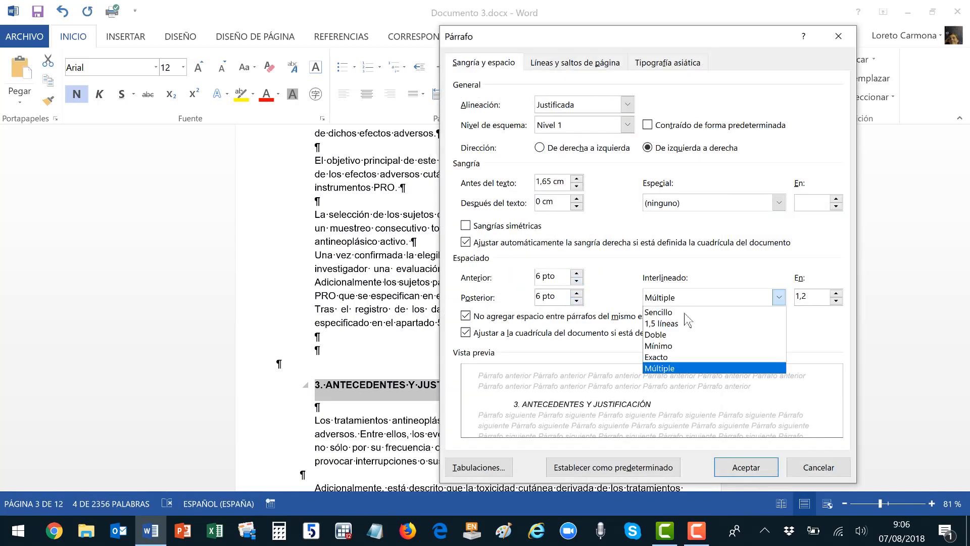
pyautogui.click(684, 346)
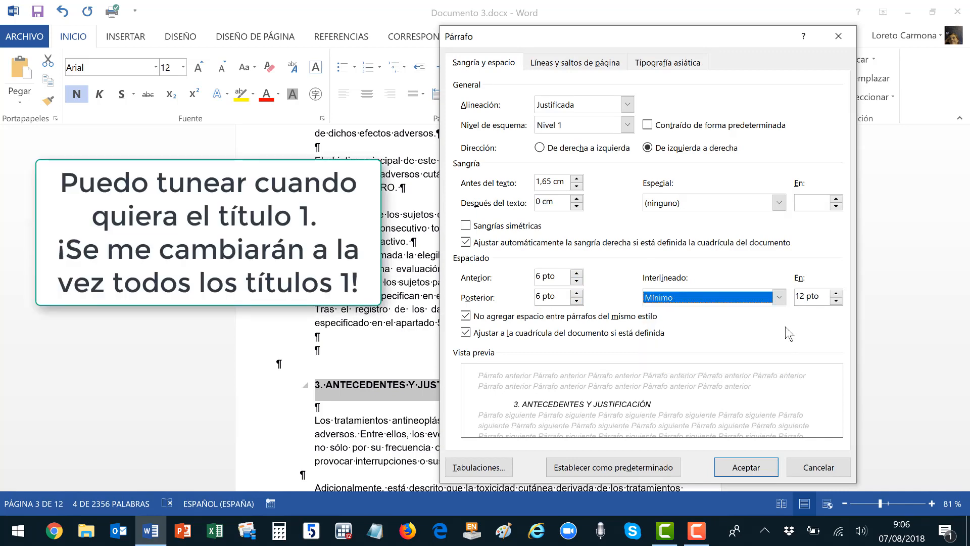
pyautogui.click(836, 294)
pyautogui.click(836, 294)
pyautogui.click(836, 294)
pyautogui.click(836, 294)
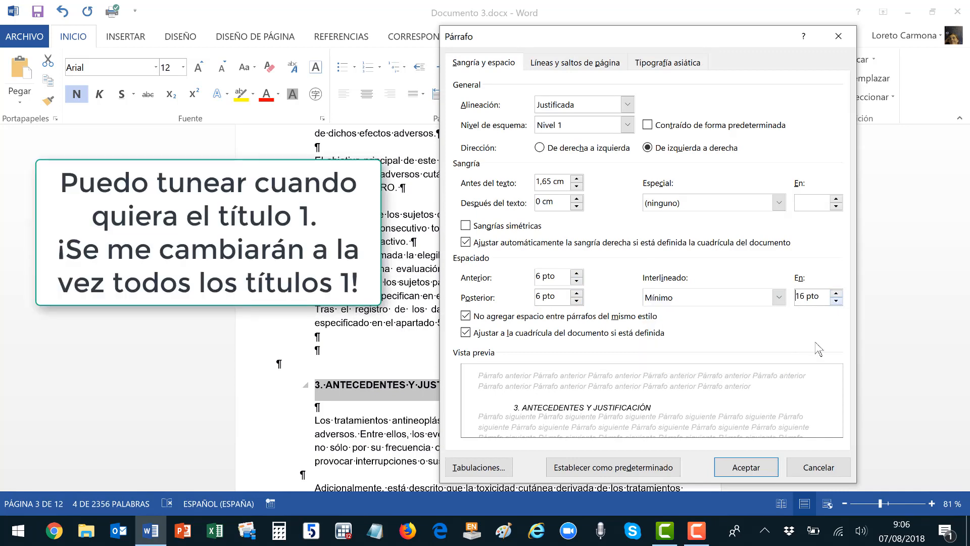
pyautogui.click(765, 469)
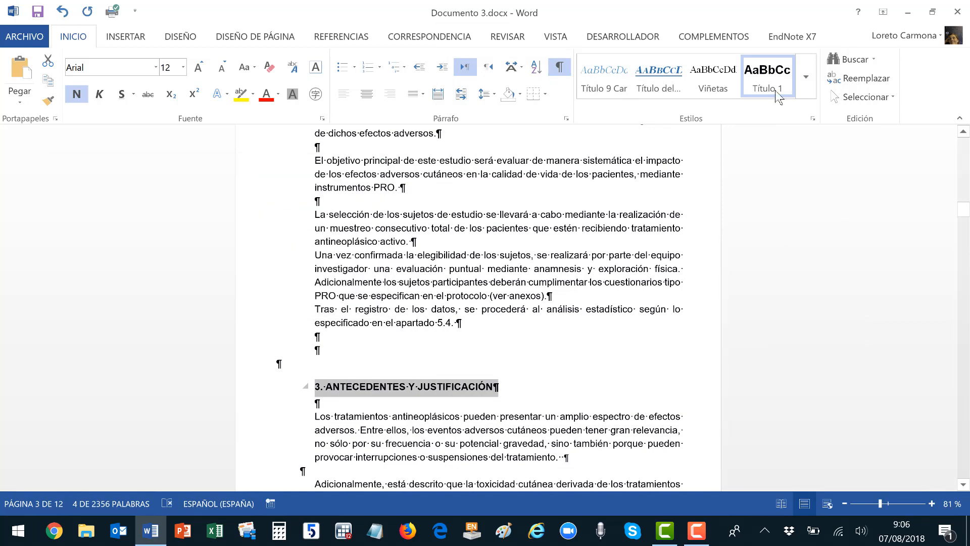
pyautogui.rightClick(752, 89)
pyautogui.click(750, 86)
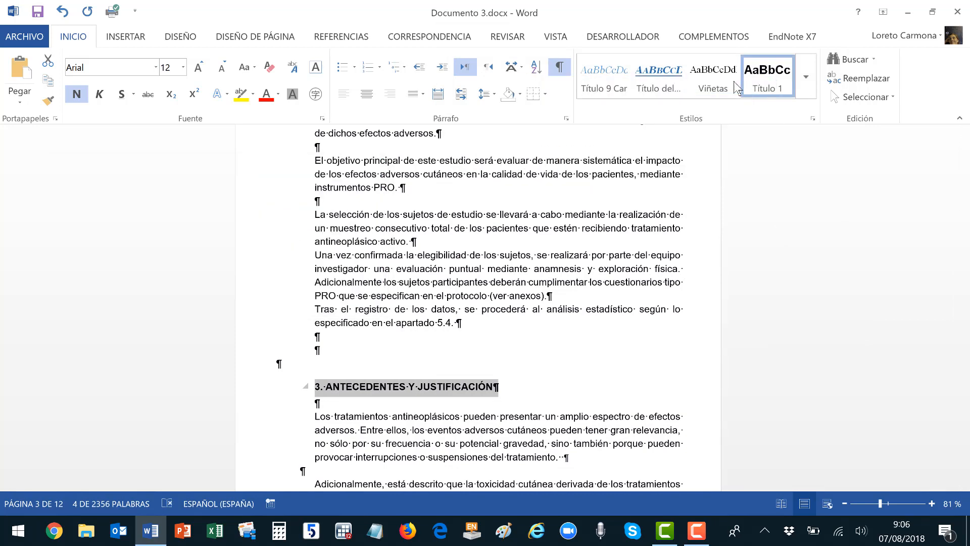
# Repeat the Título 1 style on 4. OBJETIVOS, 5. MATERIAL Y MÉTODOS and 6. PROCEDIMIENTOS DEL ESTUDIO.
pyautogui.scroll(-3, 618, 294)
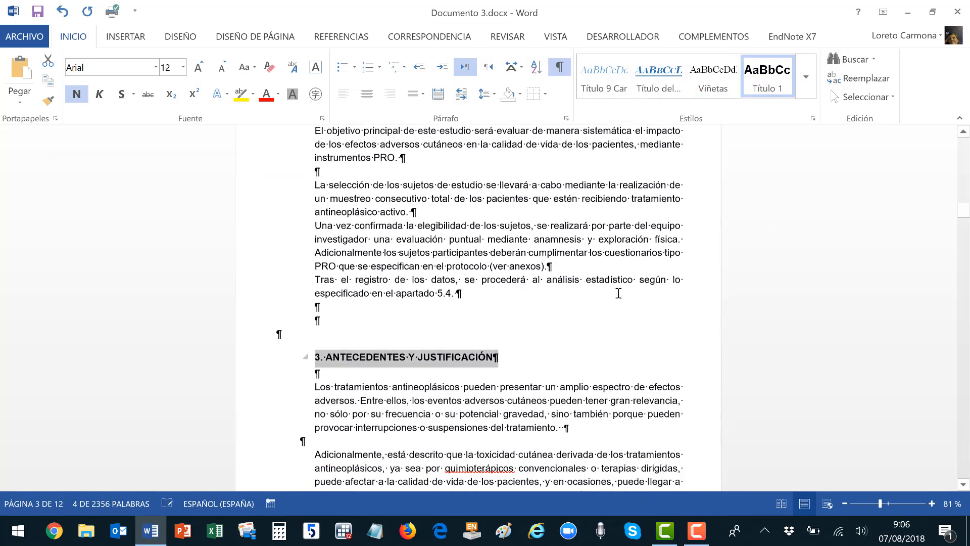
pyautogui.scroll(-8, 532, 259)
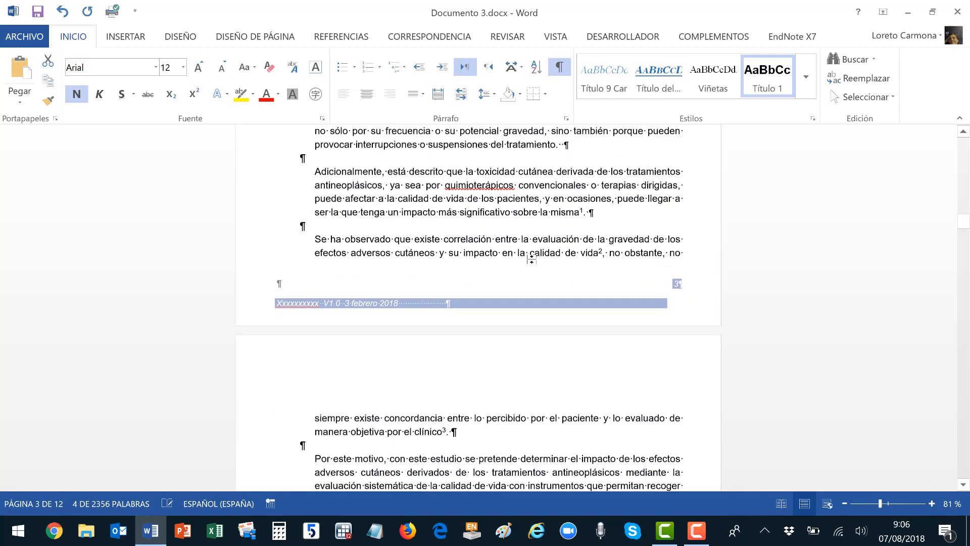
pyautogui.click(248, 310)
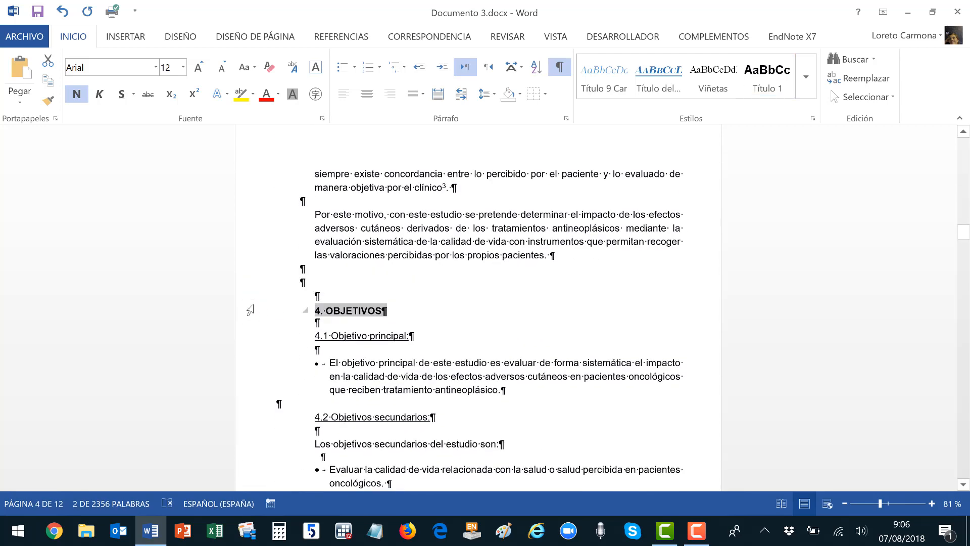
pyautogui.scroll(-12, 508, 300)
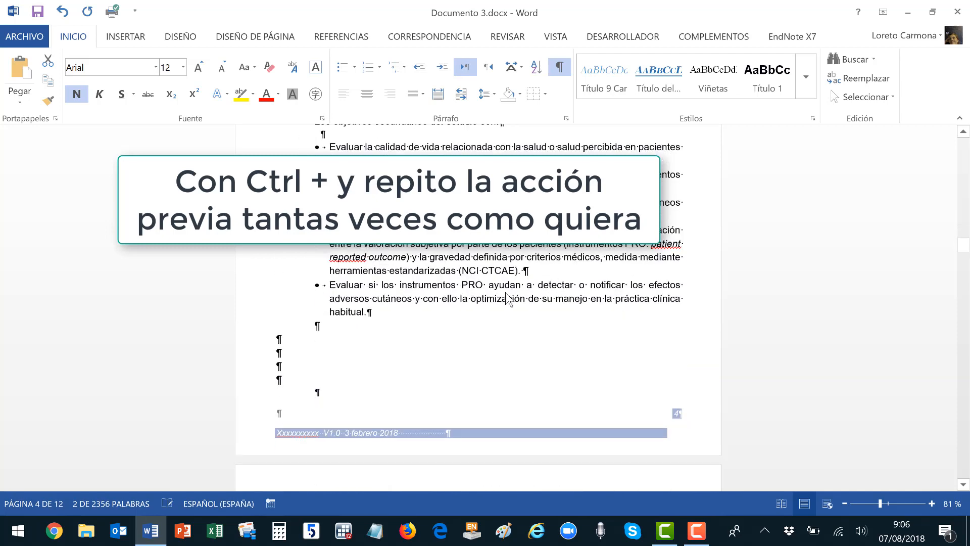
pyautogui.click(248, 290)
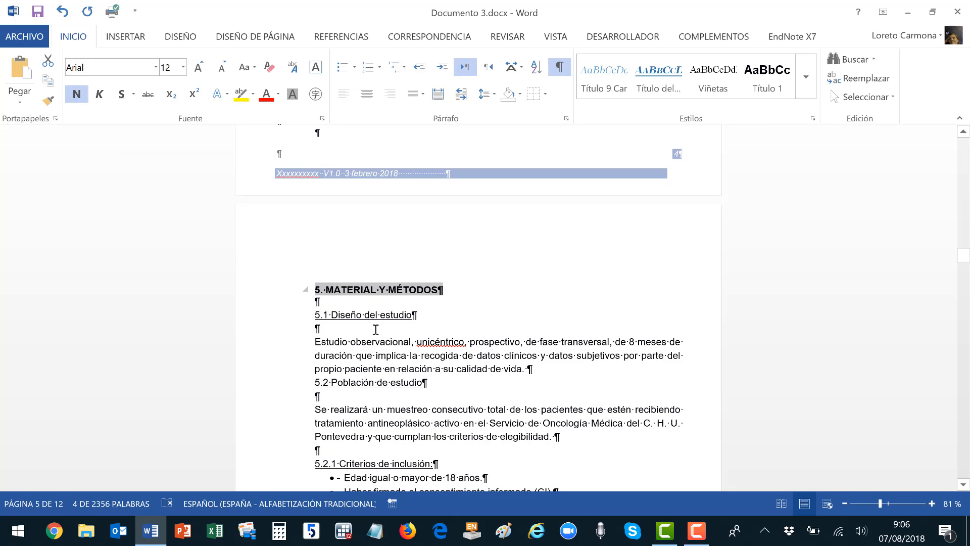
pyautogui.scroll(-20, 333, 318)
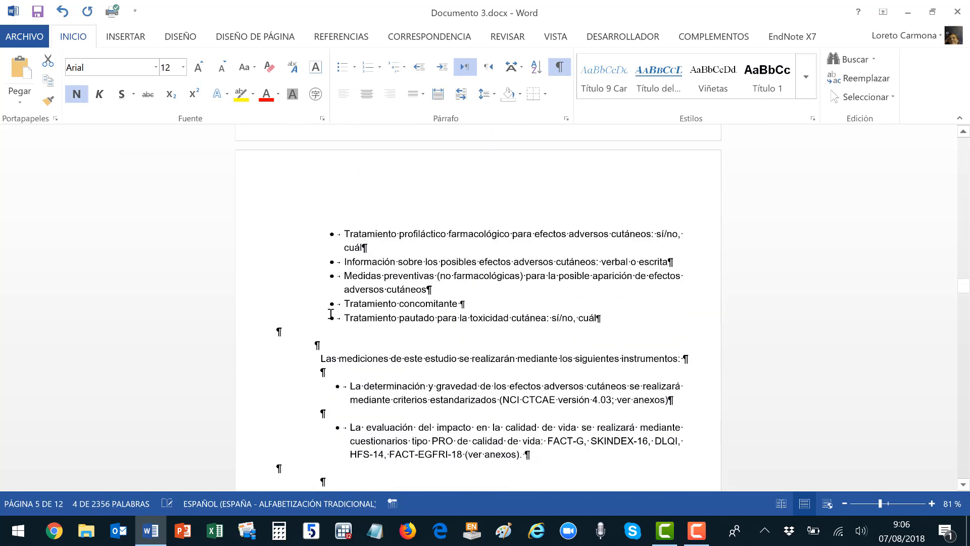
pyautogui.scroll(-15, 331, 314)
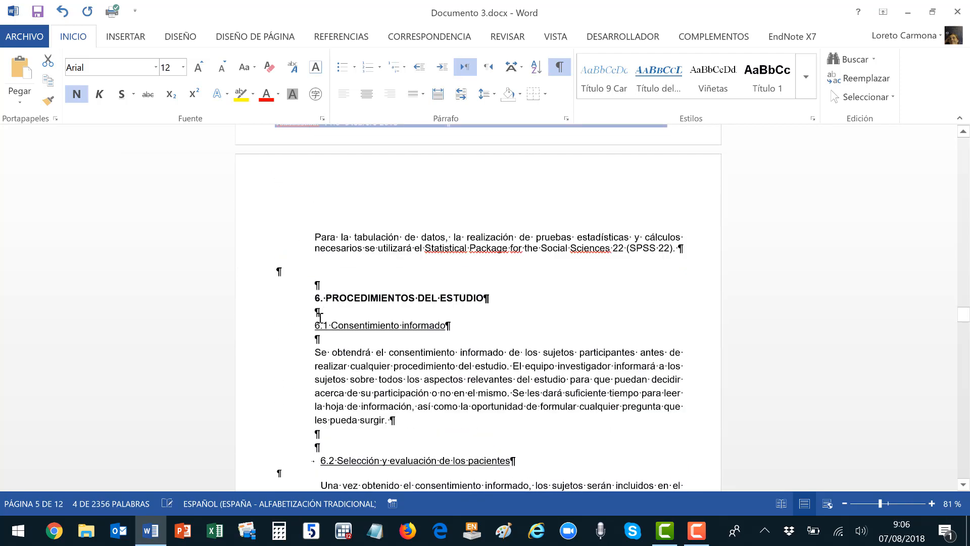
pyautogui.scroll(-1, 320, 318)
pyautogui.click(256, 289)
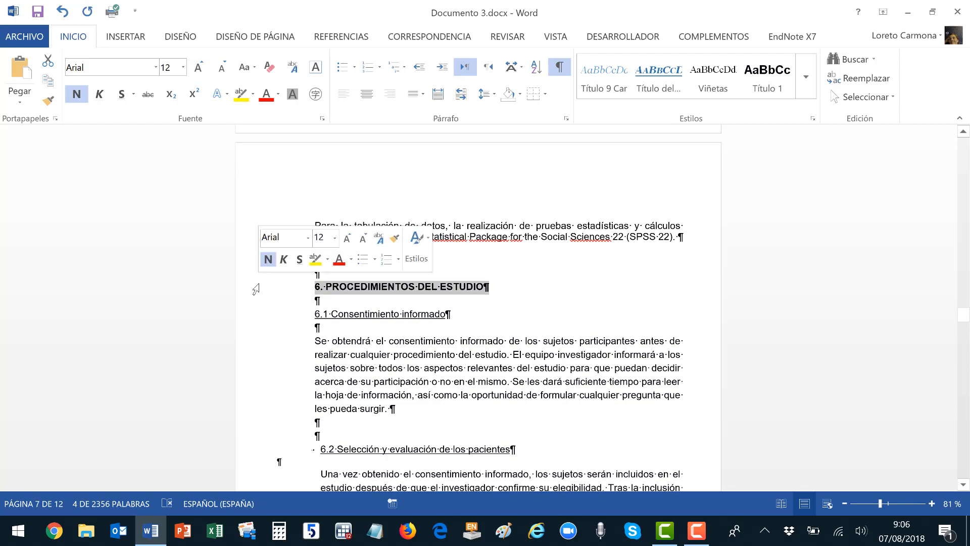
pyautogui.scroll(-20, 258, 298)
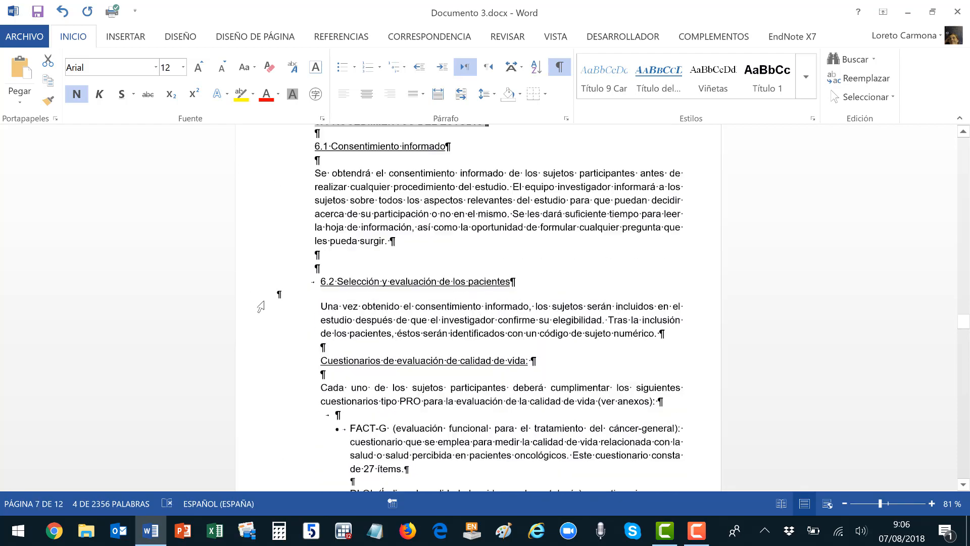
pyautogui.moveTo(964, 347); pyautogui.dragTo(841, 265)
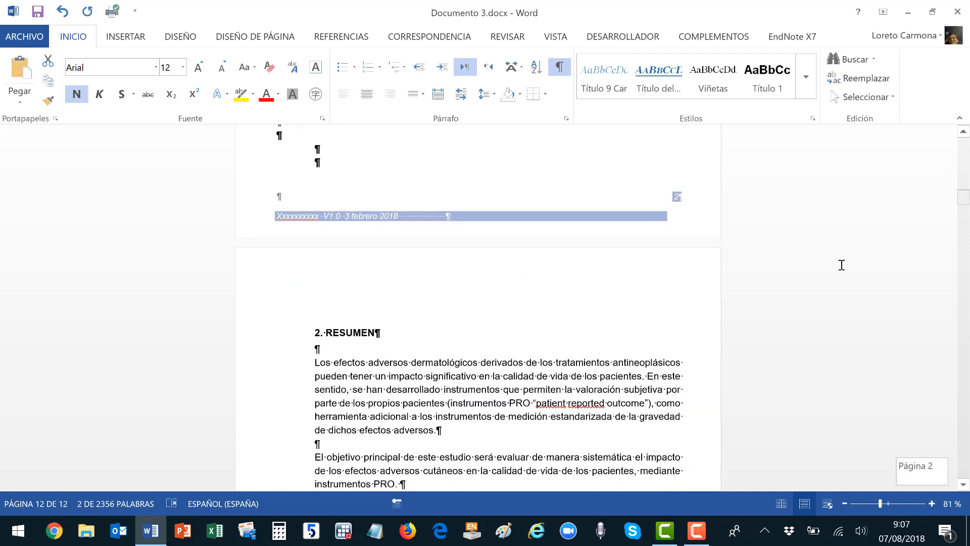
# Update the Título 2 style to match the selected 4.1 Objetivo principal: line.
pyautogui.scroll(-5, 605, 332)
pyautogui.scroll(-10, 605, 332)
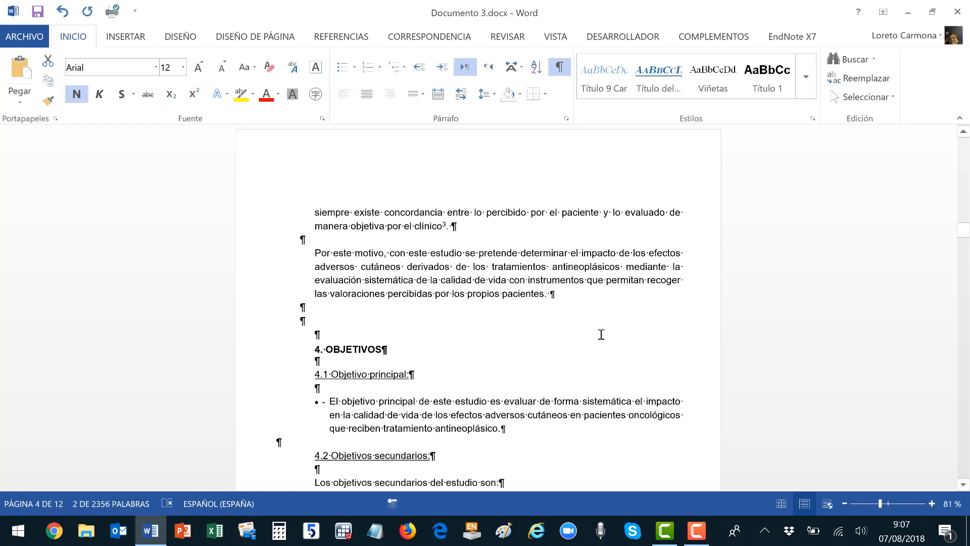
pyautogui.click(258, 383)
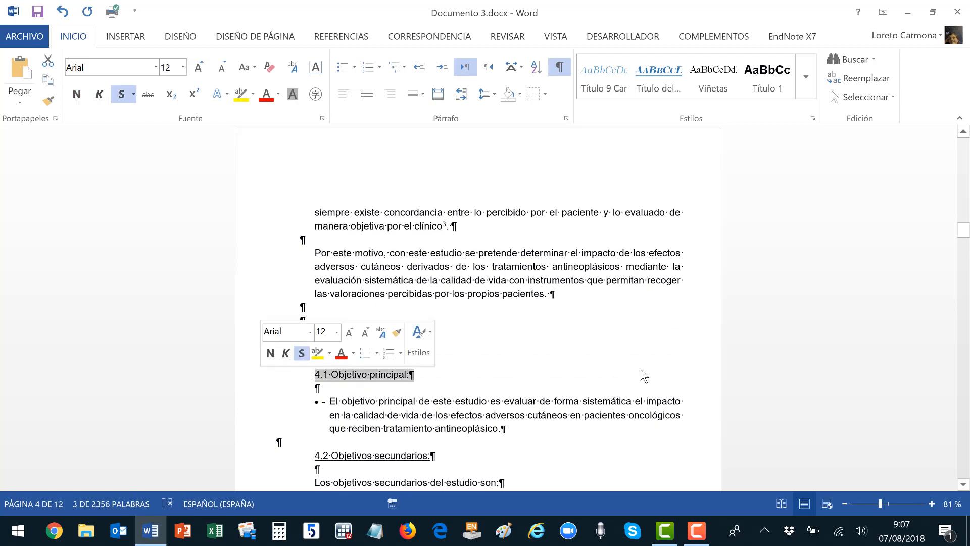
pyautogui.click(805, 77)
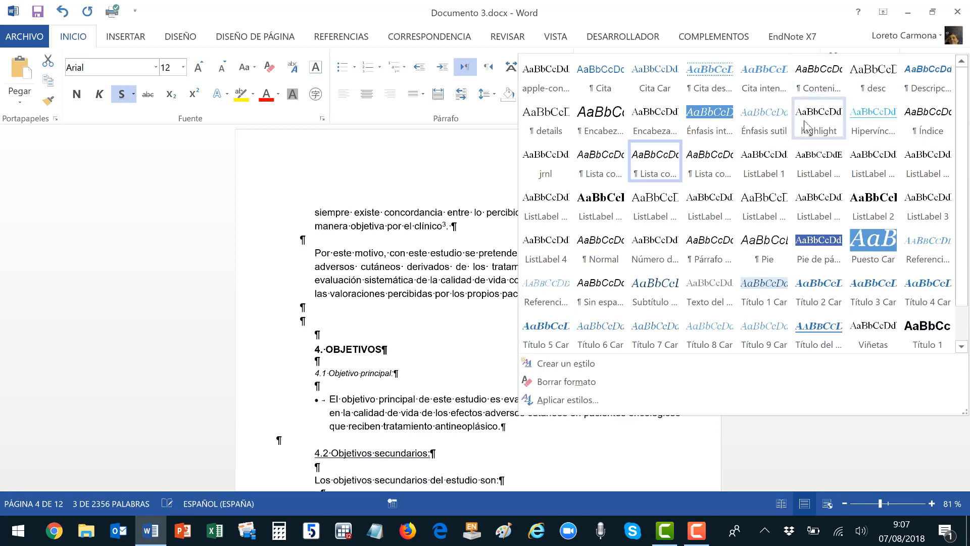
pyautogui.scroll(-1, 881, 243)
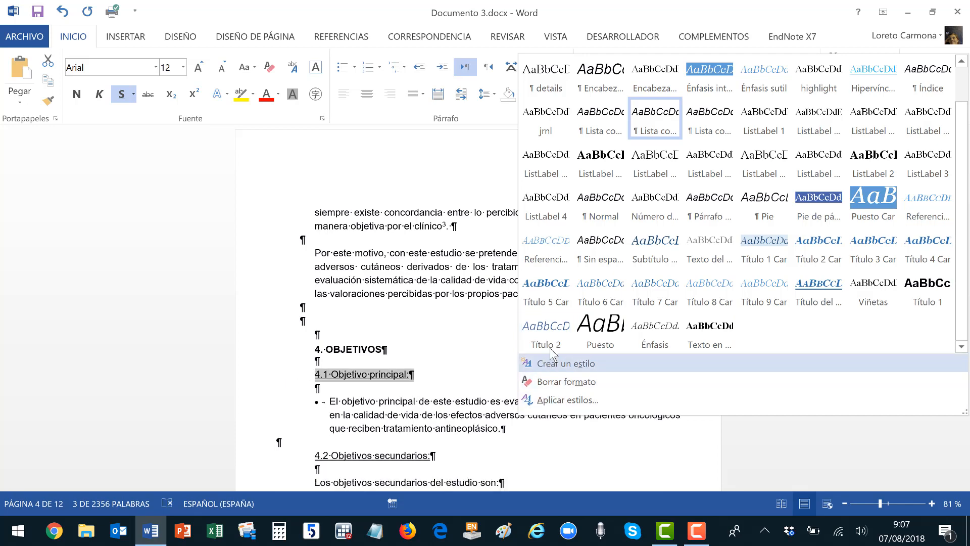
pyautogui.rightClick(550, 337)
pyautogui.click(576, 344)
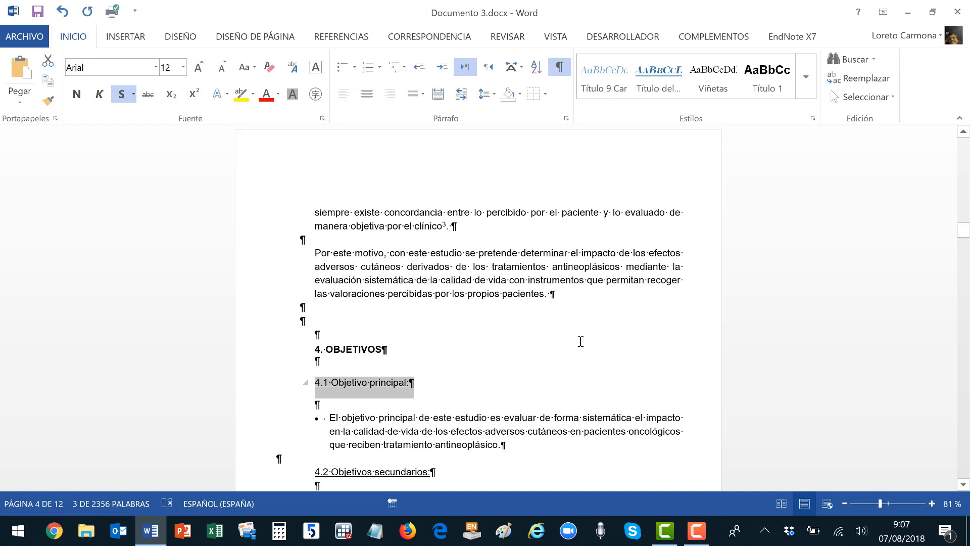
# In the Párrafo dialog, set Anterior and Posterior to 6 pto and Interlineado Mínimo to 16 pto.
pyautogui.click(566, 119)
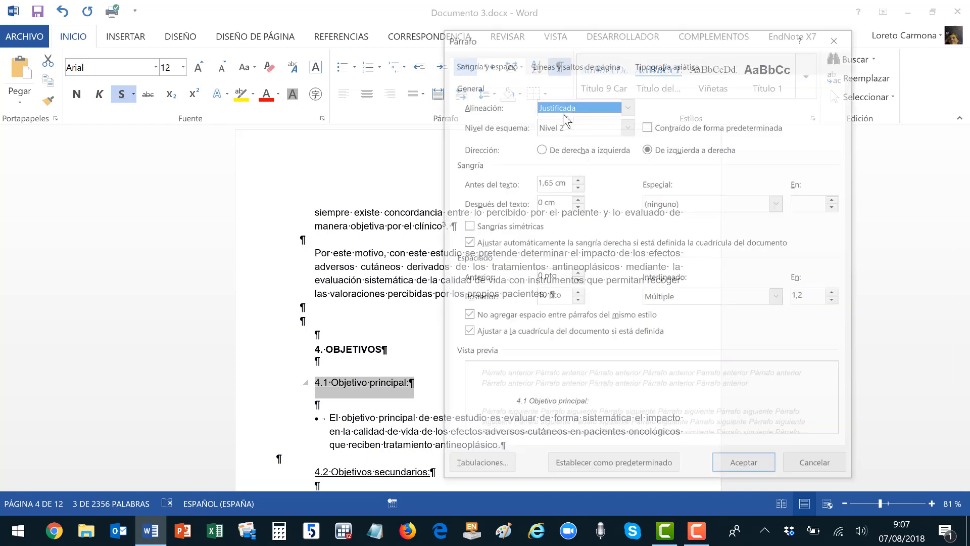
pyautogui.click(577, 273)
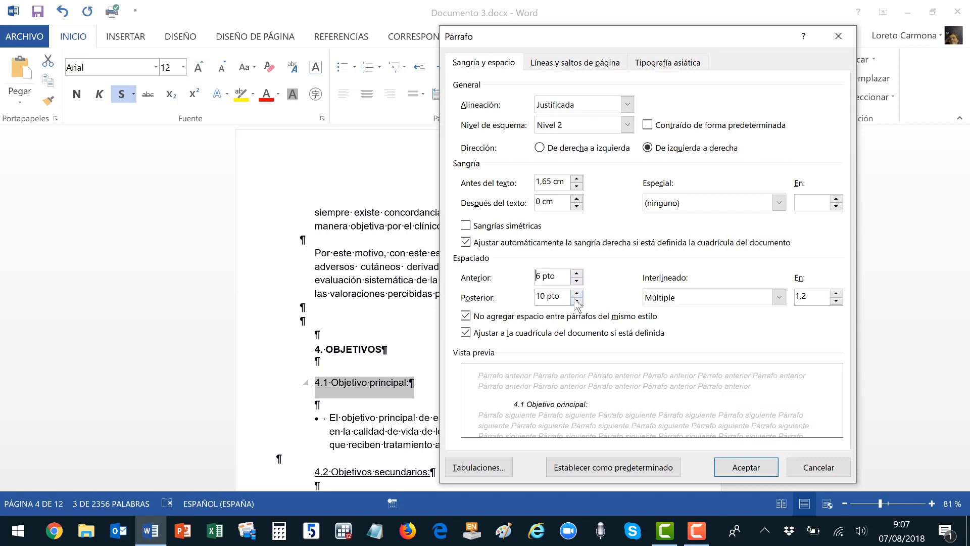
pyautogui.click(577, 301)
pyautogui.click(668, 304)
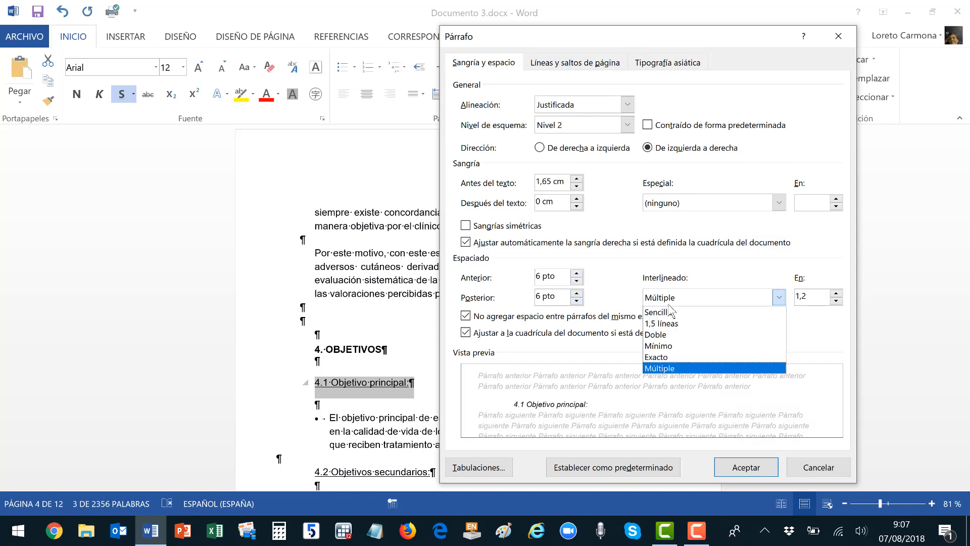
pyautogui.click(669, 345)
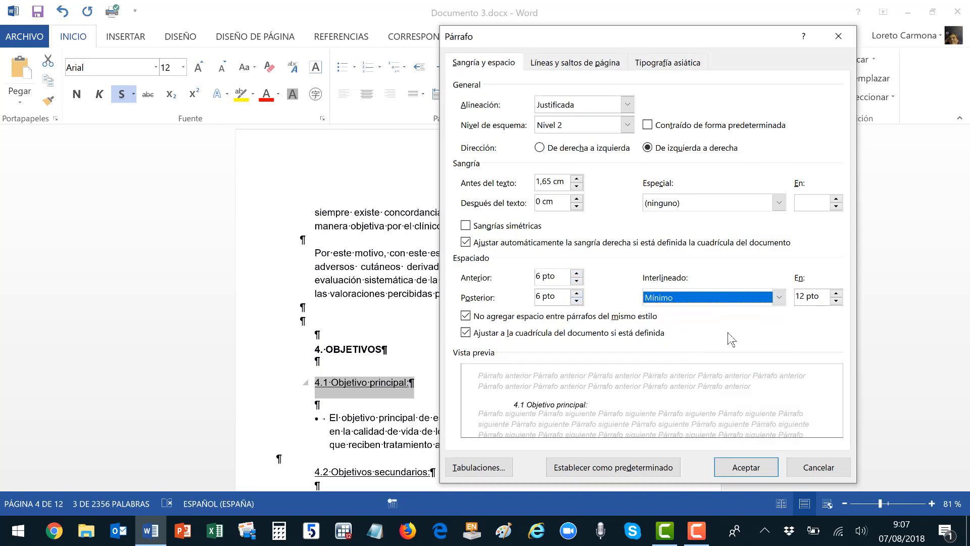
pyautogui.click(836, 296)
pyautogui.click(837, 295)
pyautogui.click(837, 295)
pyautogui.click(836, 295)
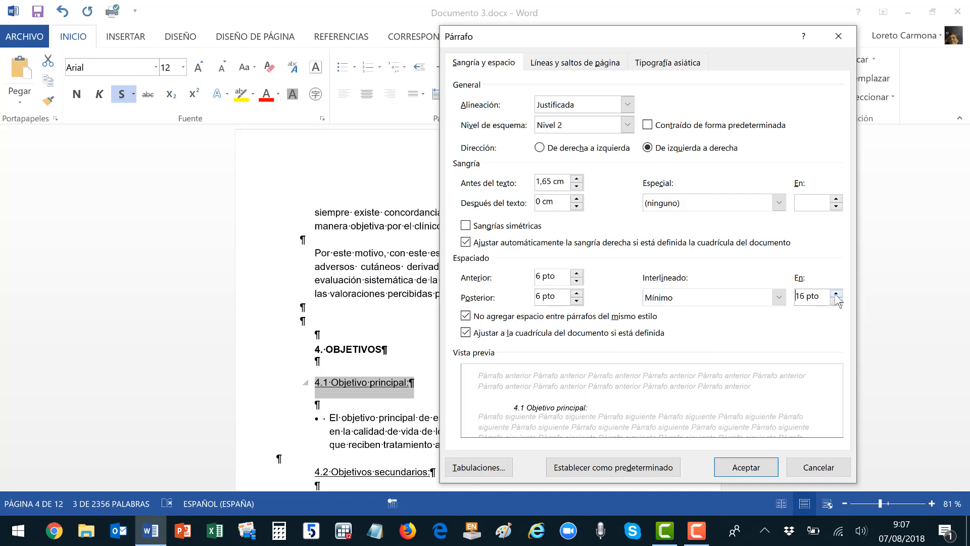
pyautogui.click(755, 467)
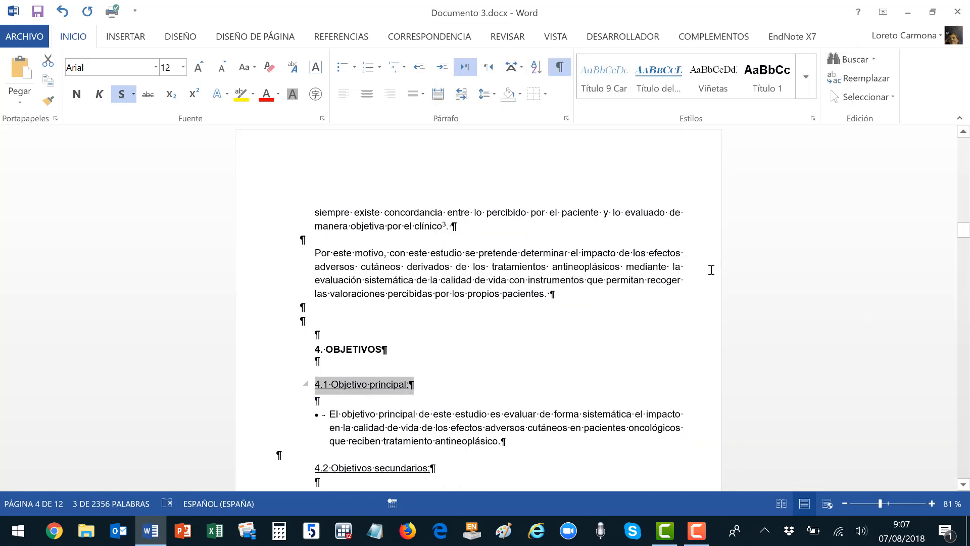
pyautogui.click(803, 94)
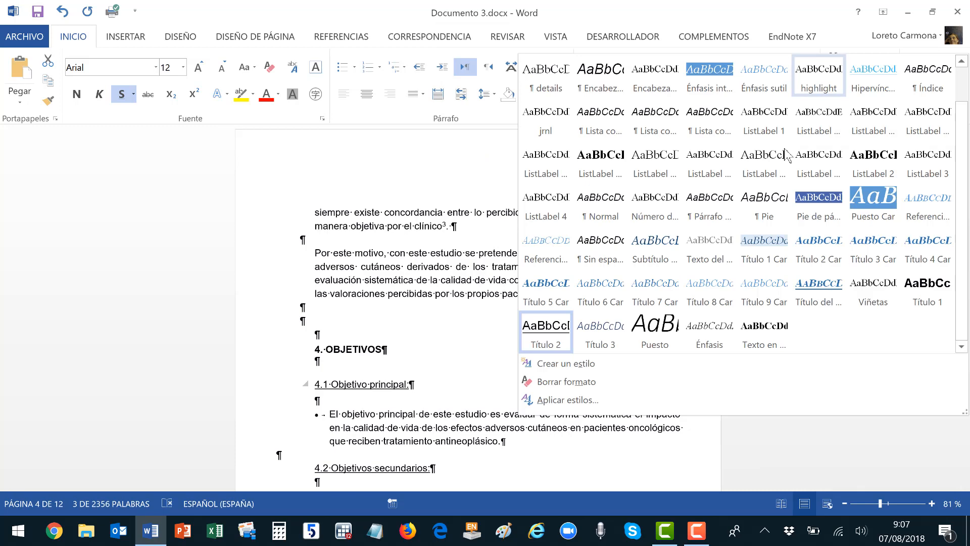
pyautogui.rightClick(560, 342)
pyautogui.click(546, 333)
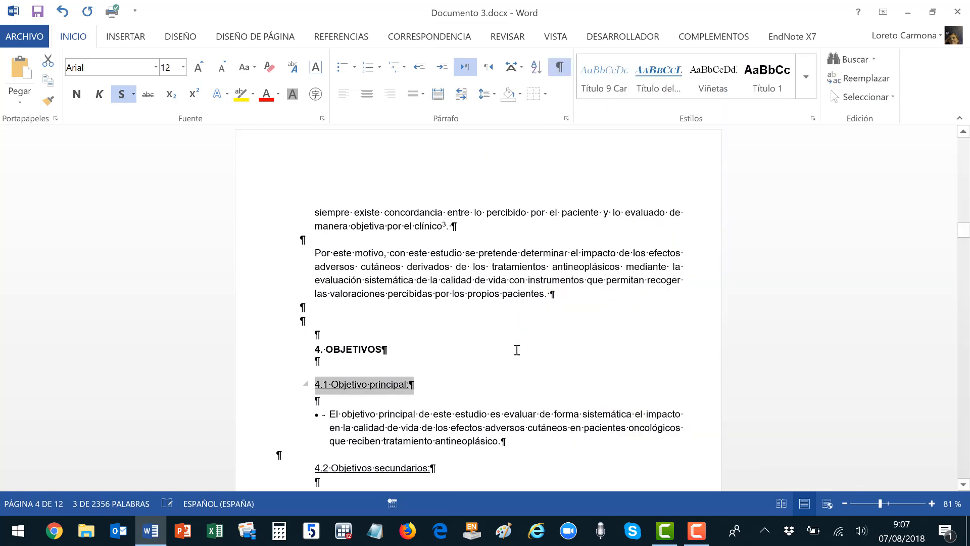
pyautogui.scroll(-2, 516, 338)
pyautogui.scroll(-2, 517, 339)
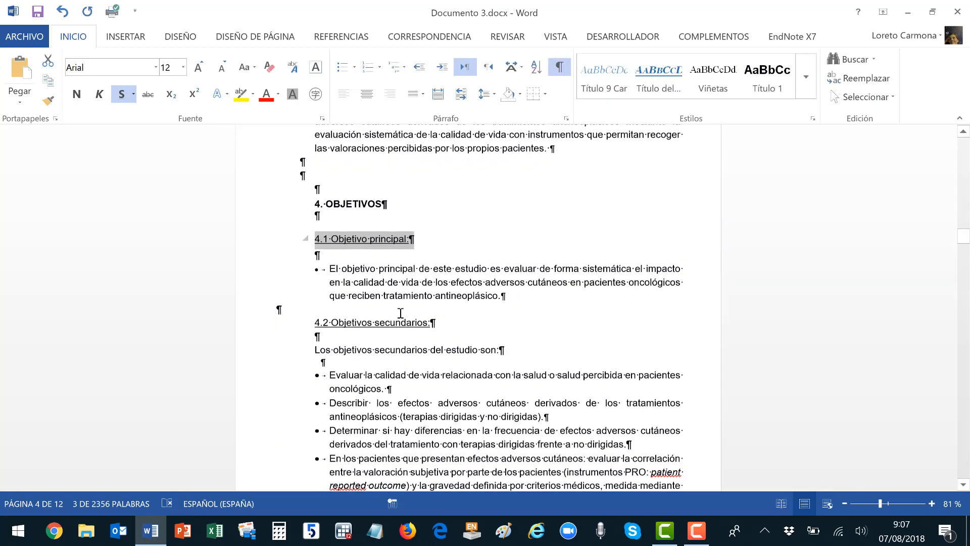
pyautogui.click(263, 329)
pyautogui.hotkey('ctrl', 'y')
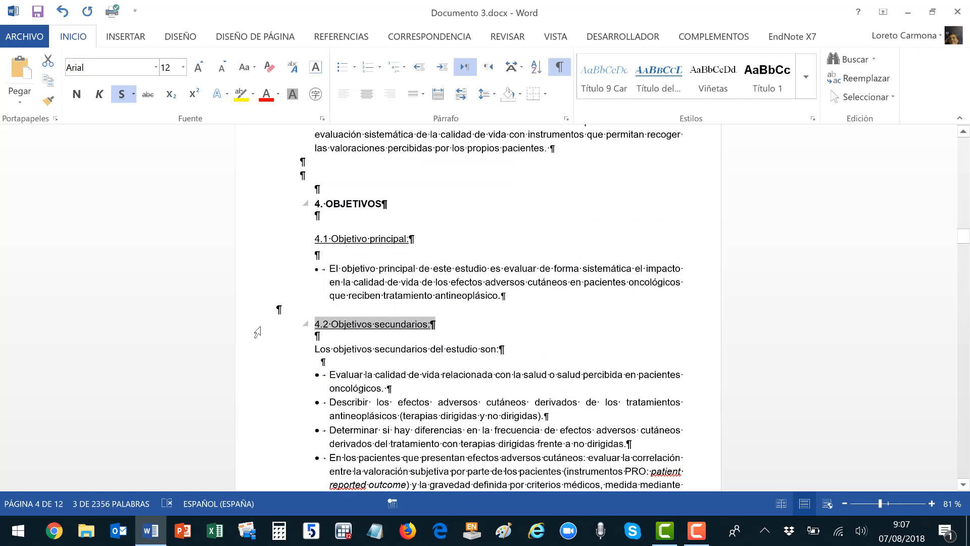
pyautogui.scroll(-12, 558, 317)
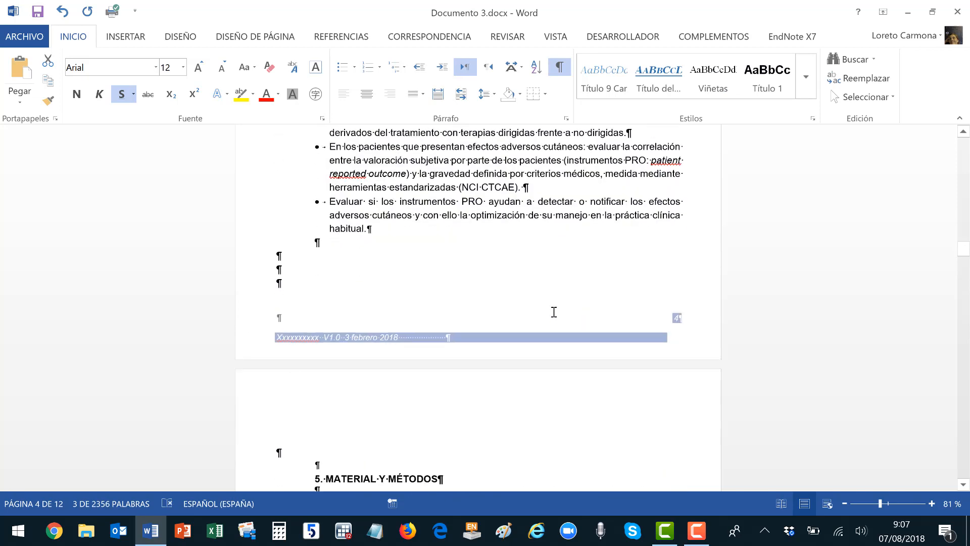
pyautogui.scroll(-1, 553, 312)
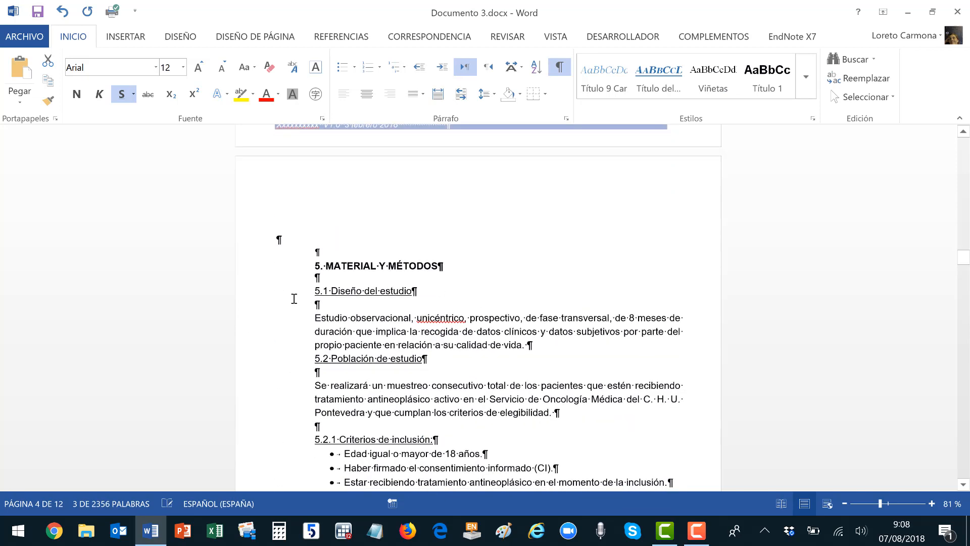
pyautogui.click(259, 294)
pyautogui.hotkey('ctrl', 'y')
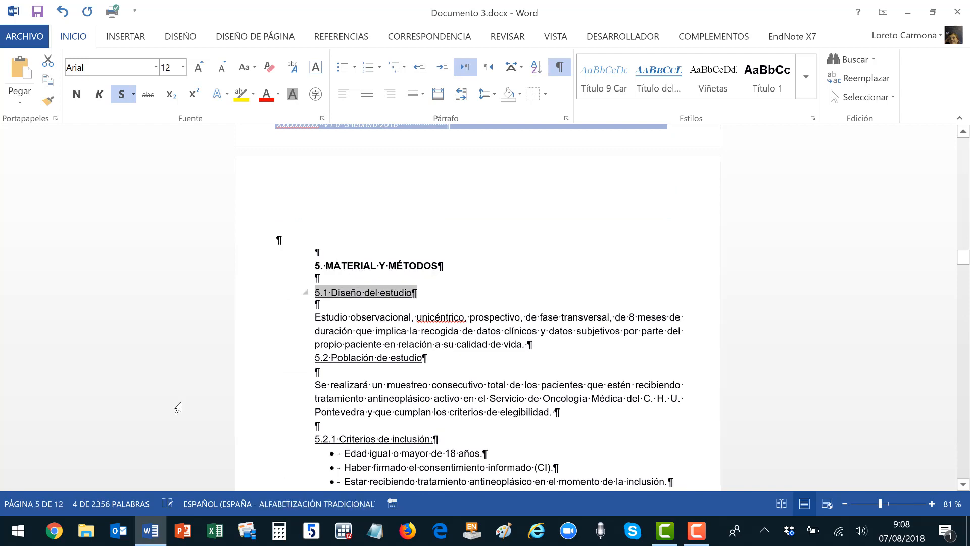
pyautogui.click(230, 361)
pyautogui.hotkey('ctrl', 'y')
pyautogui.click(258, 439)
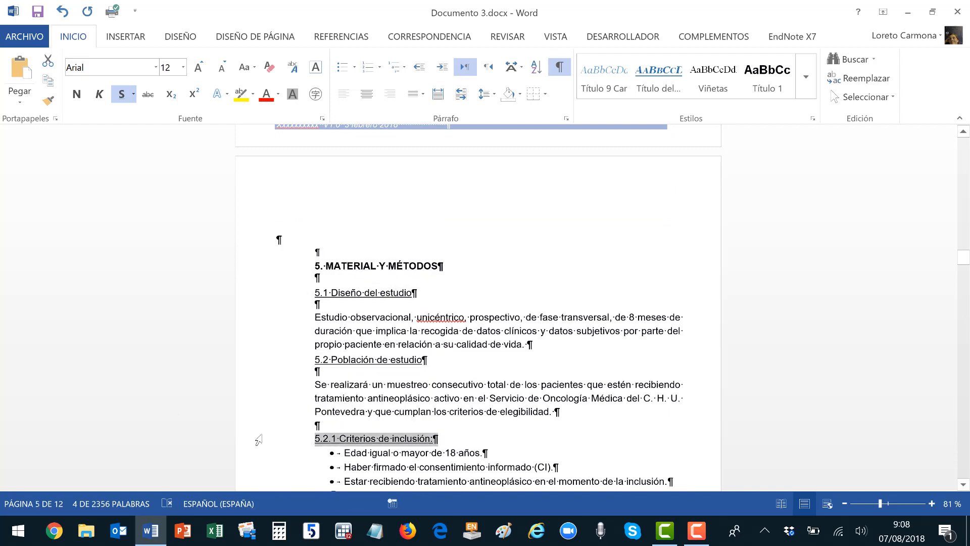
pyautogui.hotkey('ctrl', 'y')
pyautogui.scroll(-6, 396, 398)
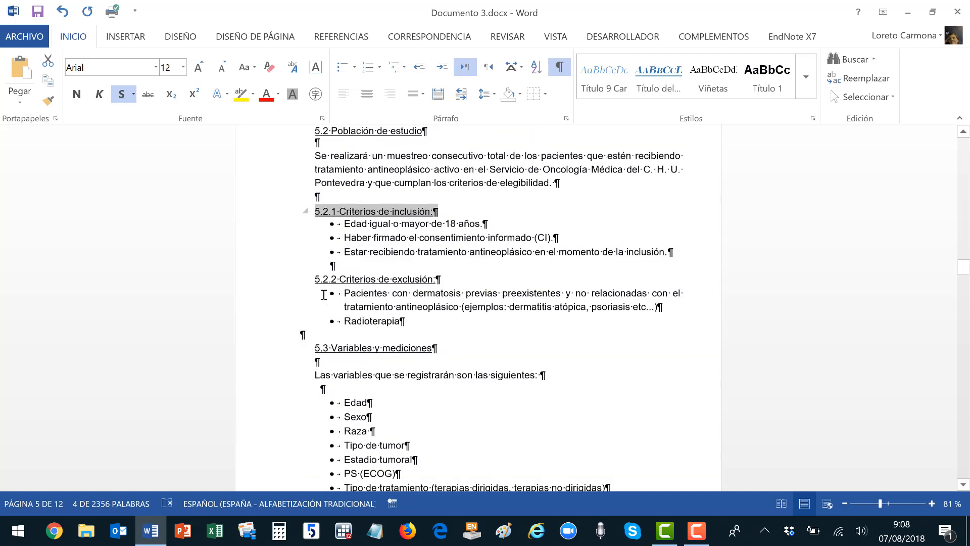
pyautogui.click(261, 286)
pyautogui.scroll(2, 559, 270)
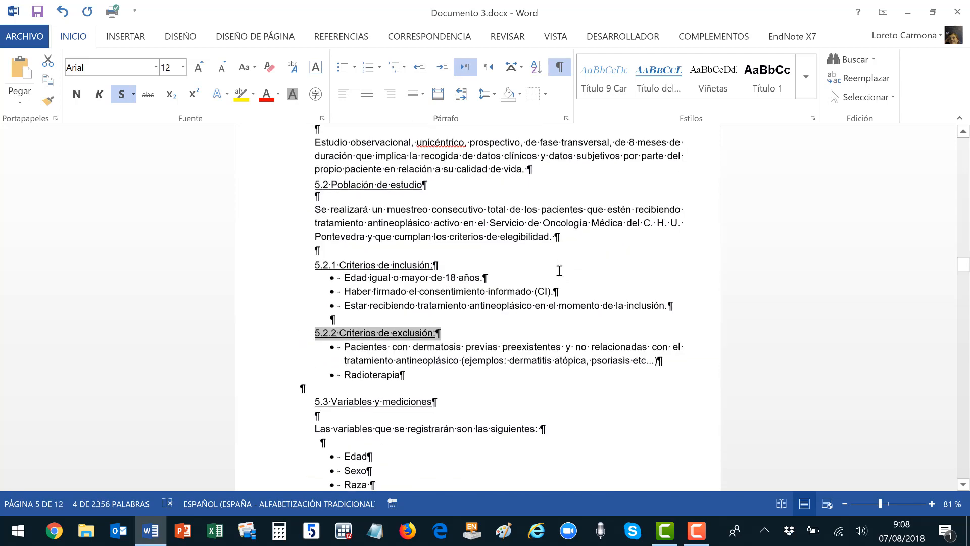
pyautogui.click(261, 270)
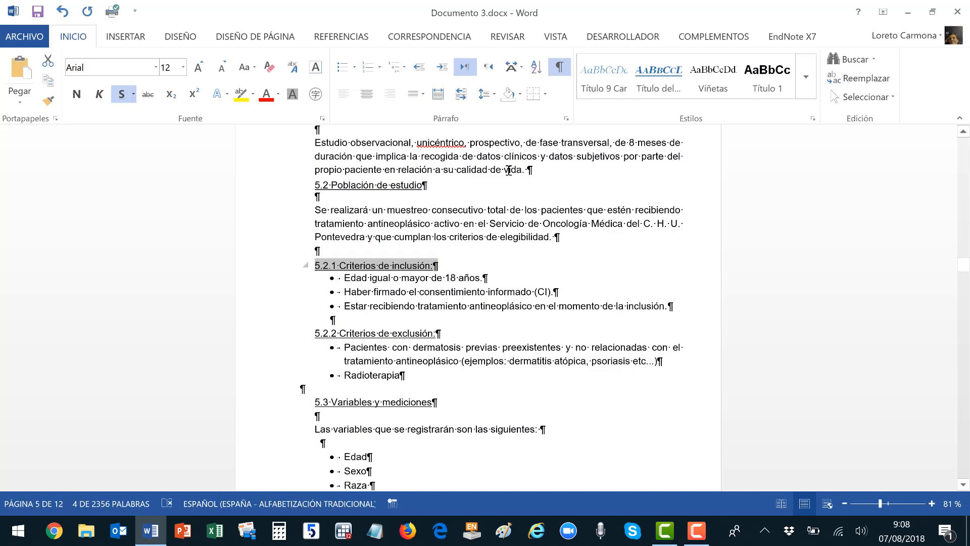
# Make 5.2.1 Criterios de inclusión italic and update its heading style to match.
pyautogui.click(100, 95)
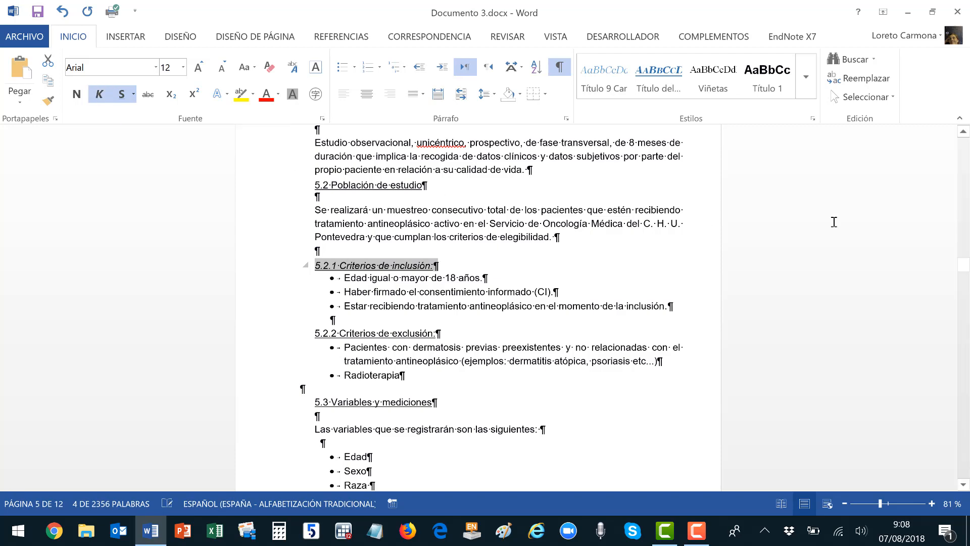
pyautogui.click(811, 90)
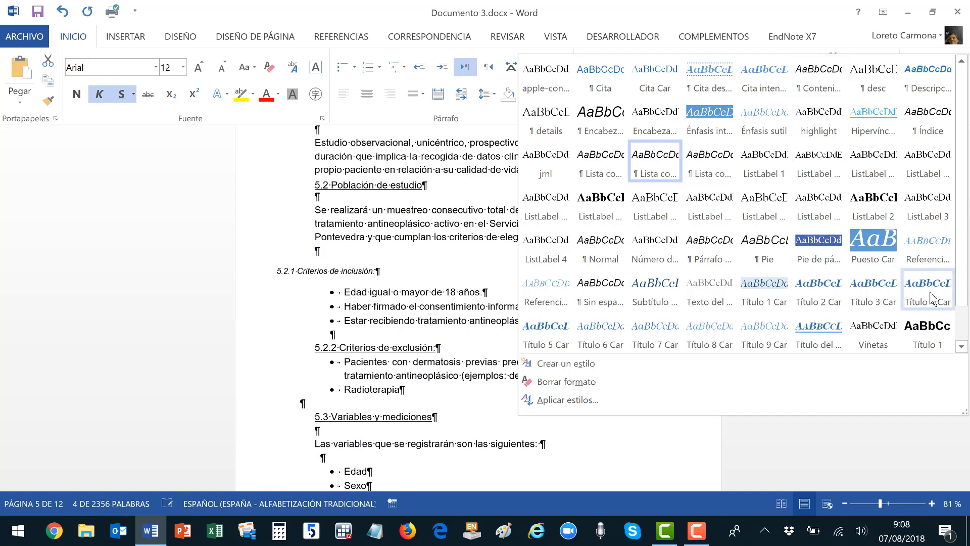
pyautogui.scroll(-1, 748, 333)
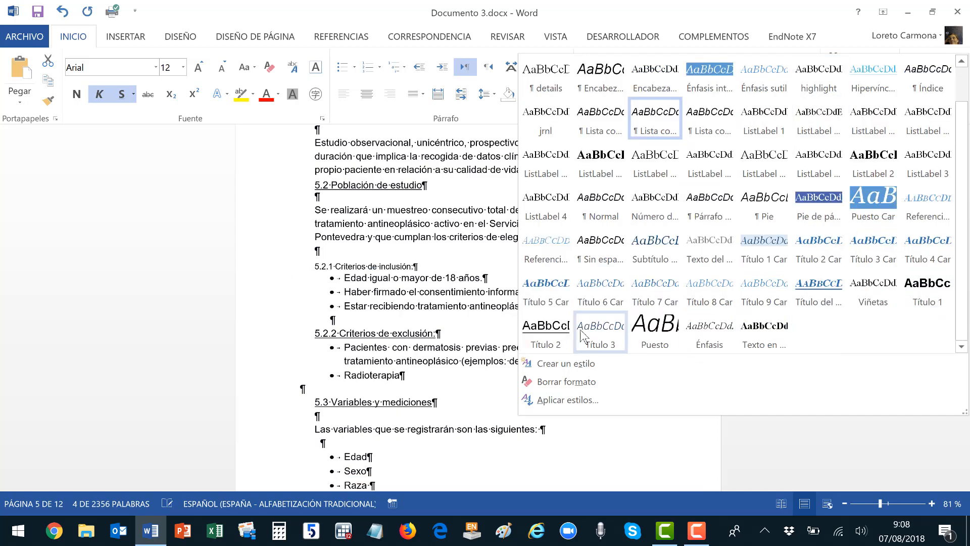
pyautogui.rightClick(559, 329)
pyautogui.click(605, 349)
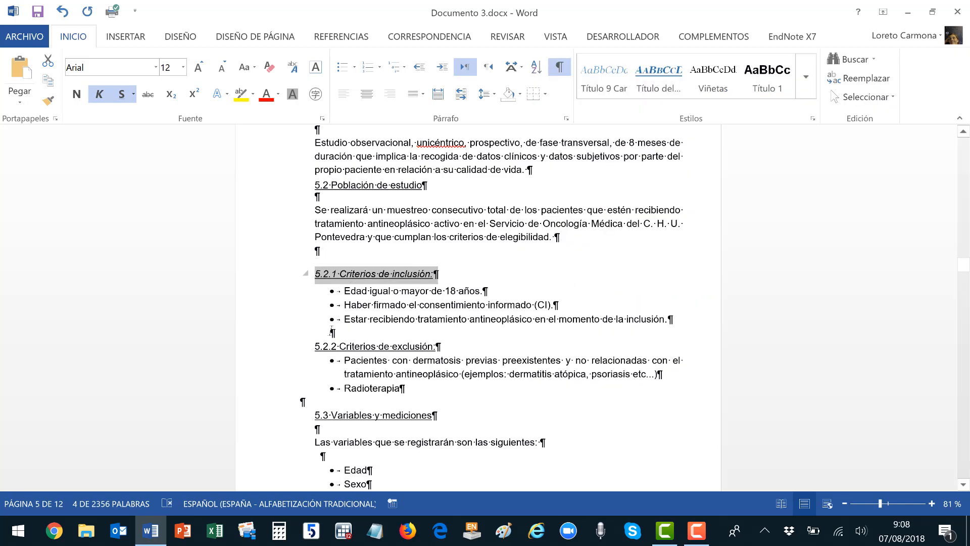
# Repeat the heading formatting on 5.2.2 and apply a heading style to 5.3 Variables y mediciones.
pyautogui.click(261, 354)
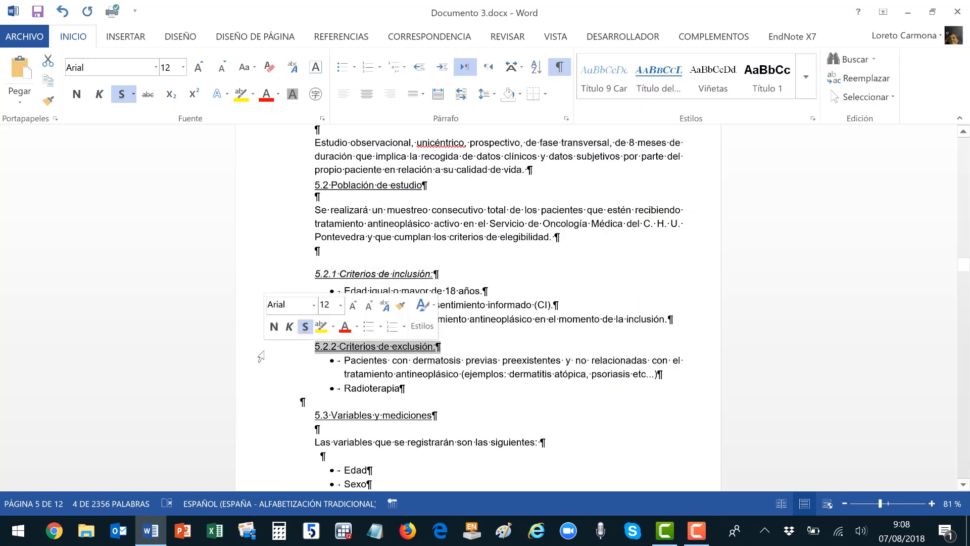
pyautogui.press('F4')
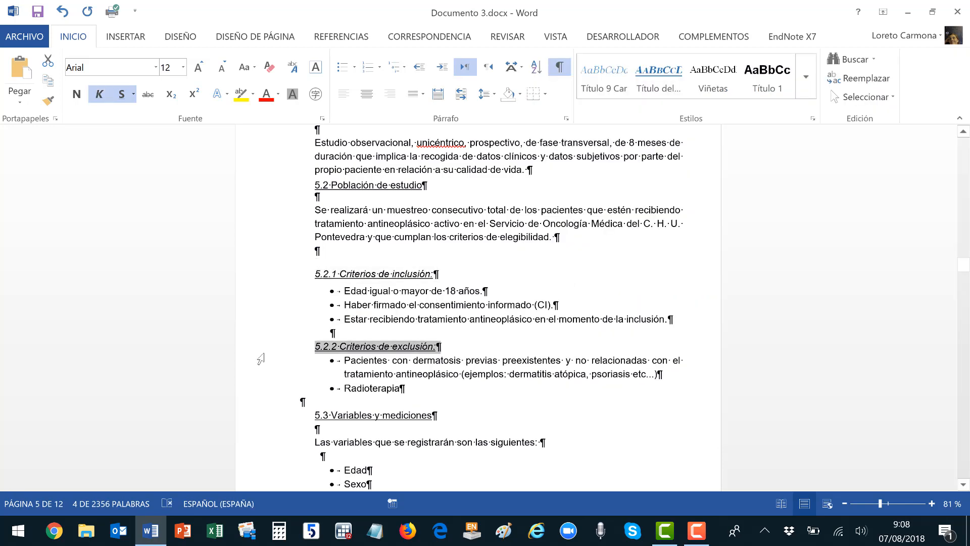
pyautogui.click(261, 195)
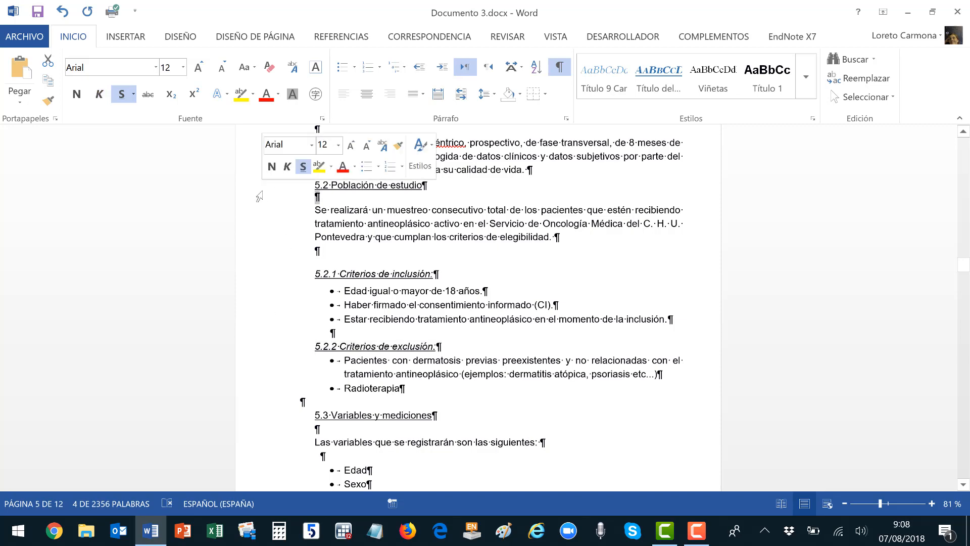
pyautogui.click(266, 420)
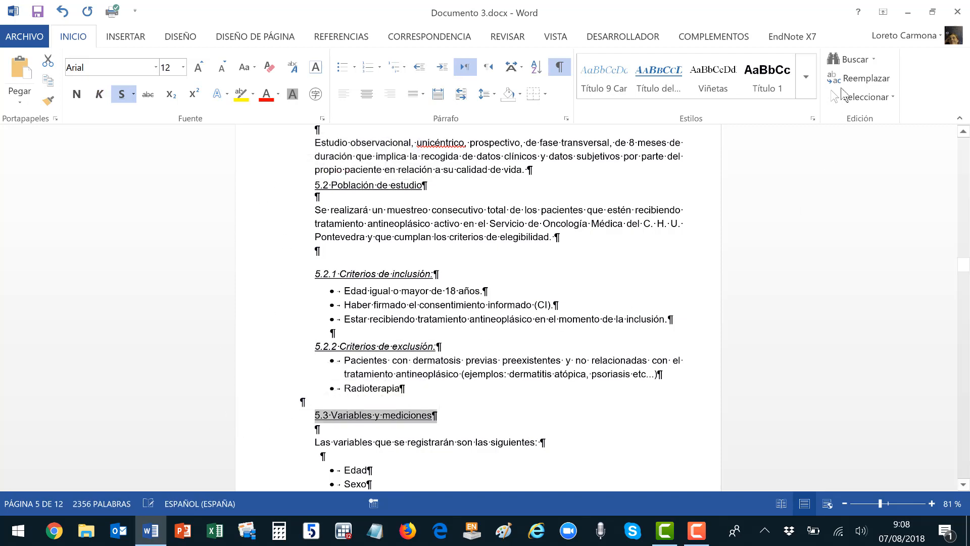
pyautogui.click(806, 77)
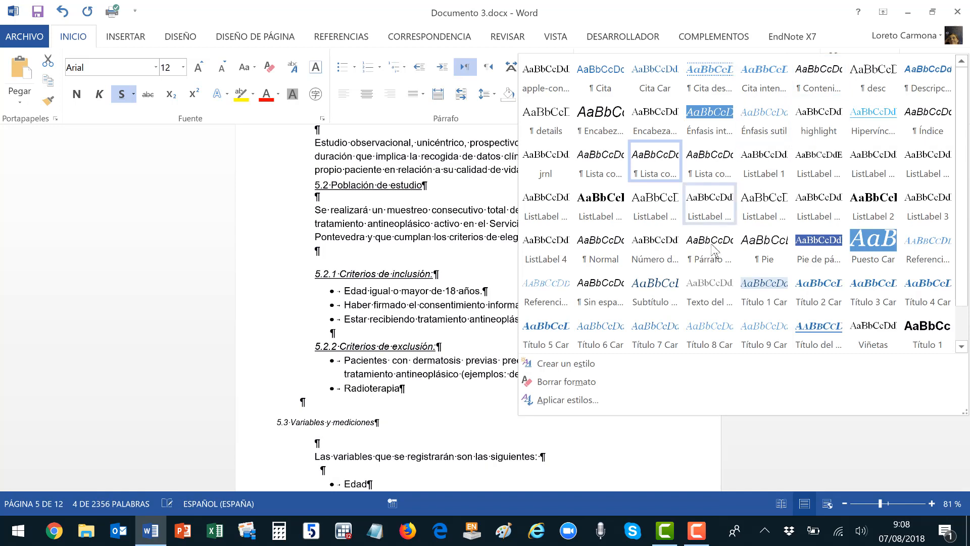
pyautogui.click(933, 349)
pyautogui.moveTo(962, 273); pyautogui.dragTo(963, 209)
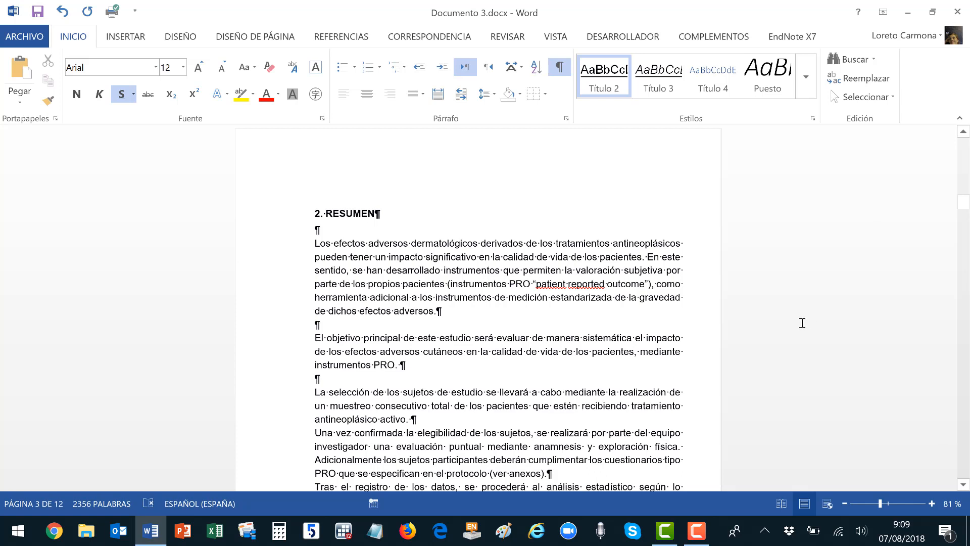
# Update the Normal style to match the first paragraph under 2. RESUMEN.
pyautogui.moveTo(277, 242); pyautogui.dragTo(439, 324)
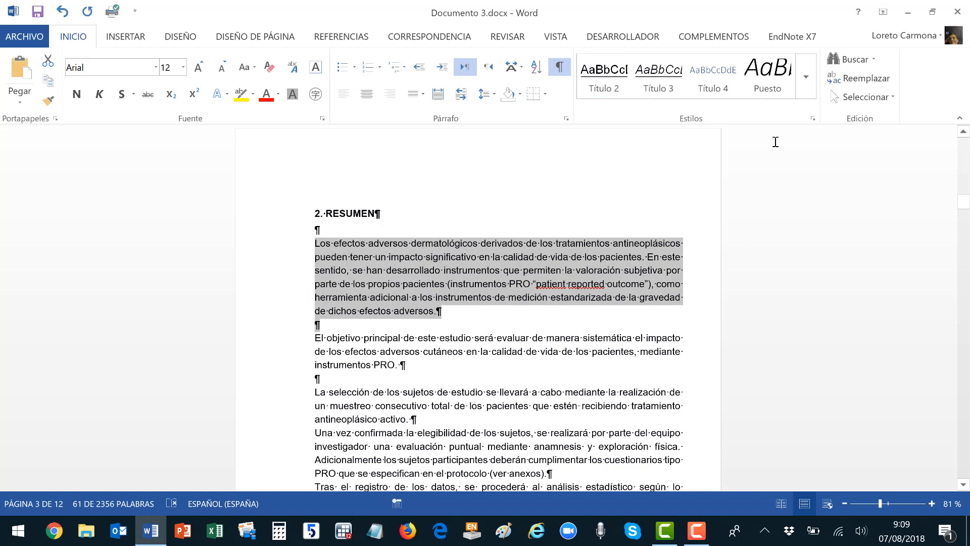
pyautogui.click(806, 78)
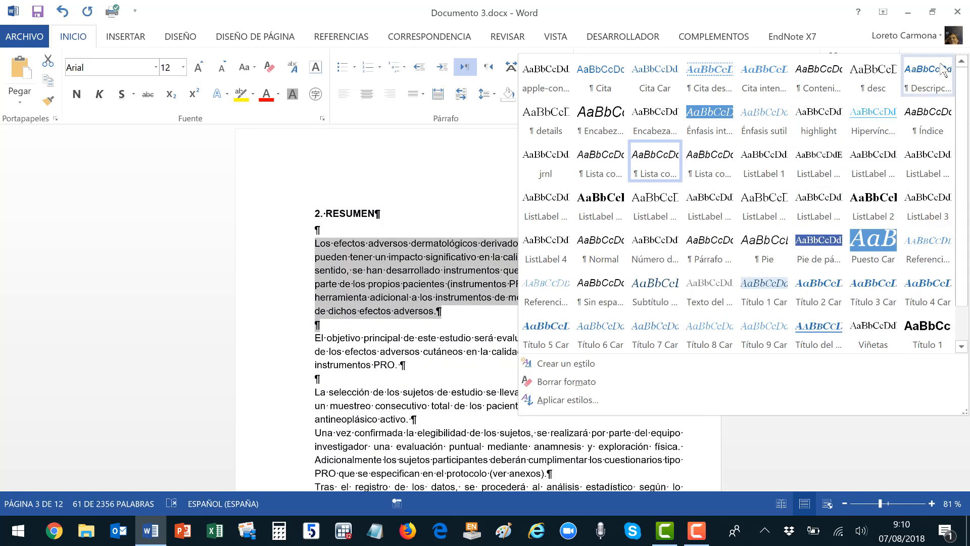
pyautogui.rightClick(601, 244)
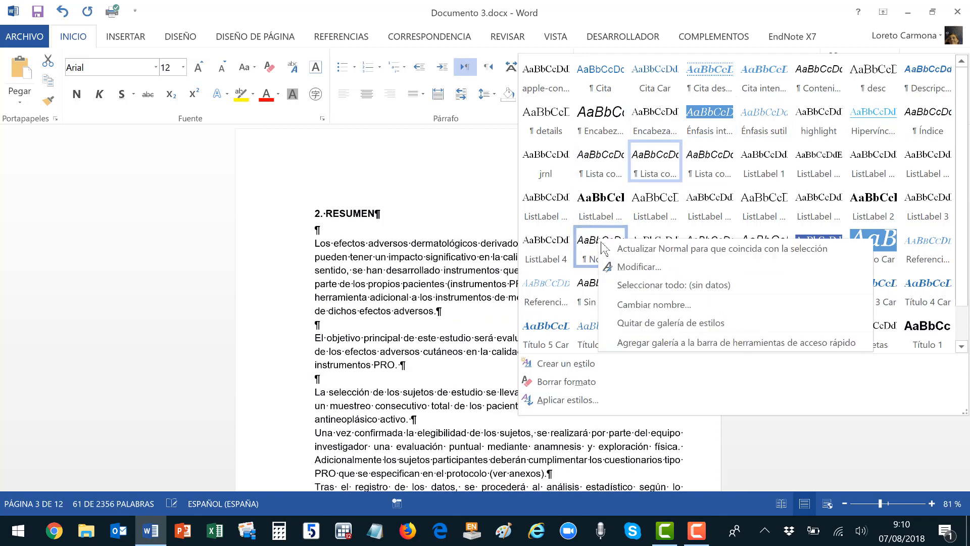
pyautogui.click(615, 249)
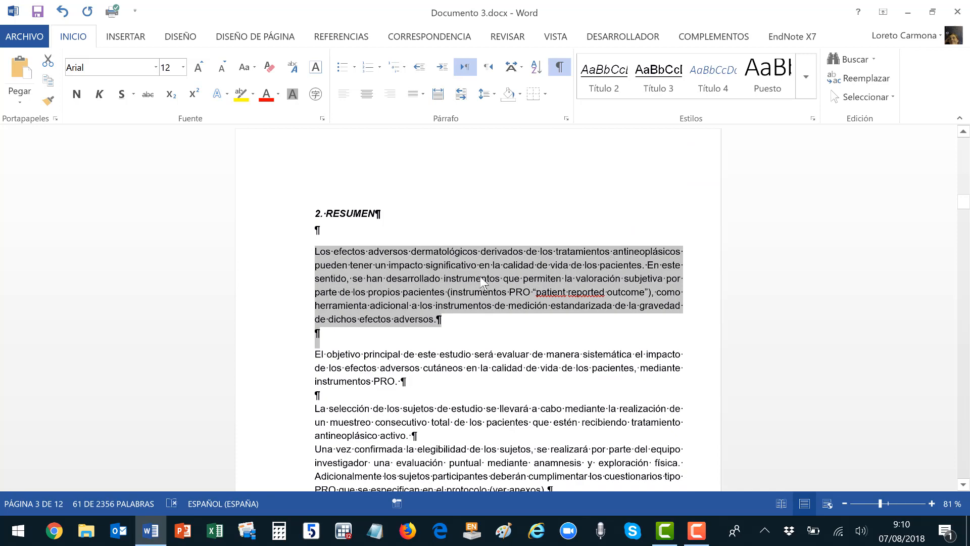
pyautogui.click(313, 233)
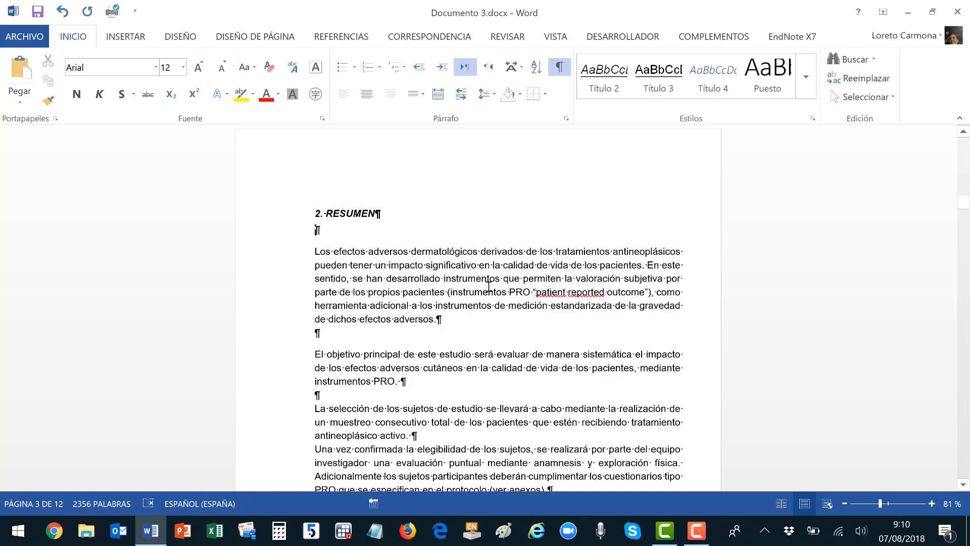
pyautogui.scroll(-3, 487, 278)
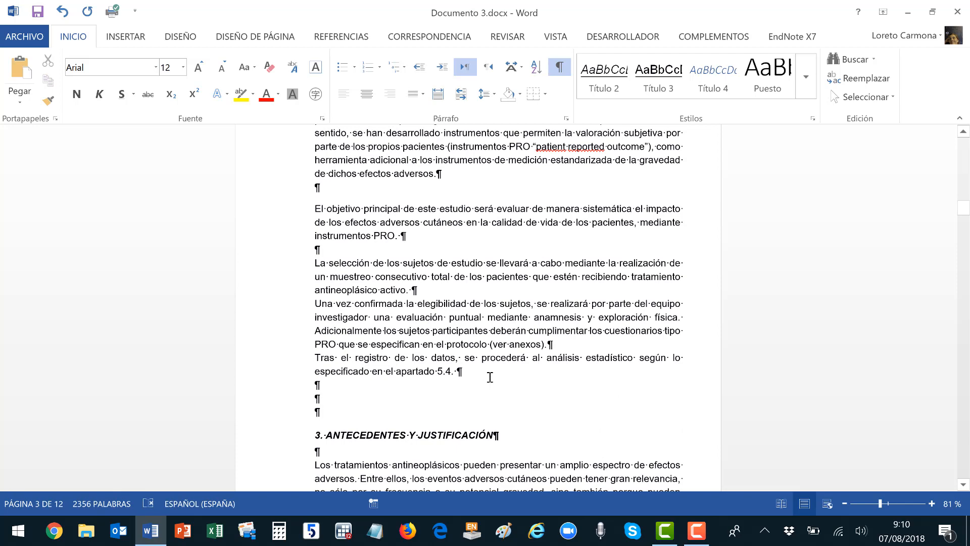
# Apply the Normal style to the Resumen text down to apartado 5.4.
pyautogui.keyDown('shift'); pyautogui.click(490, 377); pyautogui.keyUp('shift')
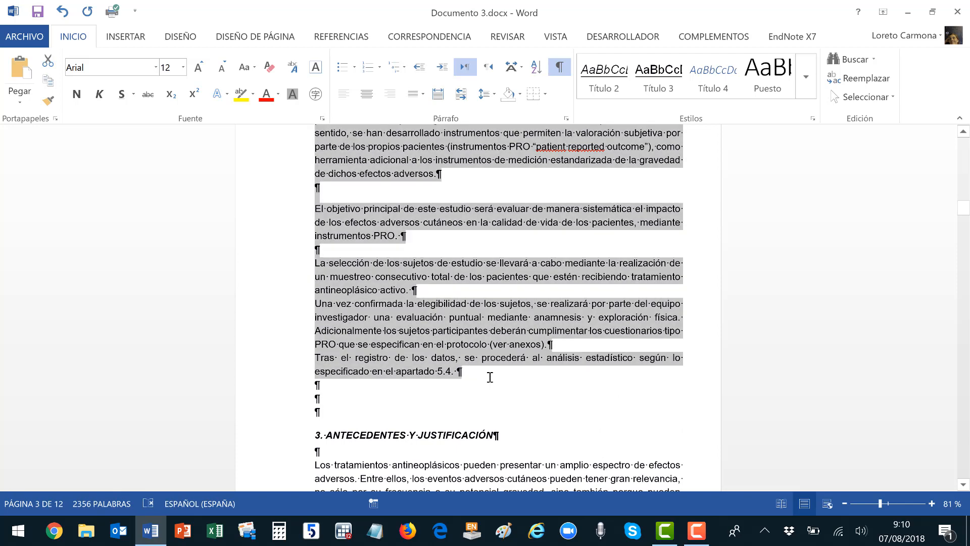
pyautogui.click(807, 75)
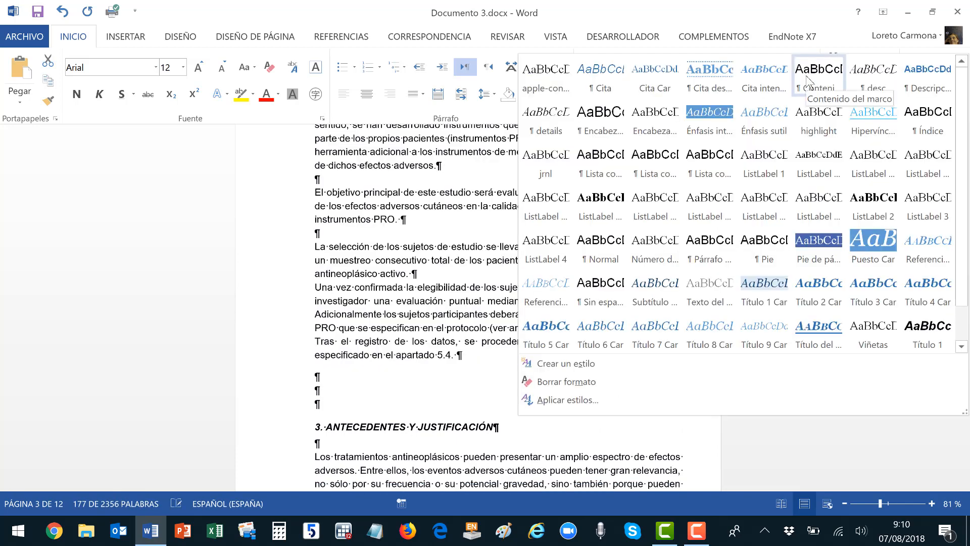
pyautogui.click(620, 247)
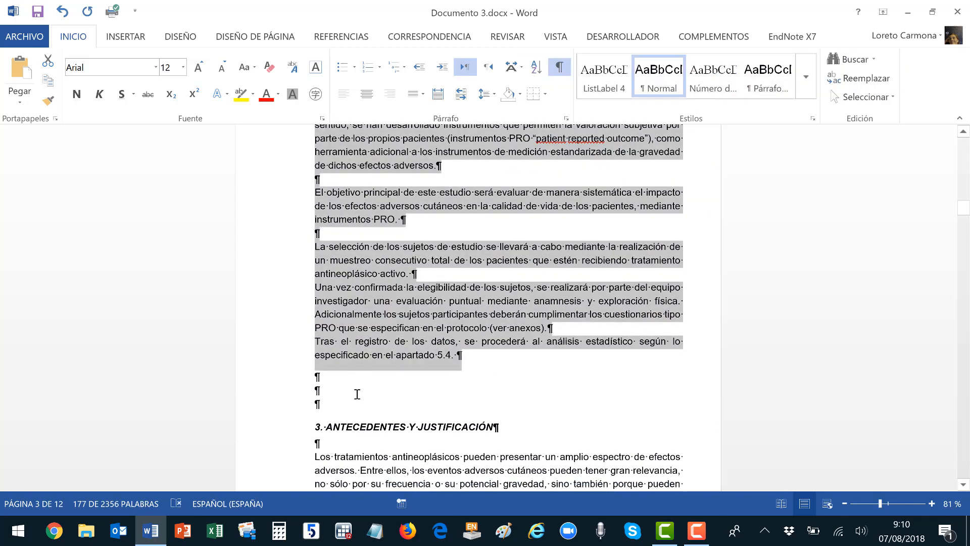
pyautogui.click(357, 394)
# Select all text formatted like the last two Resumen paragraphs and apply Normal to it.
pyautogui.scroll(-3, 368, 364)
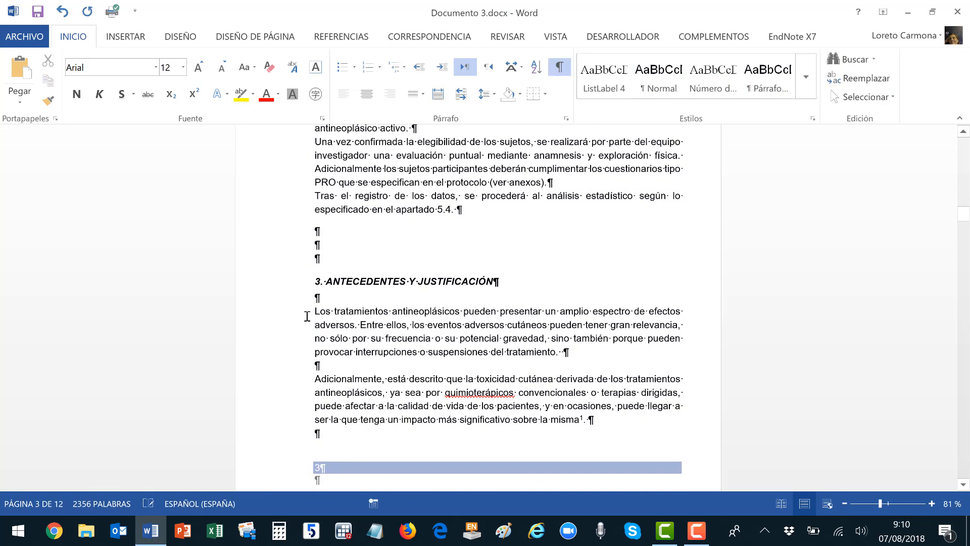
pyautogui.scroll(1, 317, 207)
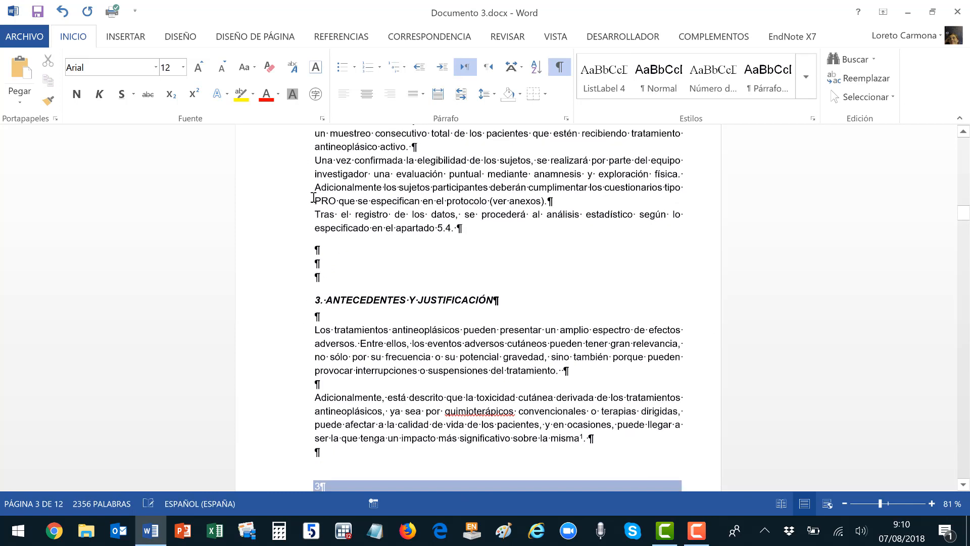
pyautogui.moveTo(306, 169); pyautogui.dragTo(483, 242)
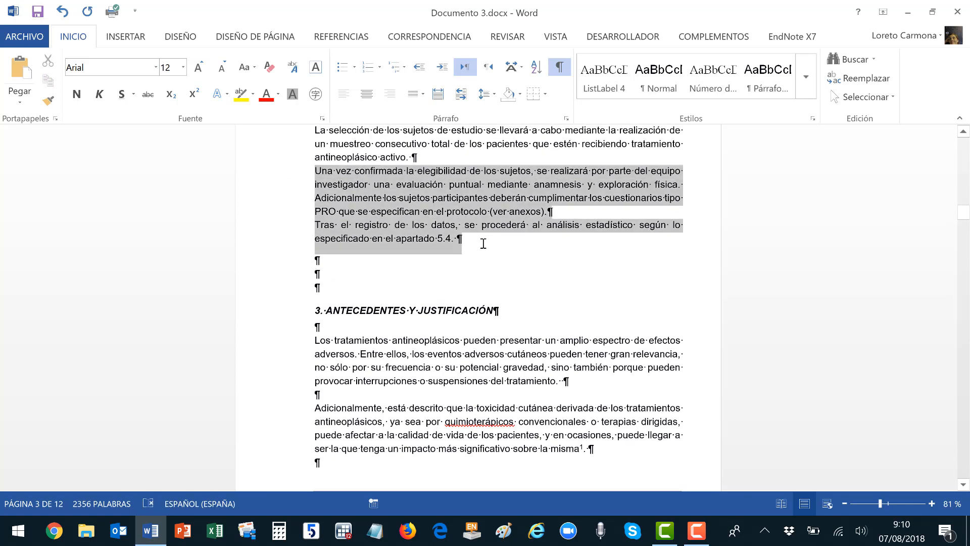
pyautogui.click(866, 96)
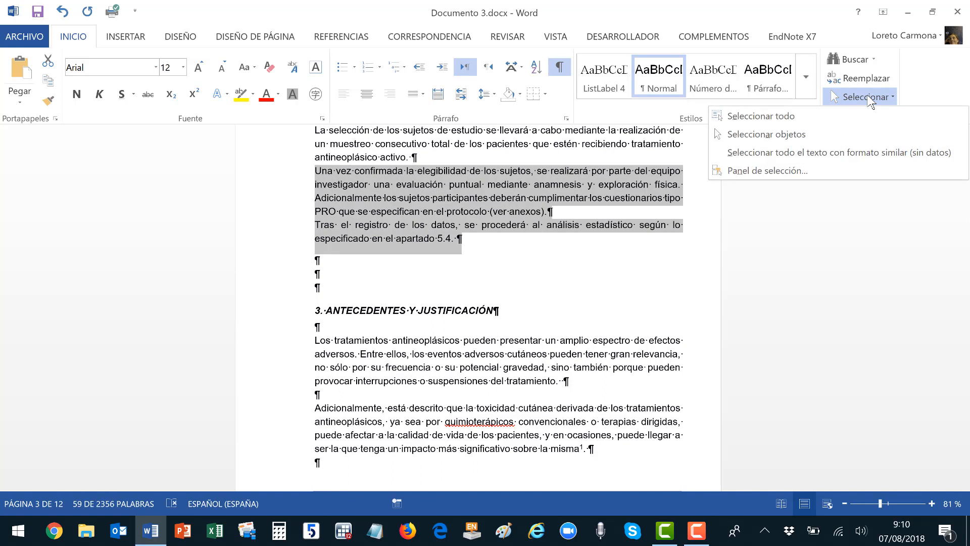
pyautogui.click(856, 153)
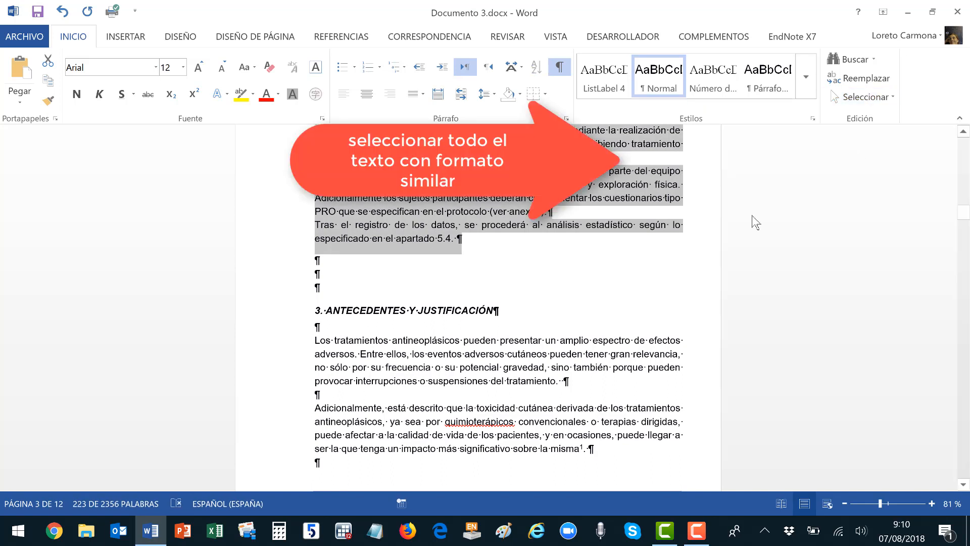
pyautogui.click(656, 73)
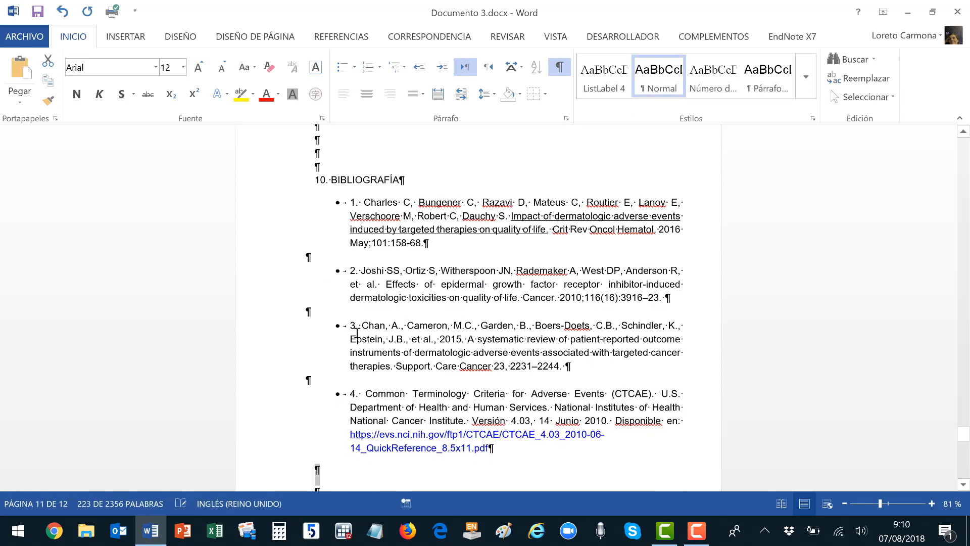
# Apply the Título 1 style to 8. DIFUSIÓN DE RESULTADOS and 9. MEMORIA ECONÓMICA.
pyautogui.scroll(12, 395, 307)
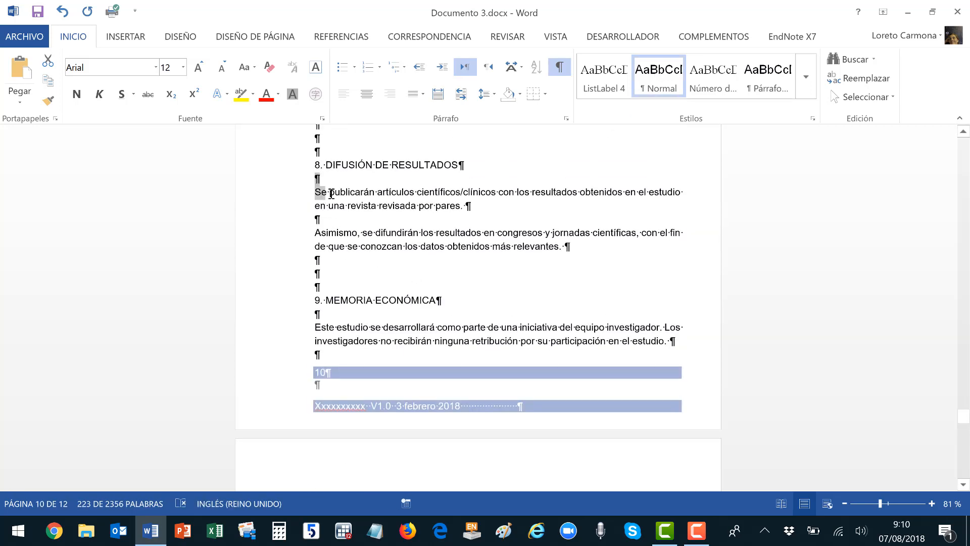
pyautogui.click(315, 165)
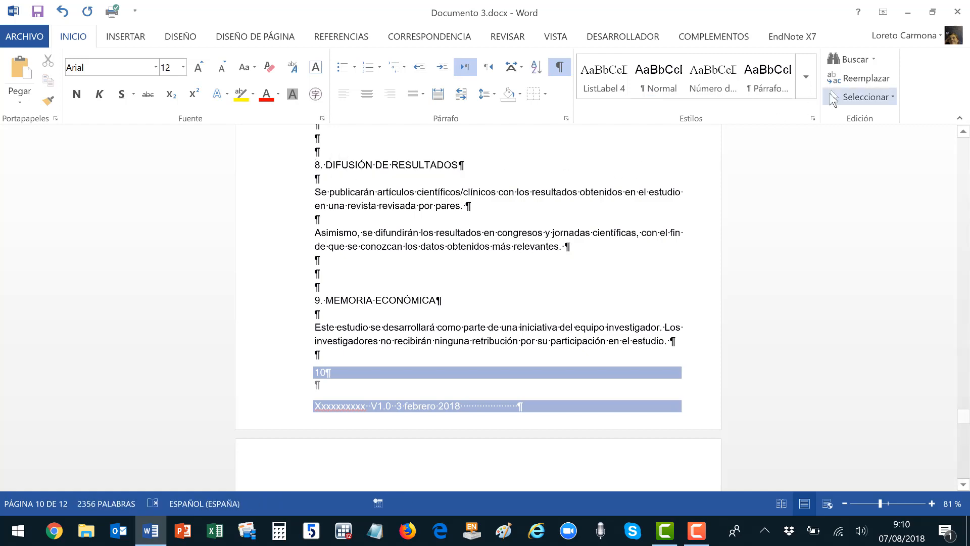
pyautogui.click(807, 80)
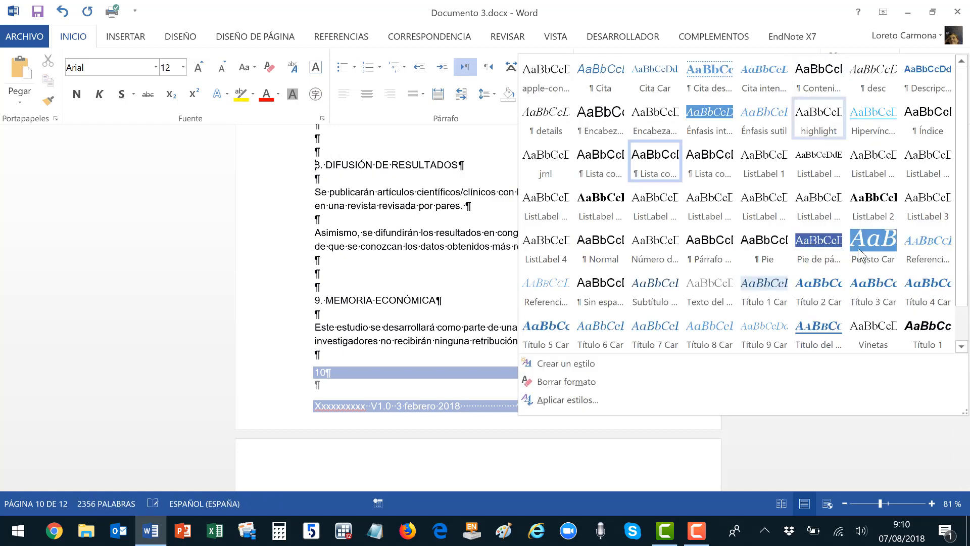
pyautogui.click(928, 335)
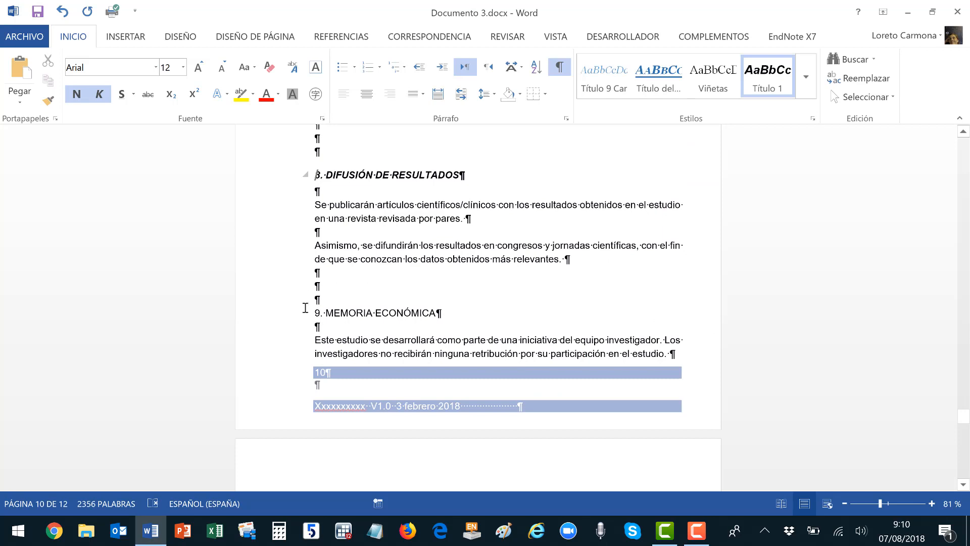
pyautogui.click(776, 85)
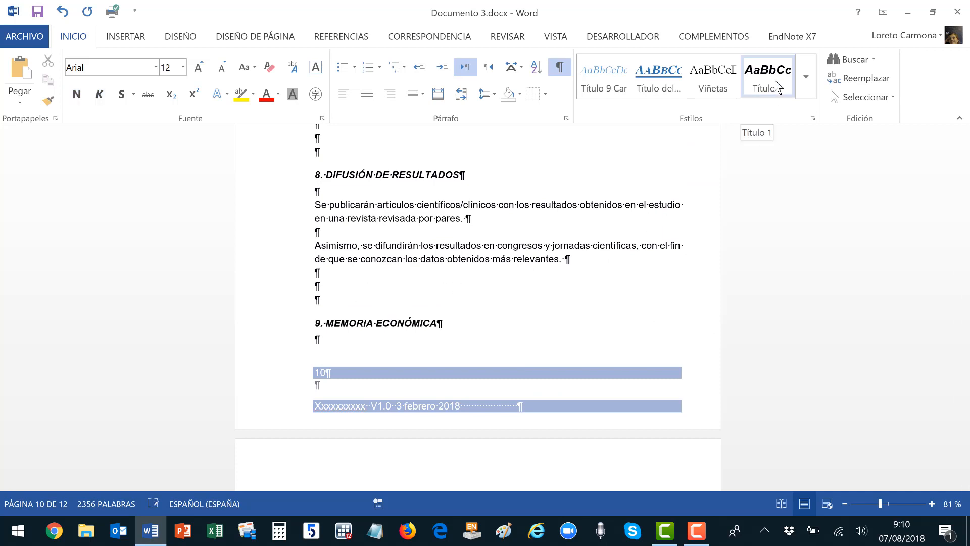
# Remove italics from heading 8, update Título 1 to match, and reapply it to heading 9.
pyautogui.click(262, 182)
pyautogui.click(262, 182)
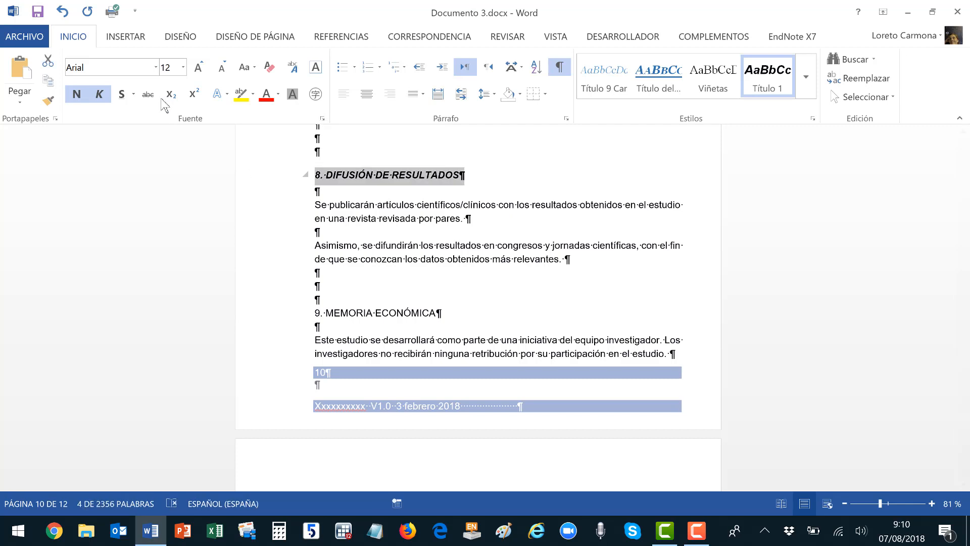
pyautogui.click(103, 94)
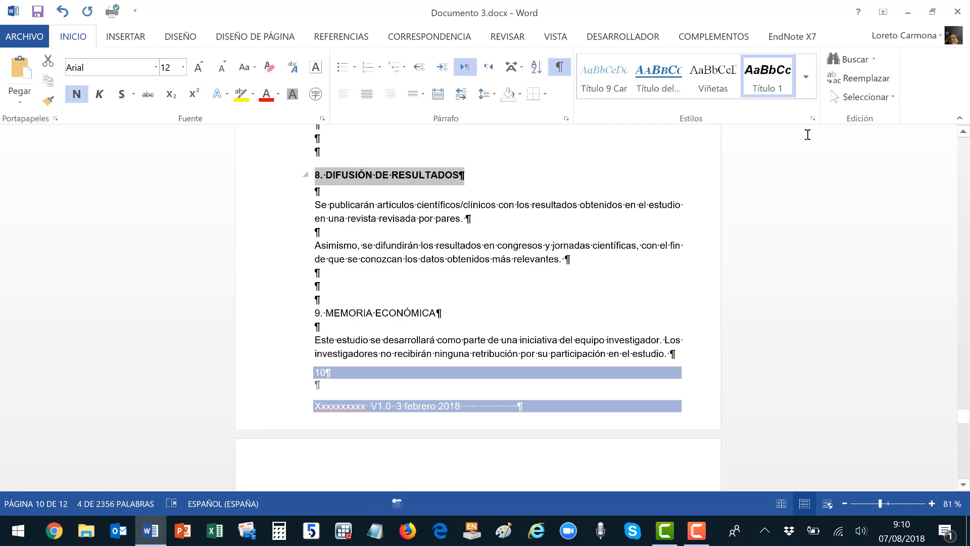
pyautogui.rightClick(776, 86)
pyautogui.click(754, 95)
pyautogui.click(288, 314)
pyautogui.click(760, 74)
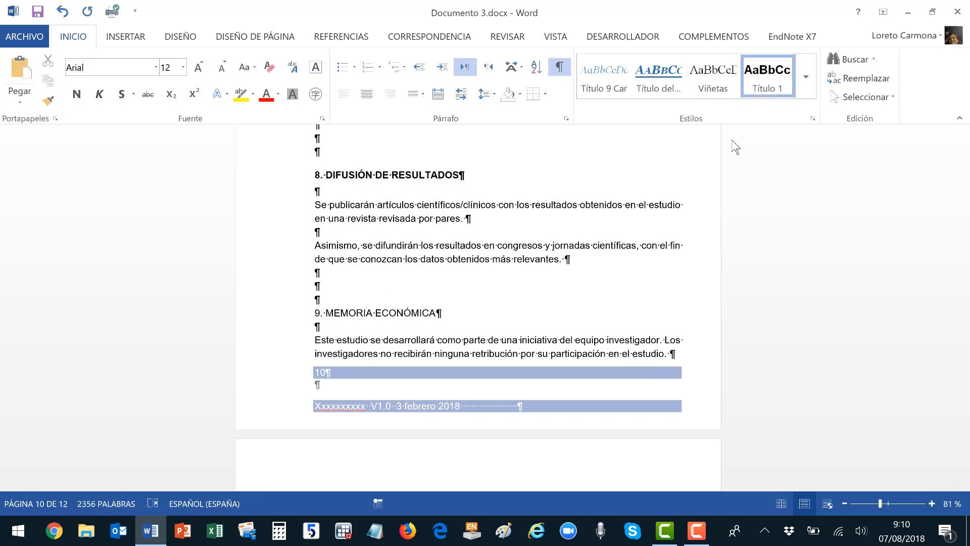
pyautogui.scroll(7, 578, 267)
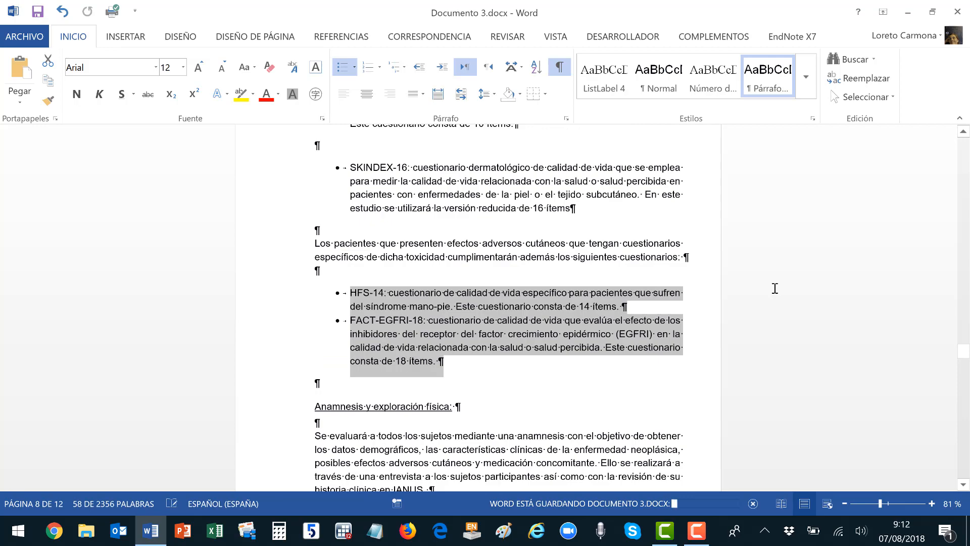
pyautogui.scroll(8, 774, 288)
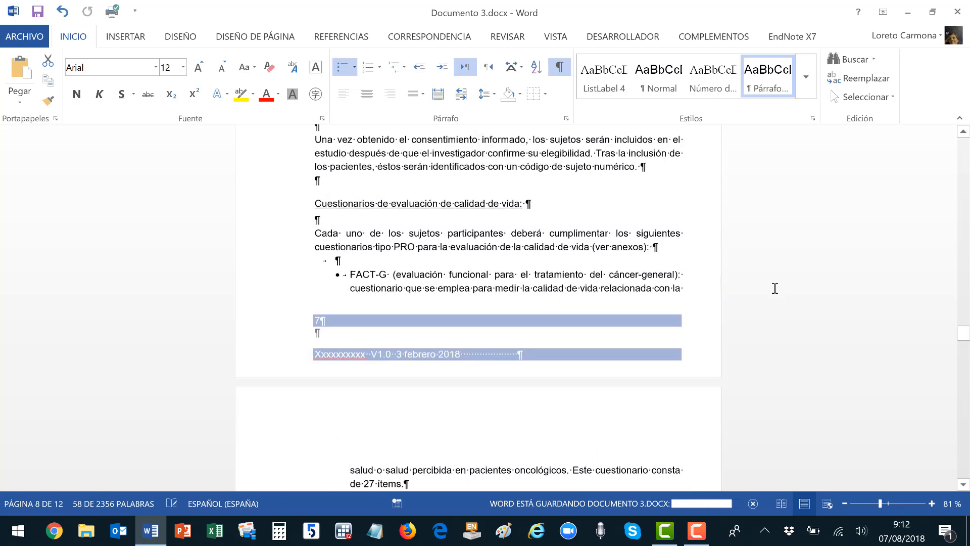
pyautogui.scroll(8, 775, 288)
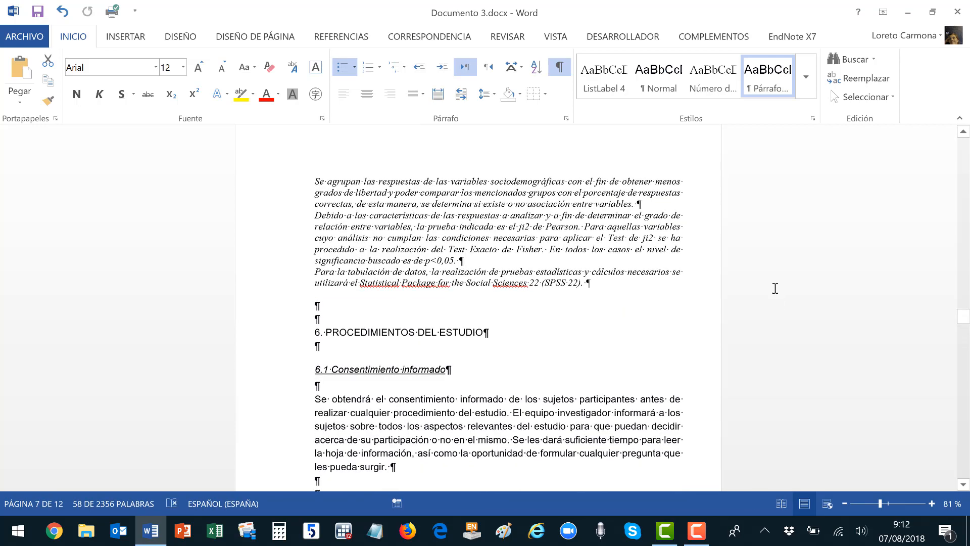
pyautogui.scroll(4, 770, 293)
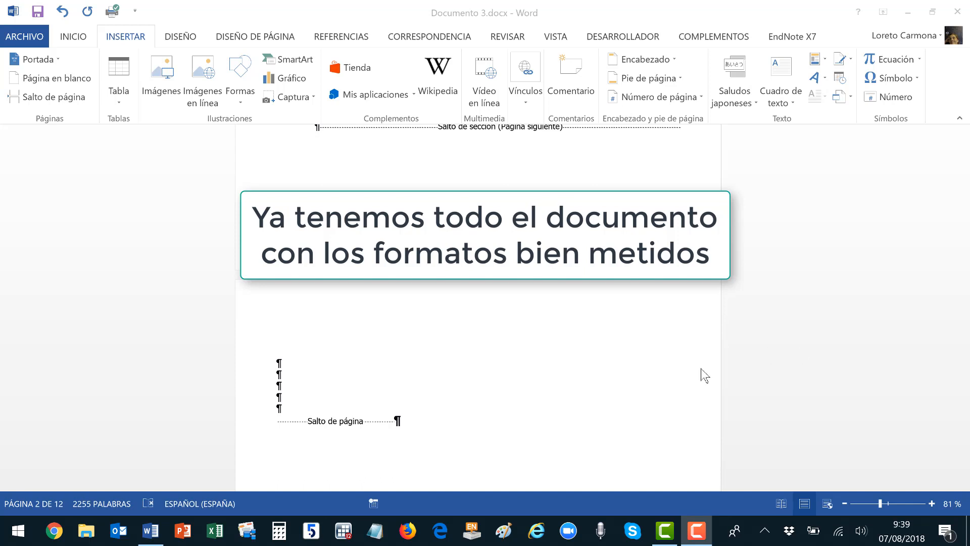
# Insert Tabla automática 1 from Referencias > Tabla de contenido on blank page 2.
pyautogui.click(372, 352)
pyautogui.scroll(3, 373, 337)
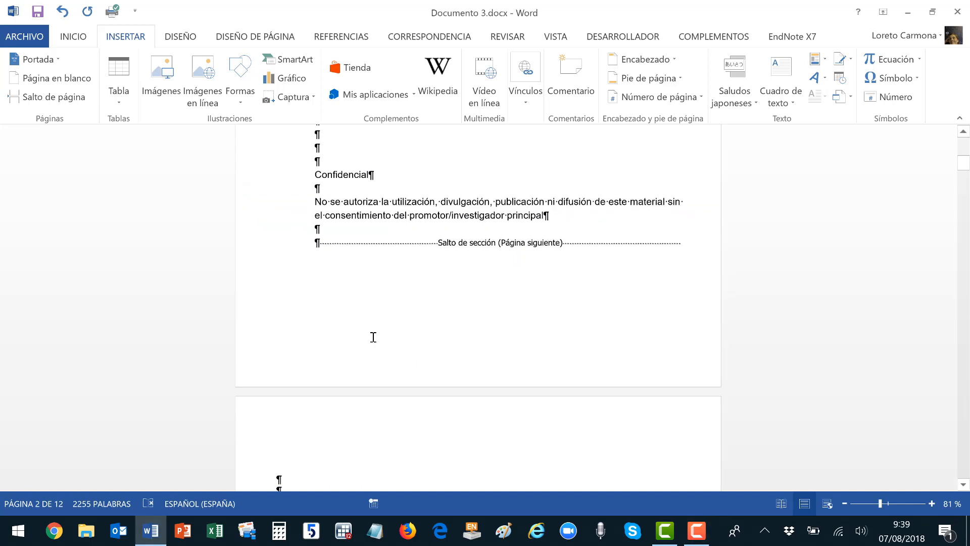
pyautogui.scroll(-3, 372, 338)
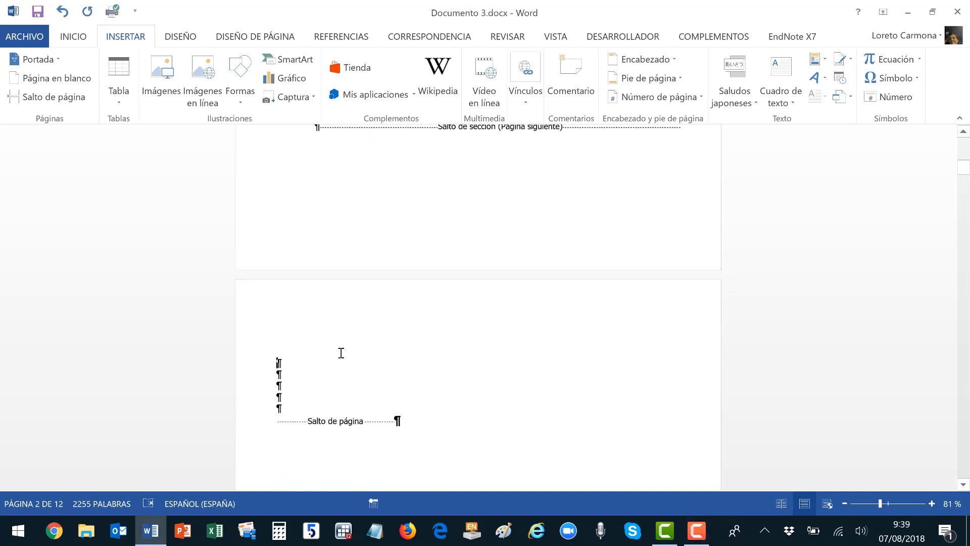
pyautogui.click(339, 40)
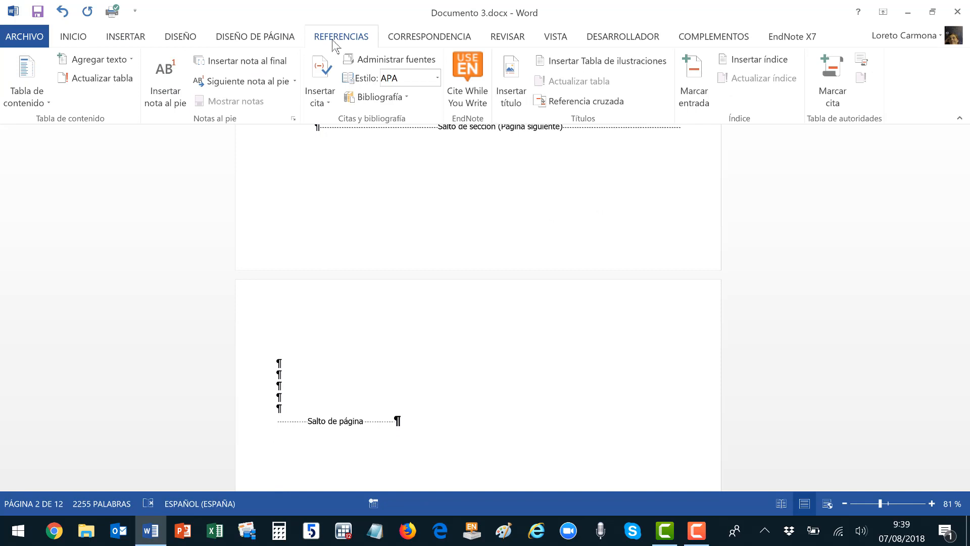
pyautogui.click(46, 104)
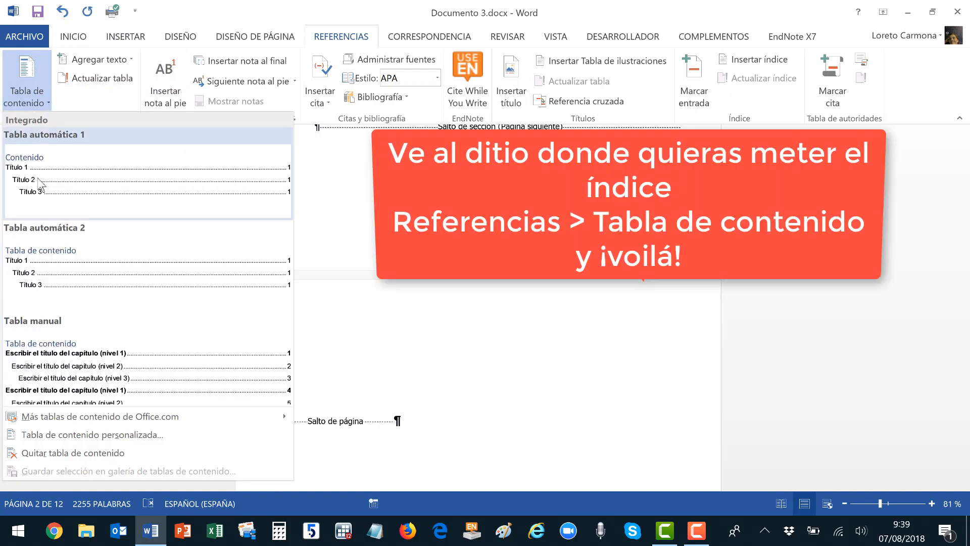
pyautogui.click(41, 185)
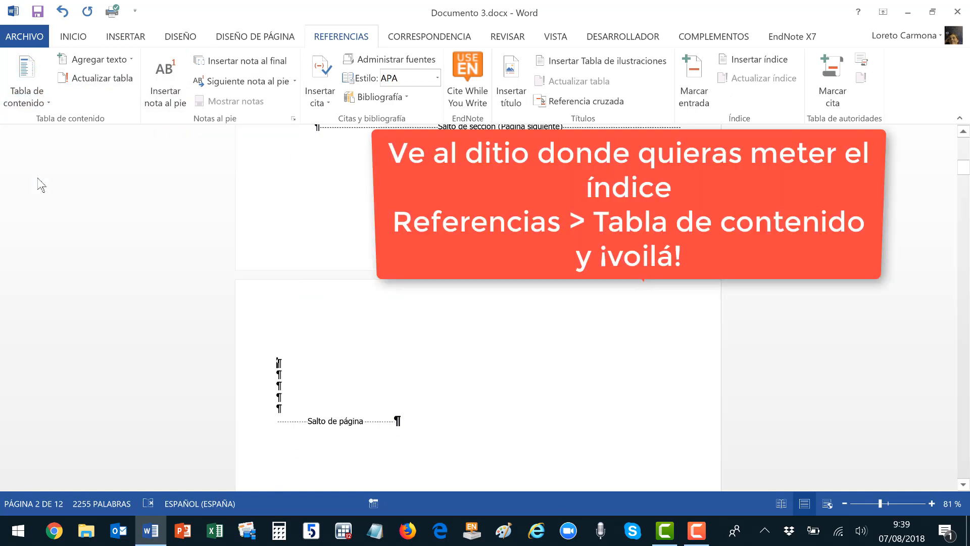
pyautogui.scroll(10, 594, 275)
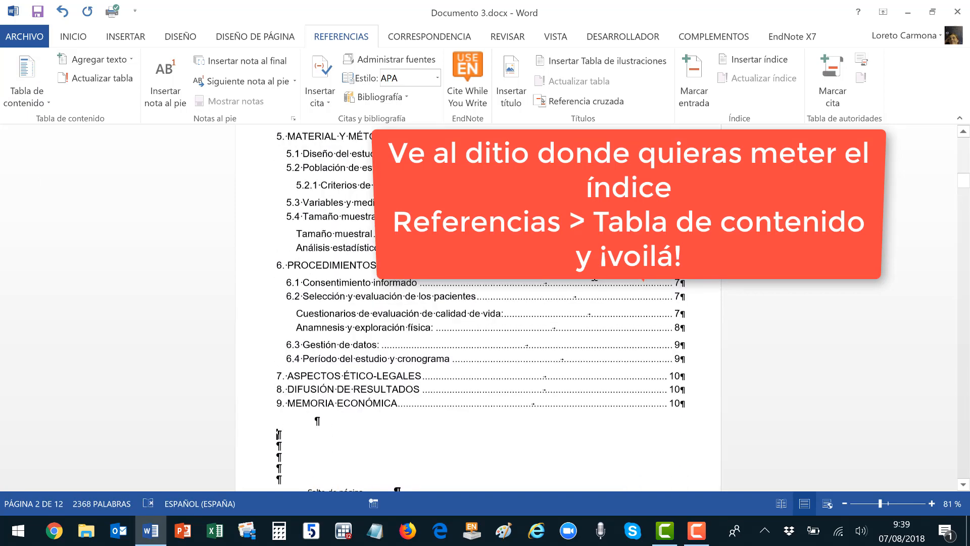
pyautogui.scroll(2, 594, 275)
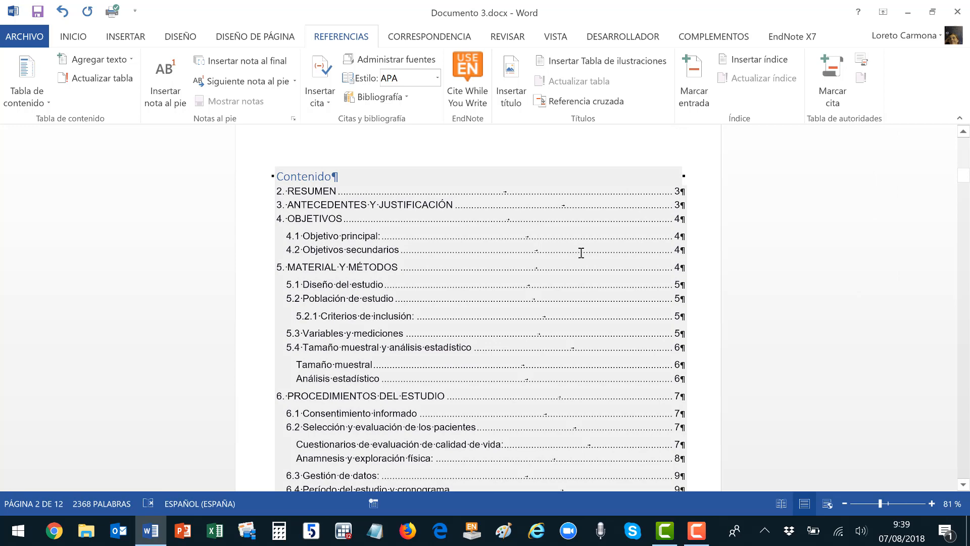
# Follow the 5.2.1 TOC link and give 5.2.2 Criterios de exclusión the Título 3 style.
pyautogui.scroll(-1, 581, 253)
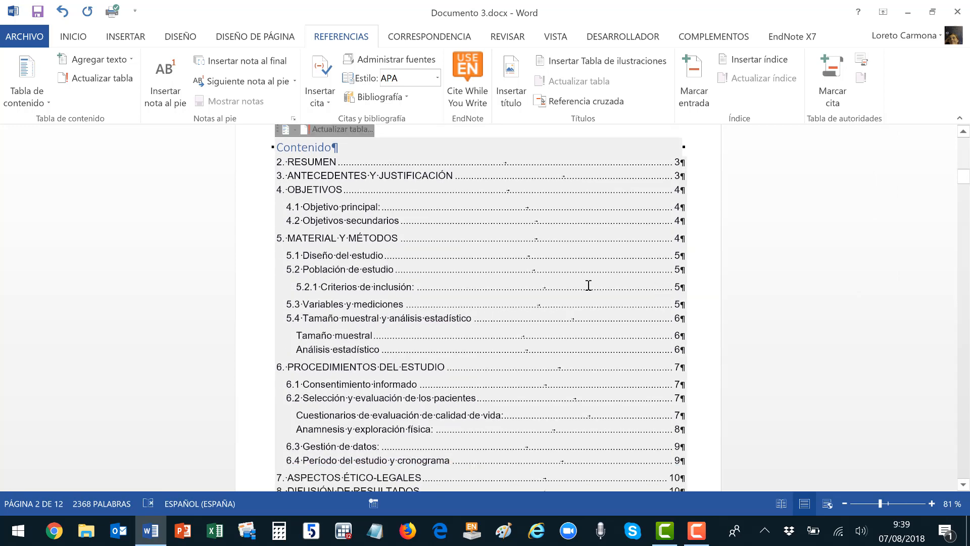
pyautogui.click(676, 291)
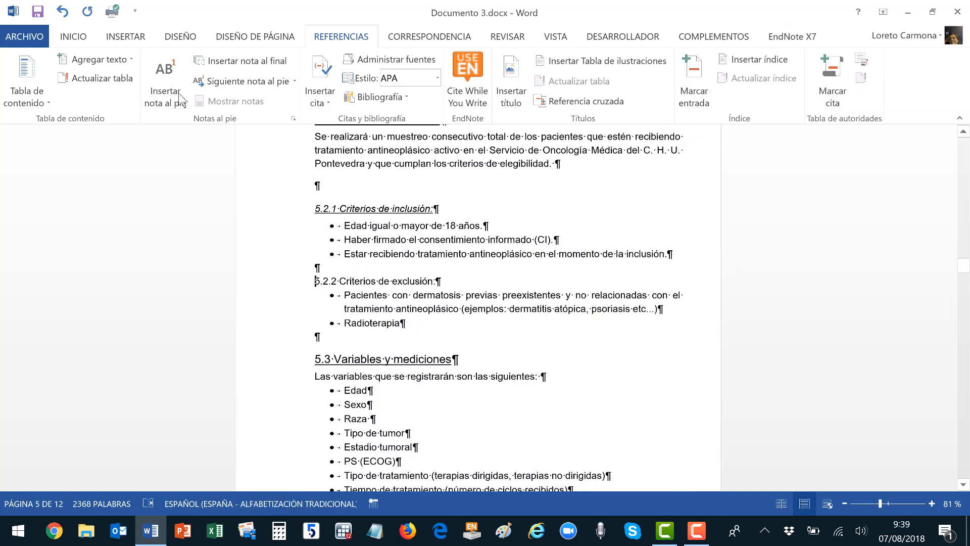
pyautogui.click(75, 37)
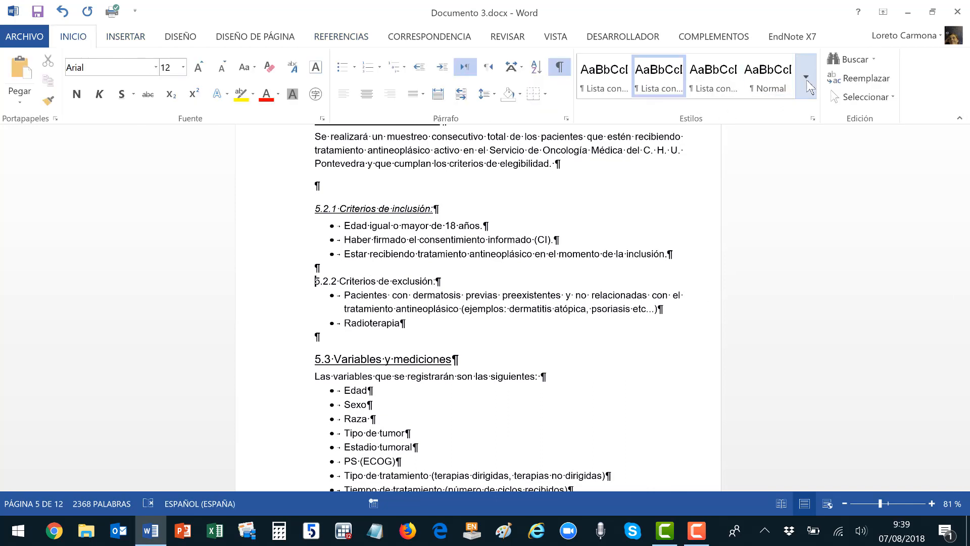
pyautogui.click(812, 83)
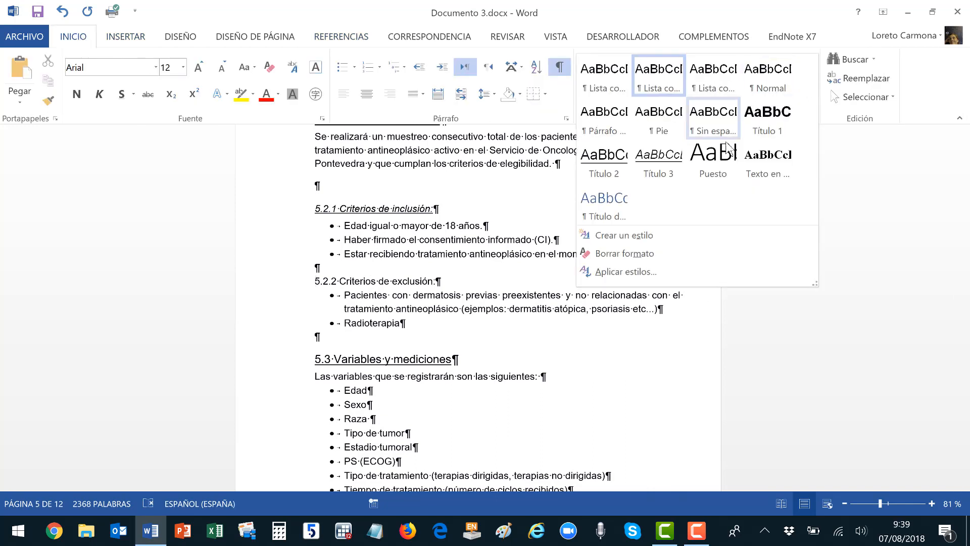
pyautogui.click(667, 167)
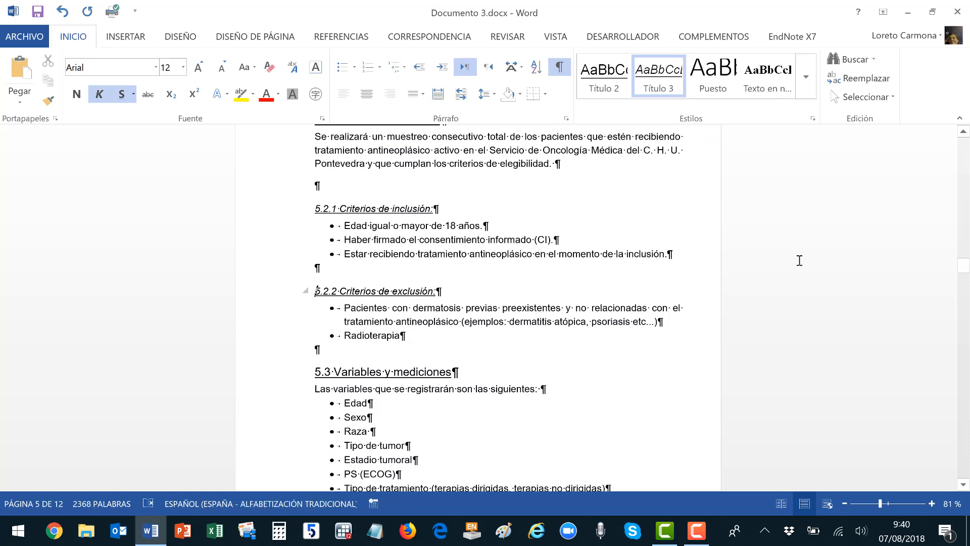
pyautogui.moveTo(963, 267); pyautogui.dragTo(858, 186)
pyautogui.click(530, 259)
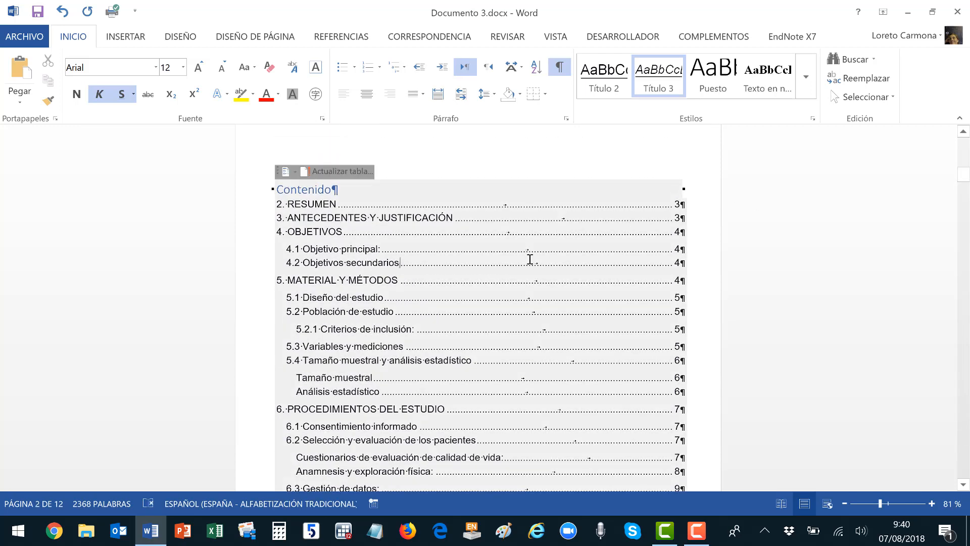
# Update the entire table of contents so it lists 5.2.2 Criterios de exclusión on page 5.
pyautogui.rightClick(529, 258)
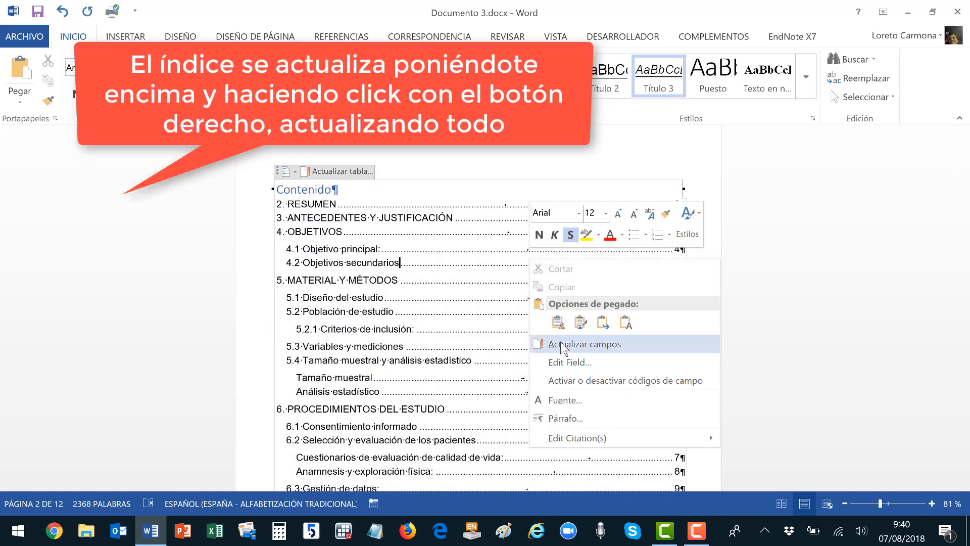
pyautogui.click(559, 345)
pyautogui.click(465, 264)
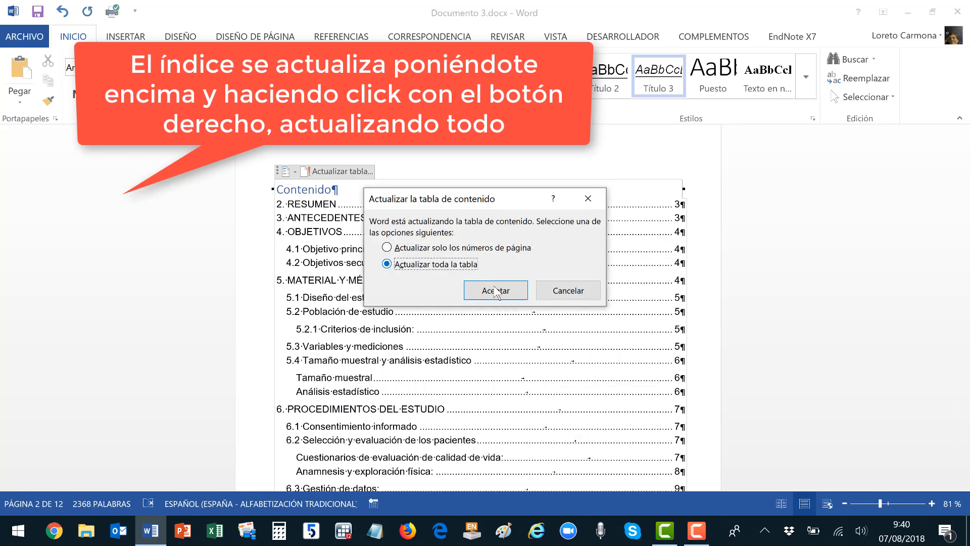
pyautogui.click(494, 290)
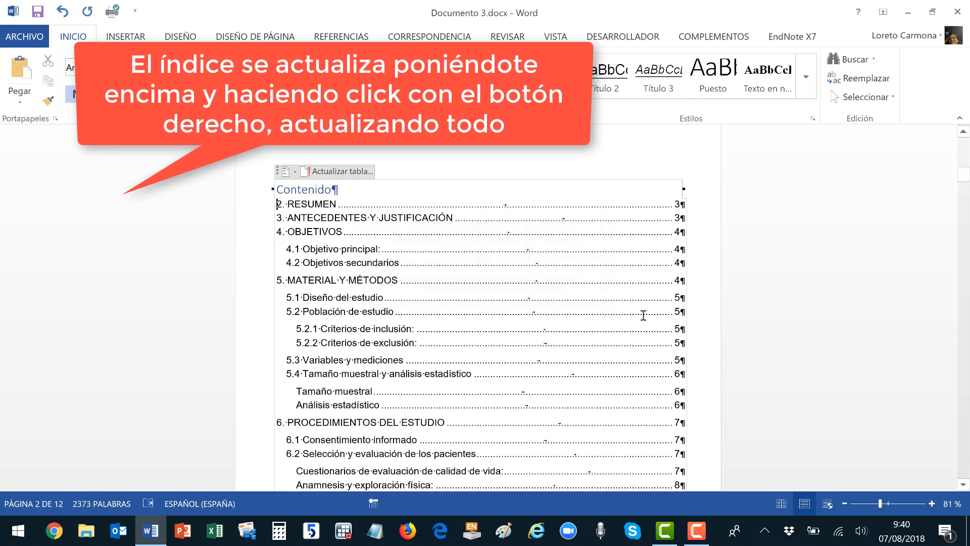
pyautogui.scroll(-3, 644, 315)
pyautogui.scroll(-1, 643, 315)
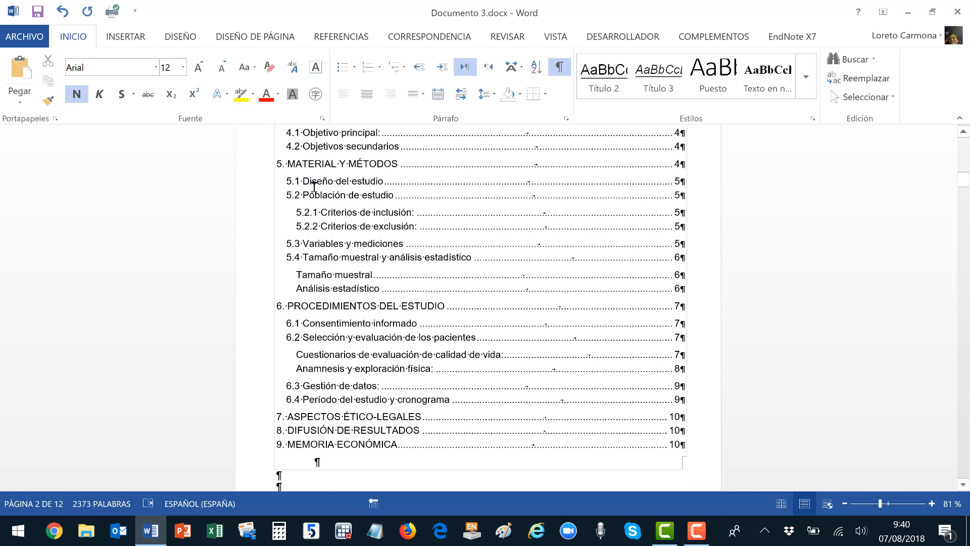
pyautogui.scroll(3, 429, 222)
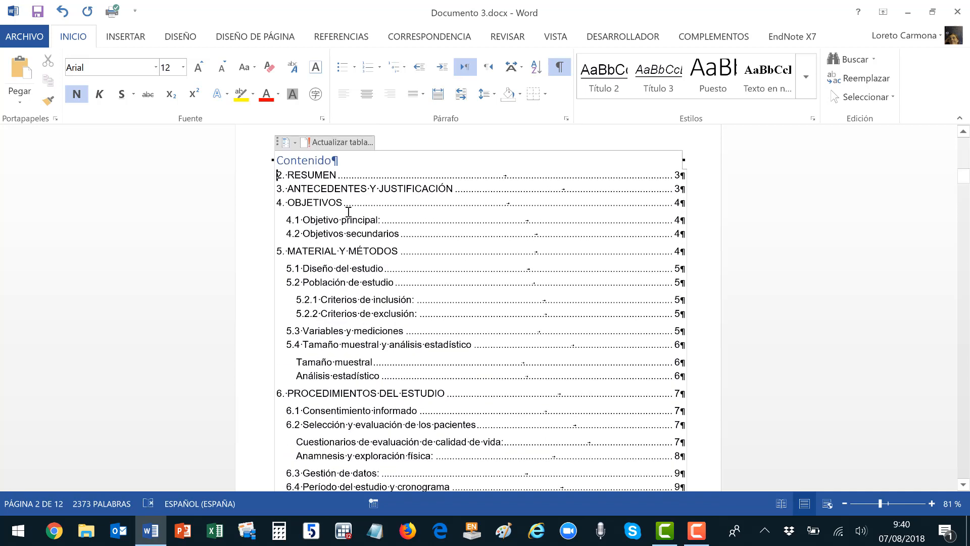
pyautogui.rightClick(545, 214)
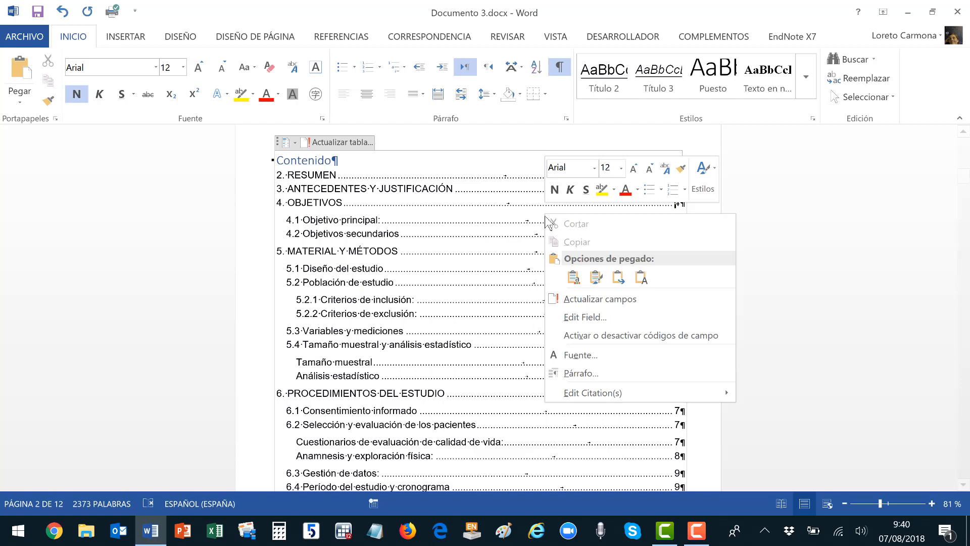
pyautogui.click(585, 302)
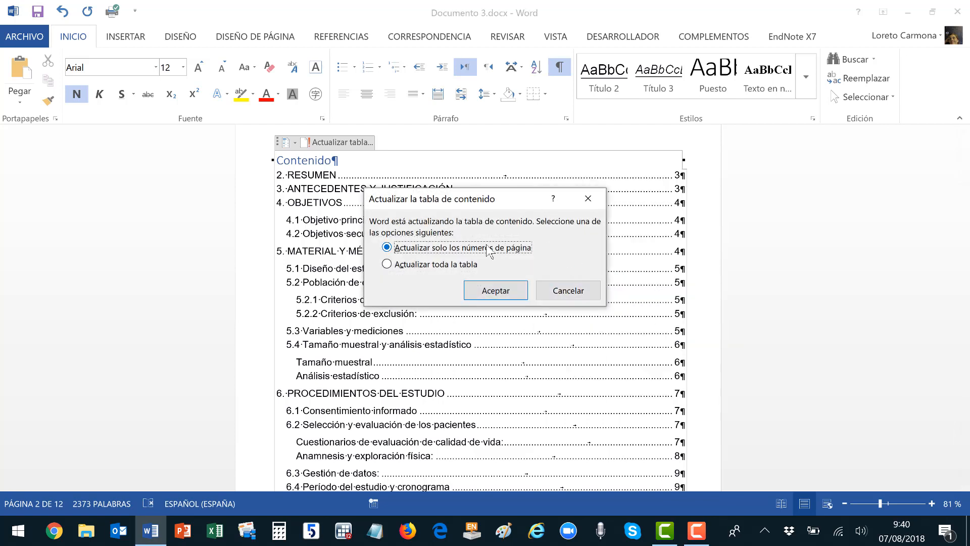
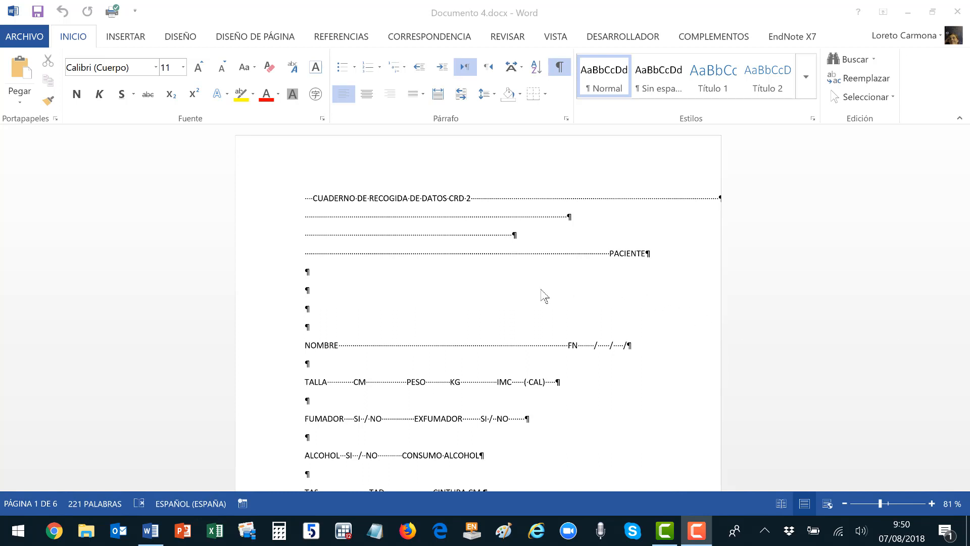
# Enable the Desarrollador tab via Archivo > Opciones > Personalizar cinta de opciones.
pyautogui.scroll(-1, 541, 294)
pyautogui.scroll(-4, 541, 295)
pyautogui.scroll(5, 541, 294)
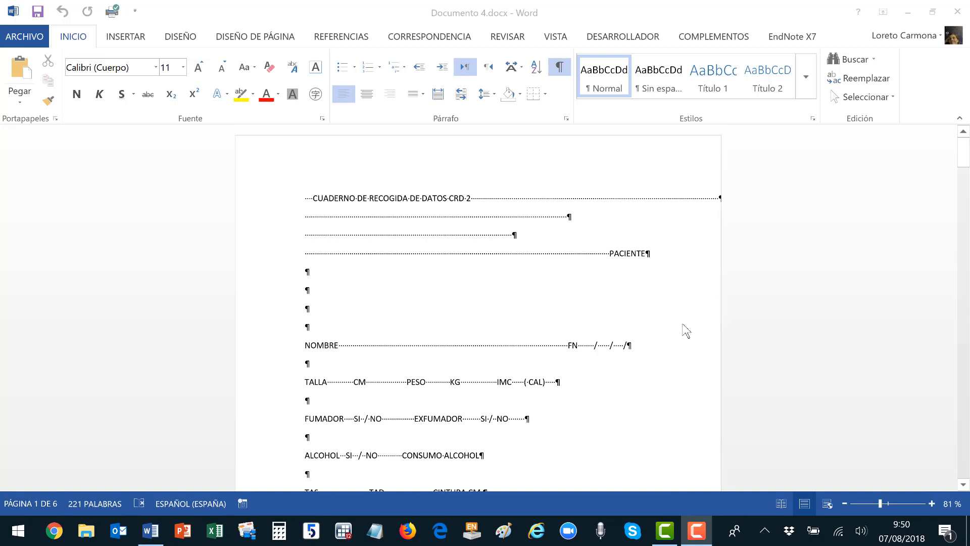
pyautogui.click(625, 39)
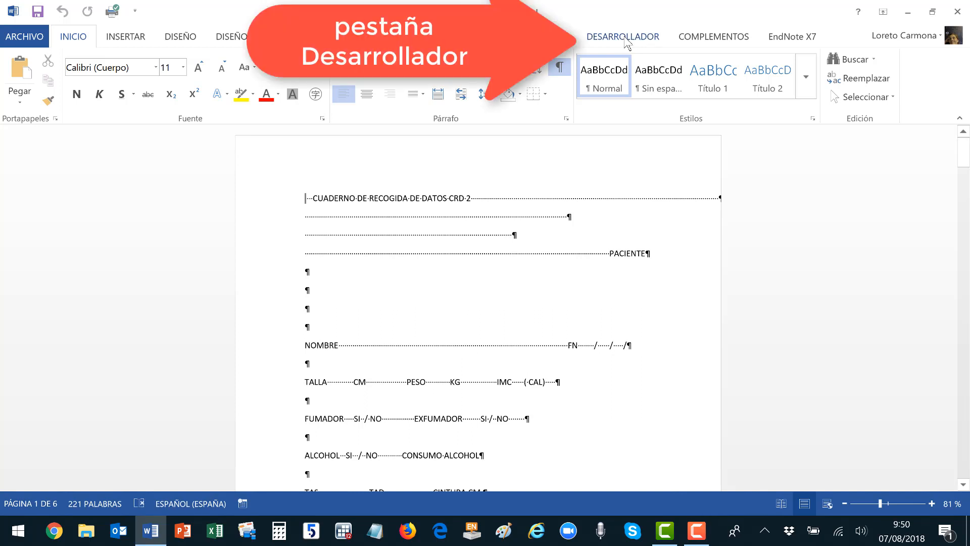
pyautogui.click(625, 39)
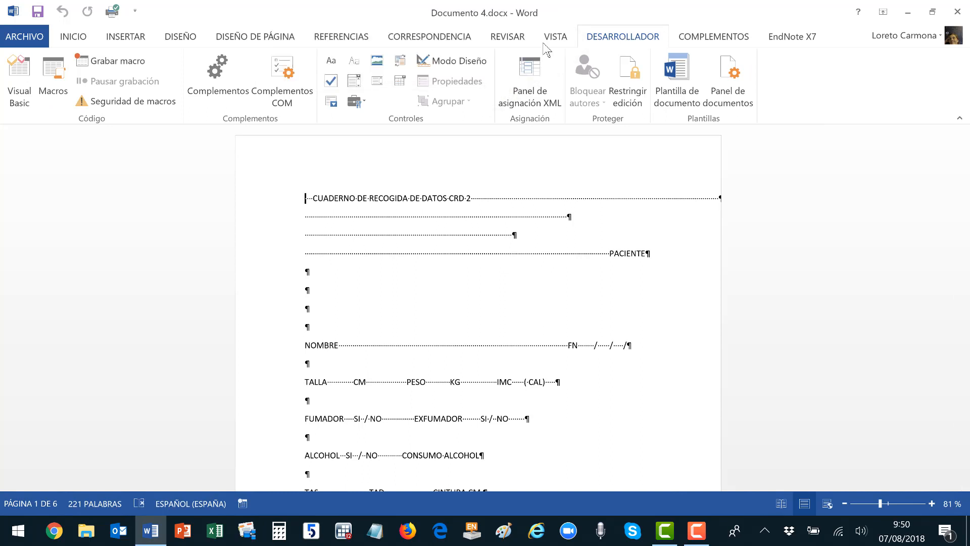
pyautogui.click(29, 36)
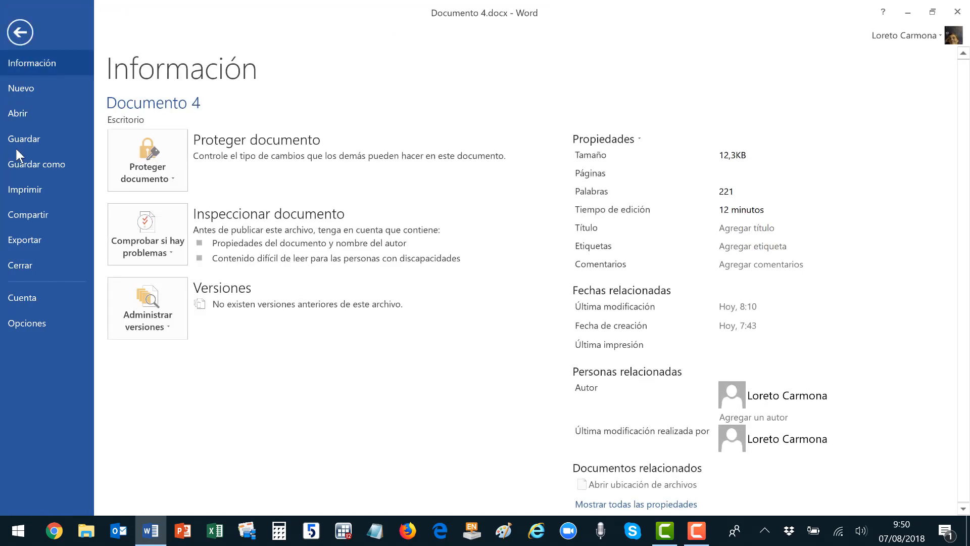
pyautogui.click(20, 323)
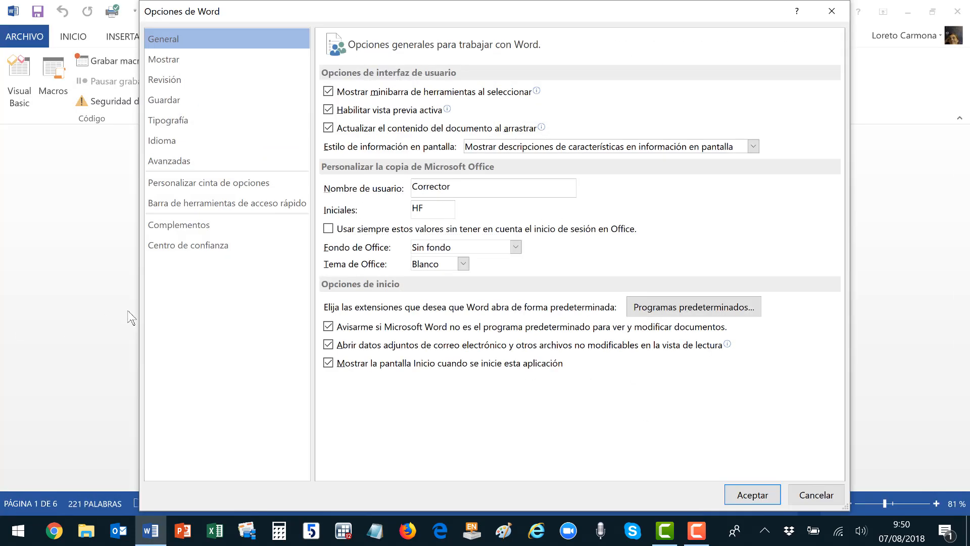
pyautogui.click(202, 189)
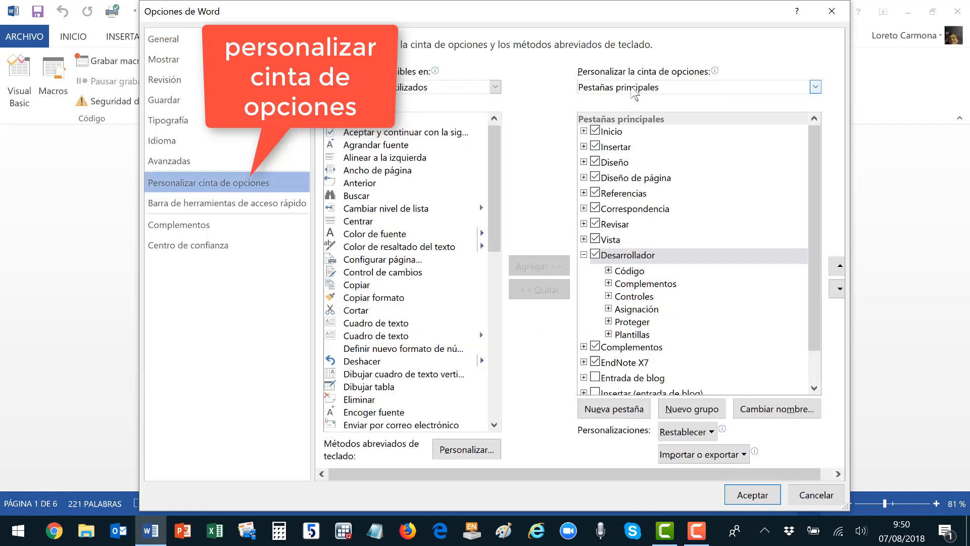
pyautogui.click(596, 255)
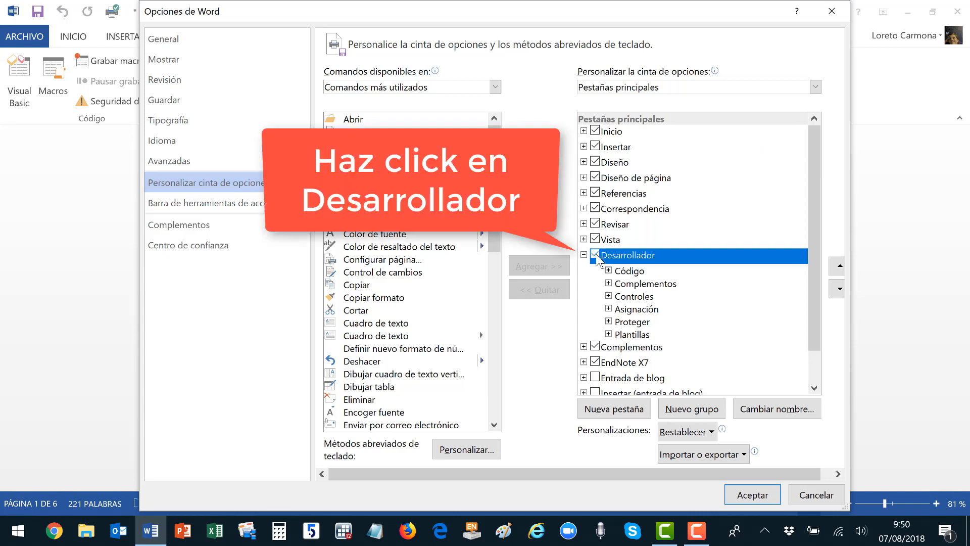
pyautogui.click(753, 495)
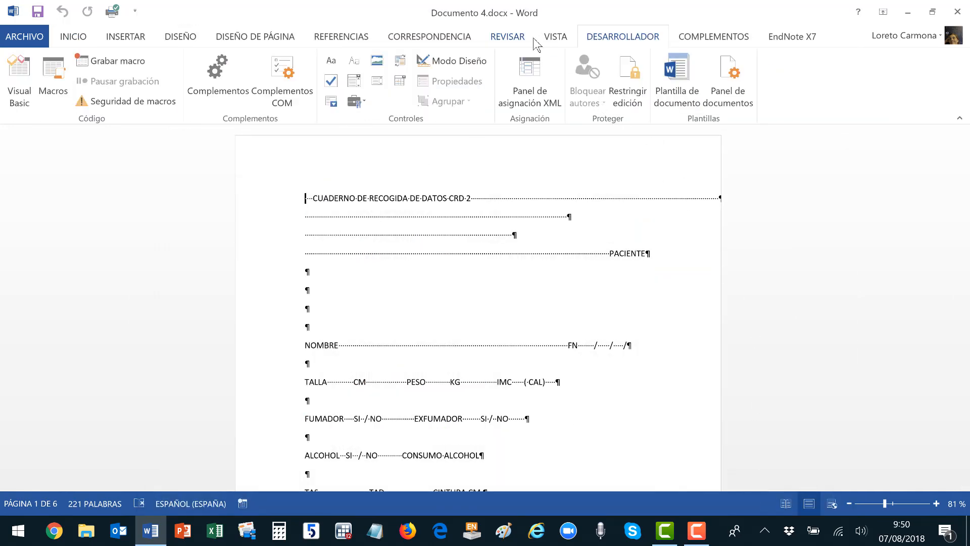
# Reach the same ribbon customisation settings by right-clicking the ribbon, then cancel.
pyautogui.rightClick(535, 45)
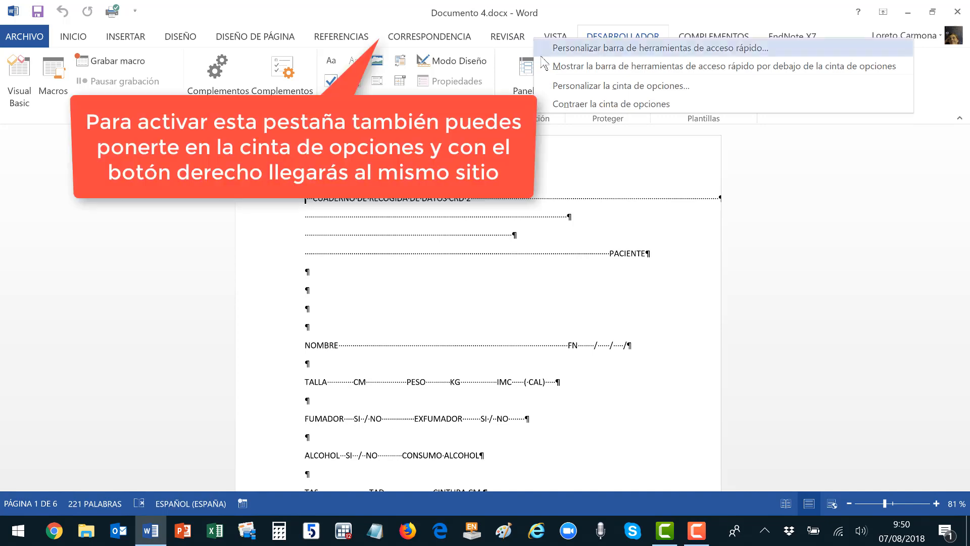
pyautogui.click(562, 87)
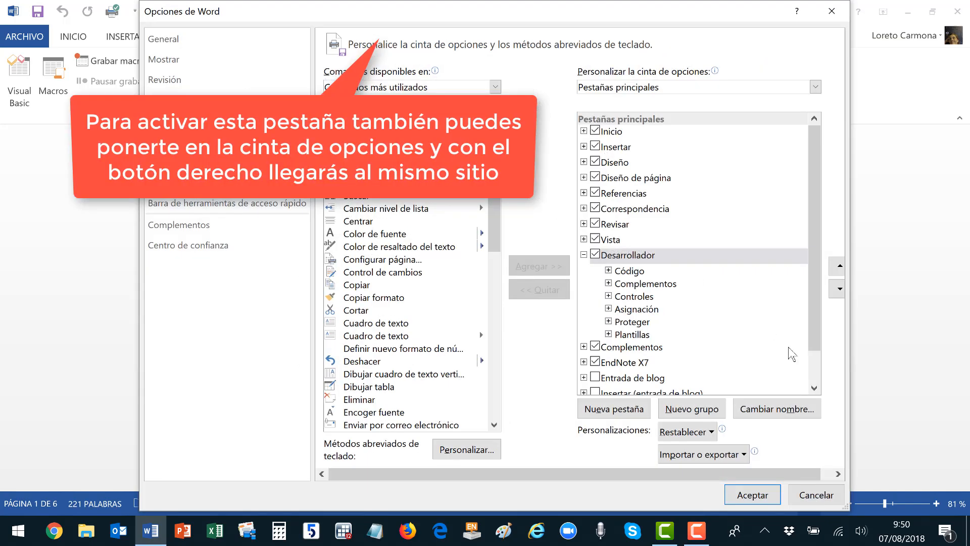
pyautogui.click(816, 494)
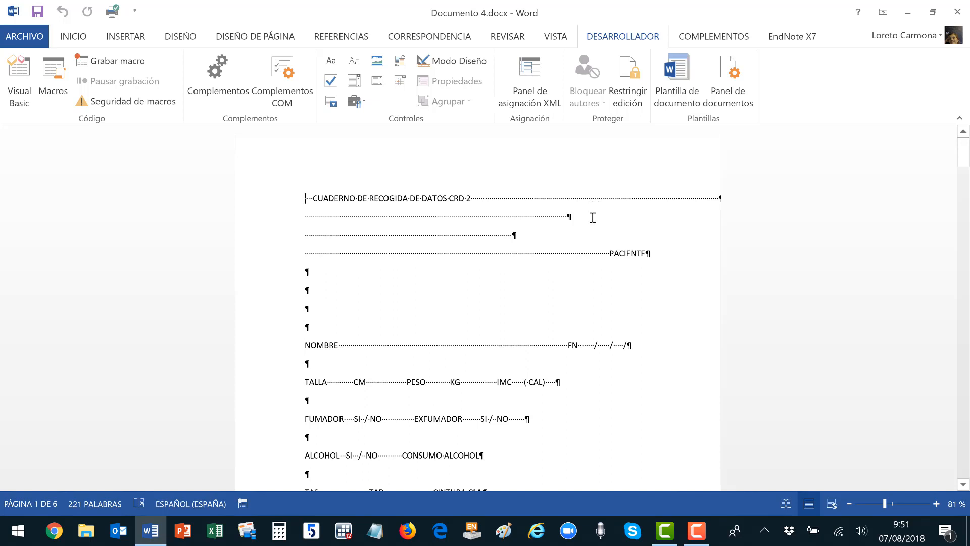
# Remove the leading spaces, the '2' and the dotted leader lines around the CRD title.
pyautogui.press('Delete')
pyautogui.press('Delete')
pyautogui.press('Delete')
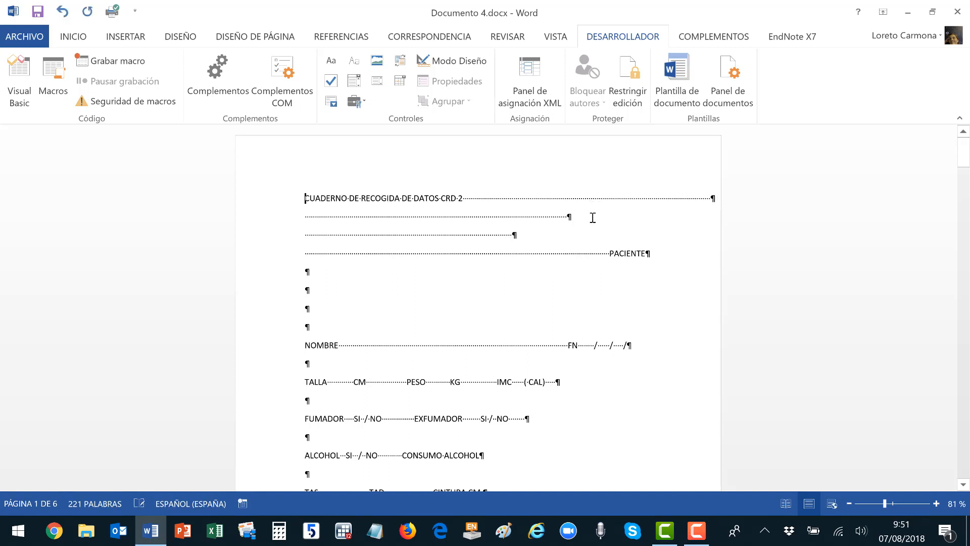
pyautogui.moveTo(463, 197); pyautogui.dragTo(714, 190)
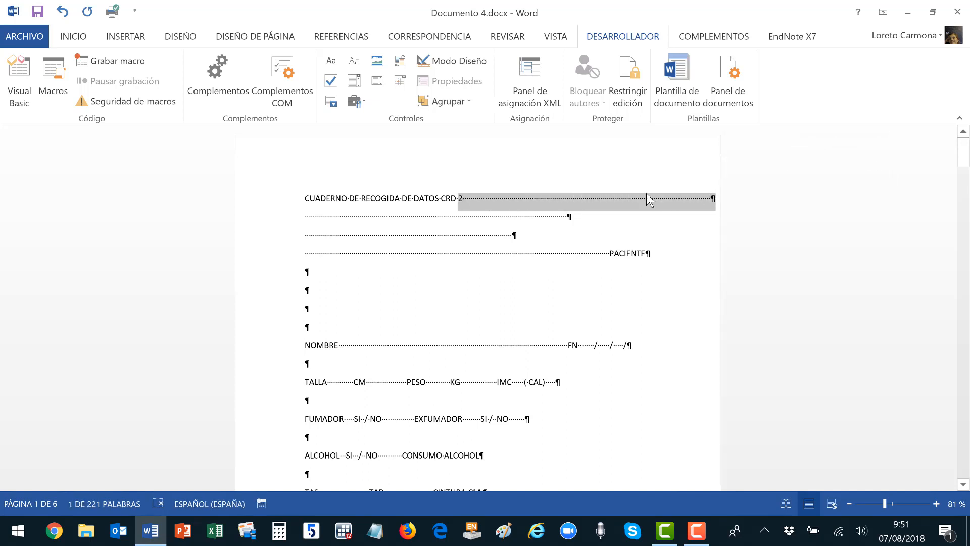
pyautogui.press('Delete')
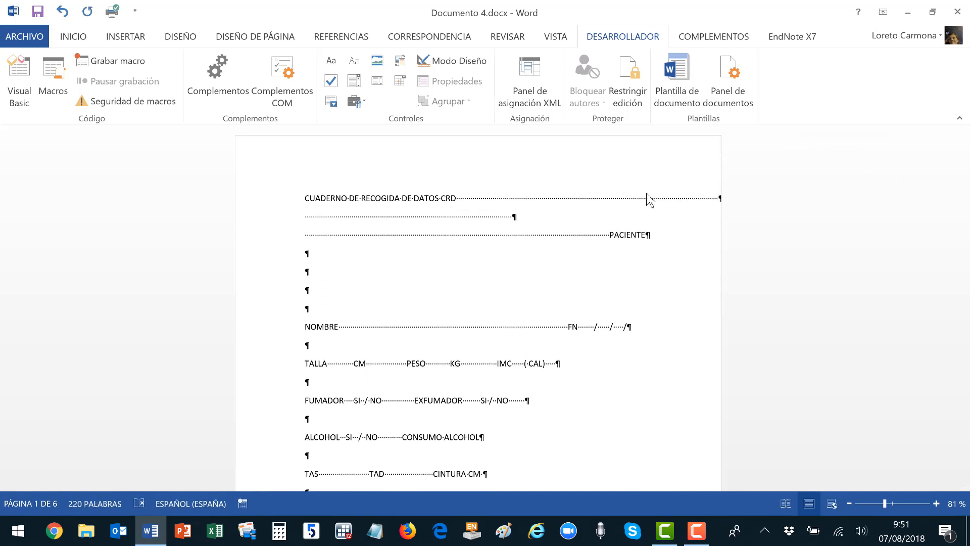
pyautogui.press('Return')
pyautogui.hotkey('shift', 'Down')
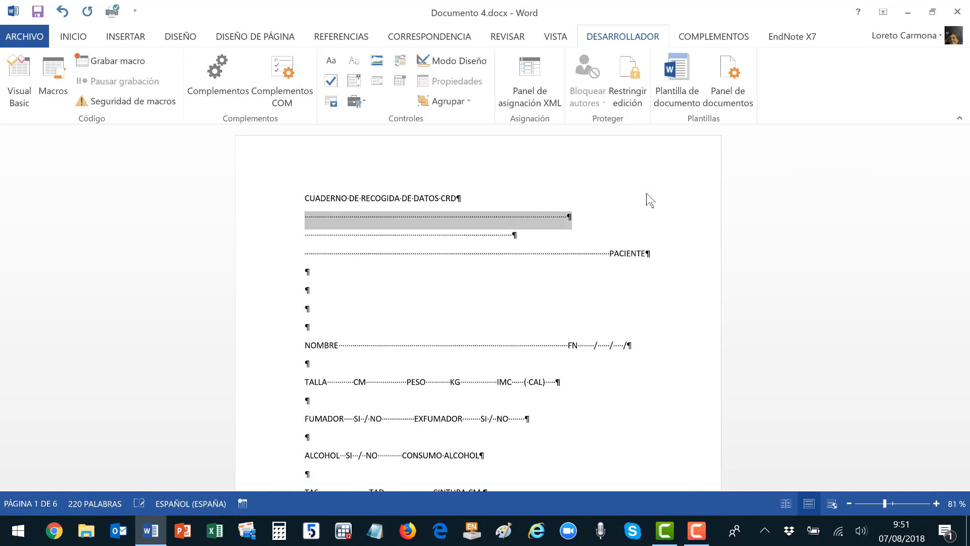
pyautogui.hotkey('shift', 'Down')
pyautogui.hotkey('ctrl', 'shift', 'Right')
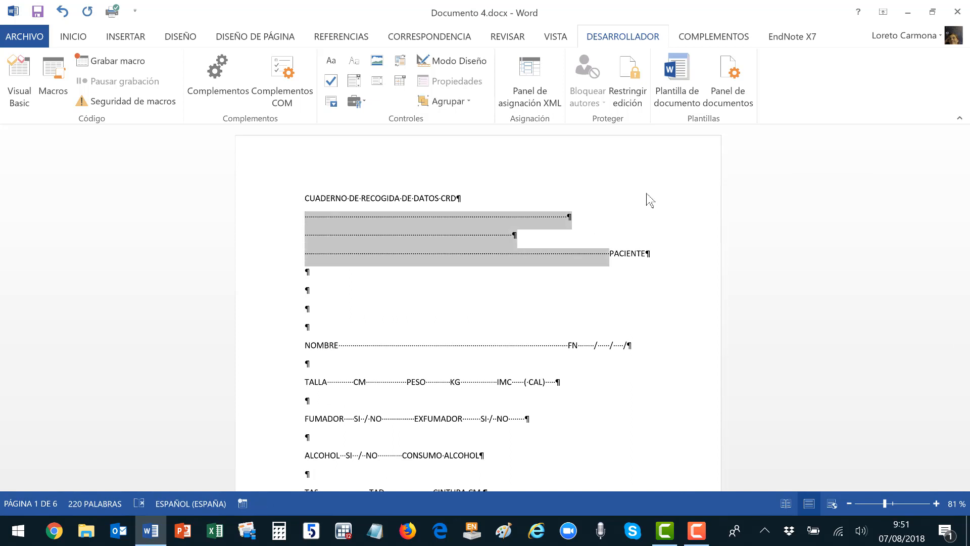
pyautogui.press('Delete')
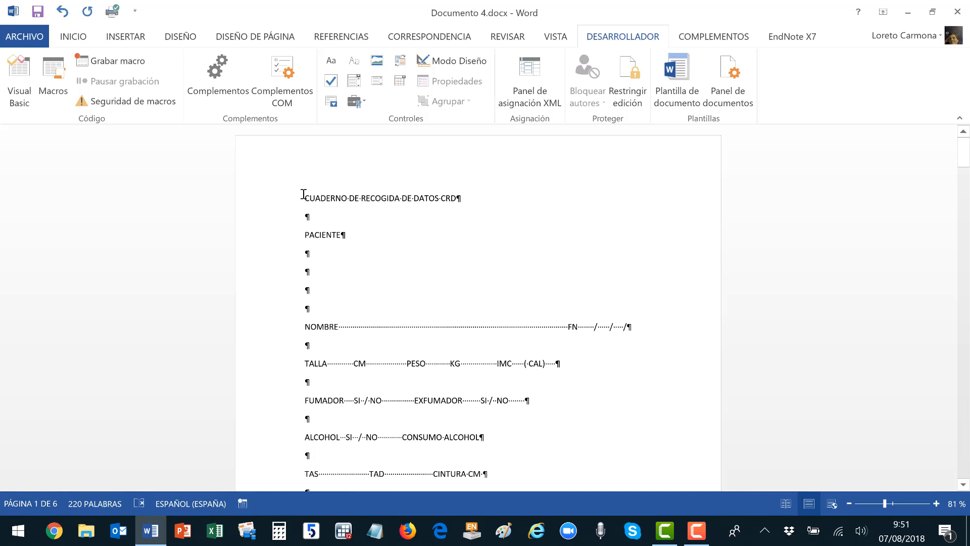
# Shrink the title to 16 pt and update the Puesto style to match it.
pyautogui.click(73, 37)
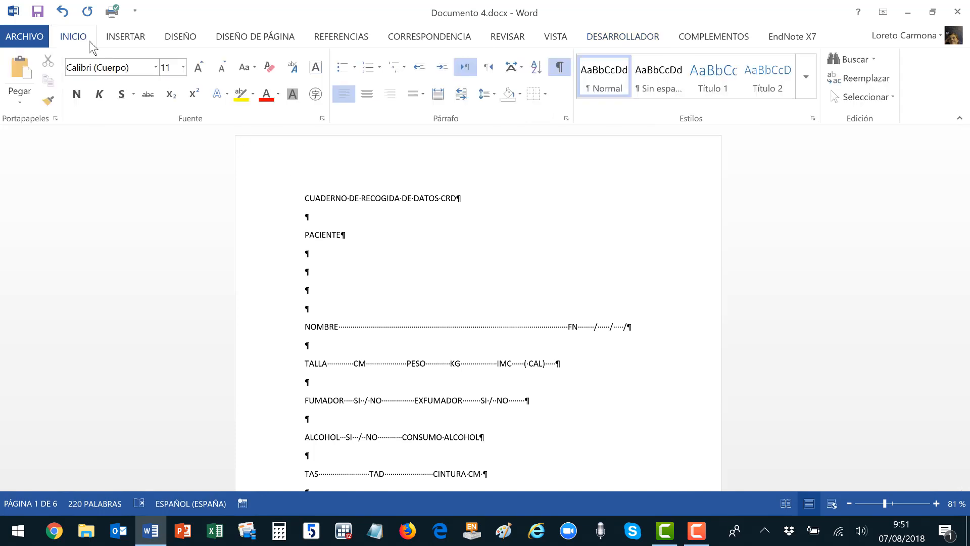
pyautogui.click(806, 83)
pyautogui.press('Escape')
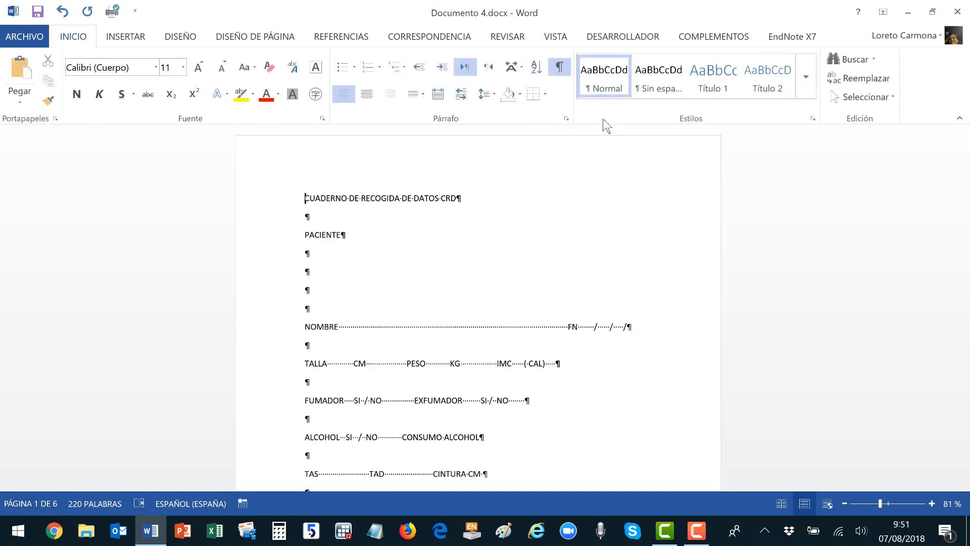
pyautogui.moveTo(347, 234); pyautogui.dragTo(296, 205)
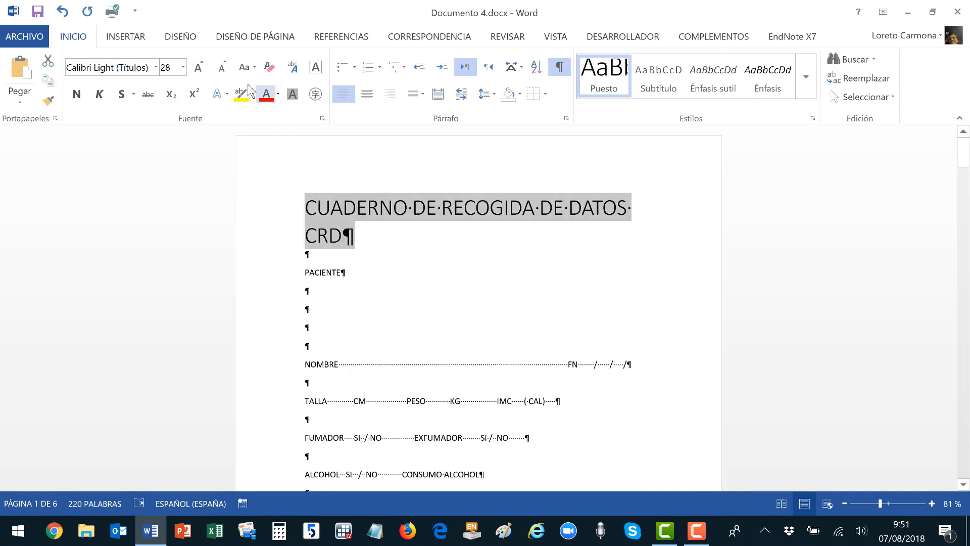
pyautogui.click(221, 67)
pyautogui.click(221, 67)
pyautogui.click(221, 67)
pyautogui.click(221, 67)
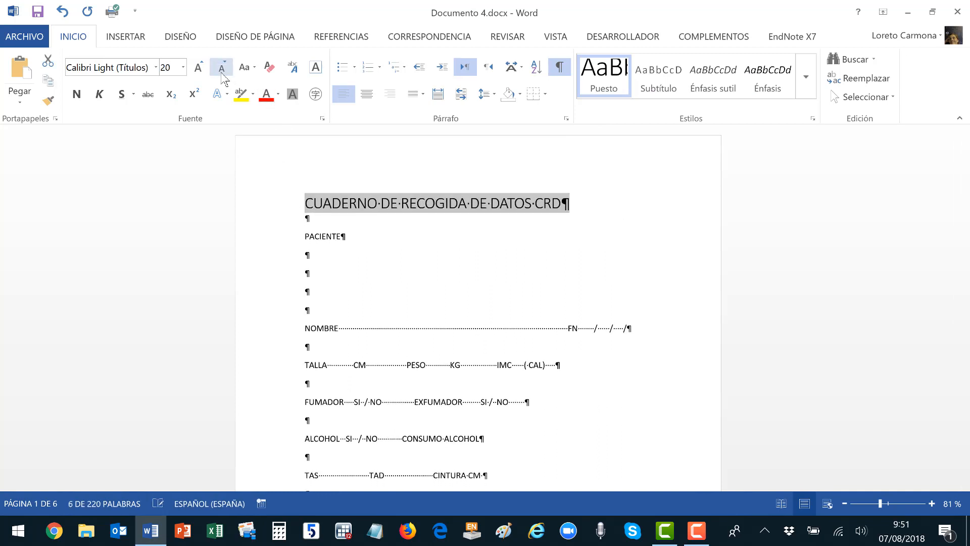
pyautogui.click(222, 67)
pyautogui.click(221, 67)
pyautogui.rightClick(611, 68)
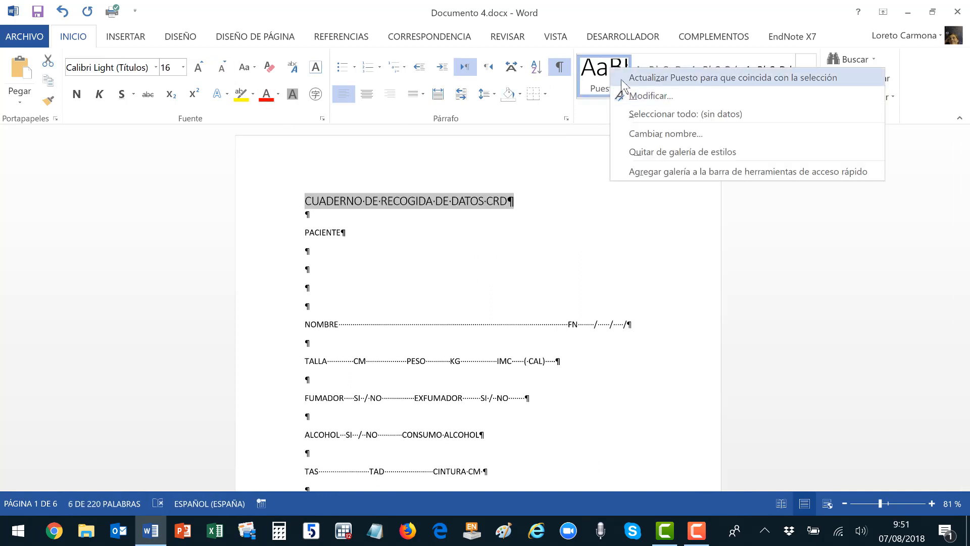
pyautogui.click(622, 80)
pyautogui.click(412, 231)
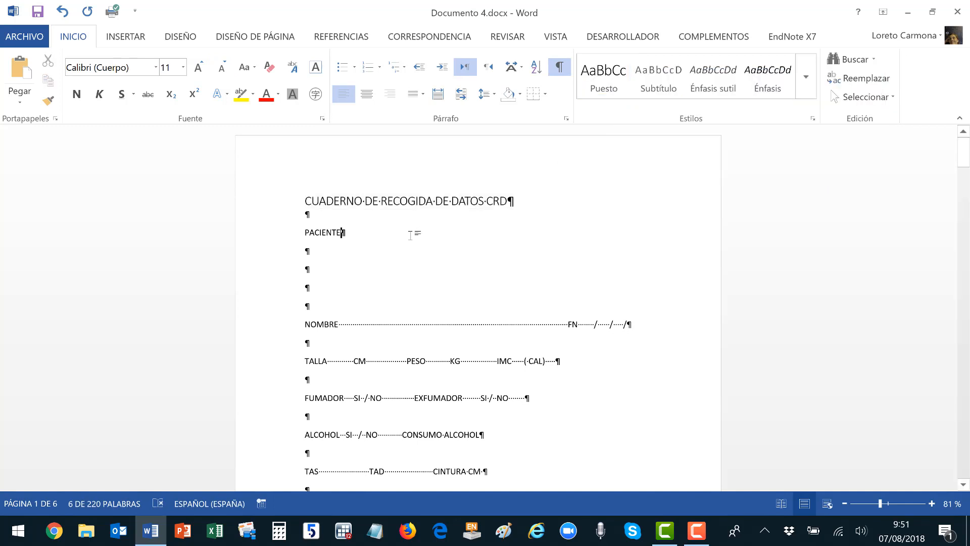
pyautogui.click(306, 252)
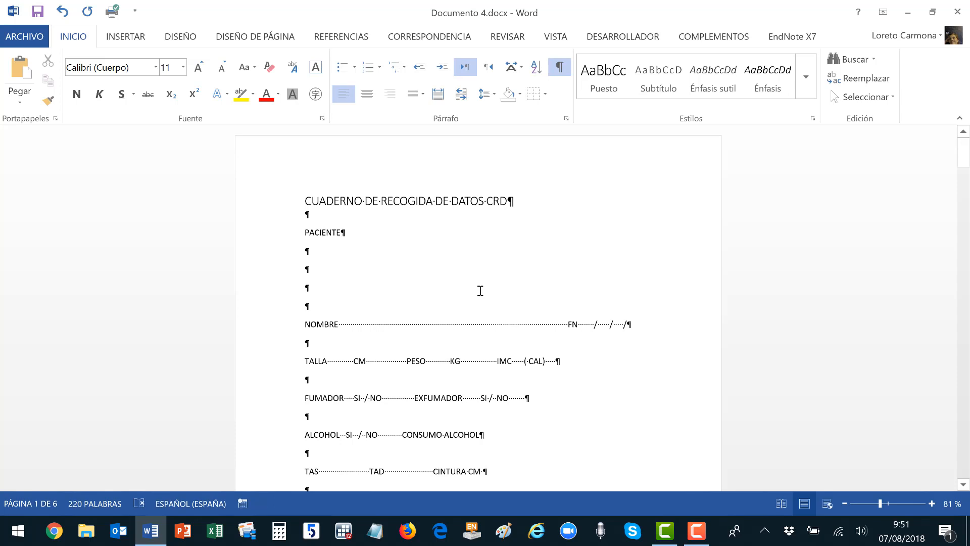
# Delete the blank paragraphs and the NOMBRE and PACIENTE lines.
pyautogui.press('Delete')
pyautogui.press('Delete')
pyautogui.press('Delete')
pyautogui.press('Delete')
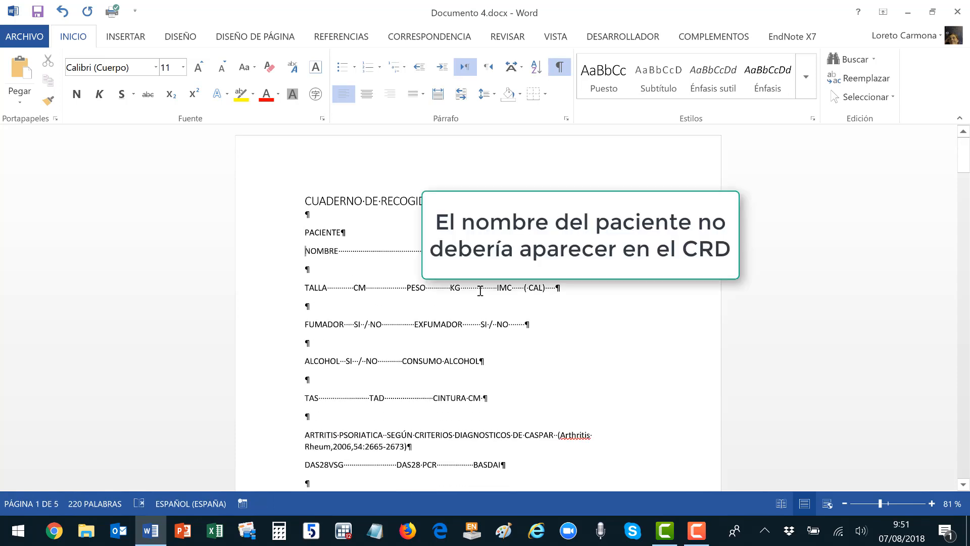
pyautogui.hotkey('shift', 'Down')
pyautogui.press('Delete')
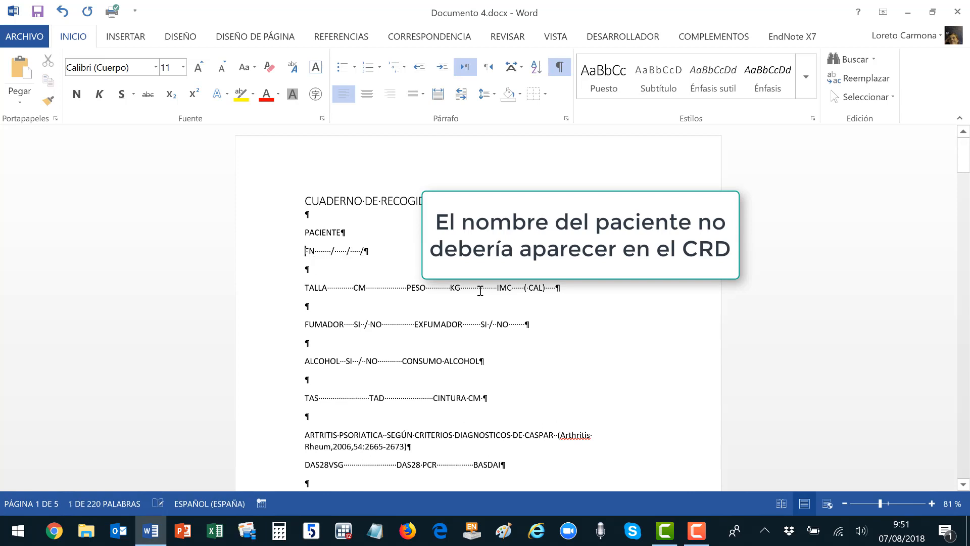
pyautogui.hotkey('shift', 'Down')
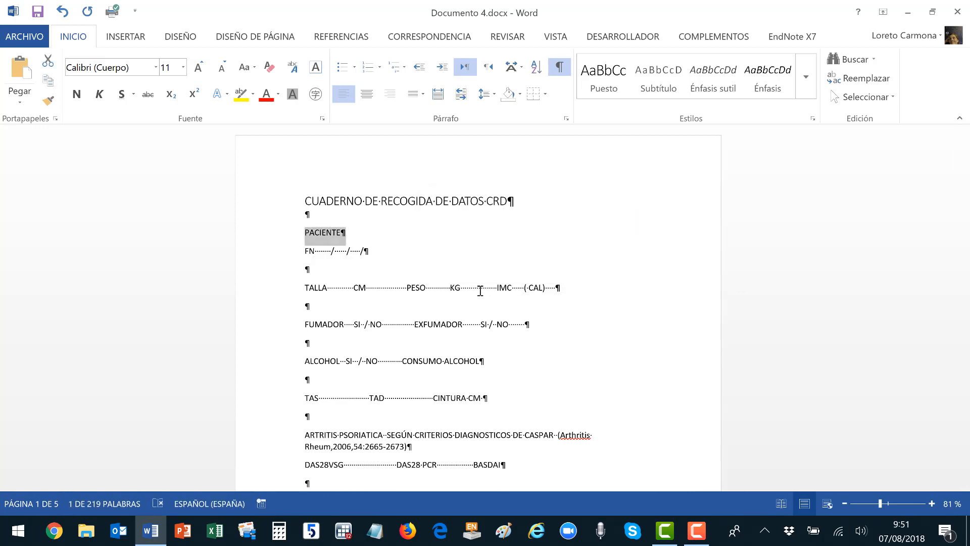
pyautogui.press('Delete')
# Add an 'Identificación:' label line above the FN date line.
pyautogui.press('Return')
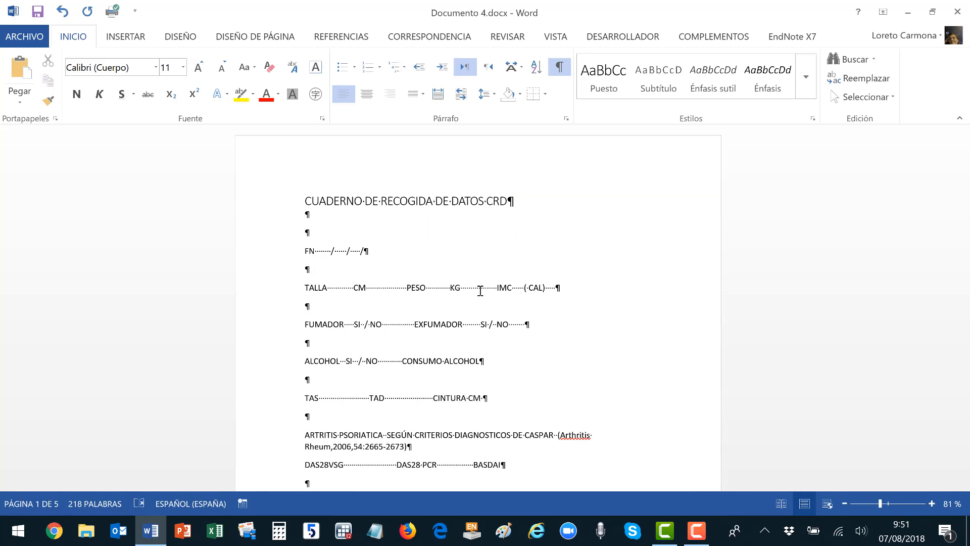
pyautogui.write('identificación')
pyautogui.press('BackSpace')
pyautogui.write(':')
pyautogui.click(633, 37)
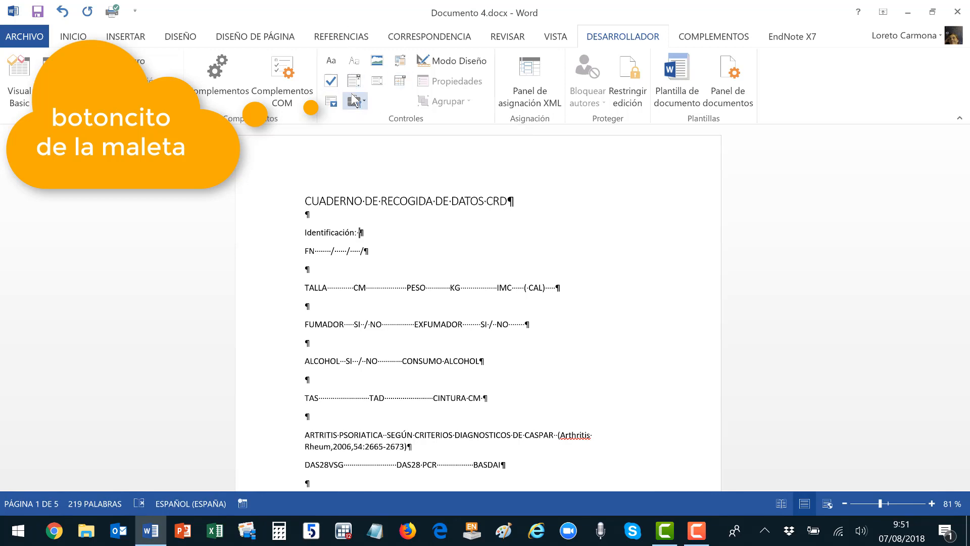
# Insert a legacy text form field after Identificación:.
pyautogui.click(357, 102)
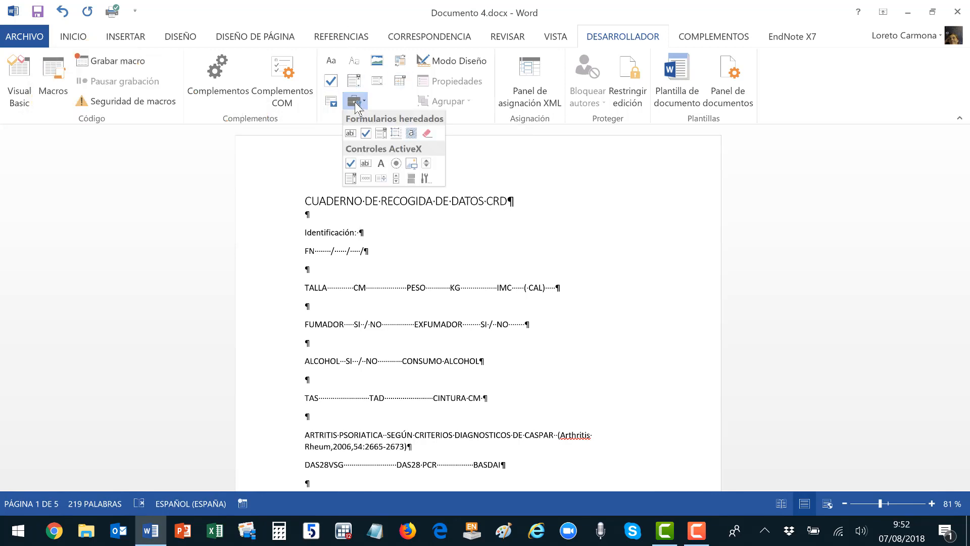
pyautogui.click(350, 133)
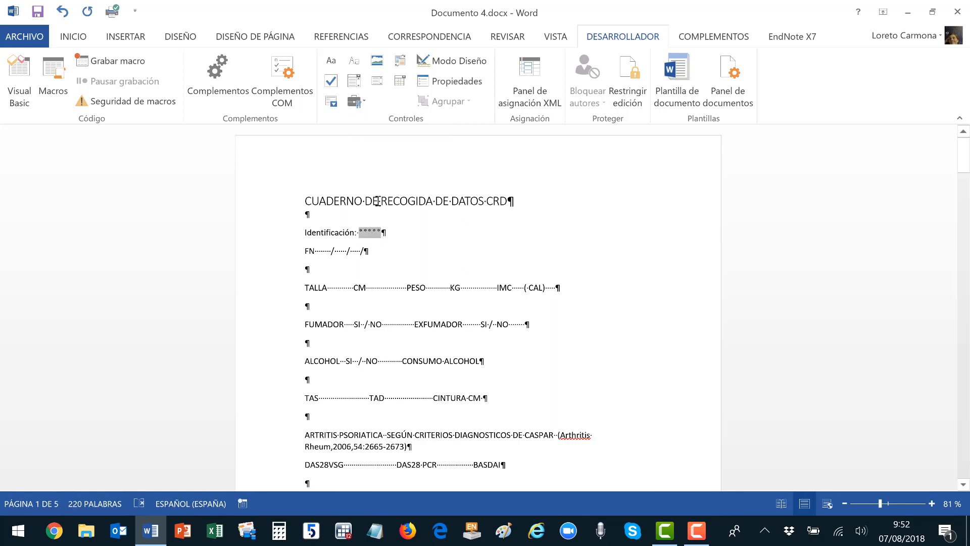
pyautogui.rightClick(369, 232)
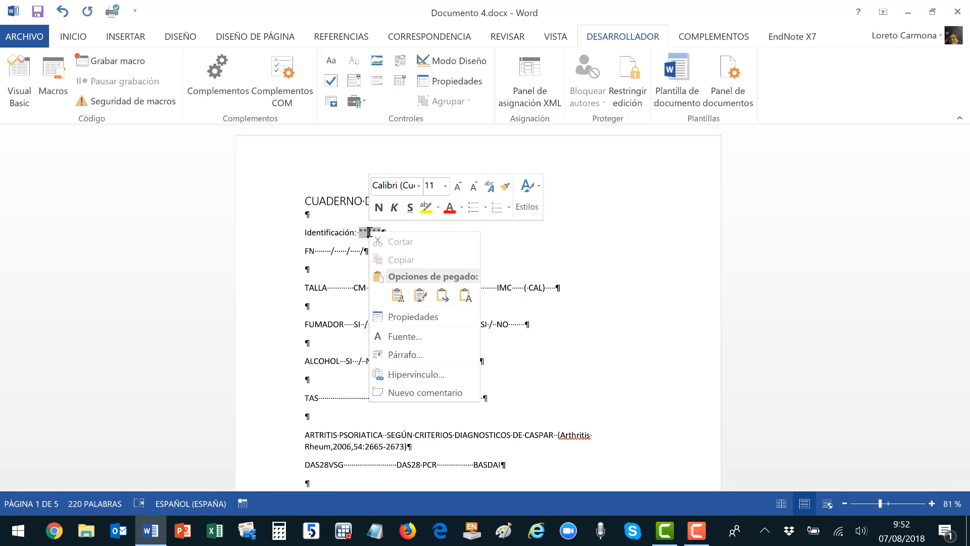
pyautogui.click(535, 227)
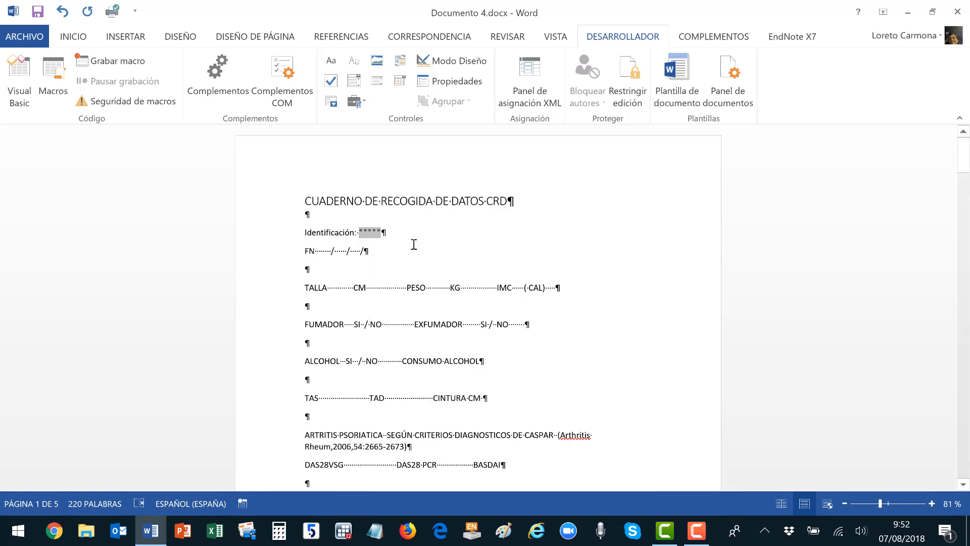
# Relabel the FN line as 'Fecha de nacimiento:'.
pyautogui.click(305, 252)
pyautogui.write('Fecha de')
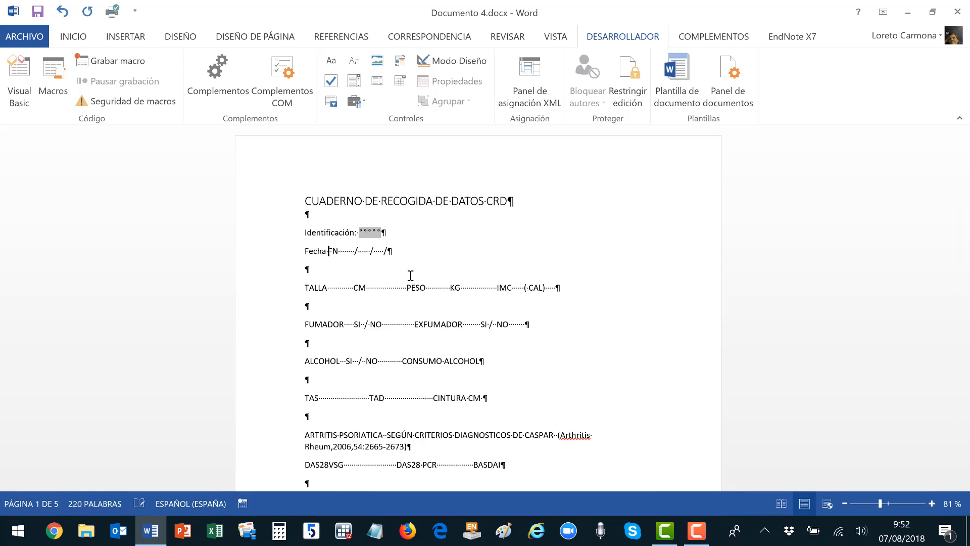
pyautogui.write(' nacimiento')
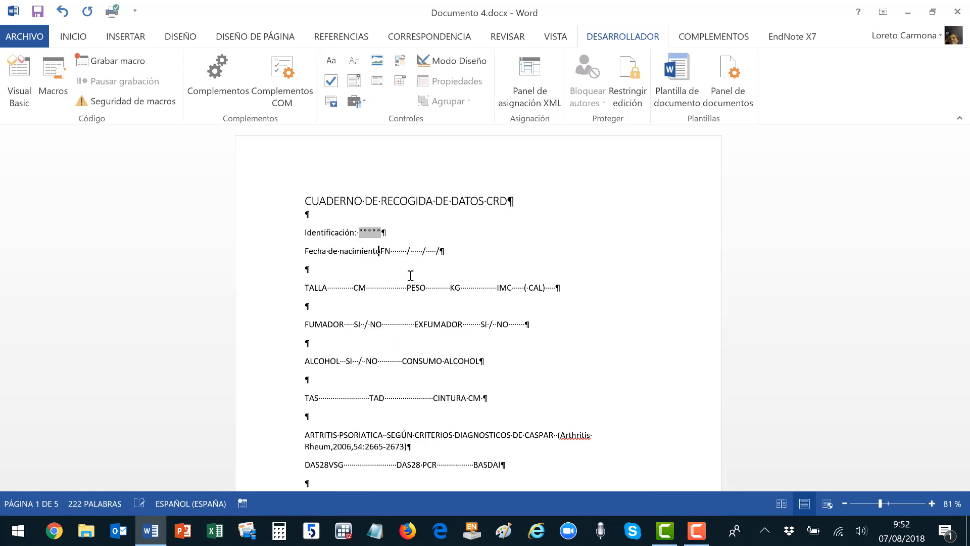
pyautogui.press('BackSpace')
pyautogui.write(':')
pyautogui.press('Right')
pyautogui.hotkey('ctrl', 'shift', 'Right')
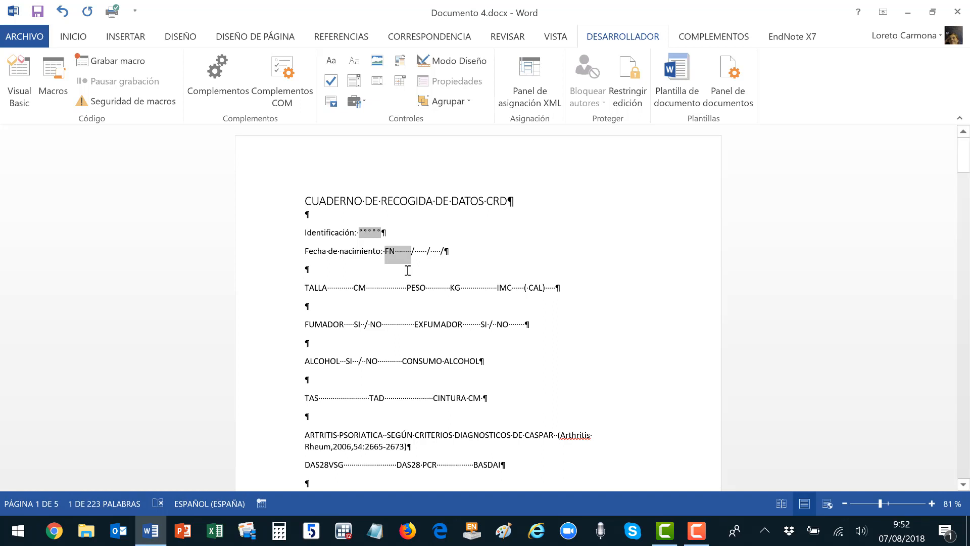
# Insert text form fields for day, month and year on the Fecha de nacimiento line.
pyautogui.click(353, 103)
pyautogui.click(354, 132)
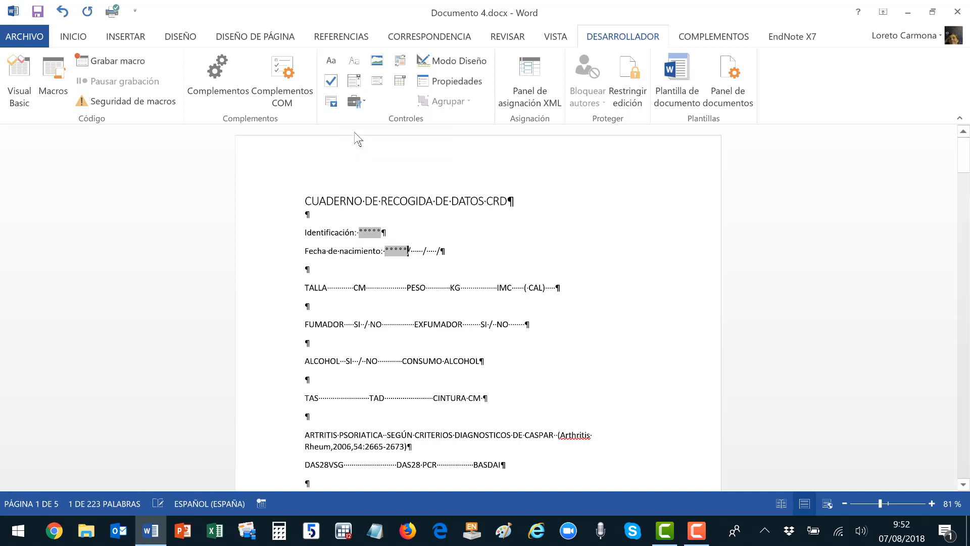
pyautogui.press('Right')
pyautogui.hotkey('ctrl', 'shift', 'Right')
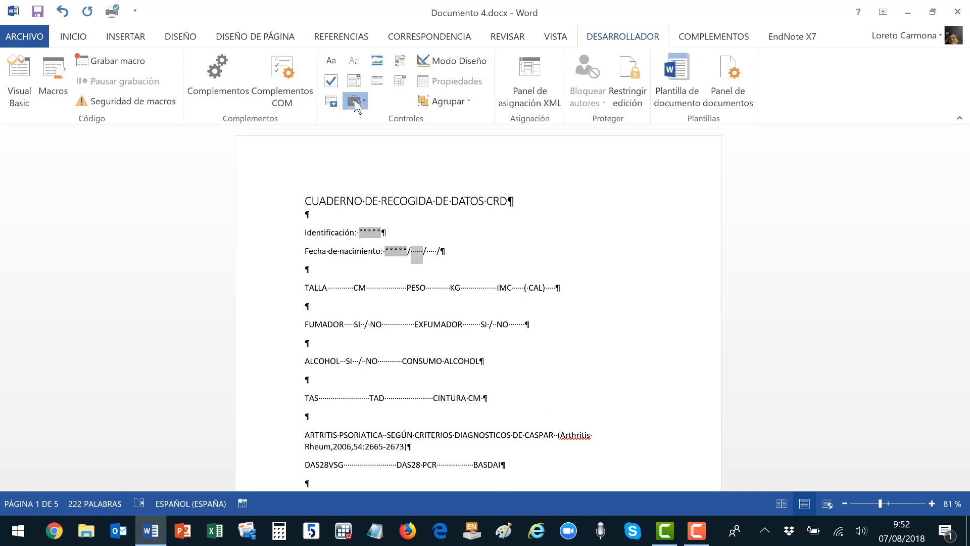
pyautogui.click(354, 101)
pyautogui.click(352, 135)
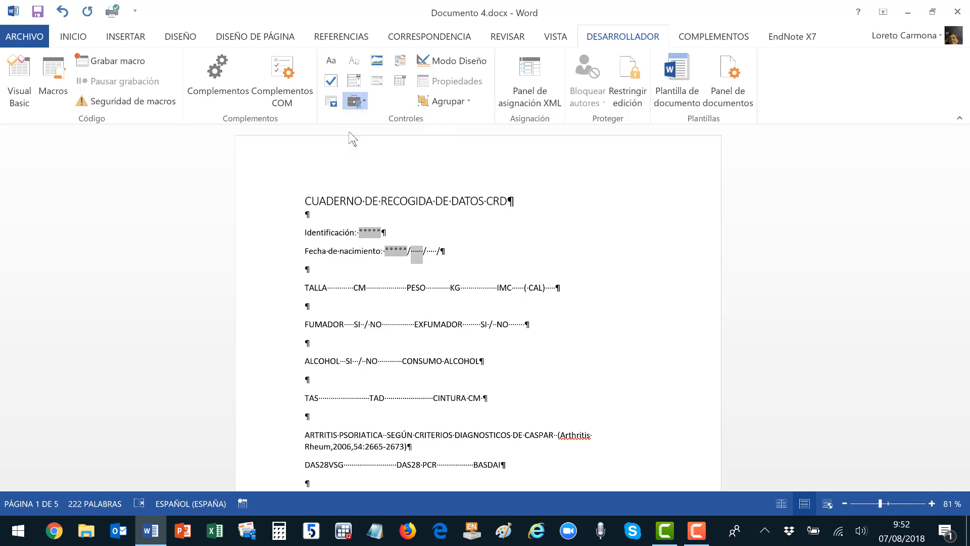
pyautogui.click(439, 251)
pyautogui.press('Left')
pyautogui.hotkey('ctrl', 'shift', 'Right')
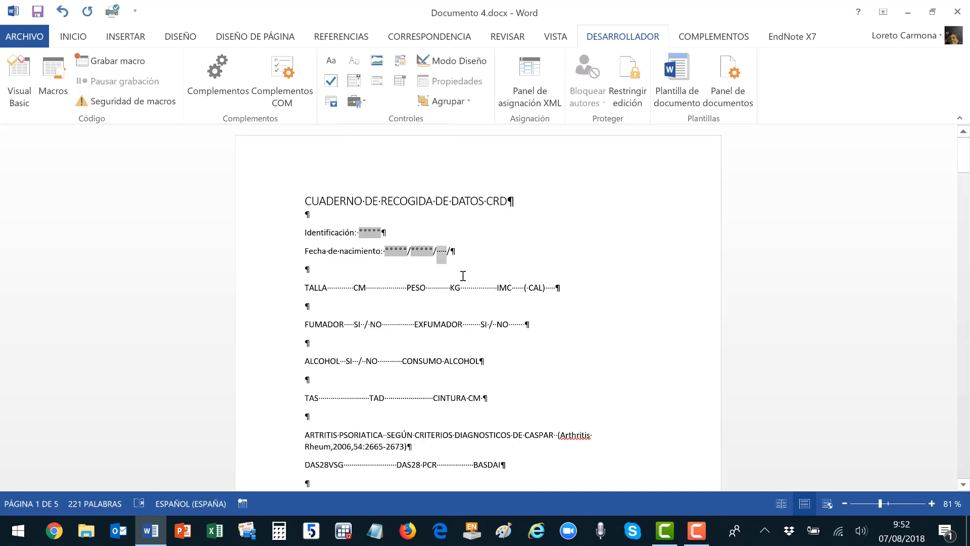
pyautogui.click(354, 101)
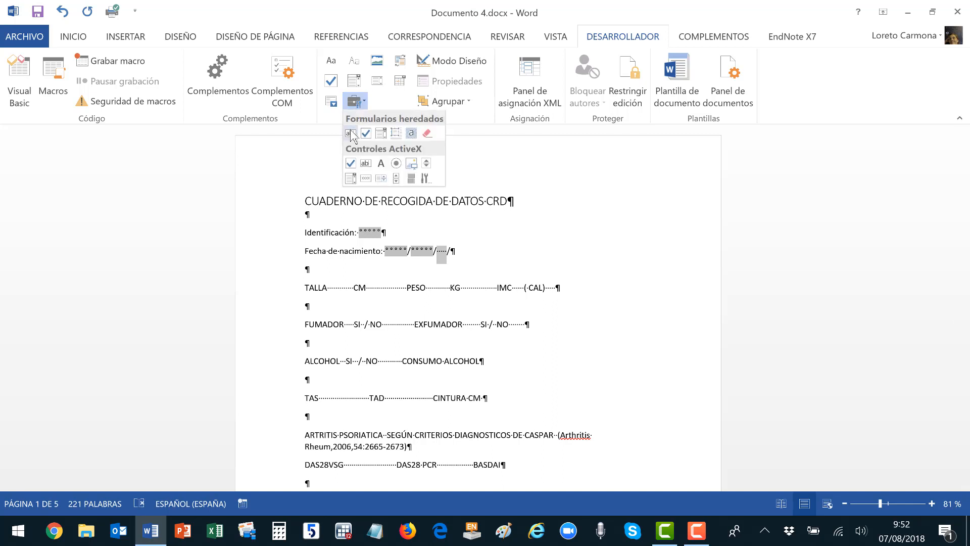
pyautogui.click(350, 134)
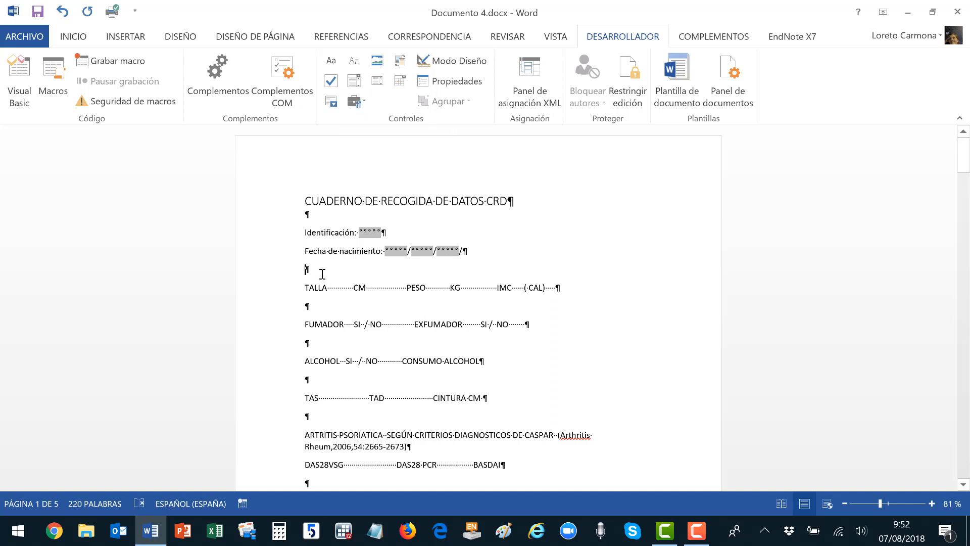
pyautogui.press('BackSpace')
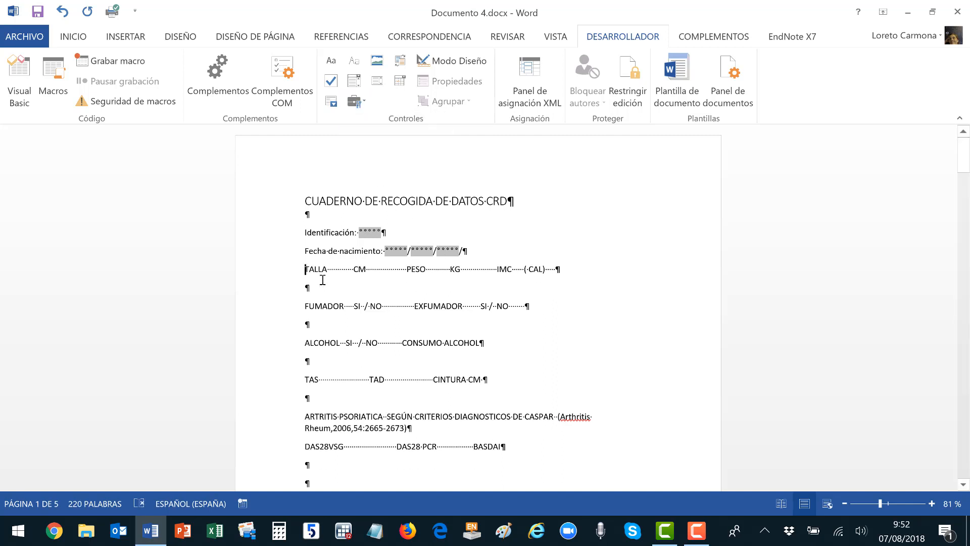
pyautogui.press('Return')
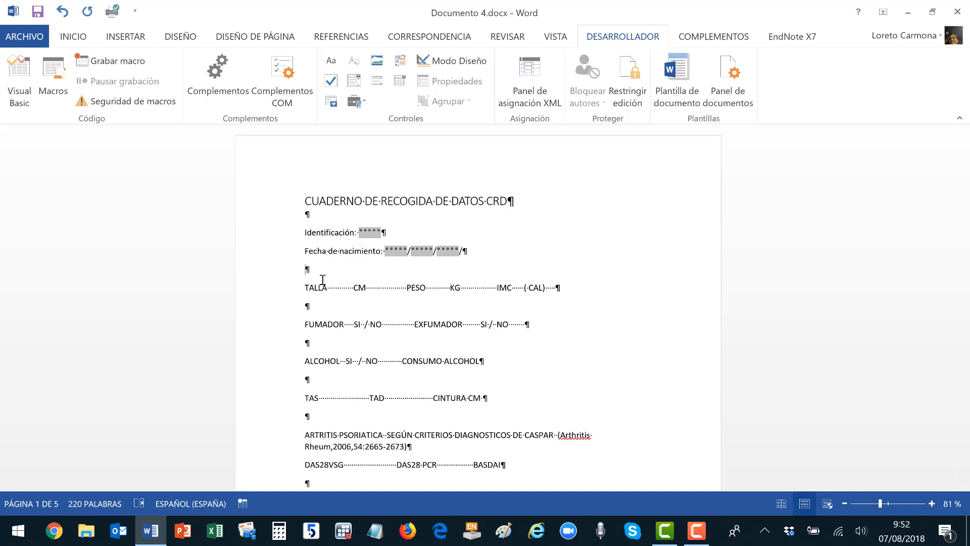
# Add a 'Variables antropométricas' heading in Título 1 style above TALLA.
pyautogui.write('Variables a')
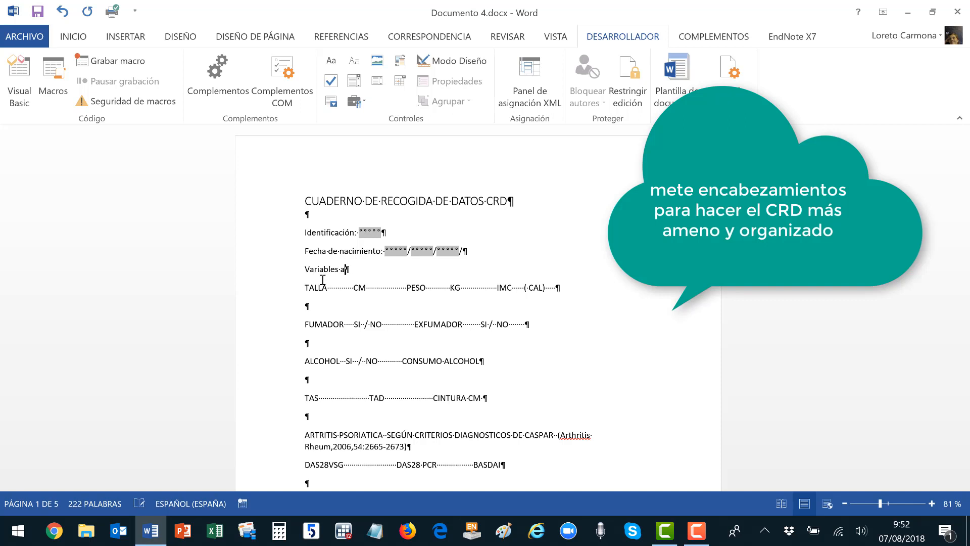
pyautogui.write('ntropomér')
pyautogui.press('BackSpace')
pyautogui.press('BackSpace')
pyautogui.write('étricas')
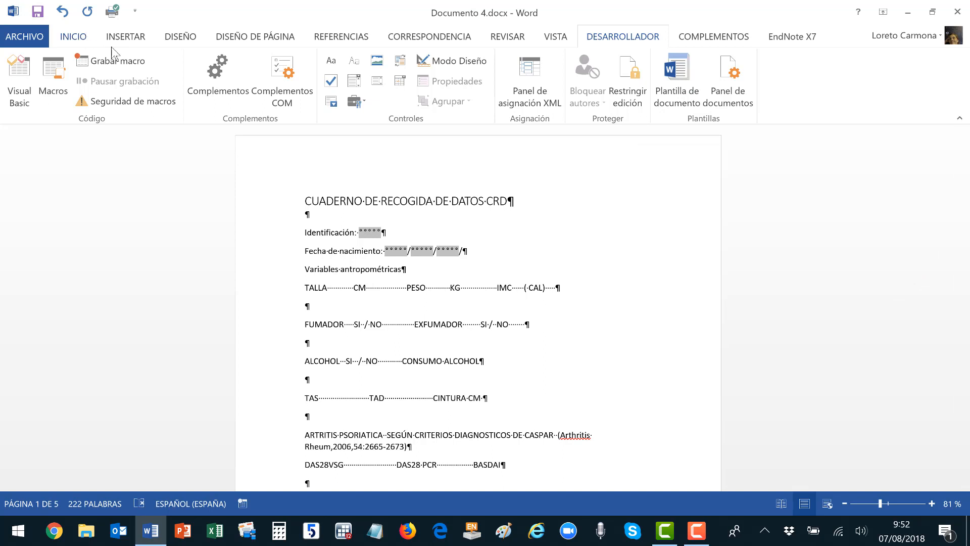
pyautogui.click(73, 37)
pyautogui.click(713, 81)
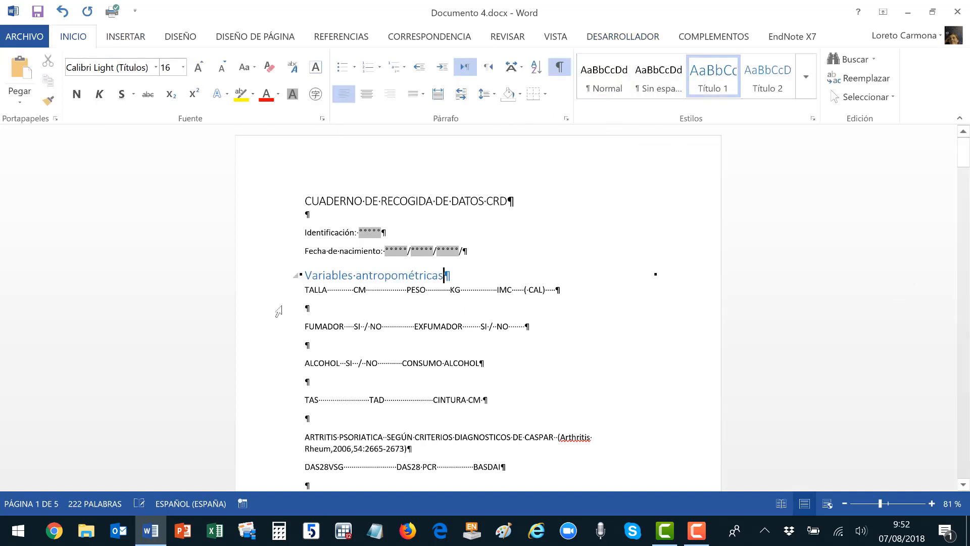
# Delete the dotted spaces after TALLA.
pyautogui.click(328, 287)
pyautogui.hotkey('ctrl', 'shift', 'Right')
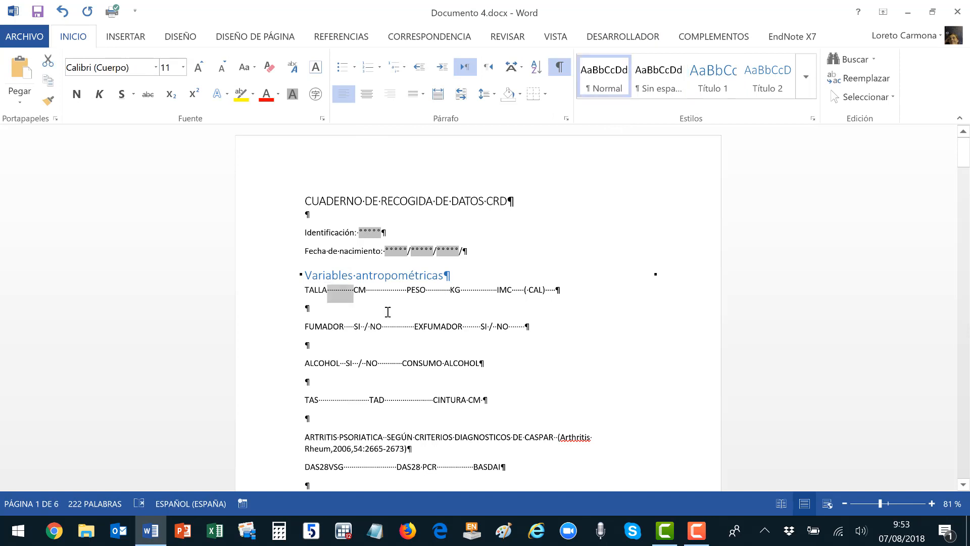
pyautogui.press('Delete')
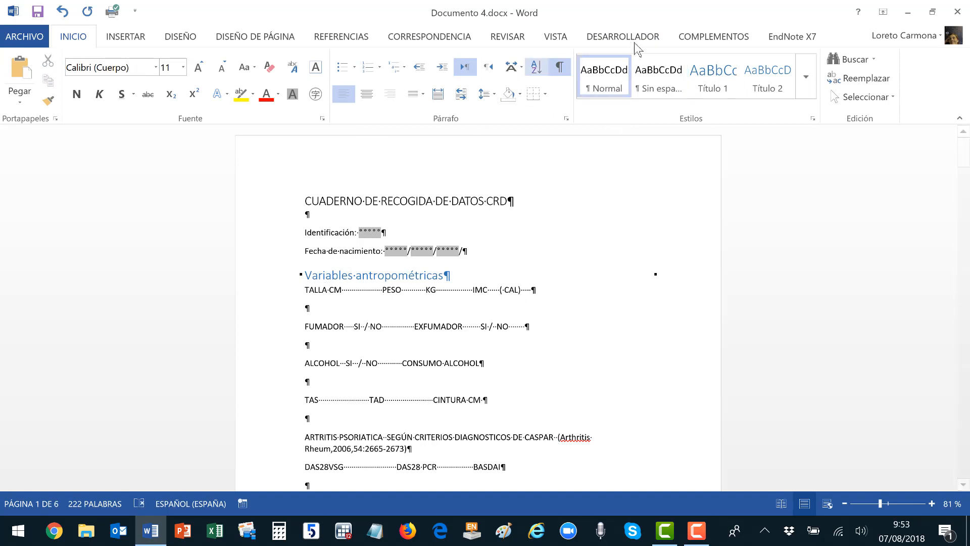
# Insert a text form field after Talla and change CM to cm and TALLA to Talla.
pyautogui.click(629, 40)
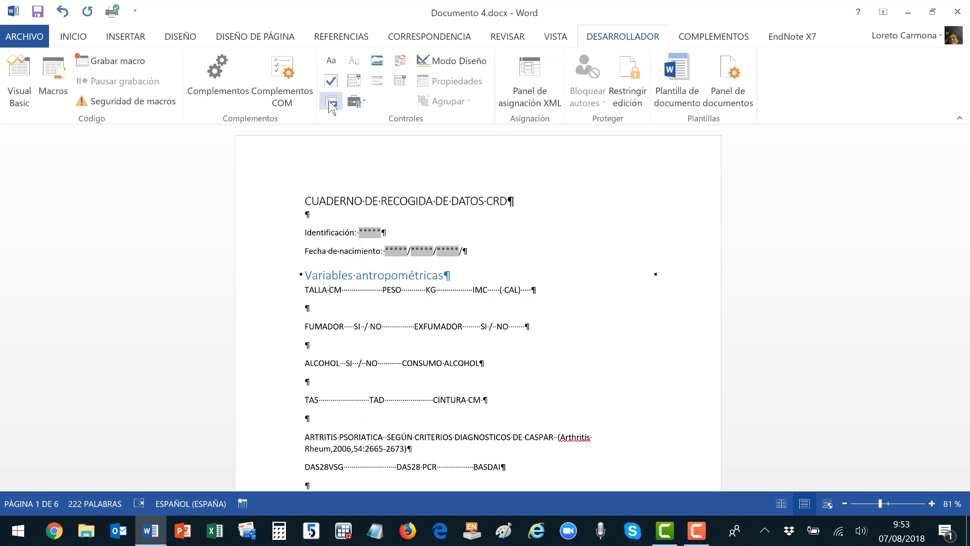
pyautogui.click(355, 101)
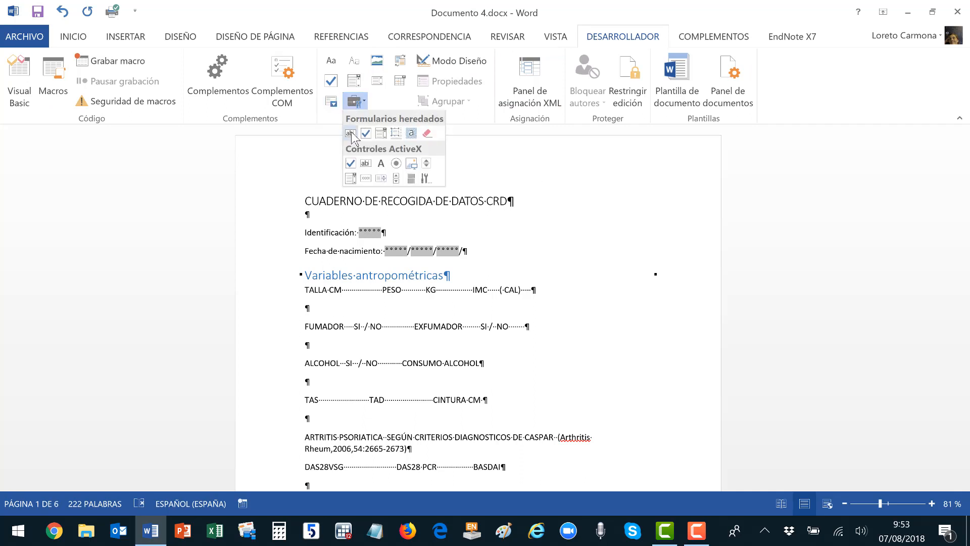
pyautogui.click(350, 134)
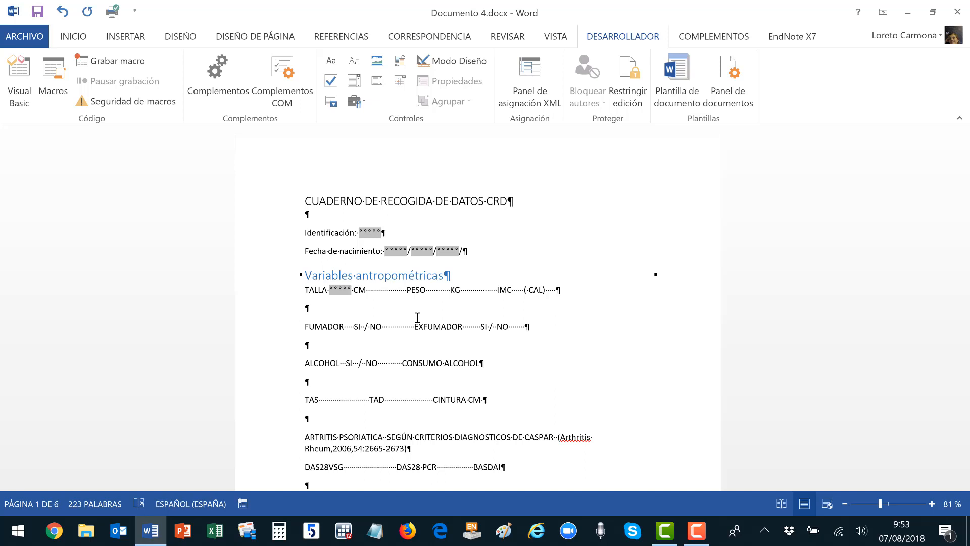
pyautogui.hotkey('shift', 'F3')
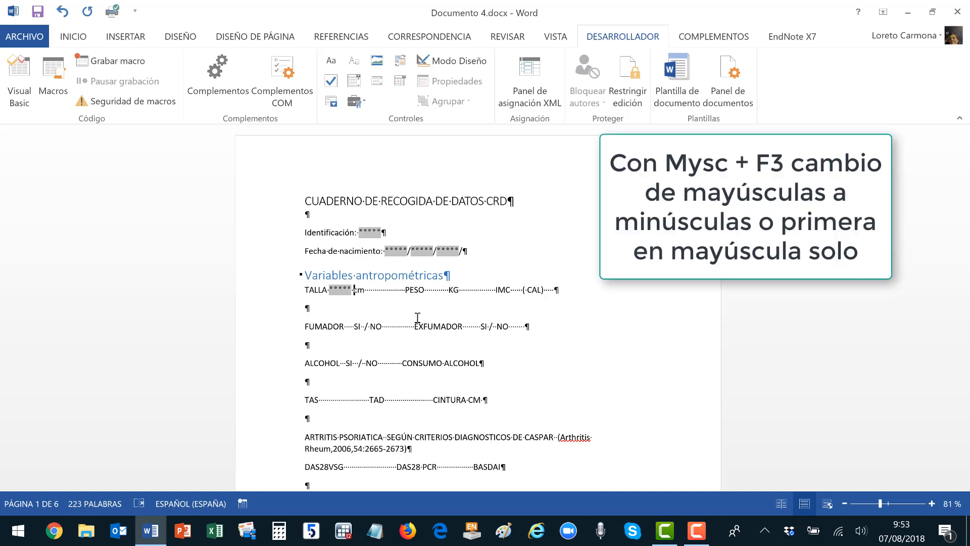
pyautogui.hotkey('ctrl', 'Left')
pyautogui.hotkey('ctrl', 'Left')
pyautogui.hotkey('shift', 'F3')
pyautogui.hotkey('shift', 'F3')
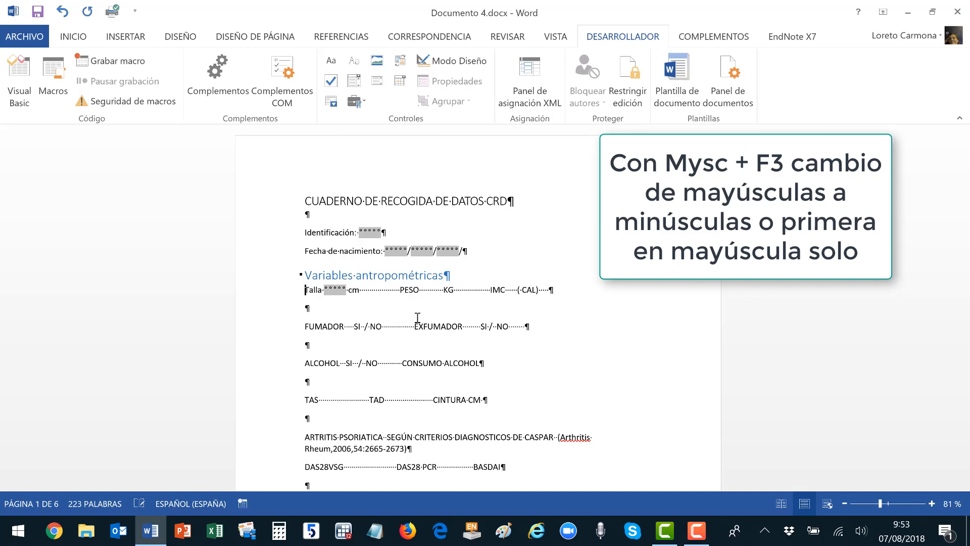
# Move Peso onto its own line in sentence case, removing the dotted gaps.
pyautogui.hotkey('ctrl', 'Right')
pyautogui.hotkey('ctrl', 'Right')
pyautogui.hotkey('ctrl', 'Right')
pyautogui.hotkey('ctrl', 'shift', 'Left')
pyautogui.hotkey('shift', 'Right')
pyautogui.hotkey('shift', 'Right')
pyautogui.press('Delete')
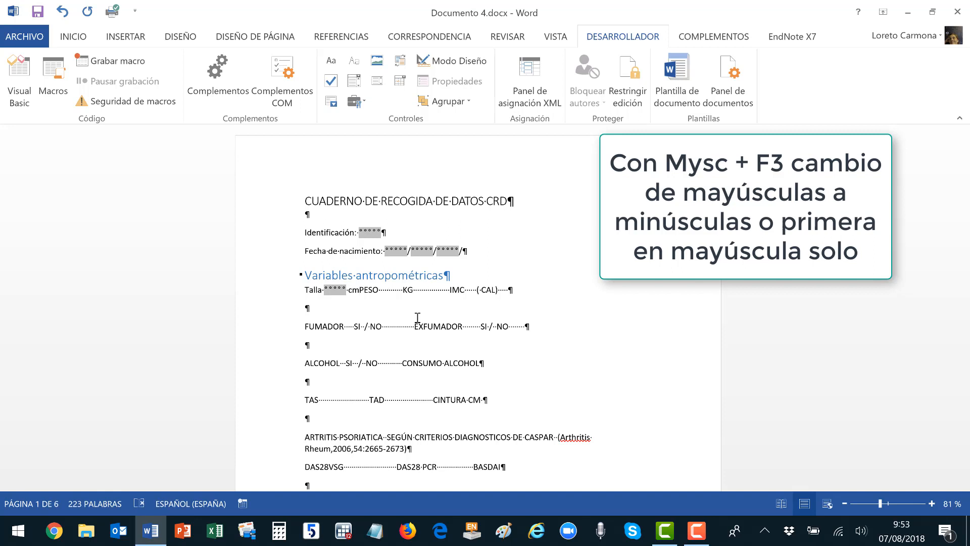
pyautogui.press('Return')
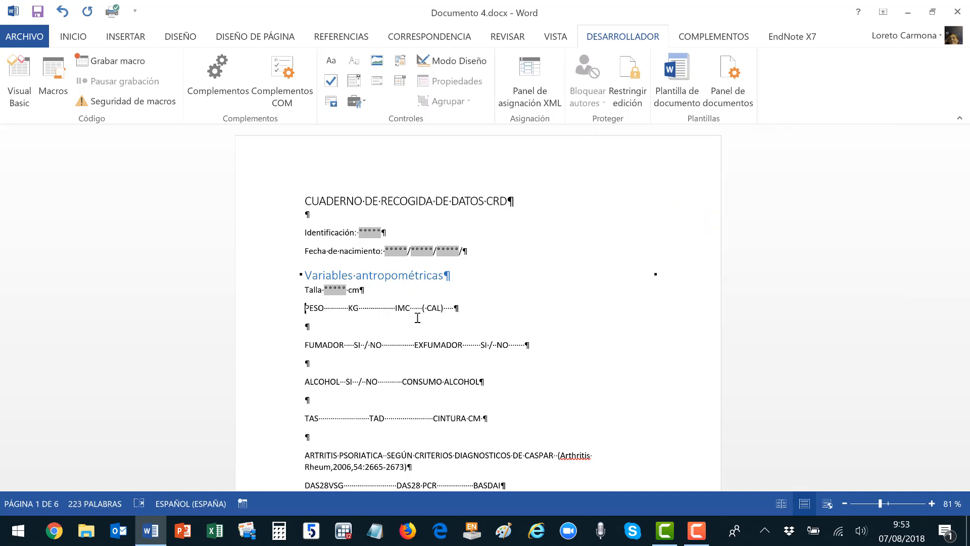
pyautogui.hotkey('shift', 'F3')
pyautogui.hotkey('shift', 'Home')
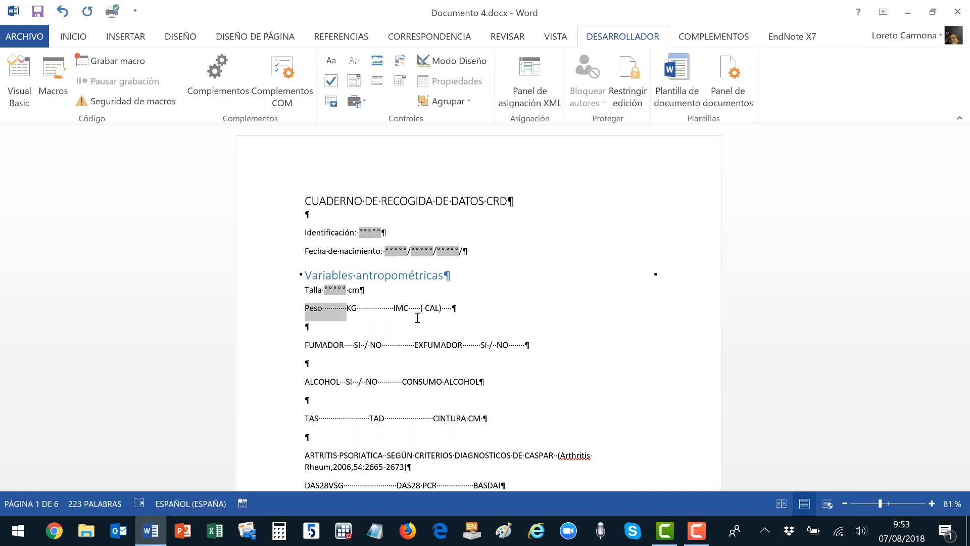
pyautogui.hotkey('shift', 'Right')
pyautogui.hotkey('shift', 'Right')
pyautogui.hotkey('shift', 'Right')
pyautogui.hotkey('shift', 'Right')
pyautogui.press('Delete')
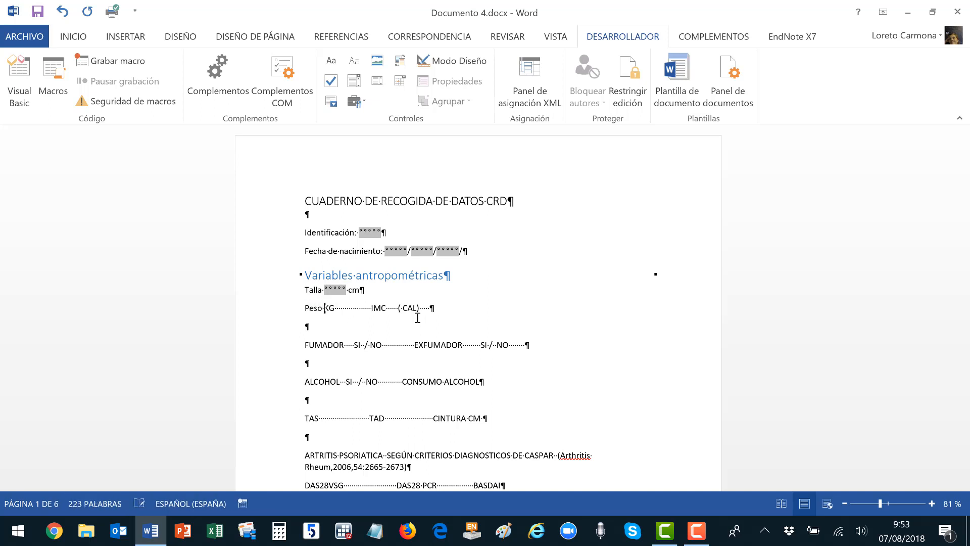
# Insert a weight form field before Kg and split IMC onto its own line.
pyautogui.click(355, 102)
pyautogui.click(350, 134)
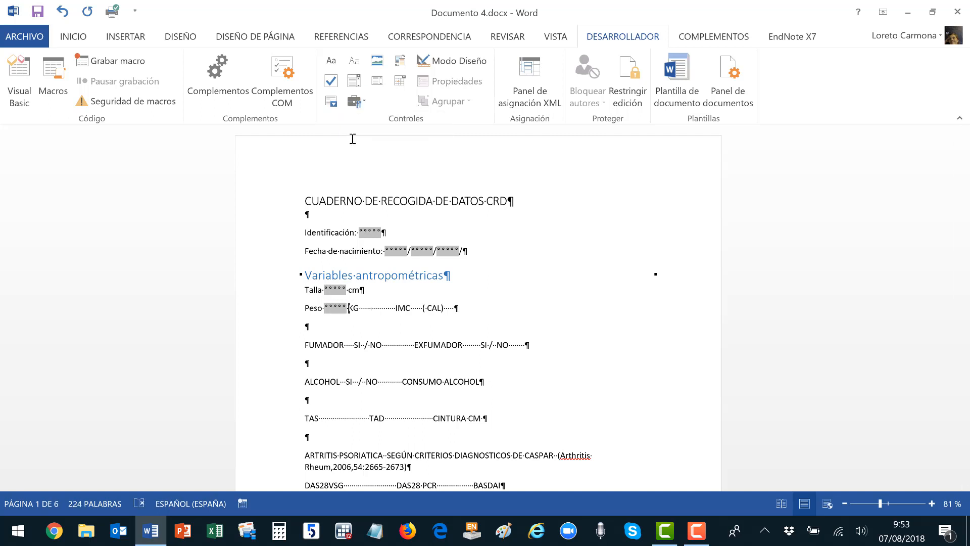
pyautogui.hotkey('shift', 'F3')
pyautogui.hotkey('shift', 'F3')
pyautogui.hotkey('shift', 'Right')
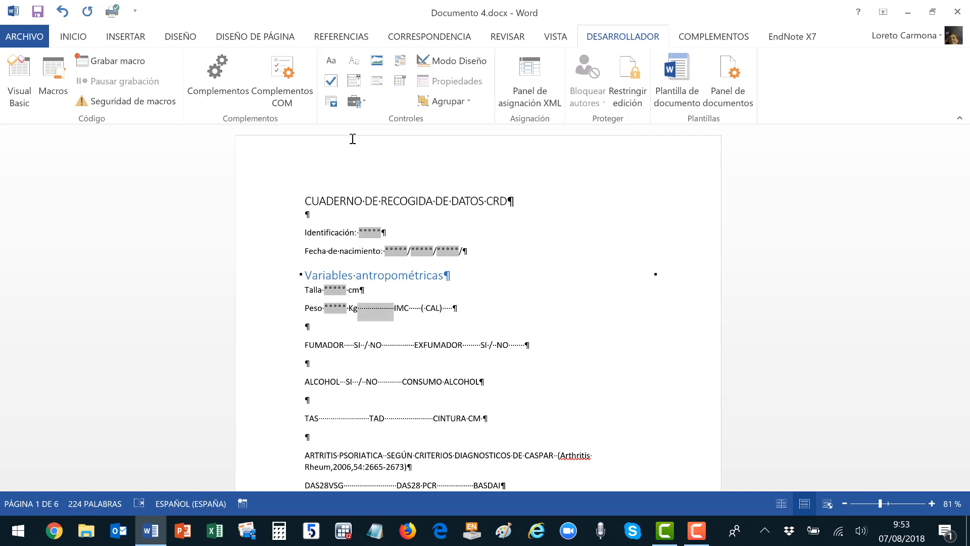
pyautogui.press('Return')
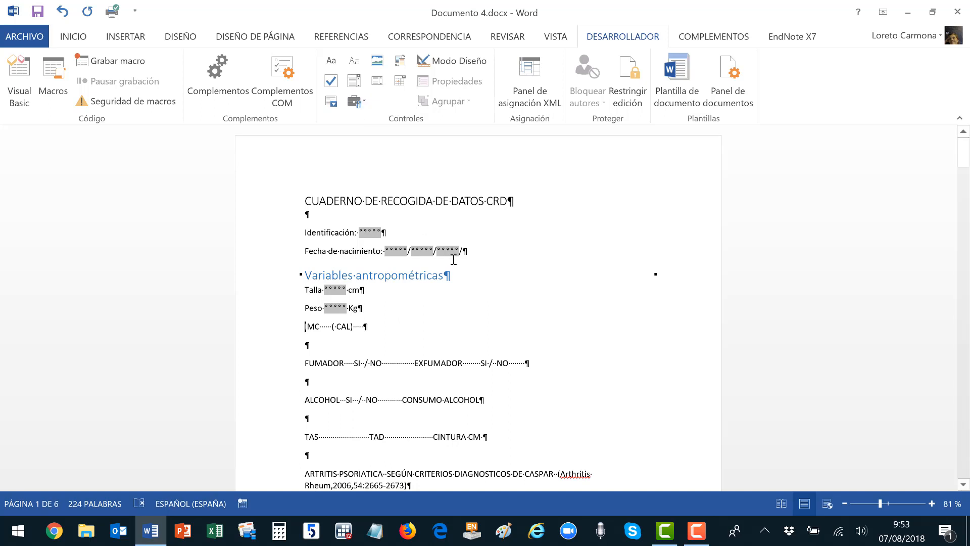
pyautogui.hotkey('shift', 'Down')
pyautogui.hotkey('shift', 'Down')
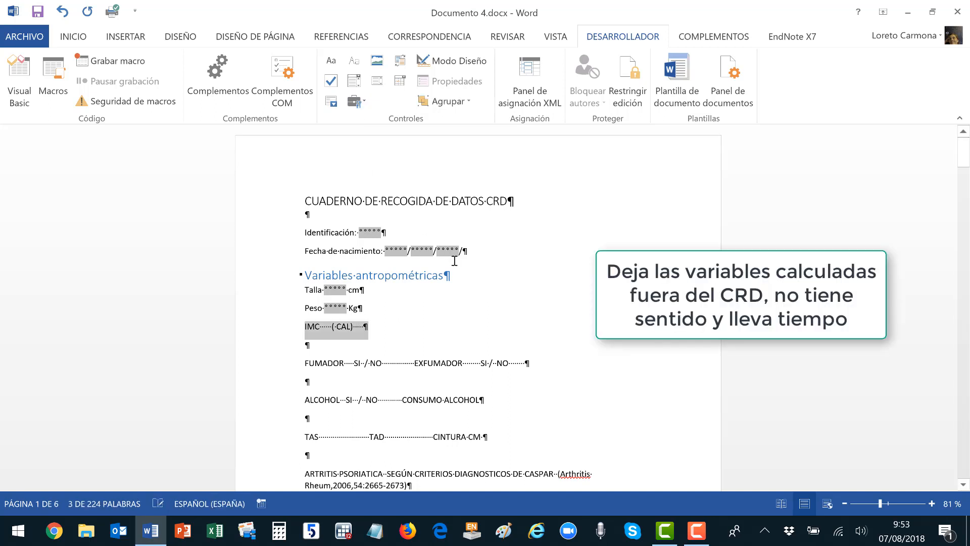
# Replace the IMC line with a 'Hábitos tóxicos' heading in Título 1 style.
pyautogui.press('Delete')
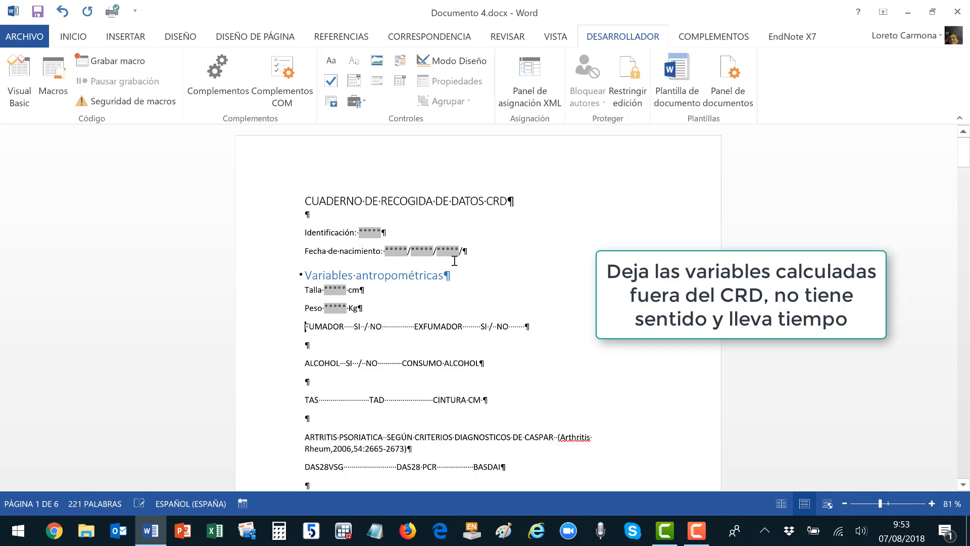
pyautogui.press('Return')
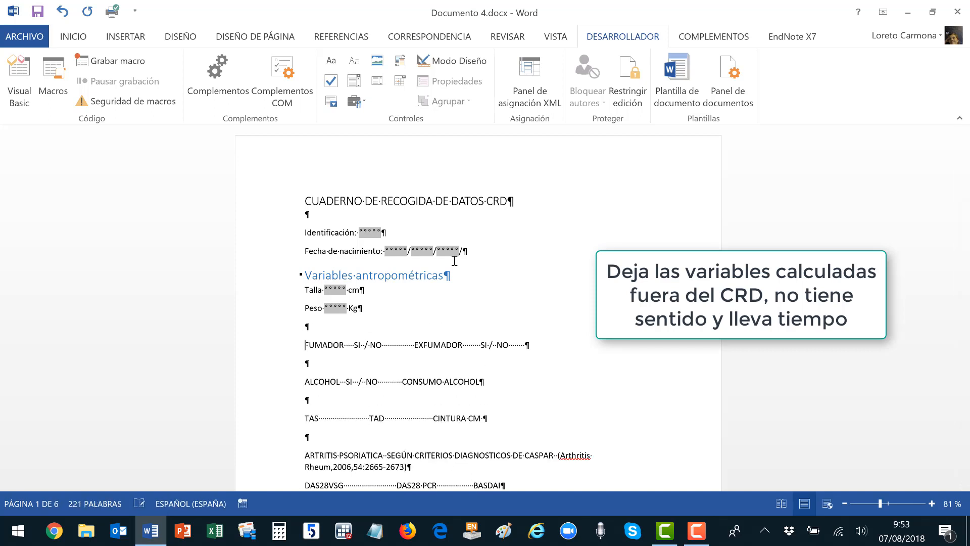
pyautogui.press('Up')
pyautogui.write('hábito')
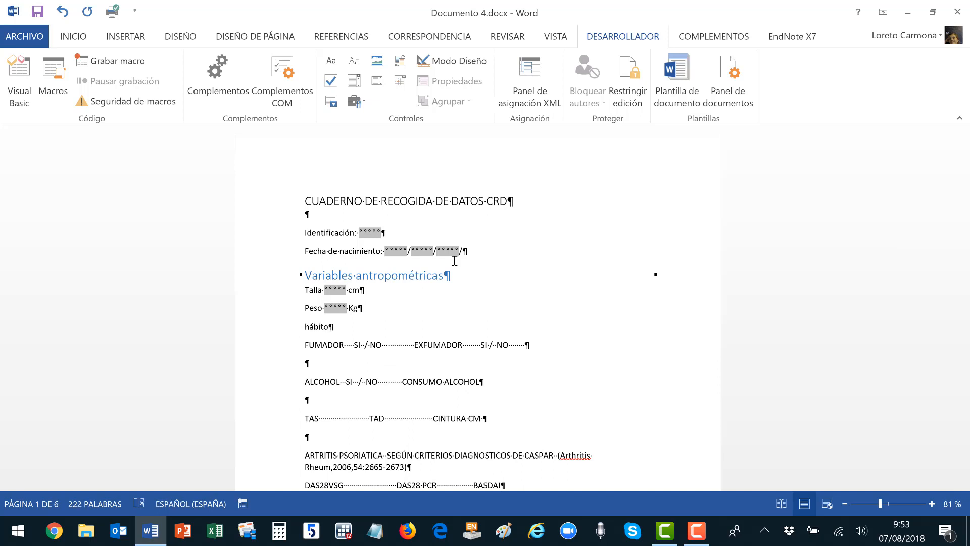
pyautogui.write('s·')
pyautogui.write(' tóxico')
pyautogui.write('s')
pyautogui.click(73, 37)
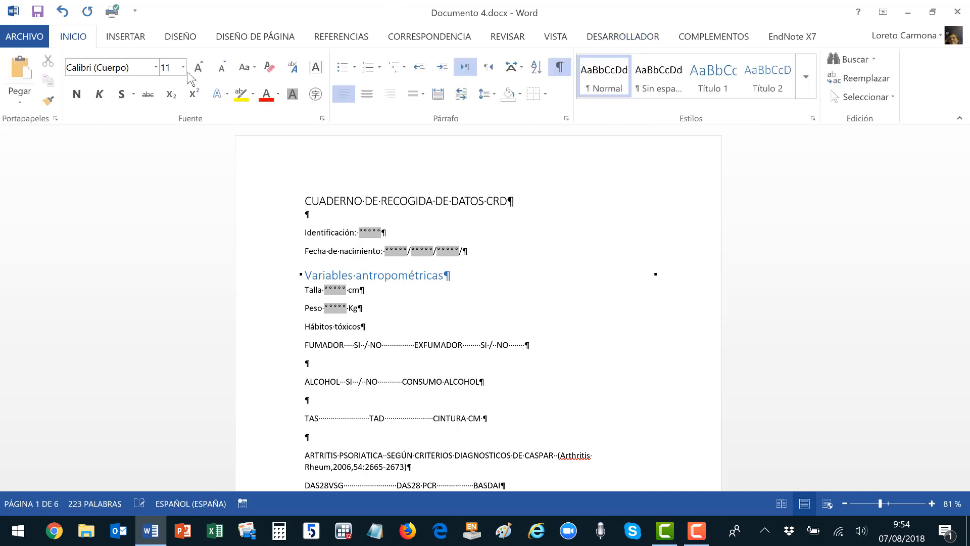
pyautogui.click(710, 86)
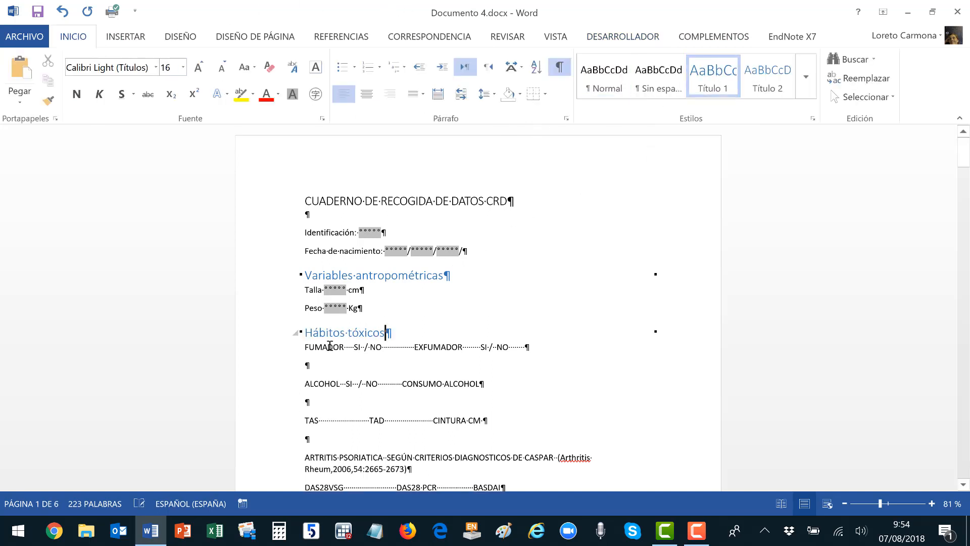
# Change FUMADOR to Fumador and put Sí and No on separate lines below it.
pyautogui.click(302, 348)
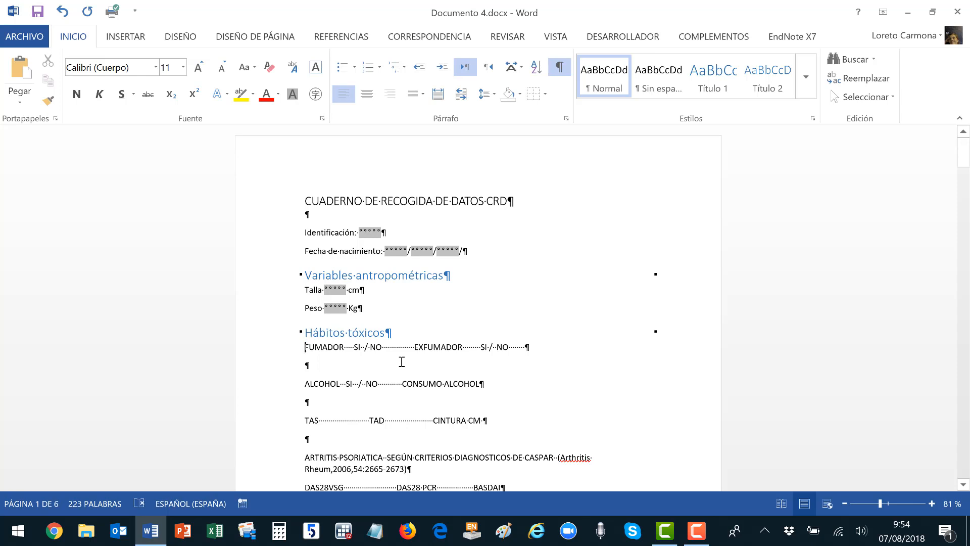
pyautogui.hotkey('shift', 'F3')
pyautogui.hotkey('shift', 'F3')
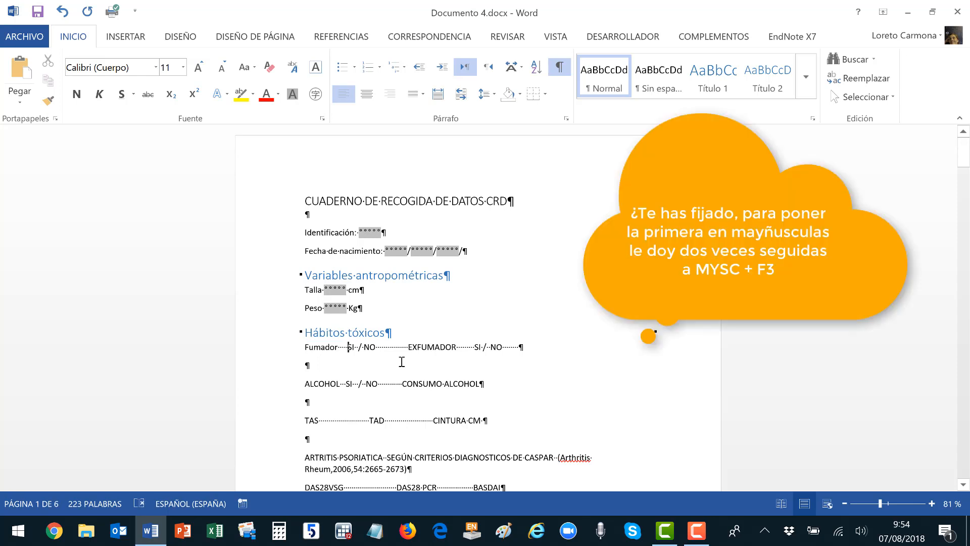
pyautogui.press('Left')
pyautogui.press('Left')
pyautogui.press('Left')
pyautogui.press('Left')
pyautogui.hotkey('ctrl', 'shift', 'Right')
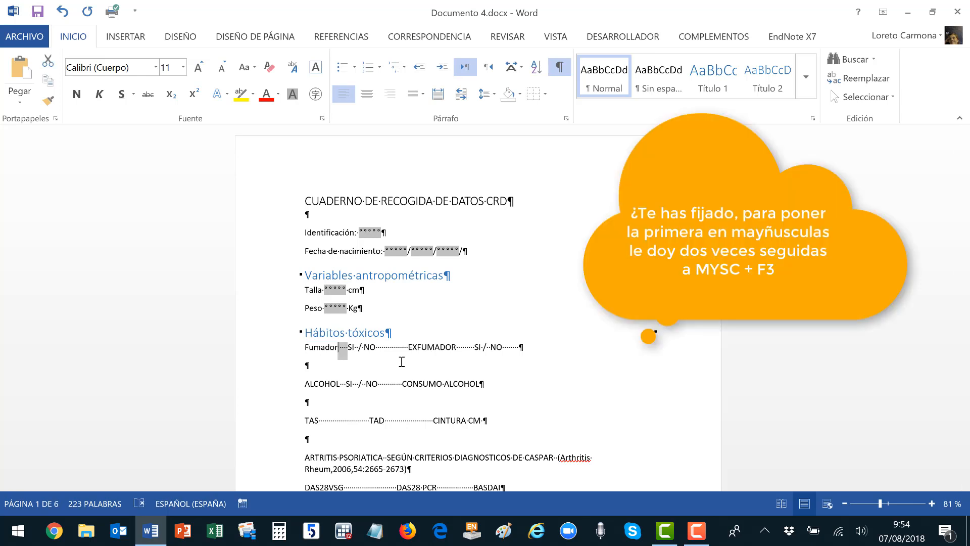
pyautogui.press('Return')
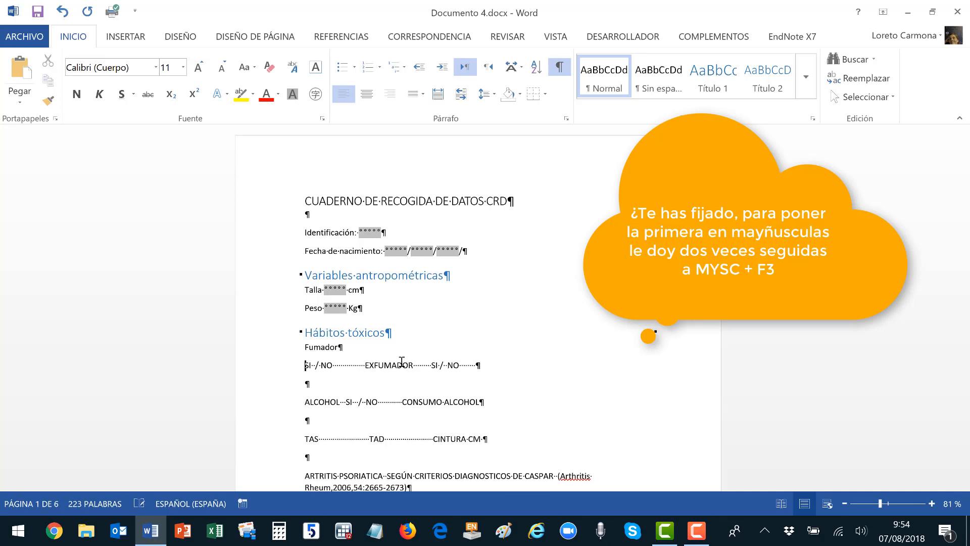
pyautogui.write('Sí')
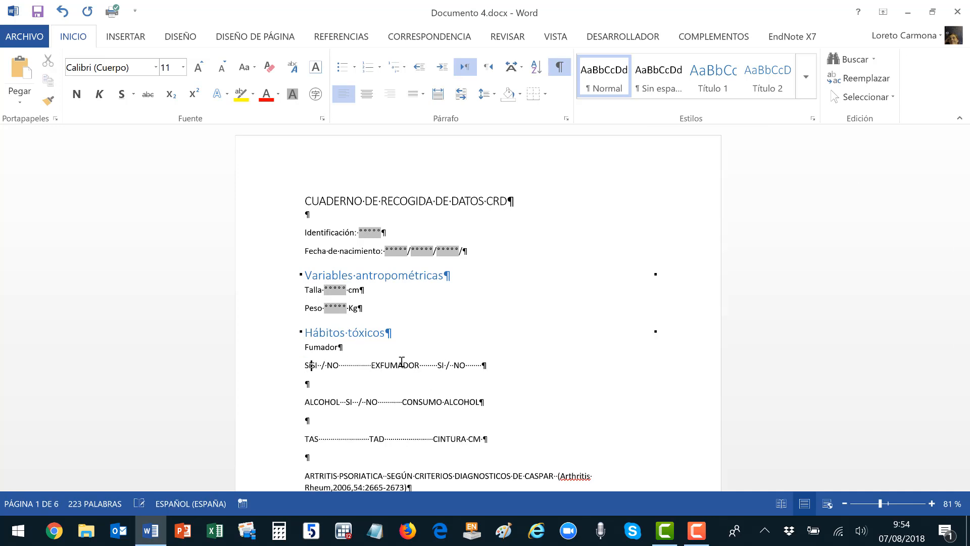
pyautogui.press('Return')
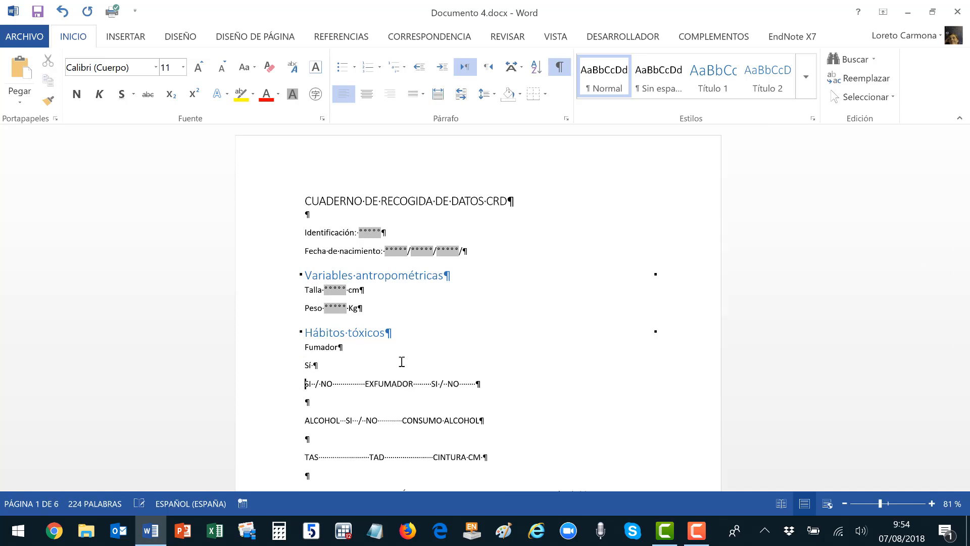
pyautogui.write('No')
pyautogui.press('Return')
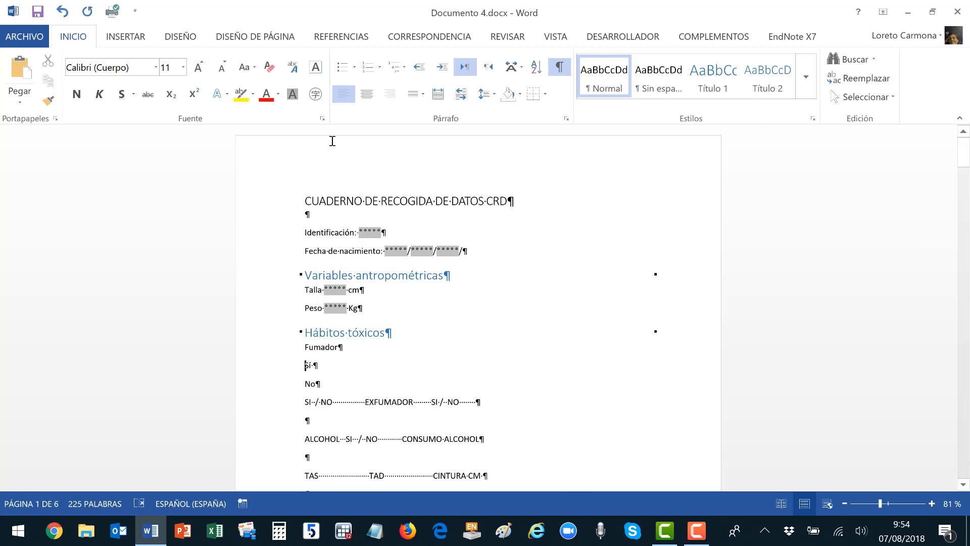
# Insert an indented checkbox form field before Sí.
pyautogui.click(652, 36)
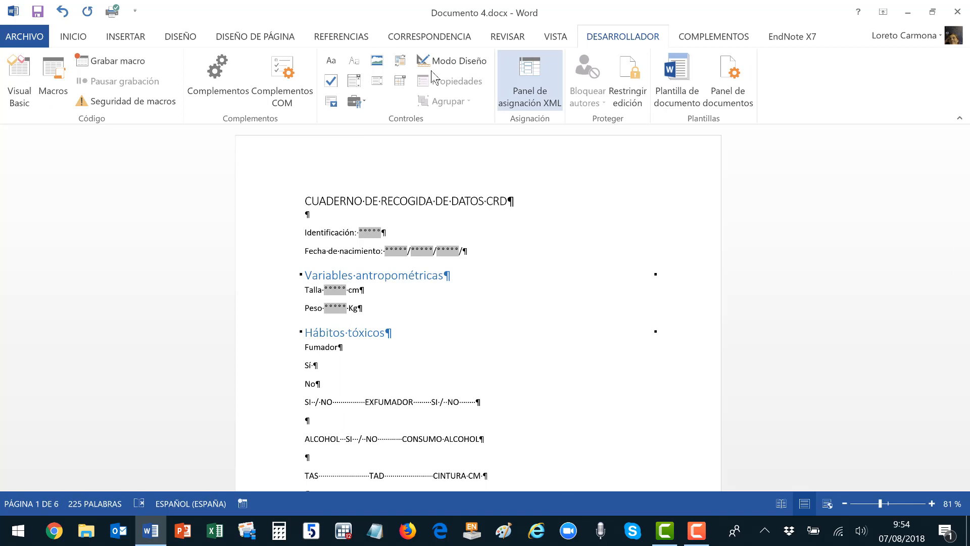
pyautogui.click(355, 101)
pyautogui.click(365, 133)
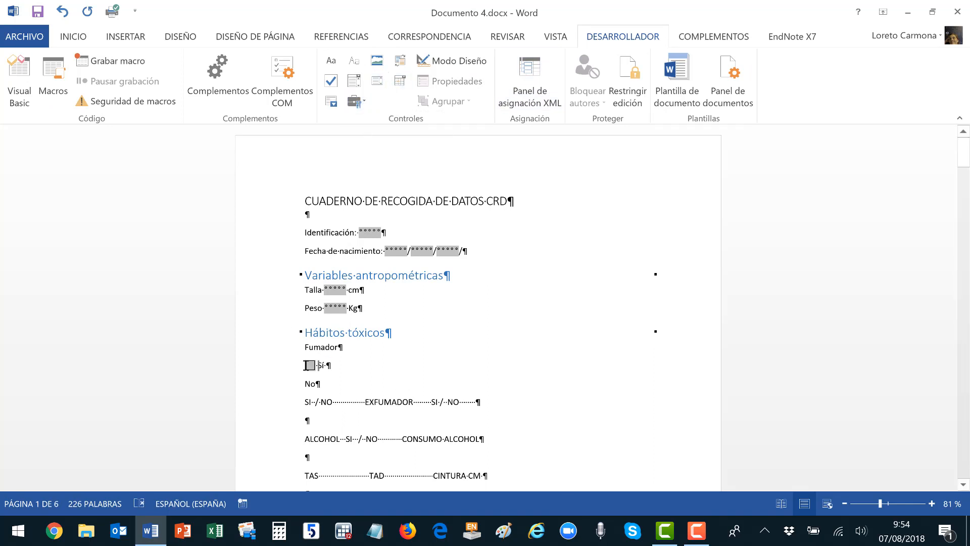
pyautogui.press('Tab')
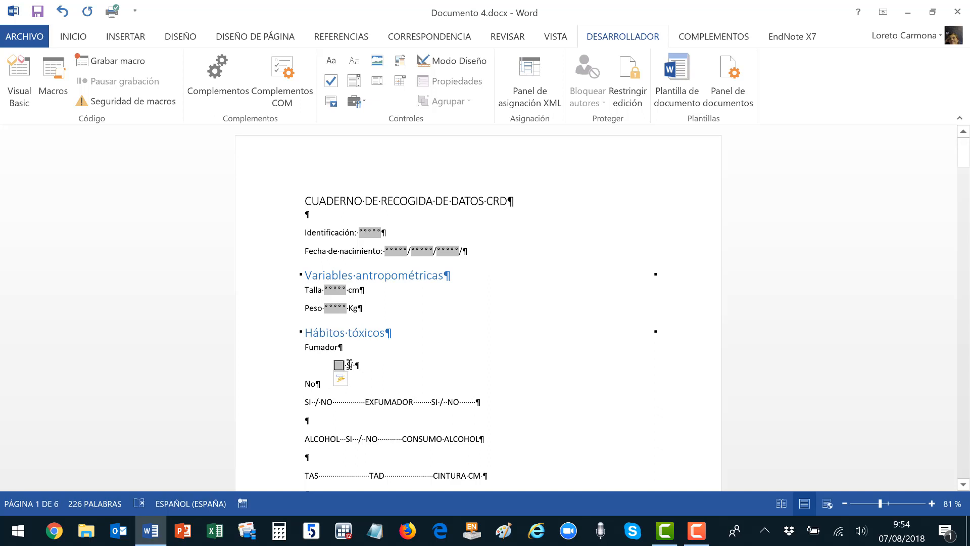
# Copy the checkbox to an indented No line, keeping source formatting.
pyautogui.hotkey('shift', 'Left')
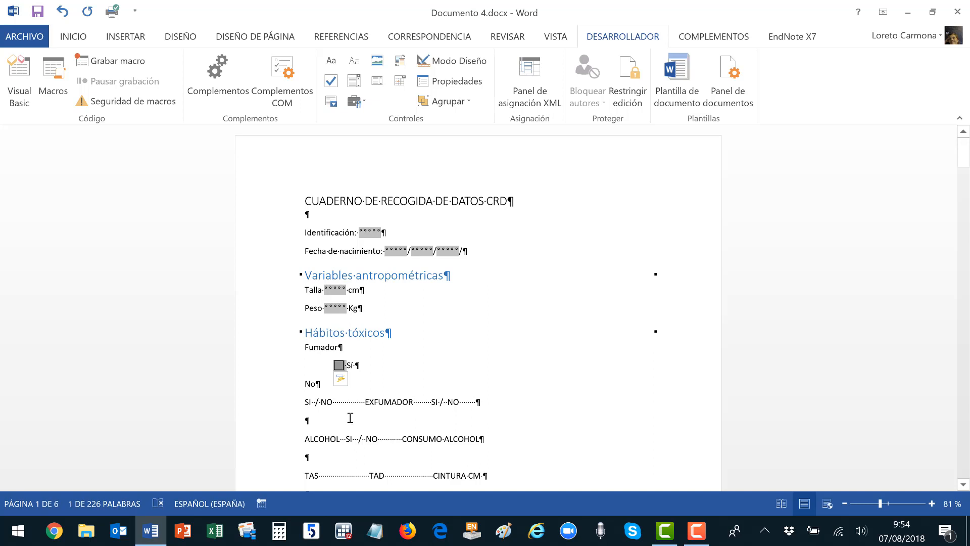
pyautogui.click(305, 384)
pyautogui.hotkey('ctrl', 'v')
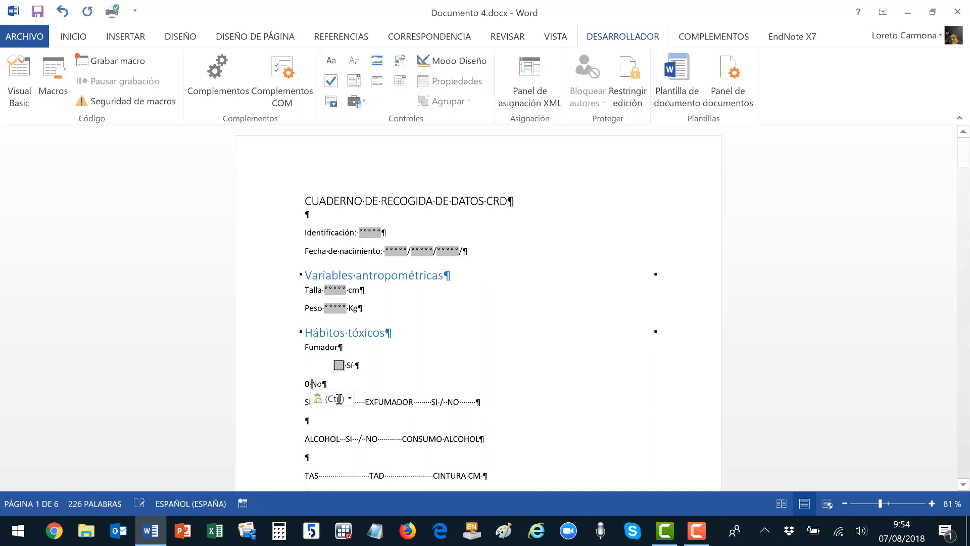
pyautogui.click(339, 400)
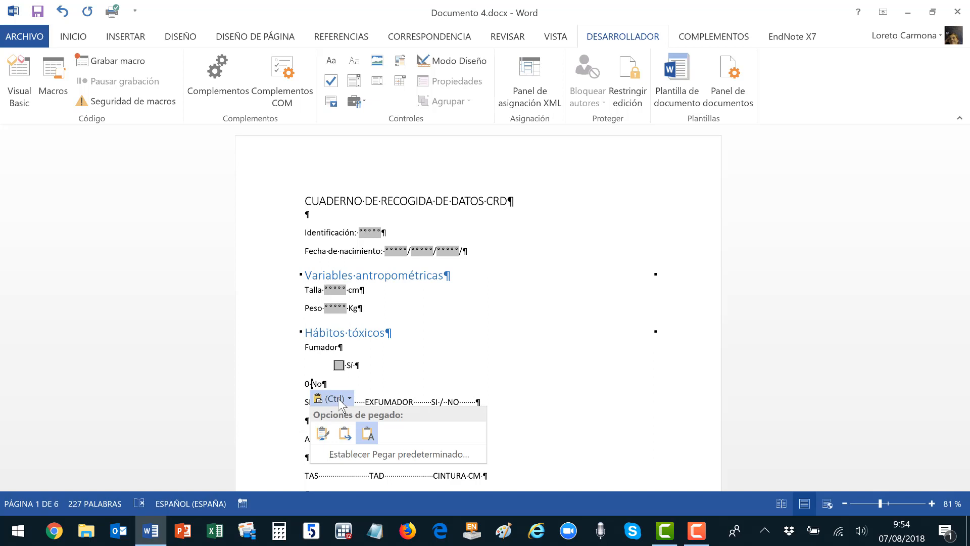
pyautogui.click(323, 434)
pyautogui.click(305, 385)
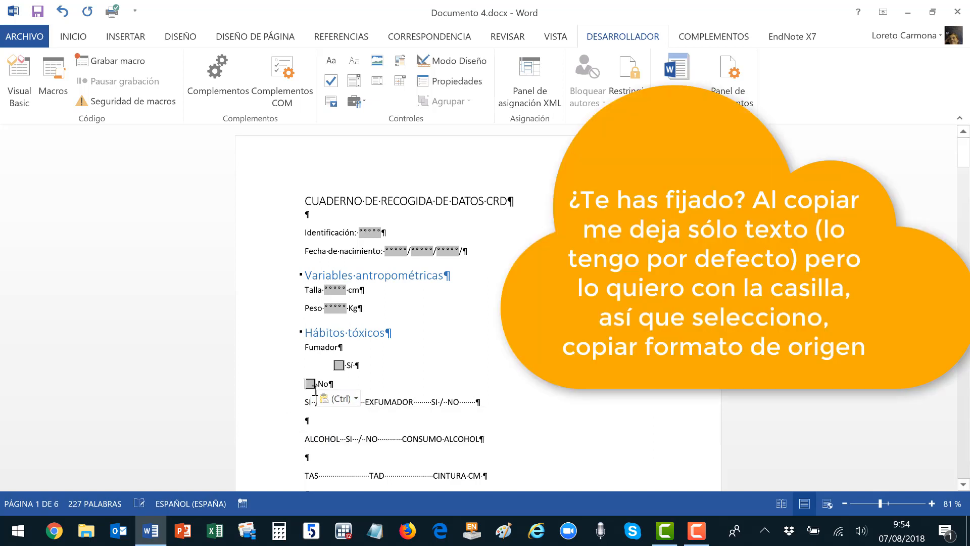
pyautogui.press('Tab')
# Add a third checkbox option line reading 'exfumador'.
pyautogui.click(417, 372)
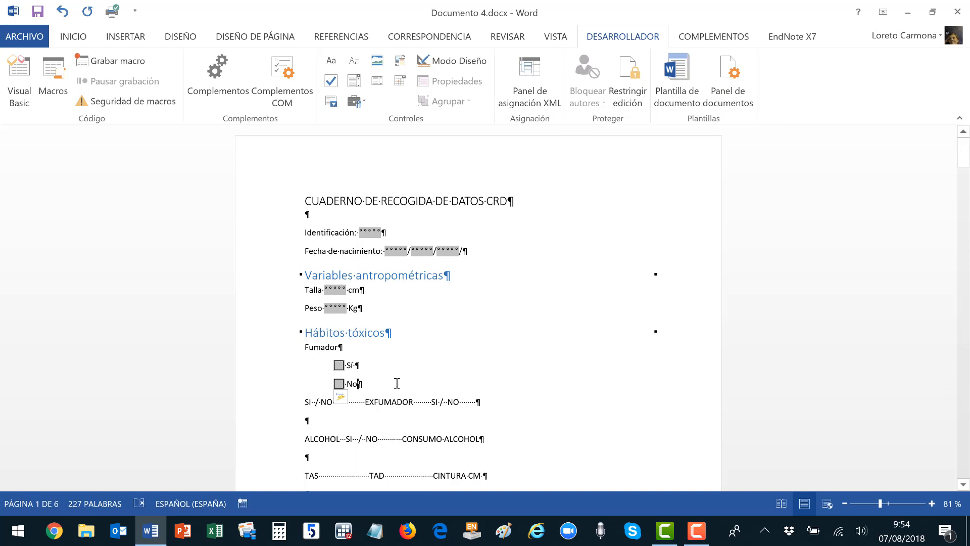
pyautogui.press('Return')
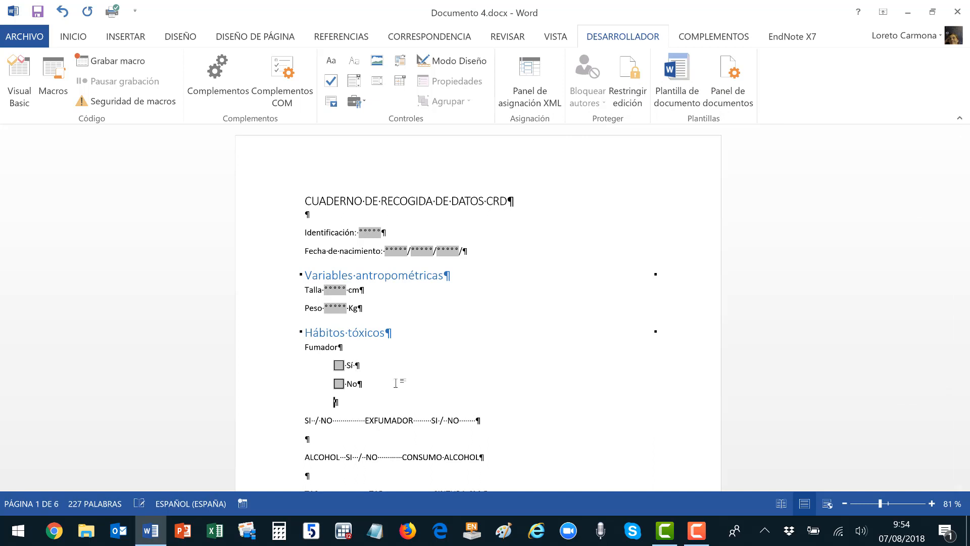
pyautogui.write('0')
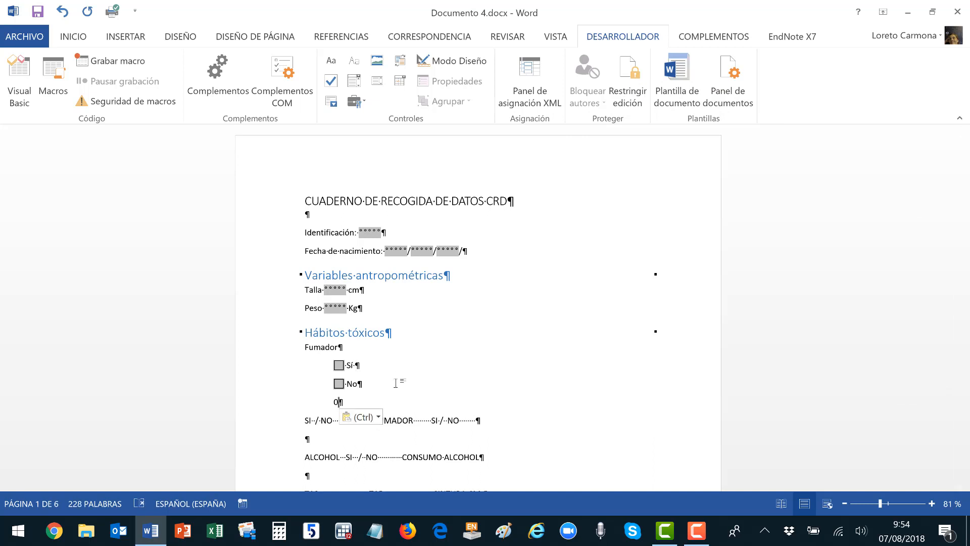
pyautogui.click(377, 418)
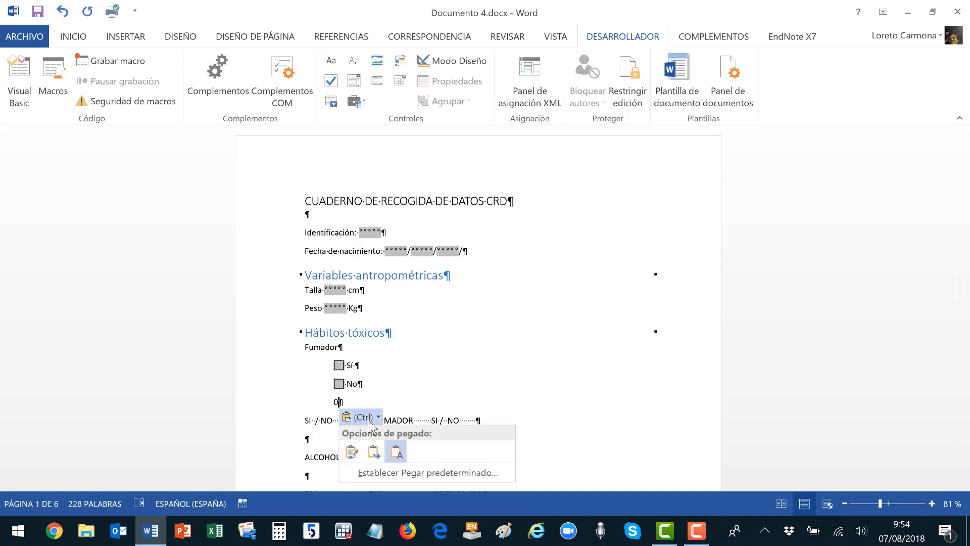
pyautogui.click(353, 452)
pyautogui.write('e')
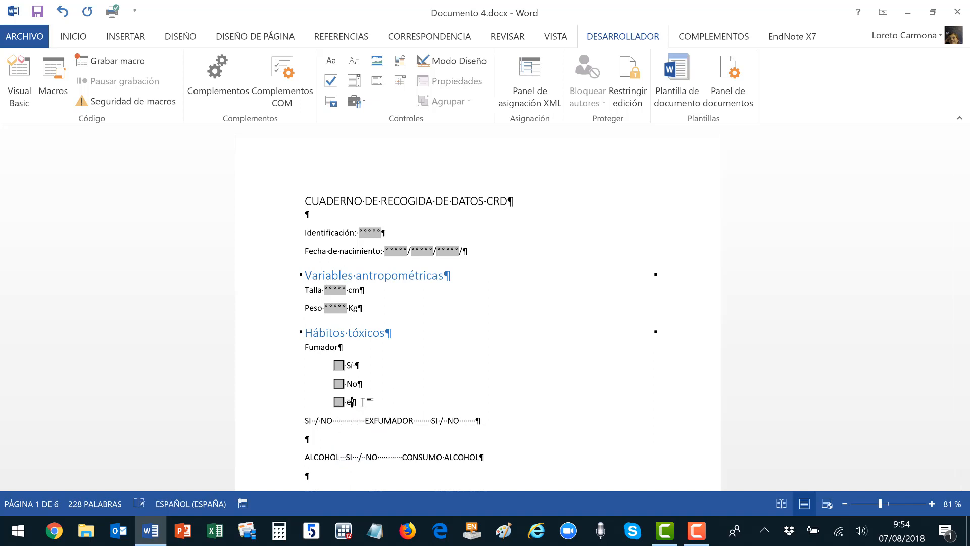
pyautogui.write('xfumador')
pyautogui.write('(actual')
pyautogui.write(')')
# Complete the exfumador option with '(si > 1 año, si no = si)'.
pyautogui.press('Down')
pyautogui.write('(si hace')
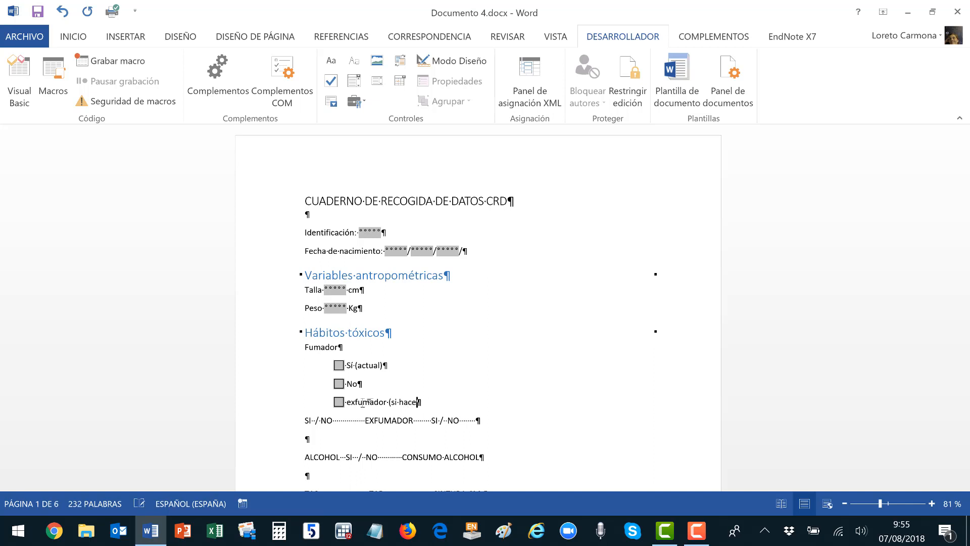
pyautogui.write('mos')
pyautogui.press('BackSpace')
pyautogui.press('BackSpace')
pyautogui.press('BackSpace')
pyautogui.hotkey('ctrl', 'shift', 'Left')
pyautogui.write('>')
pyautogui.write(' 1 año')
pyautogui.write(', ')
pyautogui.write('si no ')
pyautogui.write('= si')
pyautogui.write(')')
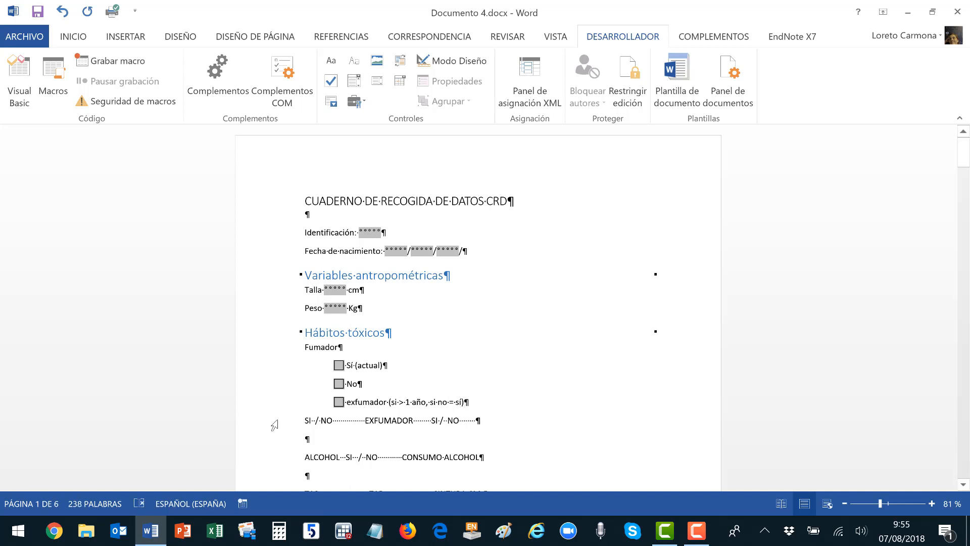
# Delete the old SI / NO EXFUMADOR line and change ALCOHOL to Alcohol.
pyautogui.moveTo(275, 427); pyautogui.dragTo(275, 444)
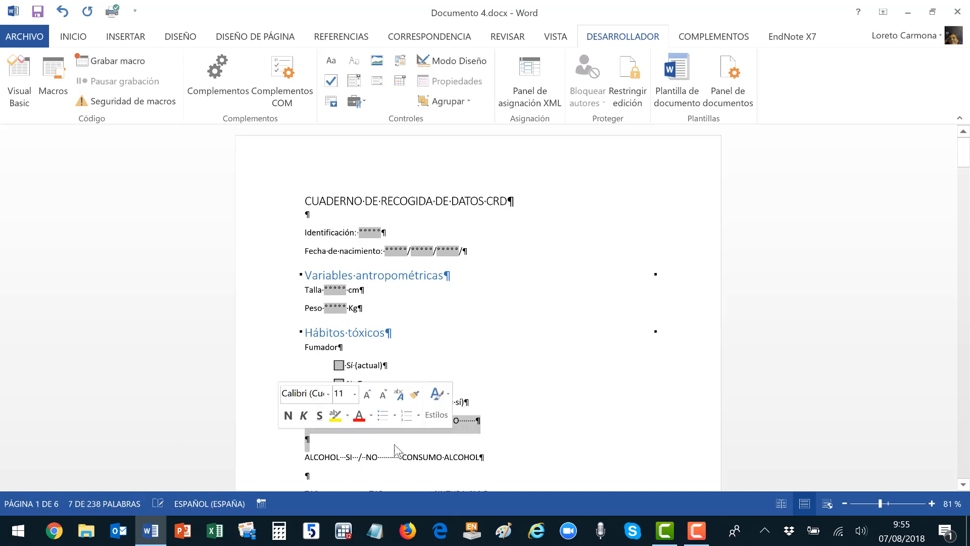
pyautogui.press('Delete')
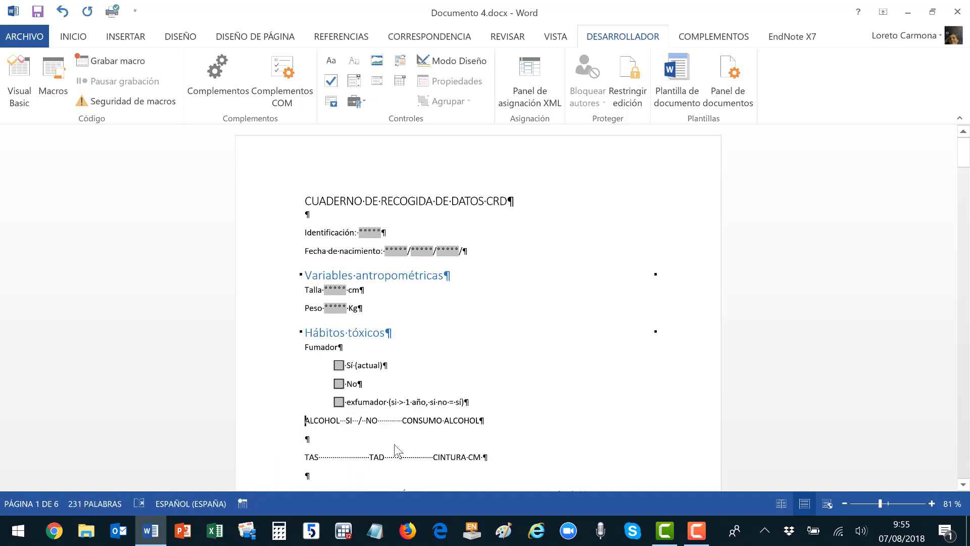
pyautogui.hotkey('shift', 'F3')
pyautogui.hotkey('shift', 'F3')
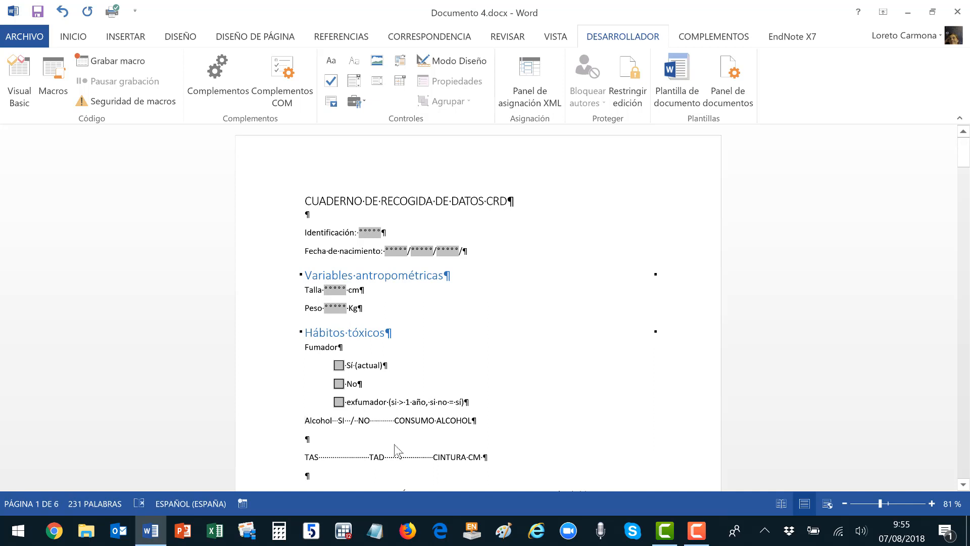
# Paste the Sí (actual) and No checkbox lines under Alcohol with source formatting, then show editing restrictions.
pyautogui.moveTo(272, 373); pyautogui.dragTo(273, 397)
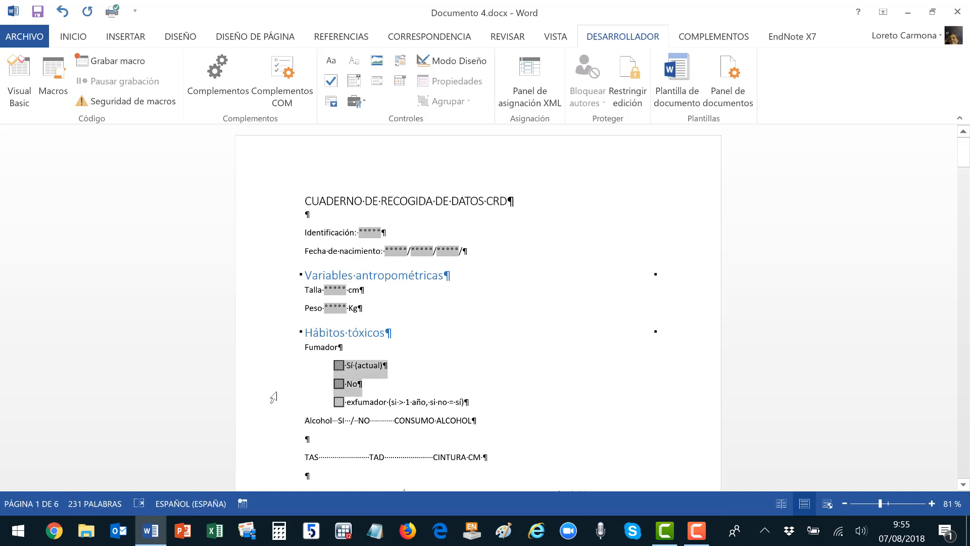
pyautogui.click(333, 420)
pyautogui.press('Return')
pyautogui.press('Return')
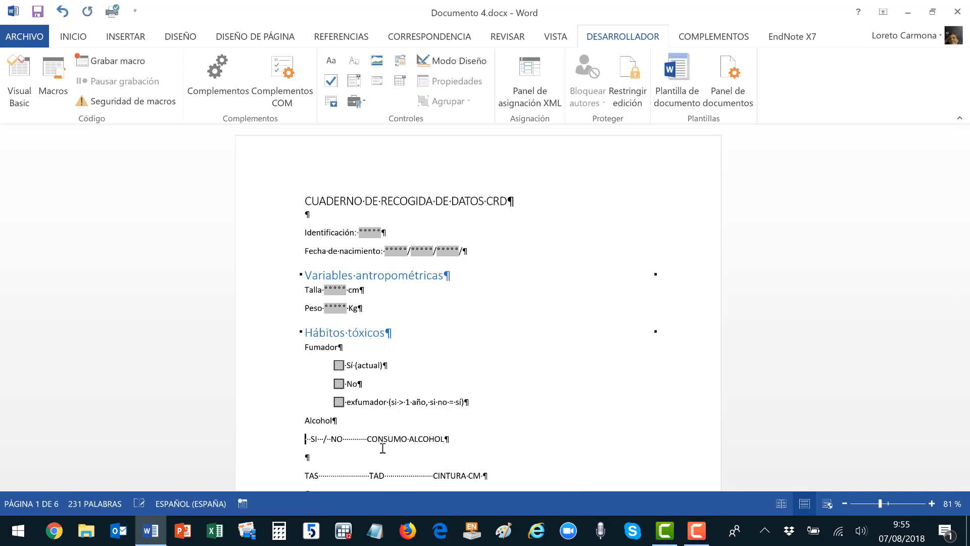
pyautogui.write('0 Sí (actual) 0 No')
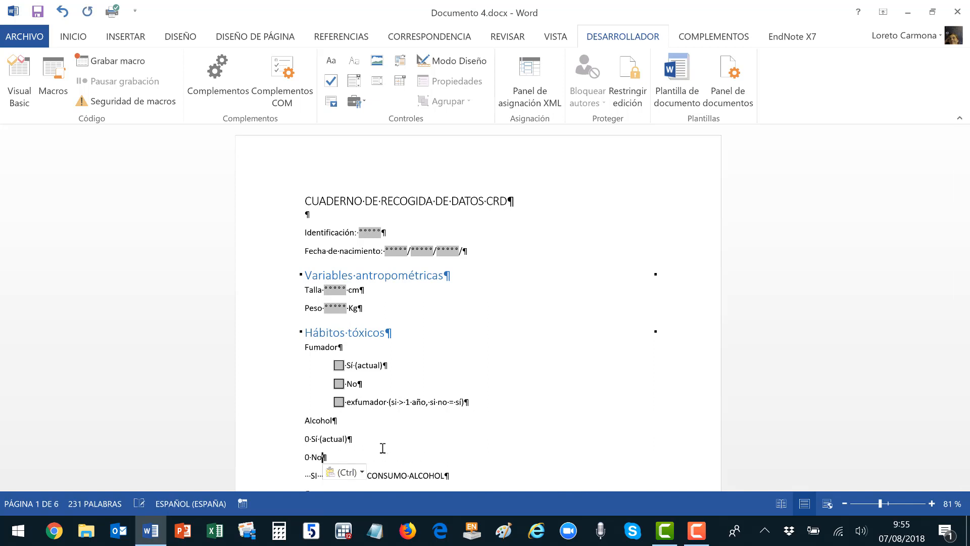
pyautogui.click(356, 472)
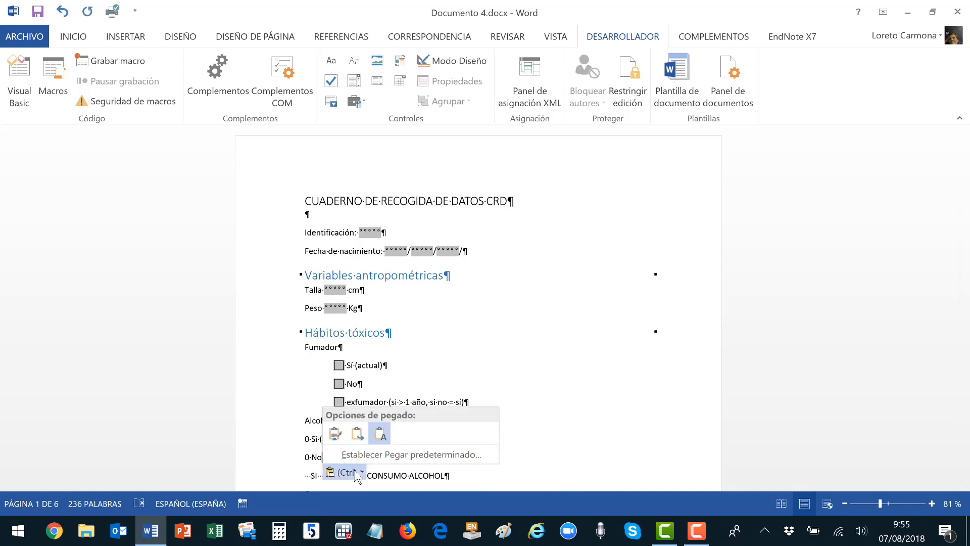
pyautogui.click(338, 439)
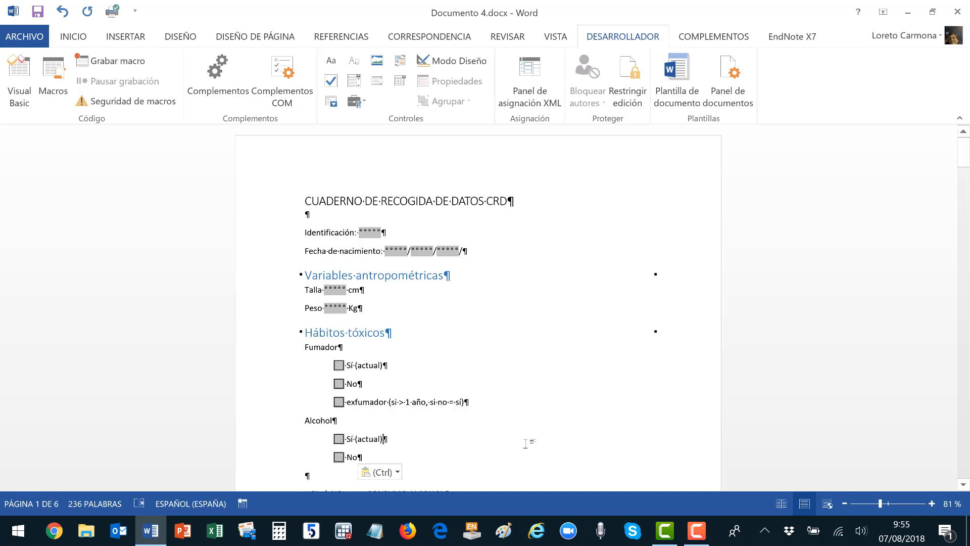
pyautogui.scroll(-1, 526, 443)
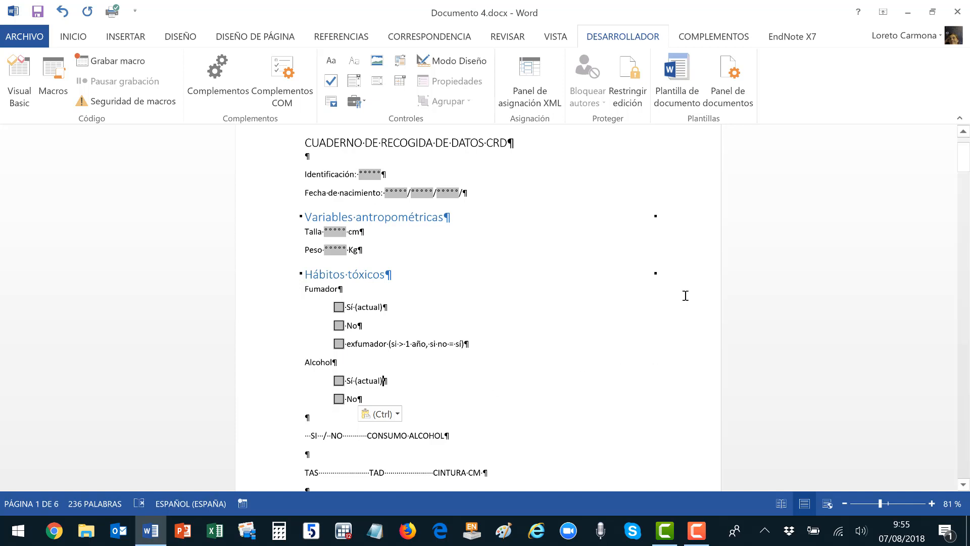
pyautogui.click(635, 89)
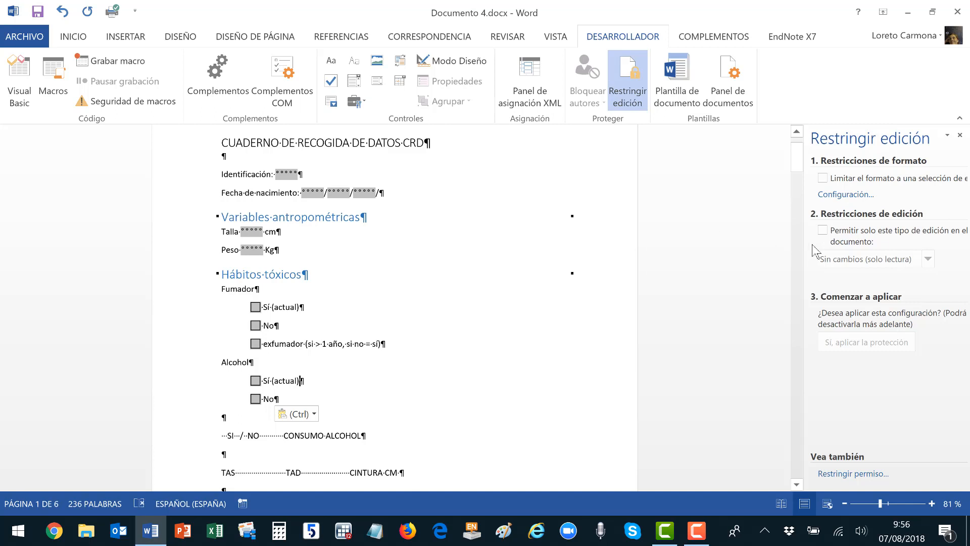
# Allow only filling in forms and enforce the protection without a password.
pyautogui.click(822, 232)
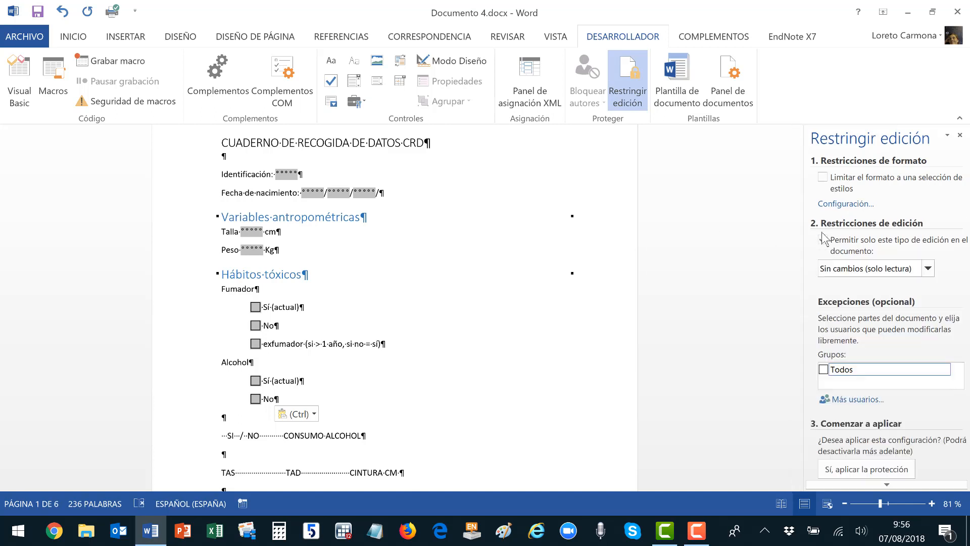
pyautogui.click(928, 269)
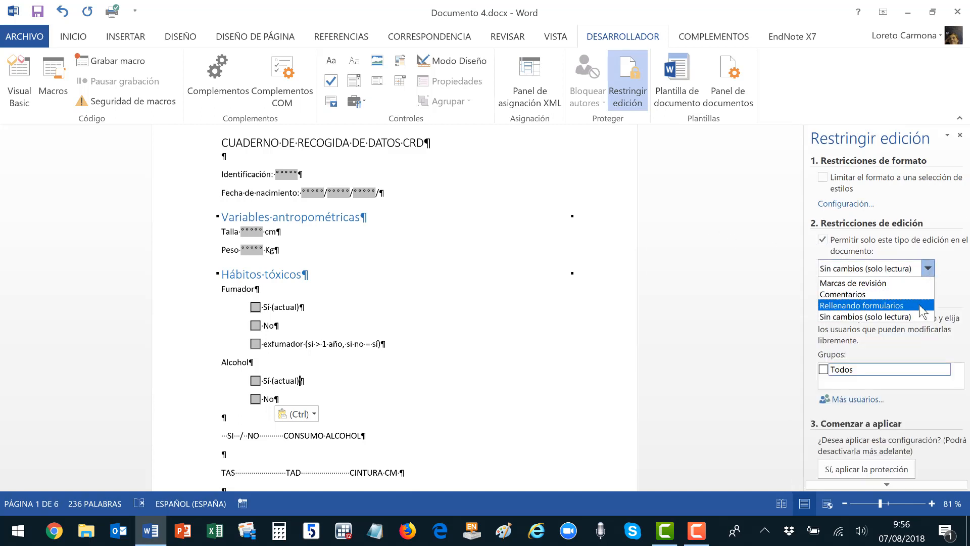
pyautogui.click(922, 306)
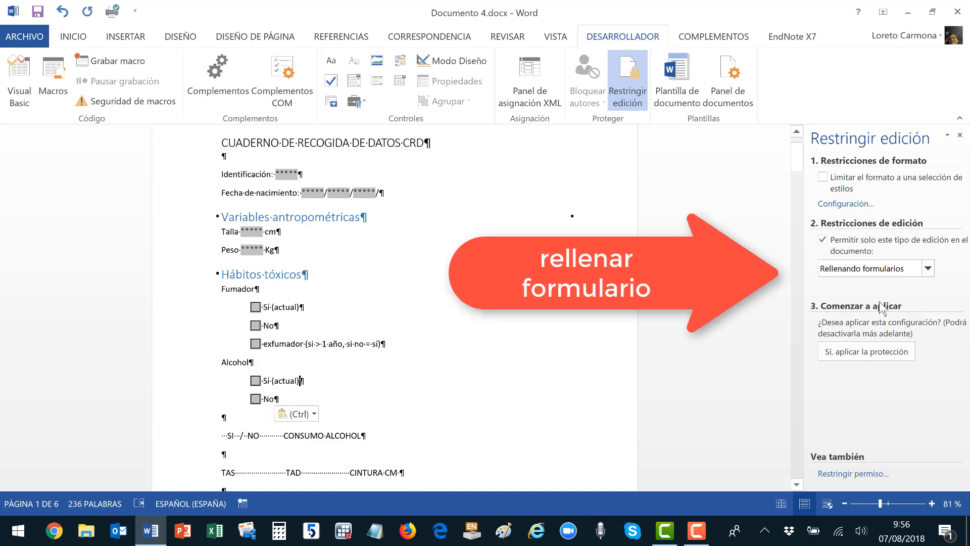
pyautogui.click(864, 352)
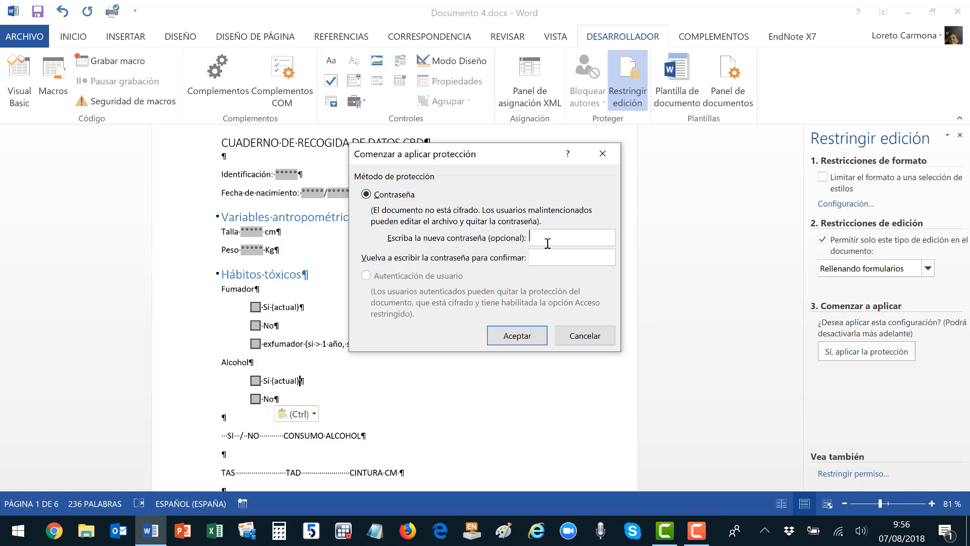
pyautogui.click(525, 336)
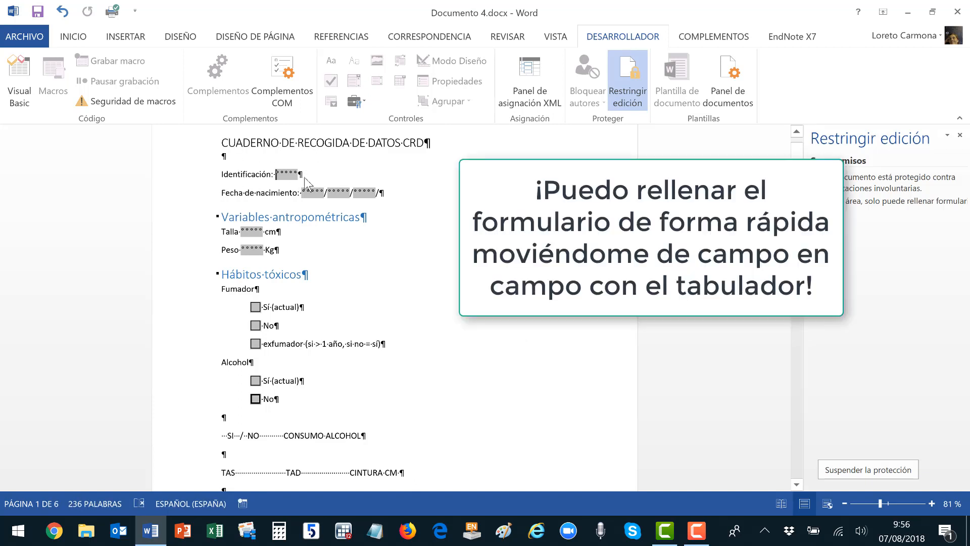
# Test the form by answering Fumador No, then stop the protection so the text is editable.
pyautogui.press('Tab')
pyautogui.press('Tab')
pyautogui.press('Tab')
pyautogui.press('Tab')
pyautogui.press('Tab')
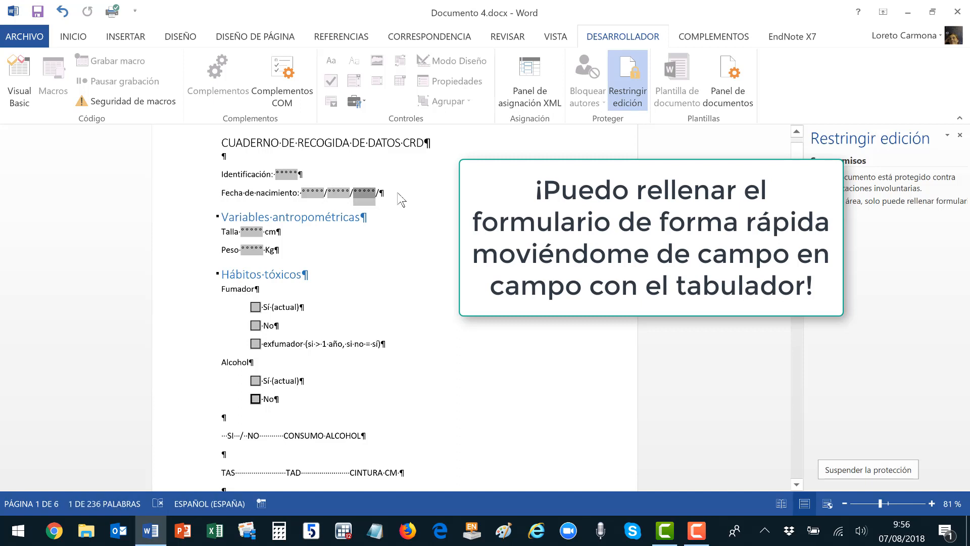
pyautogui.press('Tab')
pyautogui.press('Tab')
pyautogui.press('Tab')
pyautogui.press('Tab')
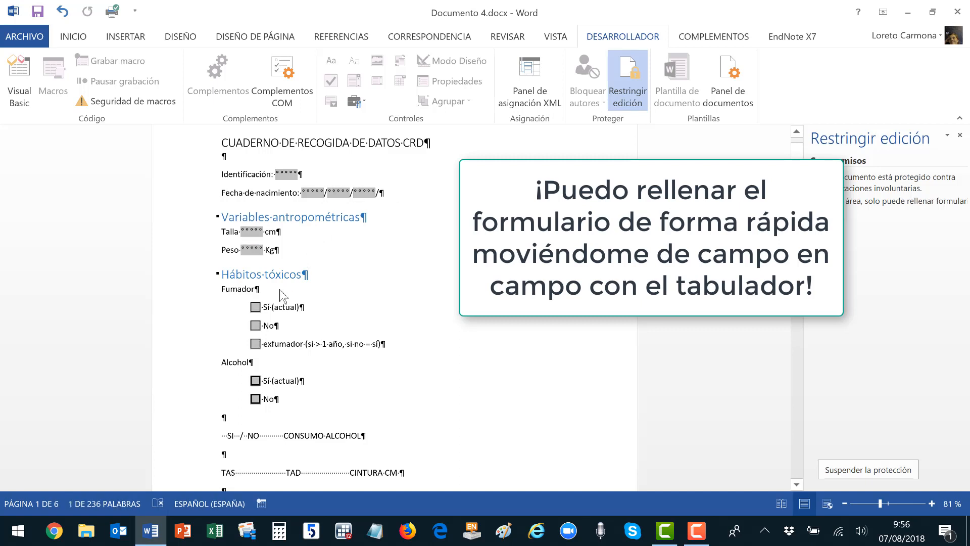
pyautogui.click(256, 306)
pyautogui.click(255, 325)
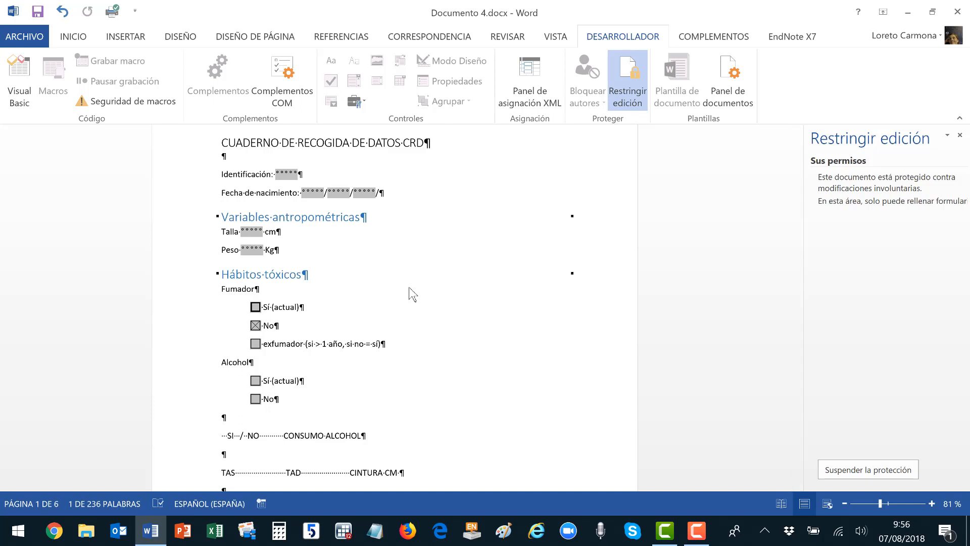
pyautogui.click(863, 471)
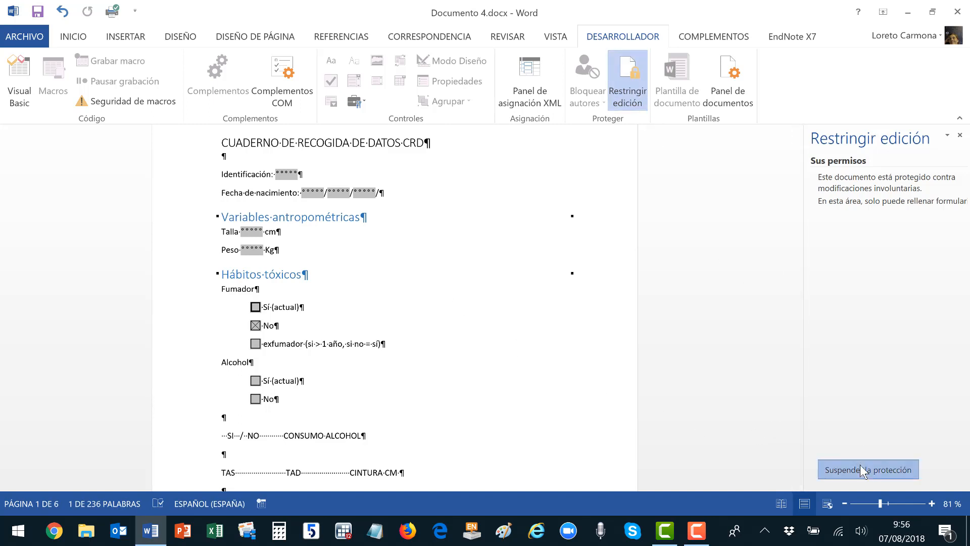
pyautogui.click(297, 306)
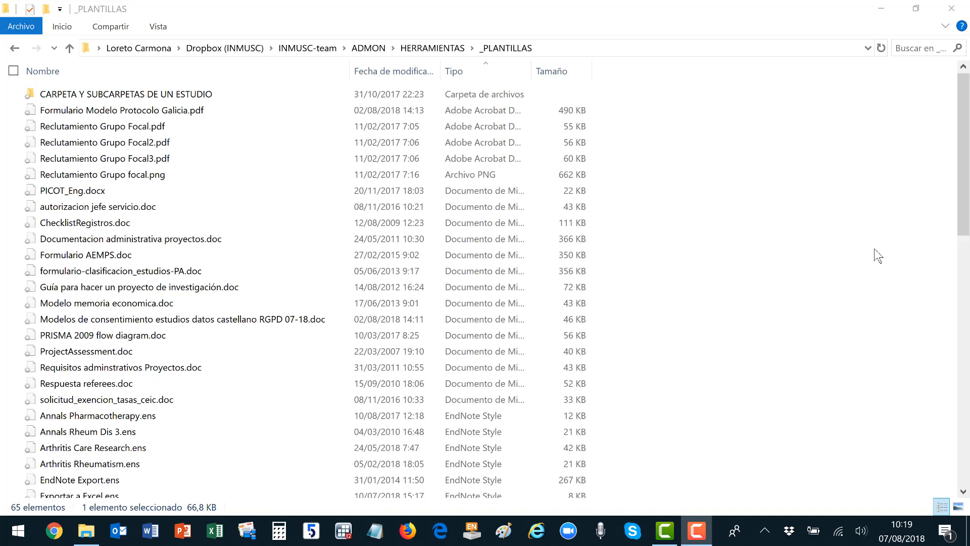
# Return to the _PLANTILLAS folder and open Autorizacion_grabacion_sesion_grupo.dotx as a new document.
pyautogui.doubleClick(183, 97)
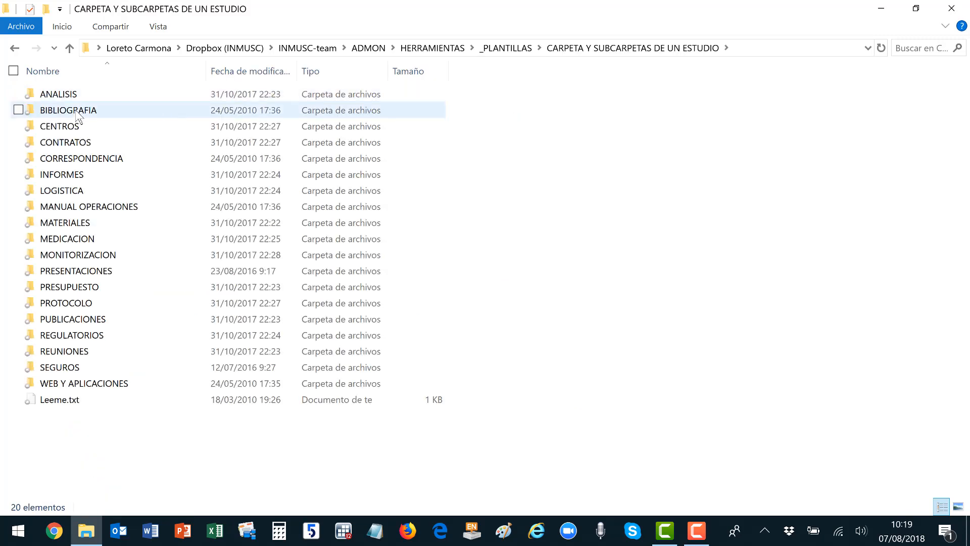
pyautogui.doubleClick(76, 107)
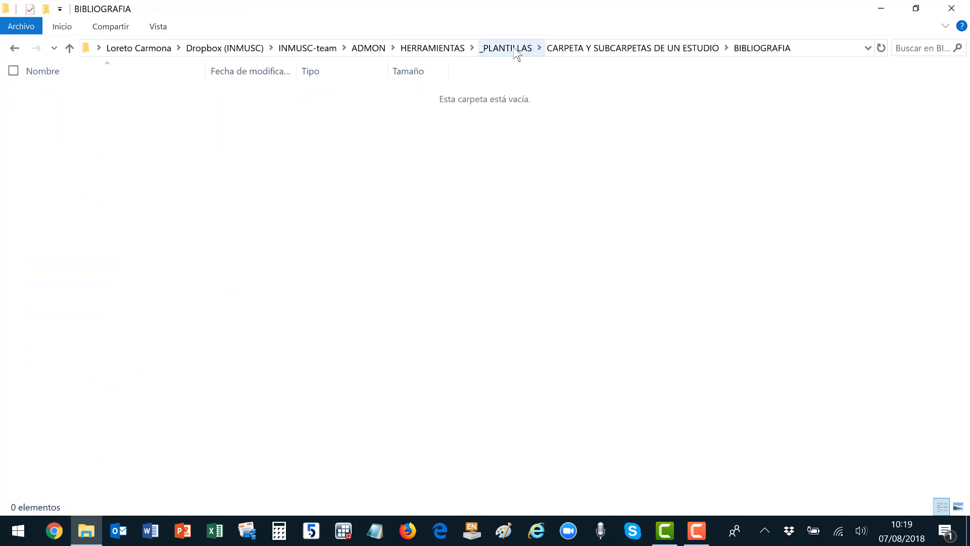
pyautogui.click(608, 52)
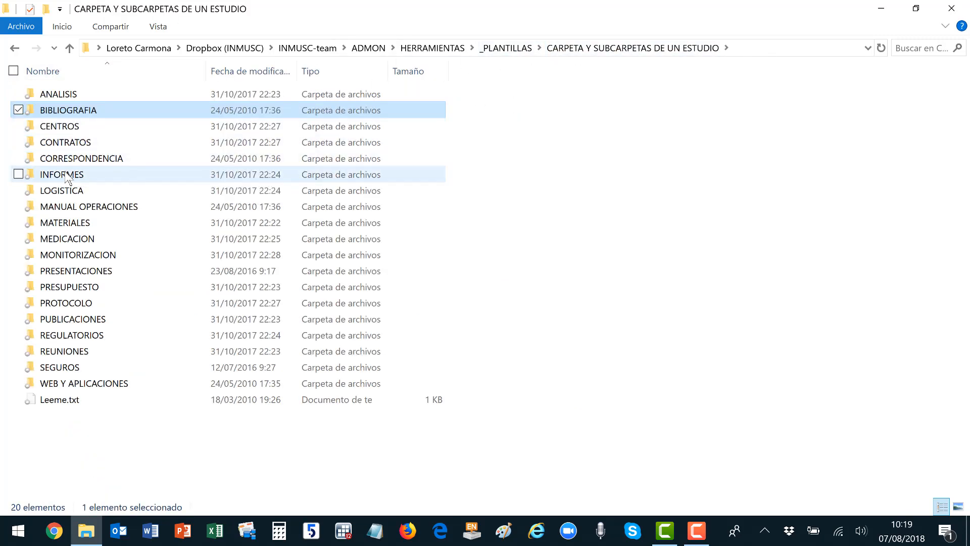
pyautogui.hotkey('alt', 'Up')
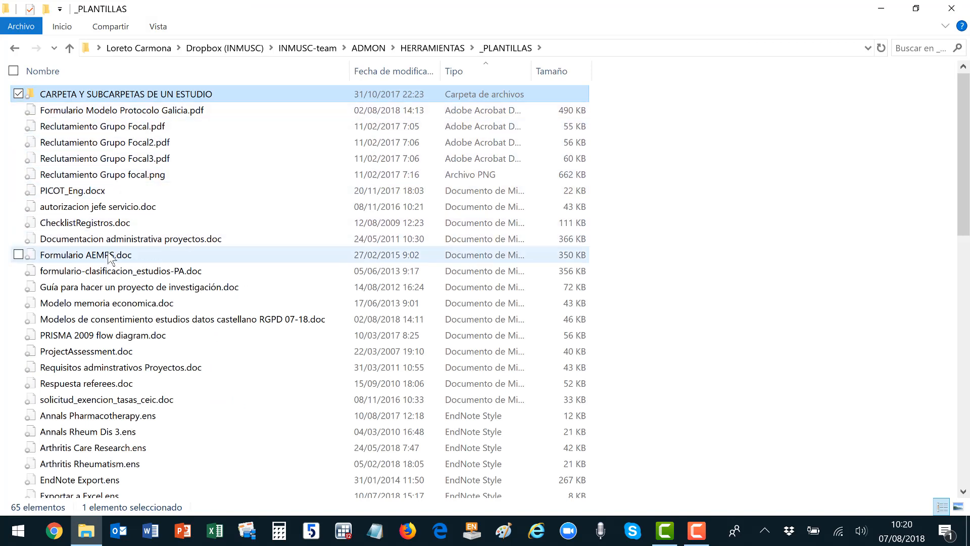
pyautogui.scroll(-4, 120, 271)
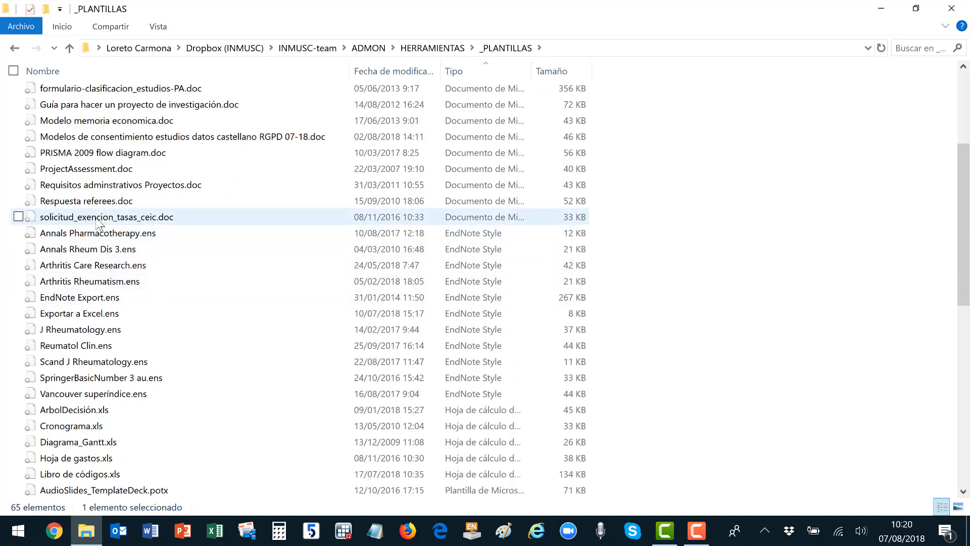
pyautogui.scroll(1, 99, 222)
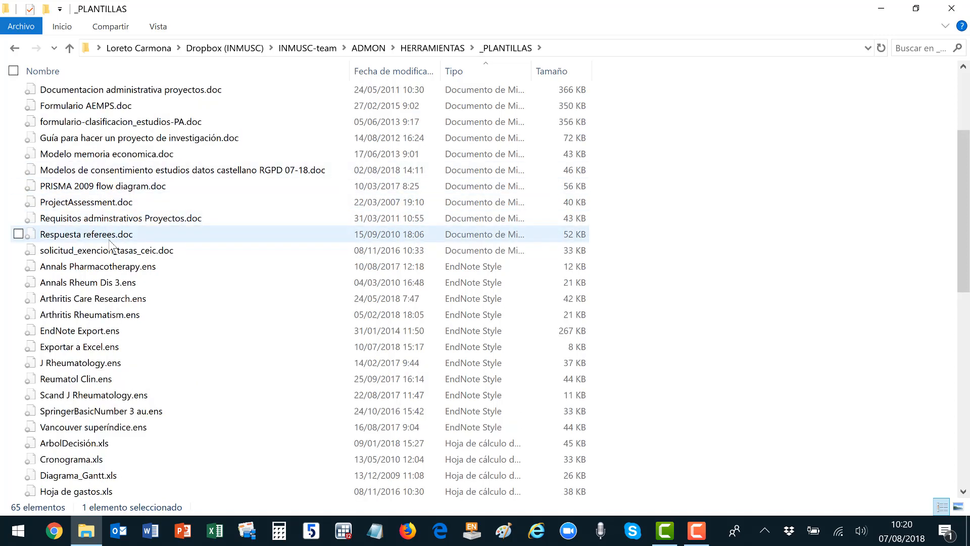
pyautogui.scroll(2, 111, 246)
pyautogui.scroll(-4, 111, 246)
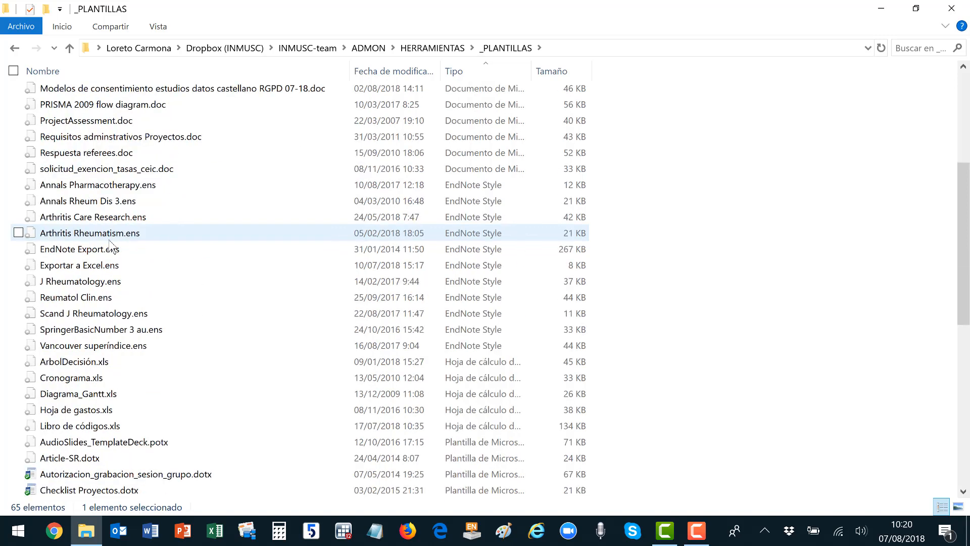
pyautogui.scroll(-2, 111, 246)
pyautogui.scroll(-2, 111, 246)
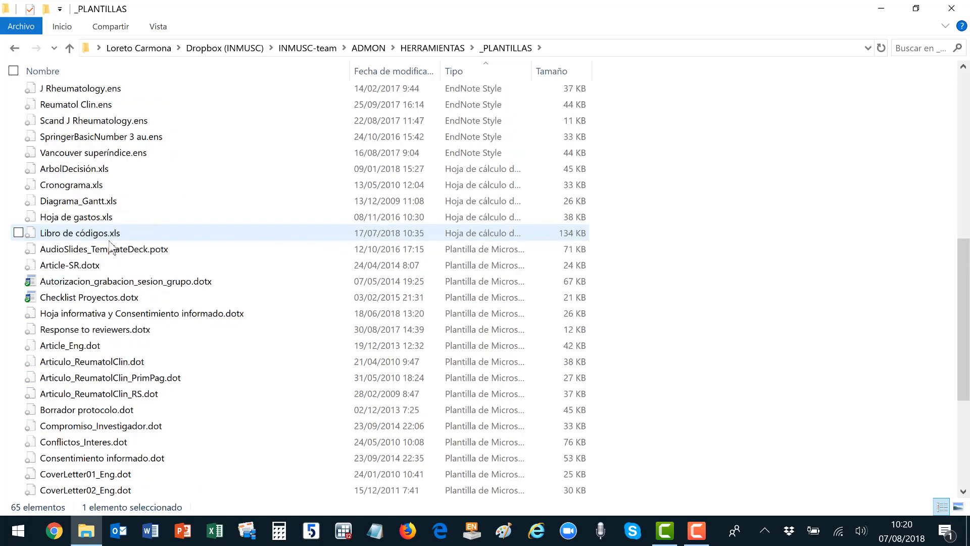
pyautogui.scroll(-1, 111, 246)
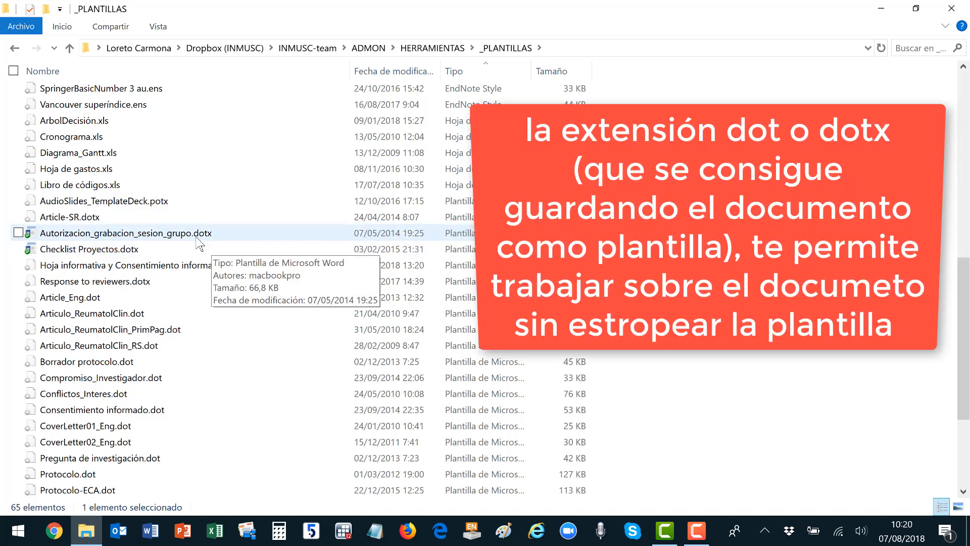
pyautogui.doubleClick(148, 237)
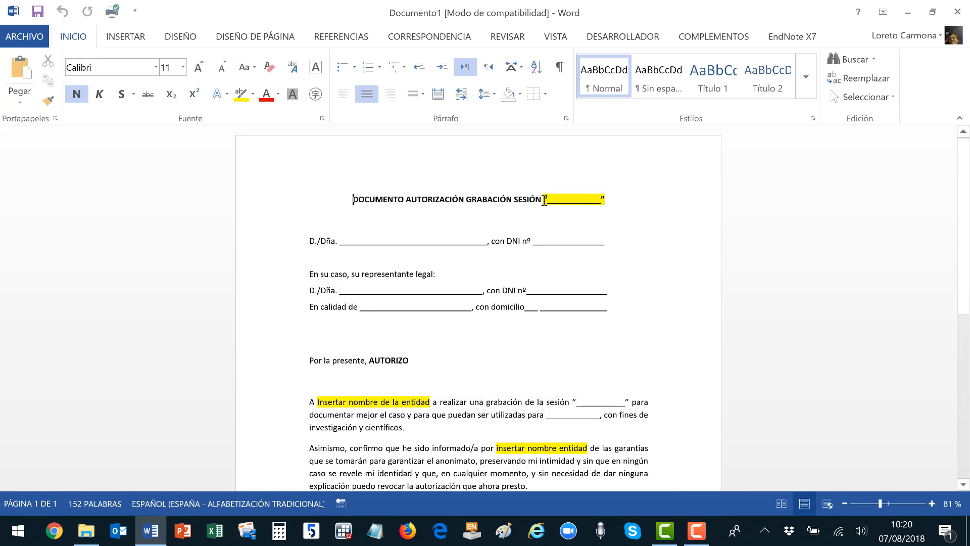
# Delete the '07 de agosto de 2018' date field, leaving the line 'En ______, a'.
pyautogui.moveTo(544, 200); pyautogui.dragTo(605, 196)
pyautogui.scroll(-4, 611, 246)
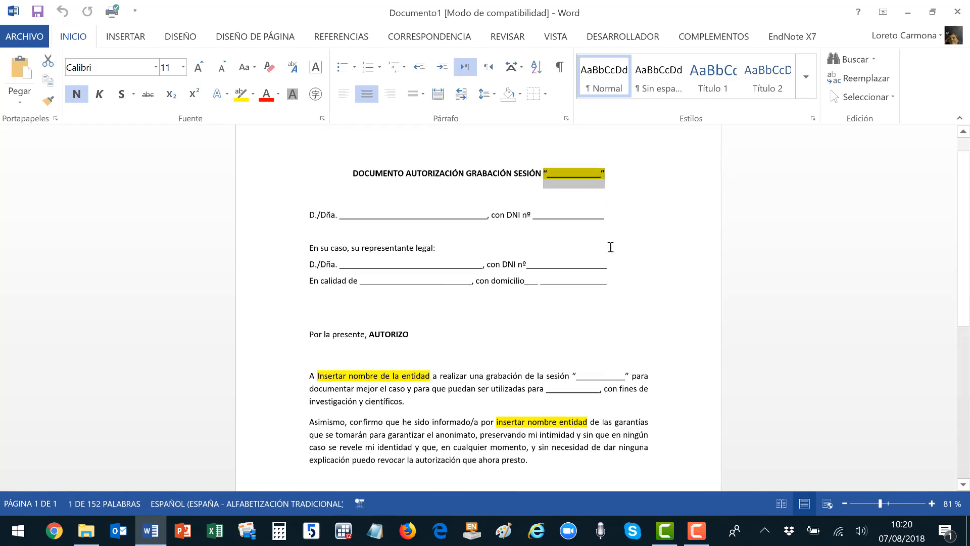
pyautogui.scroll(-4, 610, 246)
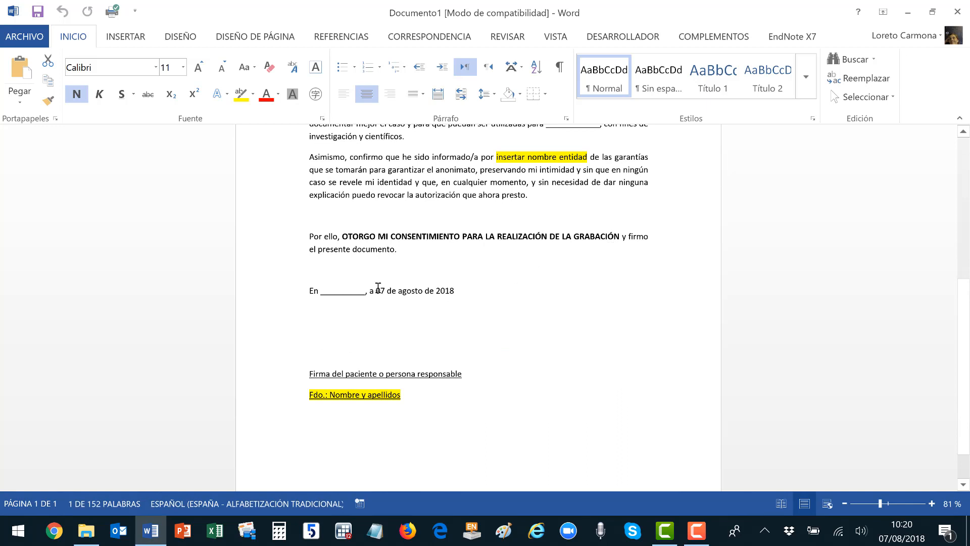
pyautogui.click(376, 290)
pyautogui.click(376, 290)
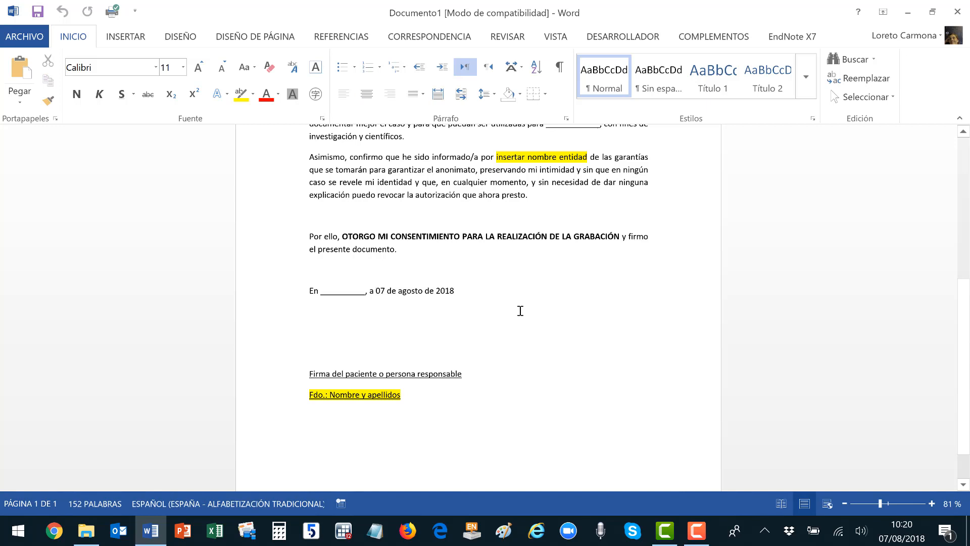
pyautogui.hotkey('shift', 'End')
pyautogui.press('Delete')
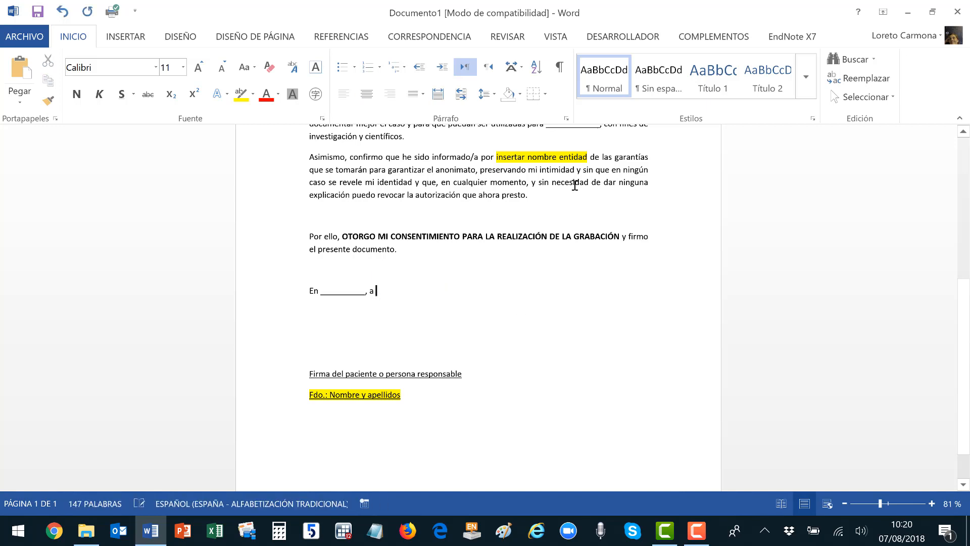
# Insert a legacy text form field after 'a' and set its type to Fecha actual.
pyautogui.click(646, 39)
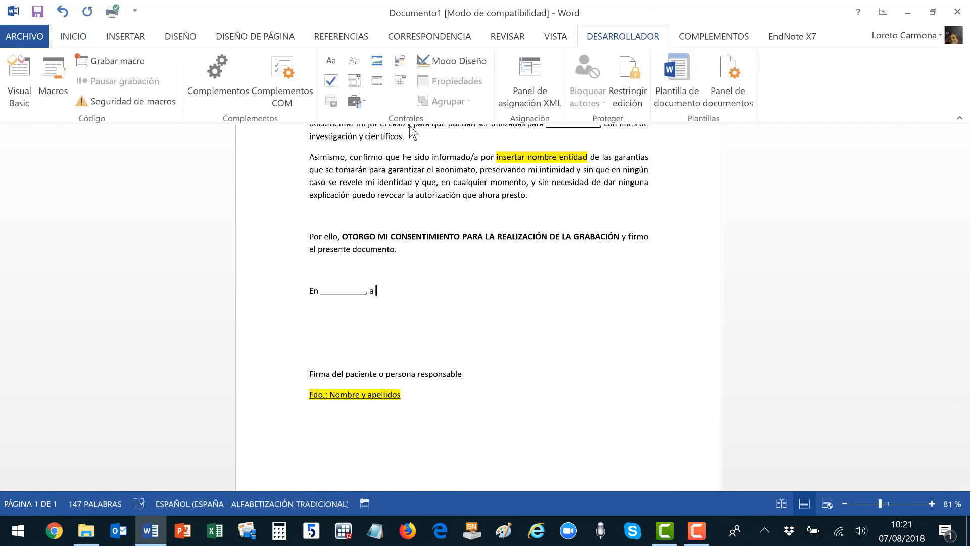
pyautogui.click(357, 102)
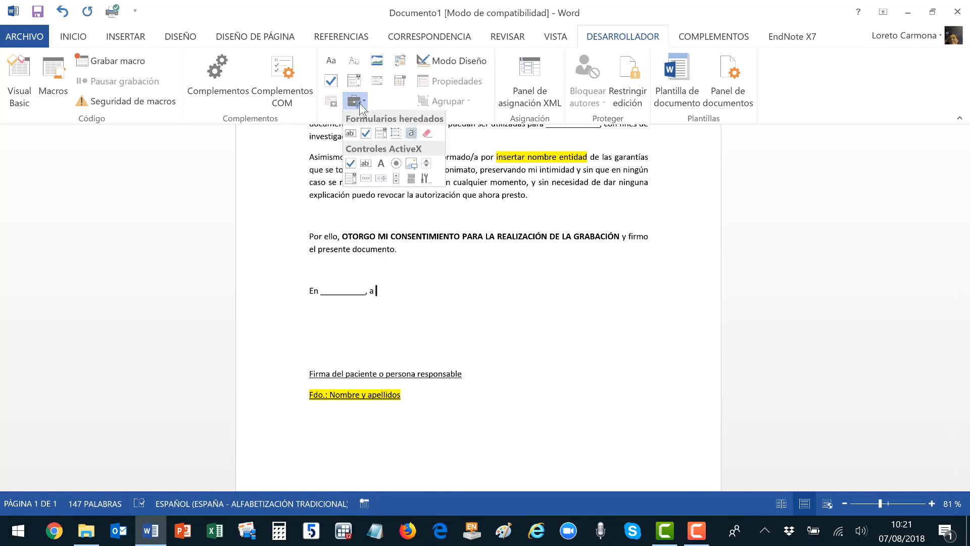
pyautogui.click(350, 134)
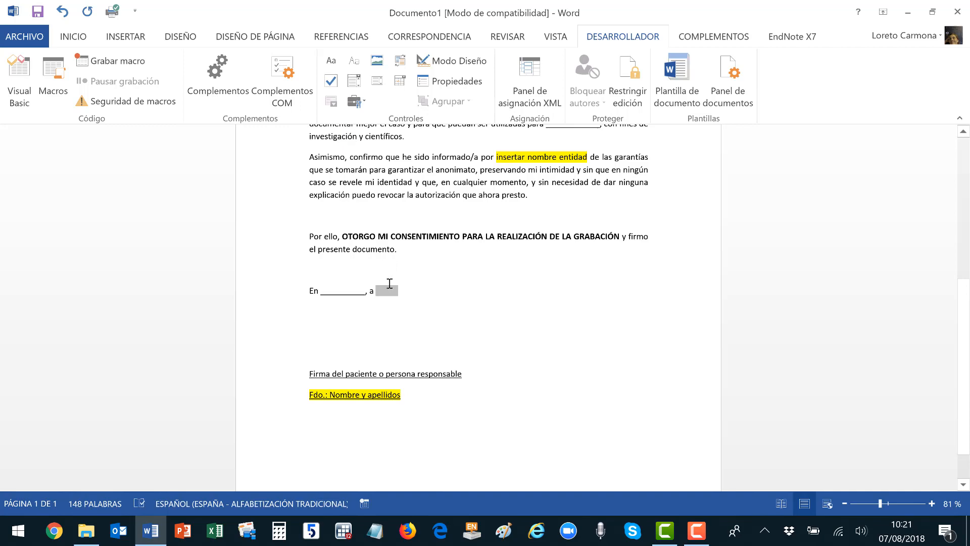
pyautogui.rightClick(390, 290)
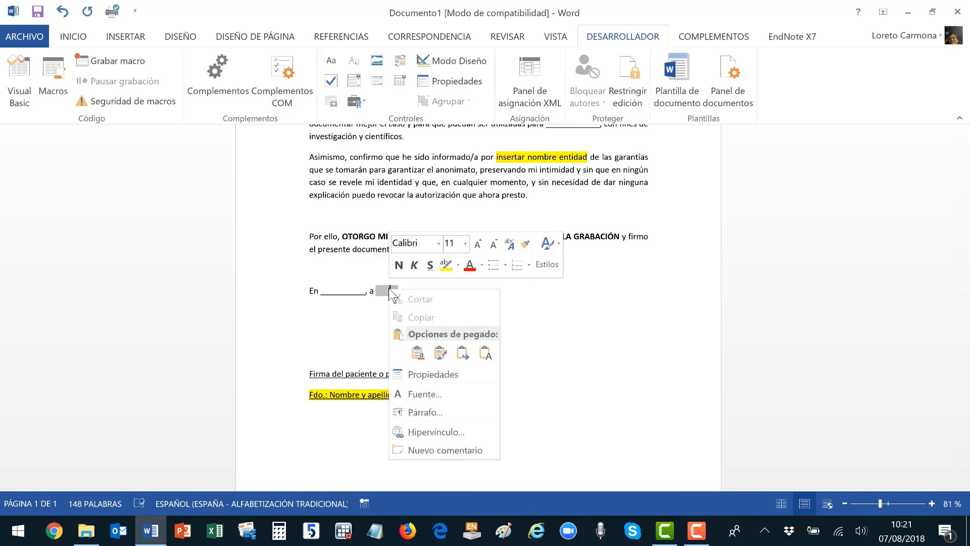
pyautogui.click(428, 375)
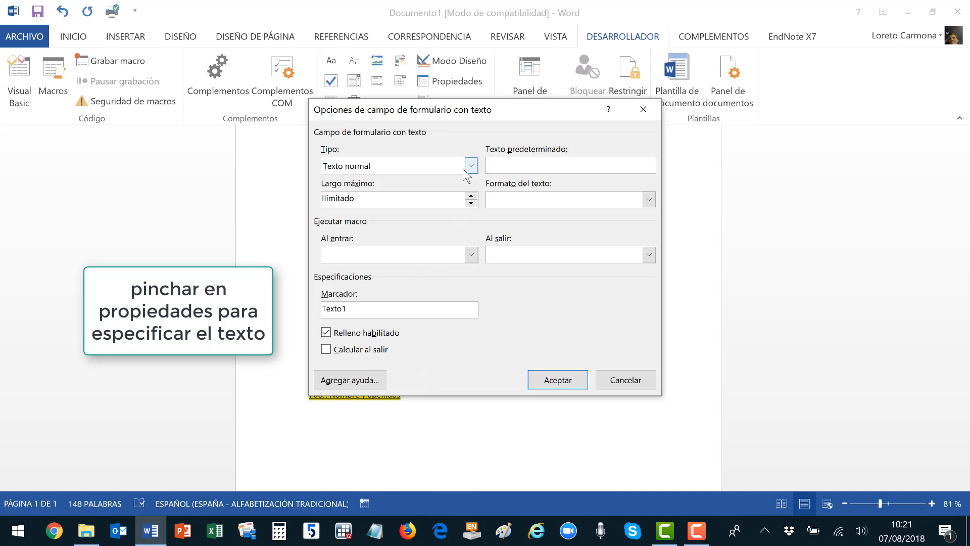
pyautogui.click(470, 166)
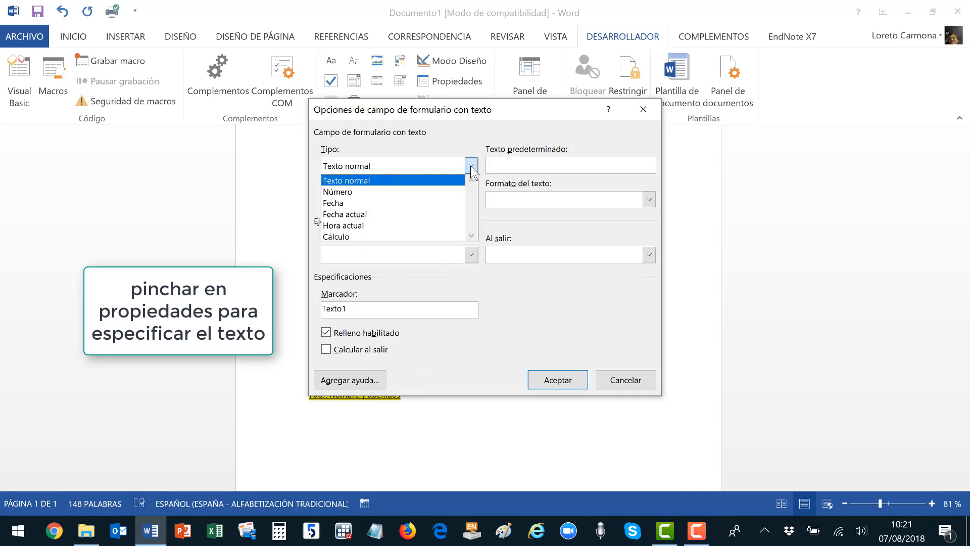
pyautogui.click(375, 214)
pyautogui.click(551, 380)
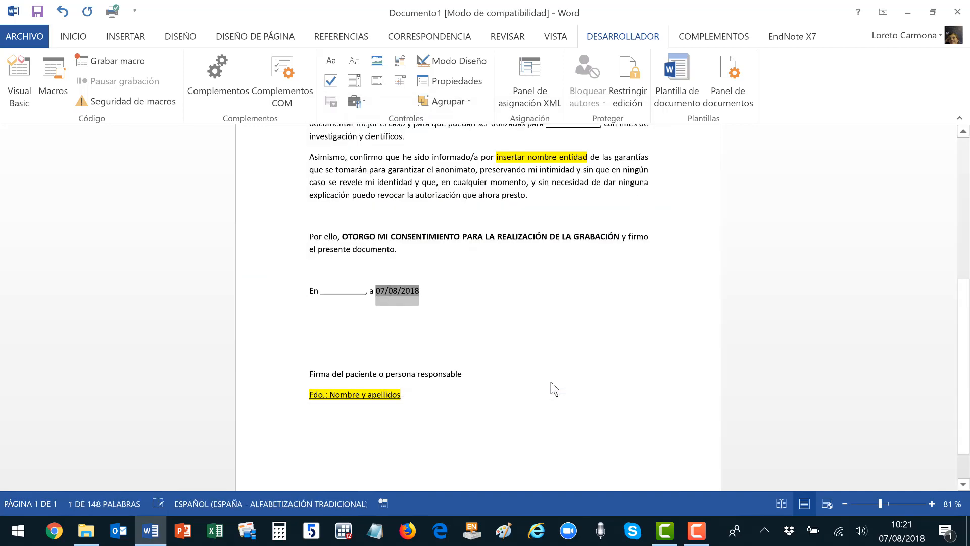
# Format the date field as dd' de 'MMMM' de 'yyyy, showing 07 de agosto de 2018.
pyautogui.rightClick(413, 296)
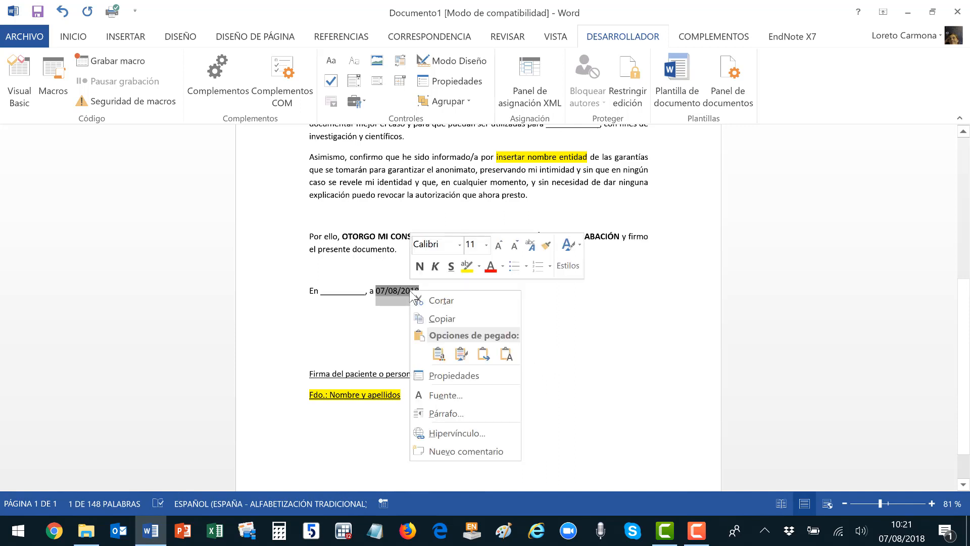
pyautogui.click(435, 376)
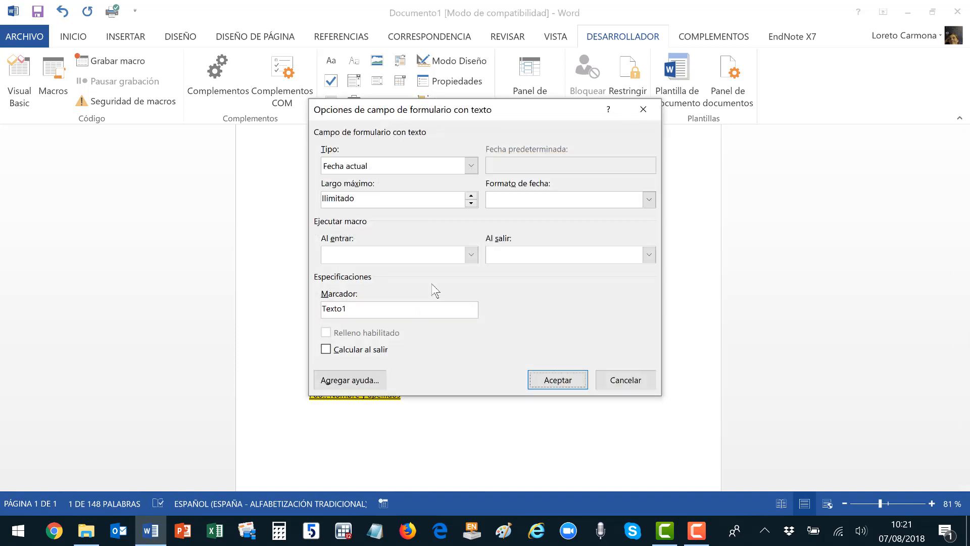
pyautogui.click(650, 200)
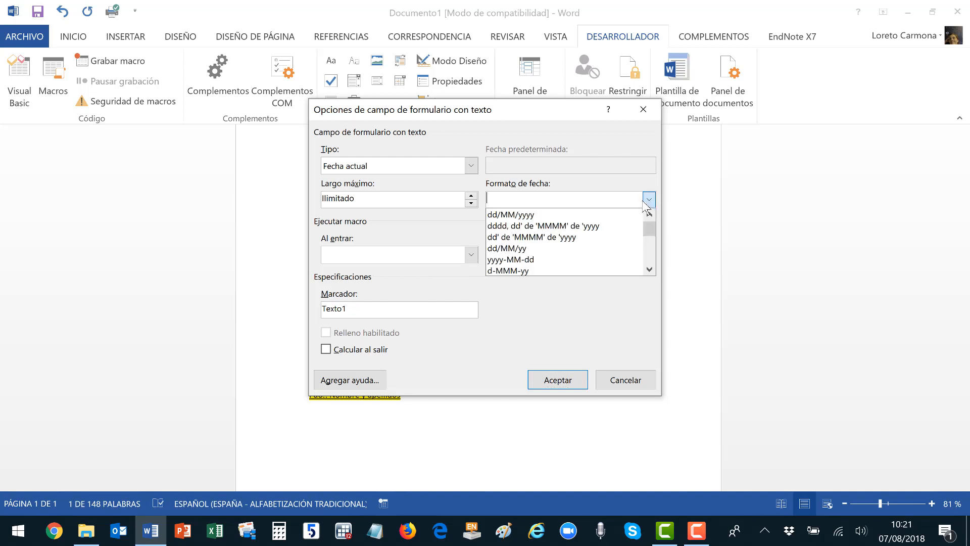
pyautogui.click(575, 237)
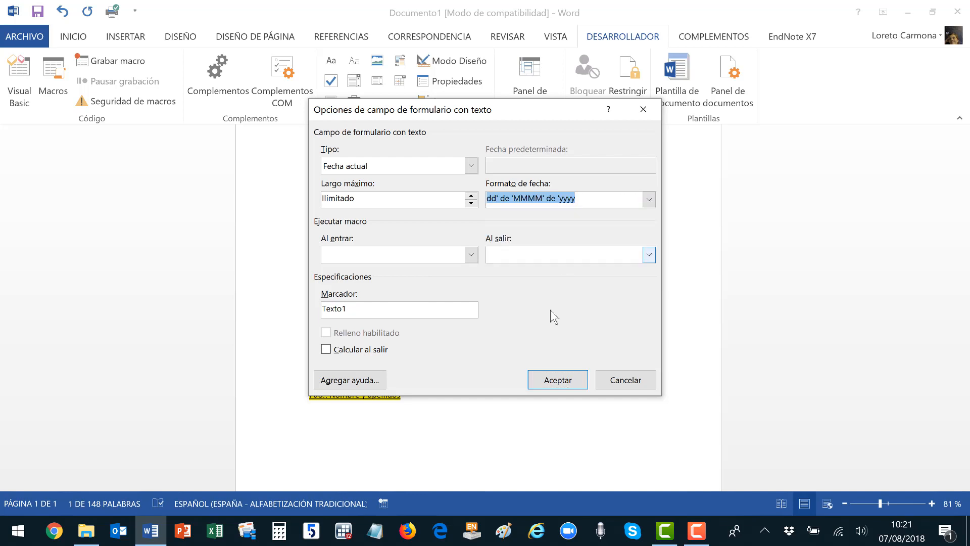
pyautogui.click(546, 381)
pyautogui.click(559, 352)
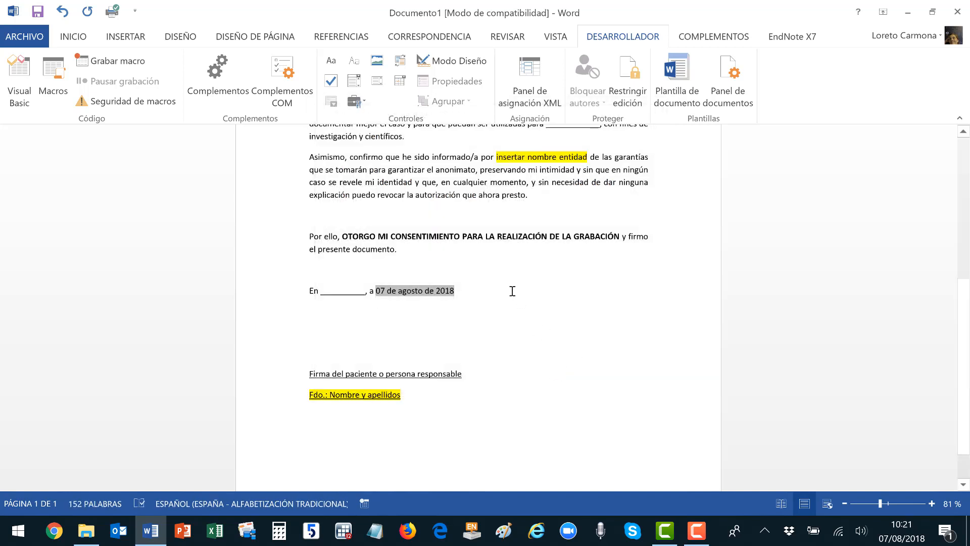
pyautogui.scroll(2, 511, 291)
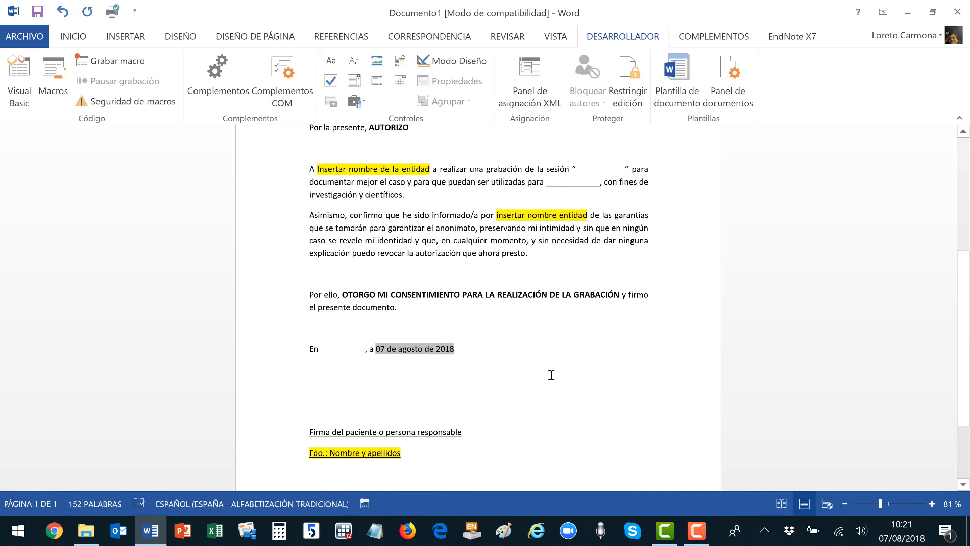
pyautogui.scroll(-3, 551, 373)
pyautogui.scroll(3, 545, 344)
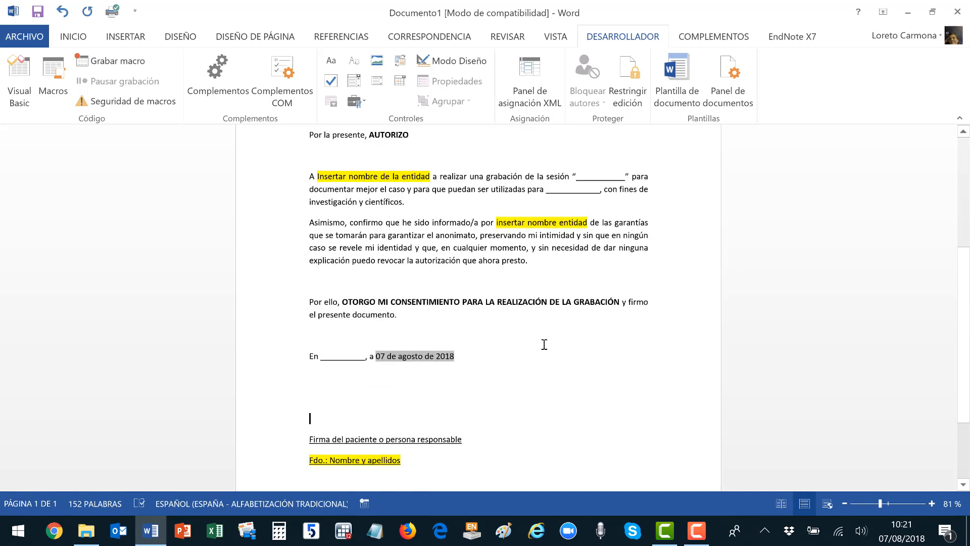
pyautogui.scroll(6, 544, 344)
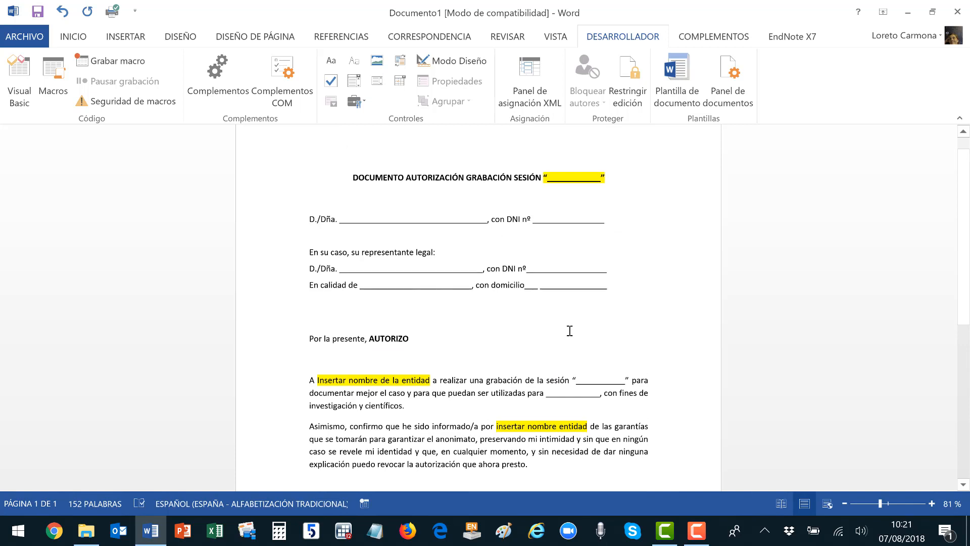
pyautogui.scroll(1, 569, 331)
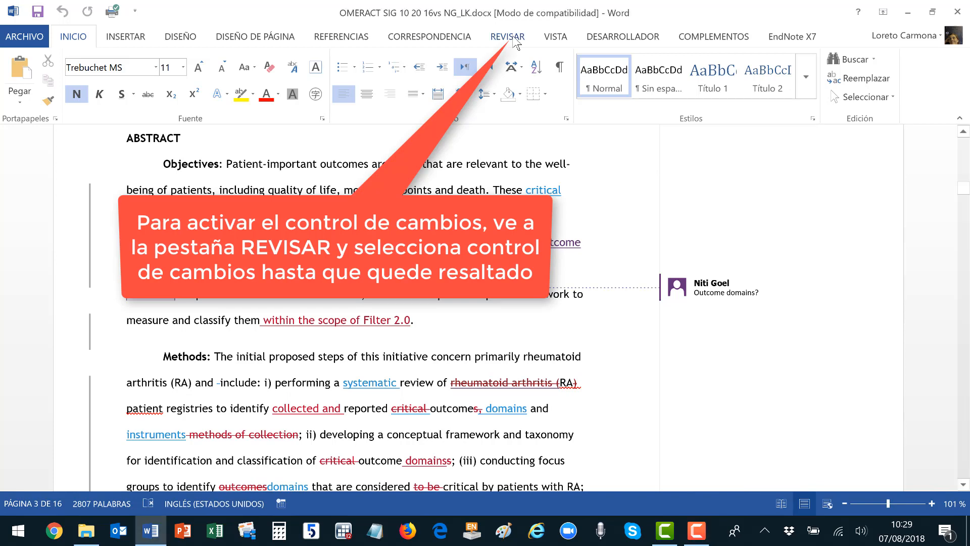
# Turn on Control de cambios from the REVISAR tab.
pyautogui.click(516, 41)
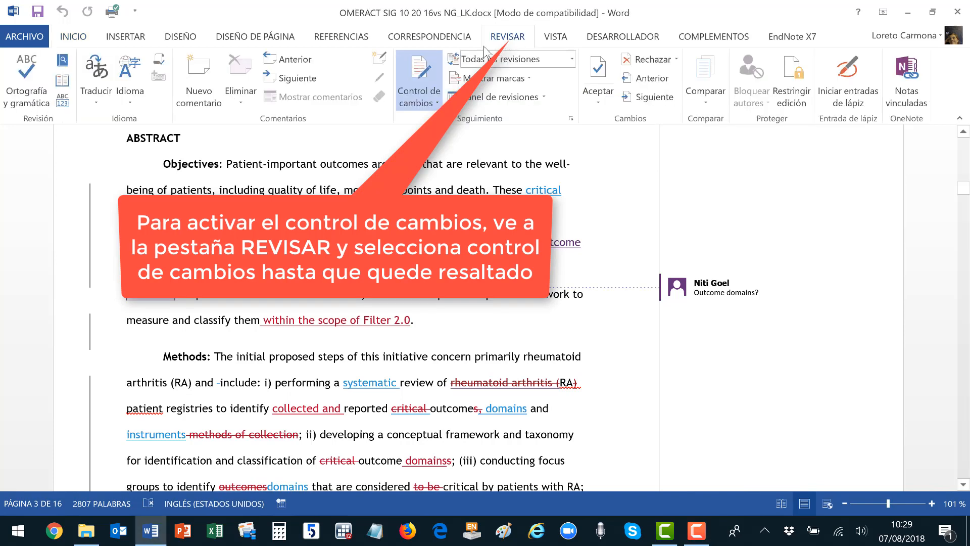
pyautogui.click(431, 78)
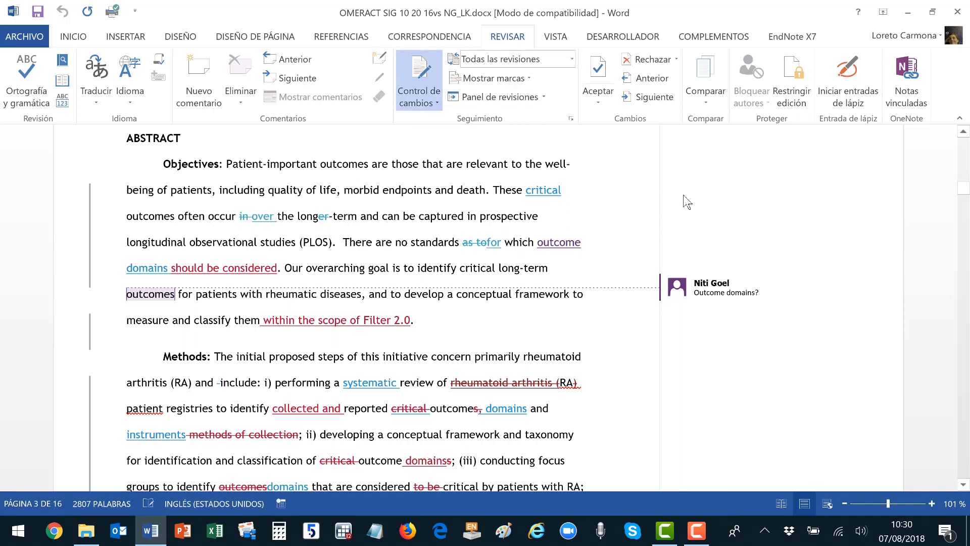
# Delete 'endpoints' and type 'wrong' as tracked changes.
pyautogui.doubleClick(431, 196)
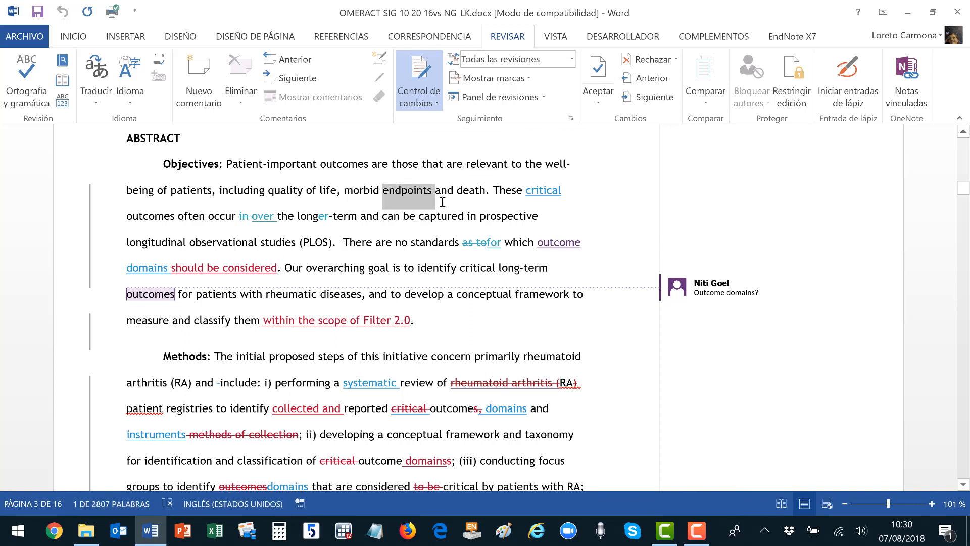
pyautogui.press('Delete')
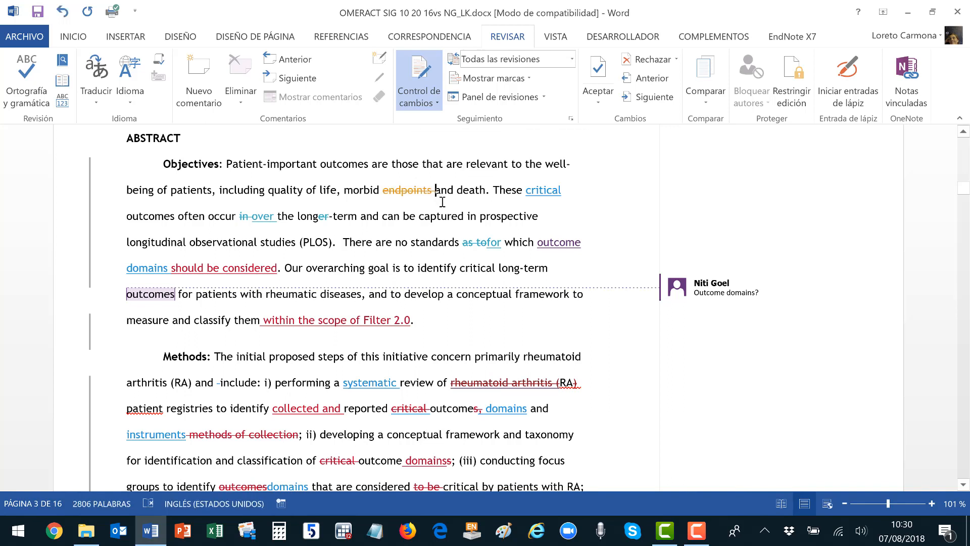
pyautogui.write('wrong')
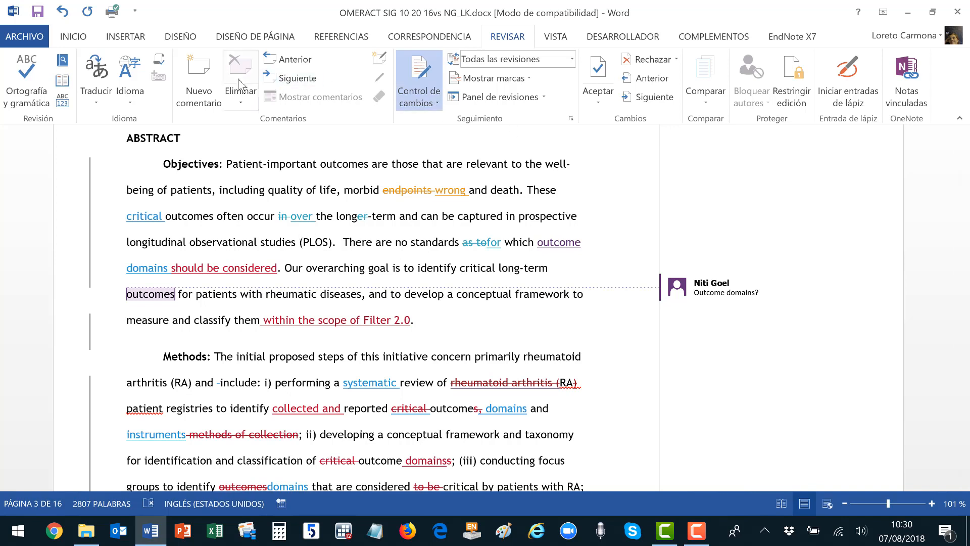
# Insert 'ES MEJOR OTRA COSA' after 'life', cut it again, and select 'including quality of life'.
pyautogui.click(291, 190)
pyautogui.click(337, 190)
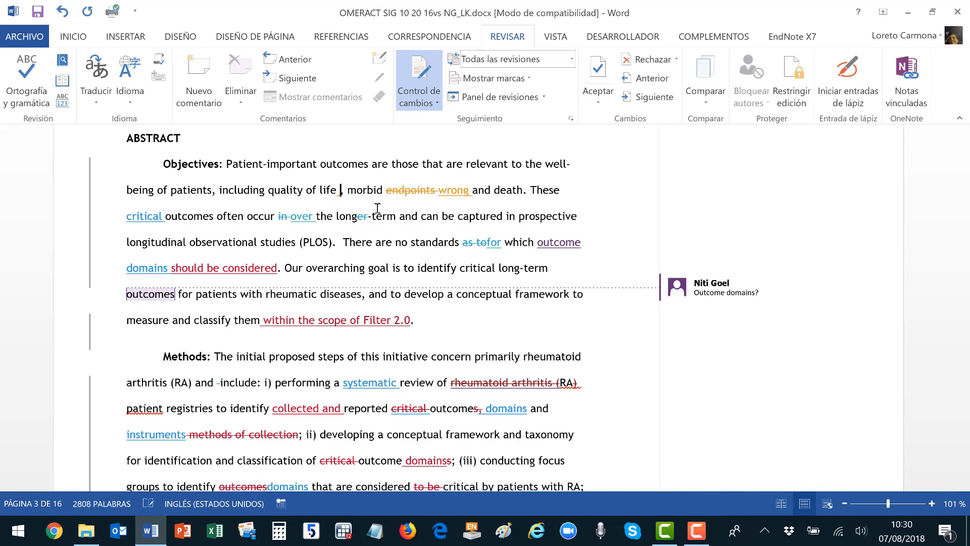
pyautogui.write('ES MEJOR ')
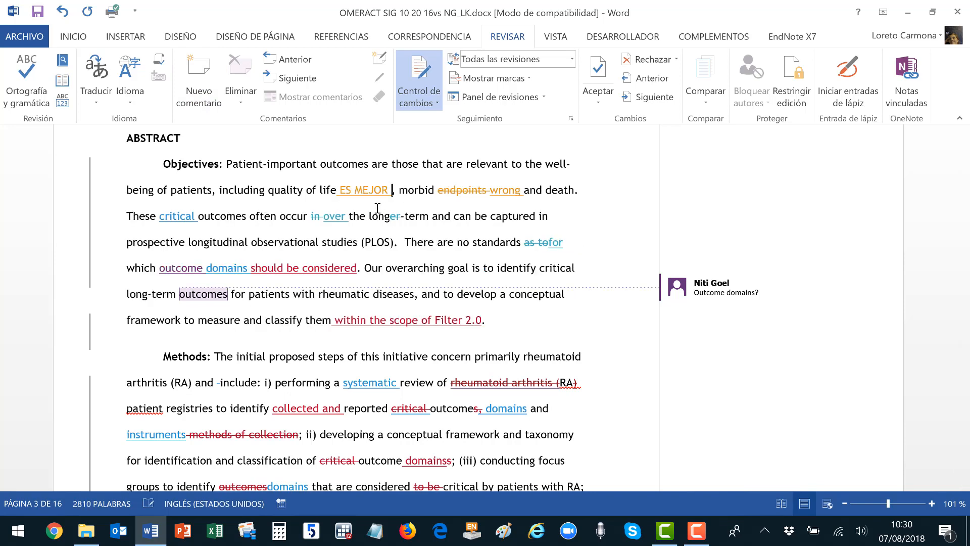
pyautogui.write('OTRA COSA')
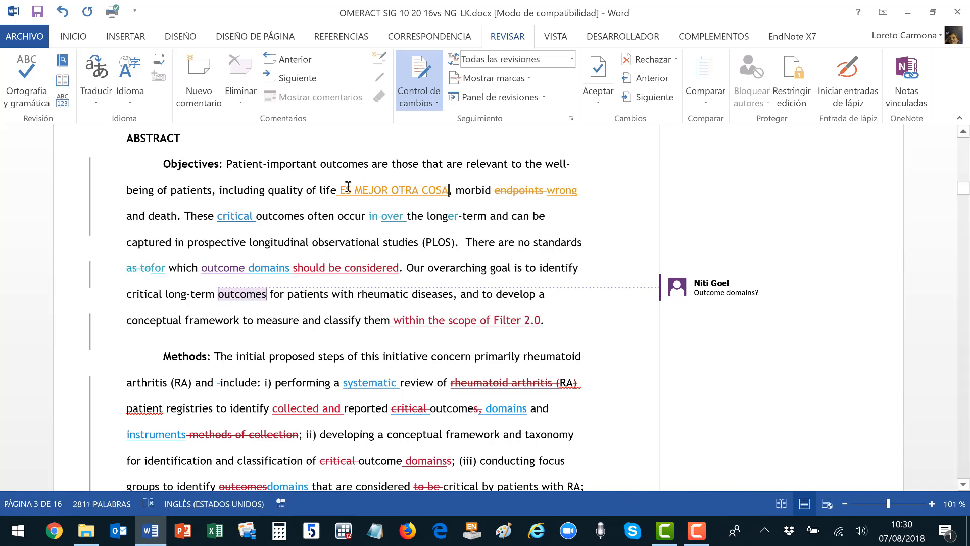
pyautogui.moveTo(341, 189); pyautogui.dragTo(444, 188)
pyautogui.hotkey('ctrl', 'c')
pyautogui.press('Delete')
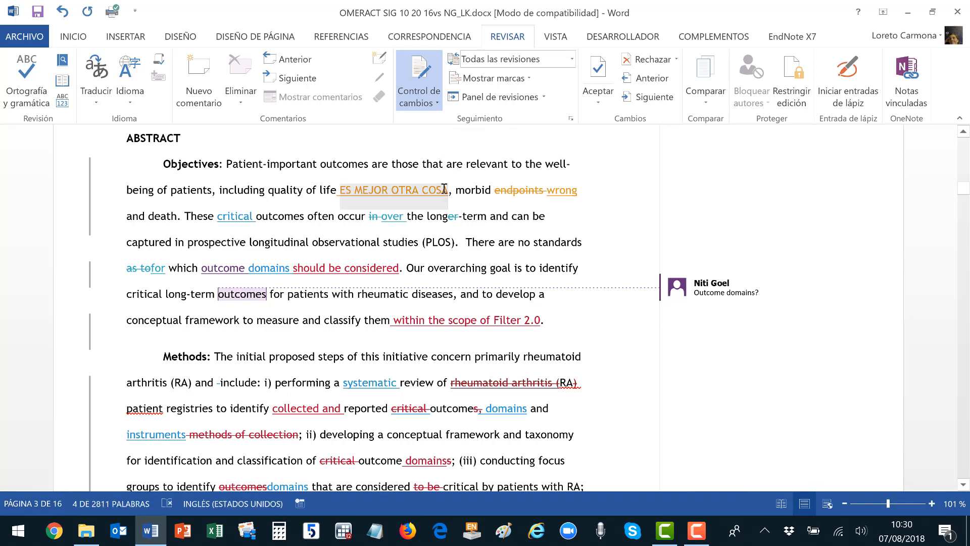
pyautogui.moveTo(328, 189); pyautogui.dragTo(229, 191)
# Add a comment reading 'ES MEJOR OTRA COSA' to 'including quality of life'.
pyautogui.click(200, 77)
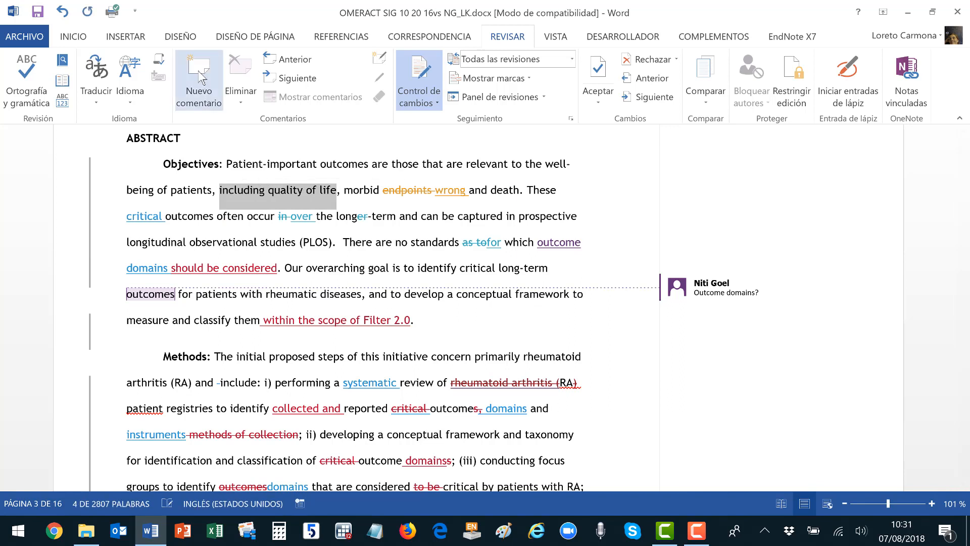
pyautogui.hotkey('ctrl', 'v')
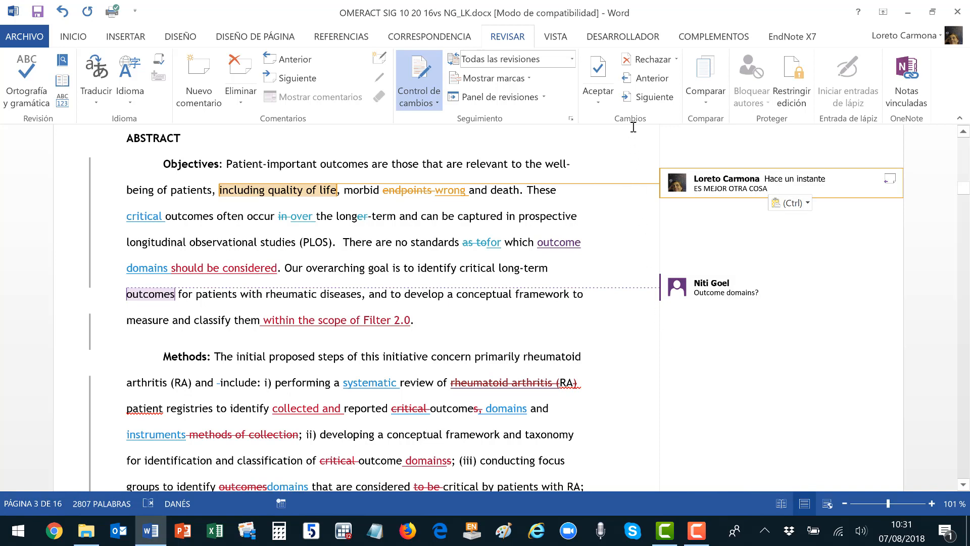
pyautogui.click(180, 160)
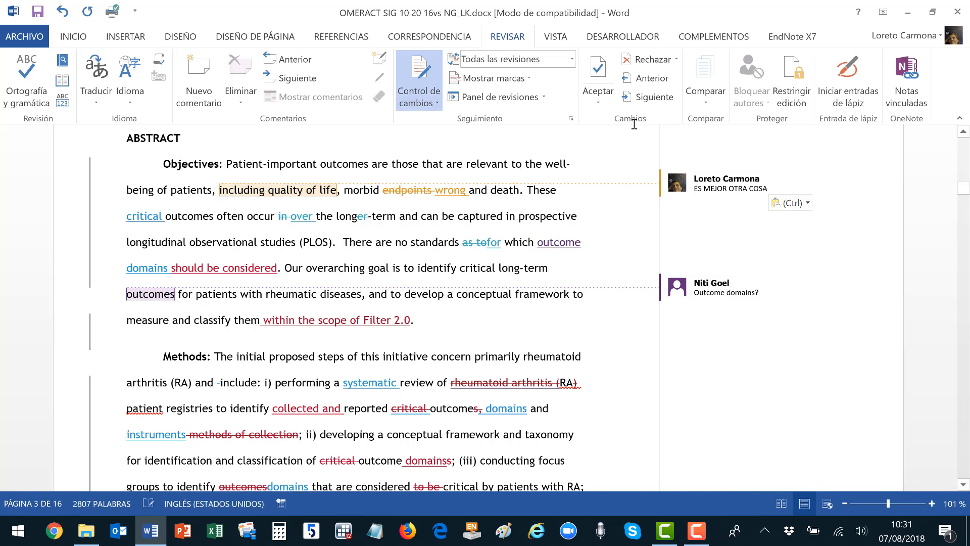
pyautogui.click(656, 104)
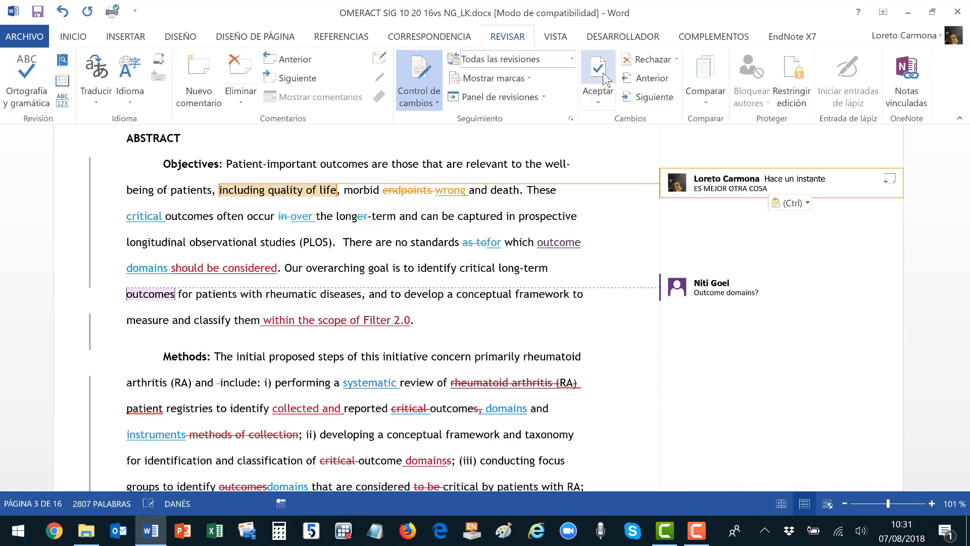
# Delete the new comment, then reject the 'endpoints' deletion and the inserted 'wrong'.
pyautogui.rightClick(796, 185)
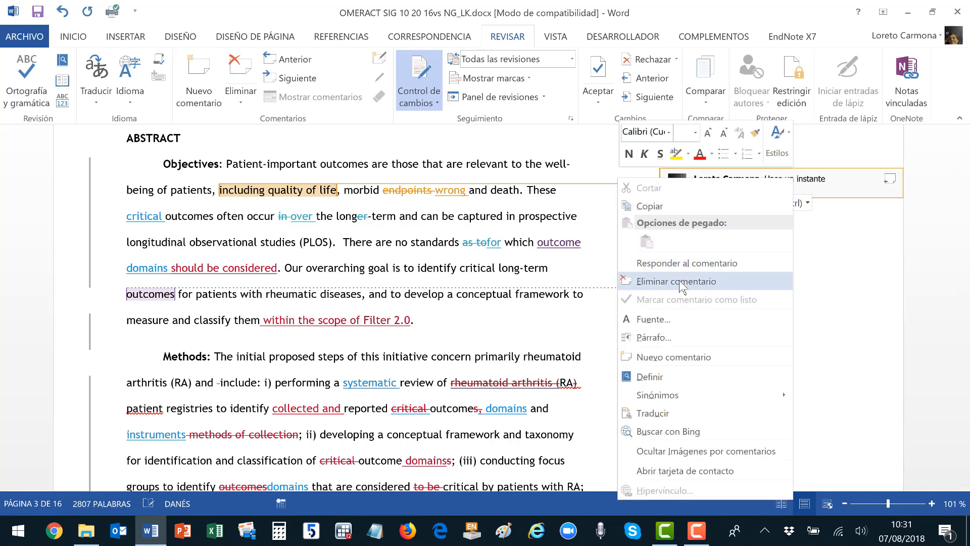
pyautogui.click(680, 280)
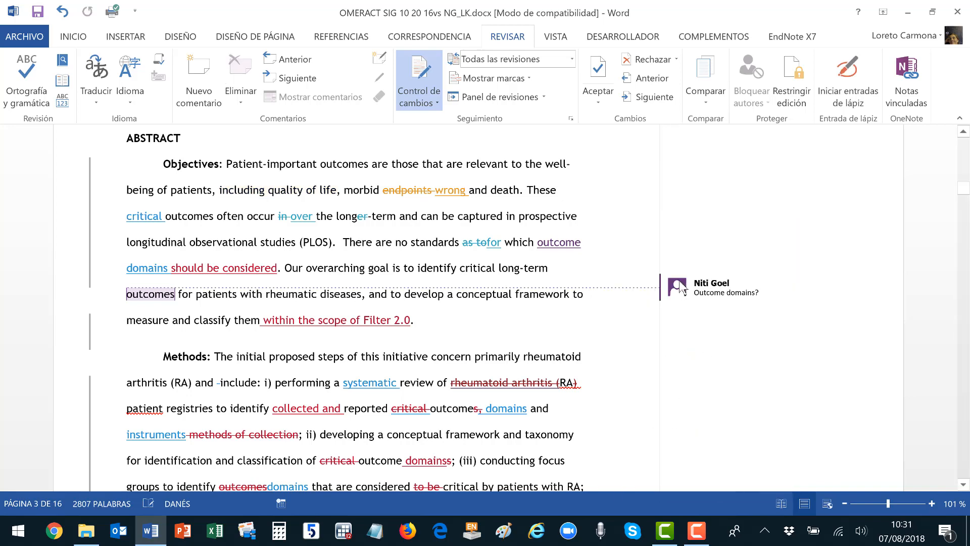
pyautogui.click(651, 98)
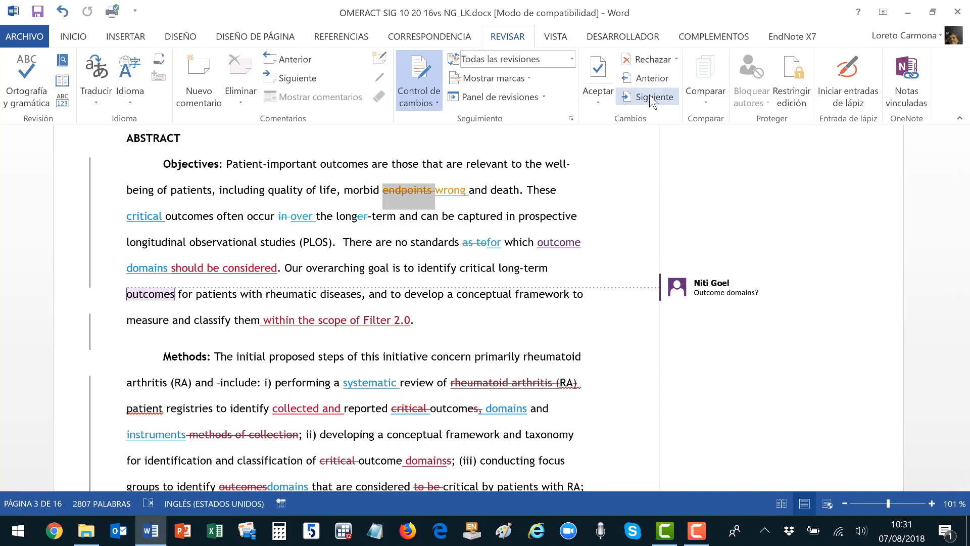
pyautogui.click(642, 59)
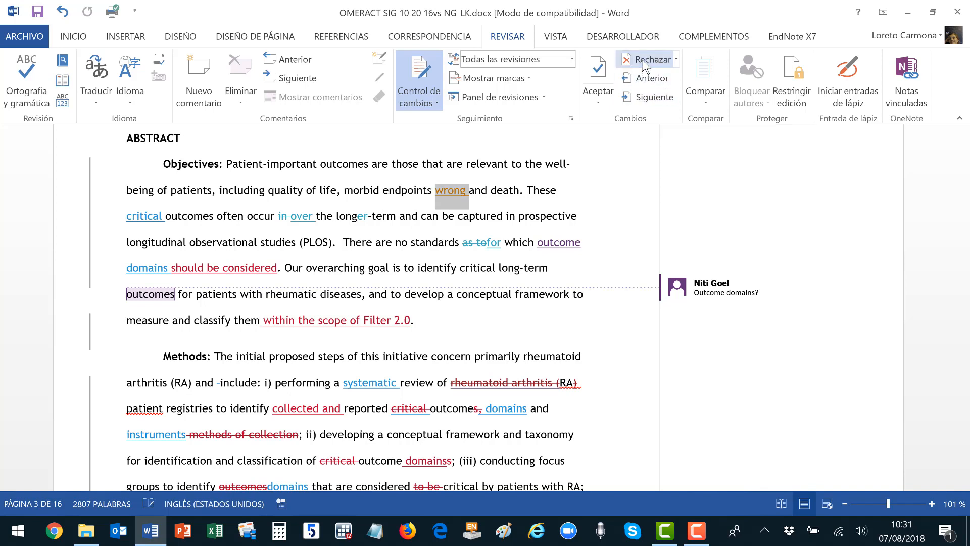
pyautogui.click(642, 60)
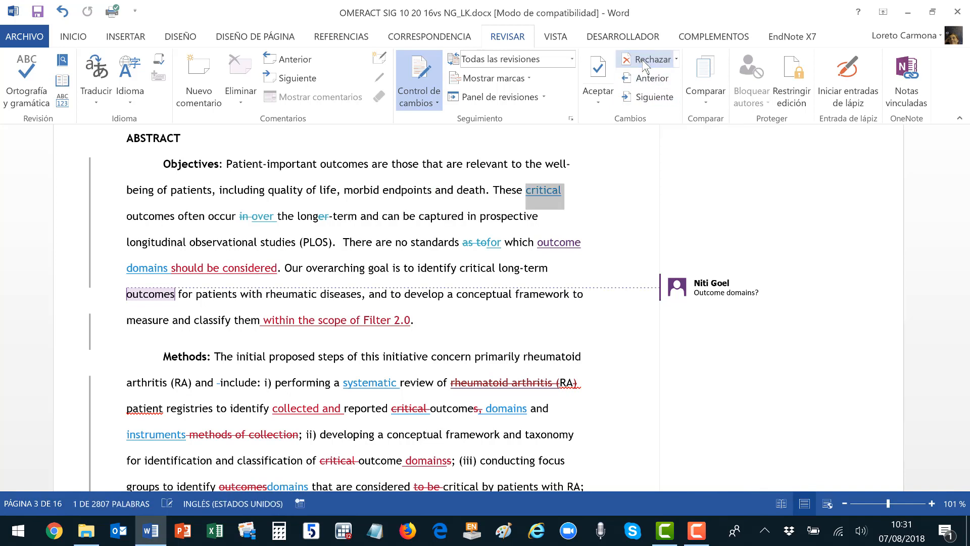
# Accept changes for critical, in, over, longer, as to, for and outcome; reject 'domains'.
pyautogui.click(606, 76)
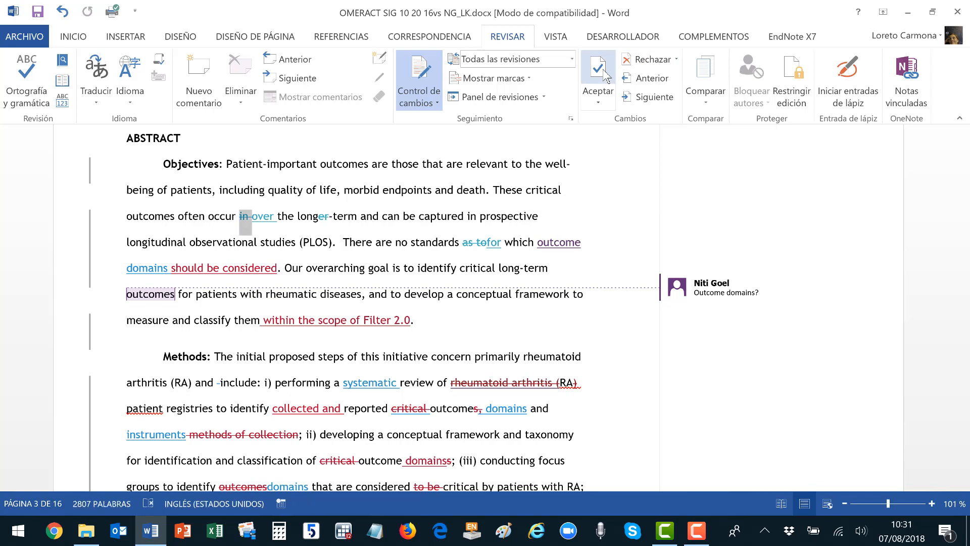
pyautogui.click(606, 76)
pyautogui.click(606, 75)
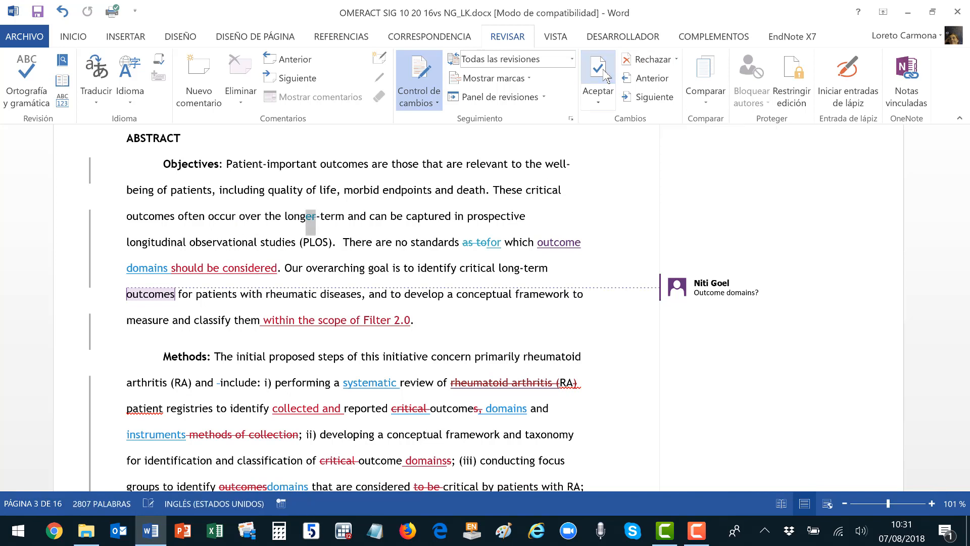
pyautogui.click(606, 76)
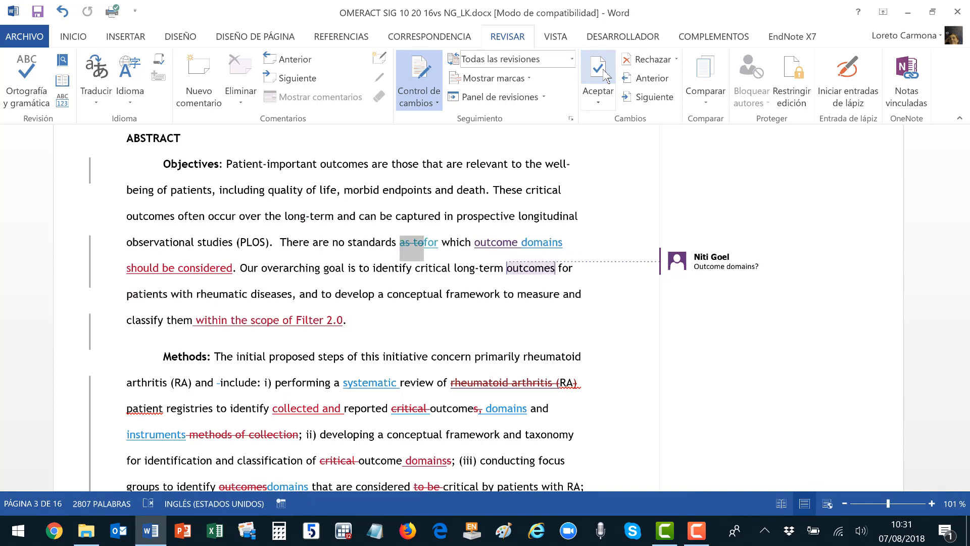
pyautogui.click(606, 76)
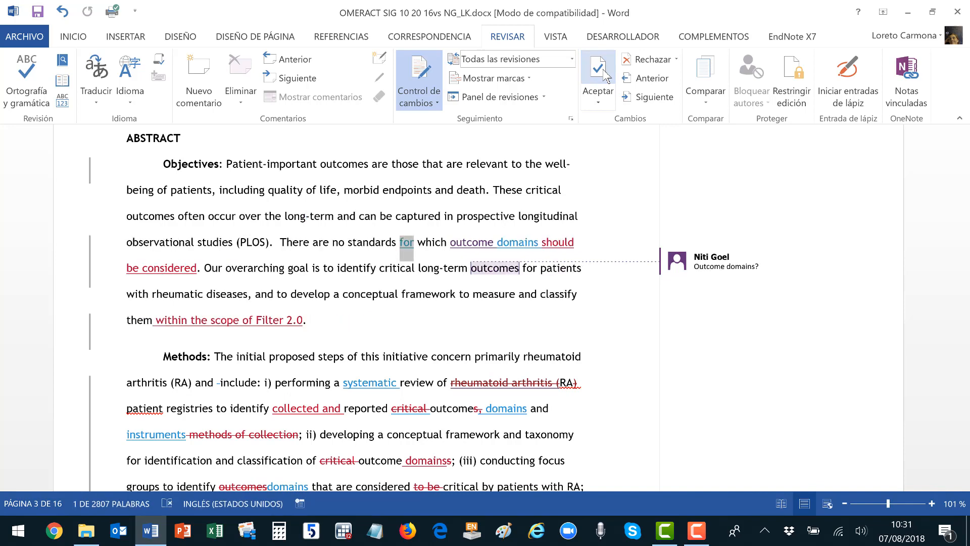
pyautogui.click(606, 76)
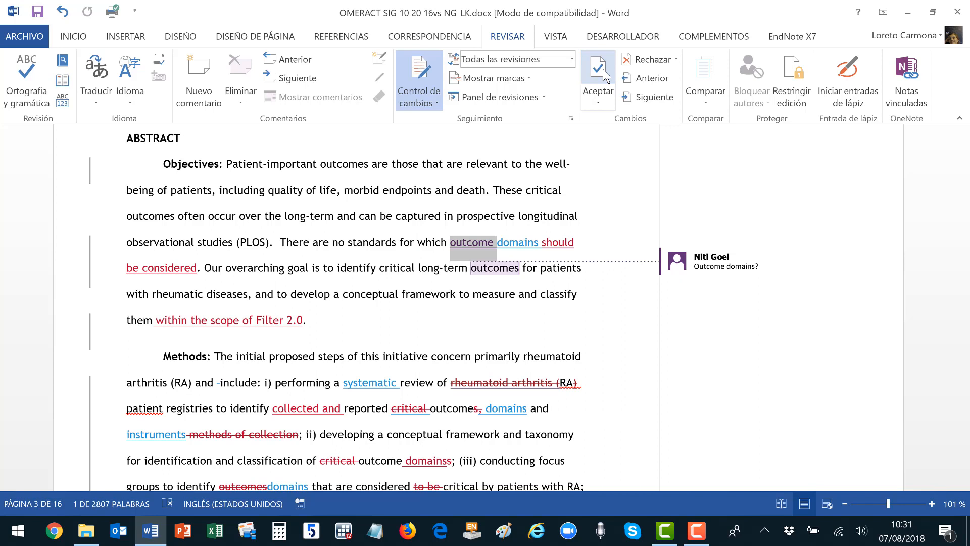
pyautogui.click(606, 76)
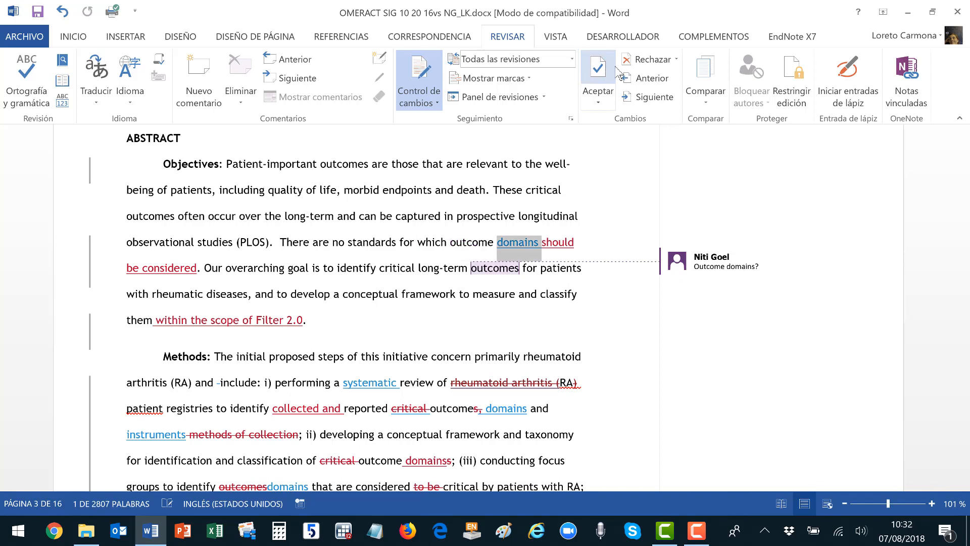
pyautogui.click(631, 65)
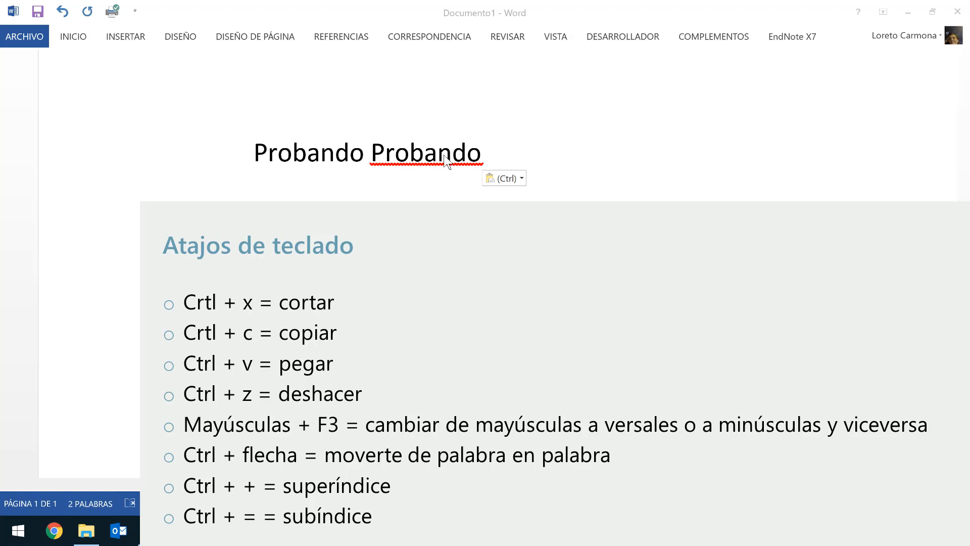
# Cut and paste back the first word 'Probando', then paste a third copy at the line's end.
pyautogui.doubleClick(301, 156)
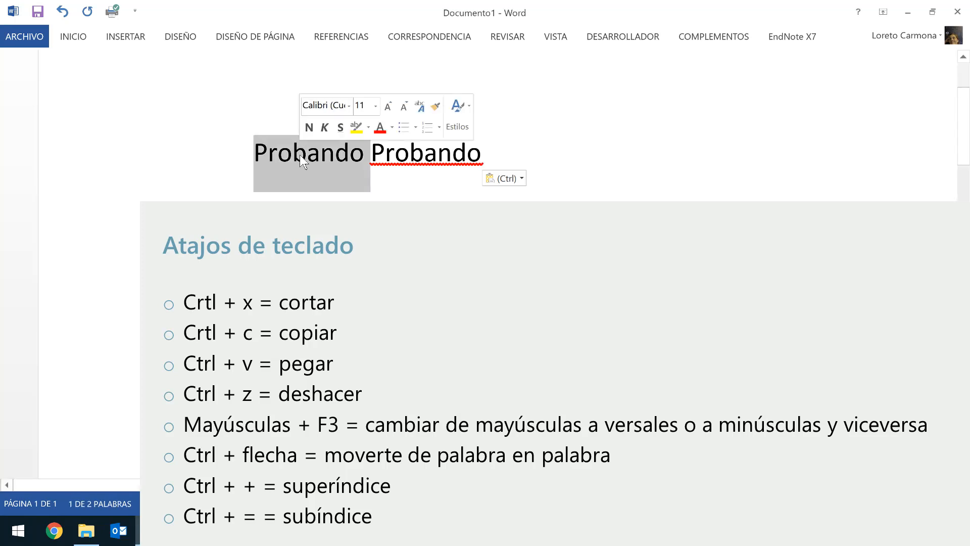
pyautogui.hotkey('ctrl', 'x')
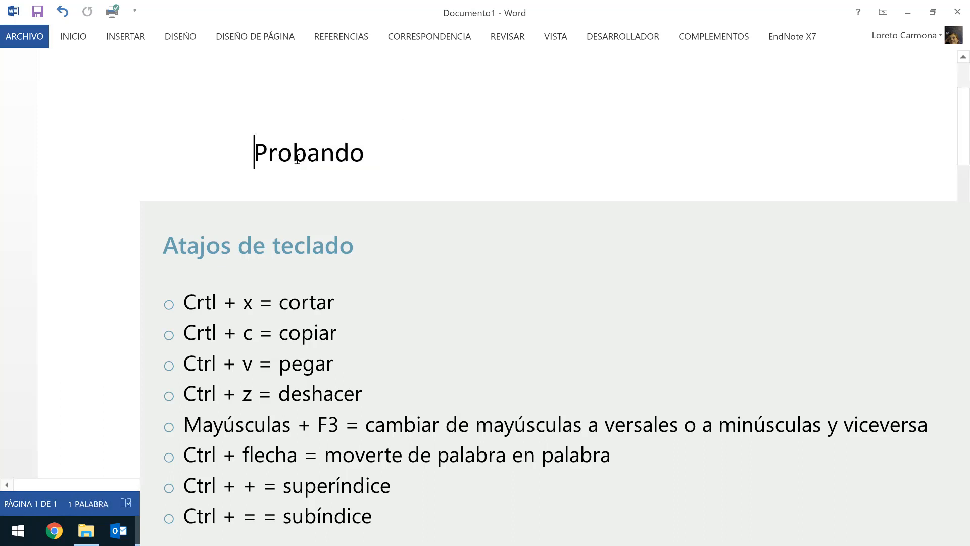
pyautogui.hotkey('ctrl', 'v')
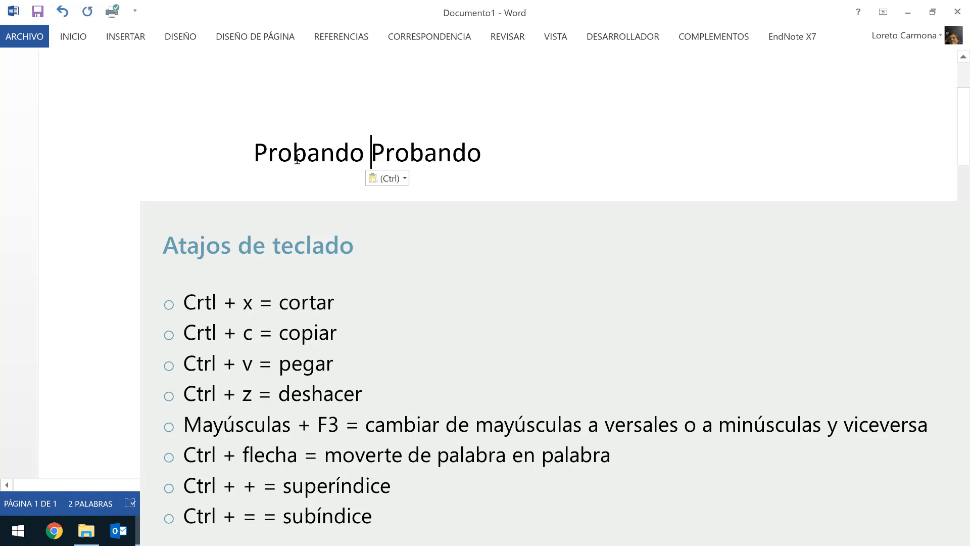
pyautogui.doubleClick(338, 151)
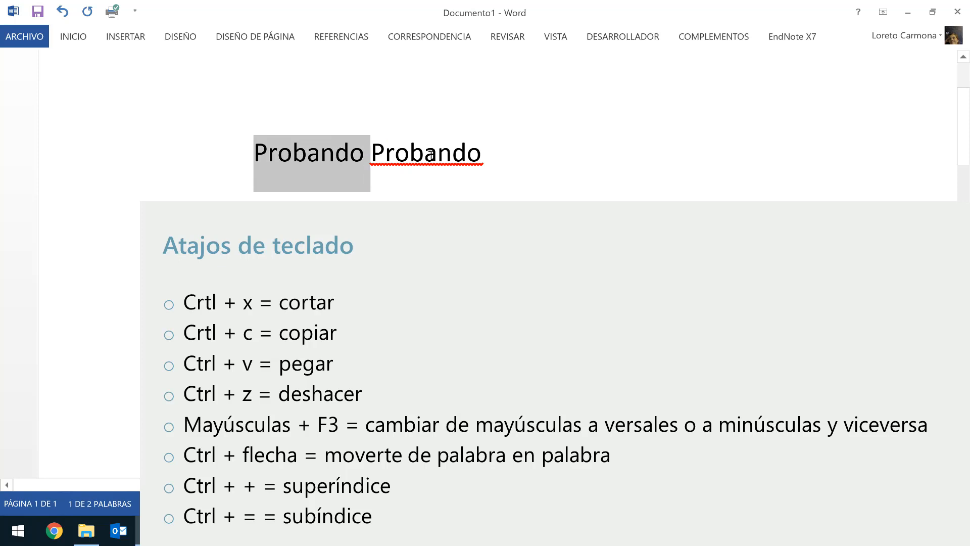
pyautogui.click(493, 157)
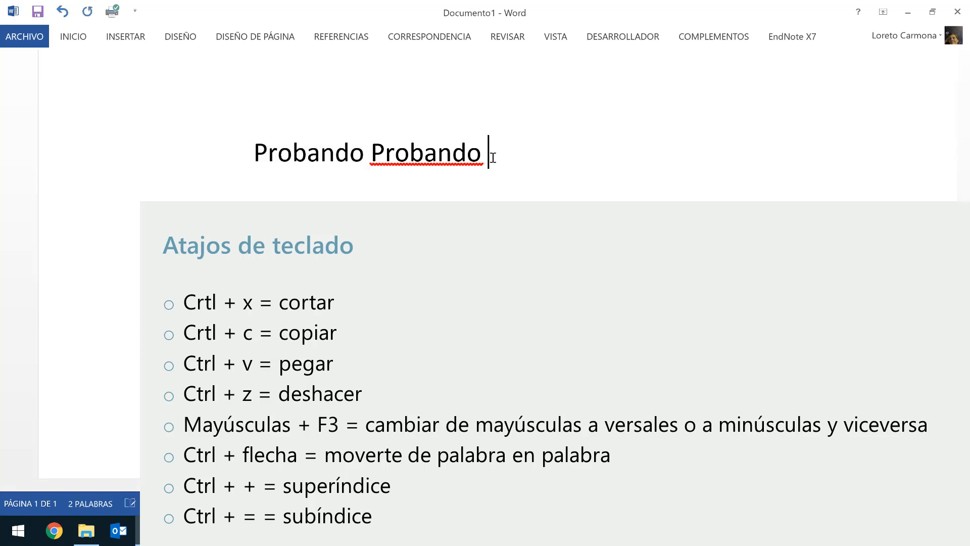
pyautogui.hotkey('ctrl', 'v')
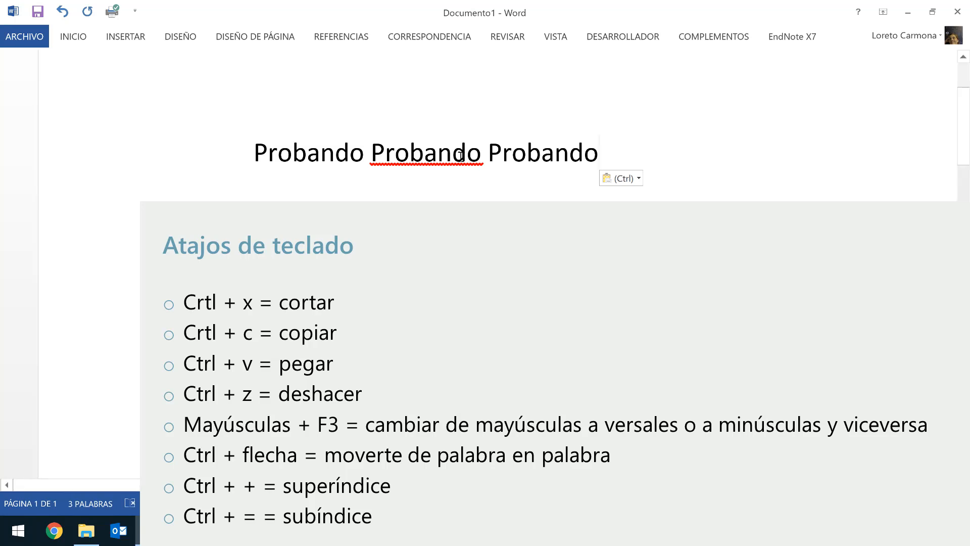
# Cycle the first word's capitalisation with Shift+F3 between all capitals and lowercase.
pyautogui.click(308, 156)
pyautogui.hotkey('shift', 'F3')
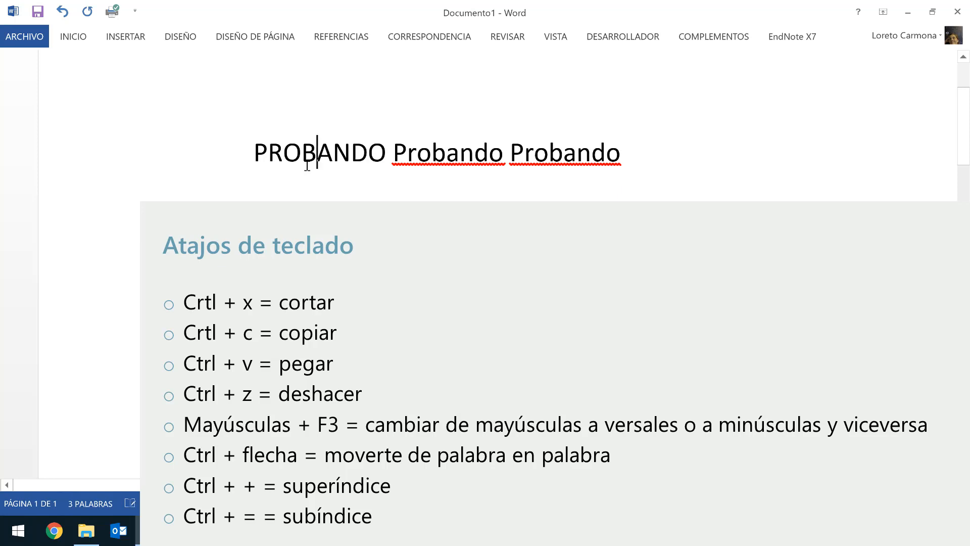
pyautogui.hotkey('shift', 'F3')
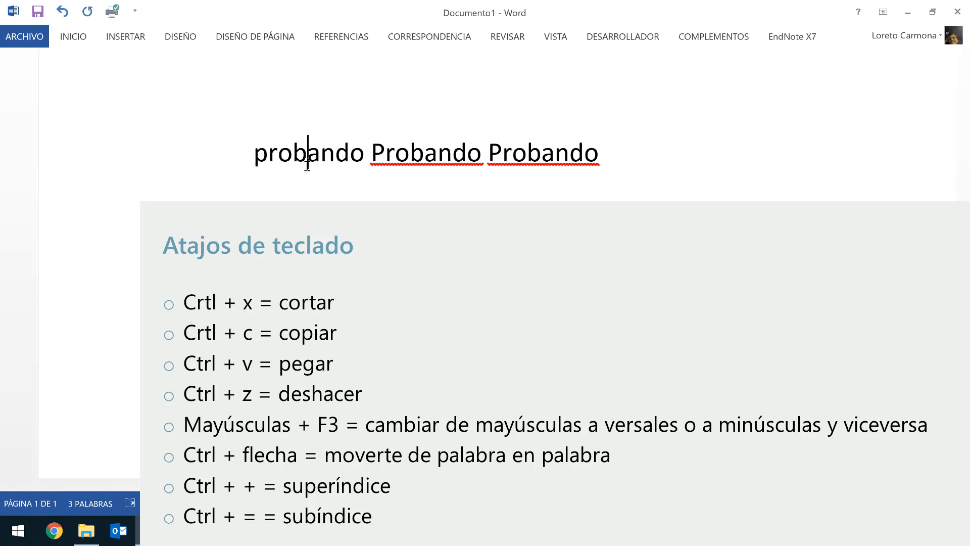
pyautogui.hotkey('shift', 'F3')
pyautogui.hotkey('shift', 'F3')
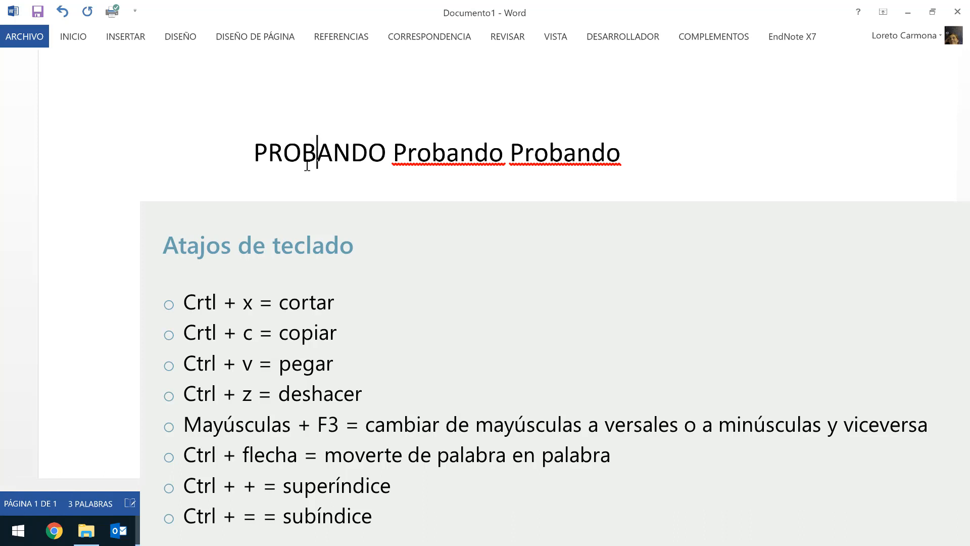
pyautogui.hotkey('shift', 'F3')
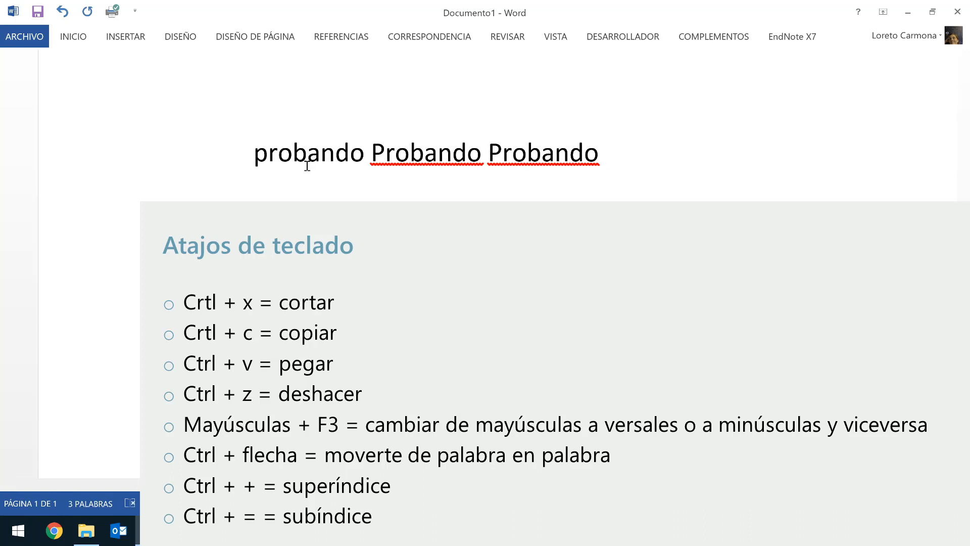
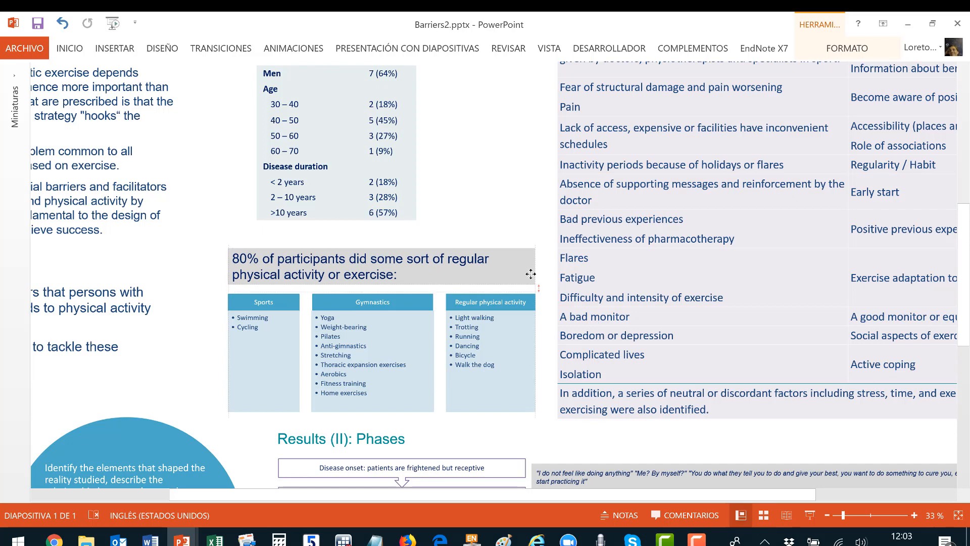
# Nudge the 80% of participants text box left and right, fine-tuning its position.
pyautogui.moveTo(530, 273); pyautogui.dragTo(532, 275)
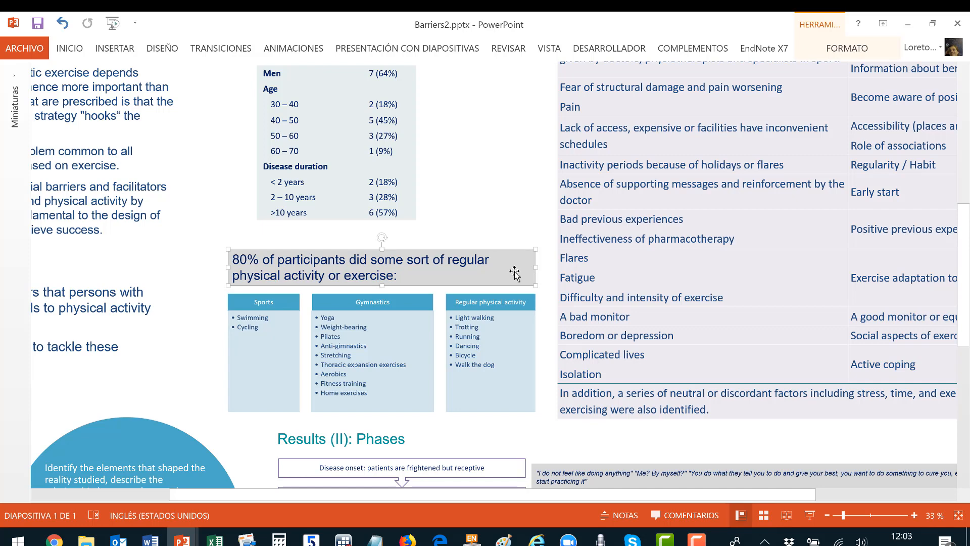
pyautogui.press('Left')
pyautogui.press('Left')
pyautogui.press('Left')
pyautogui.press('Left')
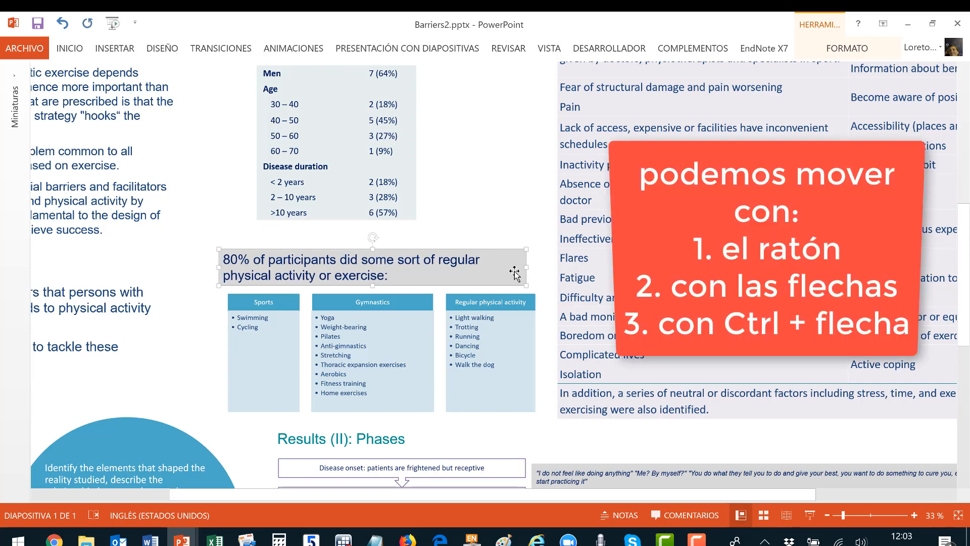
pyautogui.press('Left')
pyautogui.press('Left')
pyautogui.press('Left')
pyautogui.press('Left')
pyautogui.press('Left')
pyautogui.press('Left')
pyautogui.press('Left')
pyautogui.press('Left')
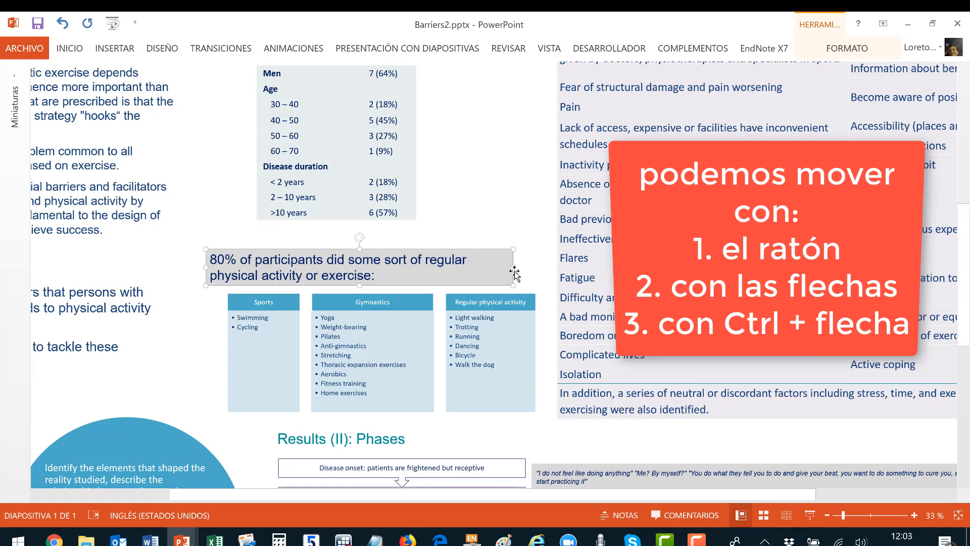
pyautogui.press('Left')
pyautogui.press('Left')
pyautogui.press('Left')
pyautogui.press('Left')
pyautogui.press('Left')
pyautogui.press('Left')
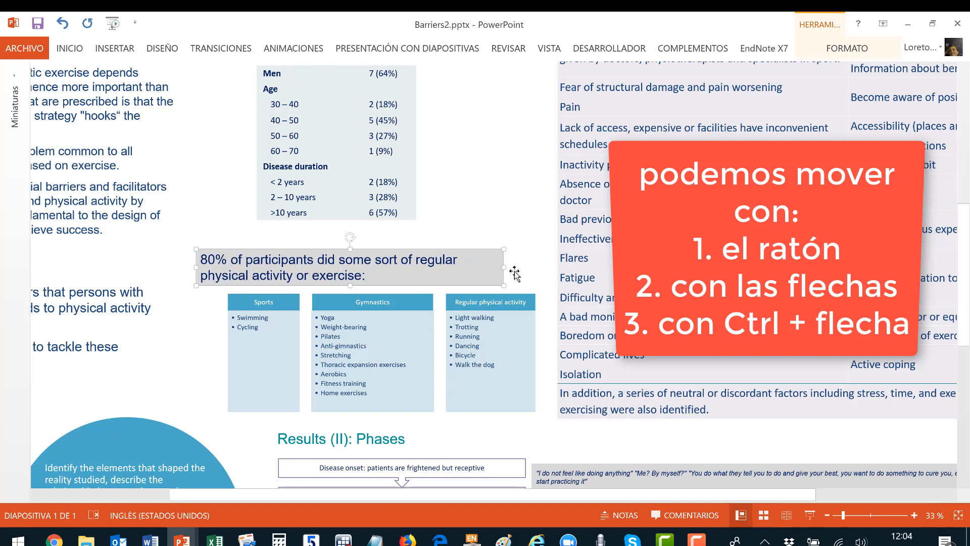
pyautogui.press('Right')
pyautogui.press('Right')
pyautogui.press('Right')
pyautogui.press('Right')
pyautogui.press('Right')
pyautogui.press('Right')
pyautogui.press('Right')
pyautogui.press('Right')
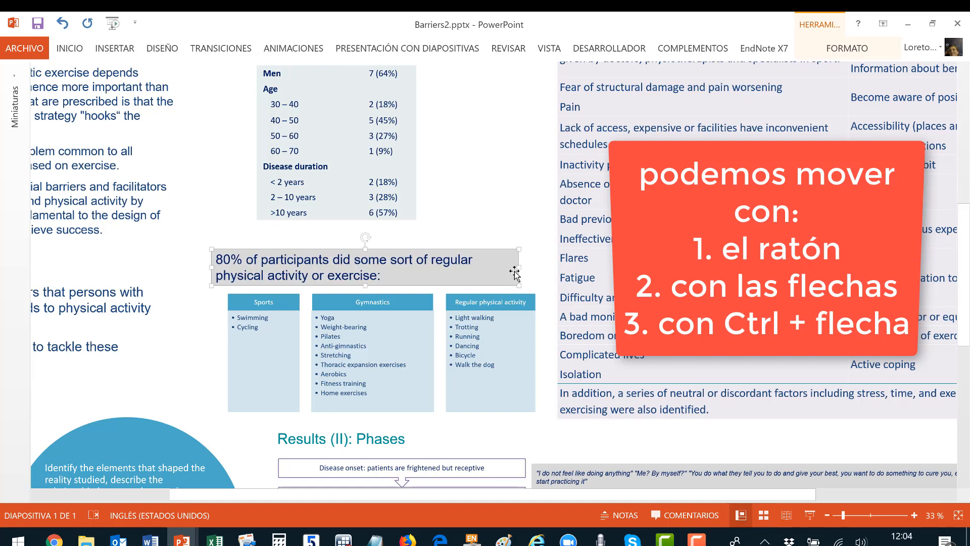
pyautogui.press('Right')
pyautogui.press('Right')
pyautogui.press('Right')
pyautogui.press('Right')
pyautogui.press('Right')
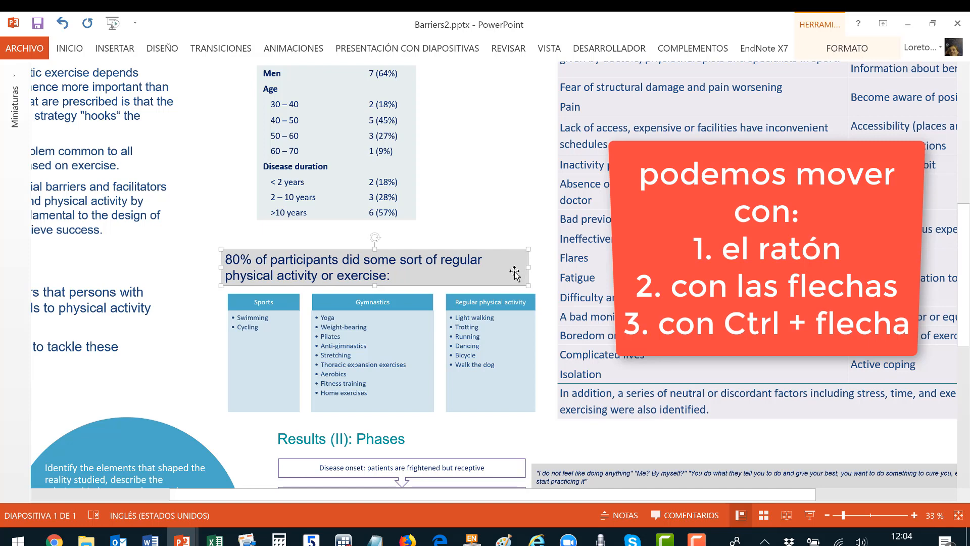
pyautogui.hotkey('ctrl', 'Right')
pyautogui.hotkey('ctrl', 'Right')
pyautogui.hotkey('ctrl', 'Right')
pyautogui.hotkey('ctrl', 'Right')
pyautogui.hotkey('ctrl', 'Right')
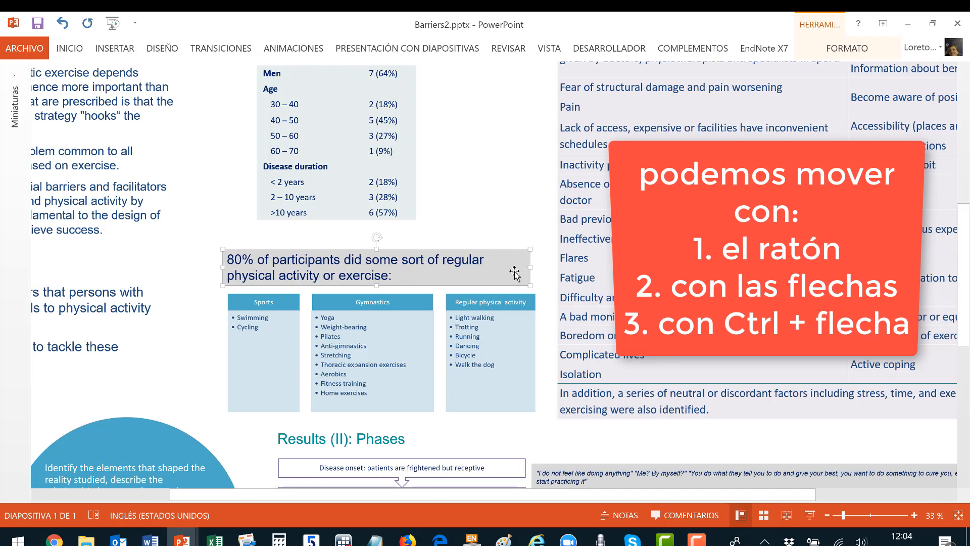
pyautogui.hotkey('ctrl', 'Right')
pyautogui.hotkey('ctrl', 'Right')
pyautogui.hotkey('ctrl', 'Right')
pyautogui.hotkey('ctrl', 'Right')
pyautogui.hotkey('ctrl', 'Right')
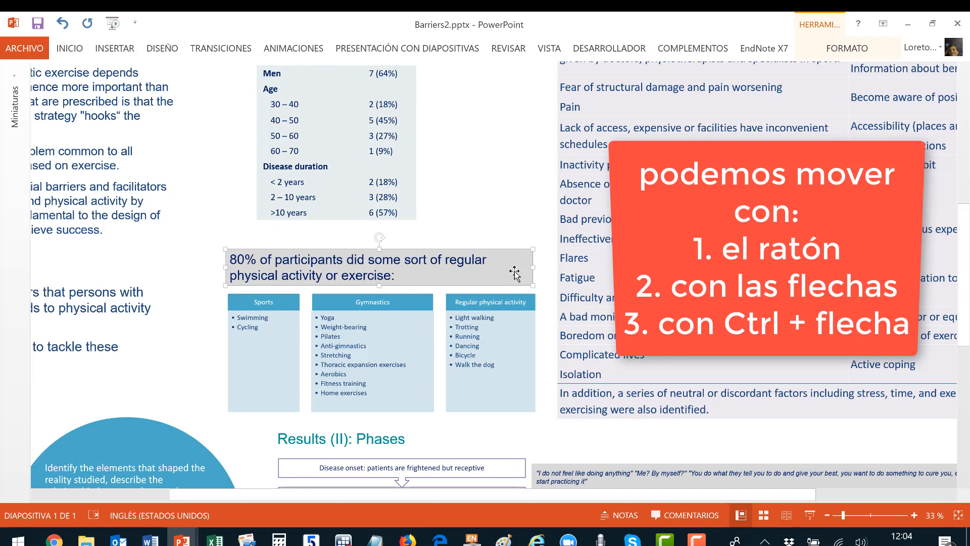
pyautogui.hotkey('ctrl', 'Right')
pyautogui.hotkey('ctrl', 'Right')
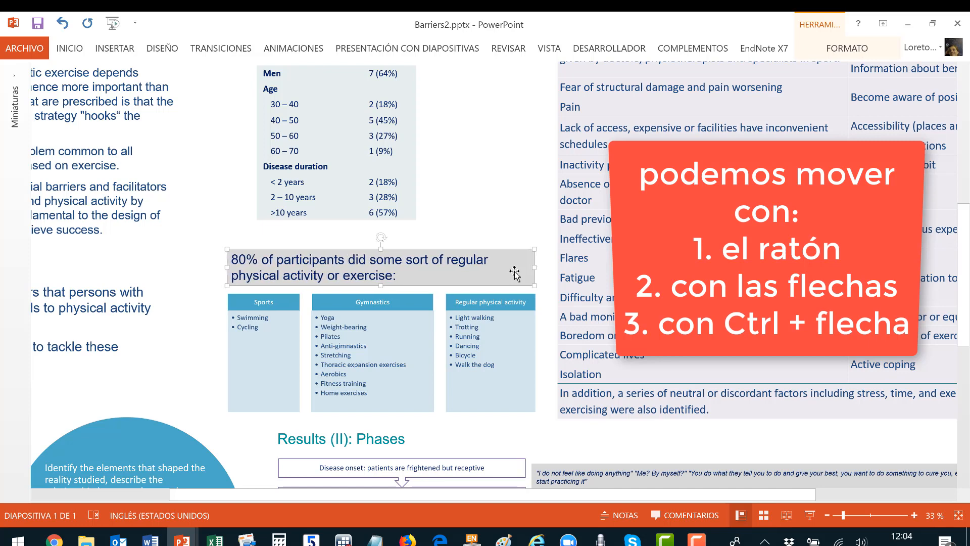
pyautogui.hotkey('ctrl', 'Right')
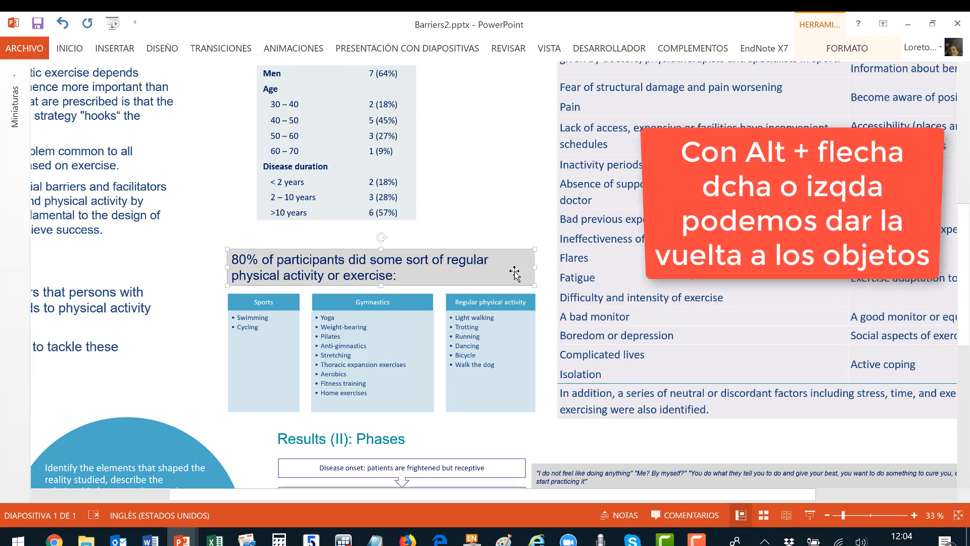
# Rotate the text box counterclockwise and back until level, then lower it slightly.
pyautogui.hotkey('alt', 'Left')
pyautogui.hotkey('alt', 'Left')
pyautogui.hotkey('alt', 'Left')
pyautogui.hotkey('alt', 'Left')
pyautogui.hotkey('alt', 'Left')
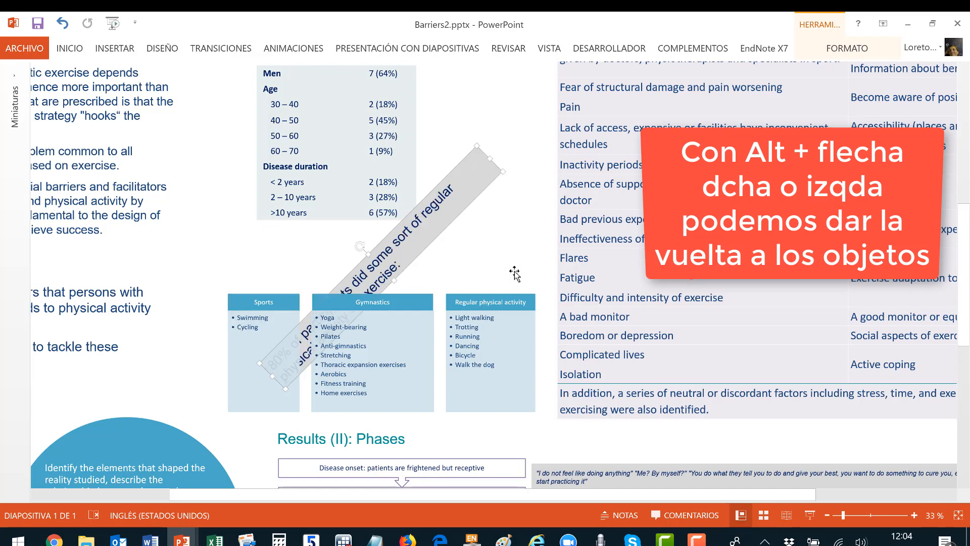
pyautogui.hotkey('alt', 'Left')
pyautogui.hotkey('alt', 'Left')
pyautogui.hotkey('alt', 'Left')
pyautogui.hotkey('alt', 'Left')
pyautogui.hotkey('alt', 'Left')
pyautogui.hotkey('alt', 'Left')
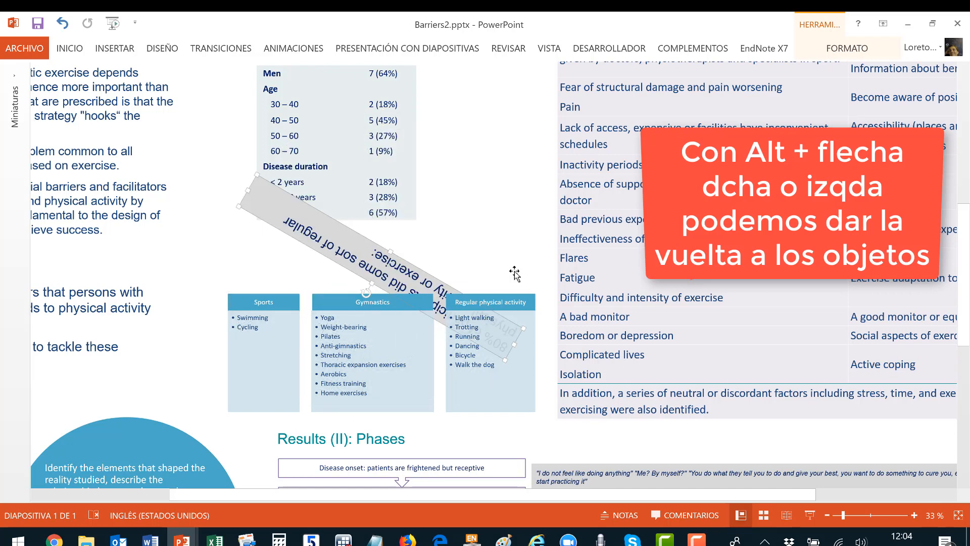
pyautogui.hotkey('alt', 'Left')
pyautogui.hotkey('alt', 'Left')
pyautogui.hotkey('alt', 'Left')
pyautogui.hotkey('alt', 'Left')
pyautogui.hotkey('alt', 'Left')
pyautogui.hotkey('alt', 'Left')
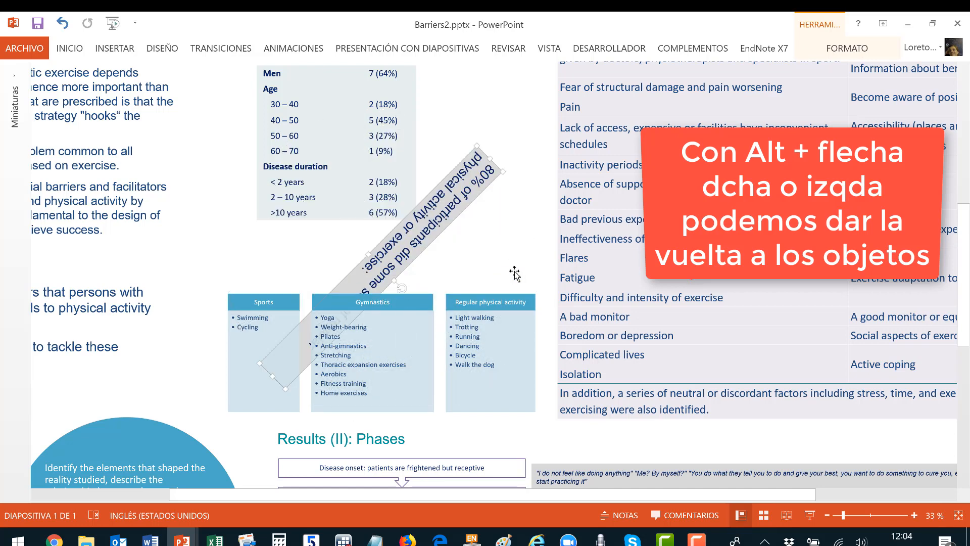
pyautogui.hotkey('alt', 'Left')
pyautogui.hotkey('alt', 'Right')
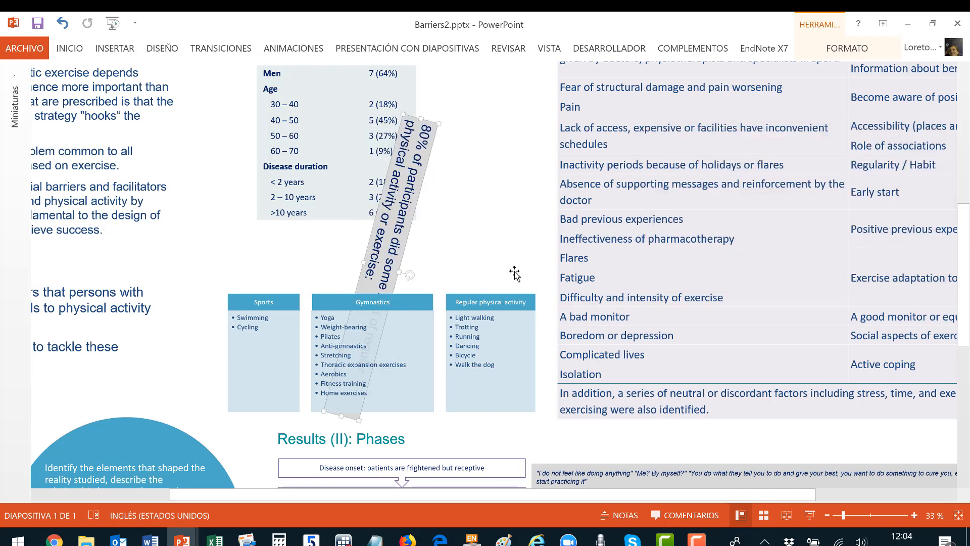
pyautogui.hotkey('alt', 'Right')
pyautogui.hotkey('alt', 'Left')
pyautogui.hotkey('alt', 'Left')
pyautogui.hotkey('alt', 'Left')
pyautogui.hotkey('alt', 'Left')
pyautogui.hotkey('alt', 'Left')
pyautogui.hotkey('alt', 'Left')
pyautogui.hotkey('alt', 'Left')
pyautogui.hotkey('alt', 'Left')
pyautogui.hotkey('alt', 'Right')
pyautogui.hotkey('alt', 'Right')
pyautogui.hotkey('alt', 'Right')
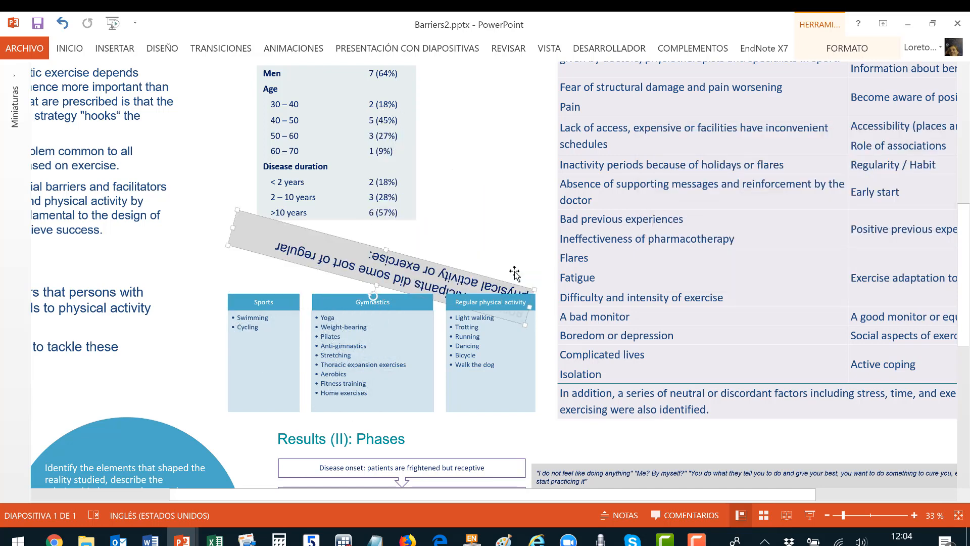
pyautogui.hotkey('alt', 'Right')
pyautogui.hotkey('alt', 'Right')
pyautogui.hotkey('alt', 'Right')
pyautogui.hotkey('alt', 'Right')
pyautogui.hotkey('alt', 'Right')
pyautogui.hotkey('alt', 'Right')
pyautogui.hotkey('alt', 'Right')
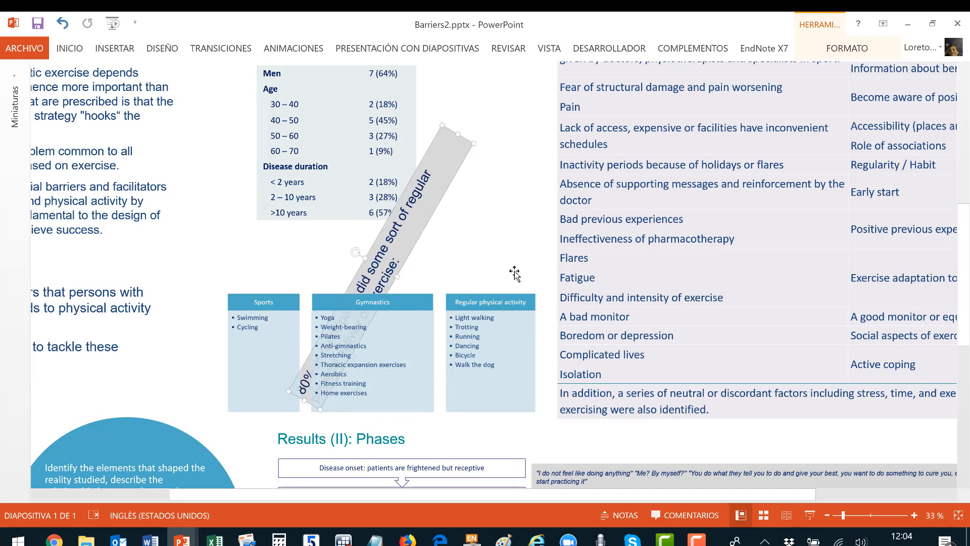
pyautogui.hotkey('alt', 'Right')
pyautogui.hotkey('alt', 'Right')
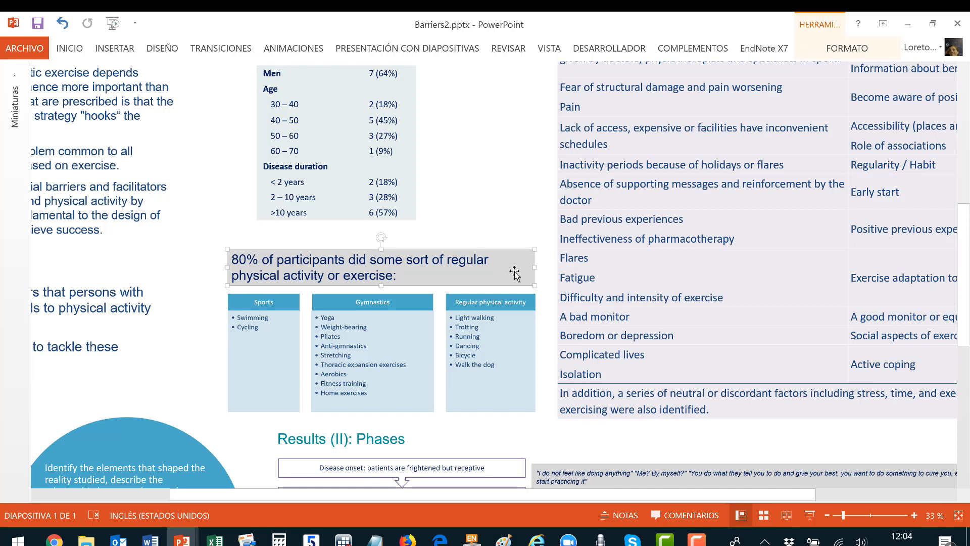
pyautogui.moveTo(514, 270)
pyautogui.mouseDown()
pyautogui.moveTo(515, 252)
pyautogui.moveTo(515, 273)
pyautogui.mouseUp()
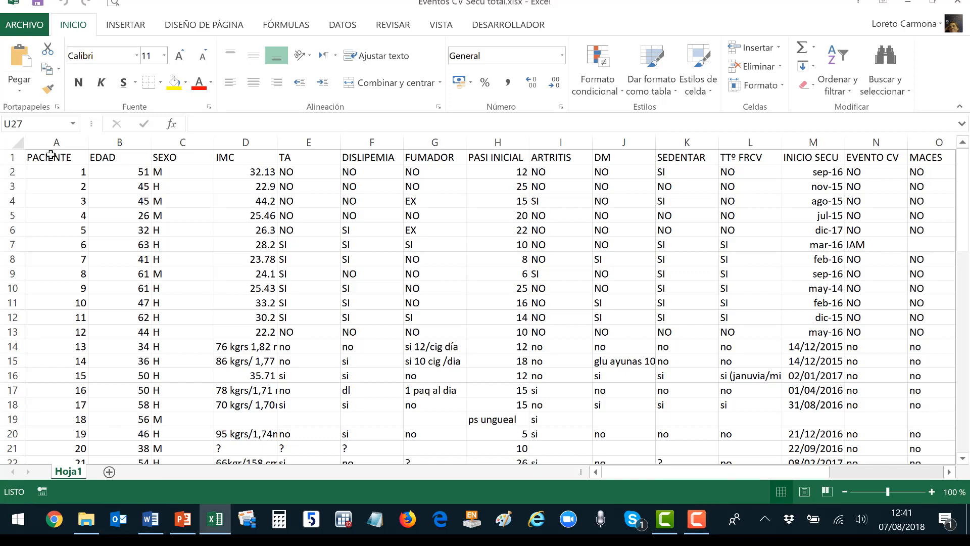
# Insert A1:T62 as a table with a header row via Insertar > Tabla, then check the PACIENTE filter.
pyautogui.moveTo(51, 155); pyautogui.dragTo(687, 421)
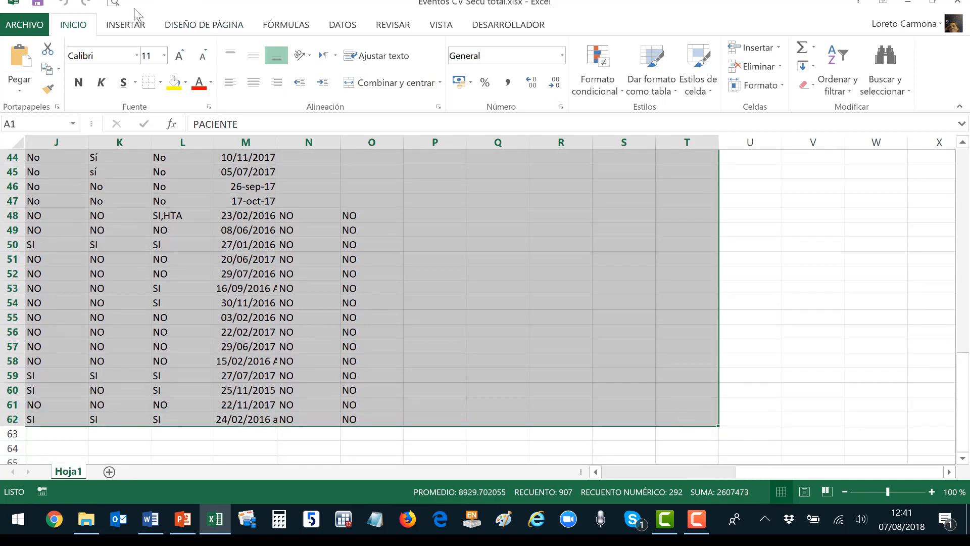
pyautogui.click(137, 26)
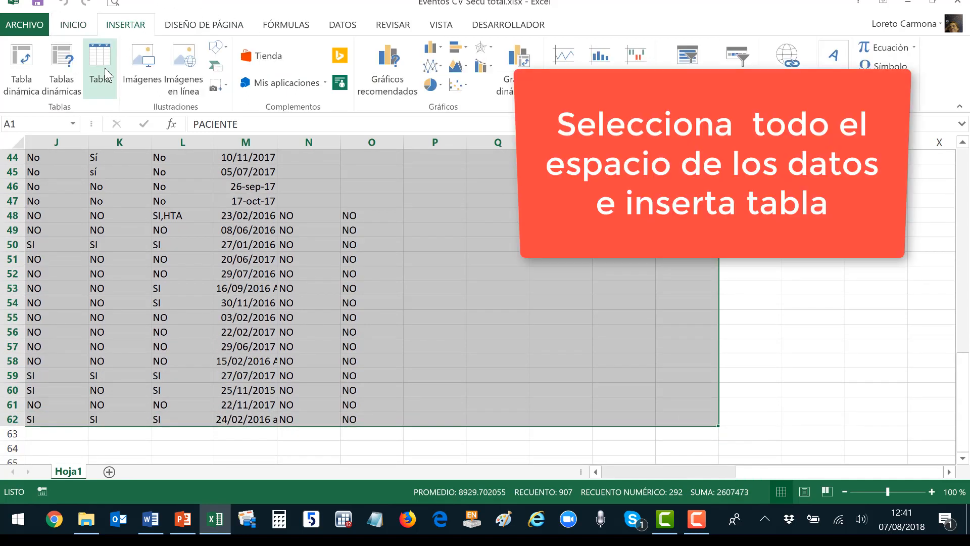
pyautogui.click(104, 68)
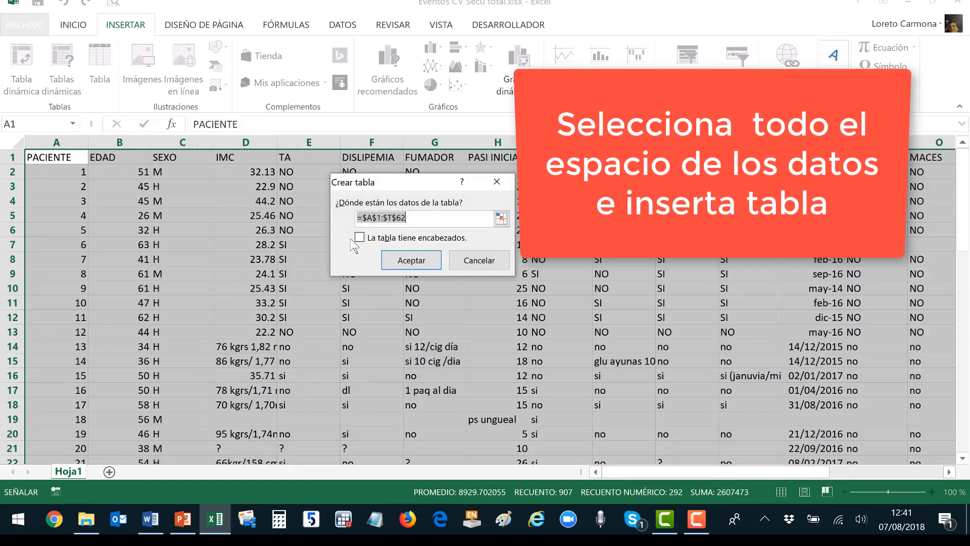
pyautogui.click(361, 237)
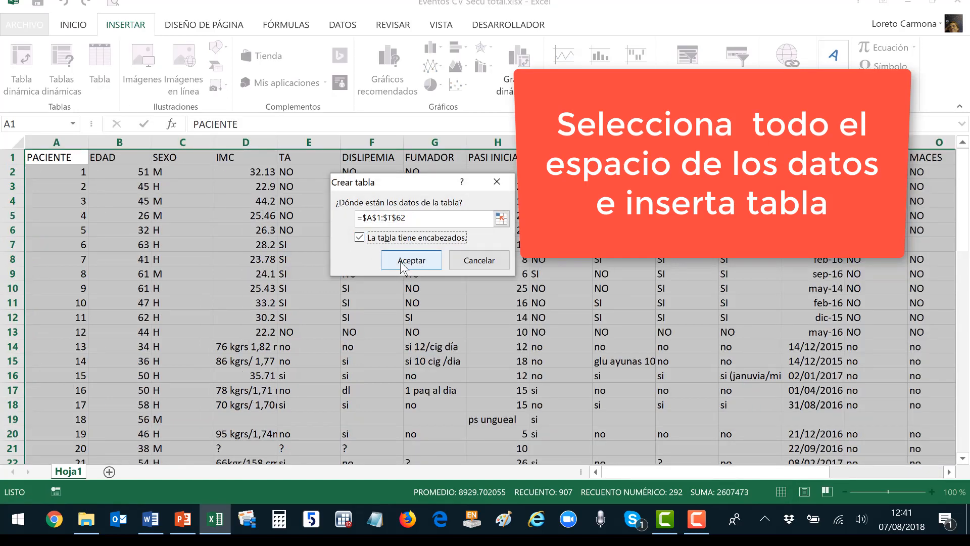
pyautogui.click(405, 262)
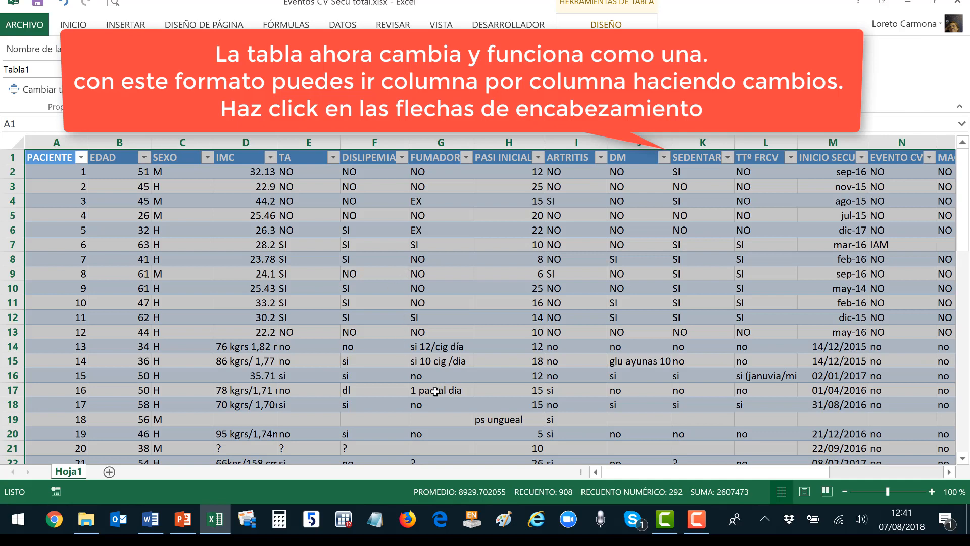
pyautogui.click(636, 420)
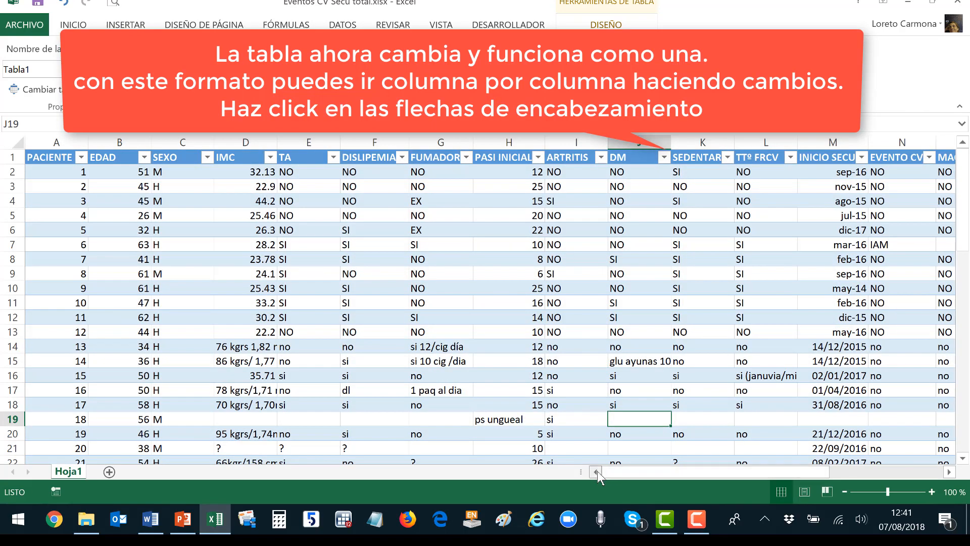
pyautogui.click(81, 158)
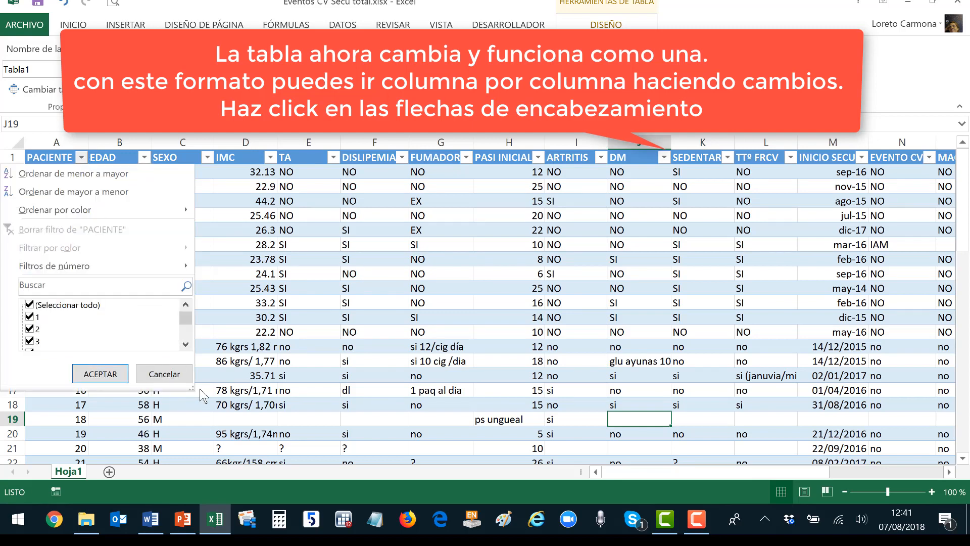
# Browse the PACIENTE and EDAD filter lists without changes, then bring up the SEXO filter.
pyautogui.moveTo(185, 312); pyautogui.dragTo(187, 344)
pyautogui.click(162, 374)
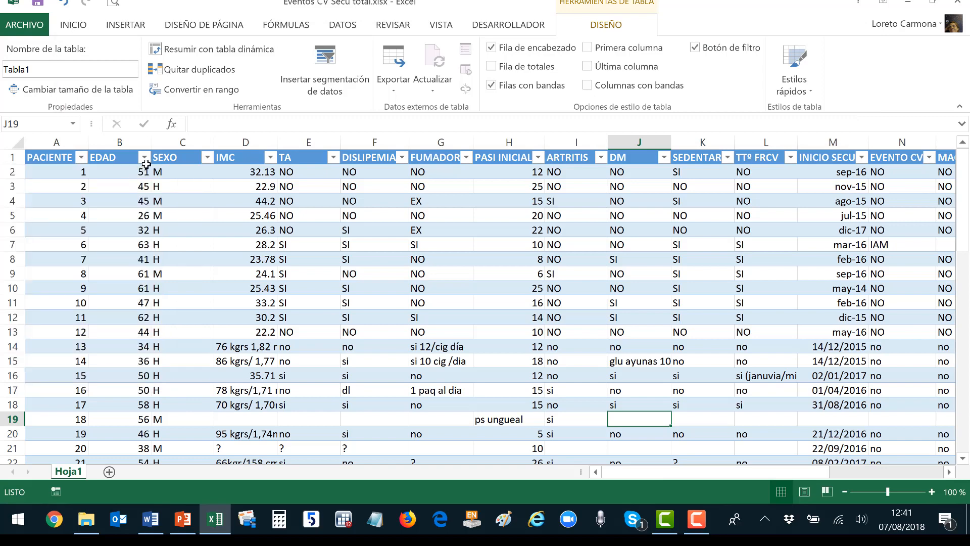
pyautogui.click(145, 157)
pyautogui.moveTo(186, 313); pyautogui.dragTo(188, 347)
pyautogui.click(163, 374)
pyautogui.click(207, 158)
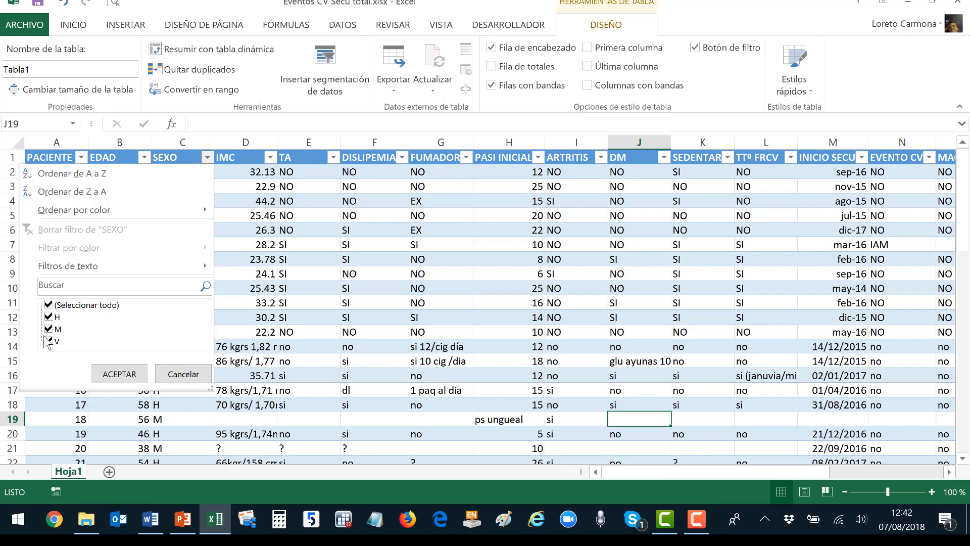
# Filter the SEXO column to show only the V patients.
pyautogui.click(48, 305)
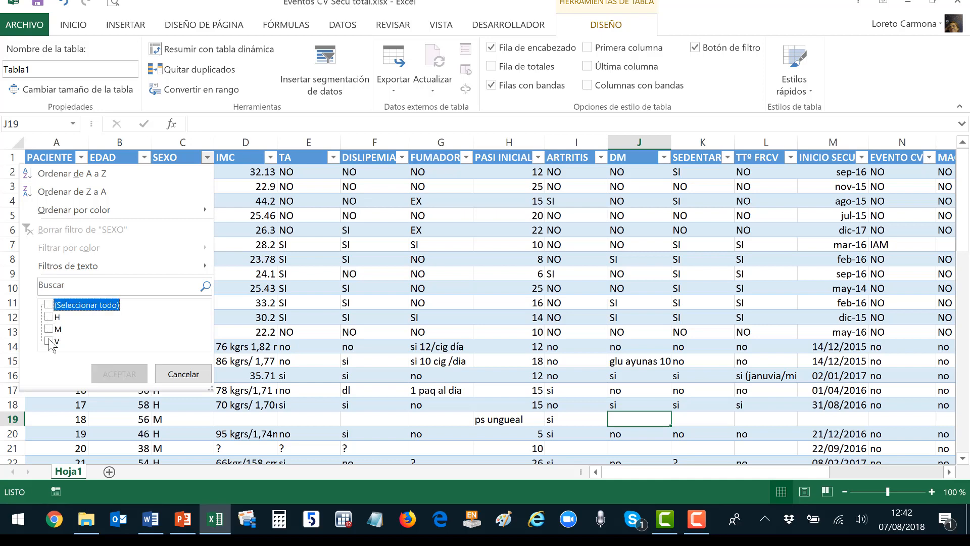
pyautogui.click(48, 341)
pyautogui.click(109, 373)
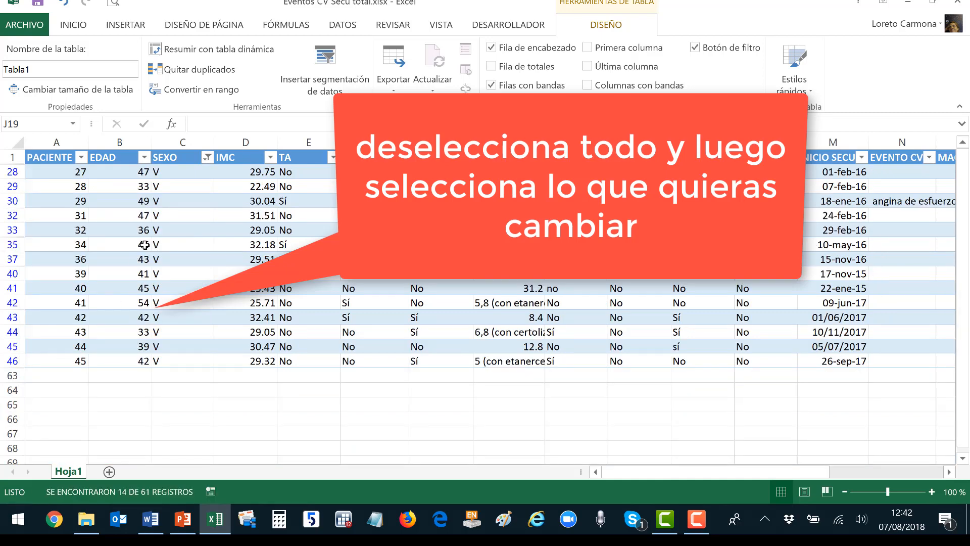
pyautogui.click(178, 172)
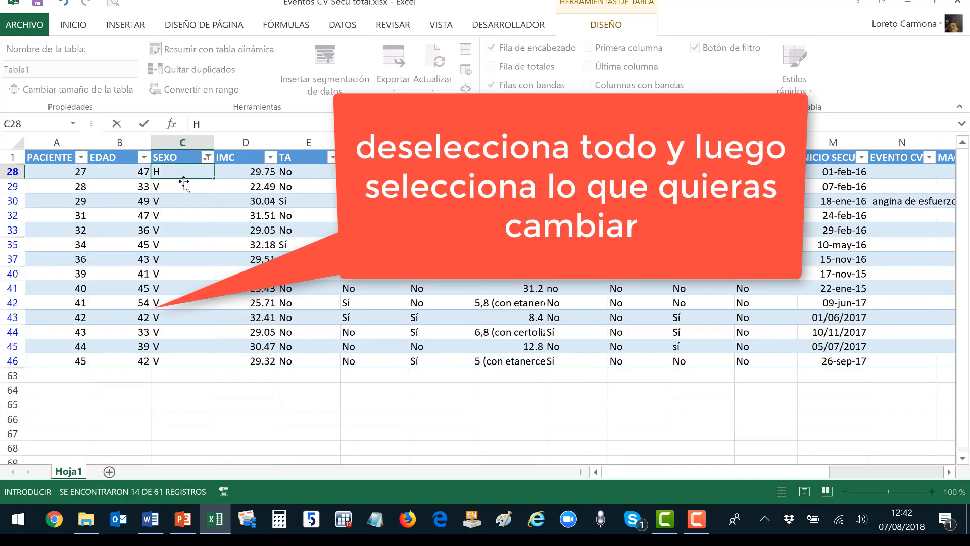
# Change the filtered V entries in C28:C46 to H, then clear the SEXO filter.
pyautogui.write('H')
pyautogui.press('Return')
pyautogui.press('Up')
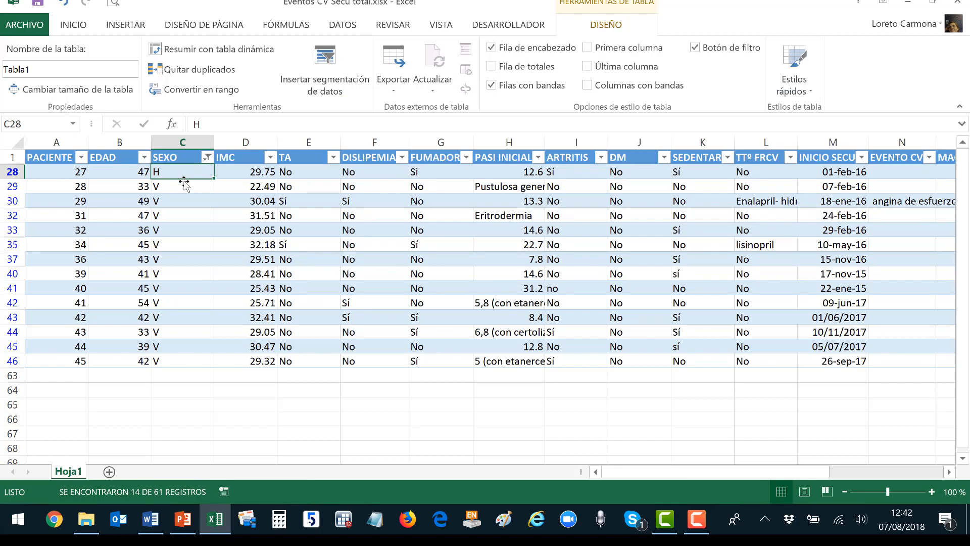
pyautogui.hotkey('ctrl', 'c')
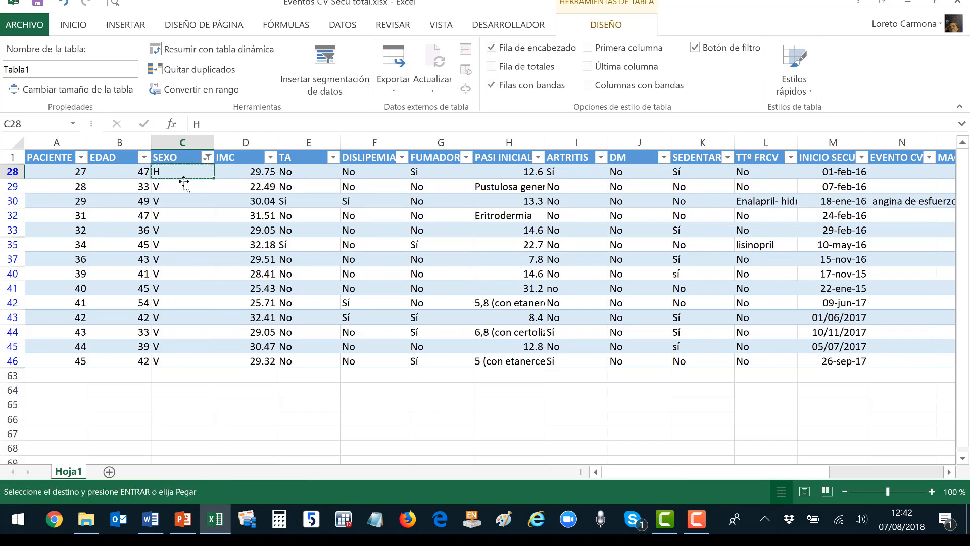
pyautogui.click(182, 189)
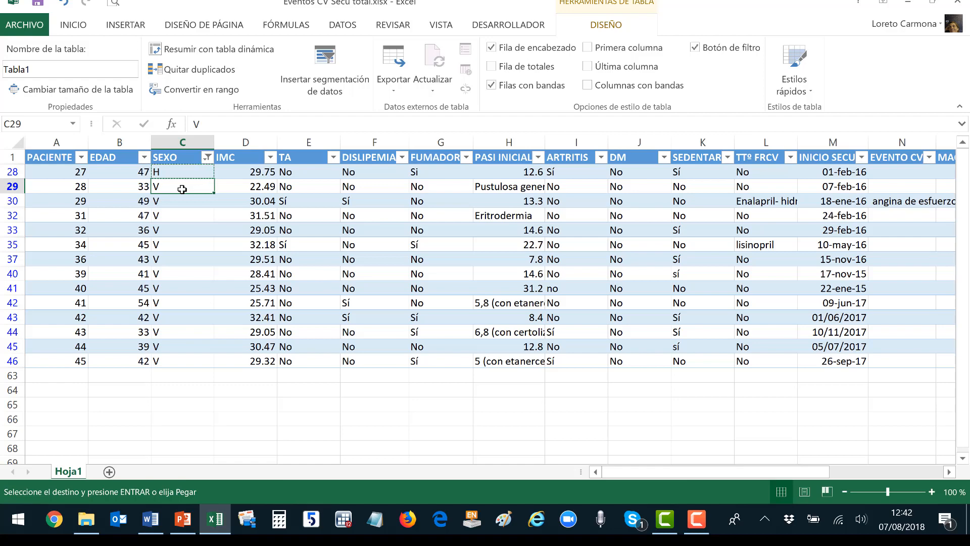
pyautogui.moveTo(182, 189); pyautogui.dragTo(179, 365)
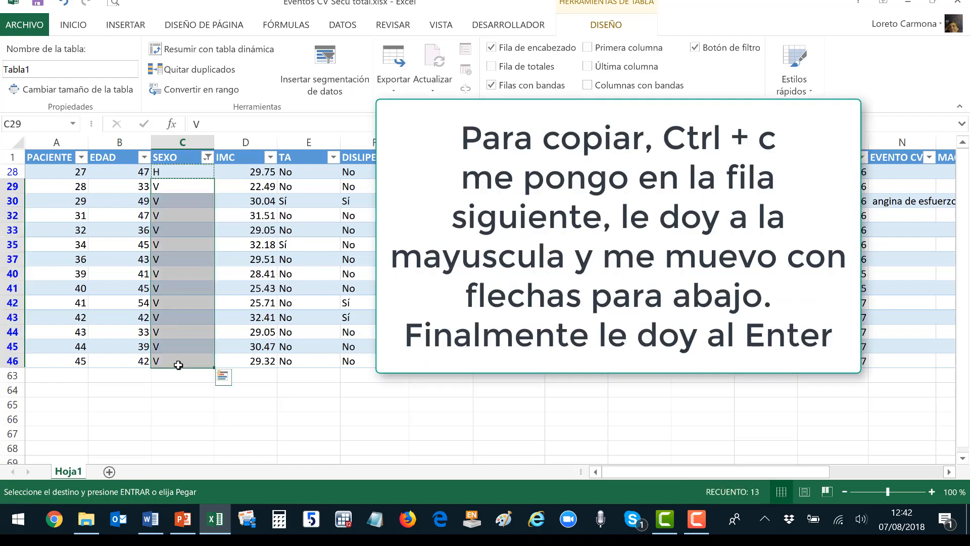
pyautogui.press('Return')
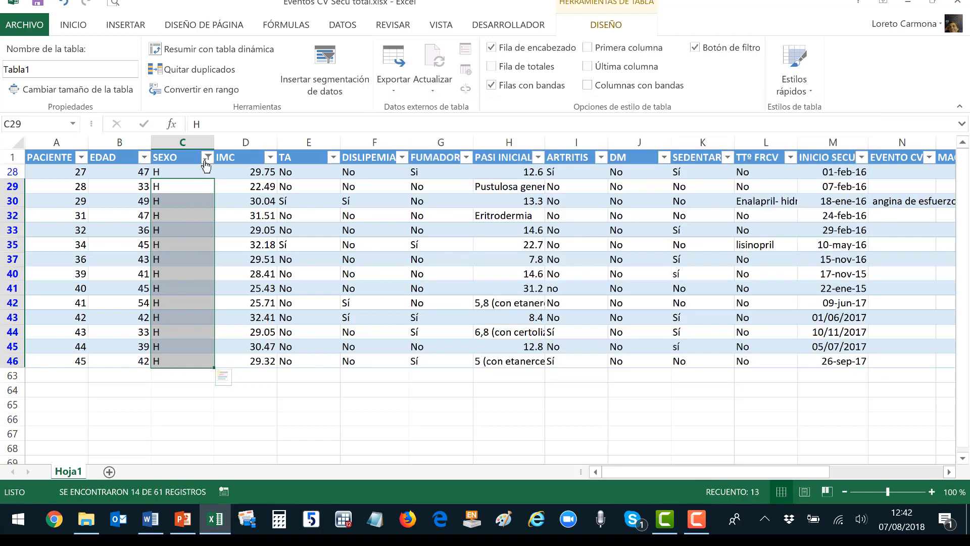
pyautogui.click(206, 157)
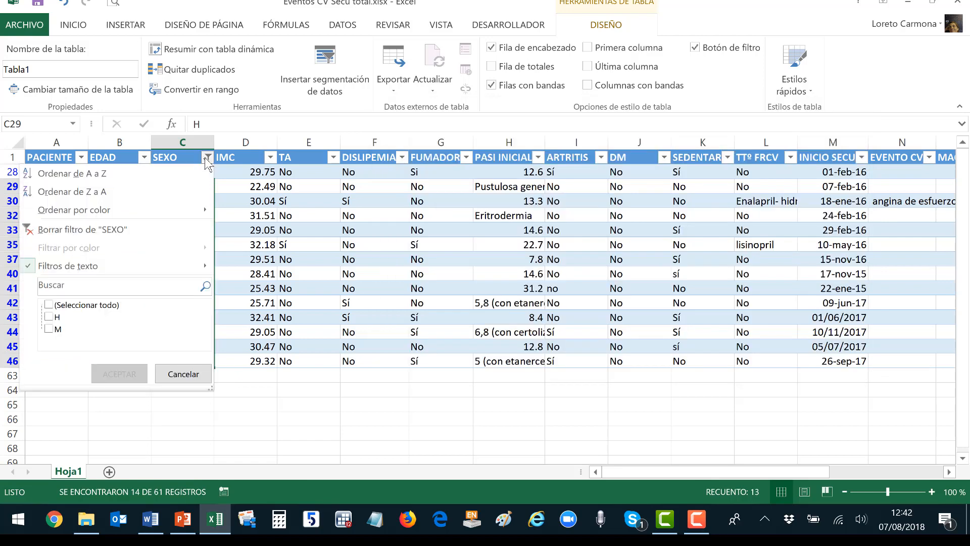
pyautogui.click(96, 227)
# Enlarge the IMC filter list and uncheck all its values.
pyautogui.click(271, 157)
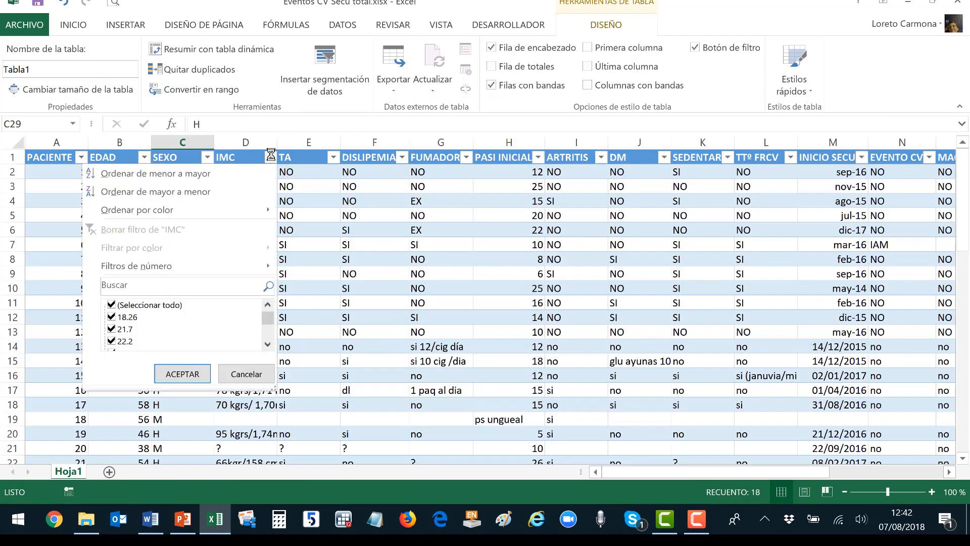
pyautogui.moveTo(277, 388); pyautogui.dragTo(292, 455)
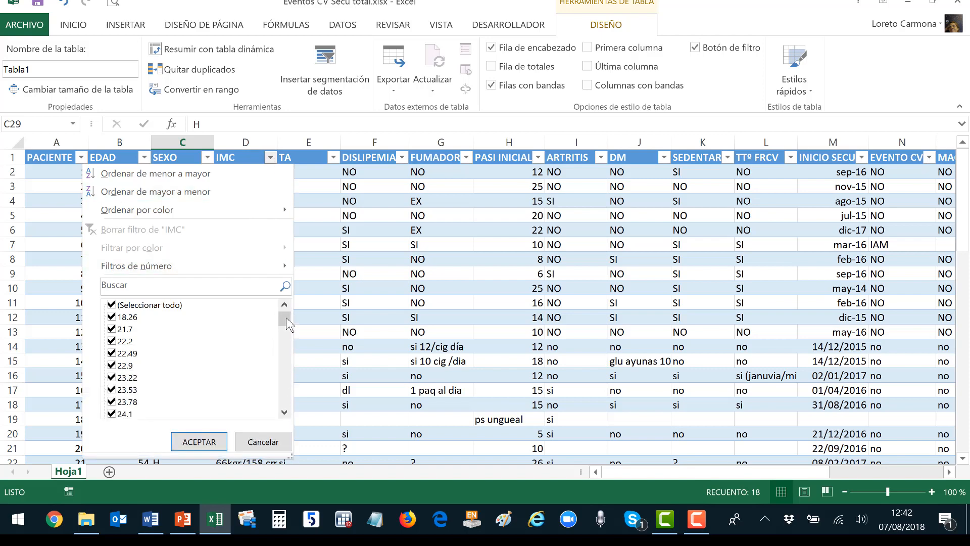
pyautogui.moveTo(287, 323)
pyautogui.mouseDown()
pyautogui.moveTo(293, 396)
pyautogui.moveTo(291, 309)
pyautogui.mouseUp()
pyautogui.click(112, 305)
pyautogui.scroll(-12, 137, 368)
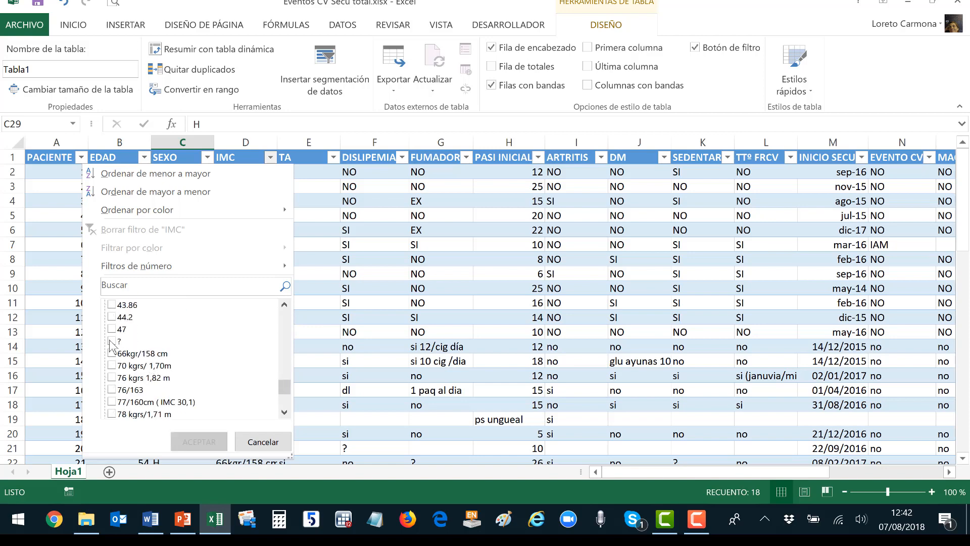
# Tick ? and the entries from 66kgr/158 cm through 78 kgrs/1,71 m in the IMC filter.
pyautogui.click(111, 341)
pyautogui.click(112, 353)
pyautogui.click(111, 365)
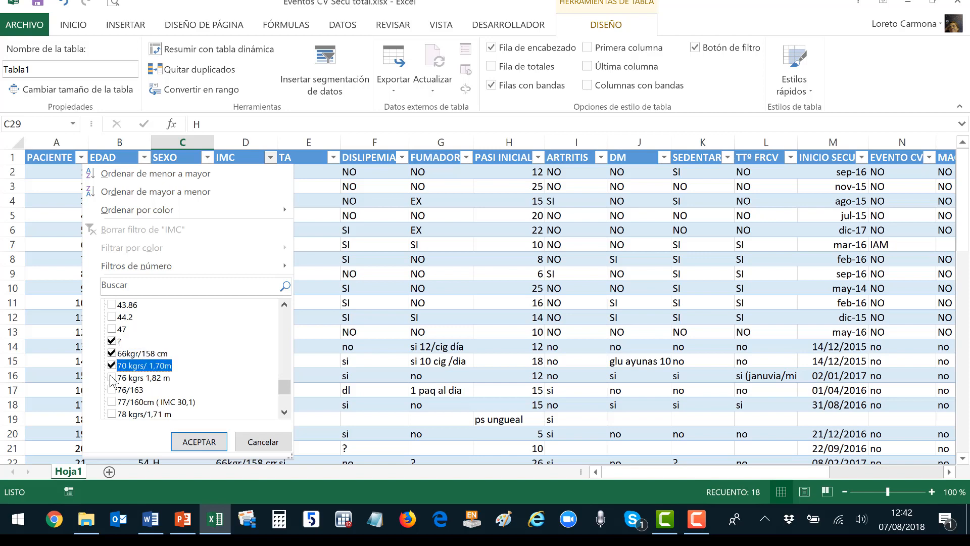
pyautogui.click(112, 378)
pyautogui.click(112, 389)
pyautogui.click(113, 402)
pyautogui.click(111, 414)
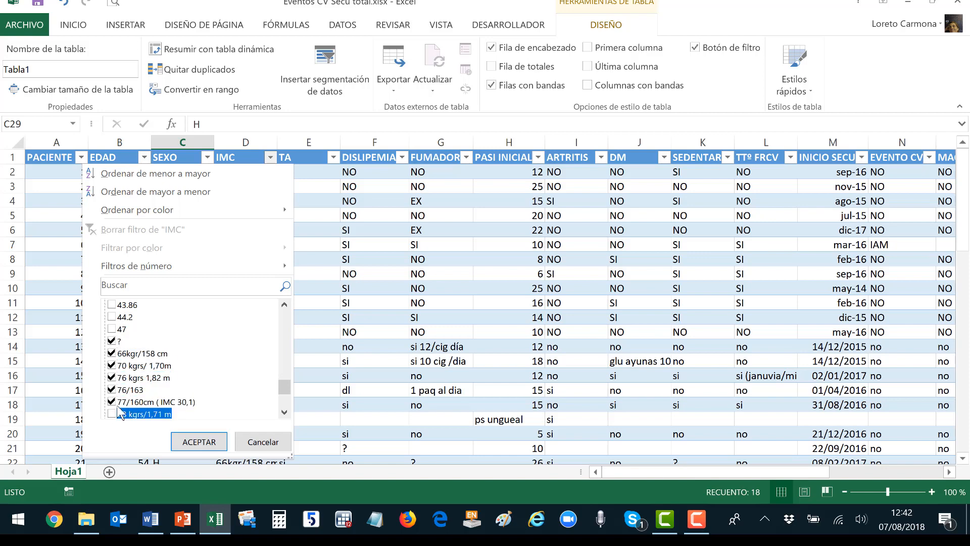
# Tick 82k/175, 85KGS, 86 kgrs/ 1,77 metros, 95 kgrs/1,74m and No recogido as well.
pyautogui.scroll(-2, 115, 394)
pyautogui.click(112, 342)
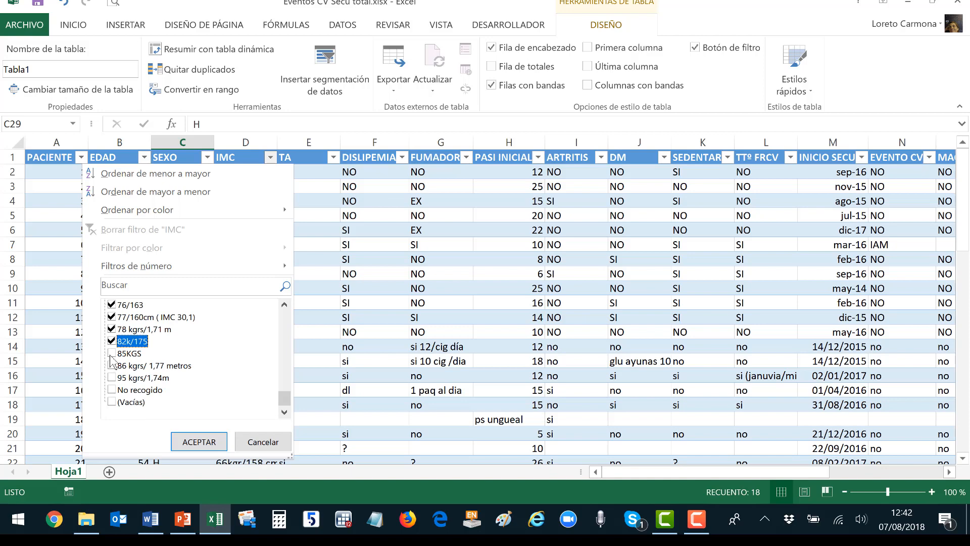
pyautogui.click(112, 354)
pyautogui.click(111, 366)
pyautogui.click(112, 378)
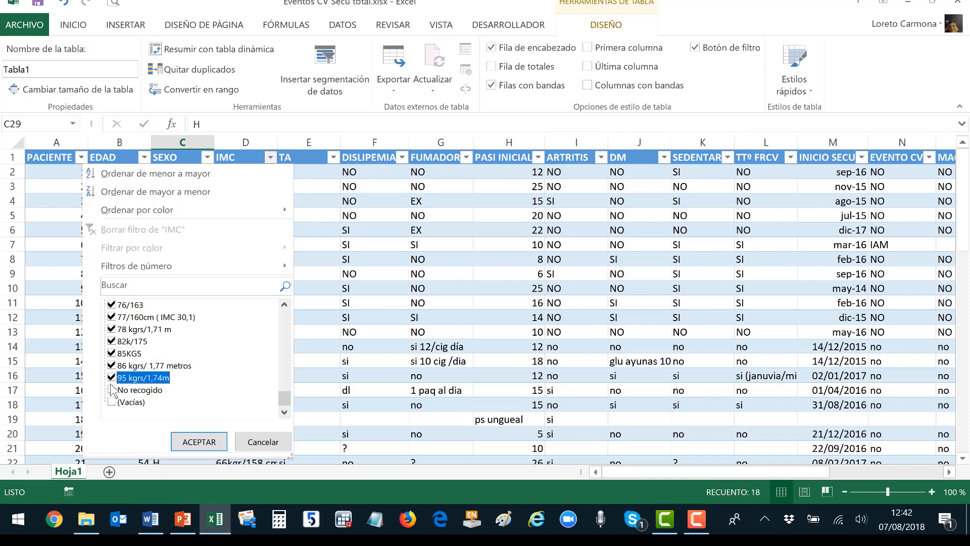
pyautogui.click(112, 390)
# Apply the IMC text-entry filter and start editing D14's weight/height text.
pyautogui.press('Return')
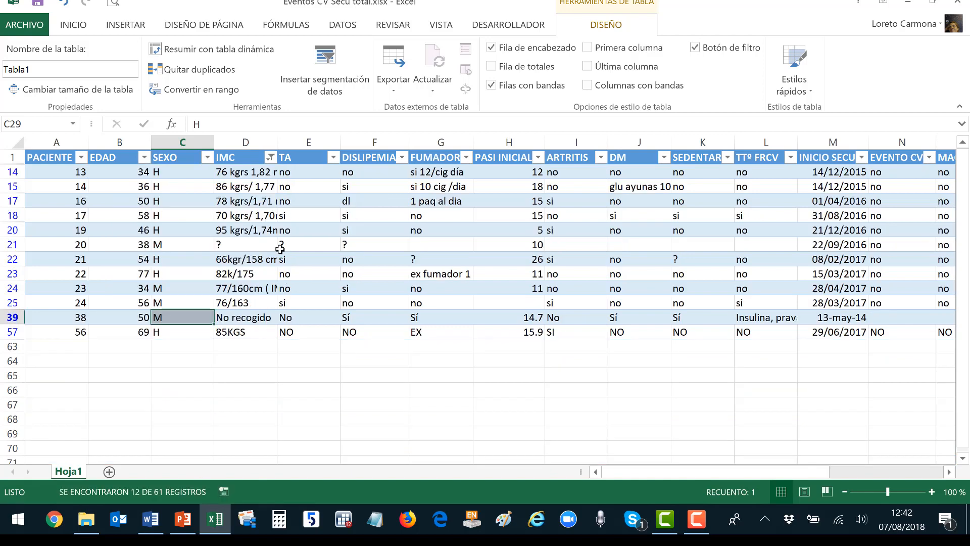
pyautogui.click(246, 172)
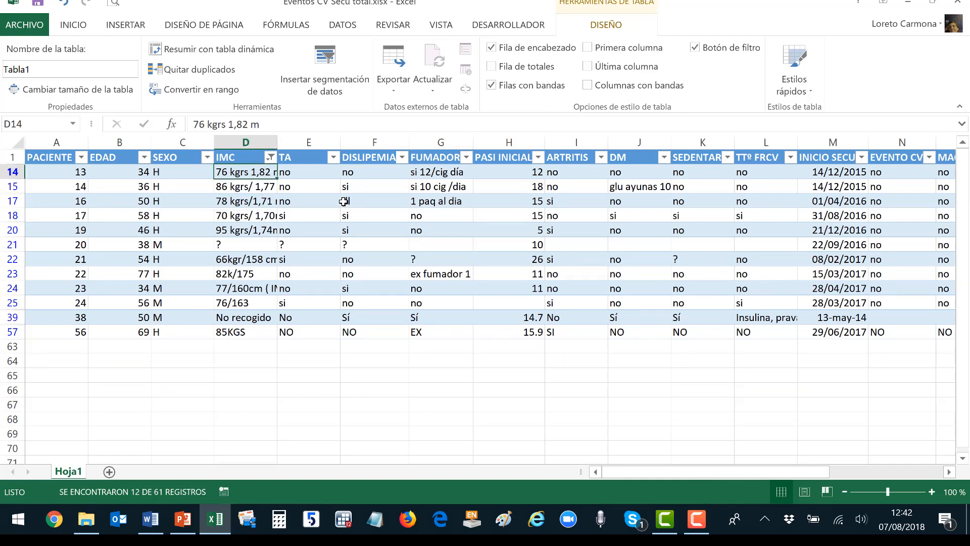
pyautogui.click(233, 131)
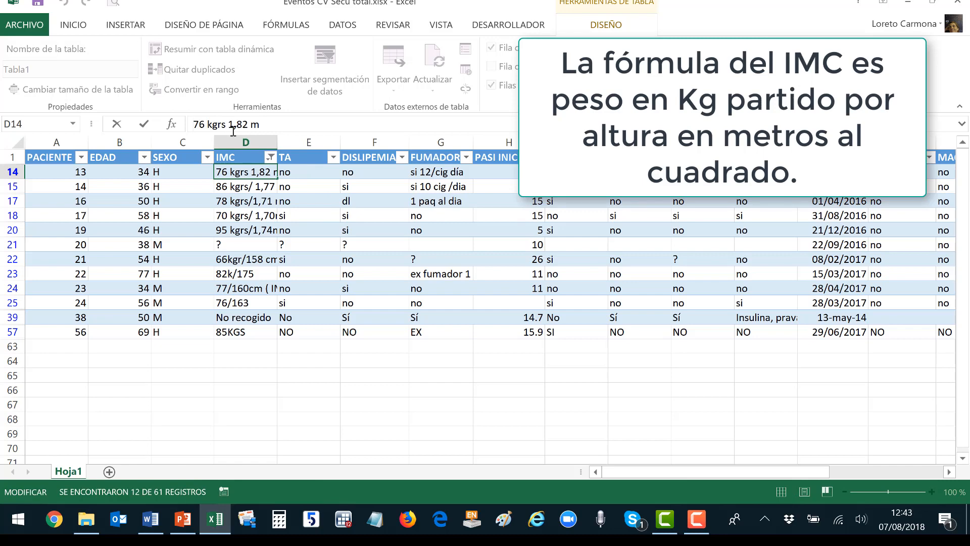
pyautogui.click(194, 124)
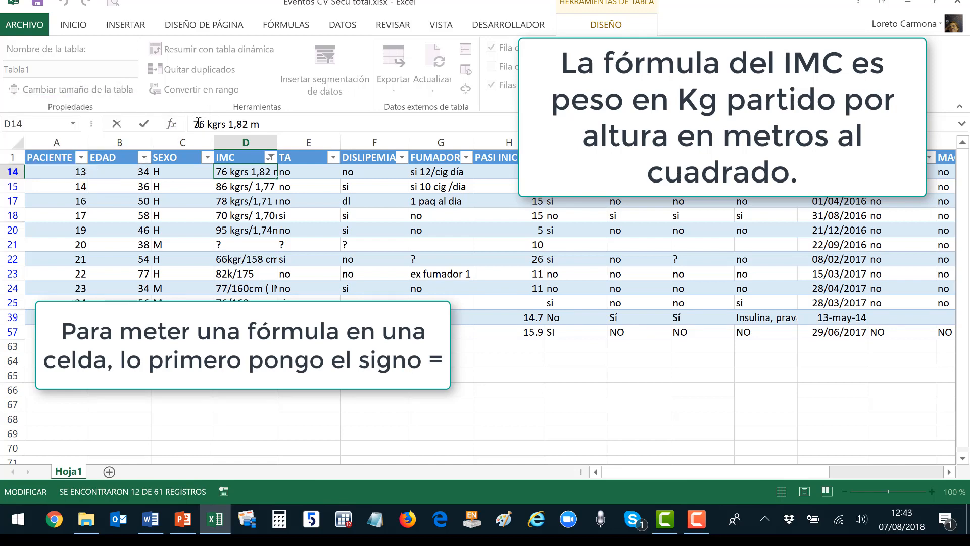
# Rewrite D14 as the BMI formula =76/(1.82)^2.
pyautogui.write('=')
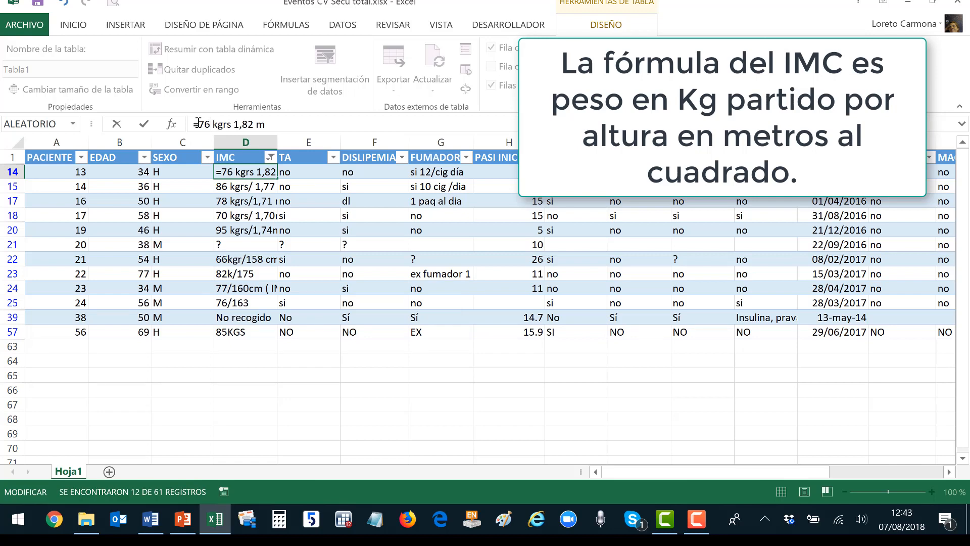
pyautogui.hotkey('shift', 'Right')
pyautogui.hotkey('shift', 'Right')
pyautogui.hotkey('shift', 'Right')
pyautogui.hotkey('shift', 'Right')
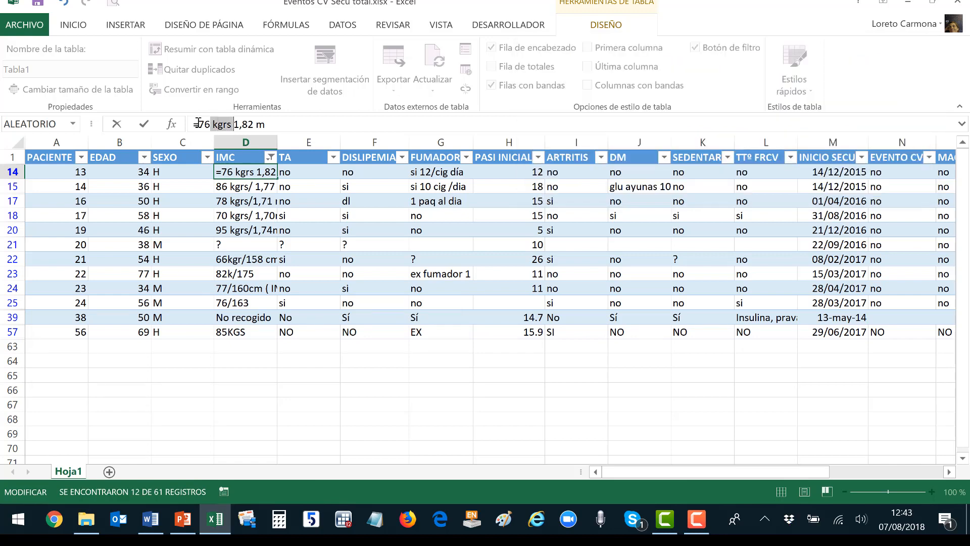
pyautogui.write('/')
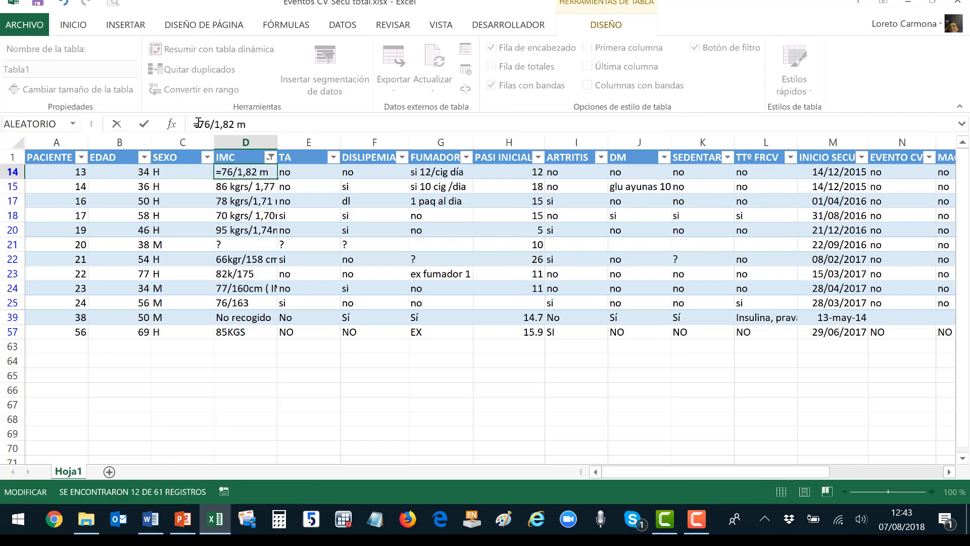
pyautogui.write('(')
pyautogui.press('Right')
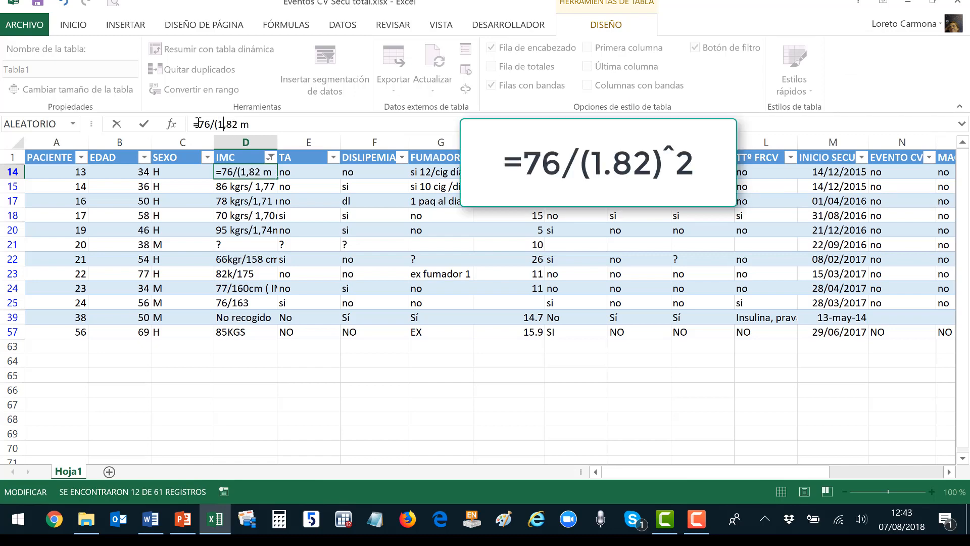
pyautogui.press('Right')
pyautogui.press('BackSpace')
pyautogui.write('.82)*(')
pyautogui.press('BackSpace')
pyautogui.press('BackSpace')
pyautogui.write('^2')
pyautogui.press('Delete')
pyautogui.press('Return')
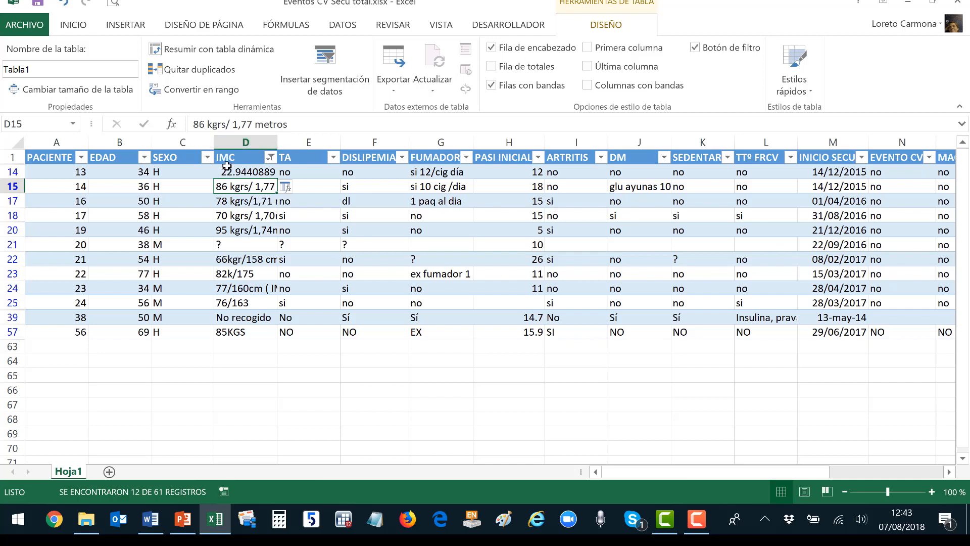
# Convert D15–D20 to BMI formulas and clear ?, No recogido and 85KGS from D21, D39, D57.
pyautogui.click(195, 123)
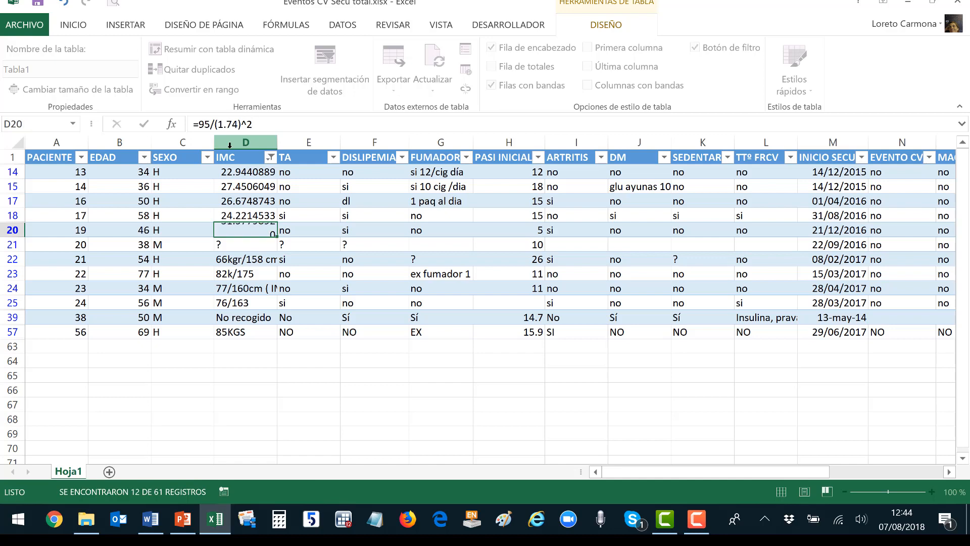
pyautogui.press('Return')
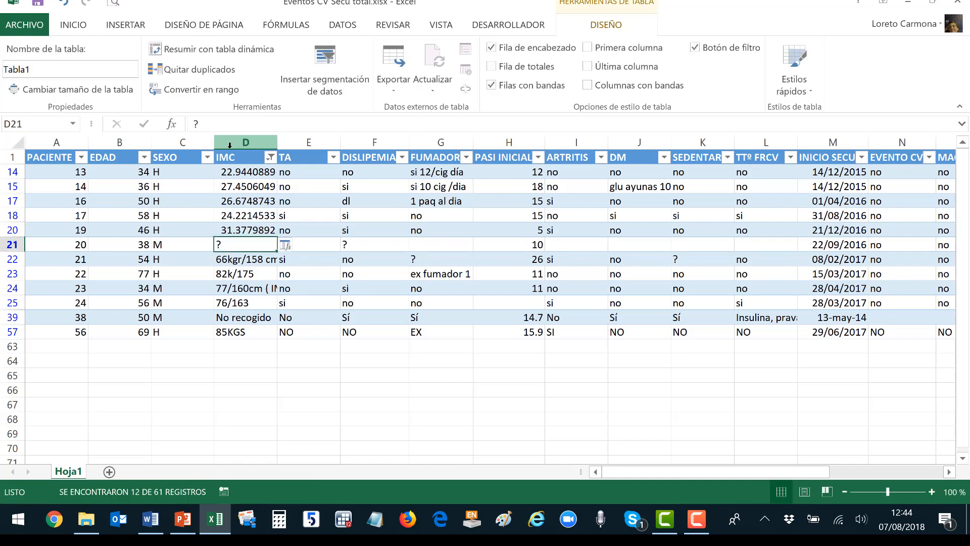
pyautogui.press('Delete')
pyautogui.press('Down')
pyautogui.press('Down')
pyautogui.press('Down')
pyautogui.press('Down')
pyautogui.press('Down')
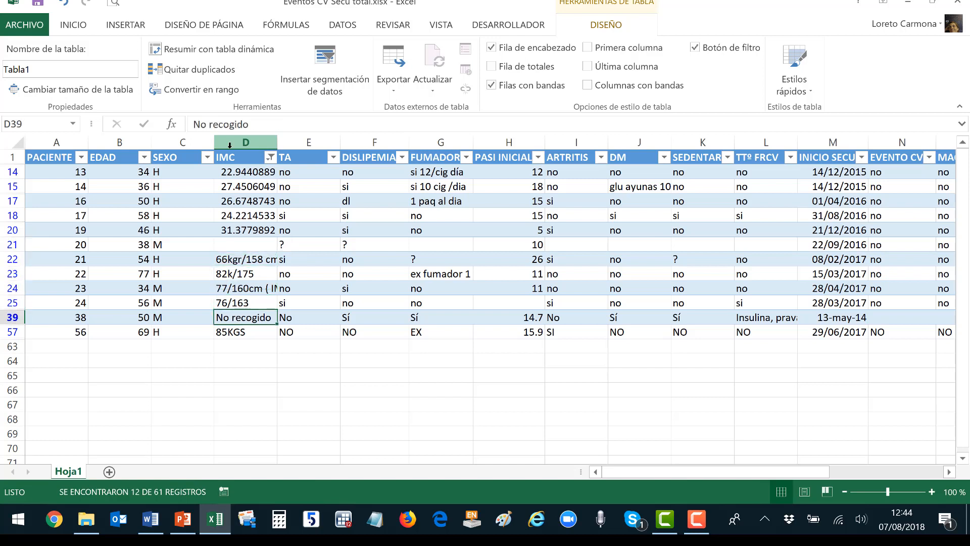
pyautogui.press('Delete')
pyautogui.press('Down')
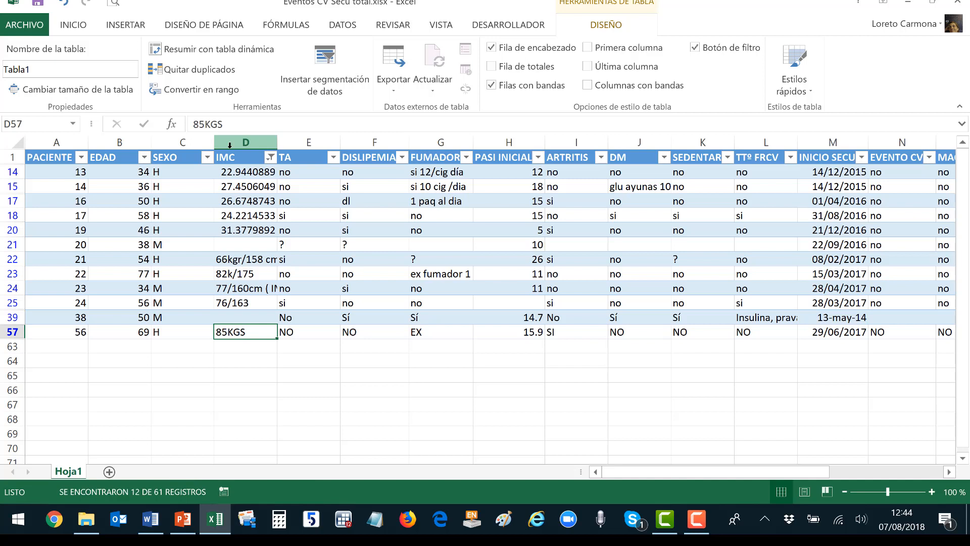
pyautogui.press('Delete')
# Leave D22 as it is and clear the IMC filter so all rows show.
pyautogui.click(222, 258)
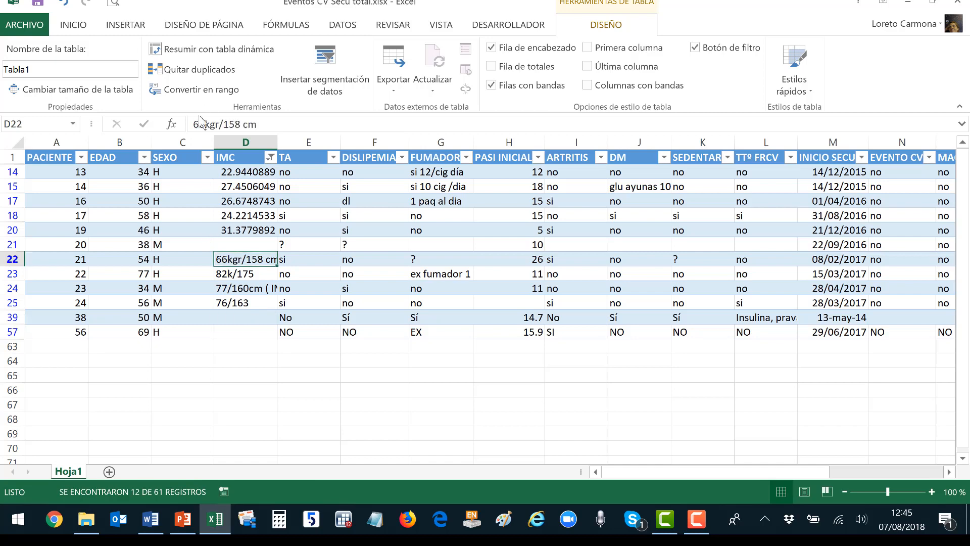
pyautogui.click(192, 125)
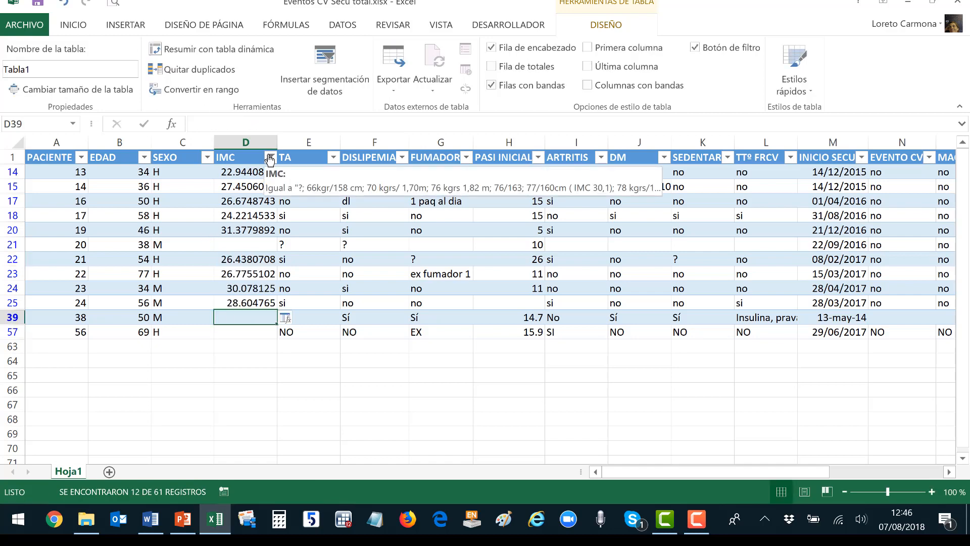
pyautogui.click(270, 160)
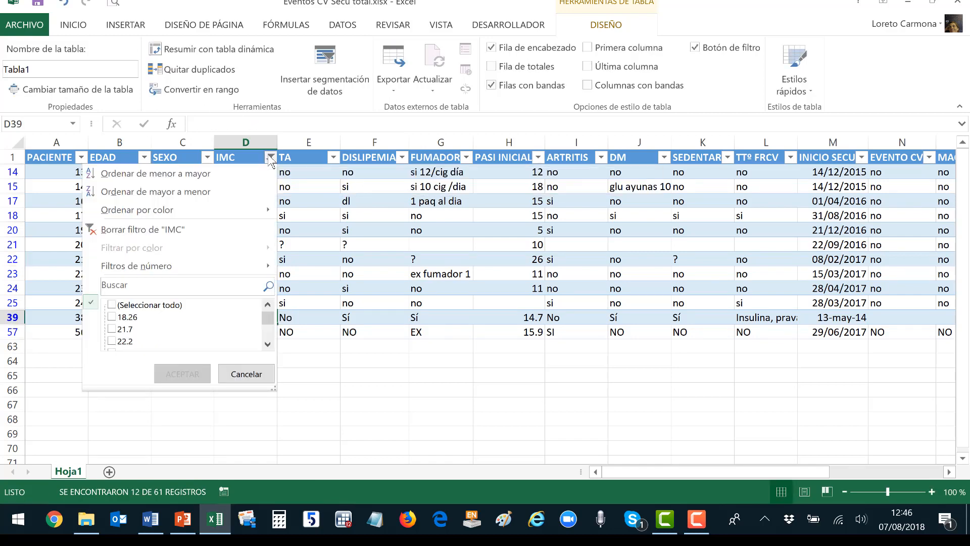
pyautogui.click(182, 227)
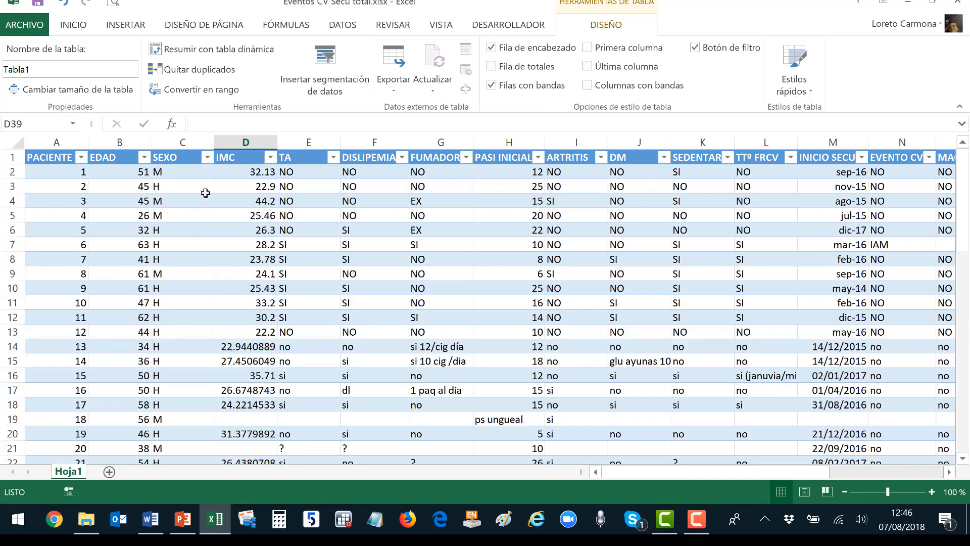
# Format the IMC values as Número with two decimals, then review the IMC filter list unchanged.
pyautogui.click(262, 173)
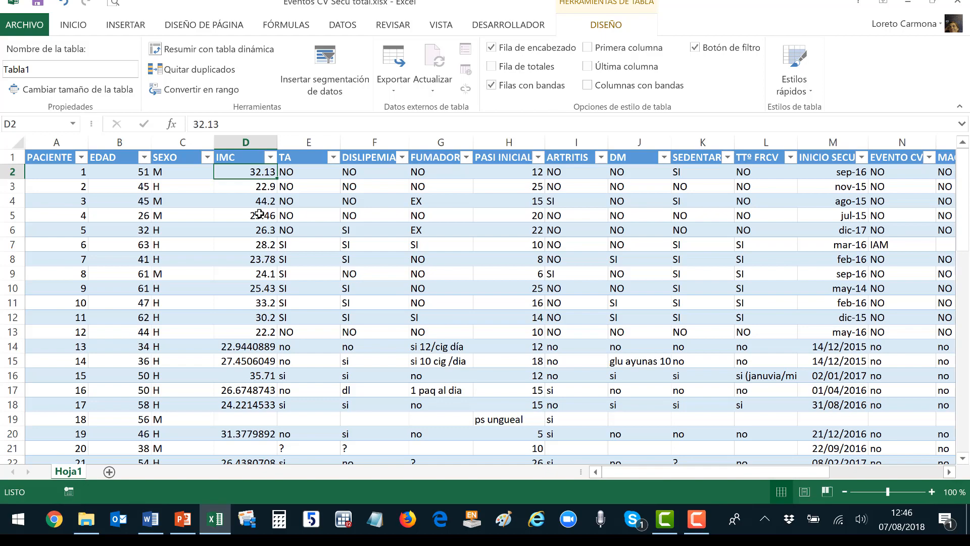
pyautogui.scroll(-16, 259, 213)
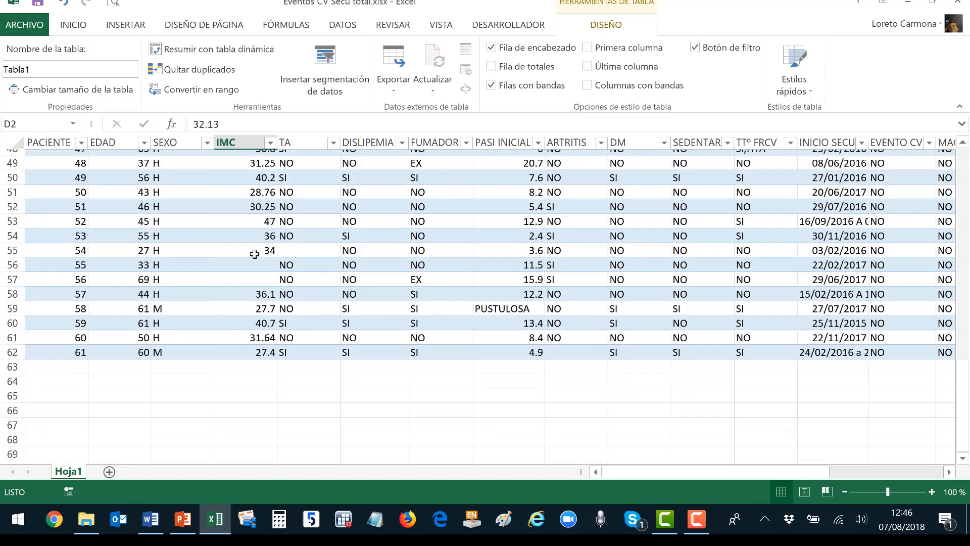
pyautogui.keyDown('shift'); pyautogui.click(248, 344); pyautogui.keyUp('shift')
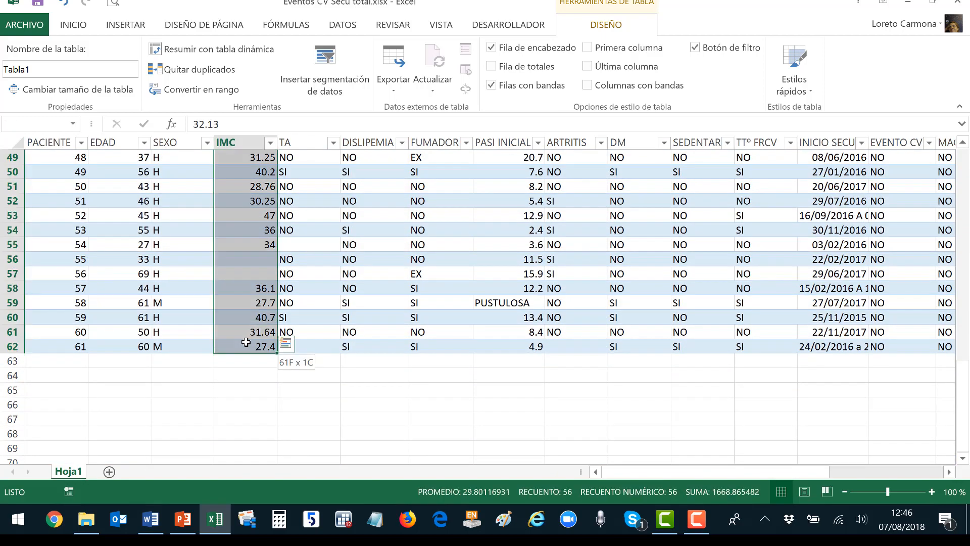
pyautogui.click(71, 26)
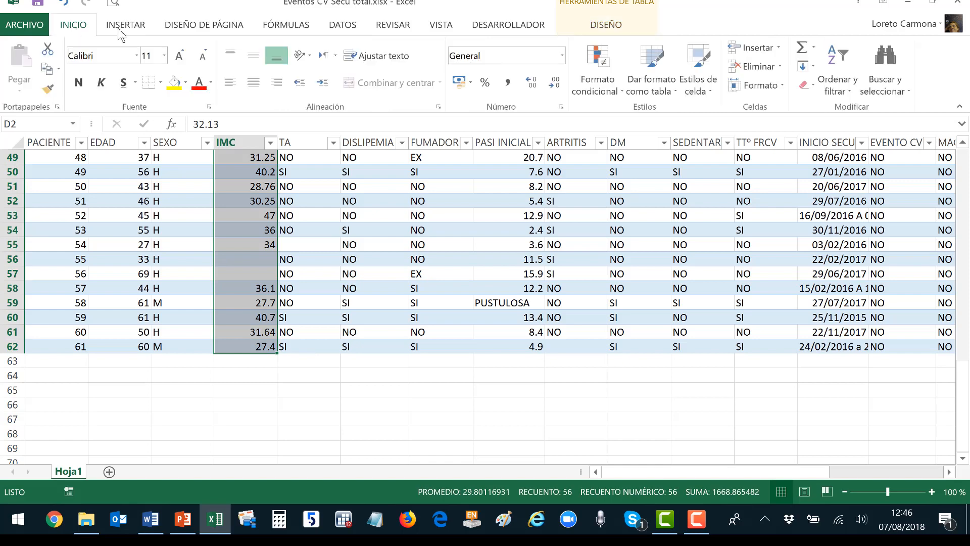
pyautogui.click(562, 56)
pyautogui.click(519, 115)
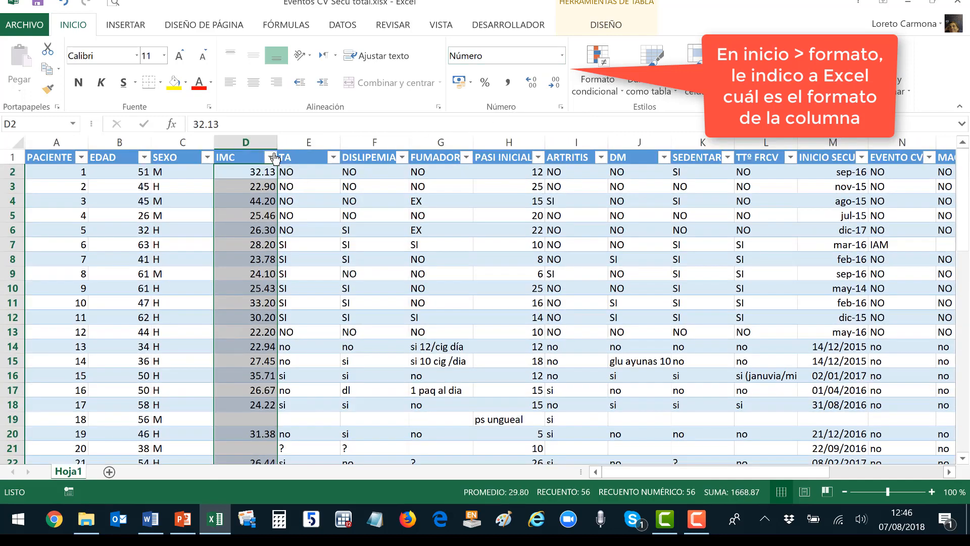
pyautogui.click(270, 157)
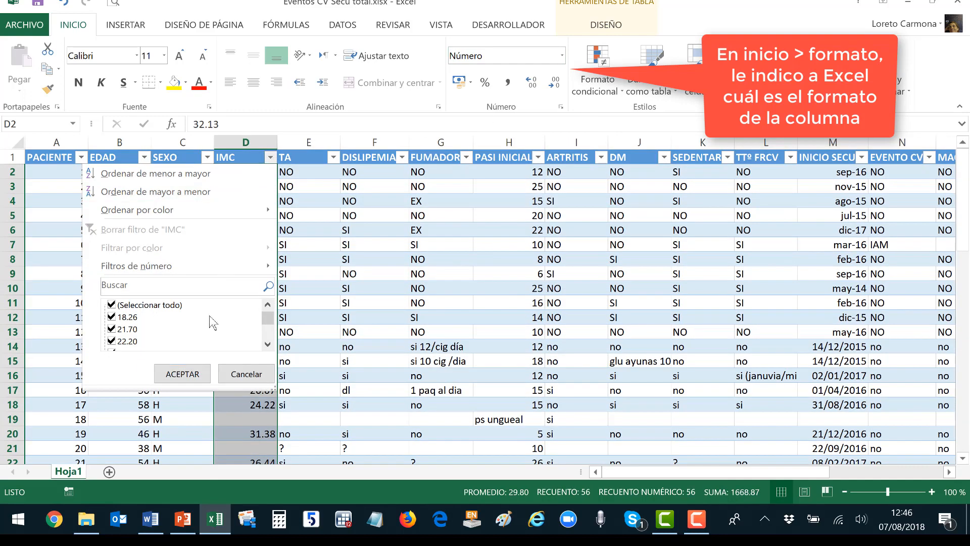
pyautogui.moveTo(267, 319); pyautogui.dragTo(270, 343)
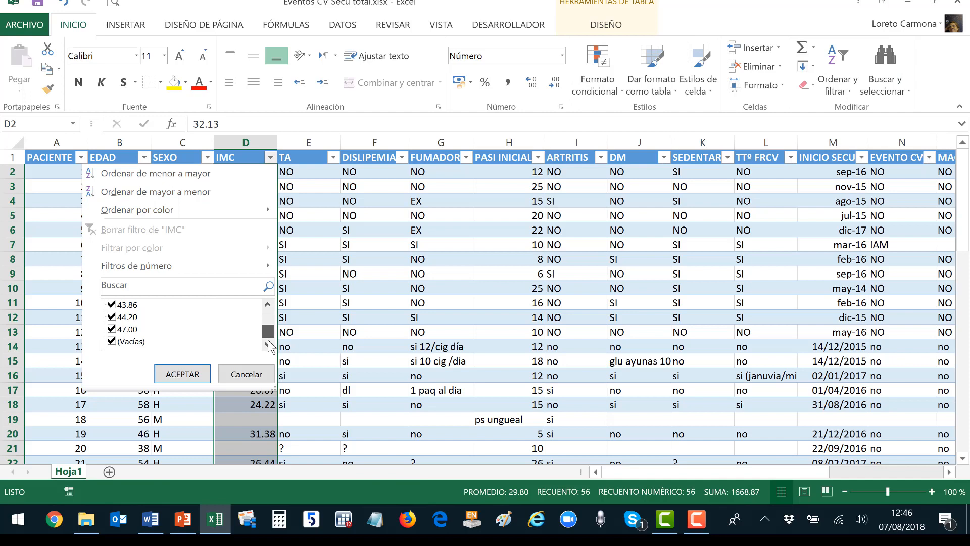
pyautogui.click(246, 374)
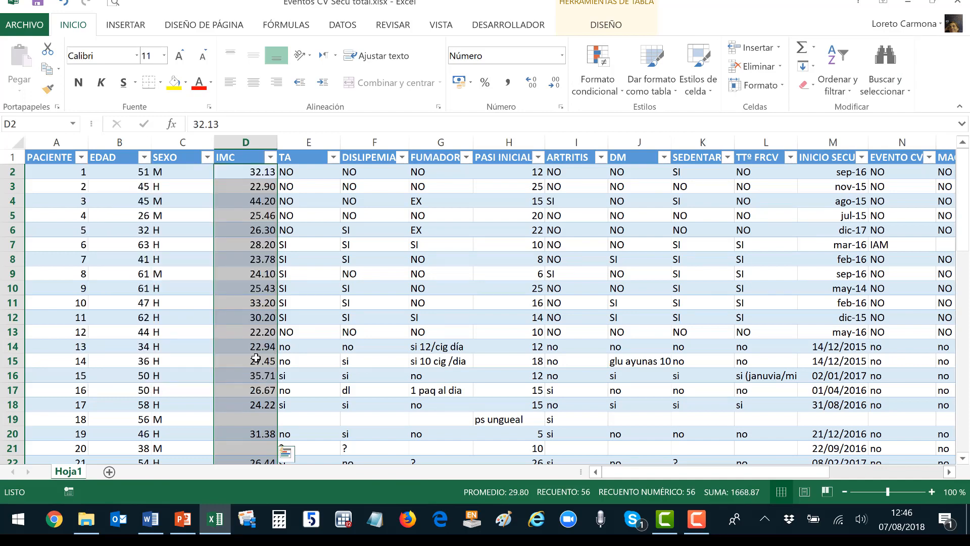
# Sort the table A to Z by TA and delete the question mark entry.
pyautogui.click(334, 161)
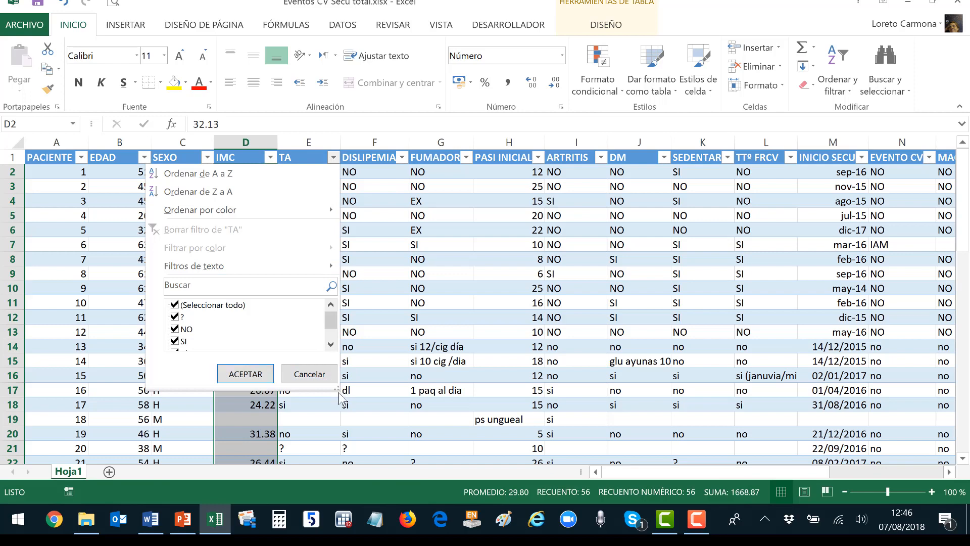
pyautogui.moveTo(337, 392); pyautogui.dragTo(359, 430)
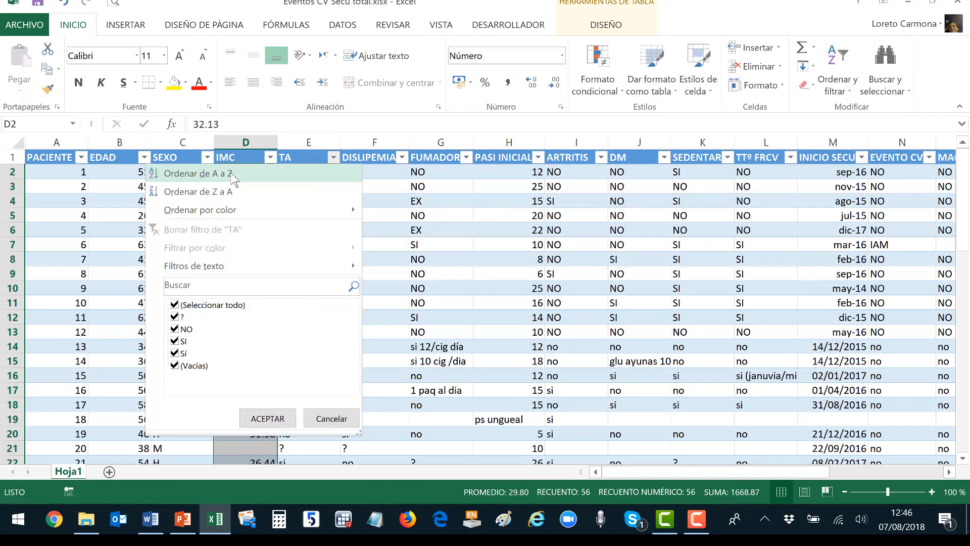
pyautogui.click(233, 174)
pyautogui.click(320, 174)
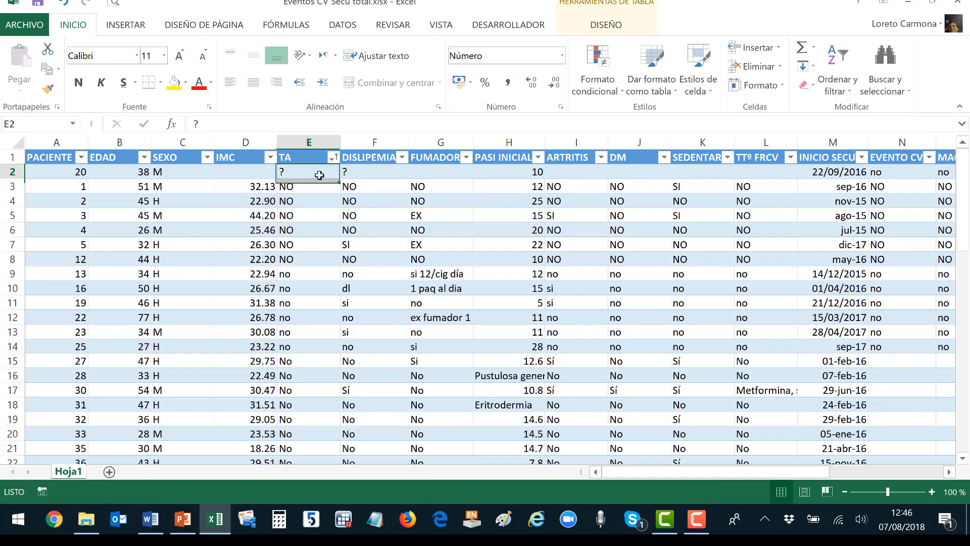
pyautogui.press('Delete')
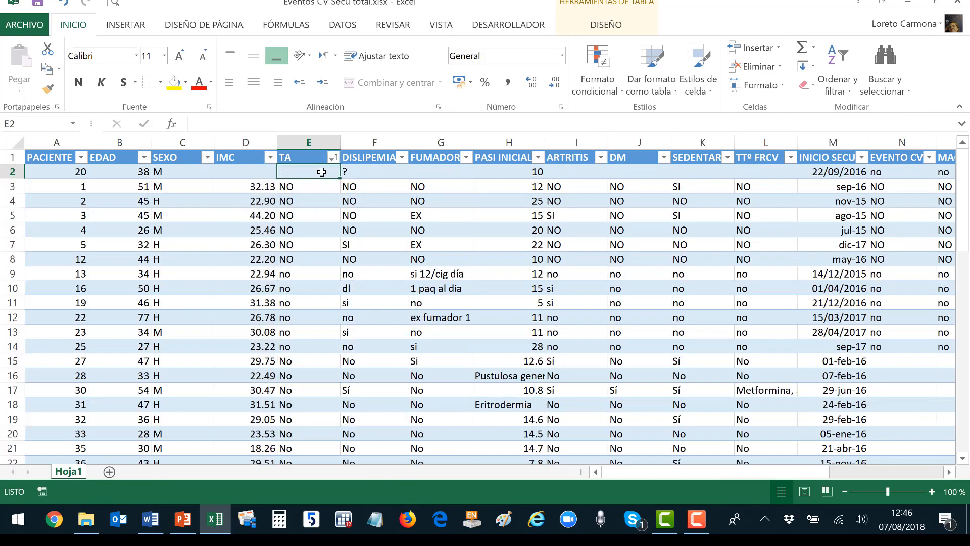
# Replace the NO answers in TA with 0, filling it down the column.
pyautogui.press('Down')
pyautogui.write('0')
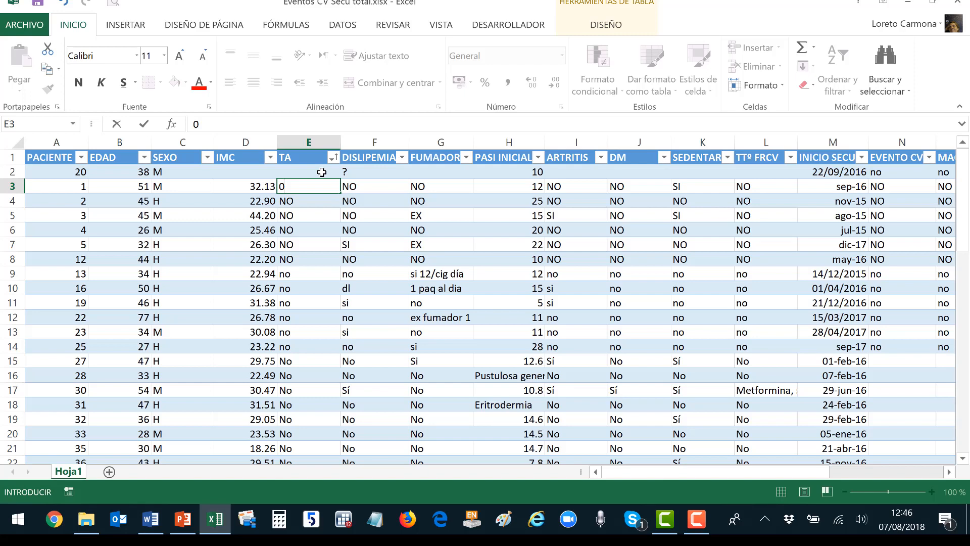
pyautogui.press('Return')
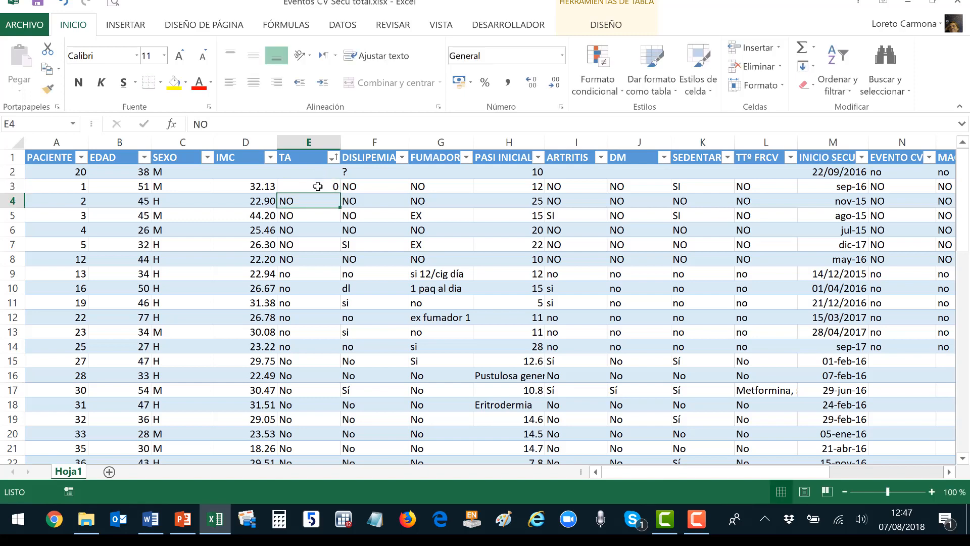
pyautogui.click(318, 186)
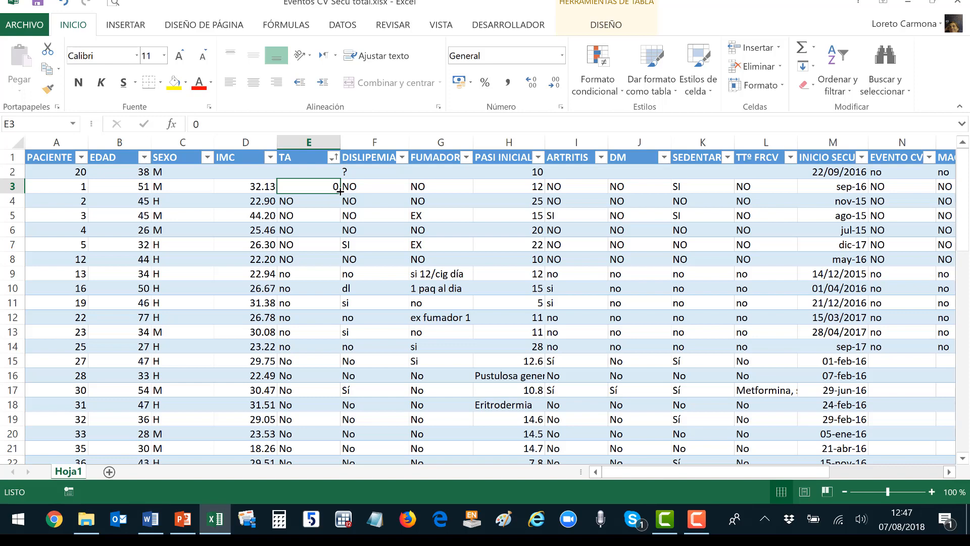
pyautogui.moveTo(340, 191); pyautogui.dragTo(315, 393)
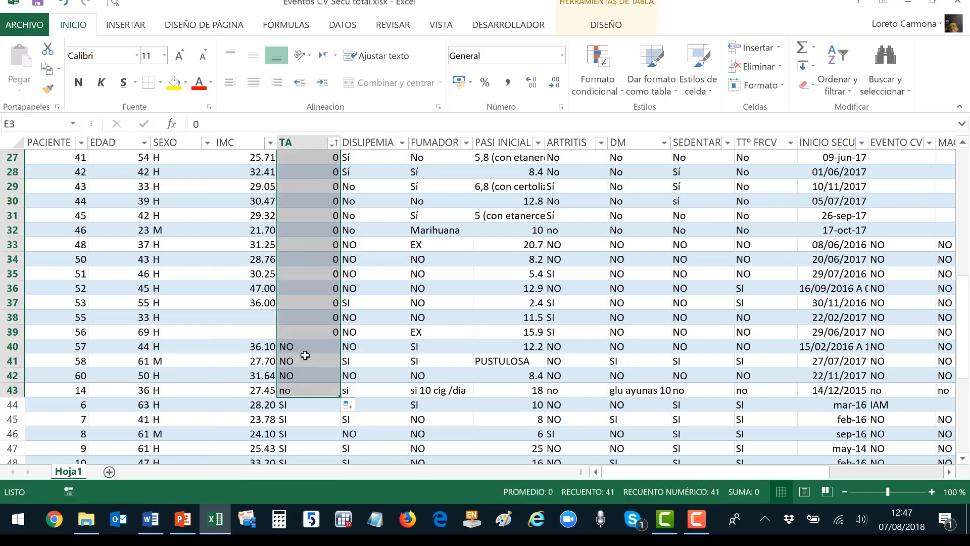
# Replace the SI/Sí answers in TA rows 44–60 with 1 using the fill handle.
pyautogui.scroll(-2, 305, 356)
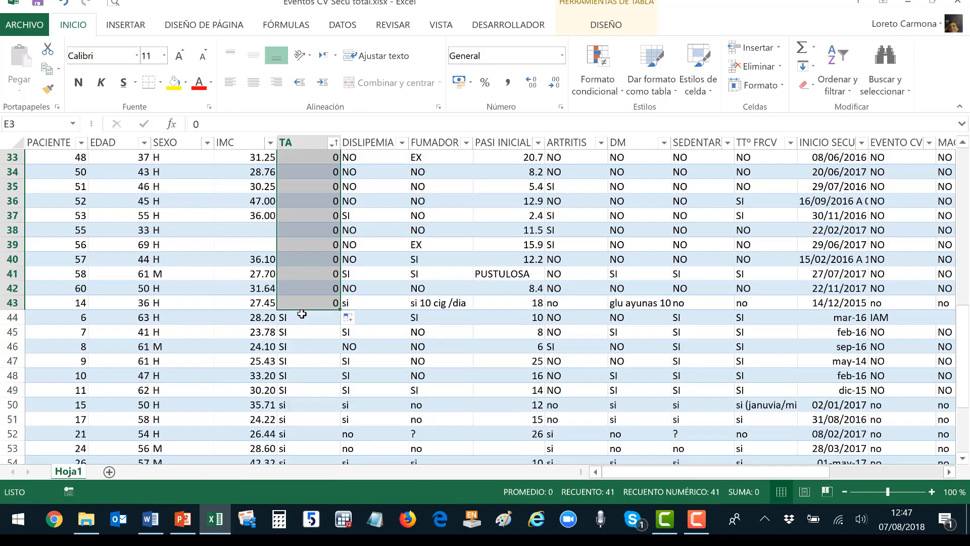
pyautogui.click(317, 315)
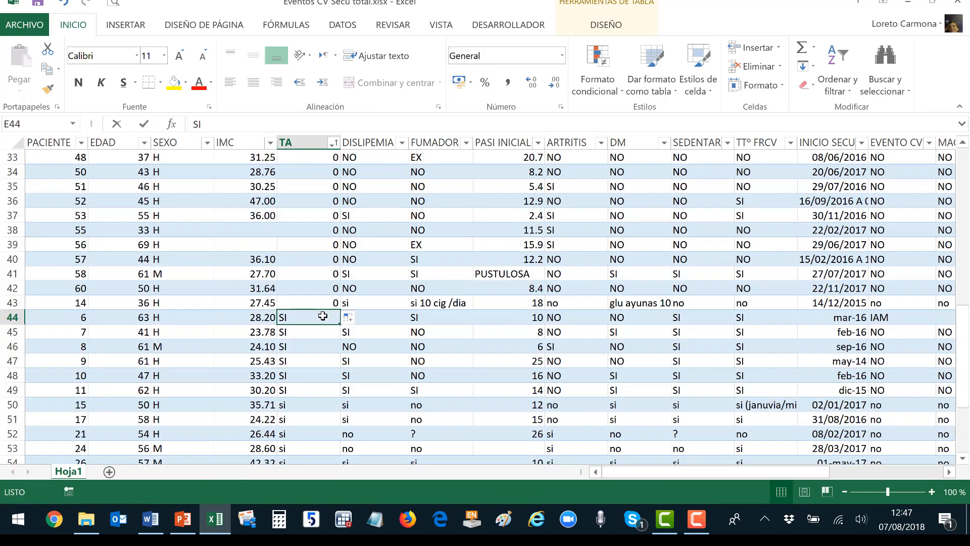
pyautogui.write('1')
pyautogui.press('Return')
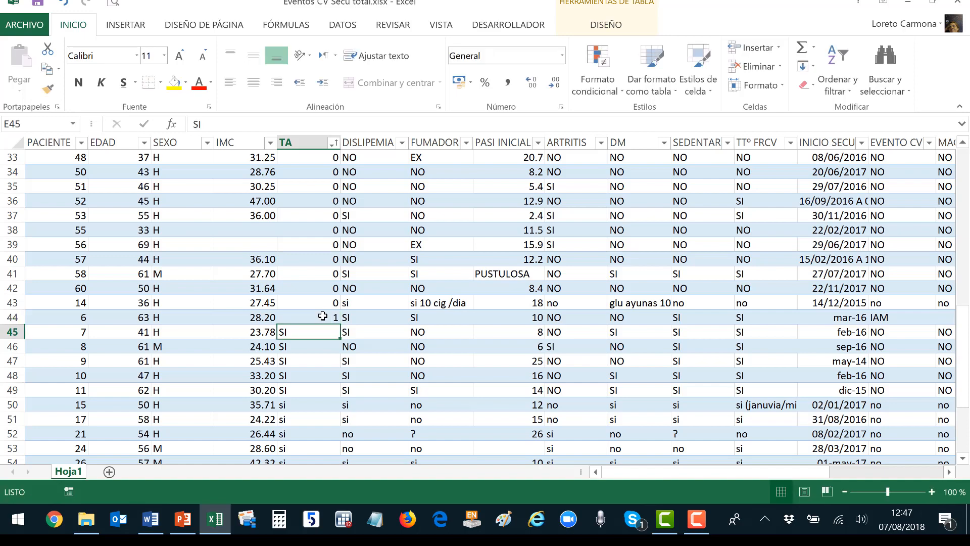
pyautogui.click(322, 316)
pyautogui.moveTo(339, 324); pyautogui.dragTo(336, 405)
pyautogui.click(329, 404)
pyautogui.click(332, 392)
pyautogui.click(331, 403)
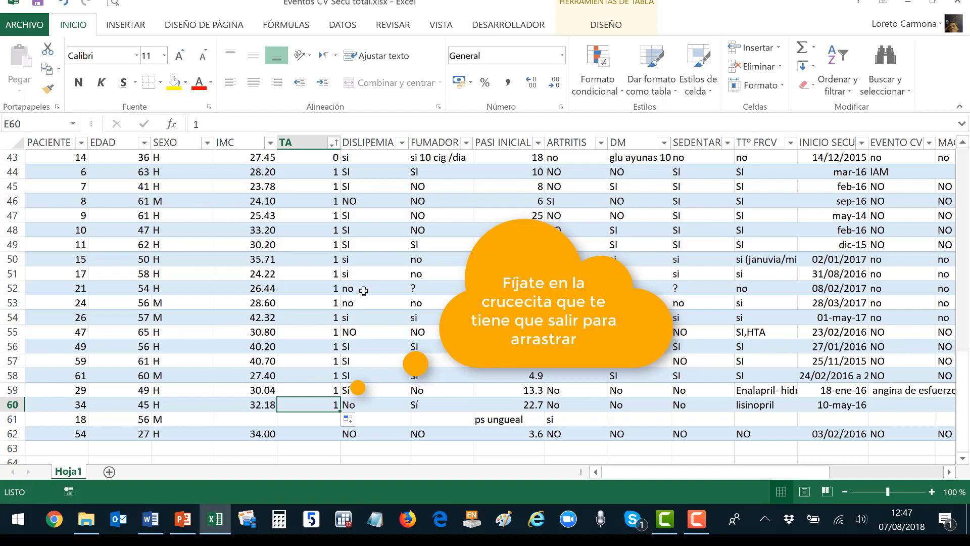
pyautogui.scroll(14, 364, 290)
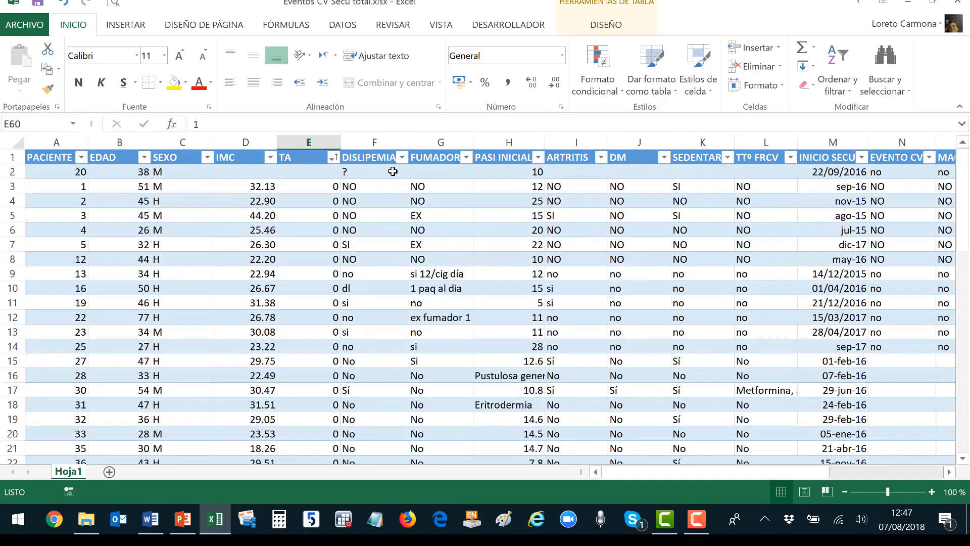
# Sort the table A to Z by DISLIPEMIA and replace the dl entry with 1.
pyautogui.click(402, 157)
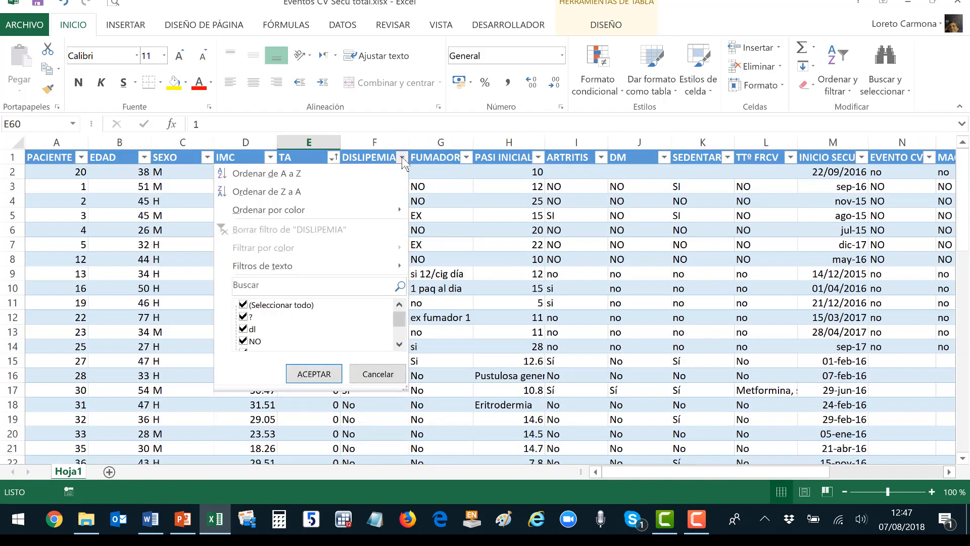
pyautogui.click(383, 172)
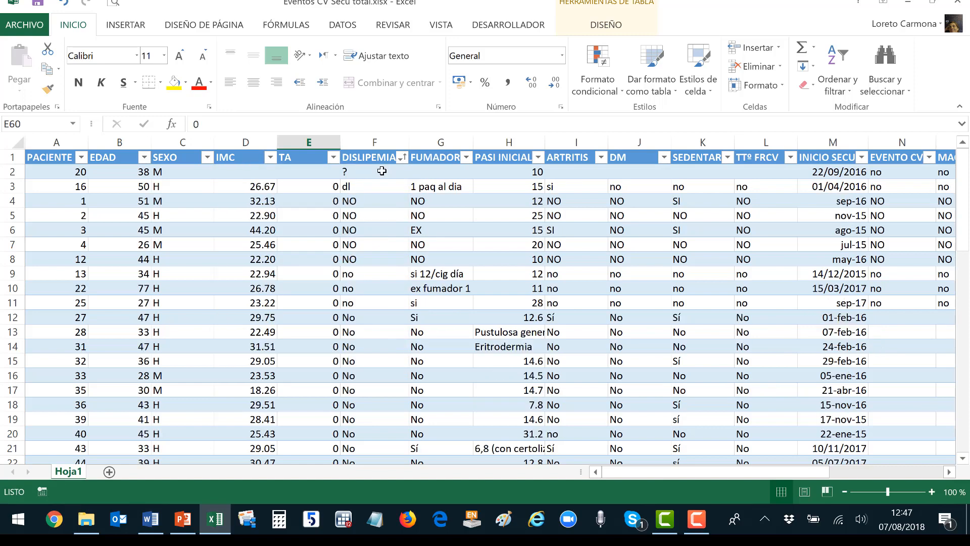
pyautogui.click(382, 172)
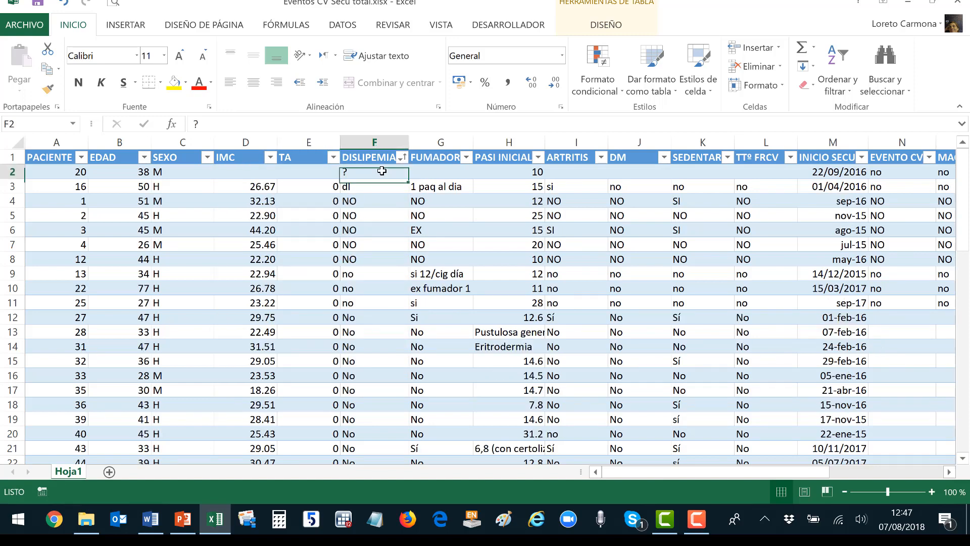
pyautogui.press('Down')
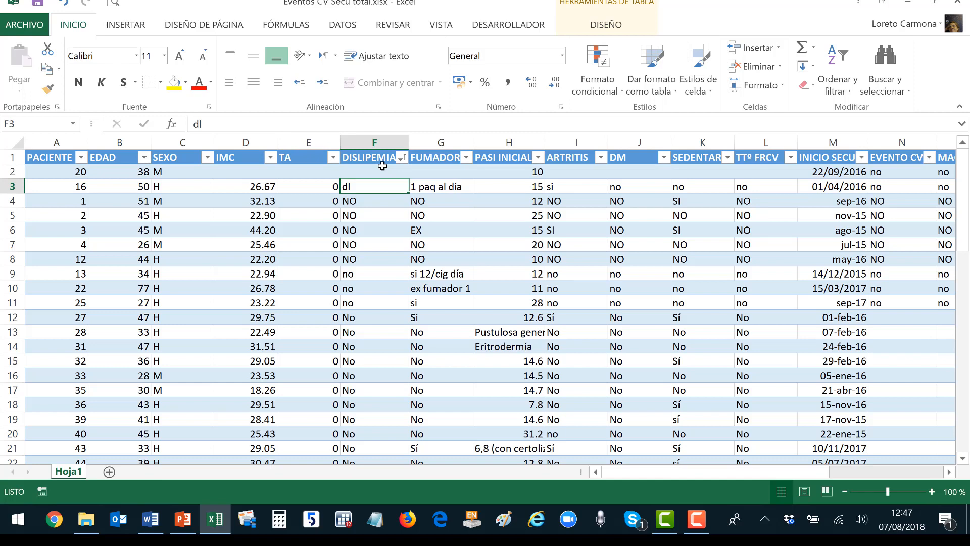
pyautogui.write('1')
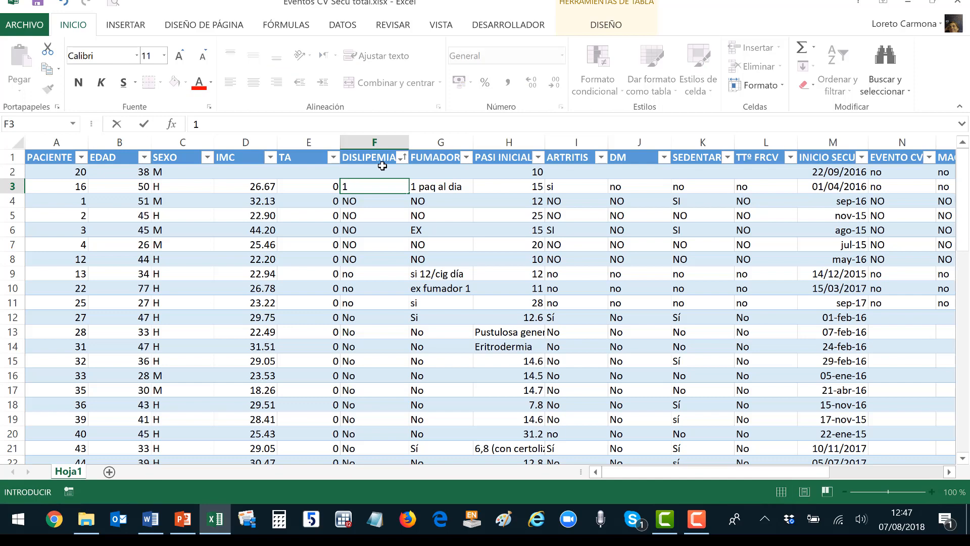
pyautogui.press('Return')
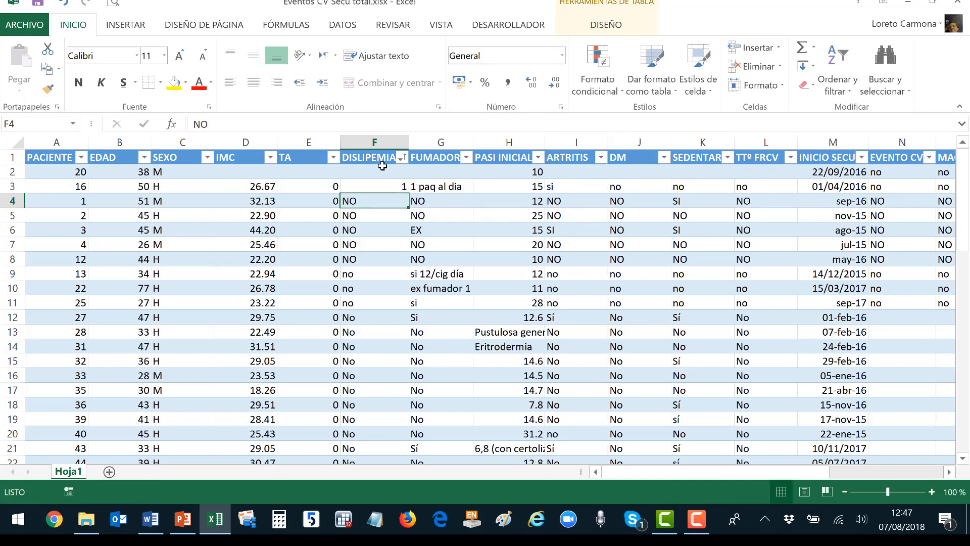
# Enter 0 in F4 and fill it down to row 38.
pyautogui.write('0')
pyautogui.press('Return')
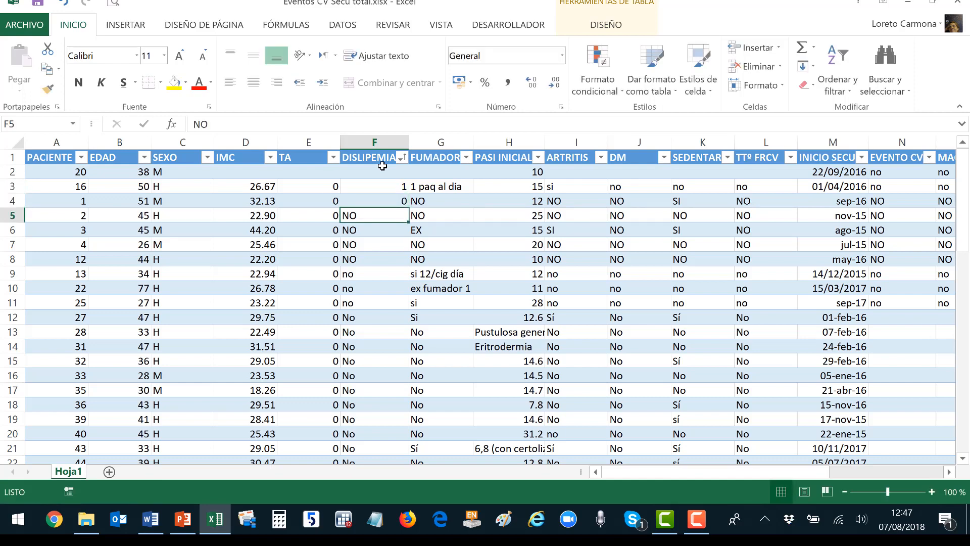
pyautogui.click(397, 201)
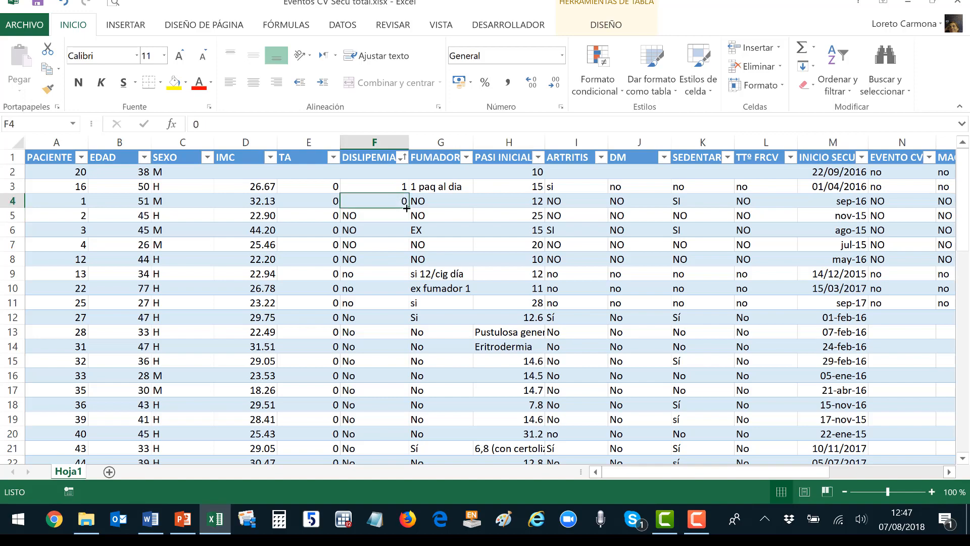
pyautogui.moveTo(408, 208); pyautogui.dragTo(407, 337)
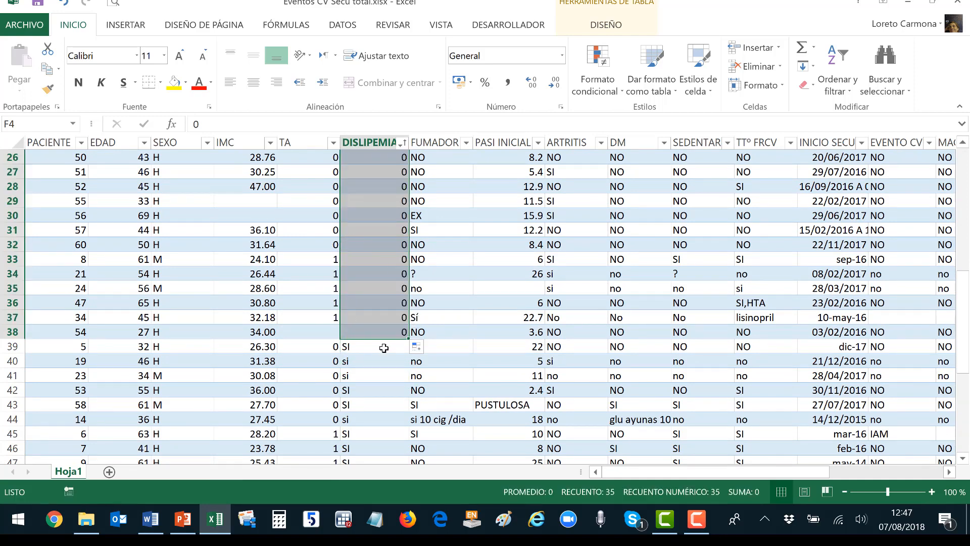
pyautogui.click(384, 348)
# Enter 1 in F39 and fill it down to row 61.
pyautogui.write('1')
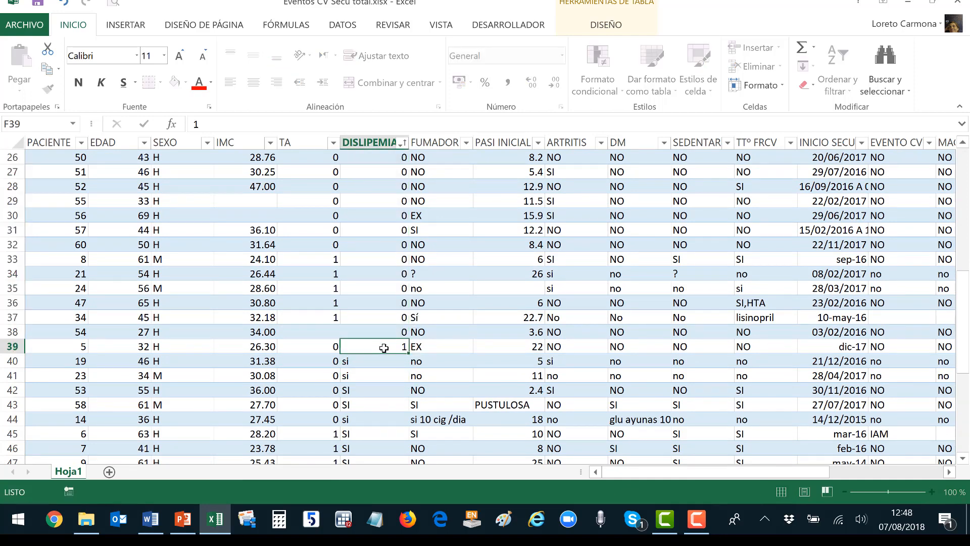
pyautogui.press('Return')
pyautogui.click(384, 349)
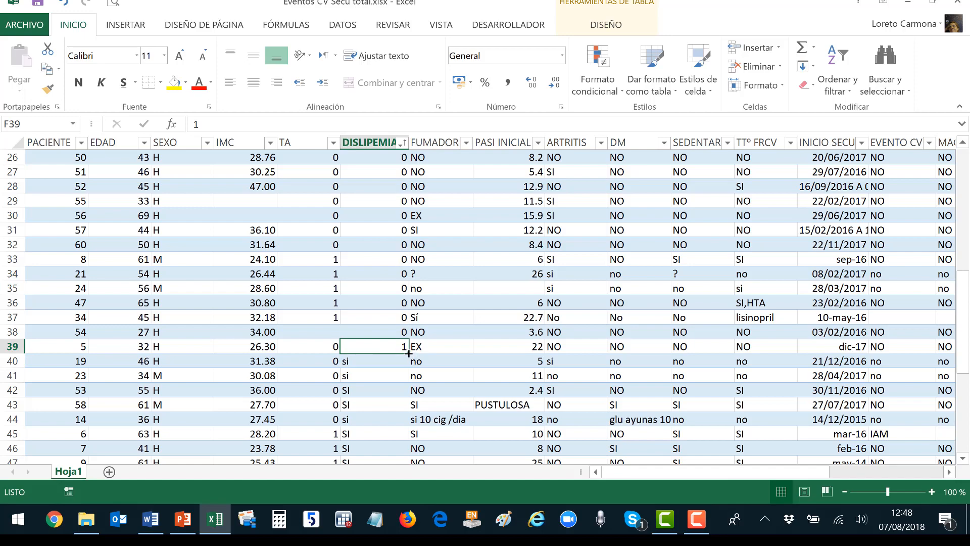
pyautogui.moveTo(408, 353); pyautogui.dragTo(396, 420)
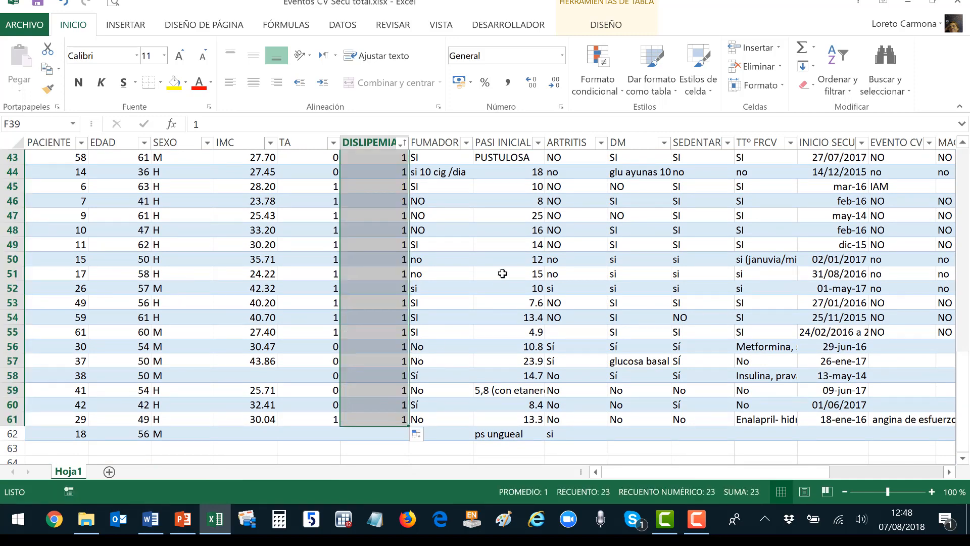
pyautogui.scroll(14, 468, 269)
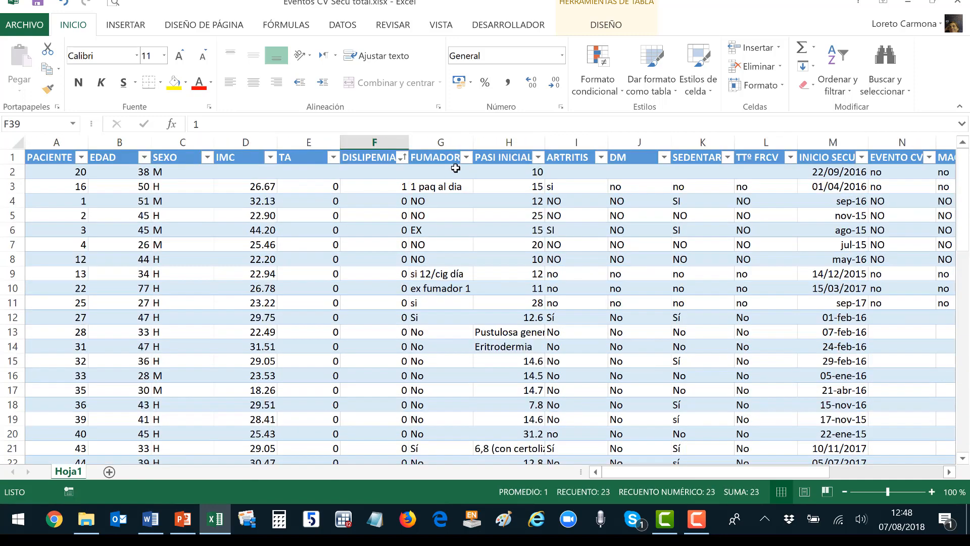
# Sort the table A to Z by the FUMADOR column.
pyautogui.click(403, 157)
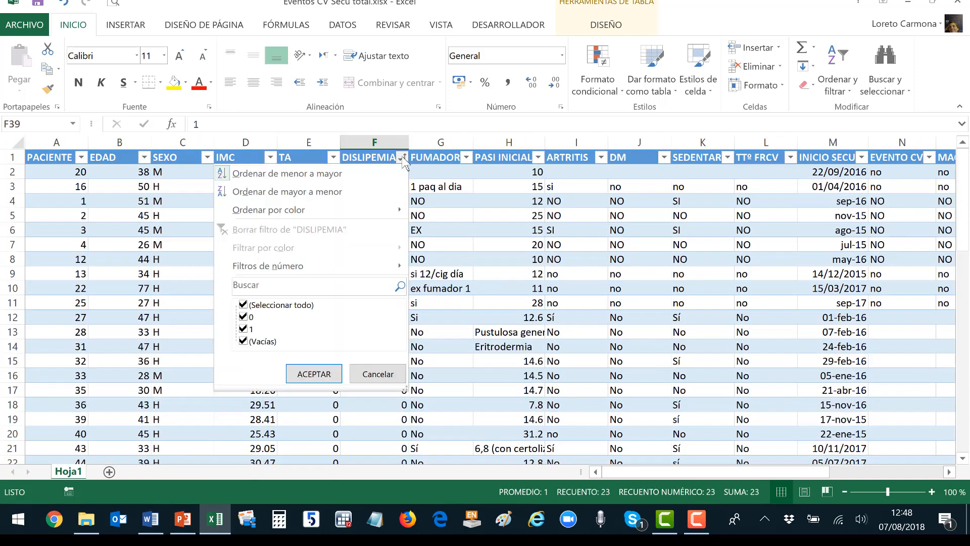
pyautogui.click(467, 158)
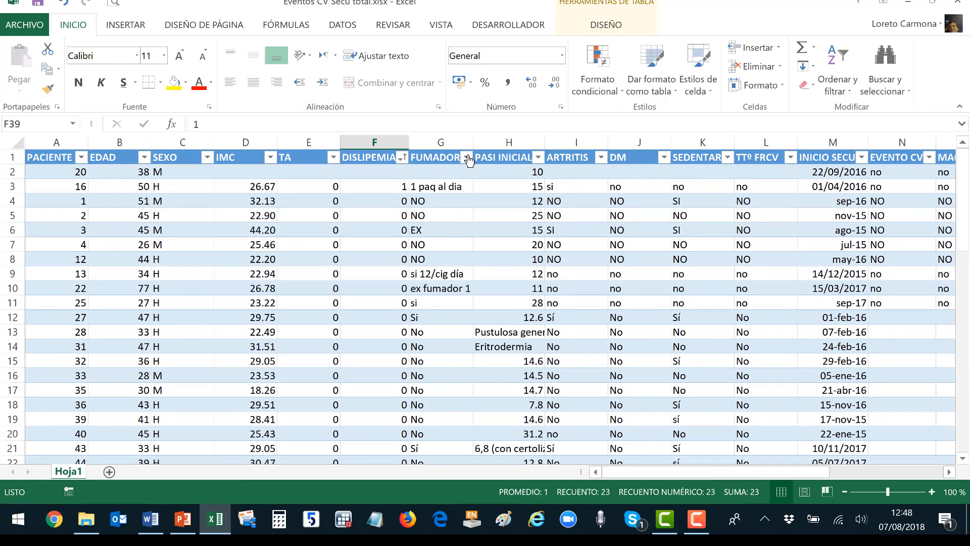
pyautogui.click(466, 157)
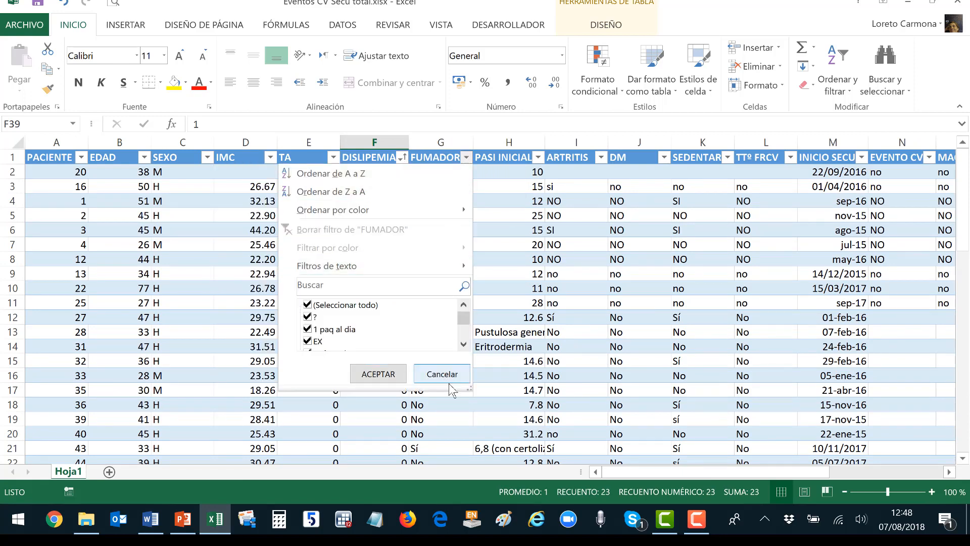
pyautogui.moveTo(469, 388); pyautogui.dragTo(489, 484)
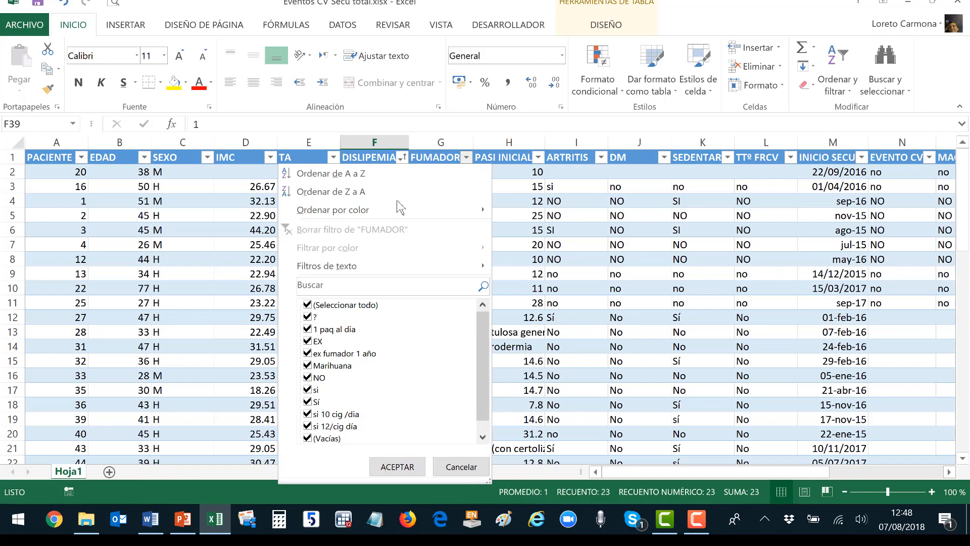
pyautogui.click(372, 173)
# Code G3 as 1, then enter 2 in G4 and fill it over the EX entries.
pyautogui.click(442, 172)
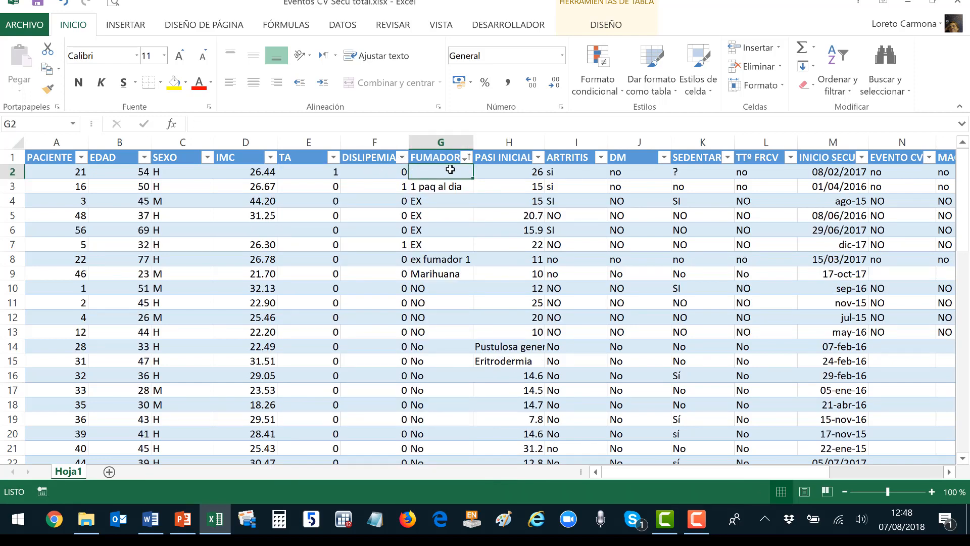
pyautogui.click(443, 186)
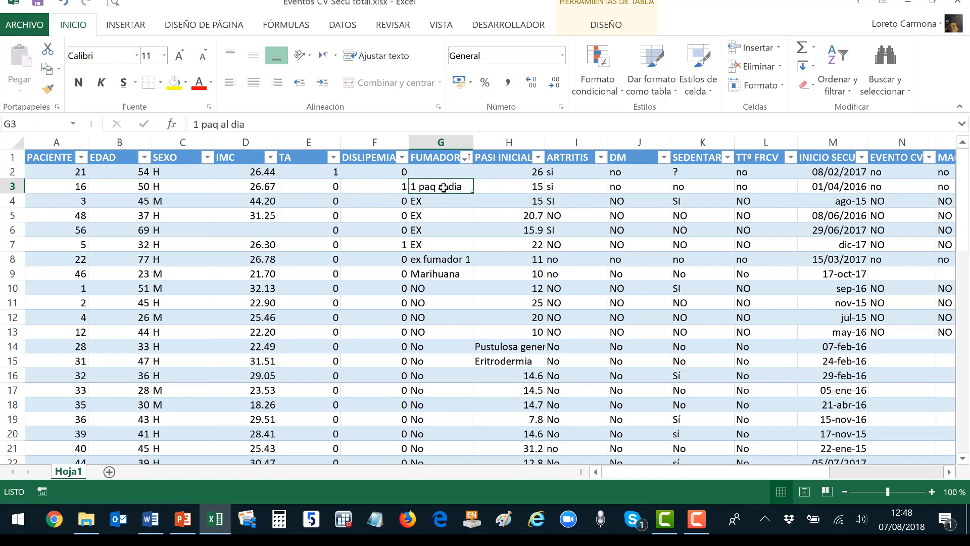
pyautogui.write('1')
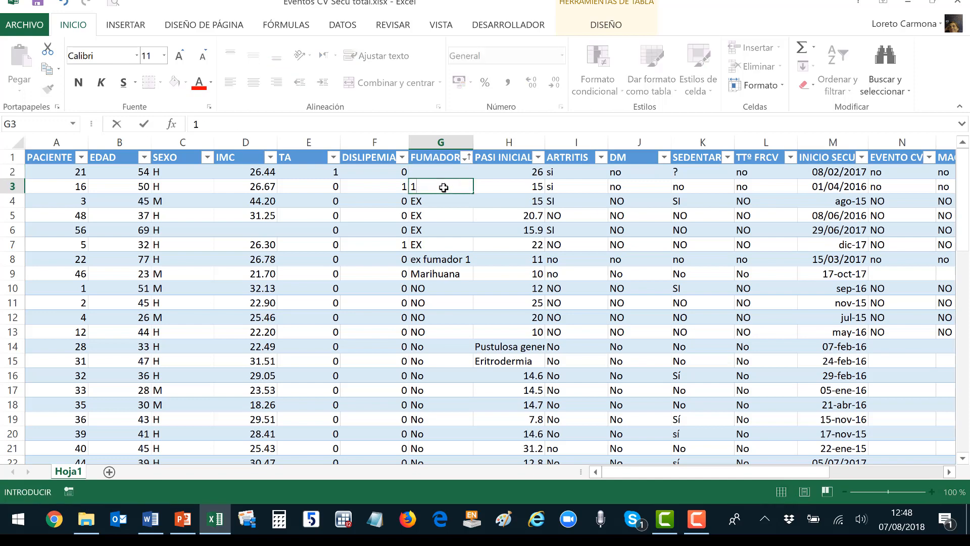
pyautogui.press('Return')
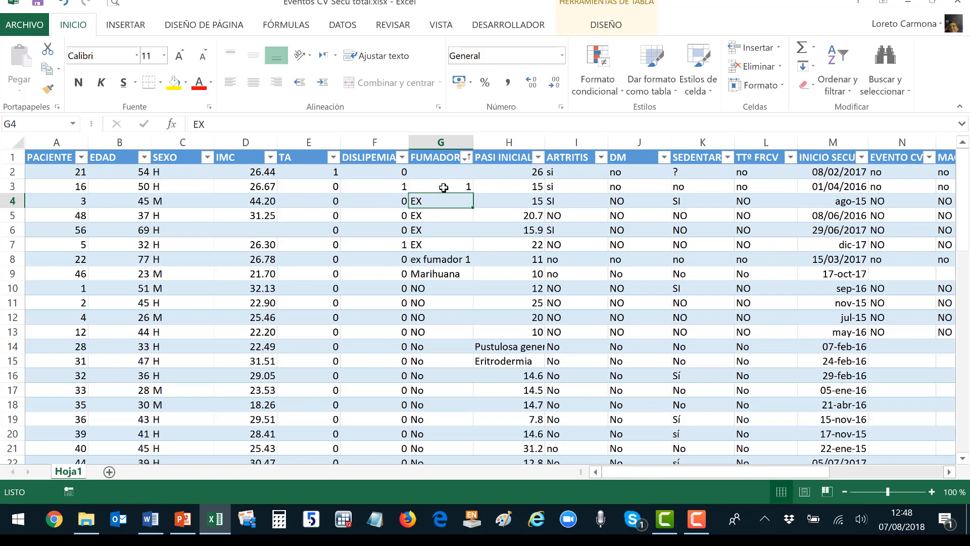
pyautogui.write('2')
pyautogui.press('Return')
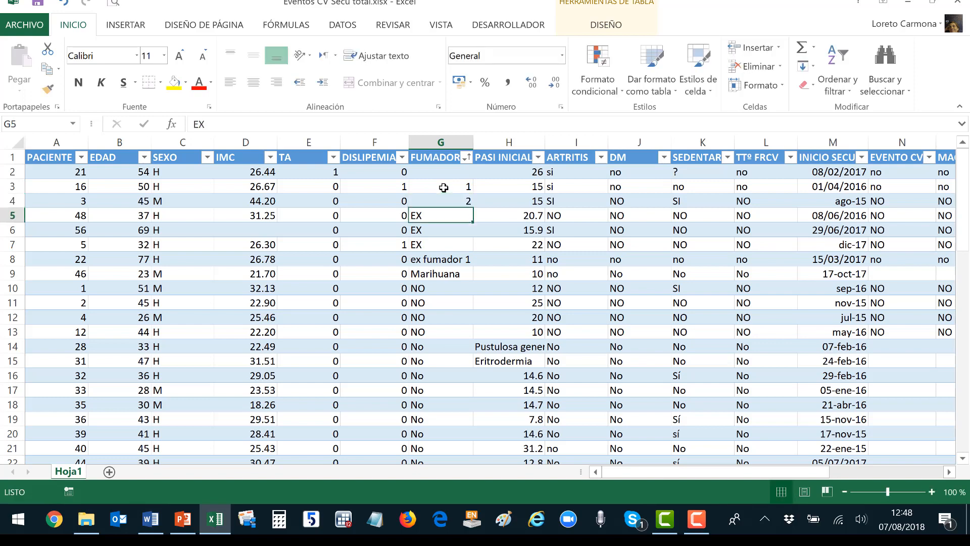
pyautogui.click(444, 200)
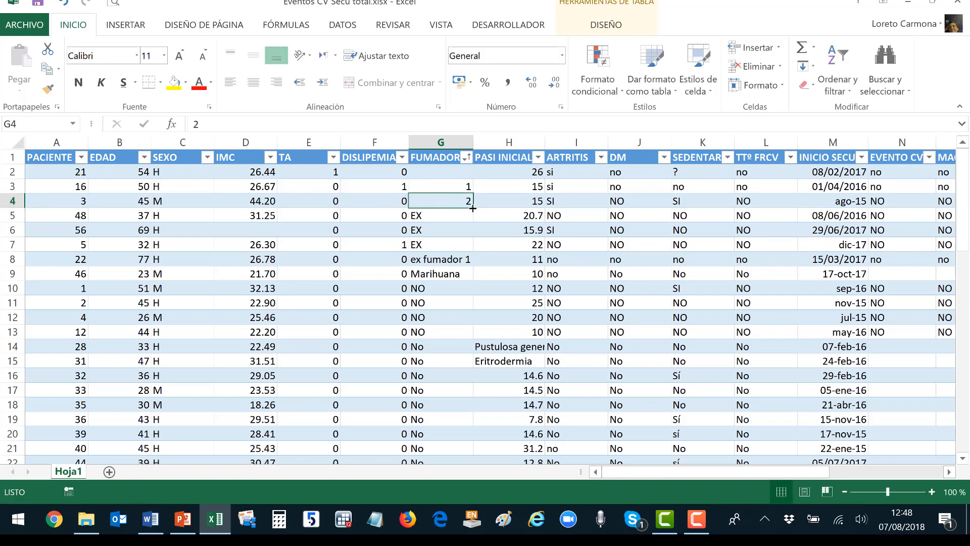
pyautogui.moveTo(473, 208); pyautogui.dragTo(464, 279)
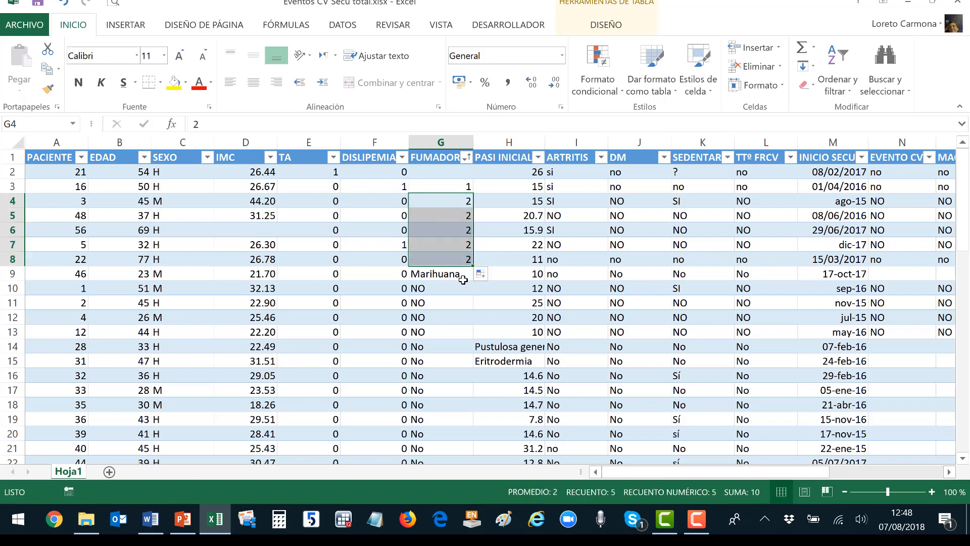
# Enter 1 for the Marihuana entry in G9 and fill 0 over the NO entries.
pyautogui.click(461, 278)
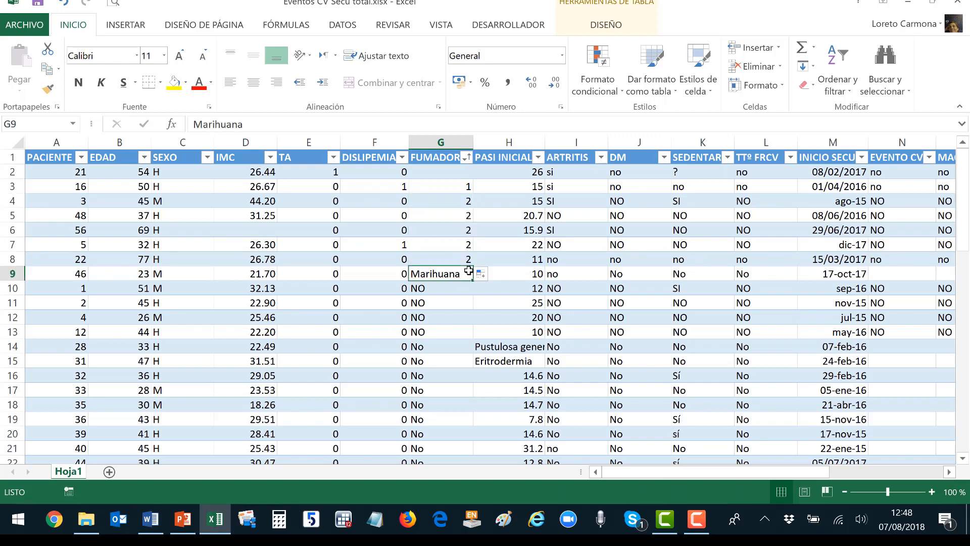
pyautogui.write('1')
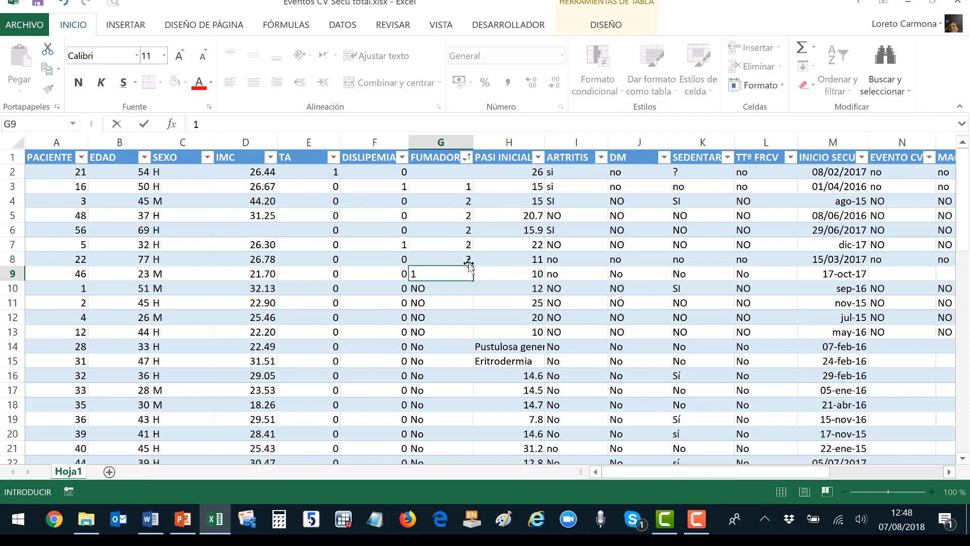
pyautogui.press('Return')
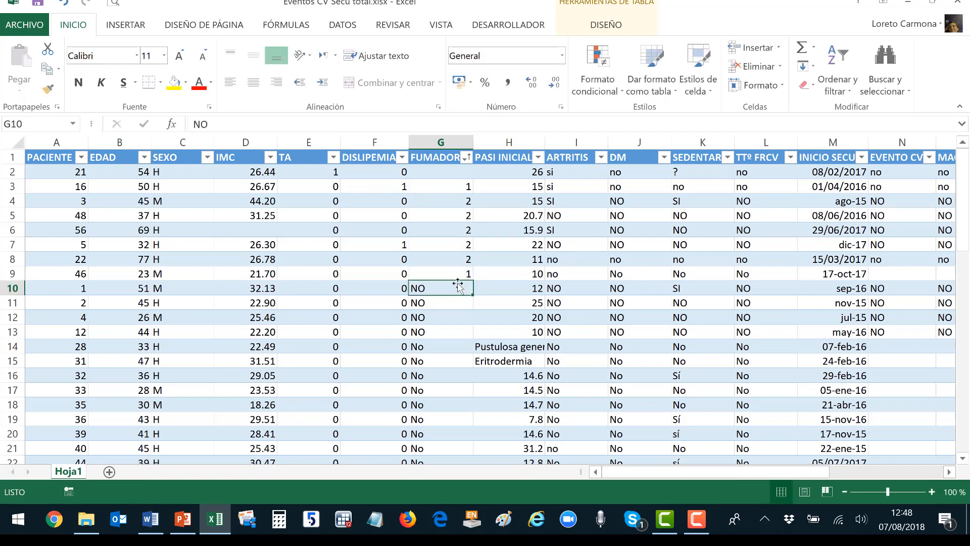
pyautogui.write('0')
pyautogui.press('Return')
pyautogui.press('Up')
pyautogui.moveTo(472, 296); pyautogui.dragTo(465, 251)
# Code G44 as 1 and fill it down through row 60 for the si entries.
pyautogui.click(458, 261)
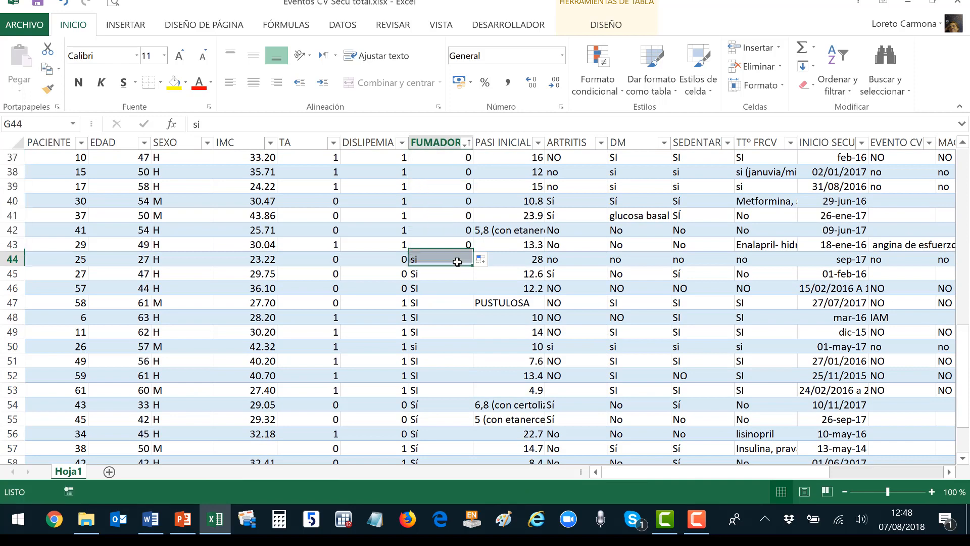
pyautogui.write('1')
pyautogui.press('Return')
pyautogui.click(458, 262)
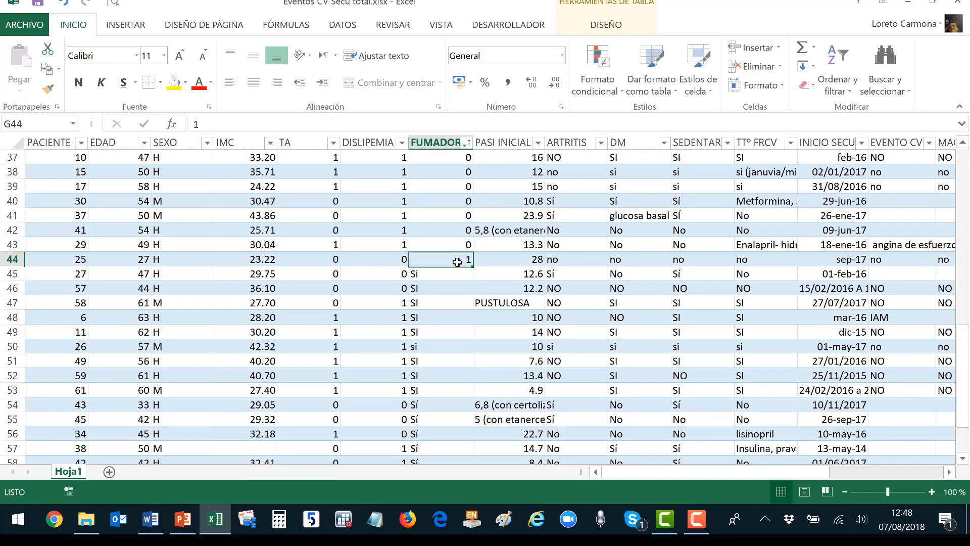
pyautogui.moveTo(470, 265); pyautogui.dragTo(468, 413)
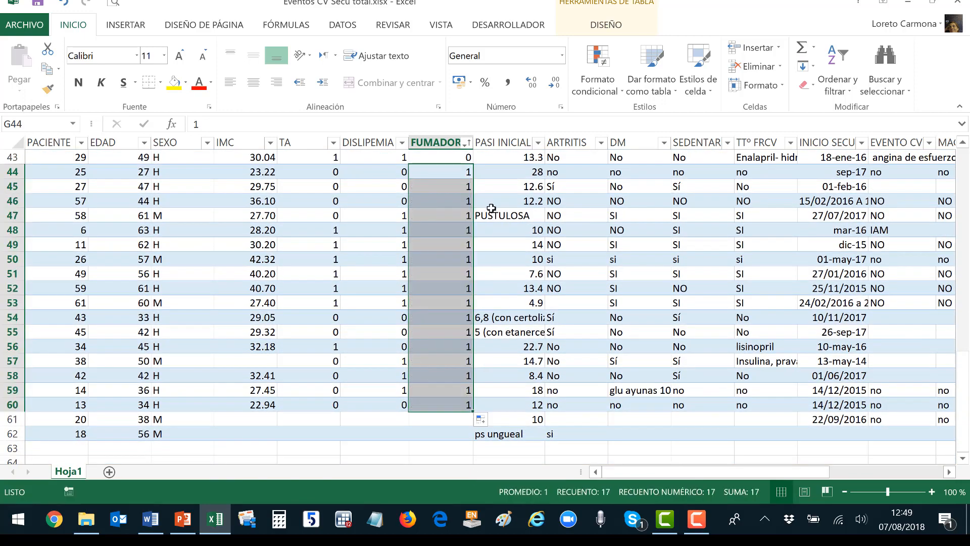
pyautogui.scroll(14, 491, 208)
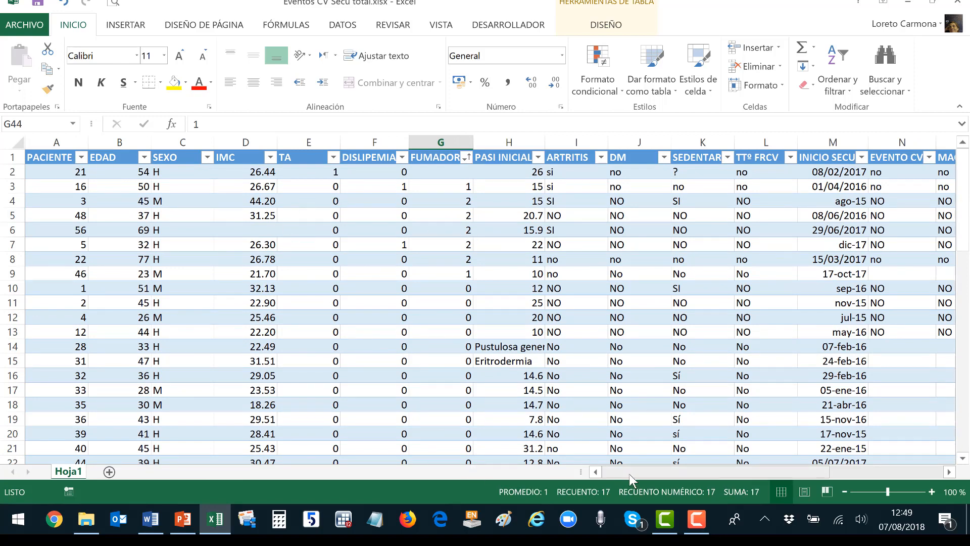
# Filter INICIO SECU to show only the three date-range entries.
pyautogui.moveTo(630, 479); pyautogui.dragTo(715, 477)
pyautogui.click(546, 158)
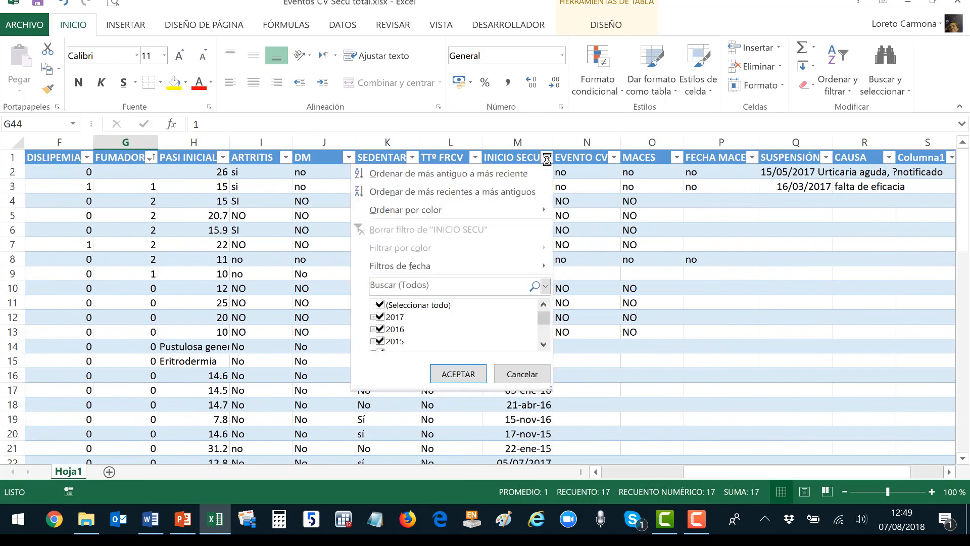
pyautogui.moveTo(551, 386); pyautogui.dragTo(569, 472)
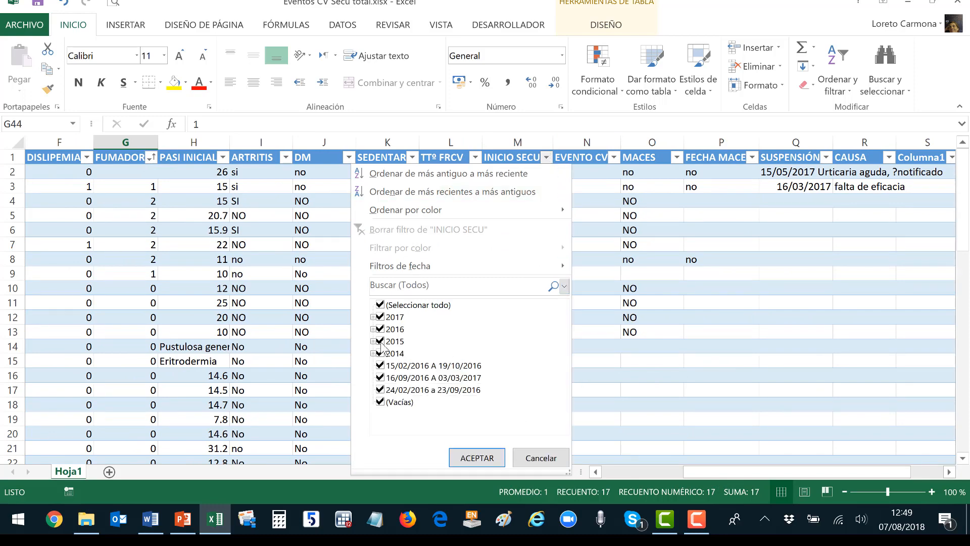
pyautogui.click(373, 317)
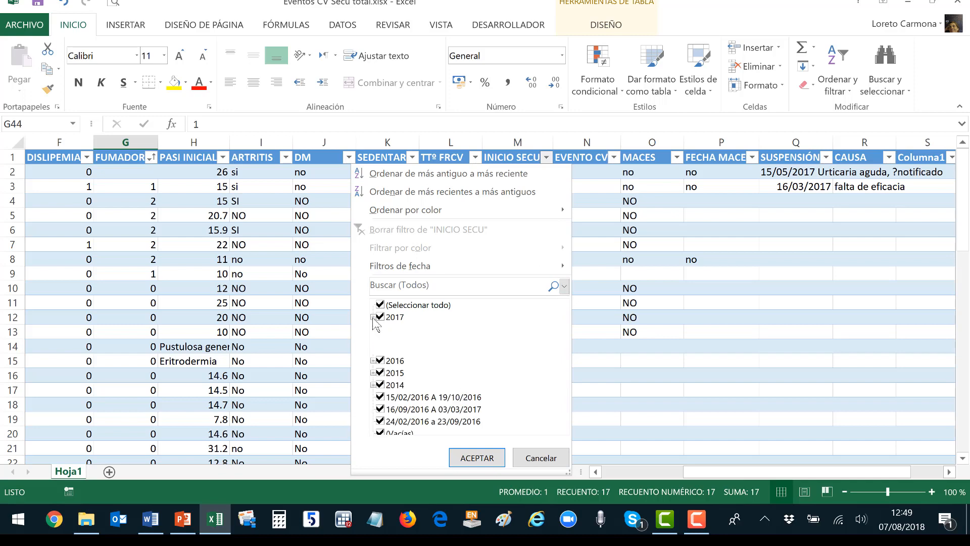
pyautogui.click(374, 317)
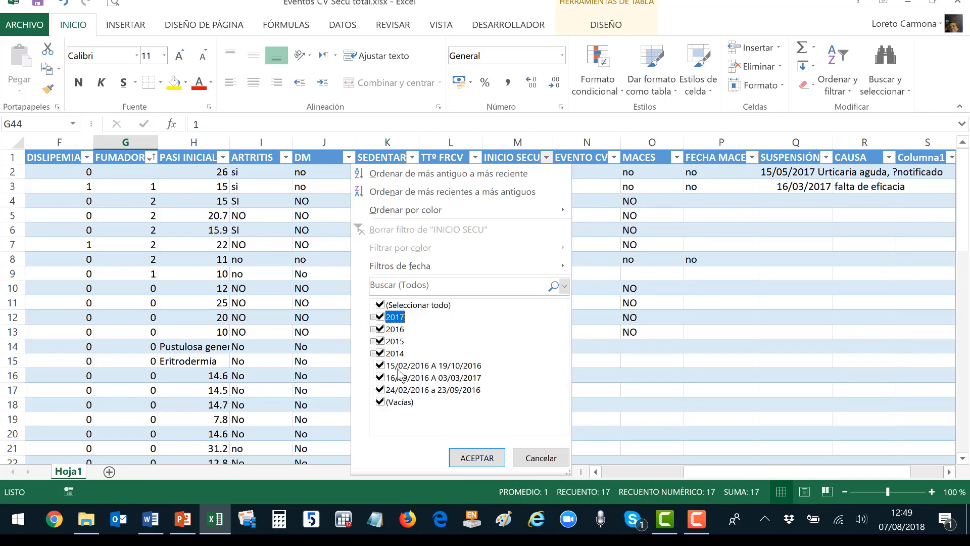
pyautogui.click(380, 305)
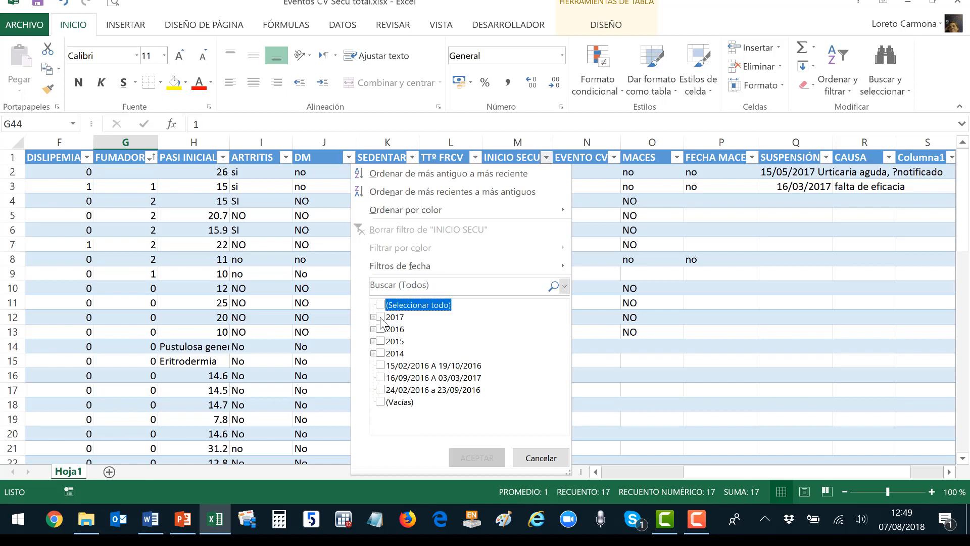
pyautogui.click(381, 366)
pyautogui.click(380, 378)
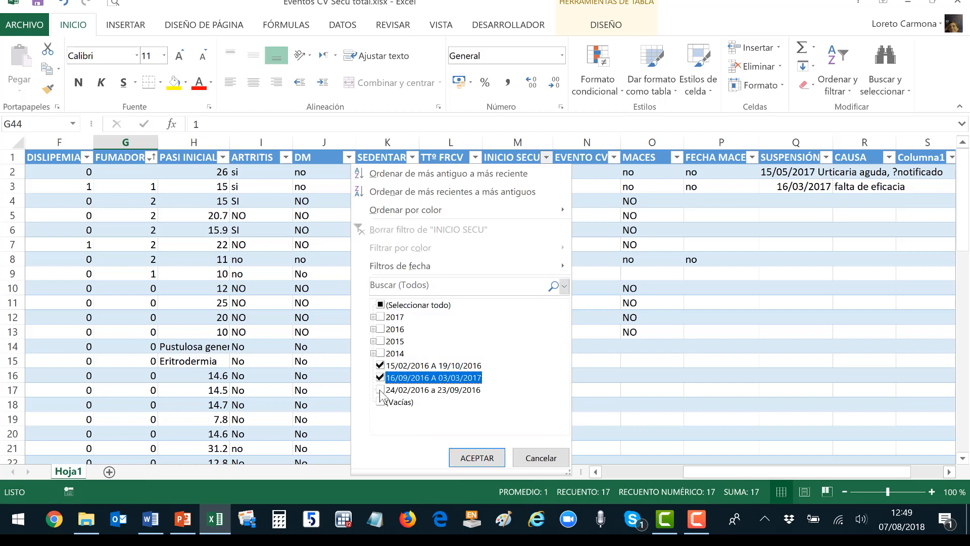
pyautogui.click(380, 389)
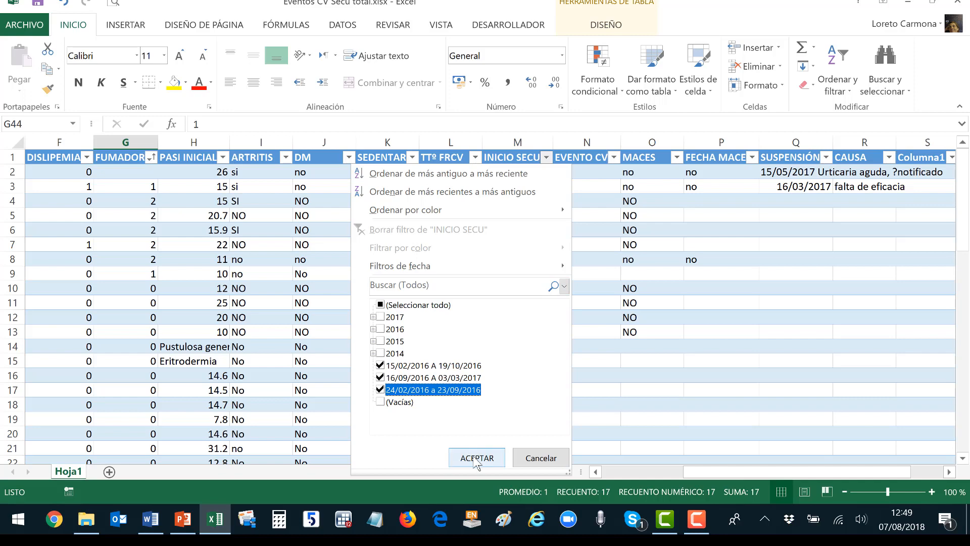
pyautogui.click(476, 457)
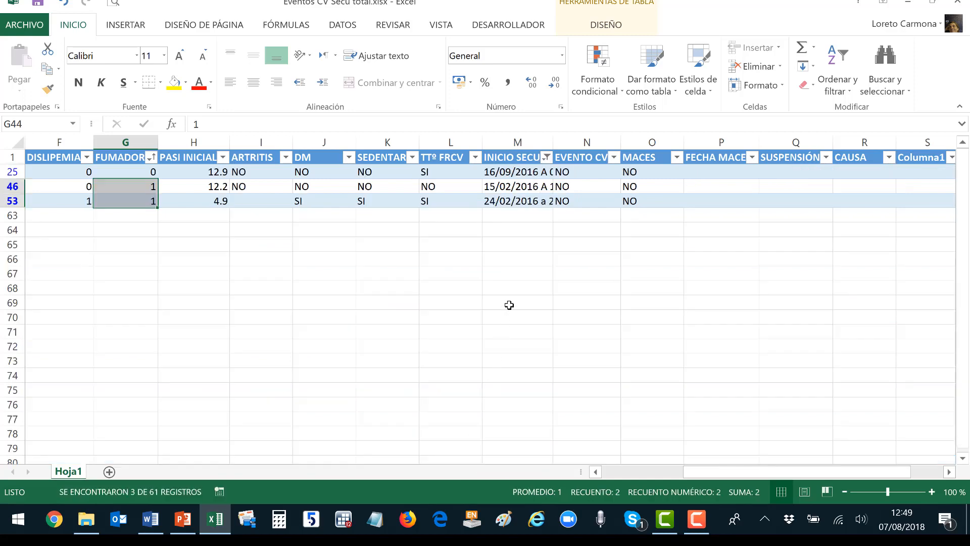
# Trim M25, M46 and M53 to 16/09/2016, 15/02/2016 and 24/02/2016.
pyautogui.click(509, 172)
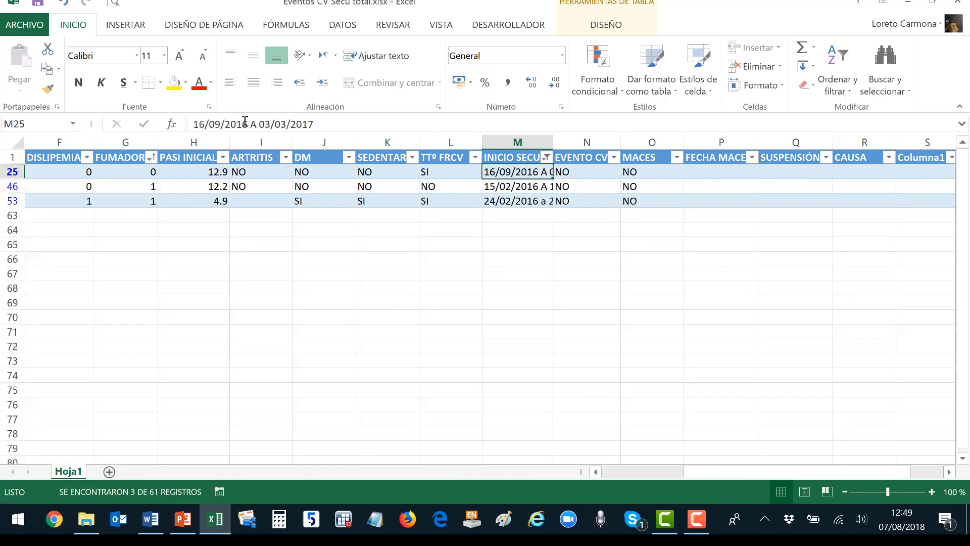
pyautogui.moveTo(249, 122); pyautogui.dragTo(369, 126)
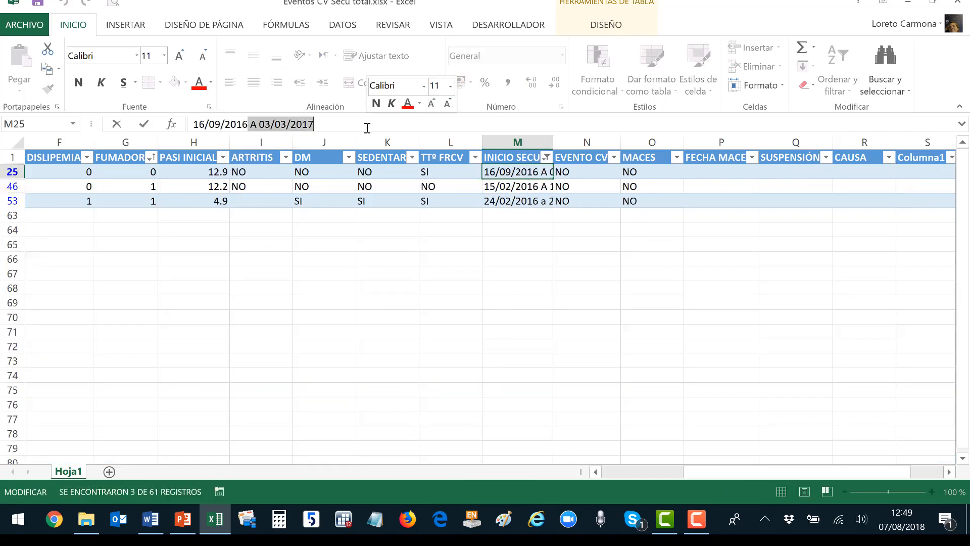
pyautogui.press('BackSpace')
pyautogui.press('Return')
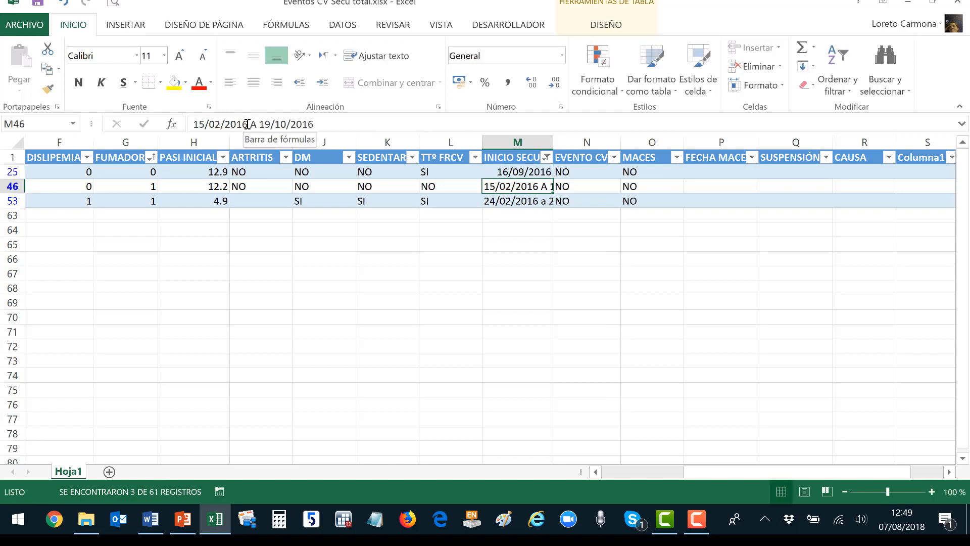
pyautogui.moveTo(248, 124); pyautogui.dragTo(353, 131)
pyautogui.press('BackSpace')
pyautogui.press('Return')
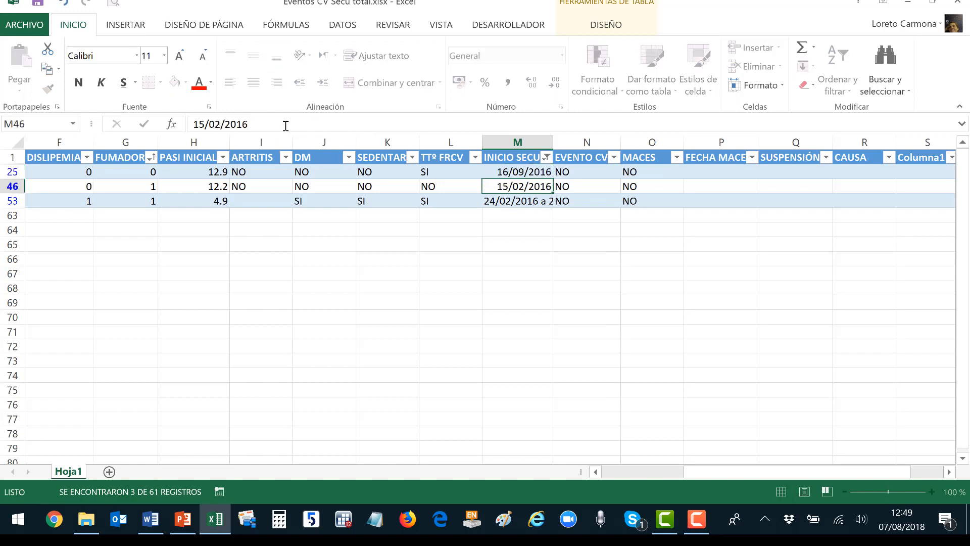
pyautogui.moveTo(248, 123); pyautogui.dragTo(369, 125)
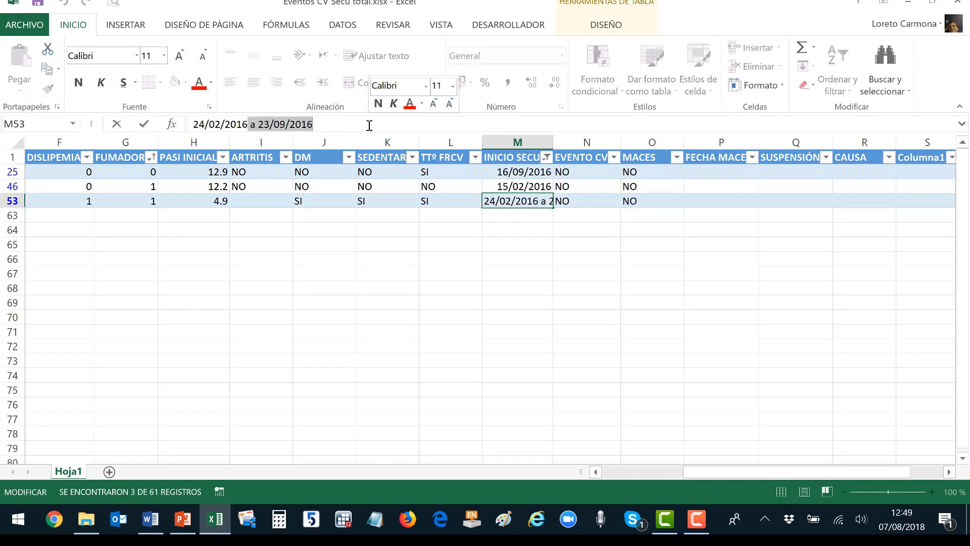
pyautogui.press('BackSpace')
pyautogui.press('Return')
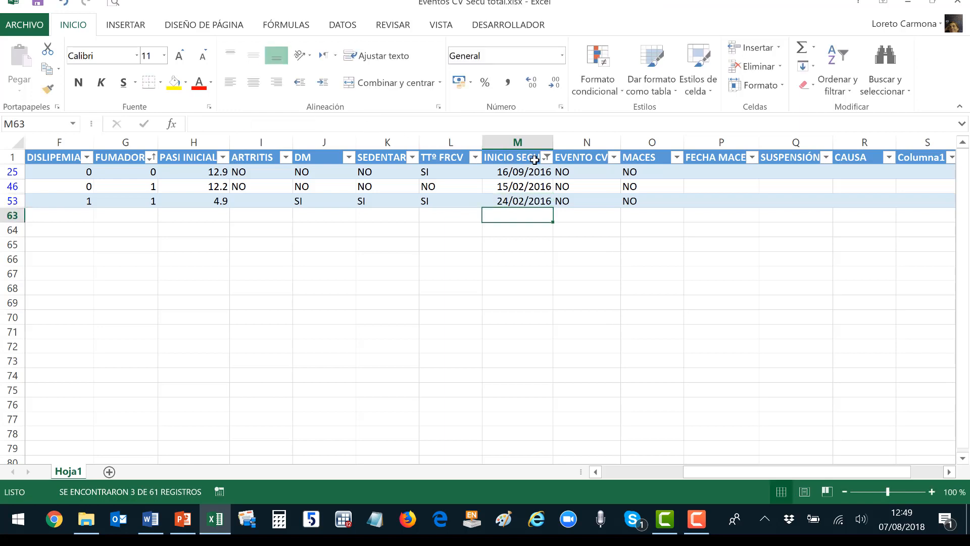
# Remove the INICIO SECU filter so all rows show again.
pyautogui.click(546, 157)
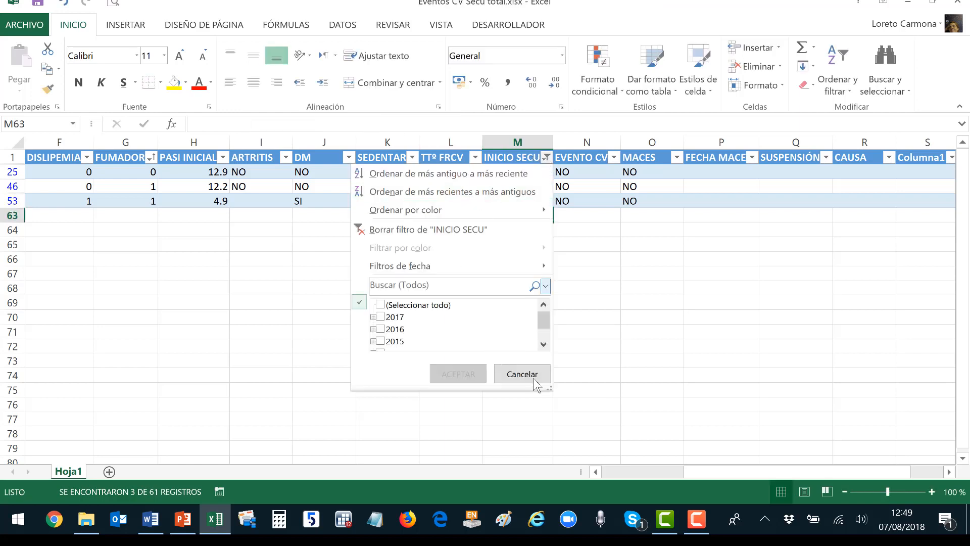
pyautogui.moveTo(552, 393); pyautogui.dragTo(562, 458)
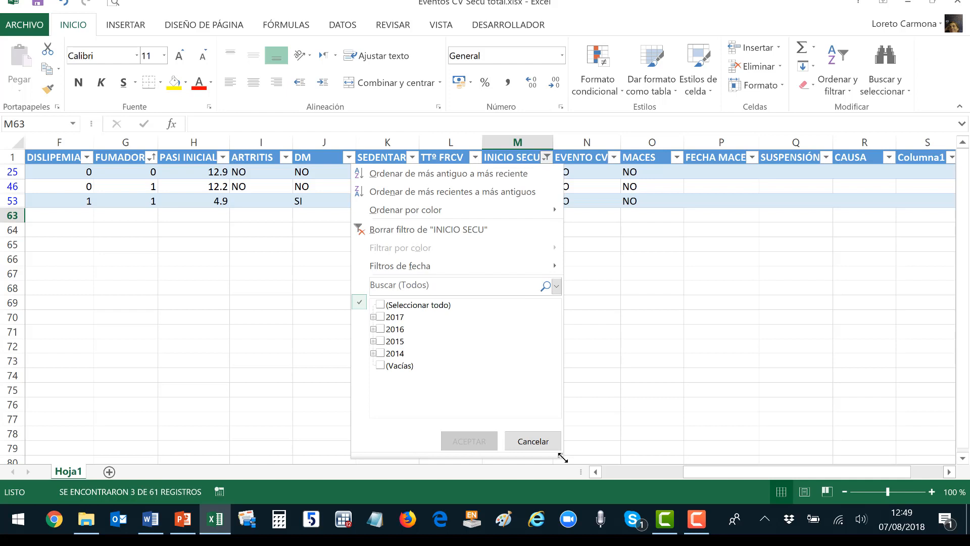
pyautogui.click(534, 441)
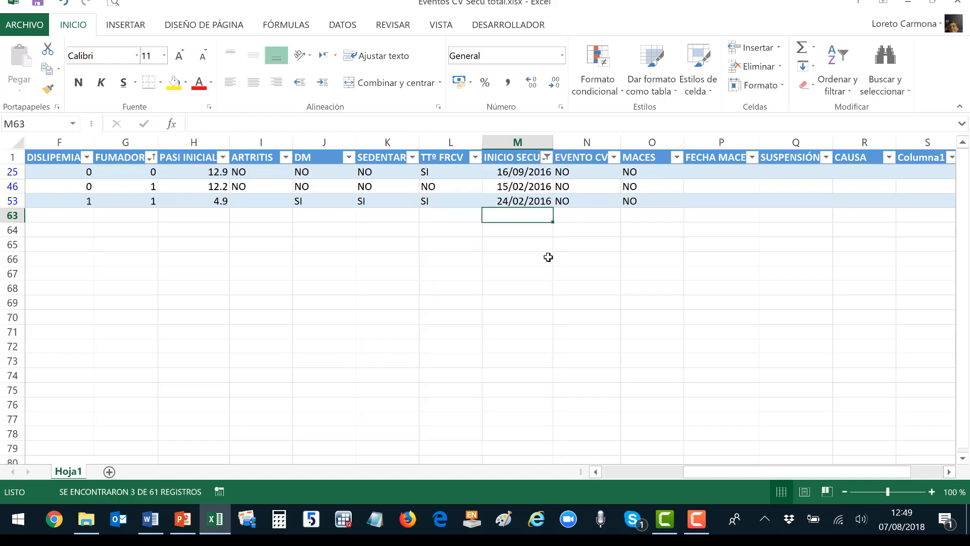
pyautogui.click(546, 158)
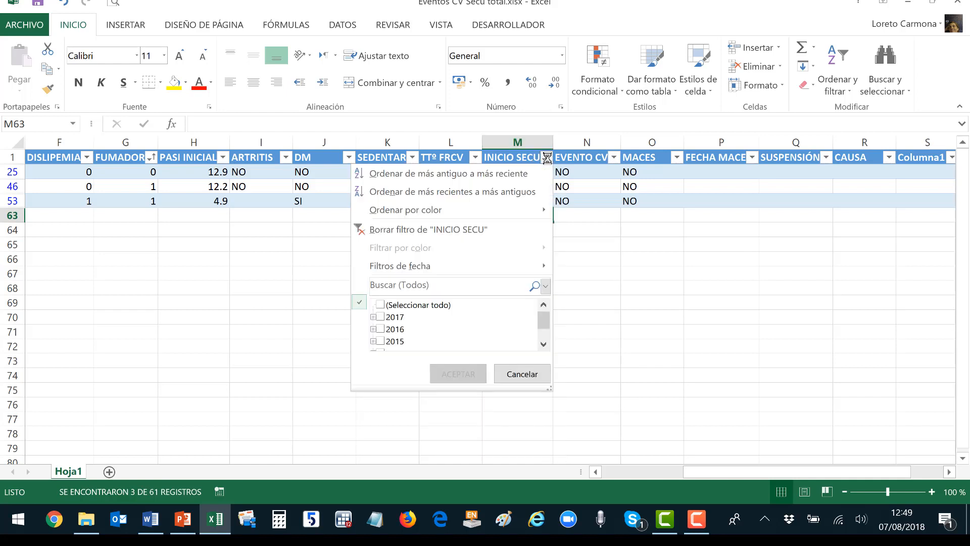
pyautogui.click(461, 228)
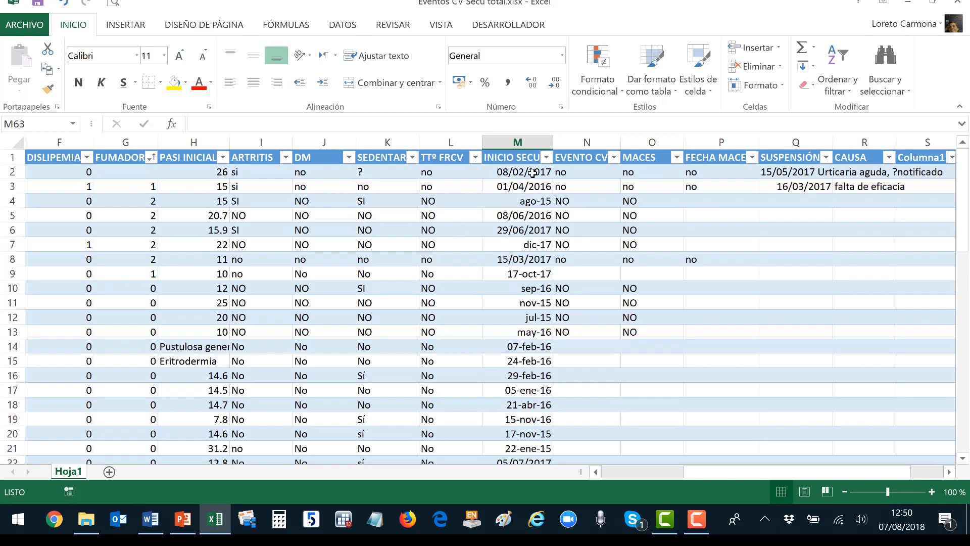
# Apply the Fecha corta short-date format to M2:M62.
pyautogui.click(533, 172)
pyautogui.scroll(-13, 533, 231)
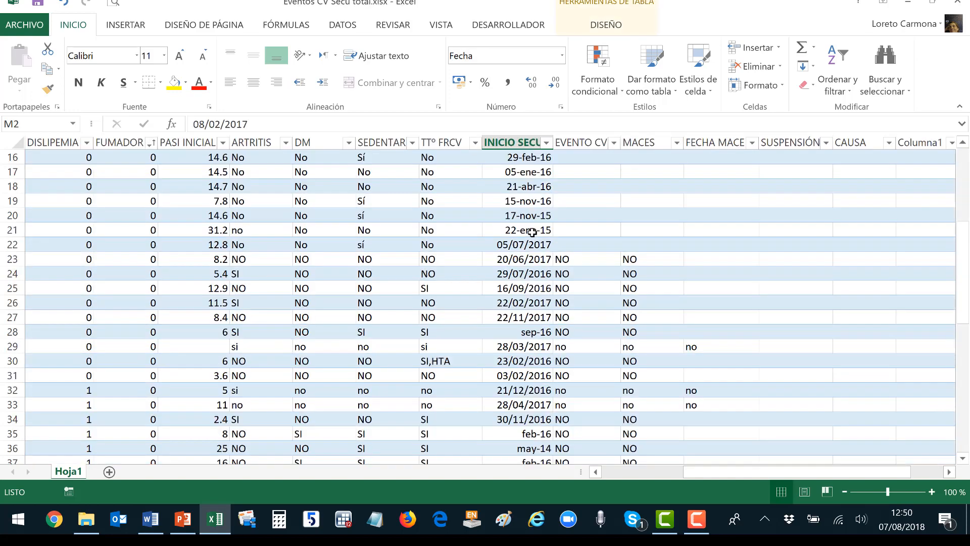
pyautogui.scroll(-4, 530, 234)
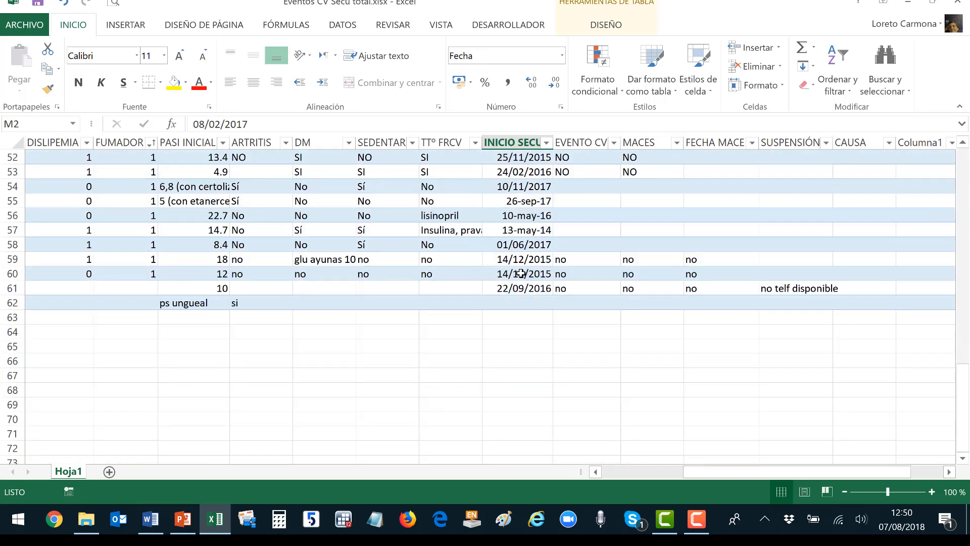
pyautogui.keyDown('shift'); pyautogui.click(518, 302); pyautogui.keyUp('shift')
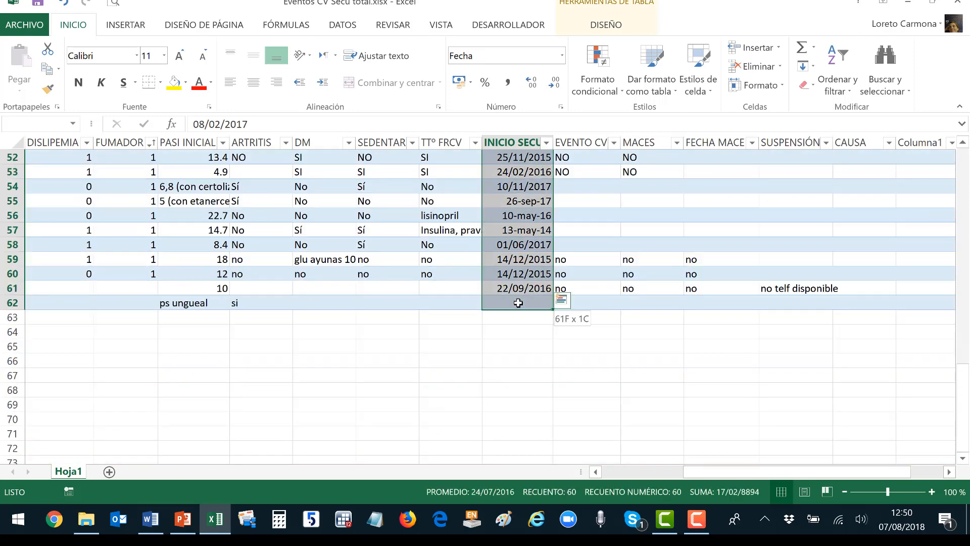
pyautogui.click(562, 56)
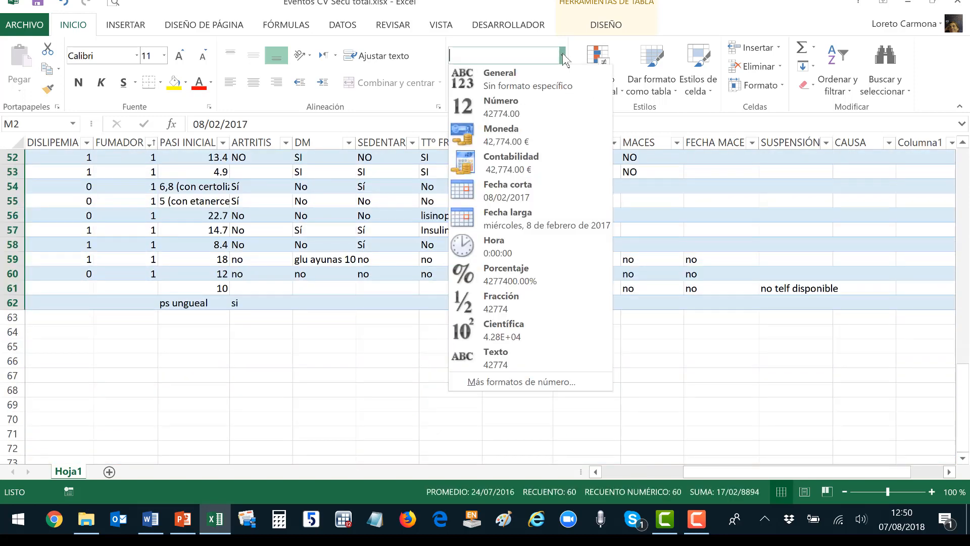
pyautogui.click(522, 190)
pyautogui.scroll(17, 523, 212)
pyautogui.click(526, 225)
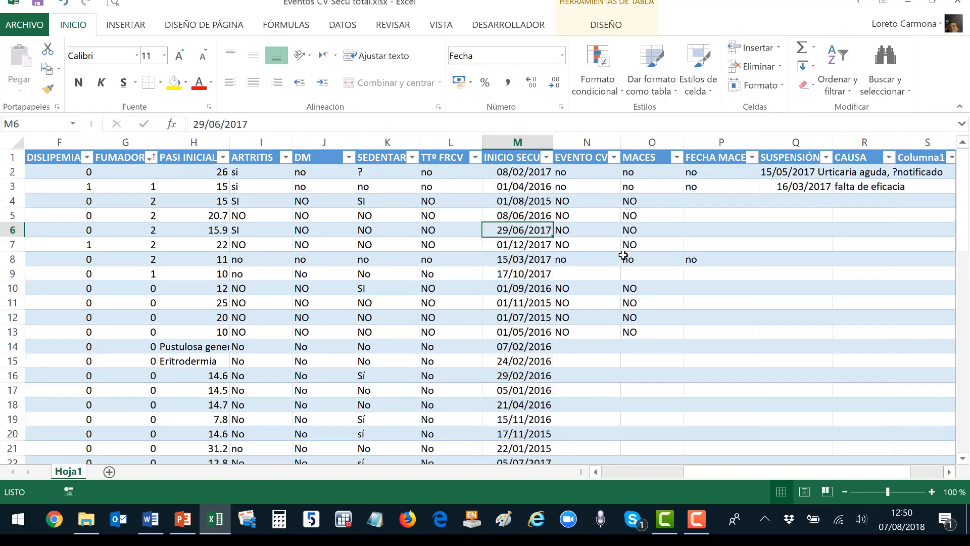
pyautogui.scroll(-5, 522, 236)
pyautogui.scroll(-3, 521, 236)
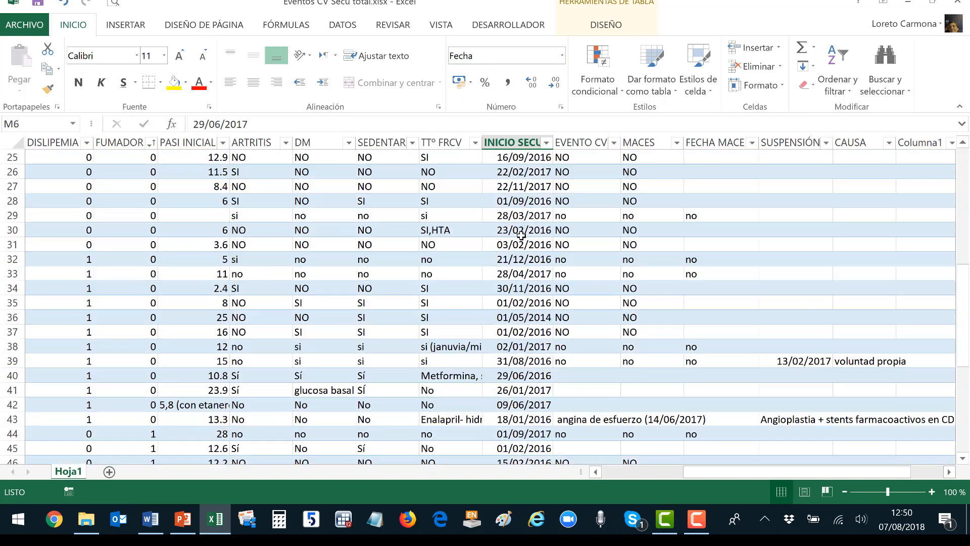
pyautogui.scroll(-3, 521, 235)
pyautogui.scroll(-1, 526, 236)
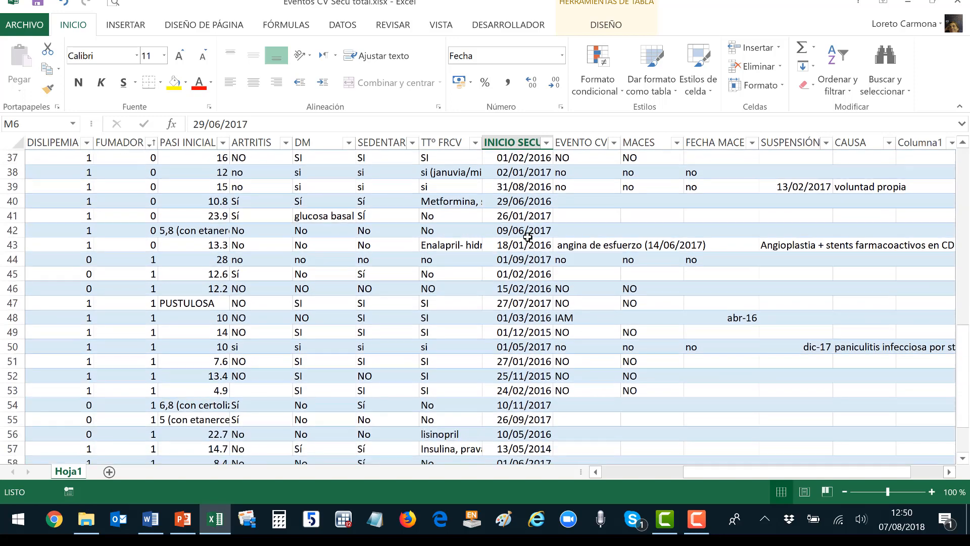
pyautogui.scroll(-1, 526, 237)
pyautogui.click(332, 176)
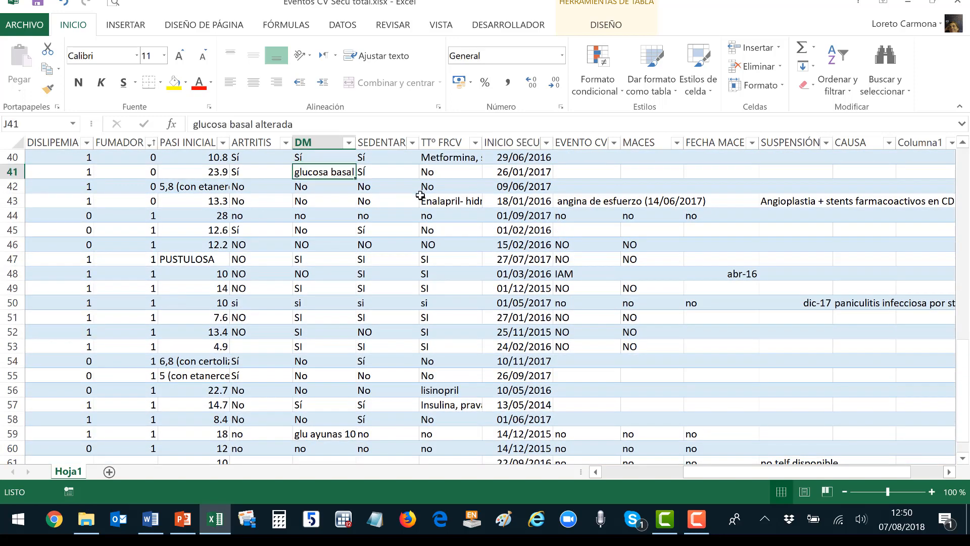
pyautogui.click(463, 203)
pyautogui.click(448, 391)
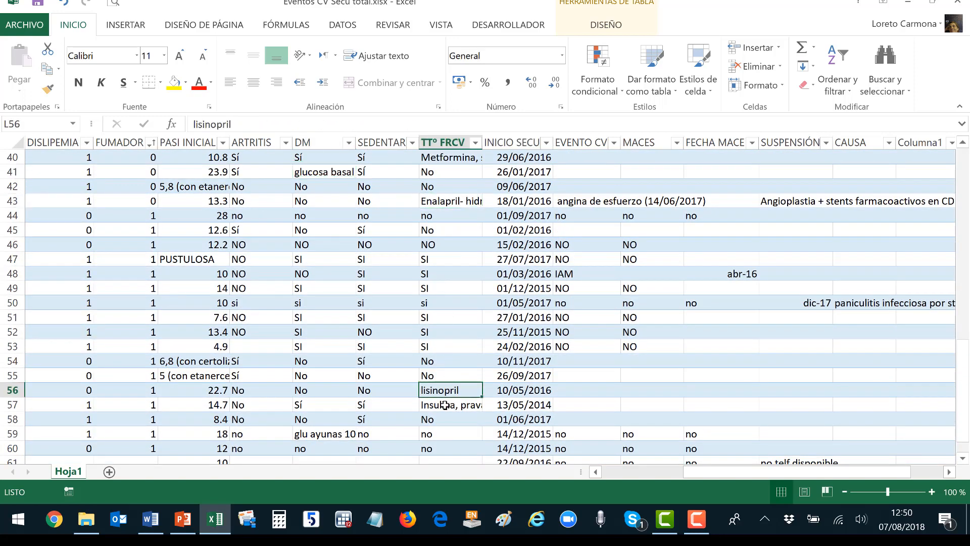
pyautogui.press('Down')
pyautogui.click(324, 436)
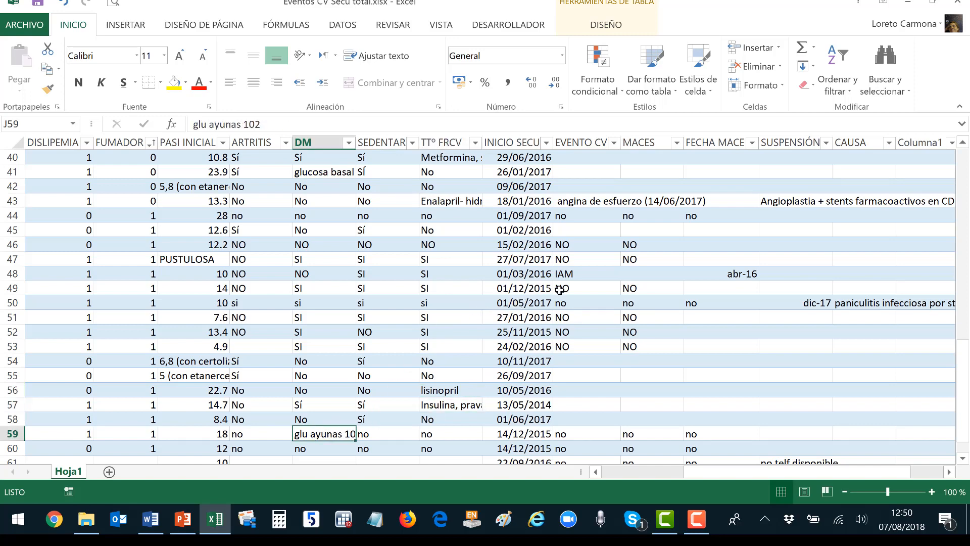
pyautogui.click(450, 202)
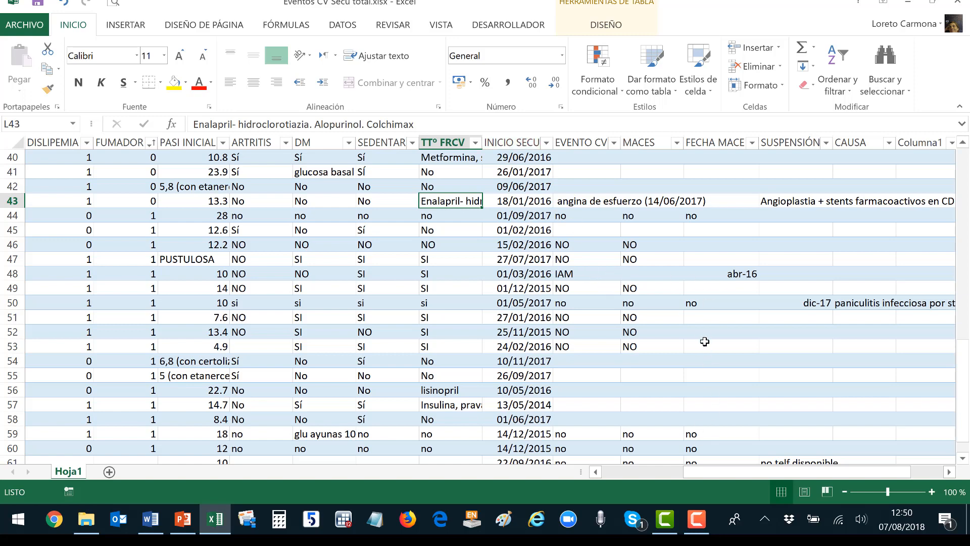
pyautogui.scroll(13, 704, 336)
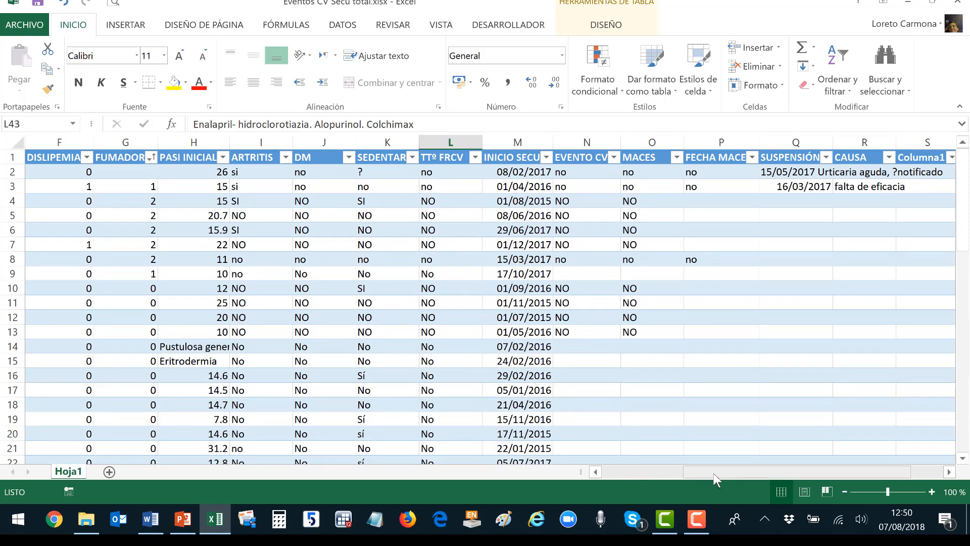
pyautogui.moveTo(714, 473); pyautogui.dragTo(613, 478)
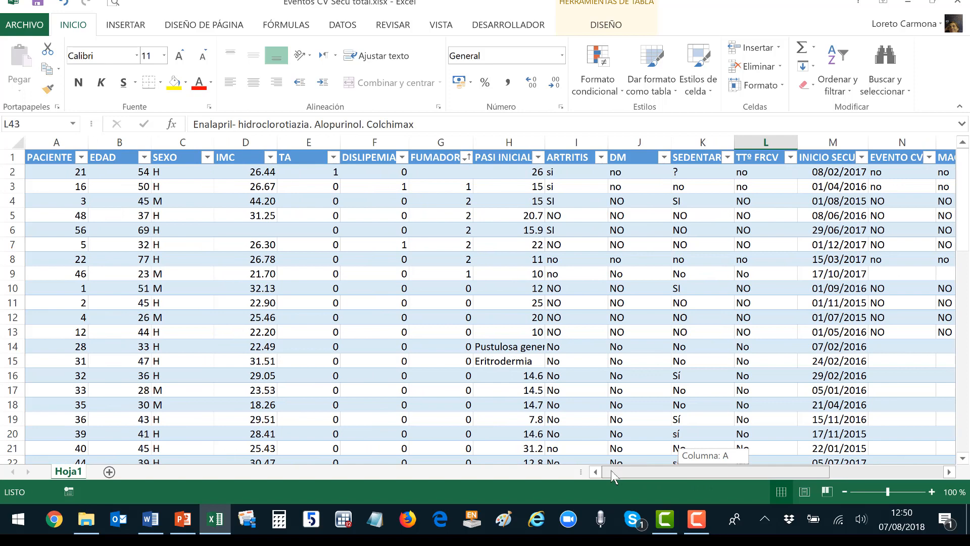
pyautogui.moveTo(611, 472); pyautogui.dragTo(612, 473)
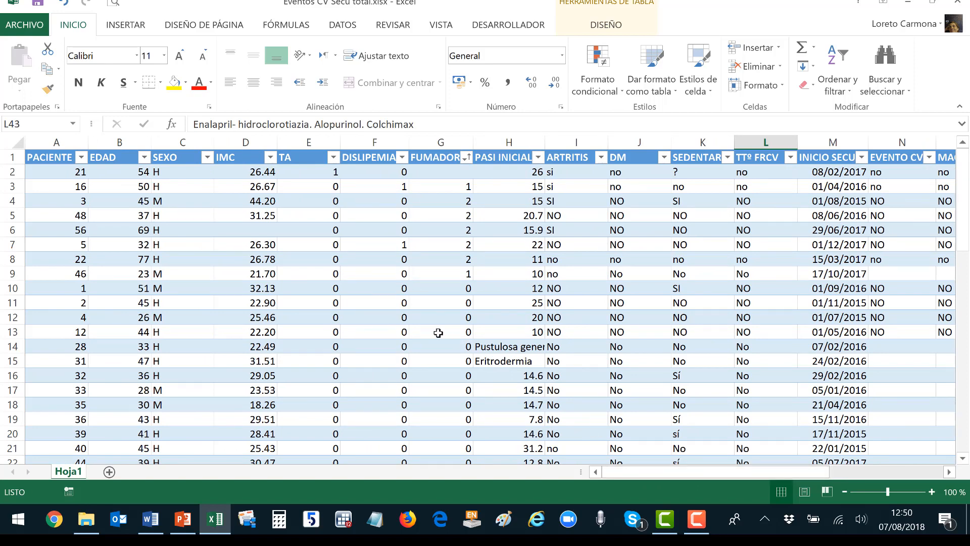
pyautogui.click(257, 231)
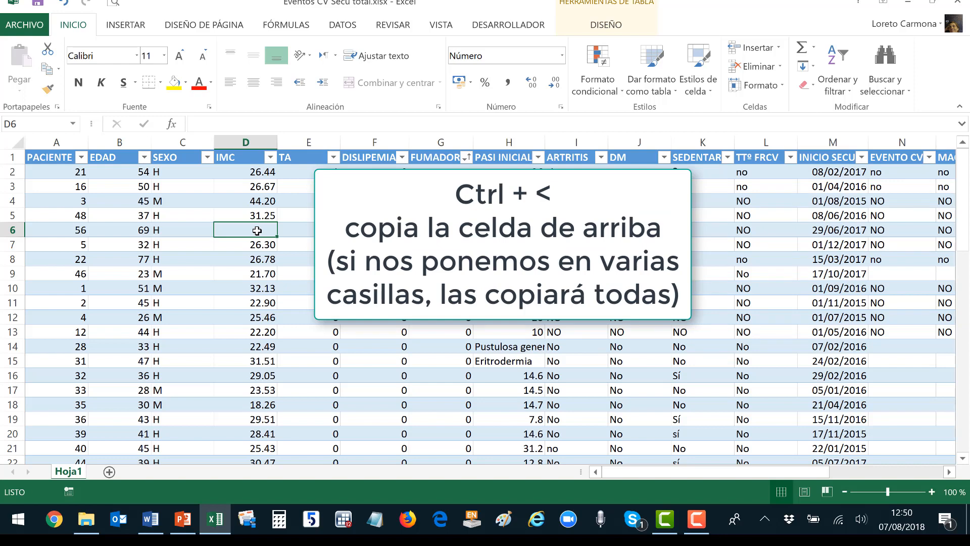
pyautogui.press('ctrl+less')
pyautogui.press('Delete')
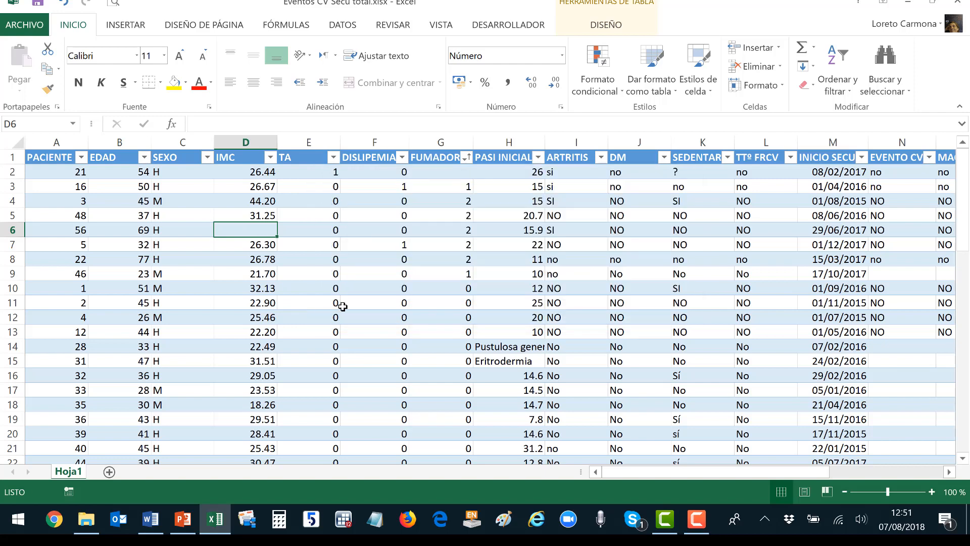
pyautogui.scroll(-2, 343, 306)
pyautogui.scroll(-1, 343, 306)
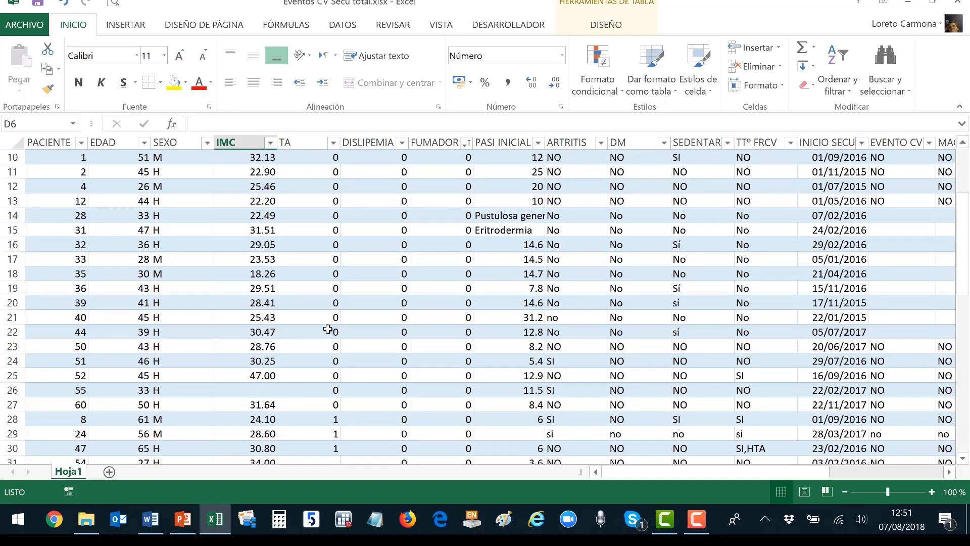
pyautogui.scroll(3, 329, 329)
# Copy header row 1 and paste it transposed down column A of new sheet Hoja2.
pyautogui.moveTo(48, 156); pyautogui.dragTo(87, 160)
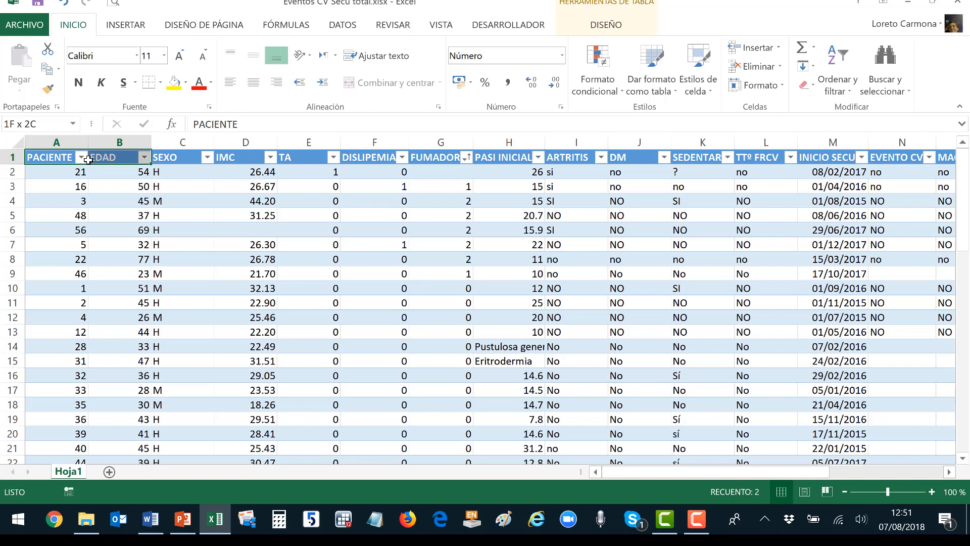
pyautogui.moveTo(88, 160); pyautogui.dragTo(702, 160)
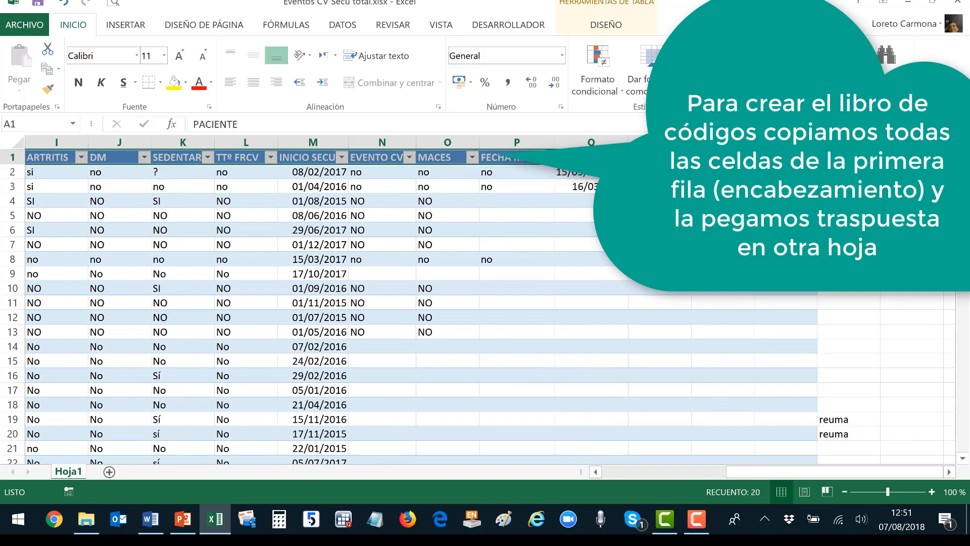
pyautogui.hotkey('ctrl', 'c')
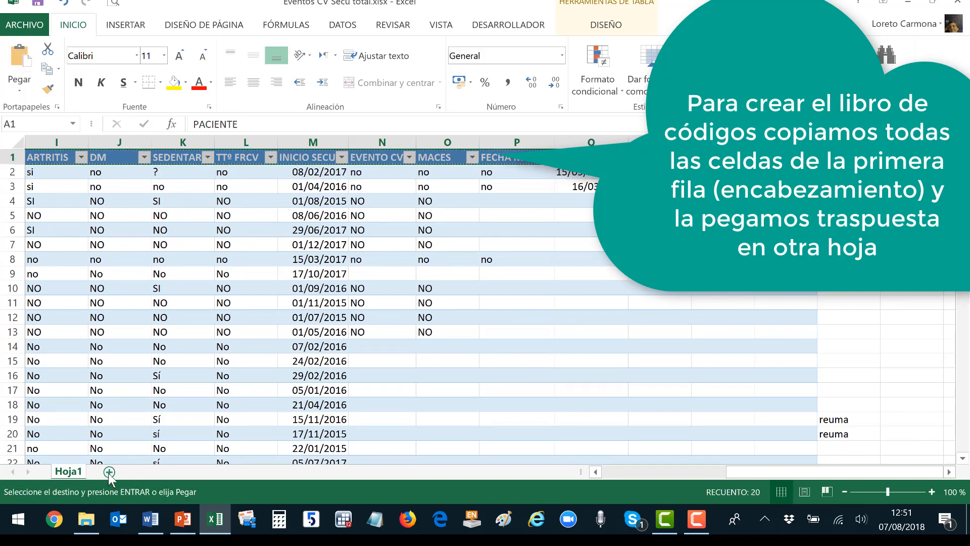
pyautogui.click(109, 472)
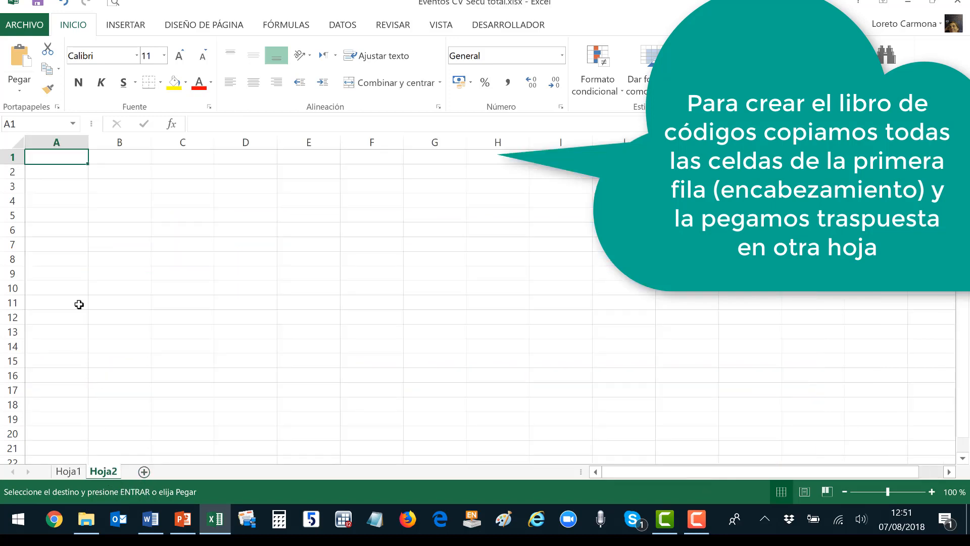
pyautogui.click(29, 93)
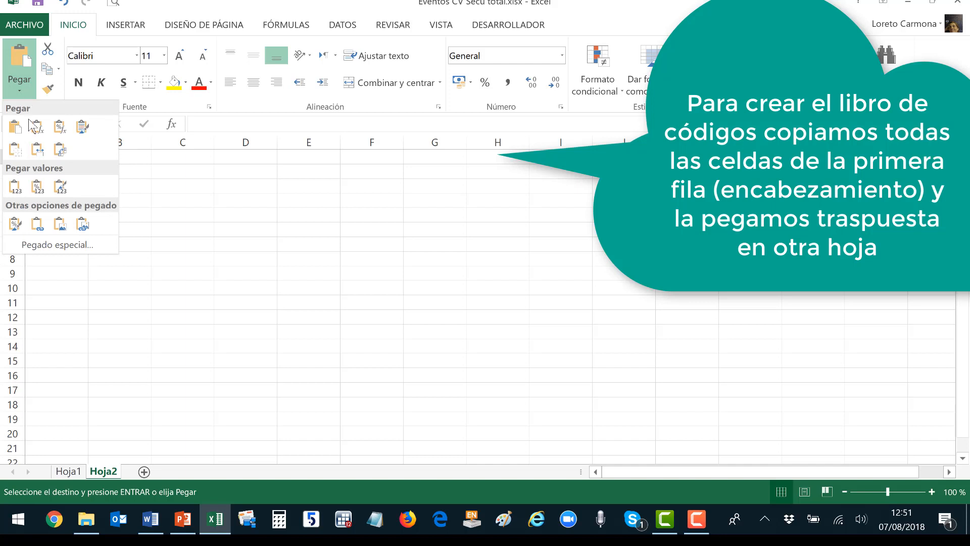
pyautogui.click(60, 150)
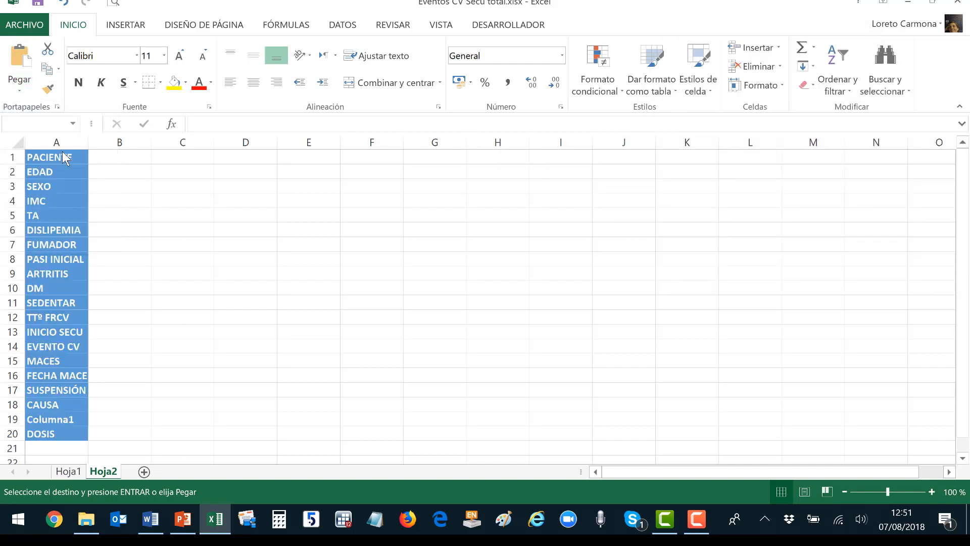
pyautogui.click(104, 159)
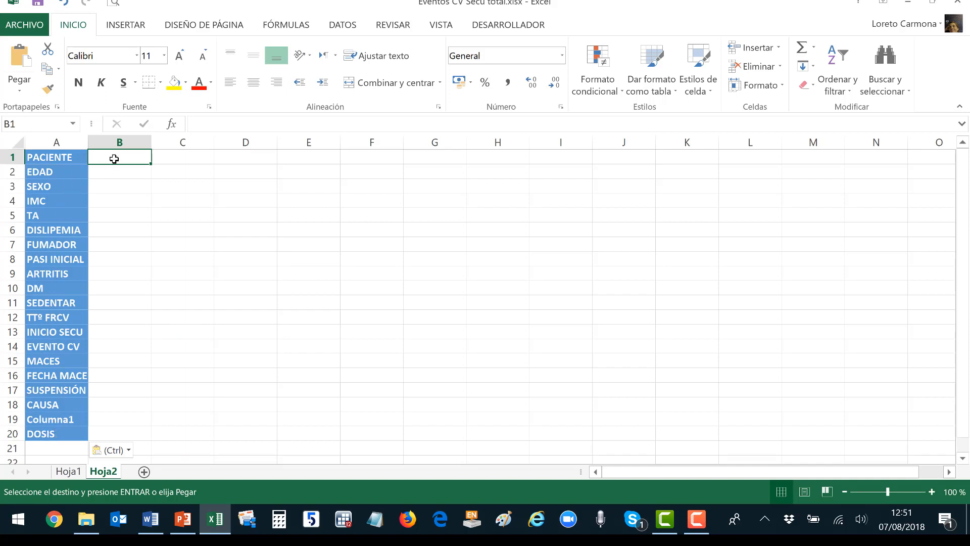
# Enter '0 hombre, 1 mujer' beside SEXO in B3, then return to Hoja1.
pyautogui.click(121, 188)
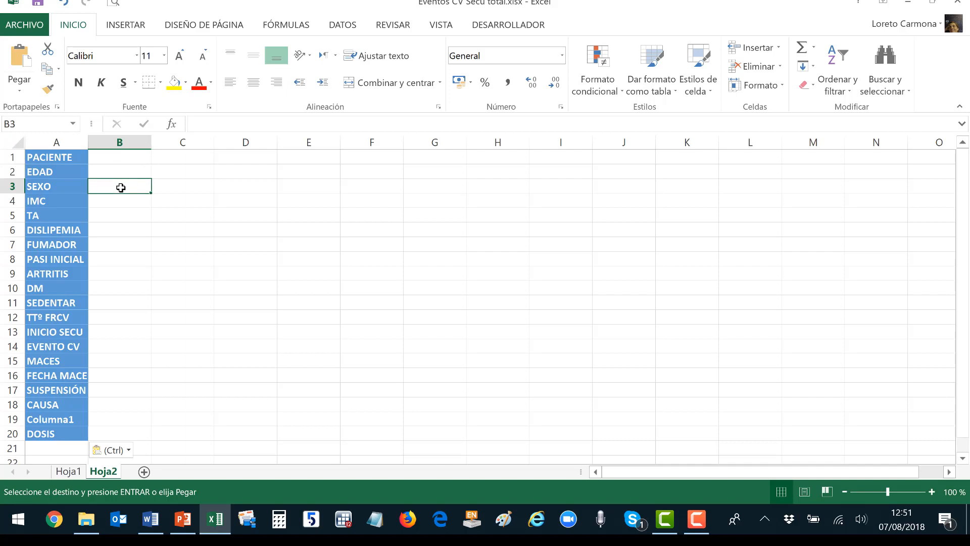
pyautogui.write('0')
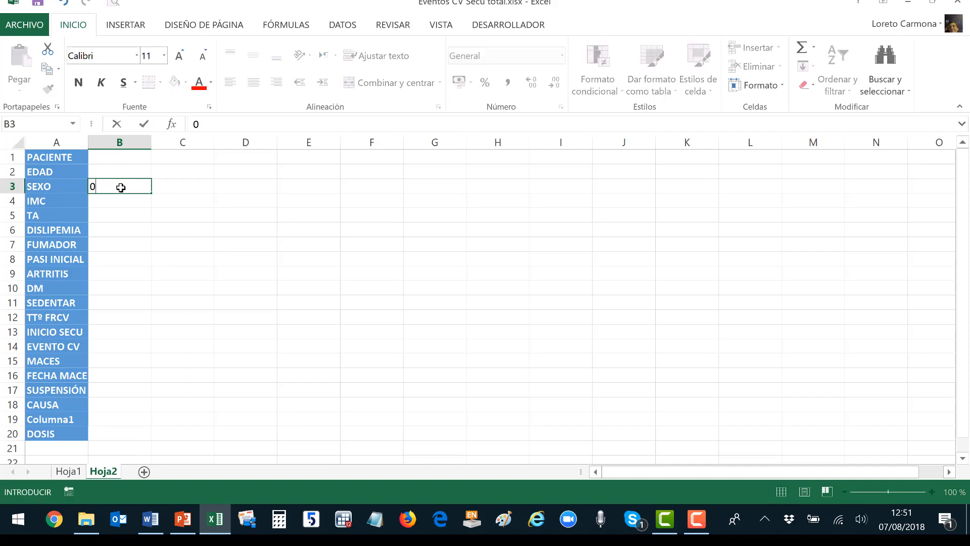
pyautogui.write(' hombre, 1 m')
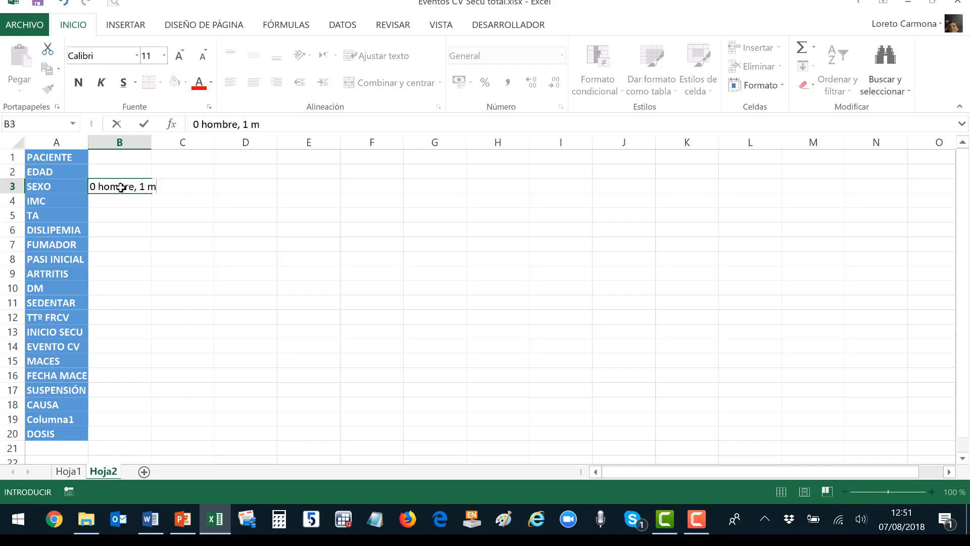
pyautogui.write('ujer')
pyautogui.press('Return')
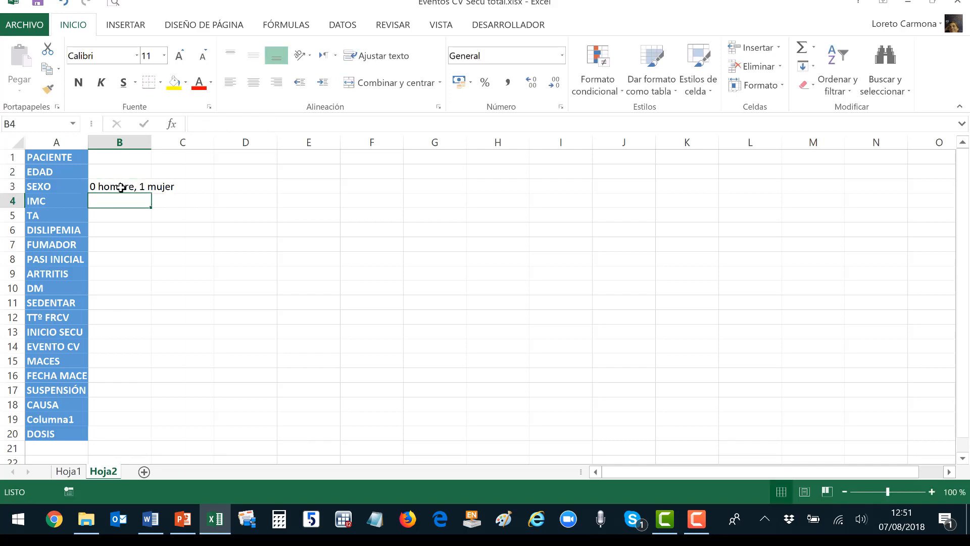
pyautogui.click(69, 470)
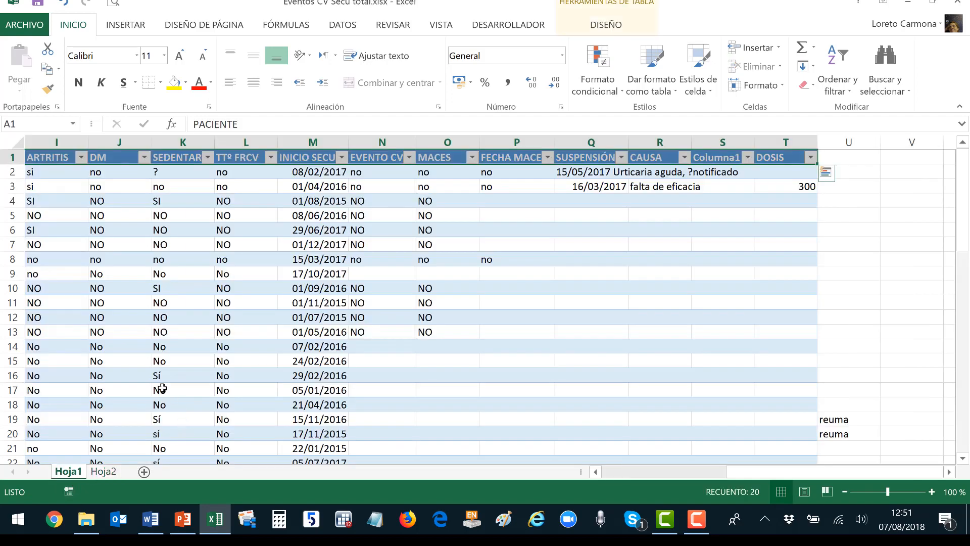
# Switch to Resultados.xlsx, review the m, DE, min and max columns, and select B2.
pyautogui.moveTo(746, 478); pyautogui.dragTo(621, 477)
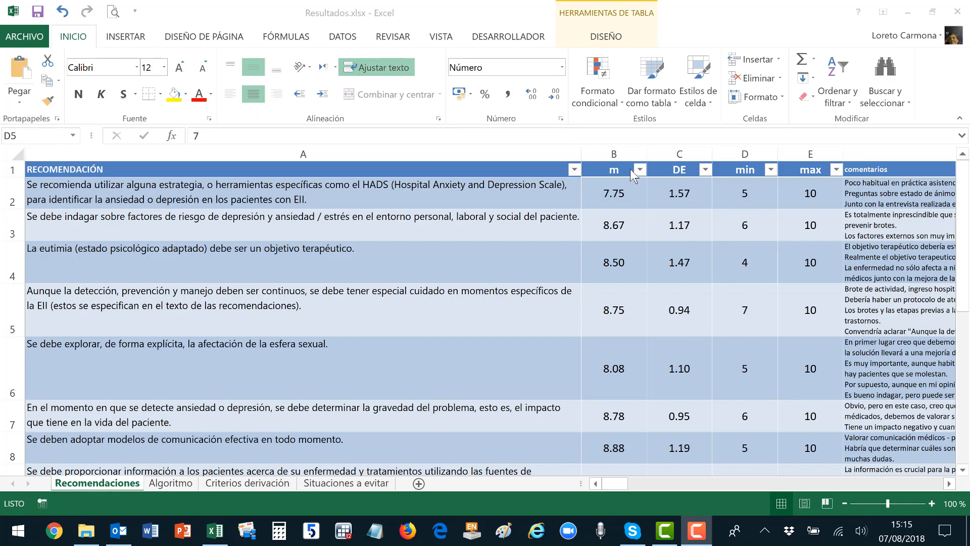
pyautogui.click(616, 169)
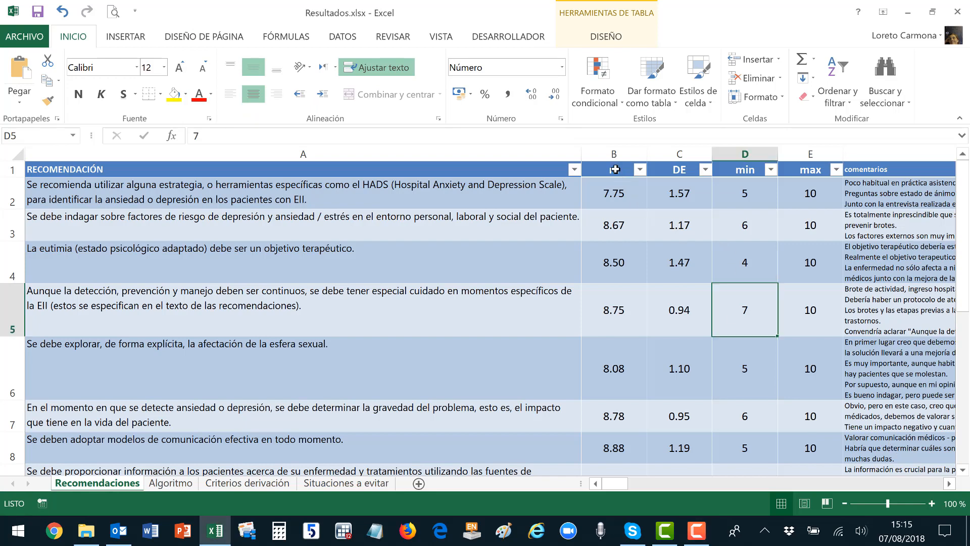
pyautogui.click(616, 170)
pyautogui.click(671, 169)
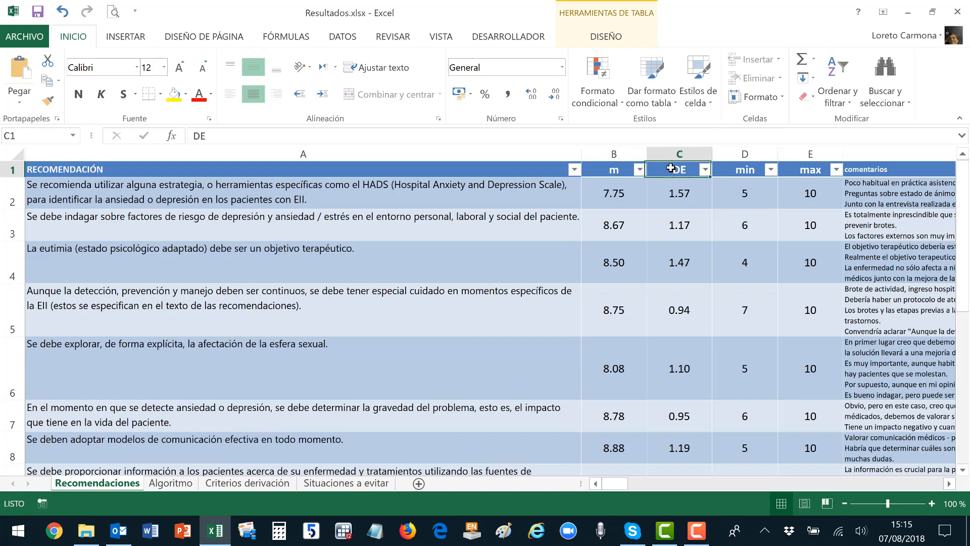
pyautogui.click(747, 171)
pyautogui.click(802, 171)
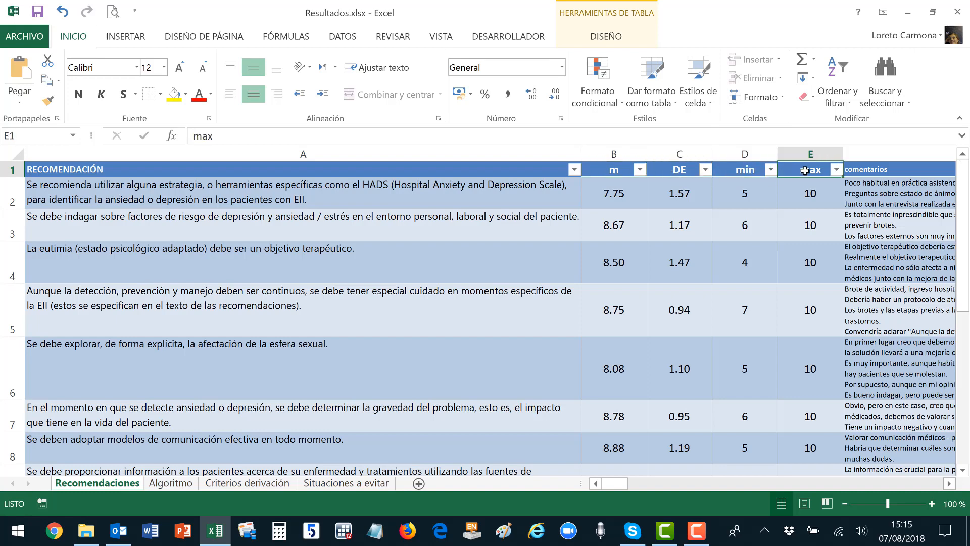
pyautogui.click(602, 189)
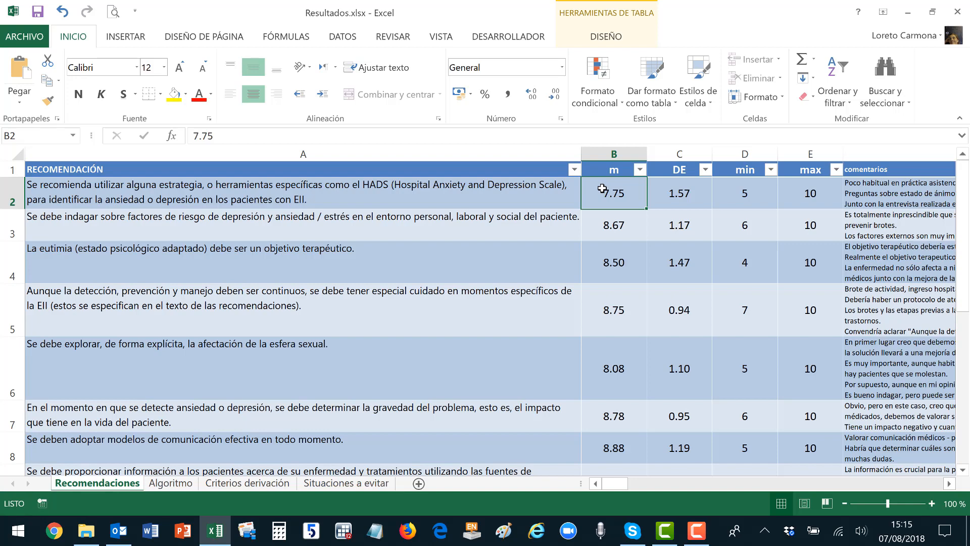
# Apply Escala de colores verde, amarillo y rojo to the m scores in B2:B14.
pyautogui.moveTo(602, 188); pyautogui.dragTo(601, 324)
pyautogui.moveTo(601, 379)
pyautogui.mouseDown()
pyautogui.moveTo(610, 489)
pyautogui.moveTo(613, 381)
pyautogui.moveTo(608, 394)
pyautogui.mouseUp()
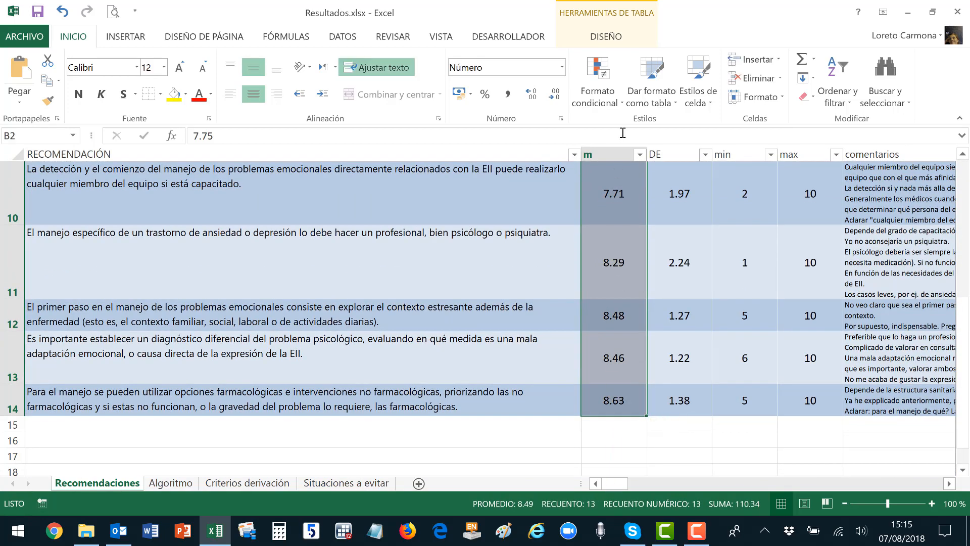
pyautogui.click(610, 109)
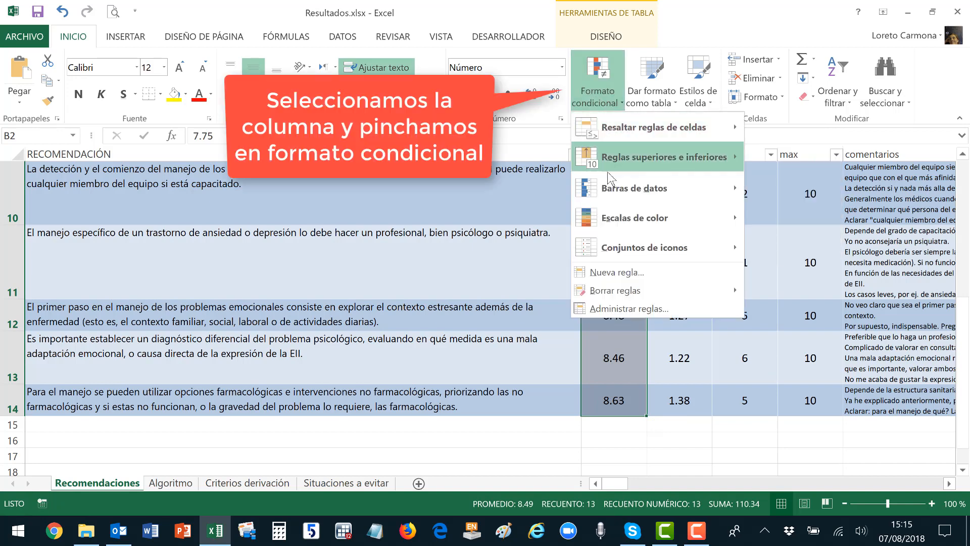
pyautogui.moveTo(618, 224)
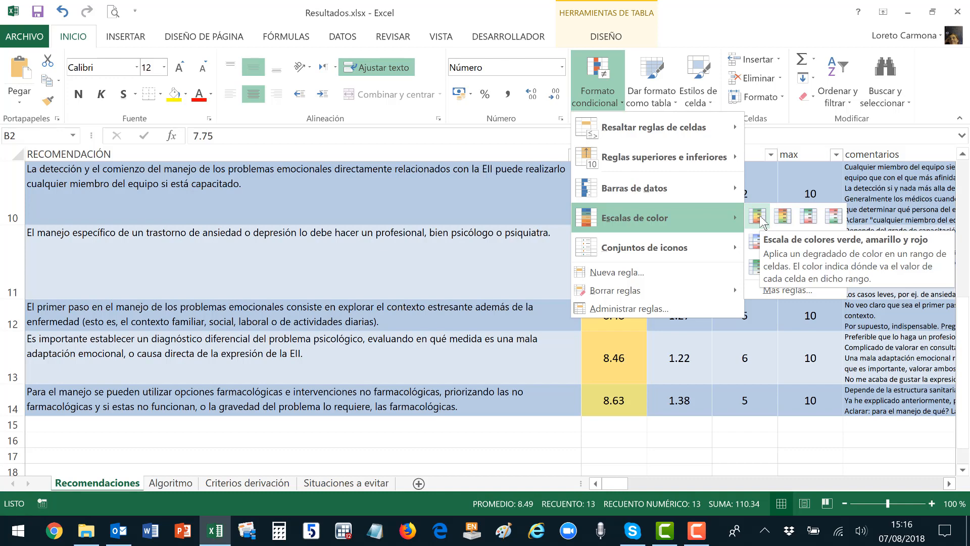
pyautogui.click(759, 218)
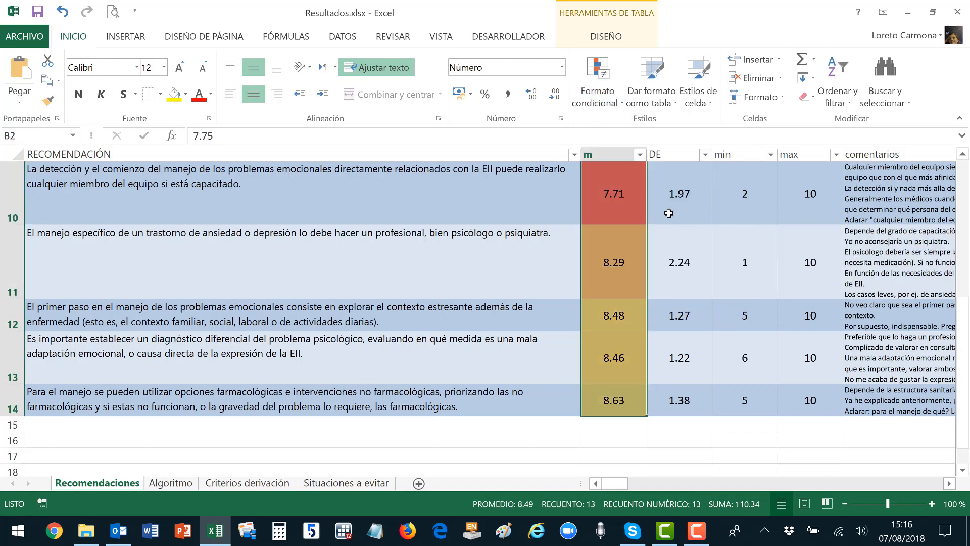
# Zoom the sheet out to 70% and select the DE values from C2 down.
pyautogui.scroll(1, 640, 234)
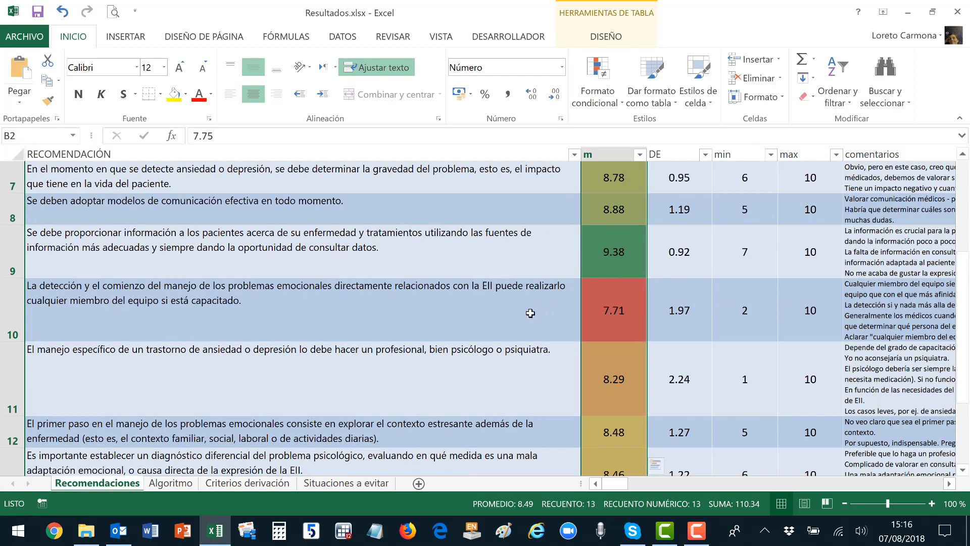
pyautogui.scroll(2, 627, 294)
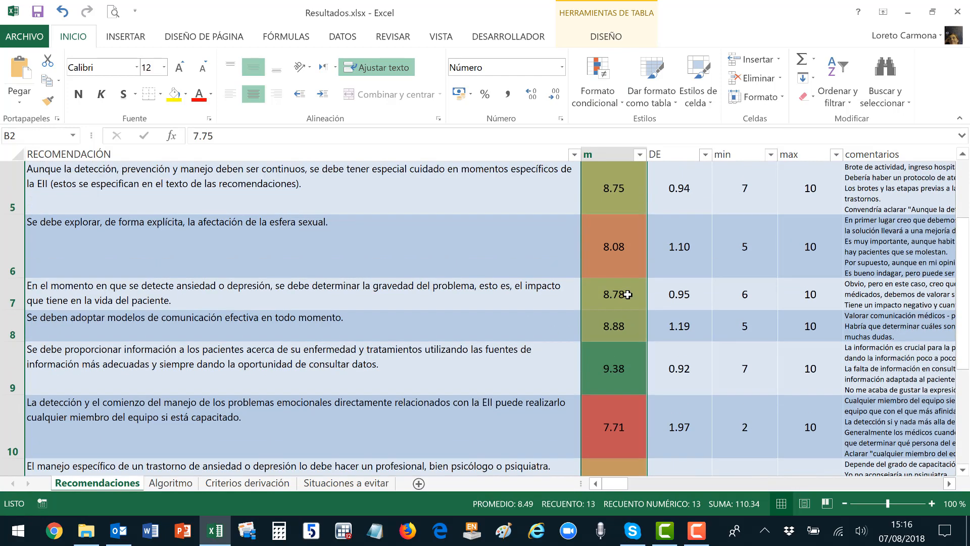
pyautogui.scroll(-3, 628, 294)
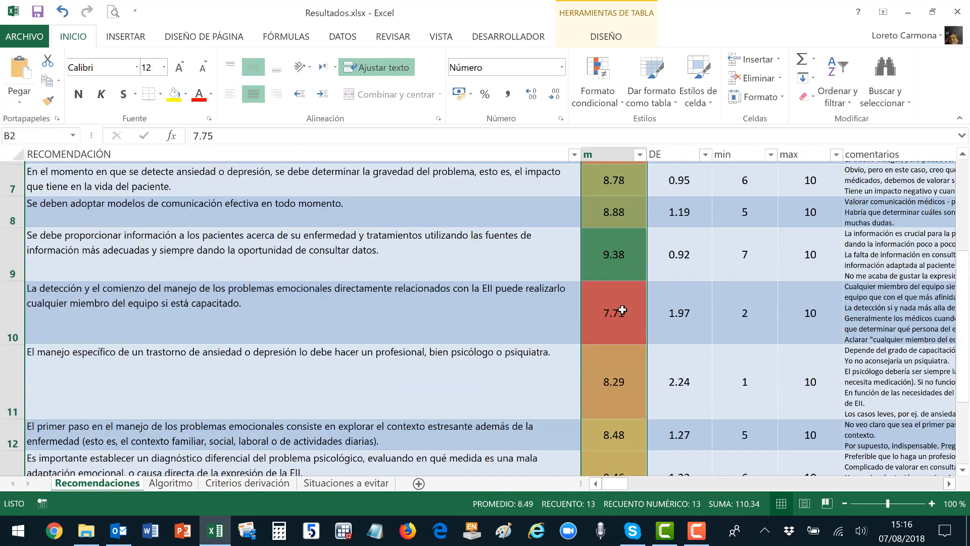
pyautogui.scroll(1, 606, 235)
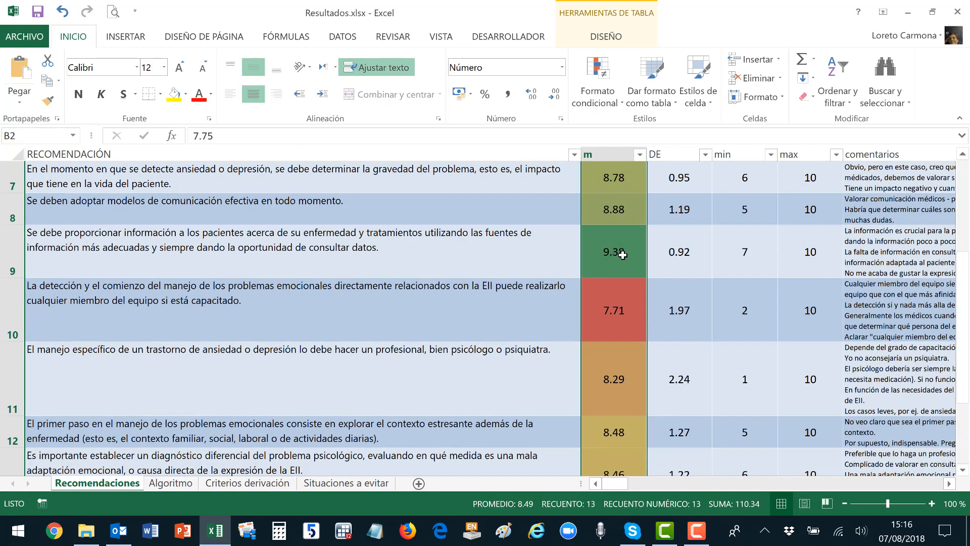
pyautogui.scroll(2, 623, 256)
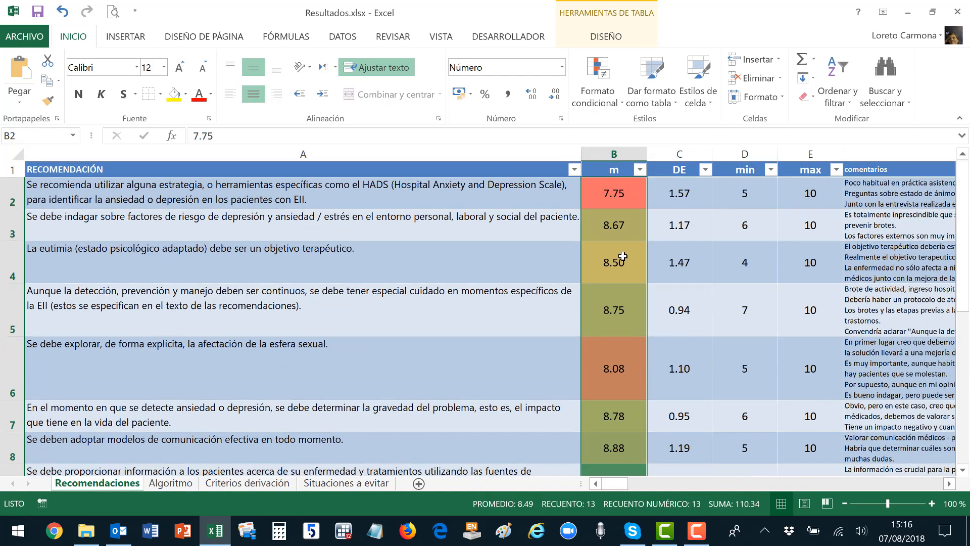
pyautogui.keyDown('ctrl'); pyautogui.scroll(-2, 622, 256); pyautogui.keyUp('ctrl')
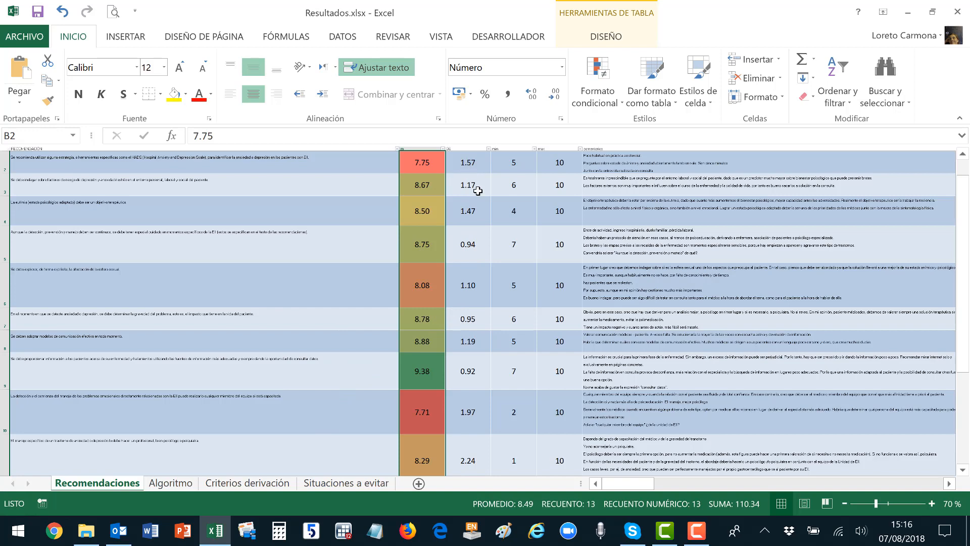
pyautogui.scroll(1, 469, 177)
pyautogui.moveTo(472, 174); pyautogui.dragTo(474, 446)
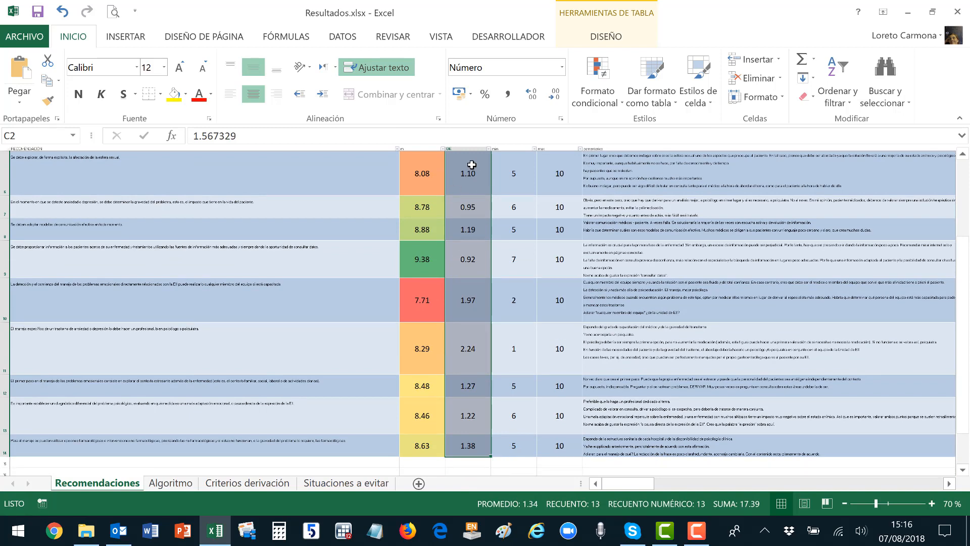
# Apply a three-colour scale to the DE values, with 0.92 green and 2.24 red.
pyautogui.click(599, 101)
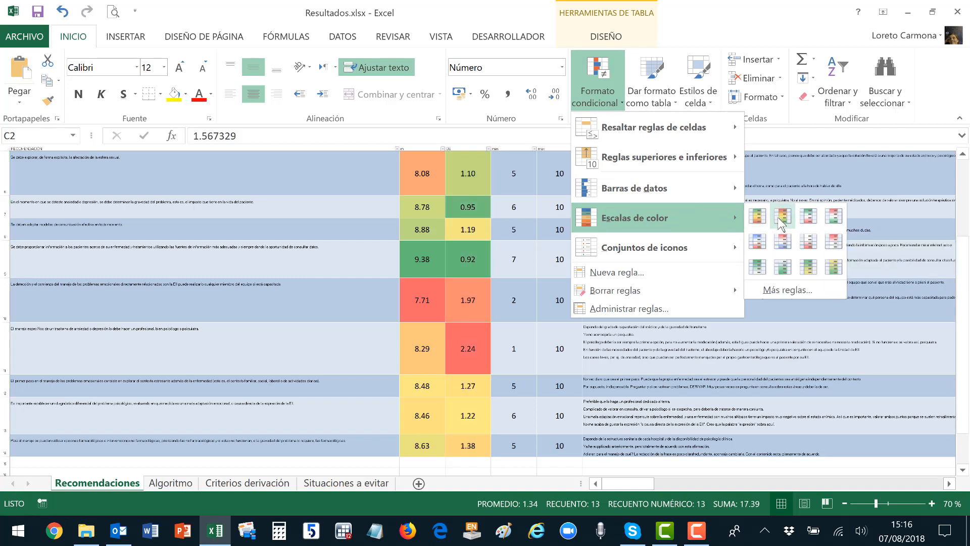
pyautogui.press('Escape')
pyautogui.press('Escape')
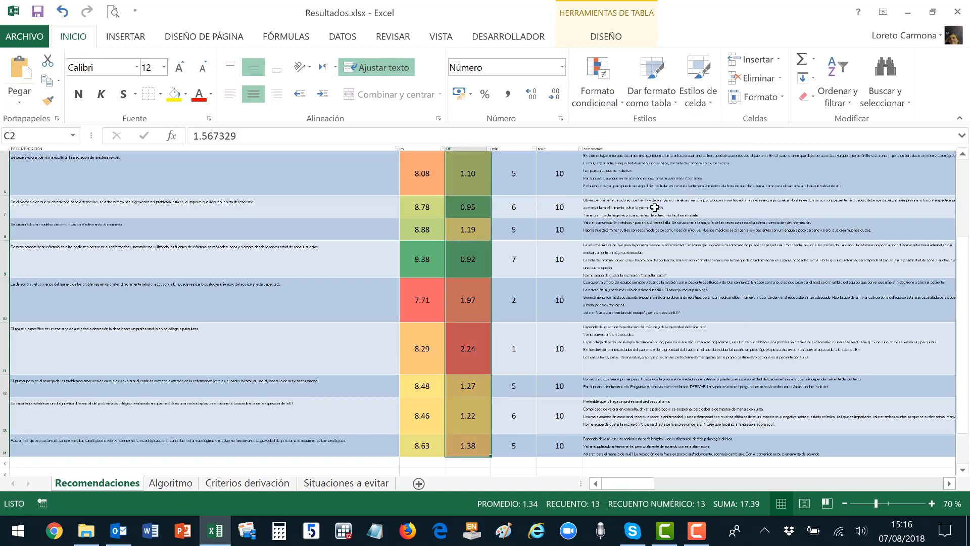
pyautogui.click(465, 208)
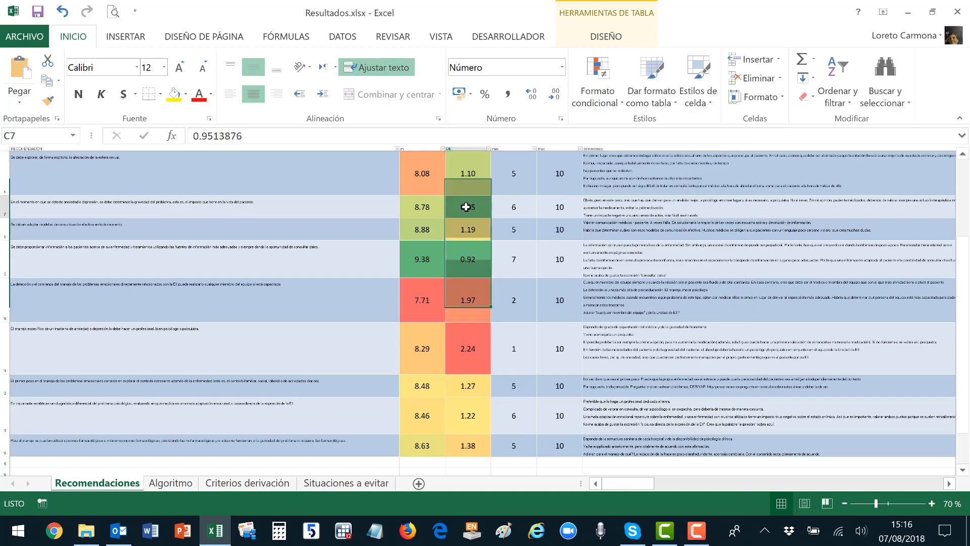
pyautogui.click(481, 264)
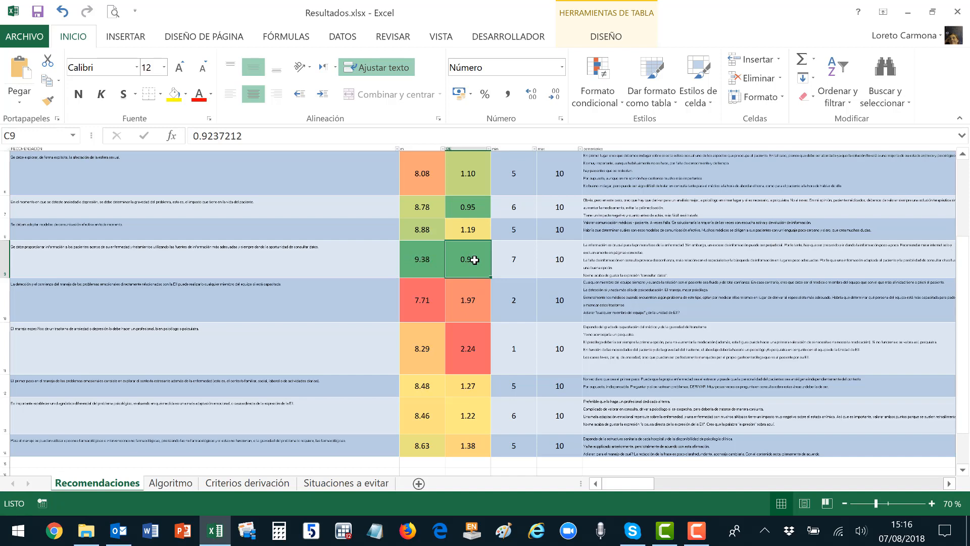
pyautogui.moveTo(416, 259); pyautogui.dragTo(459, 259)
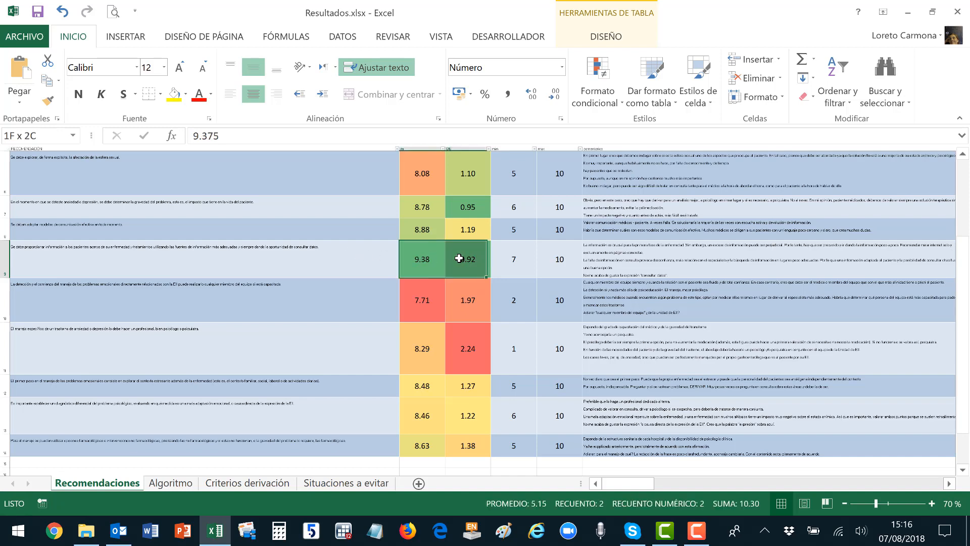
# Select the min values in D2:D14.
pyautogui.scroll(1, 461, 257)
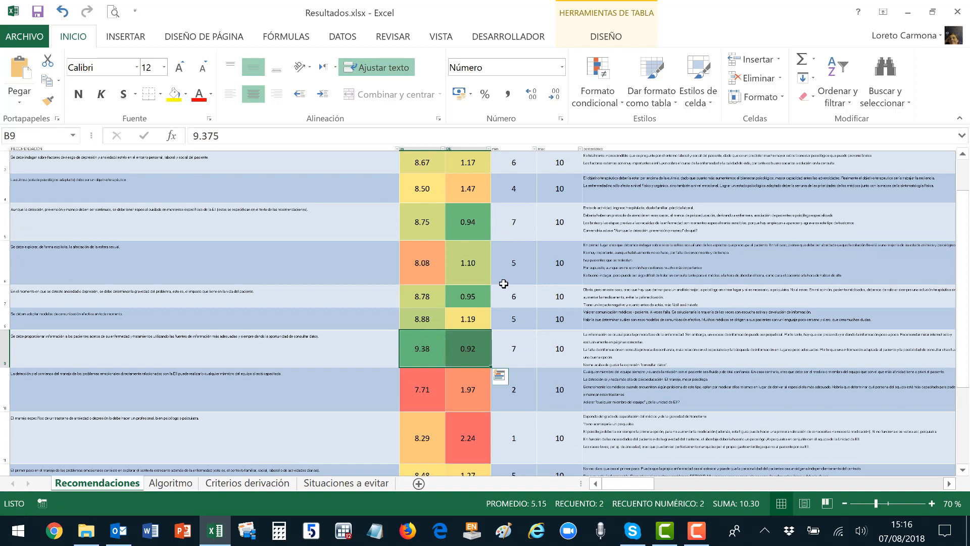
pyautogui.scroll(1, 510, 262)
pyautogui.click(519, 177)
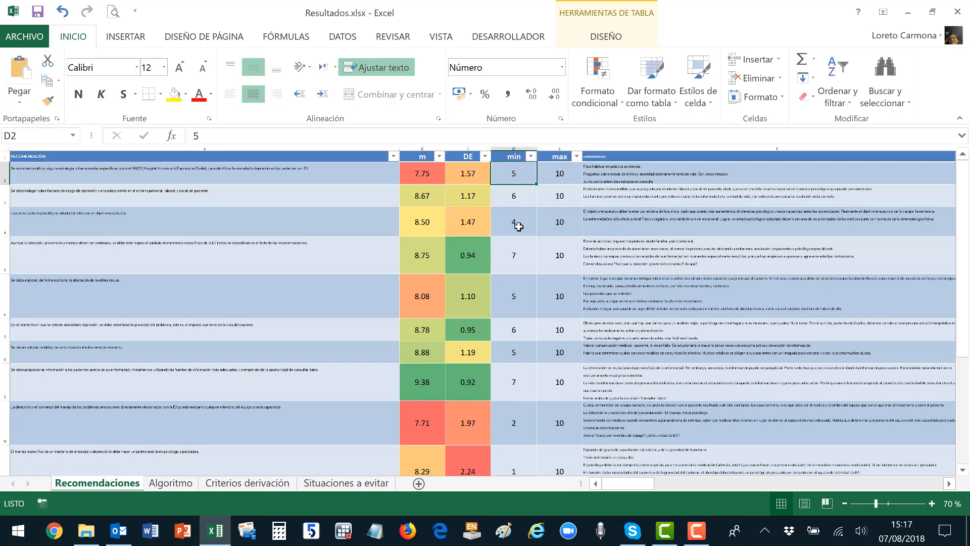
pyautogui.scroll(-3, 516, 275)
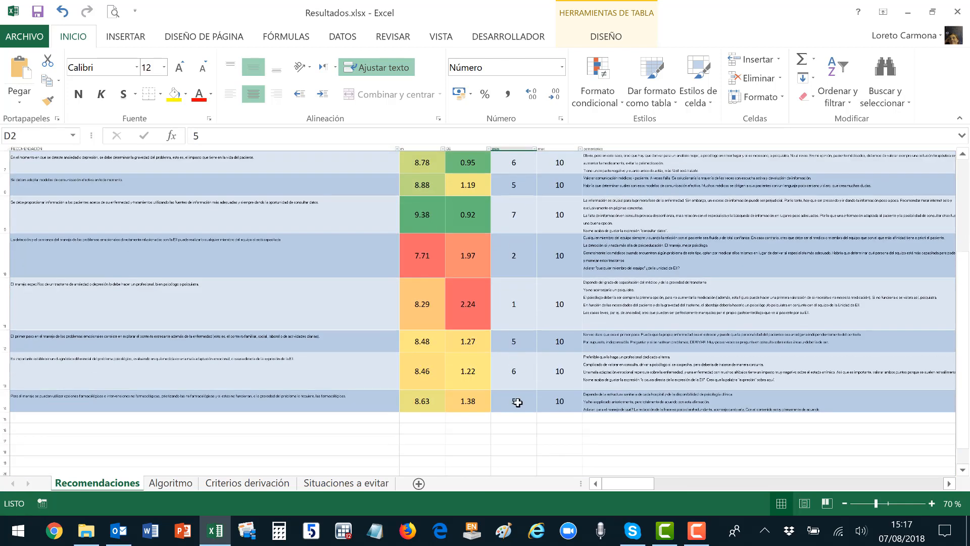
pyautogui.keyDown('shift'); pyautogui.click(516, 401); pyautogui.keyUp('shift')
# Apply green-yellow-red colour scales to the min values D2:D14 and the max values in column E.
pyautogui.click(603, 103)
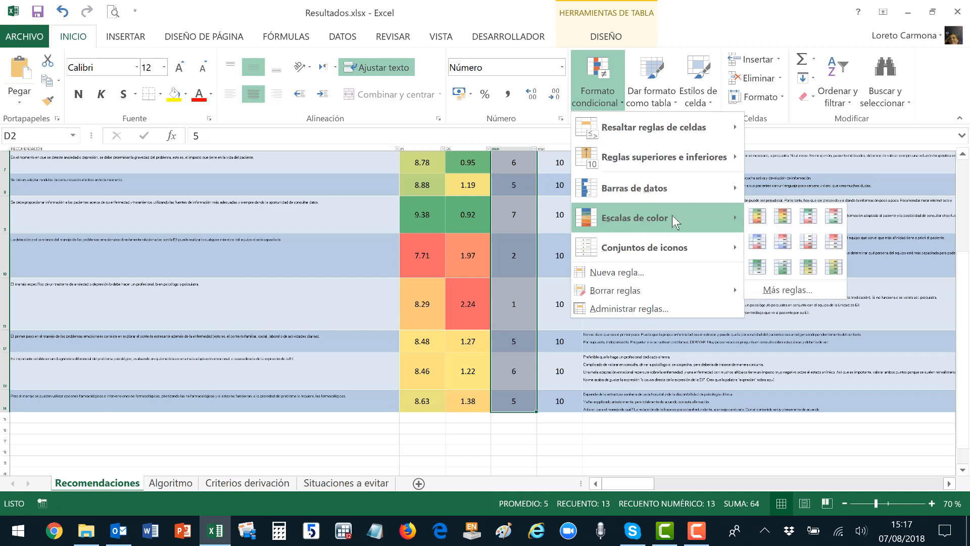
pyautogui.click(758, 217)
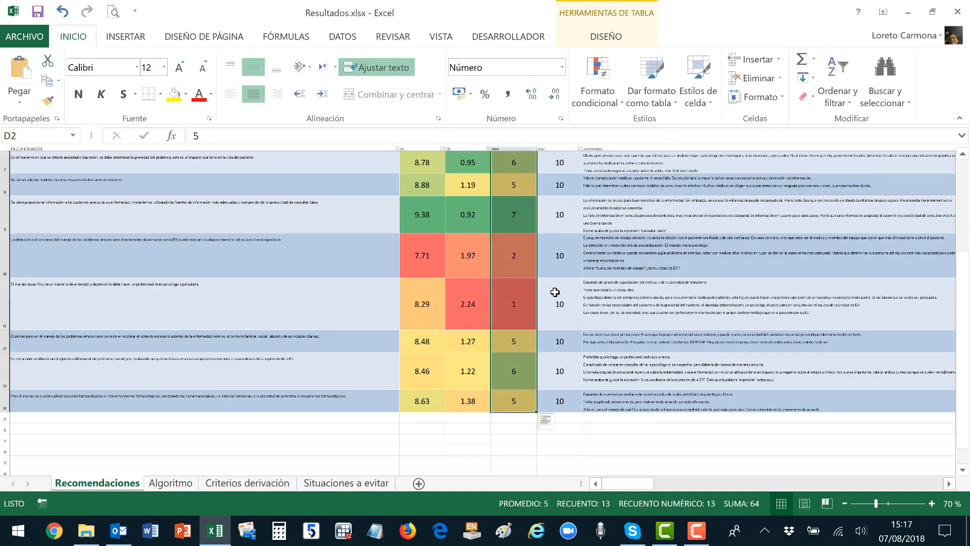
pyautogui.moveTo(562, 400); pyautogui.dragTo(563, 173)
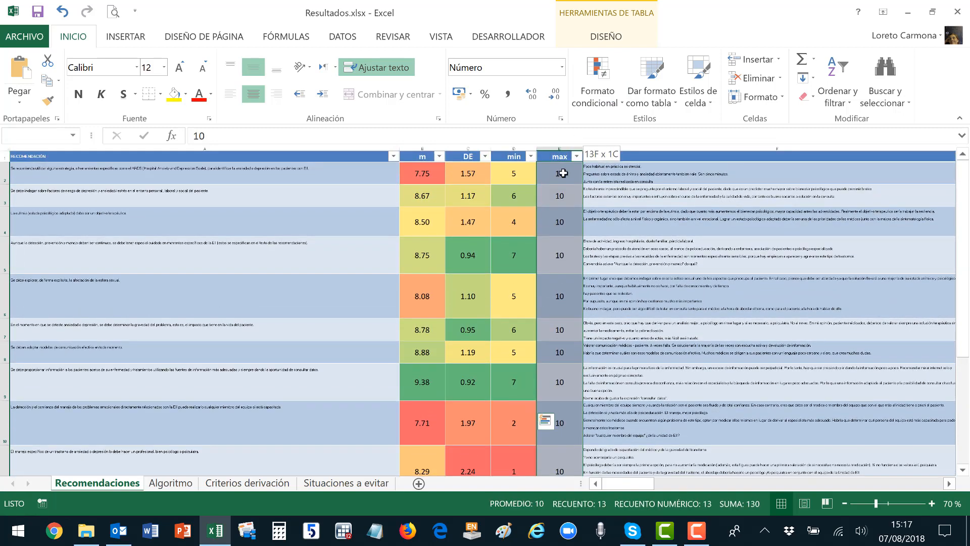
pyautogui.click(603, 89)
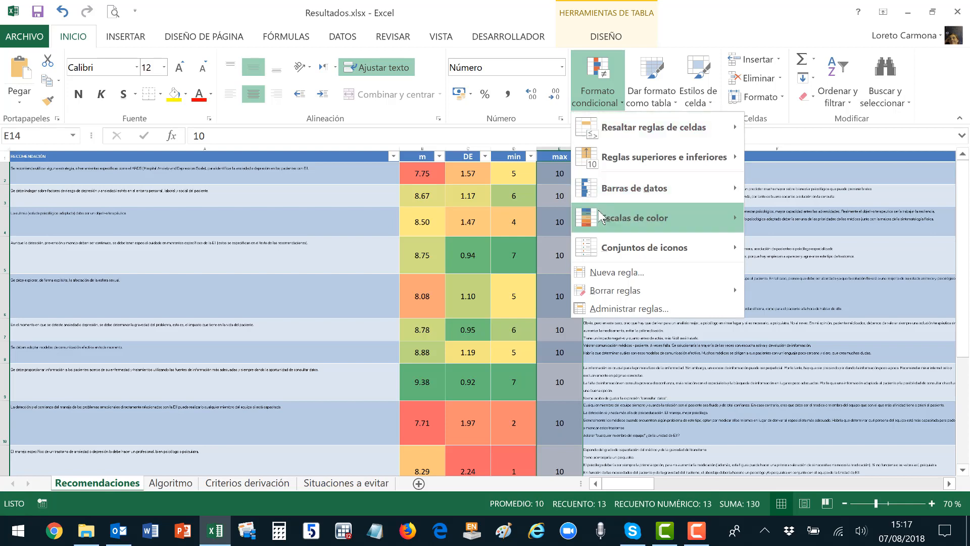
pyautogui.moveTo(630, 216)
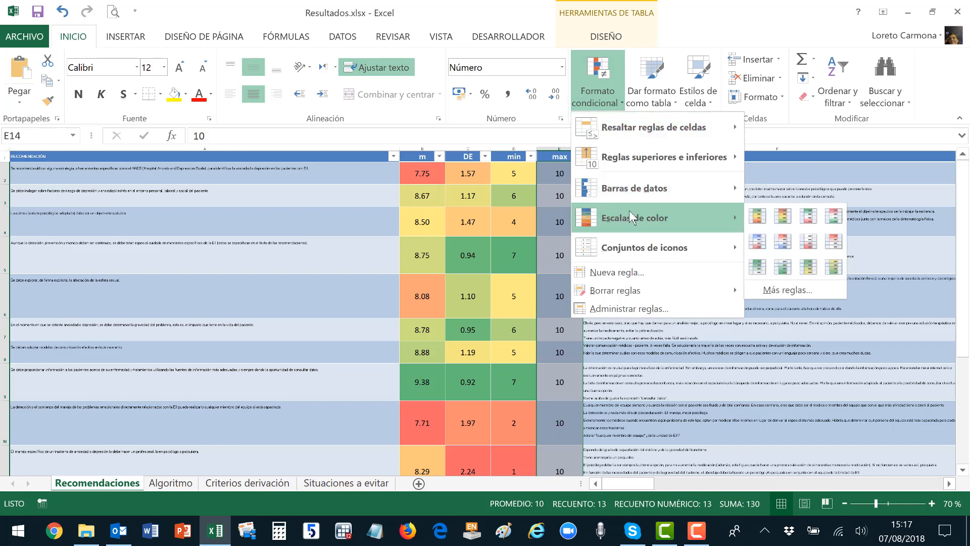
pyautogui.click(758, 216)
pyautogui.click(561, 214)
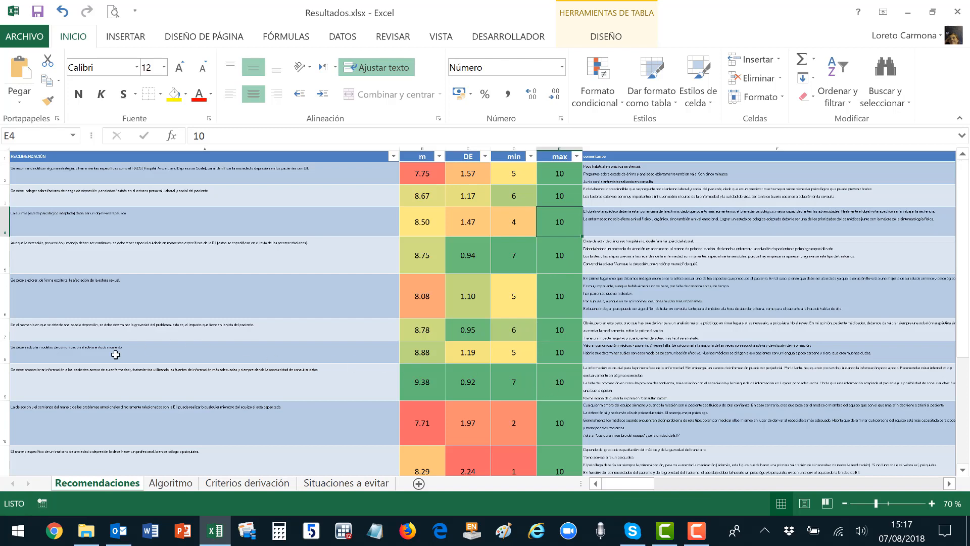
pyautogui.click(7, 380)
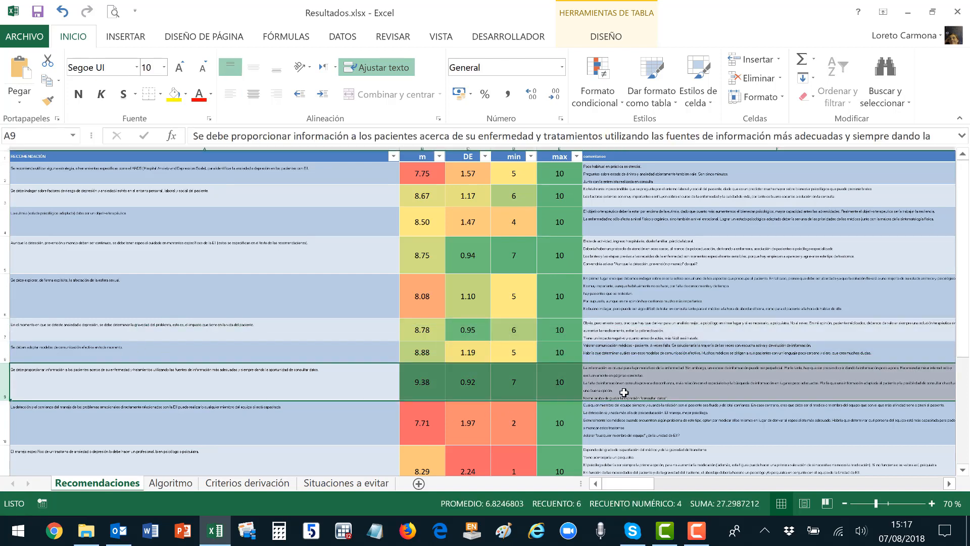
pyautogui.scroll(-1, 681, 359)
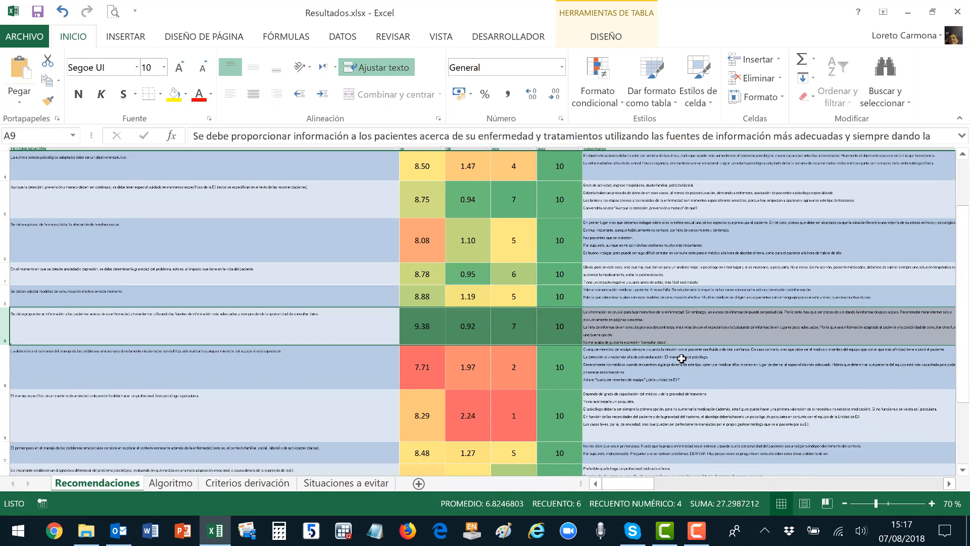
pyautogui.scroll(1, 681, 358)
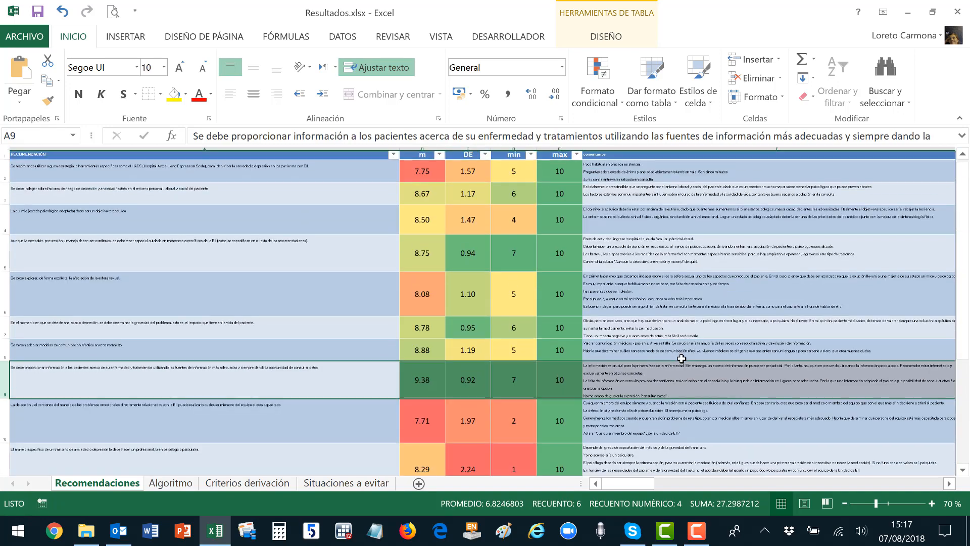
pyautogui.scroll(-1, 682, 358)
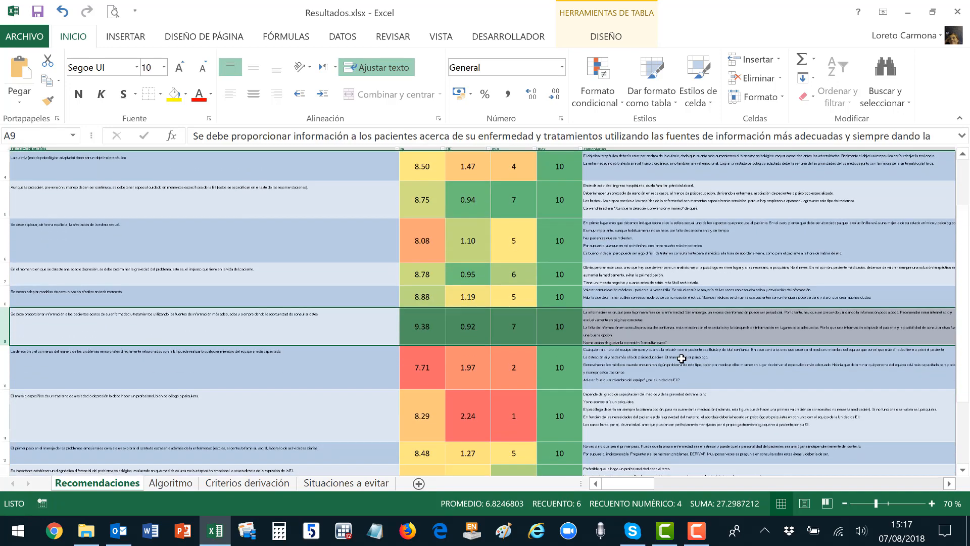
pyautogui.moveTo(6, 362); pyautogui.dragTo(9, 411)
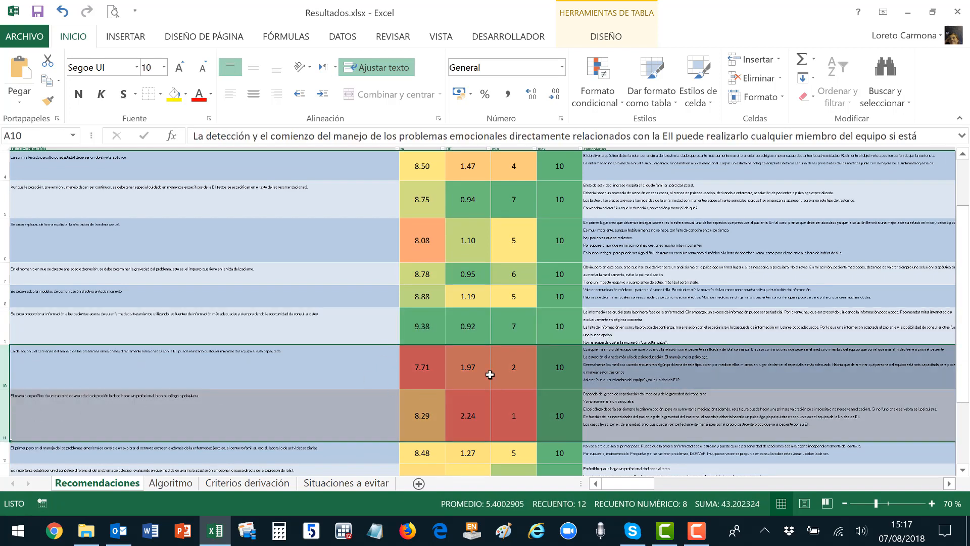
pyautogui.scroll(1, 639, 310)
pyautogui.scroll(1, 639, 310)
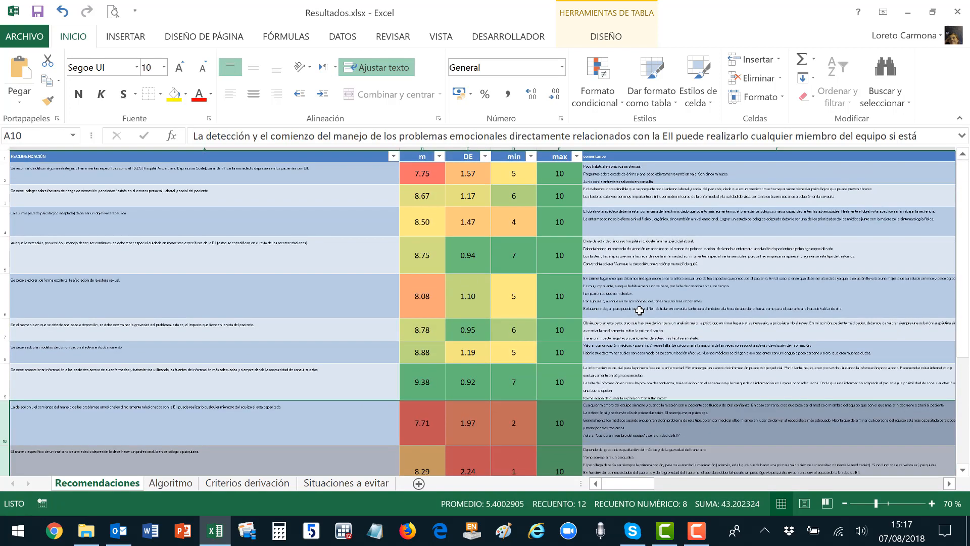
pyautogui.click(7, 174)
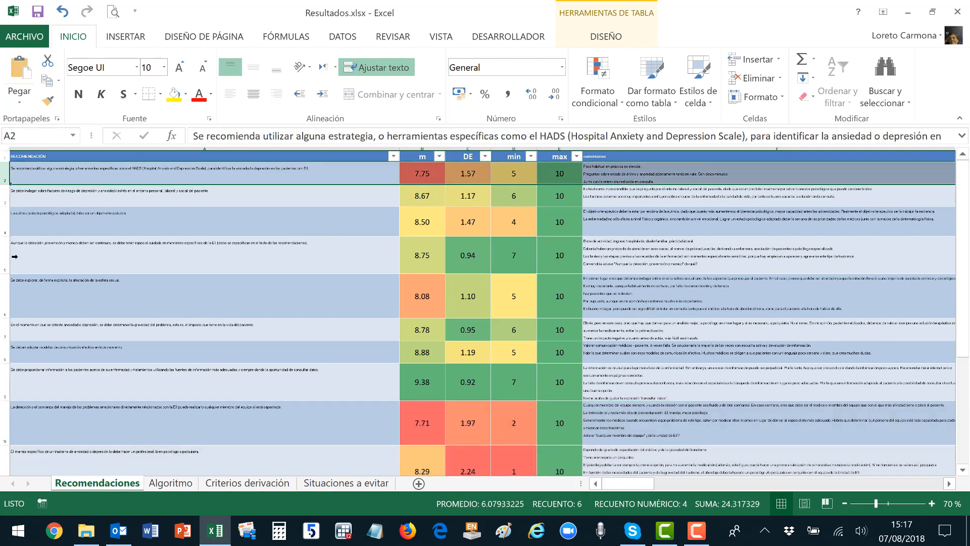
pyautogui.click(9, 278)
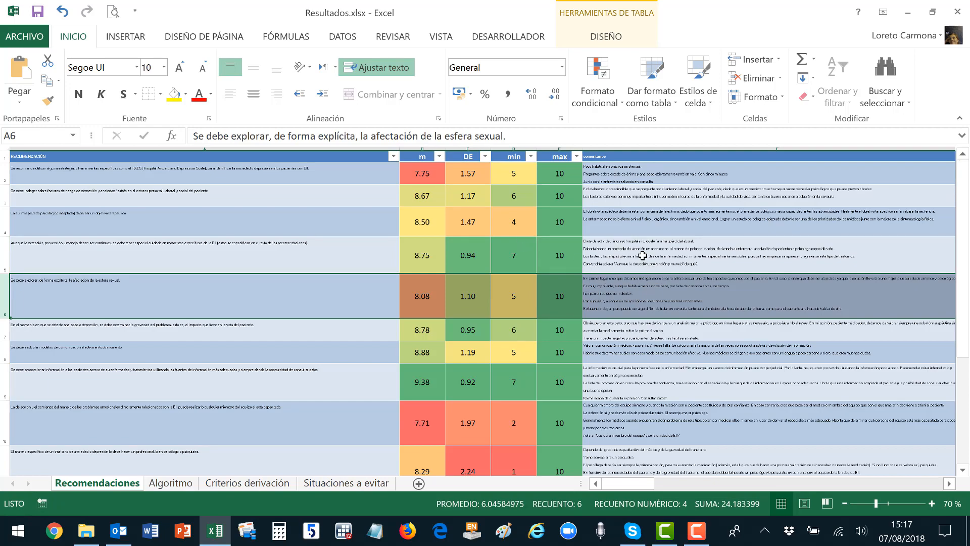
pyautogui.keyDown('ctrl'); pyautogui.scroll(2, 643, 257); pyautogui.keyUp('ctrl')
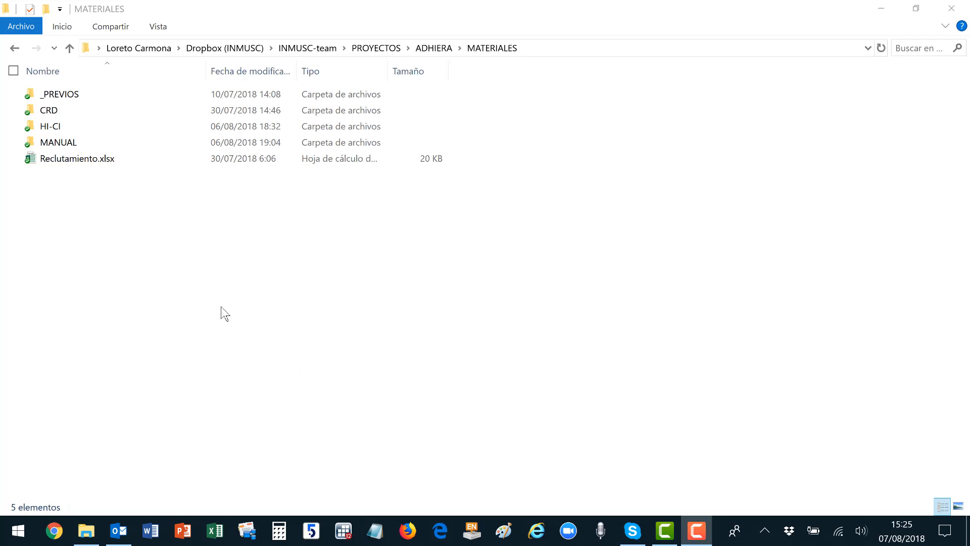
# Open Reclutamiento.xlsx from MATERIALES and enter the workbook password to unlock it.
pyautogui.doubleClick(85, 159)
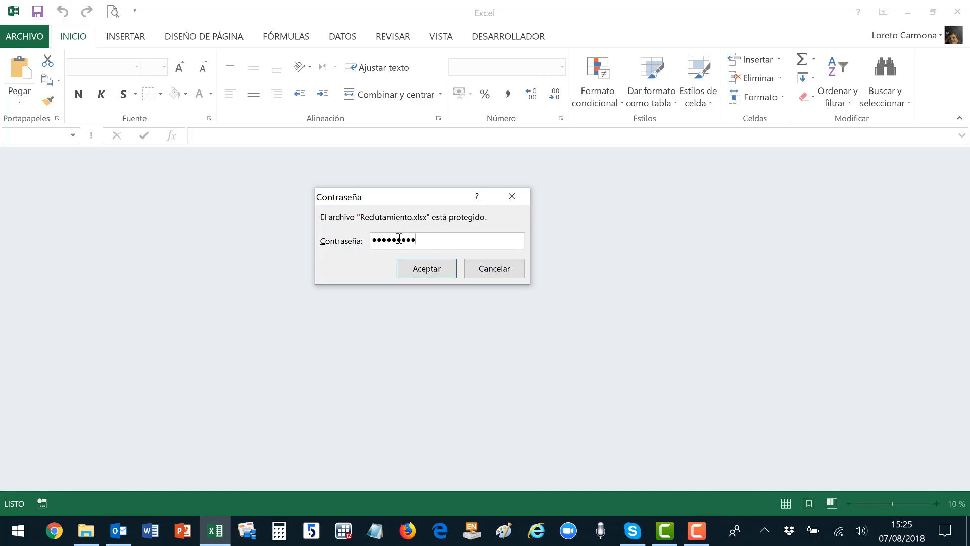
pyautogui.press('Return')
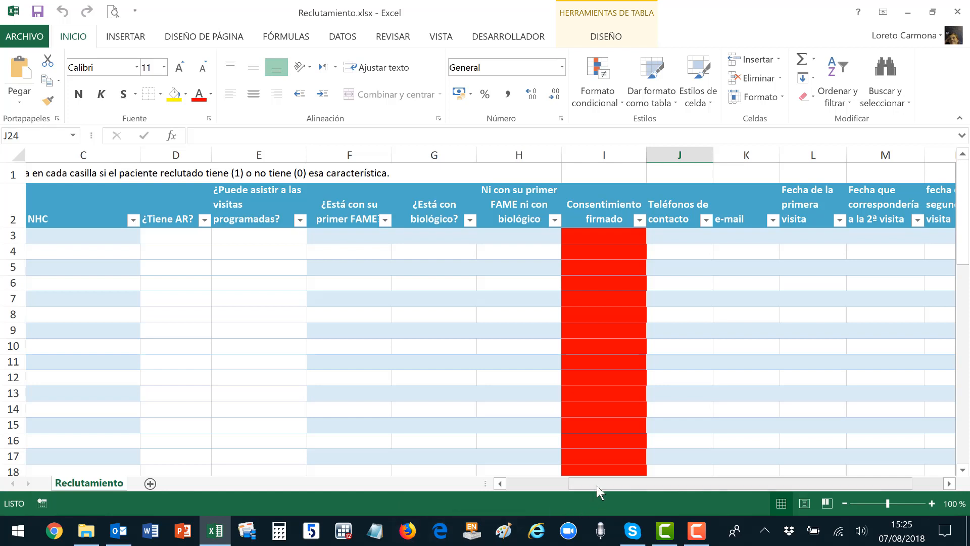
# Set patient 01's Consentimiento firmado cell I3 to 1 from its dropdown.
pyautogui.moveTo(601, 484); pyautogui.dragTo(223, 185)
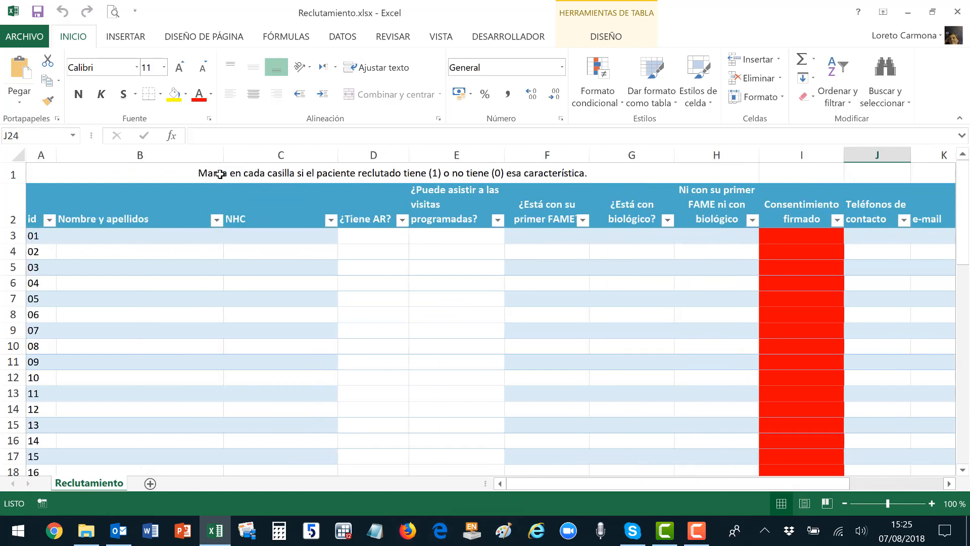
pyautogui.click(219, 173)
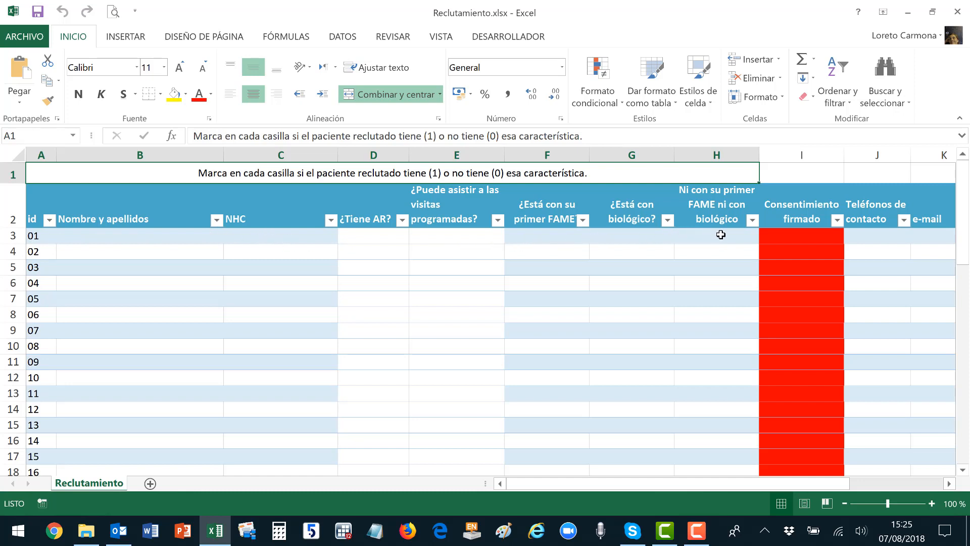
pyautogui.click(797, 238)
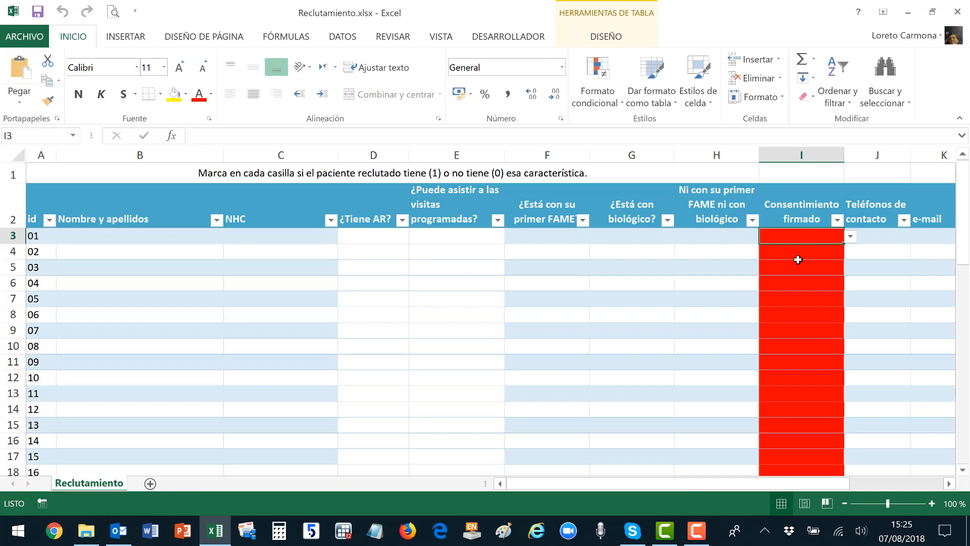
pyautogui.scroll(-3, 800, 286)
pyautogui.scroll(-1, 800, 286)
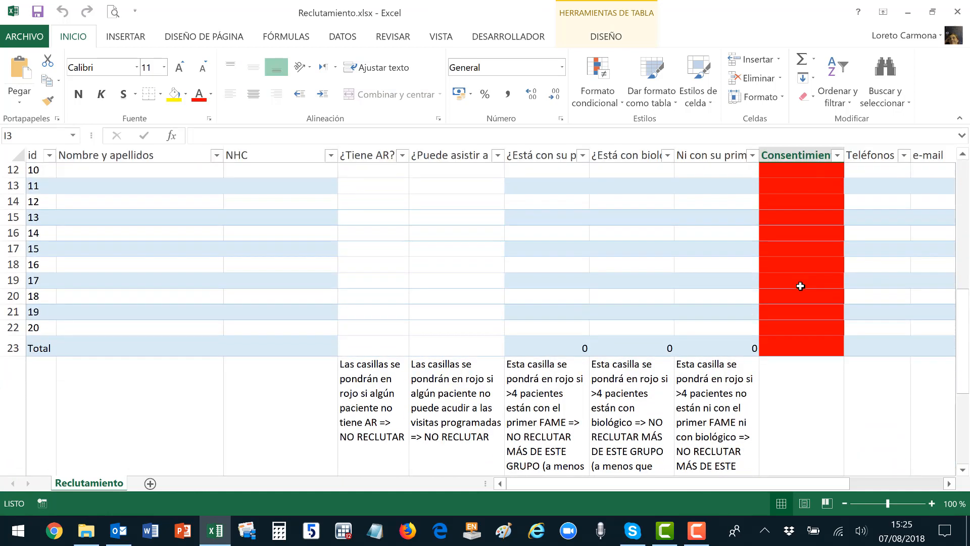
pyautogui.scroll(4, 800, 286)
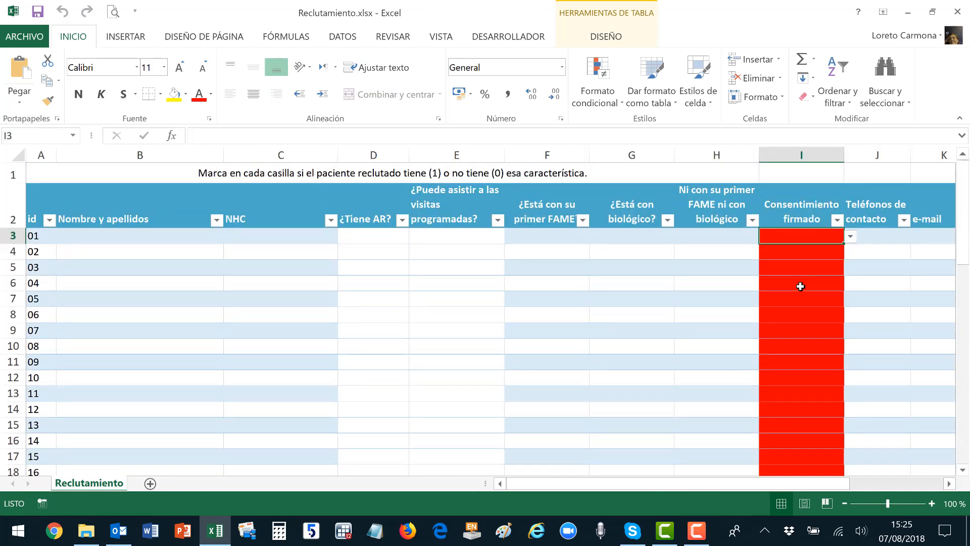
pyautogui.click(850, 236)
pyautogui.click(817, 255)
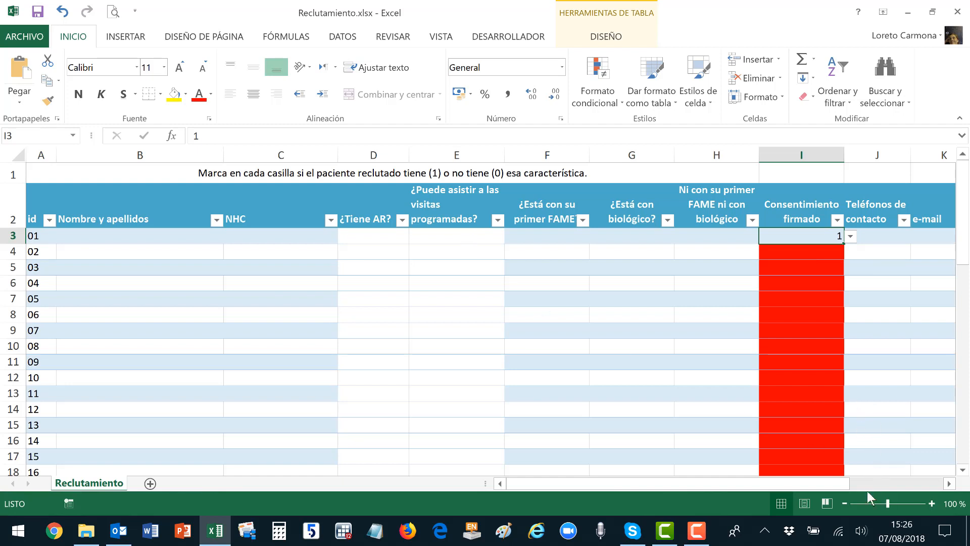
# Zoom the sheet out to 70% to show the whole table.
pyautogui.click(845, 504)
pyautogui.click(845, 503)
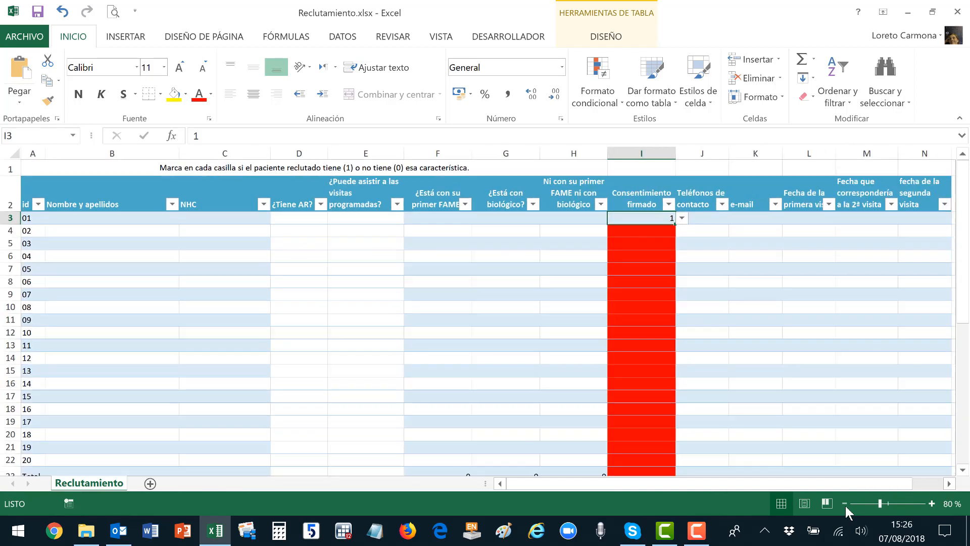
pyautogui.click(845, 503)
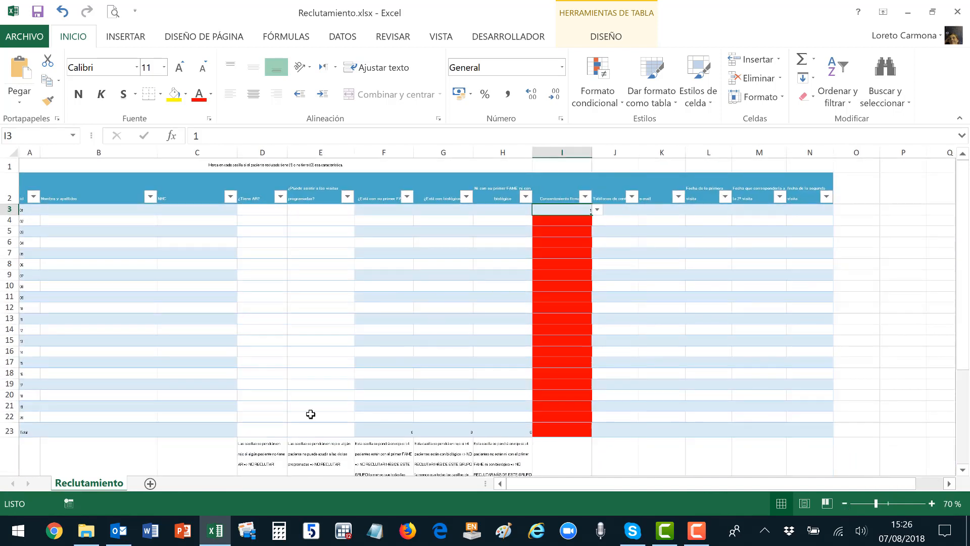
pyautogui.click(258, 452)
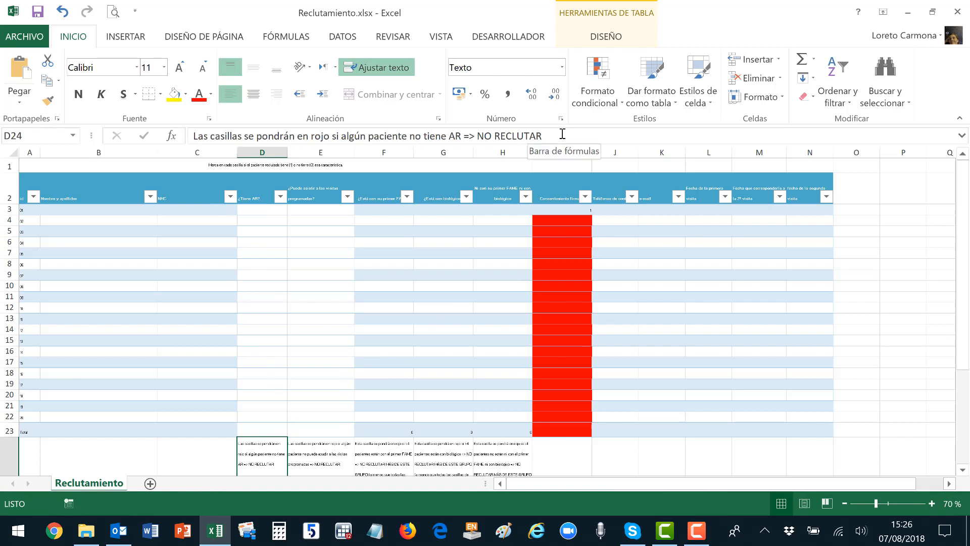
# Enter 1, 1, 0, 1, blank, 0 in D3:D8 so the zeros turn pink.
pyautogui.click(262, 209)
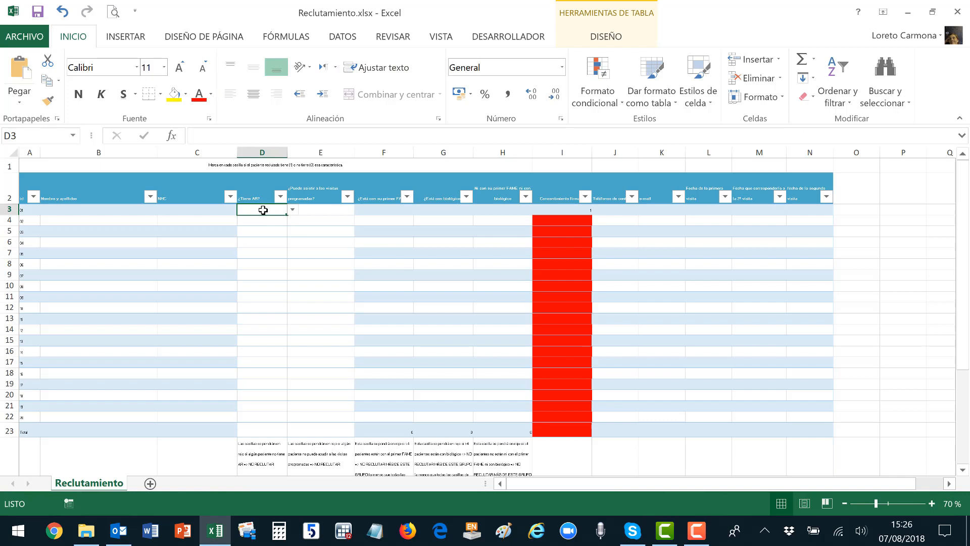
pyautogui.write('1')
pyautogui.press('Return')
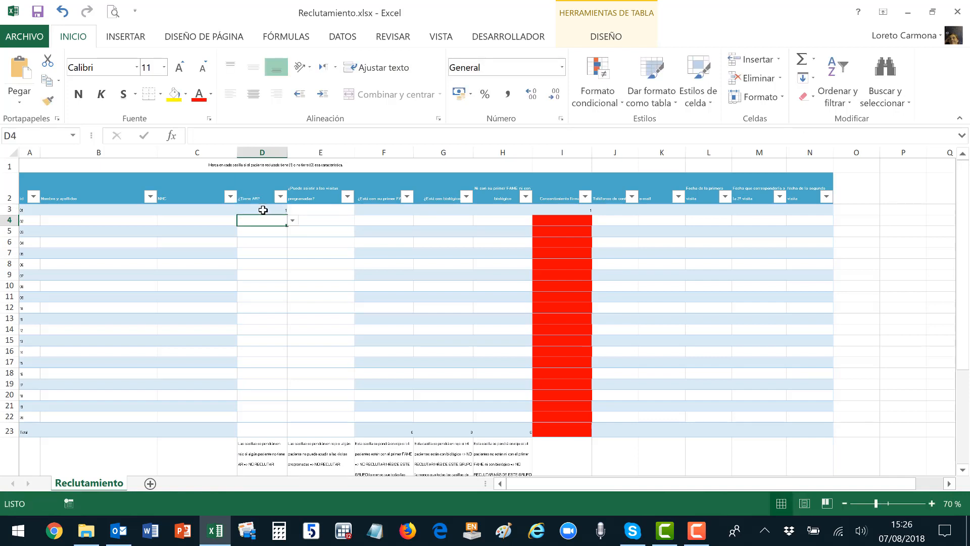
pyautogui.write('1')
pyautogui.press('Return')
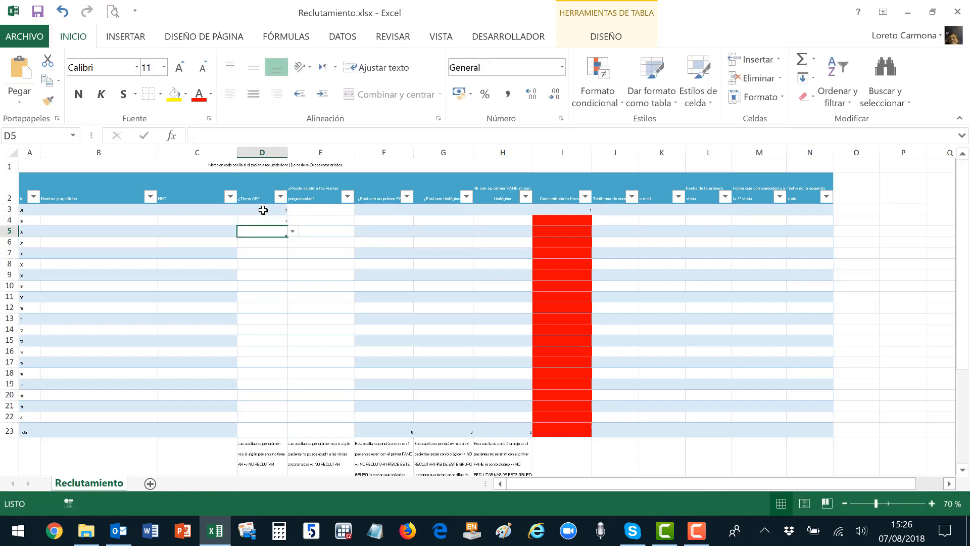
pyautogui.write('0')
pyautogui.press('Return')
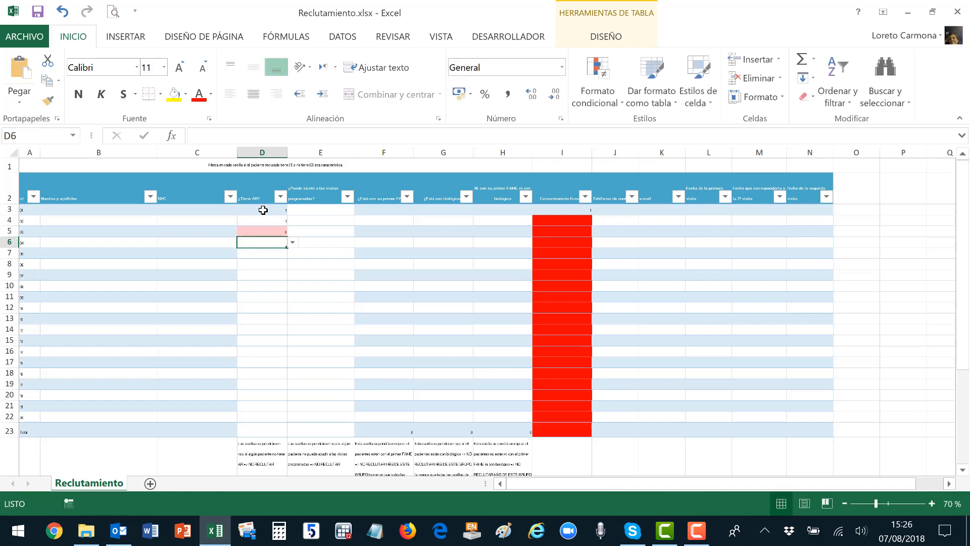
pyautogui.write('1')
pyautogui.press('Return')
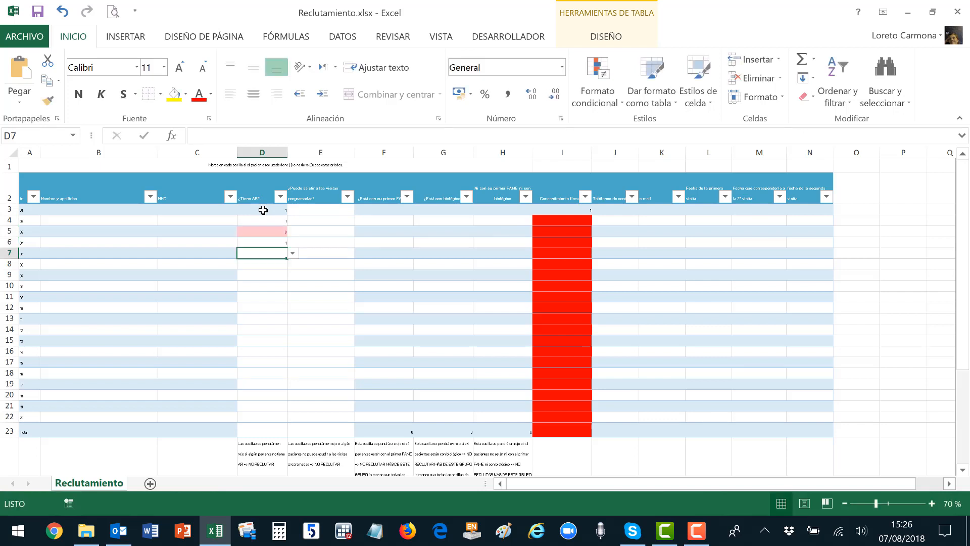
pyautogui.press('Return')
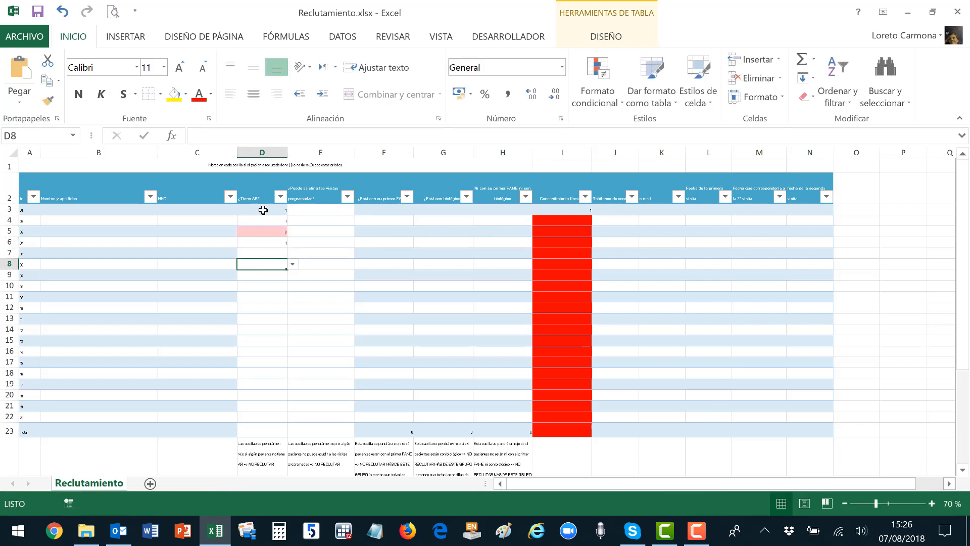
pyautogui.write('0')
pyautogui.press('Return')
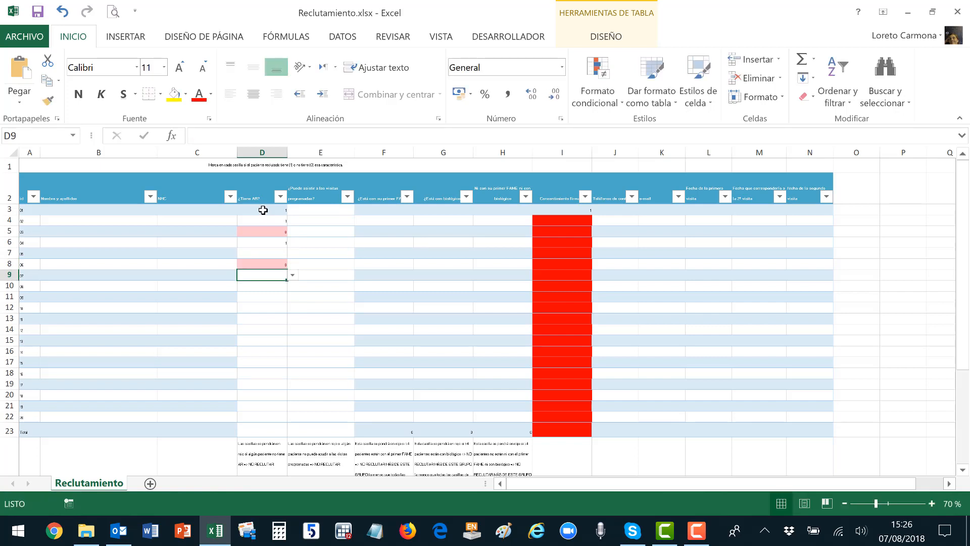
# Check the column E rule note, then enter 1, 1, 0 in E3:E5.
pyautogui.click(335, 210)
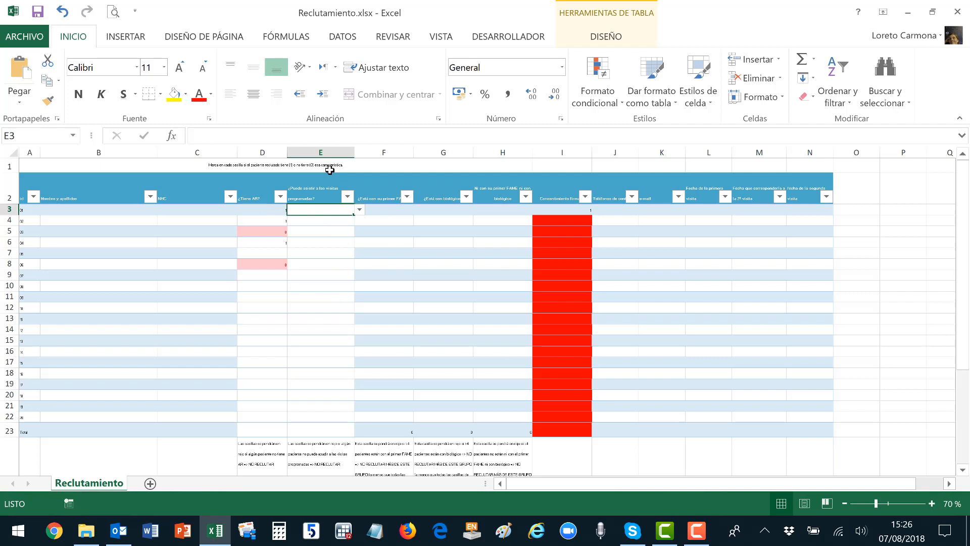
pyautogui.click(315, 455)
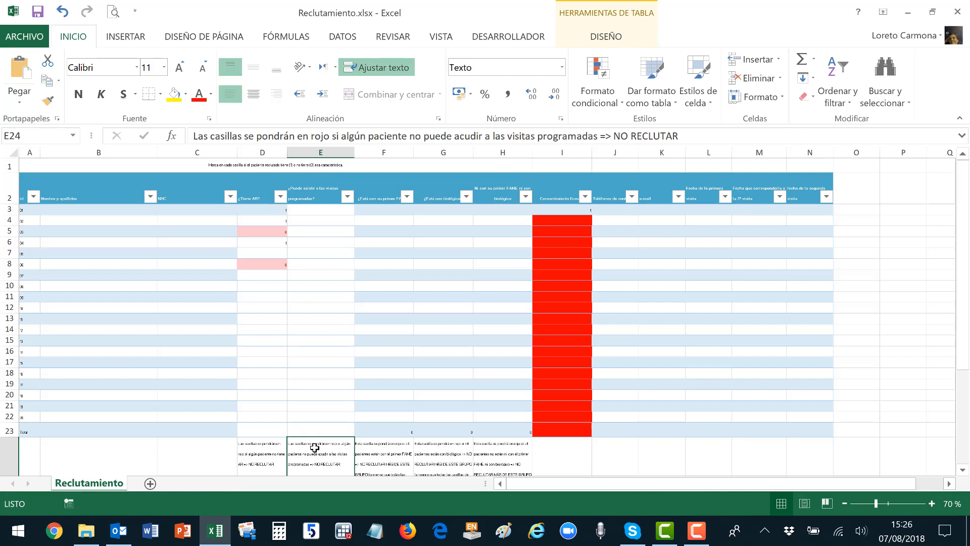
pyautogui.click(320, 210)
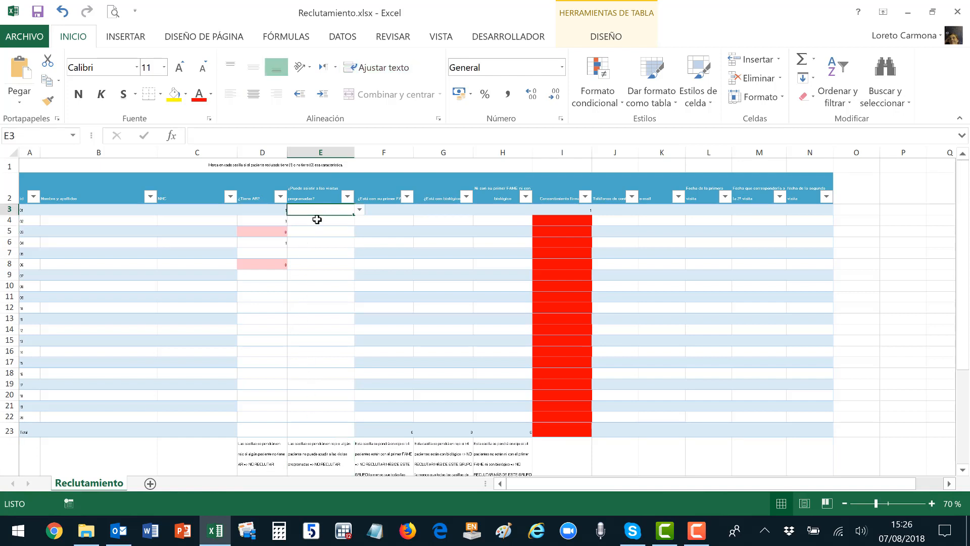
pyautogui.write('1')
pyautogui.press('Return')
pyautogui.write('1')
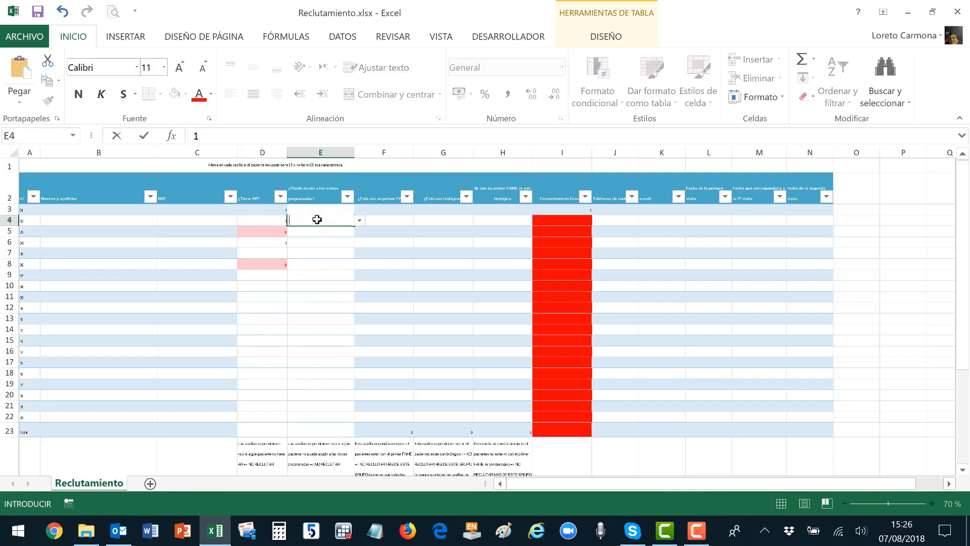
pyautogui.press('Return')
pyautogui.write('0')
pyautogui.press('Return')
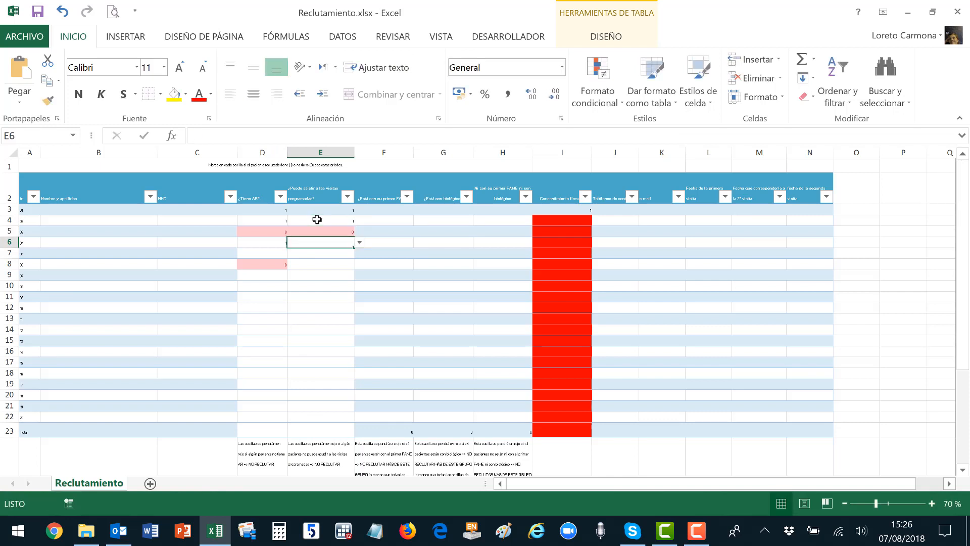
# Read the FAME rule note and enter 1 in F3:F7, turning the total red.
pyautogui.click(387, 448)
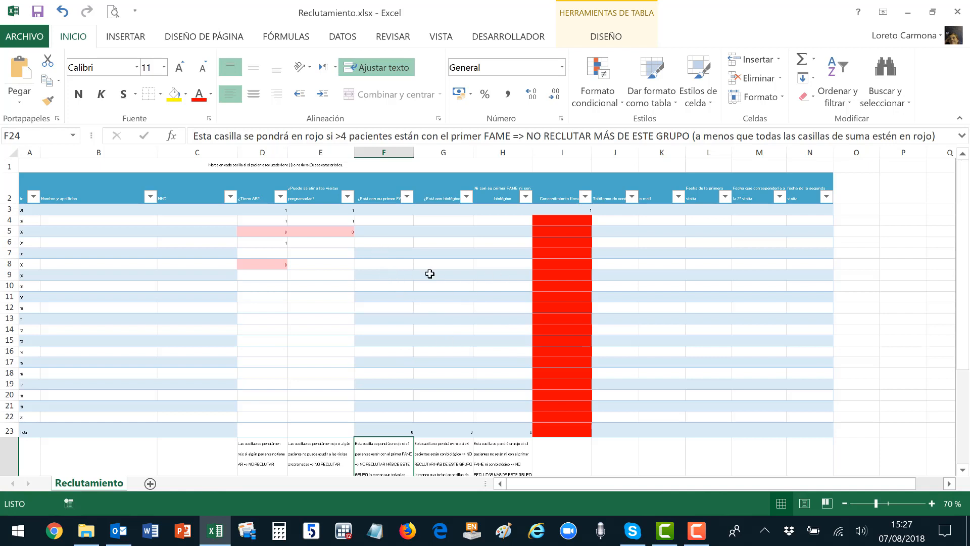
pyautogui.click(393, 211)
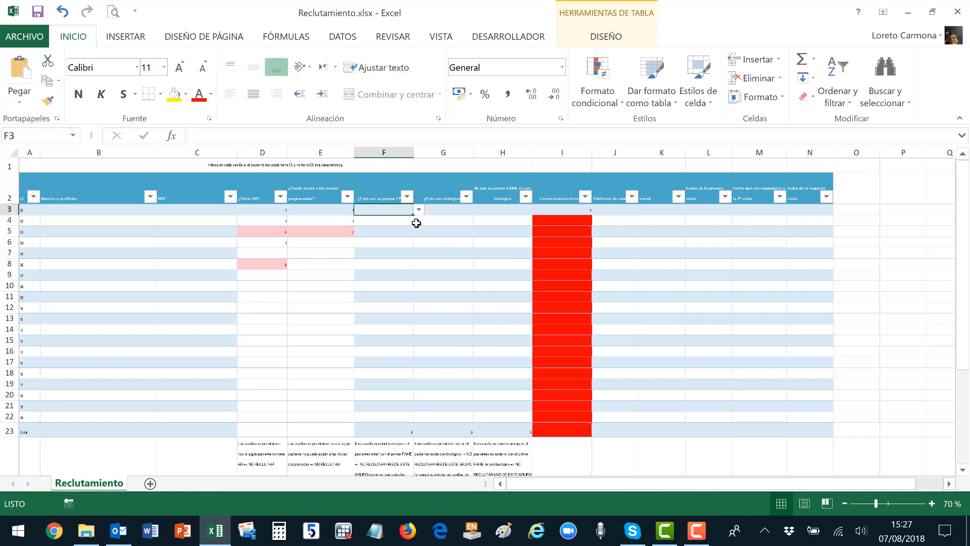
pyautogui.write('1')
pyautogui.press('Return')
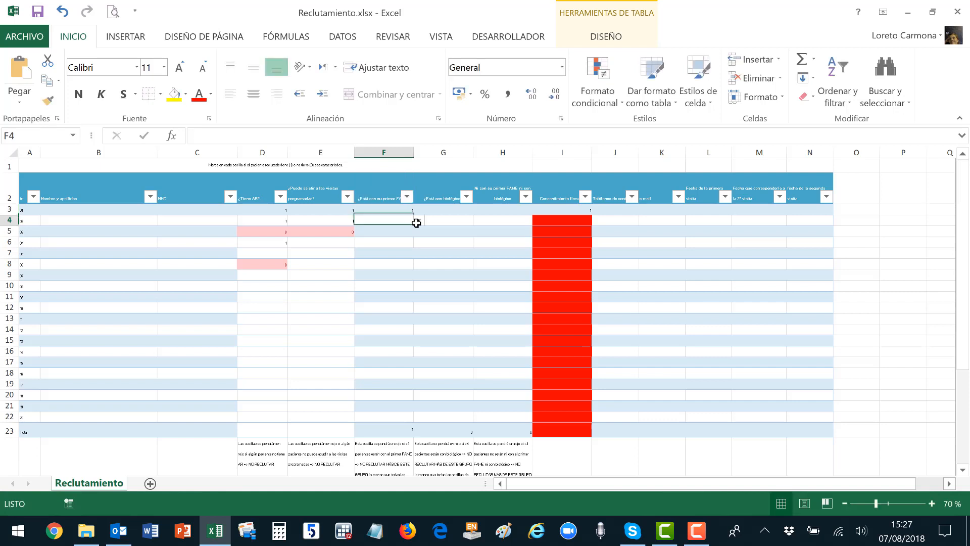
pyautogui.write('1')
pyautogui.press('Return')
pyautogui.write('1')
pyautogui.press('Return')
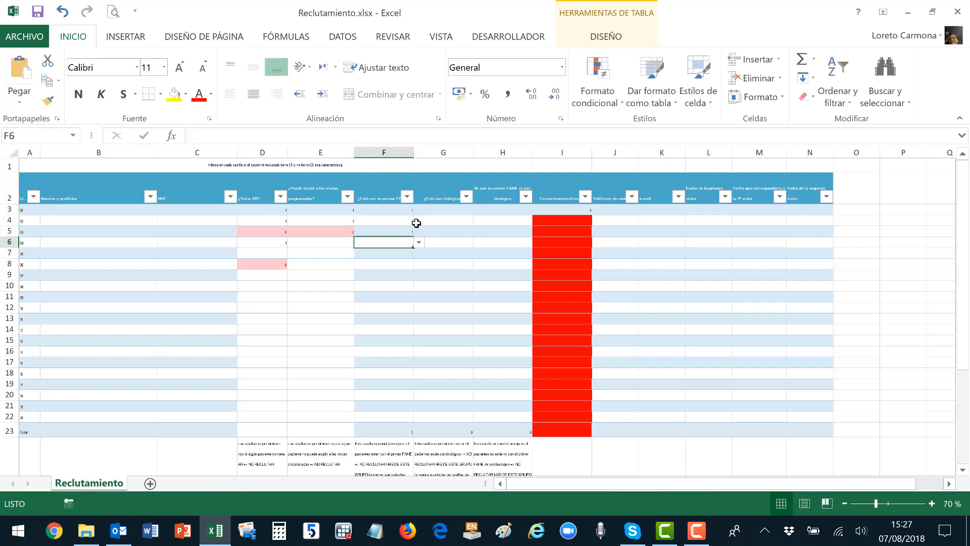
pyautogui.write('1')
pyautogui.press('Return')
pyautogui.write('1')
pyautogui.press('Return')
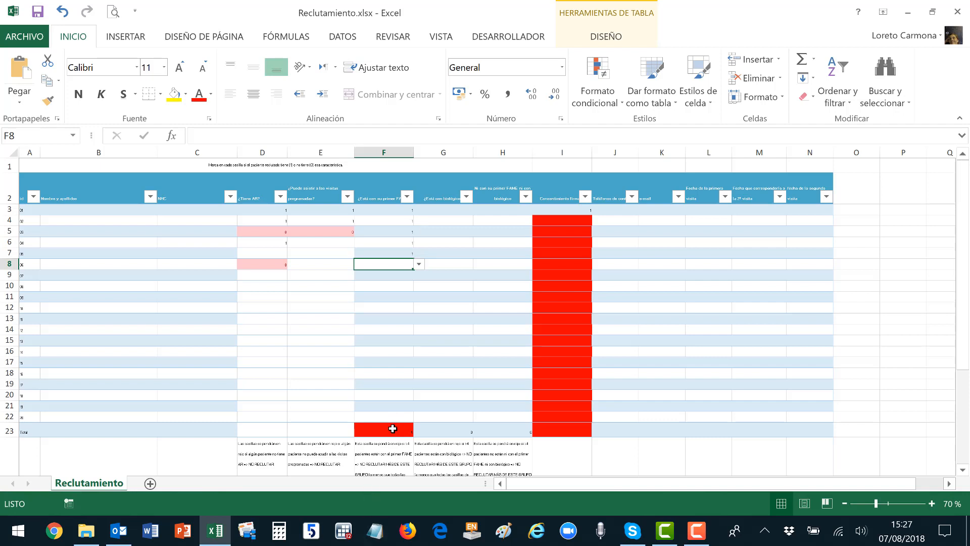
# Enter 1 in G8:G12 so the total turns red, then inspect G23's subtotal formula.
pyautogui.click(451, 264)
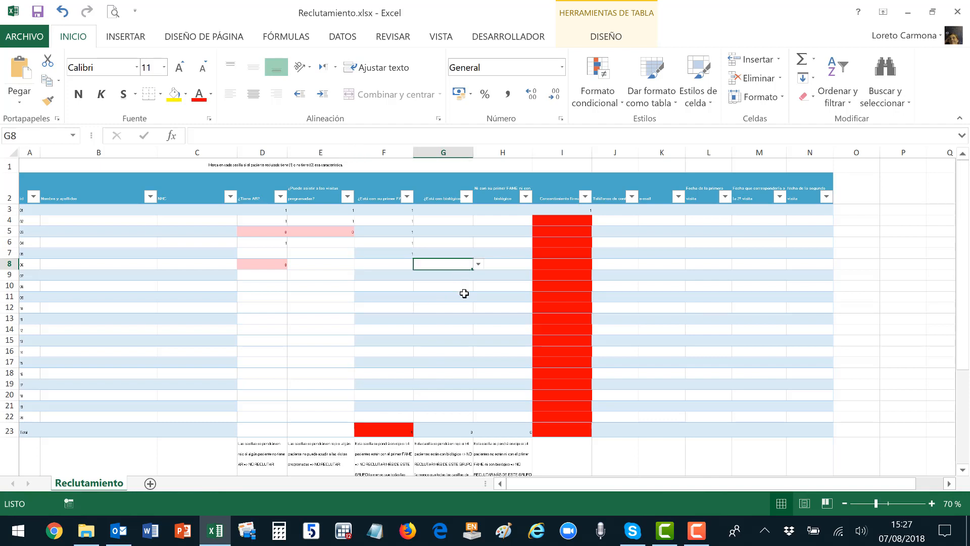
pyautogui.write('1')
pyautogui.press('Return')
pyautogui.write('1')
pyautogui.press('Return')
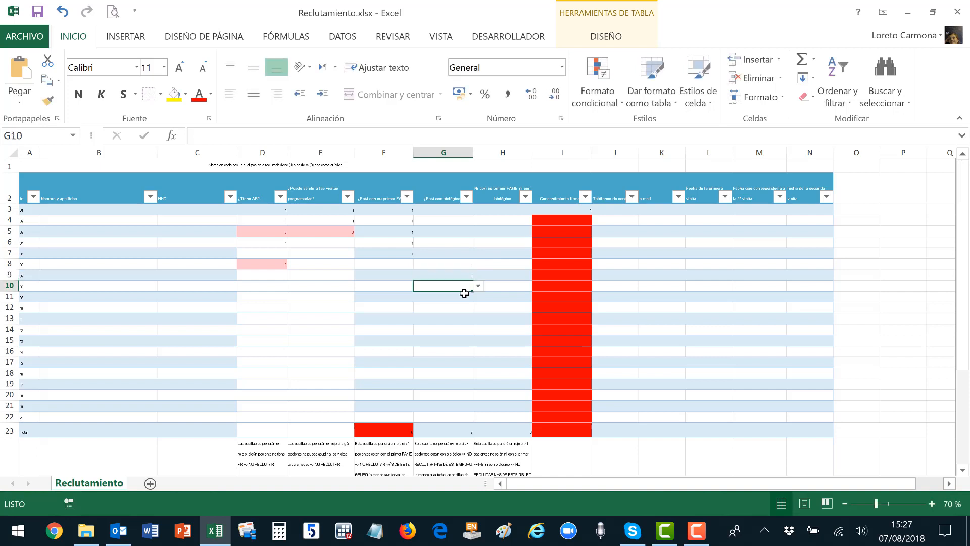
pyautogui.write('1')
pyautogui.press('Return')
pyautogui.write('1')
pyautogui.press('Return')
pyautogui.write('1')
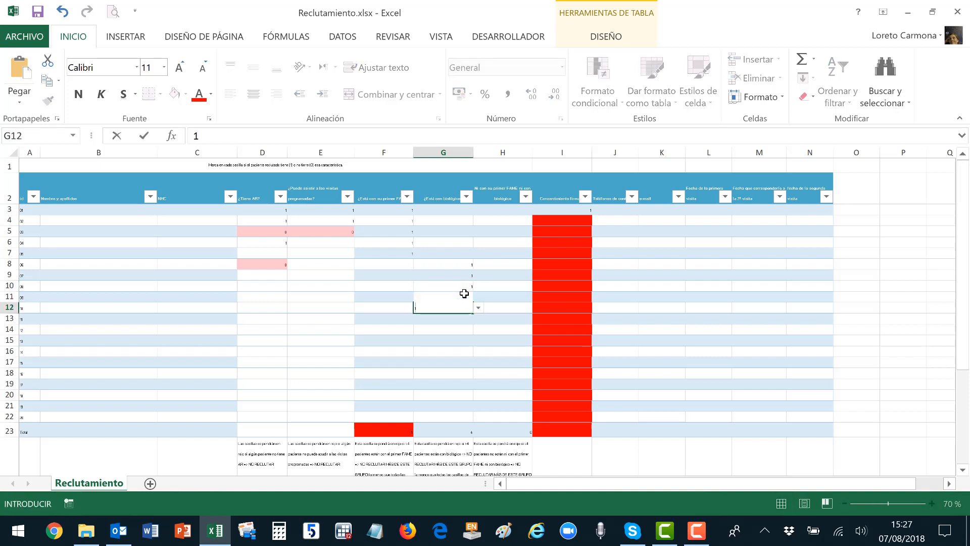
pyautogui.press('Return')
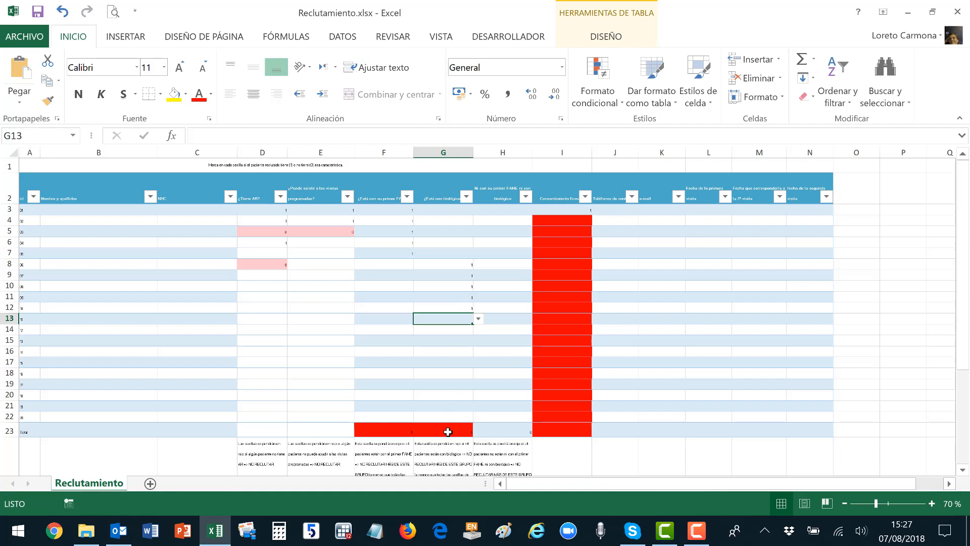
pyautogui.click(448, 431)
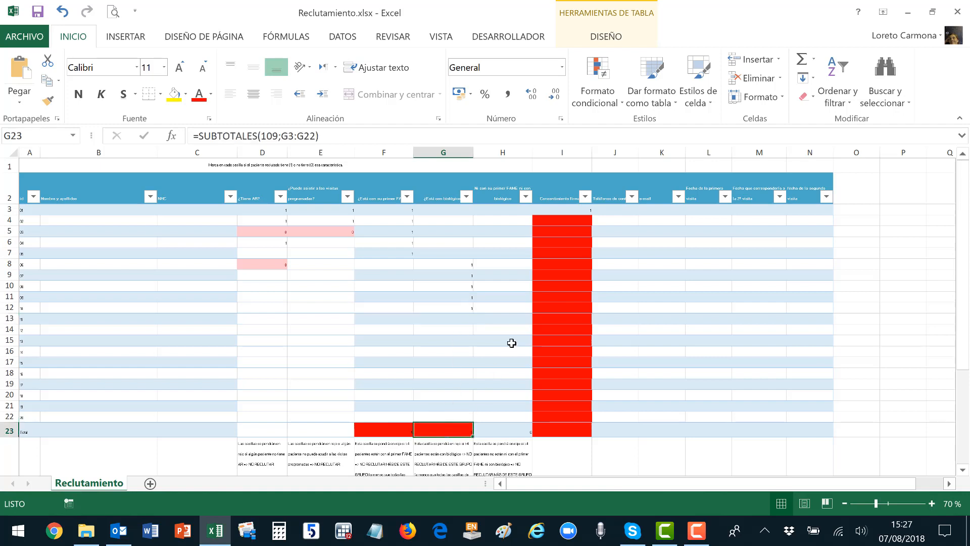
# Review the column I blank-cell rule's condition and fill colour without changing it.
pyautogui.click(591, 104)
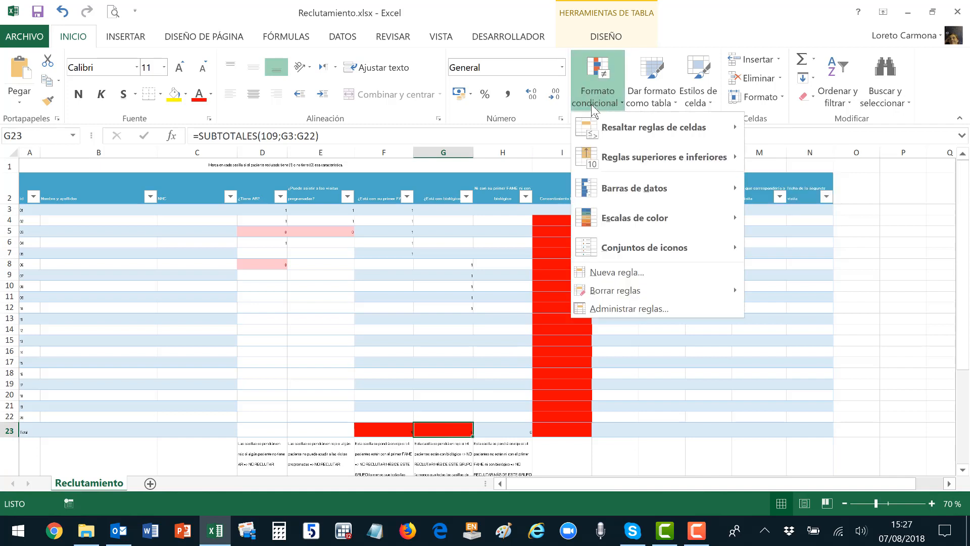
pyautogui.click(600, 309)
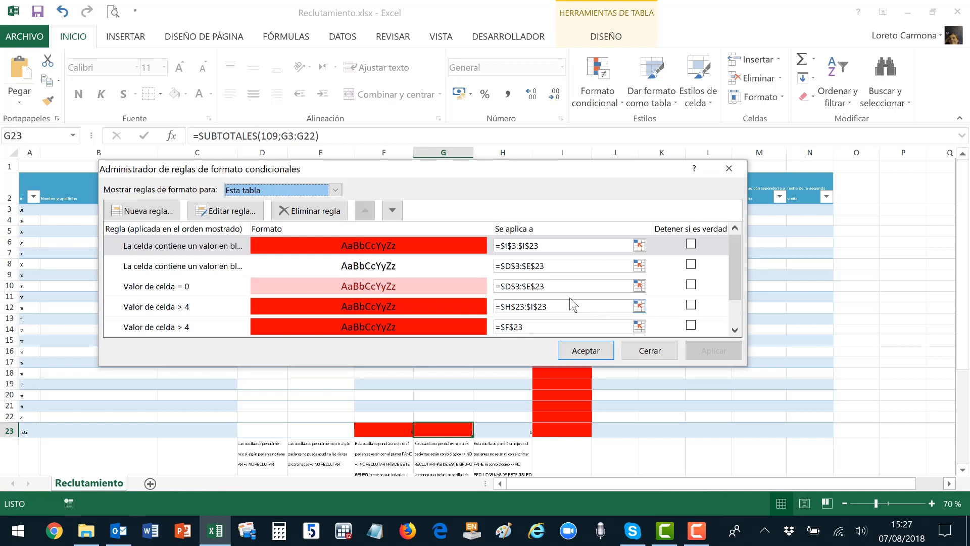
pyautogui.click(187, 248)
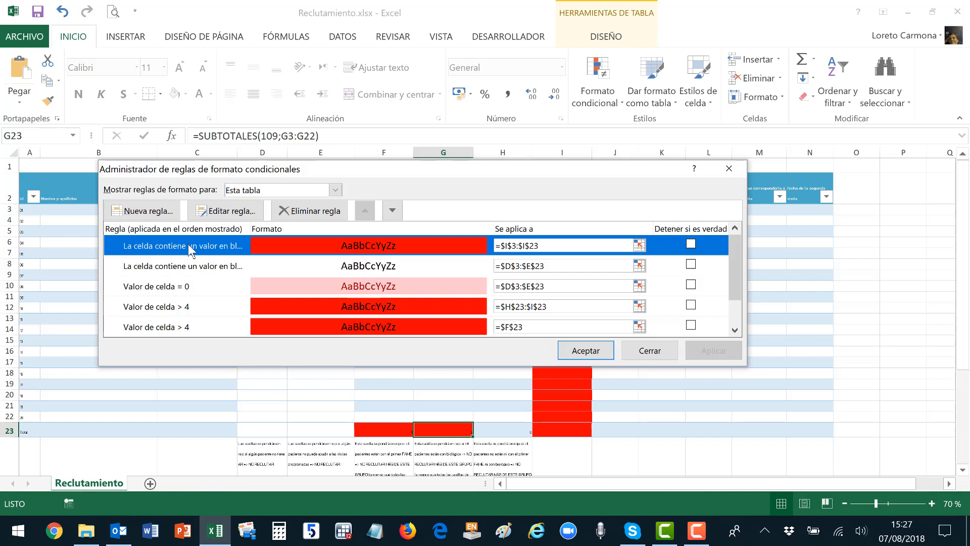
pyautogui.click(229, 216)
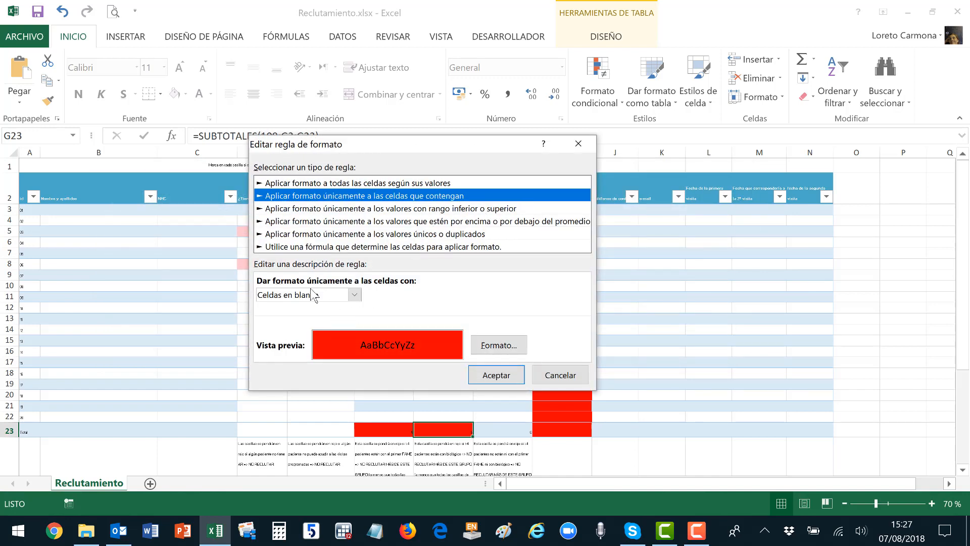
pyautogui.click(355, 296)
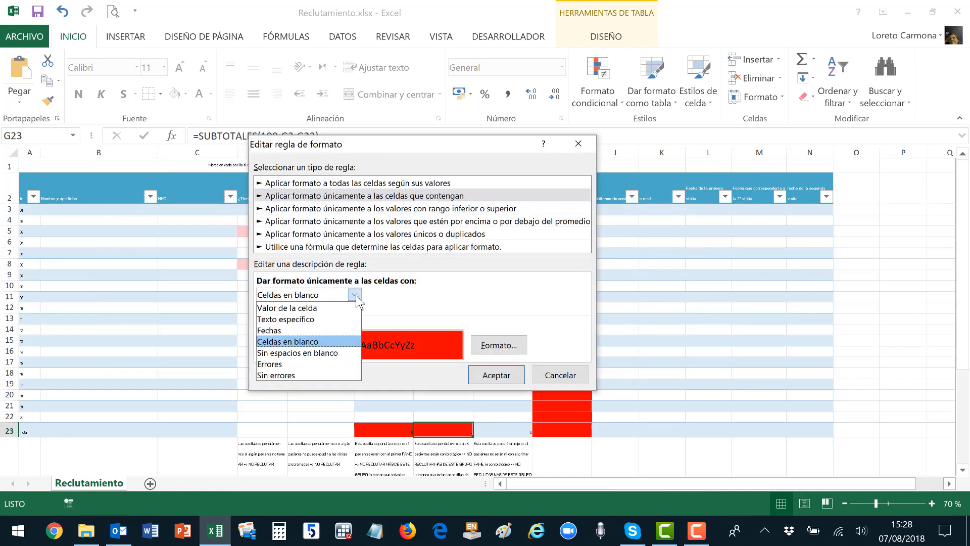
pyautogui.click(346, 342)
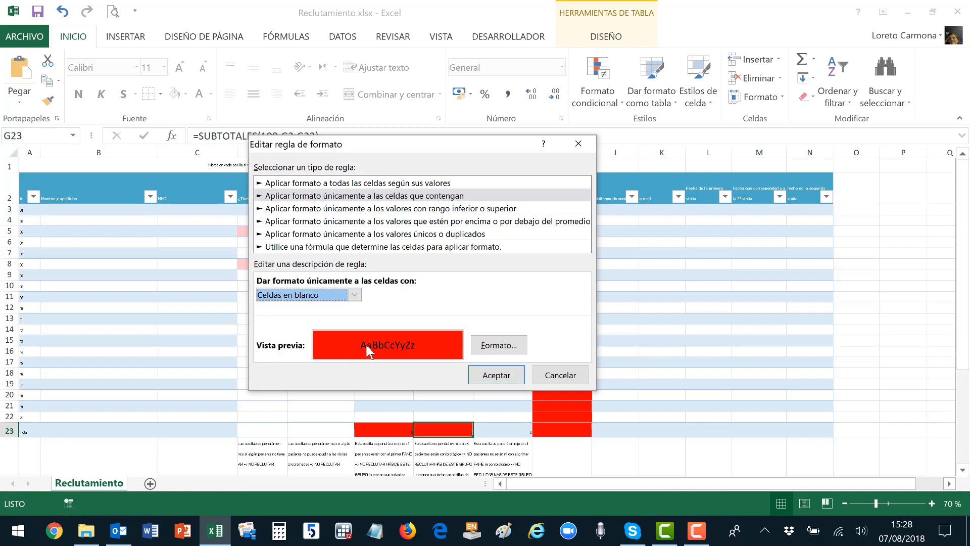
pyautogui.click(510, 350)
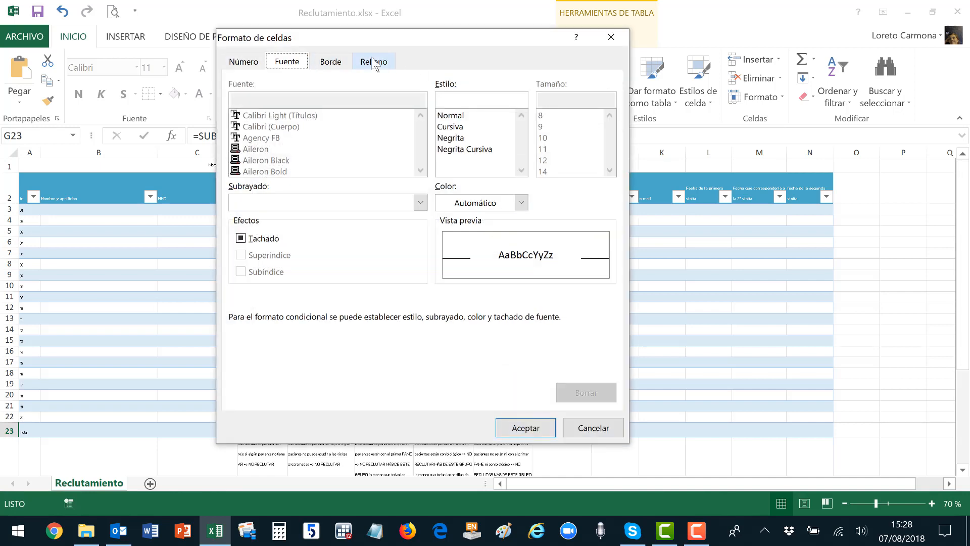
pyautogui.click(374, 62)
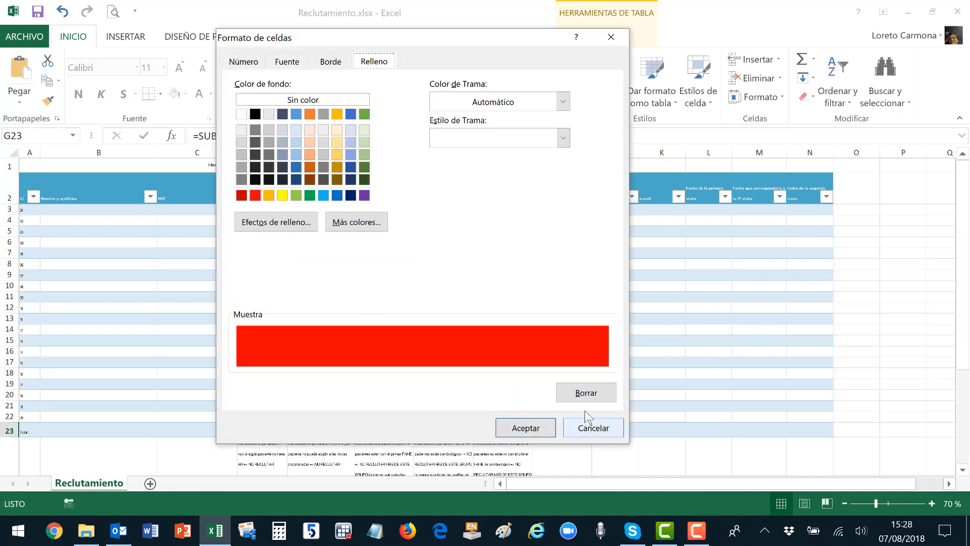
pyautogui.click(590, 428)
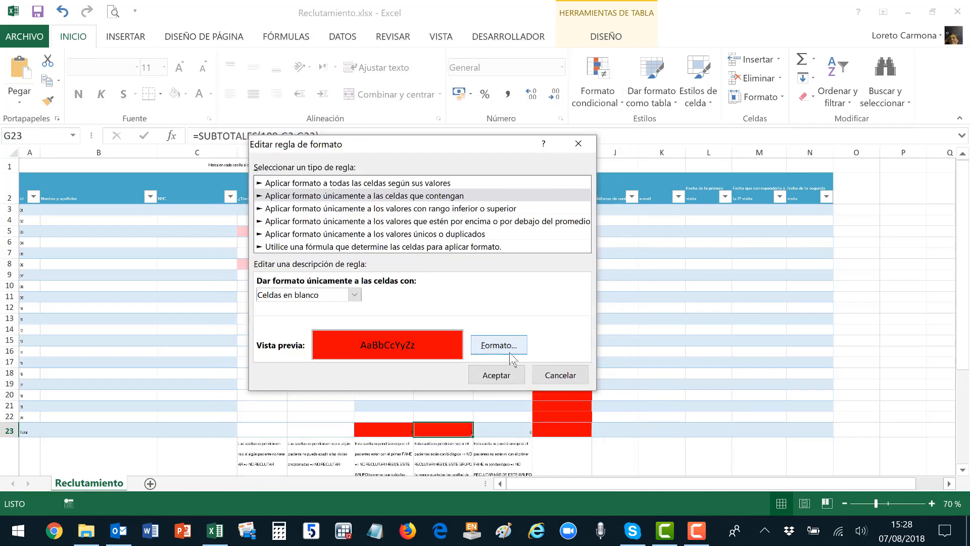
pyautogui.click(554, 376)
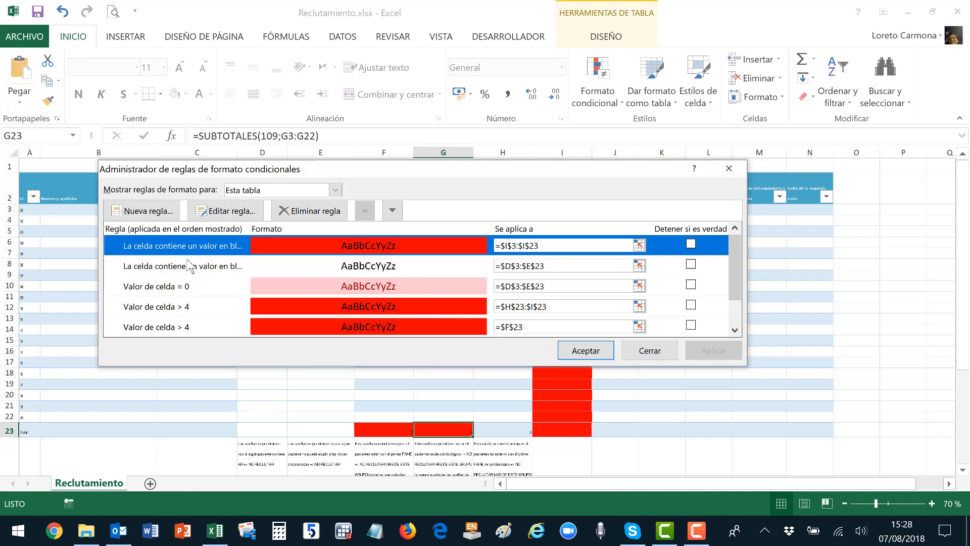
# Review the D3:E23 blank-cell rule's fill settings without changing it.
pyautogui.click(190, 271)
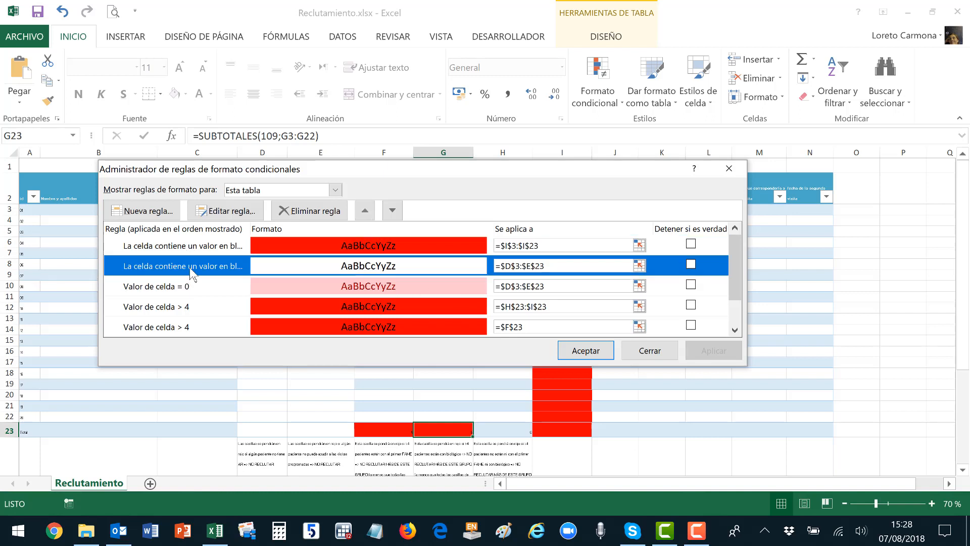
pyautogui.click(225, 211)
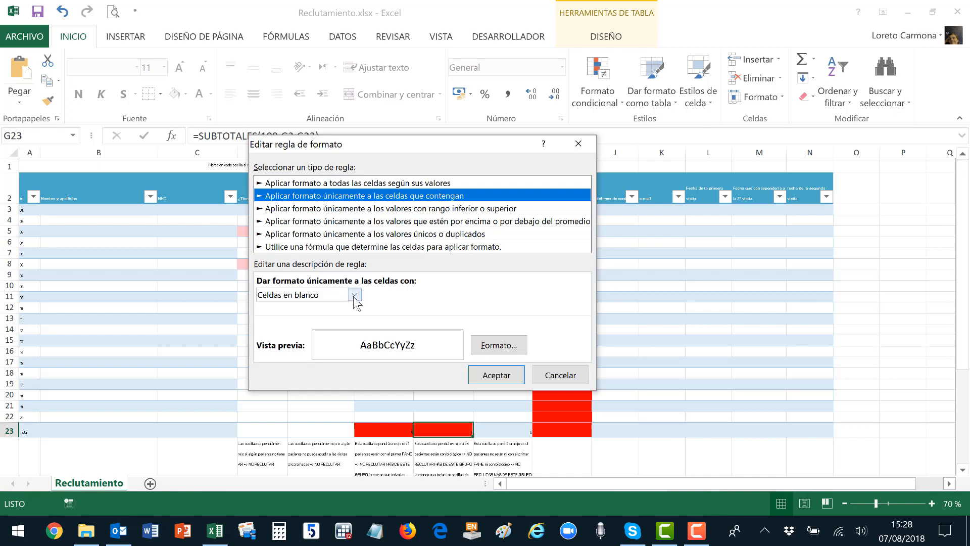
pyautogui.click(498, 345)
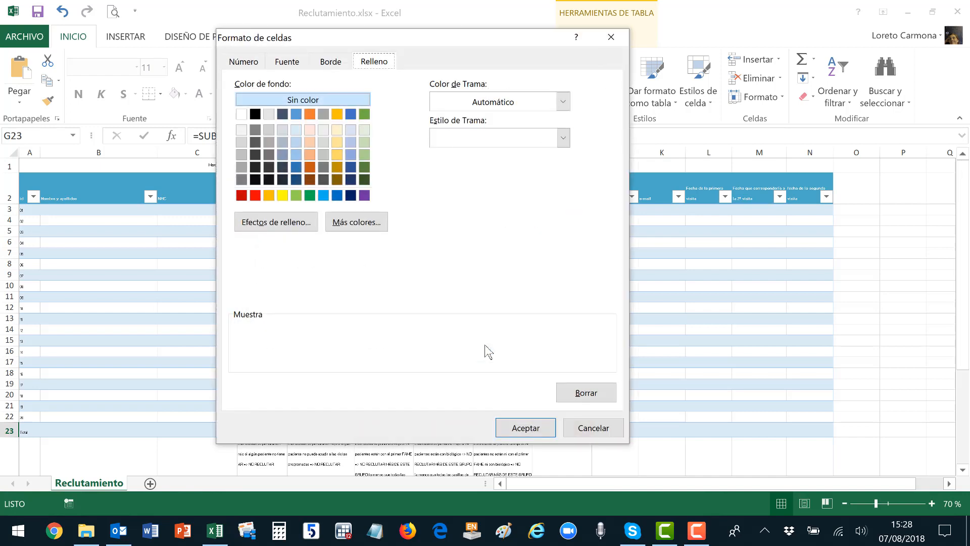
pyautogui.click(589, 428)
pyautogui.click(554, 374)
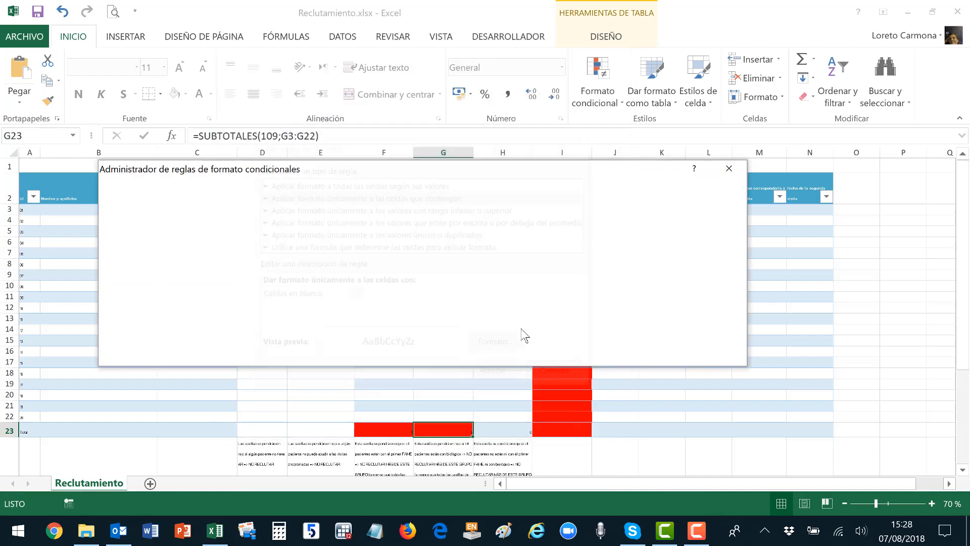
# Delete the $D$3:$E$23 blank-cell rule, then apply and confirm the remaining rules.
pyautogui.click(350, 309)
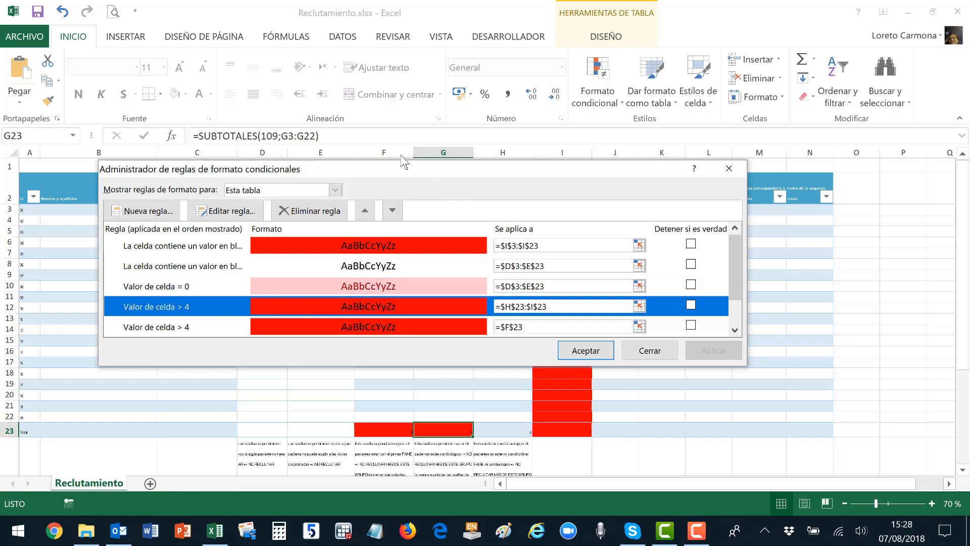
pyautogui.click(174, 330)
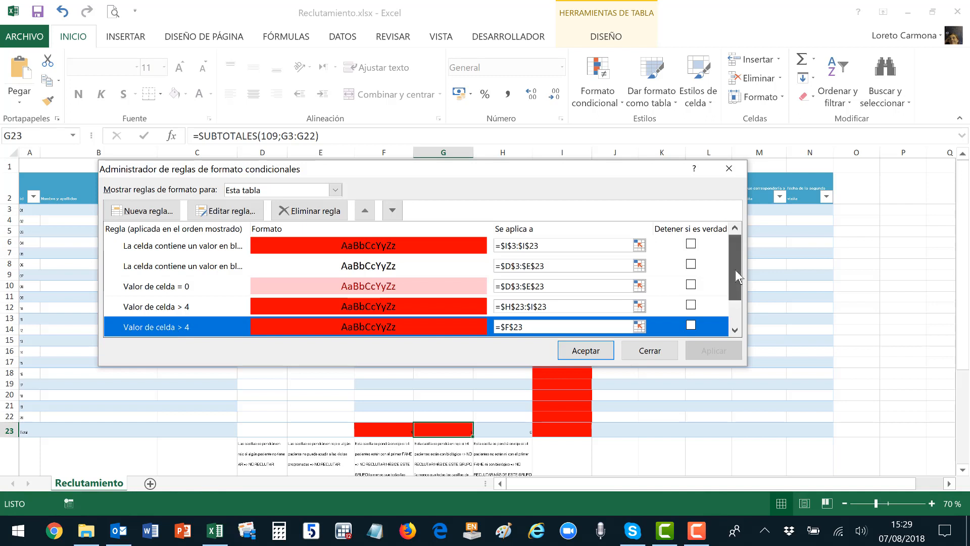
pyautogui.moveTo(735, 269); pyautogui.dragTo(738, 318)
pyautogui.scroll(1, 739, 248)
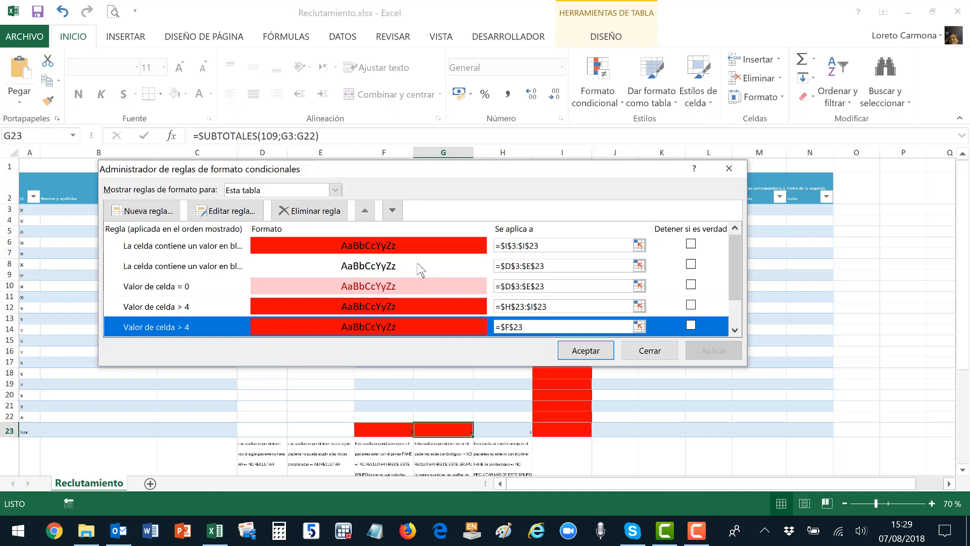
pyautogui.click(236, 268)
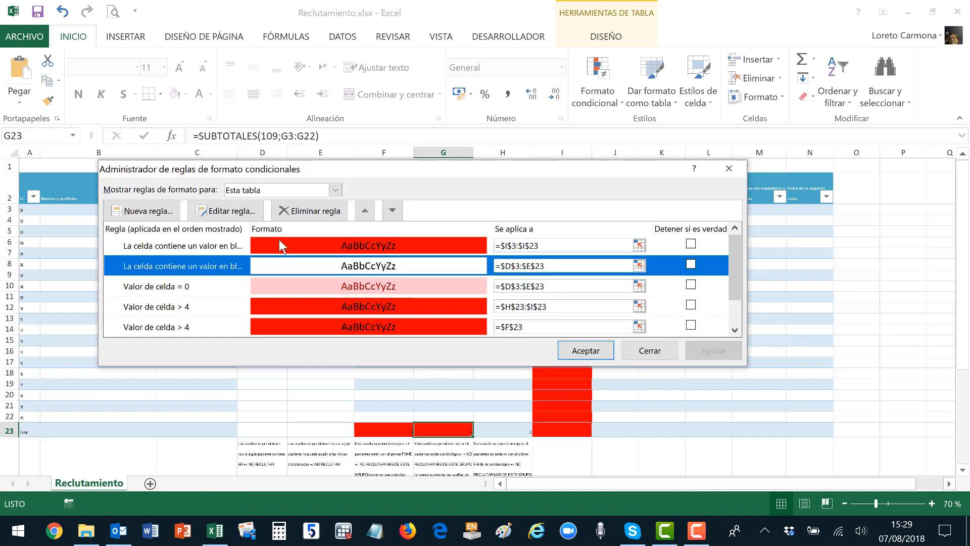
pyautogui.click(302, 212)
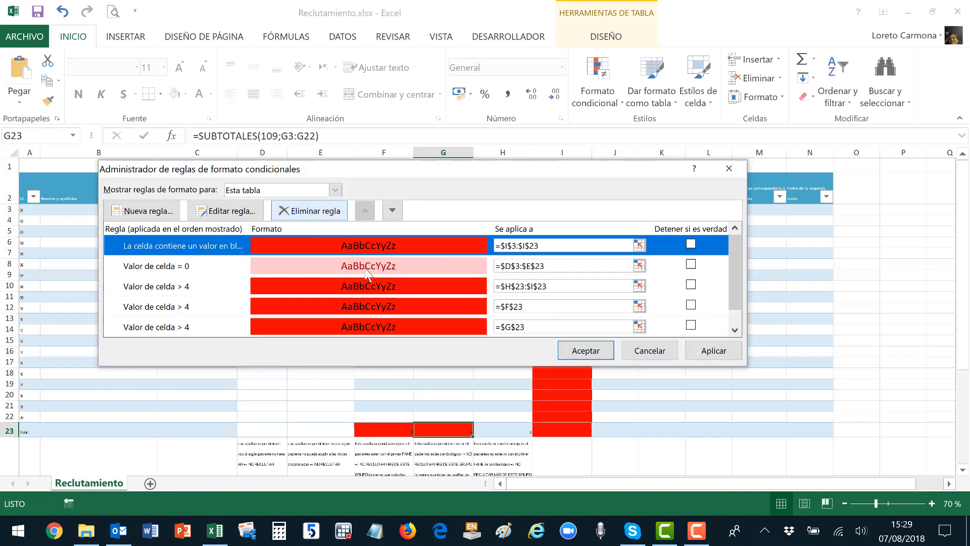
pyautogui.click(716, 356)
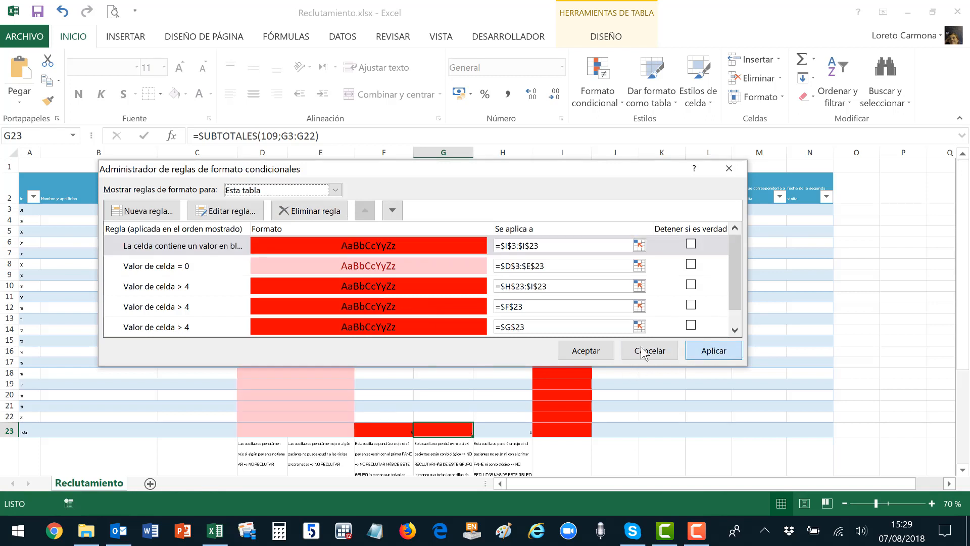
pyautogui.click(585, 351)
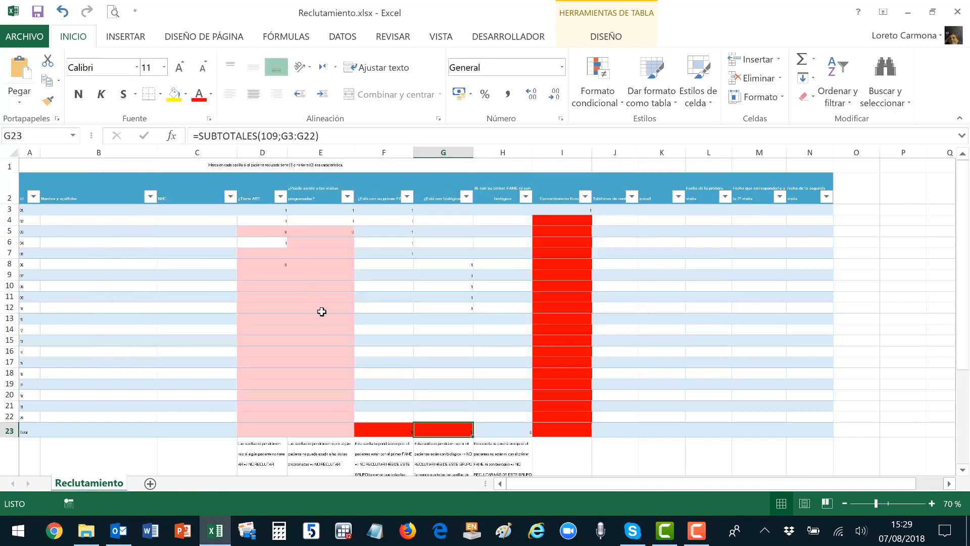
# Clear all values in D3:E23 so the empty cells show pink.
pyautogui.moveTo(272, 212); pyautogui.dragTo(326, 438)
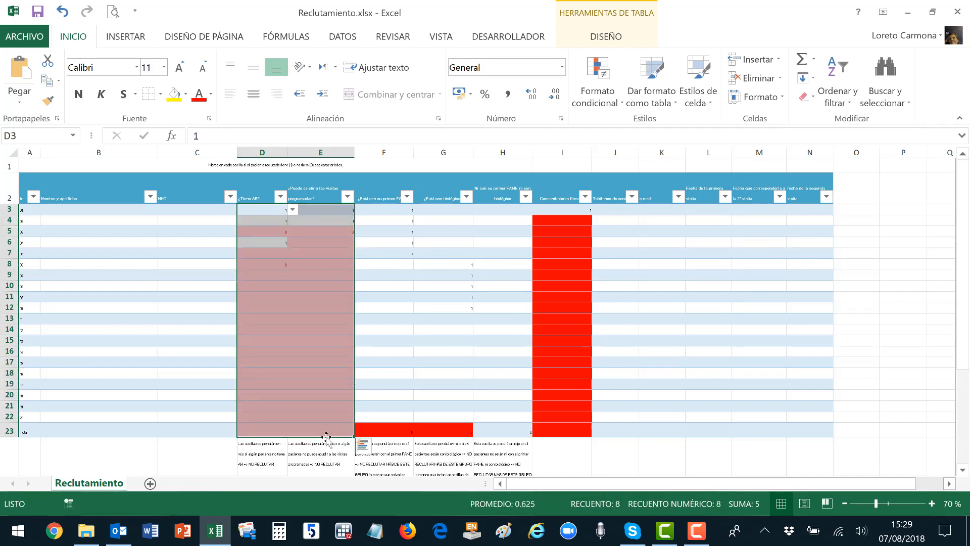
pyautogui.press('Delete')
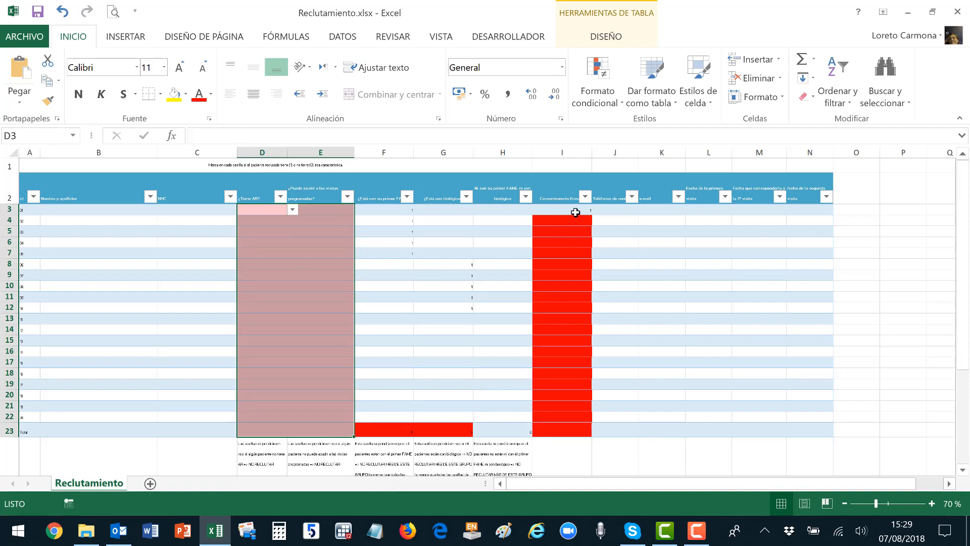
pyautogui.click(679, 255)
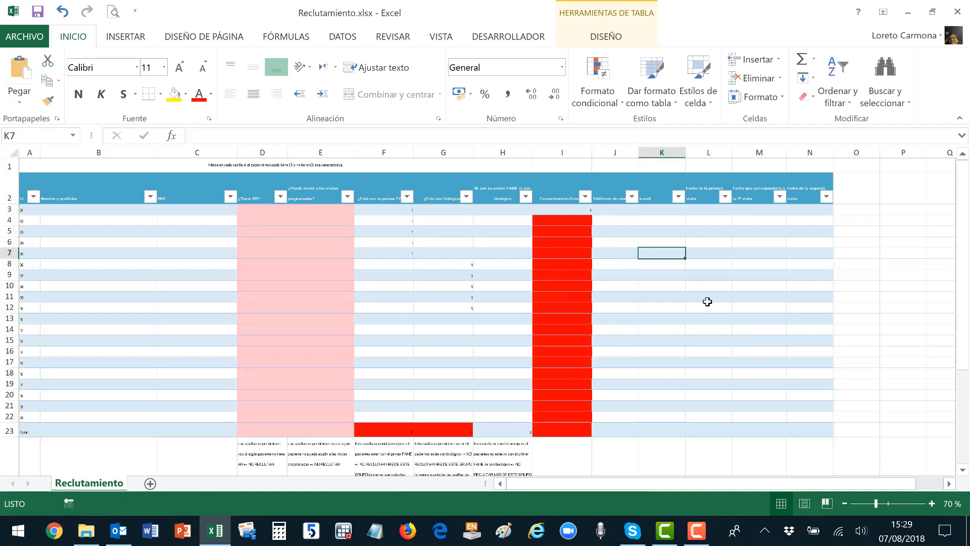
# Bring up the Top/Bottom rules options under Conditional Formatting.
pyautogui.click(604, 101)
pyautogui.moveTo(606, 130)
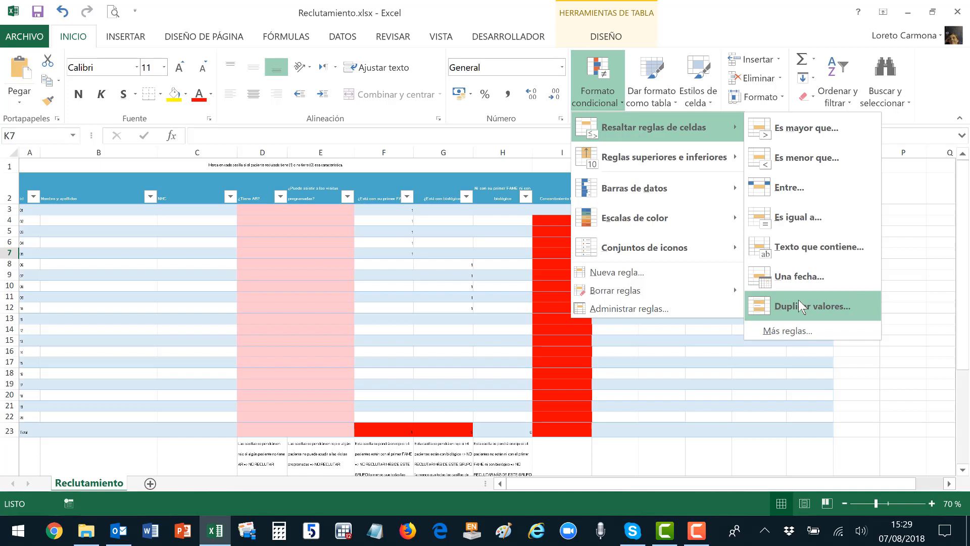
pyautogui.moveTo(684, 170)
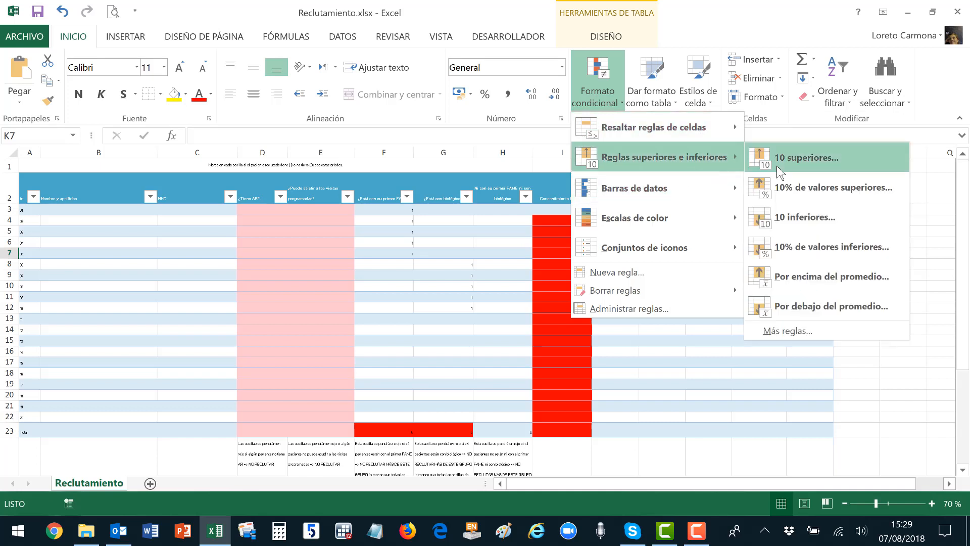
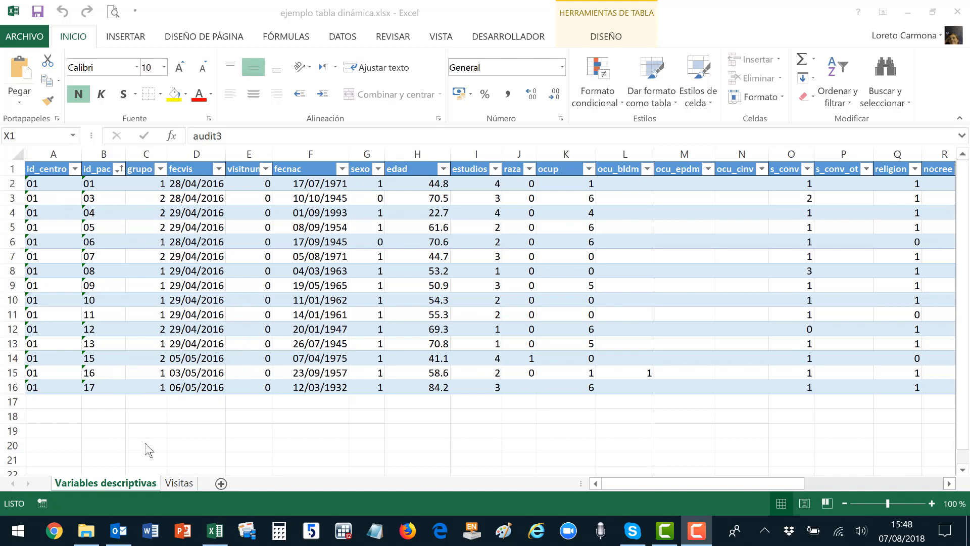
# Review the Visitas rows for patients 01 and 03, then add the blank sheet Hoja5.
pyautogui.click(635, 488)
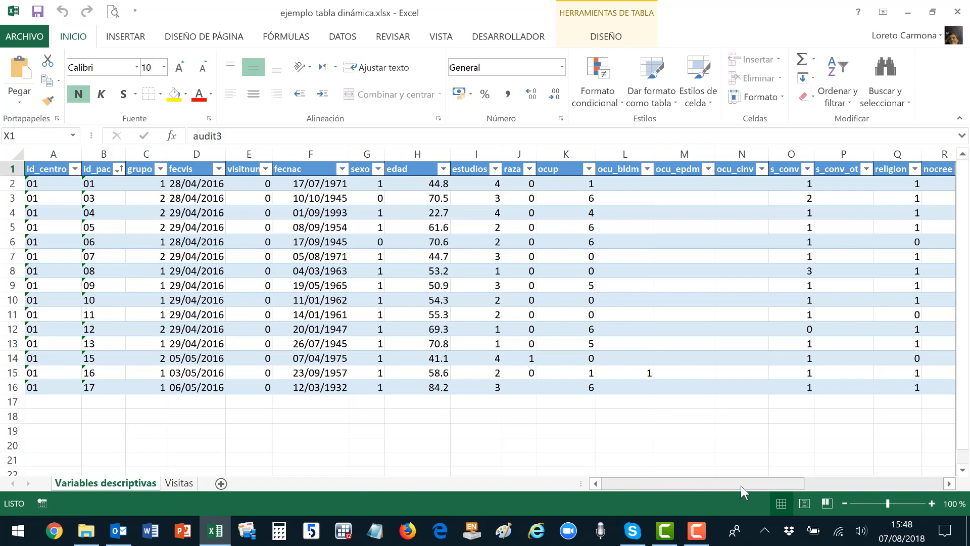
pyautogui.click(864, 484)
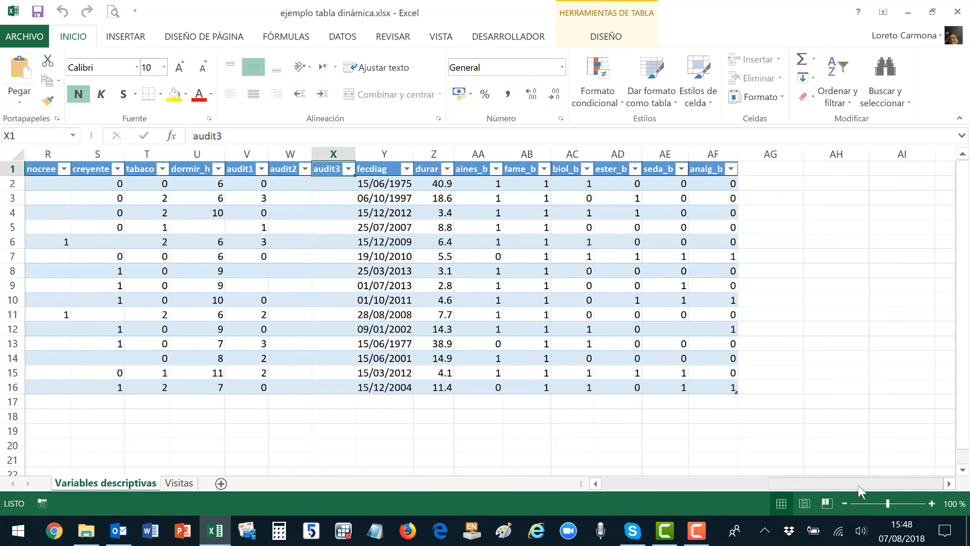
pyautogui.moveTo(861, 486); pyautogui.dragTo(621, 482)
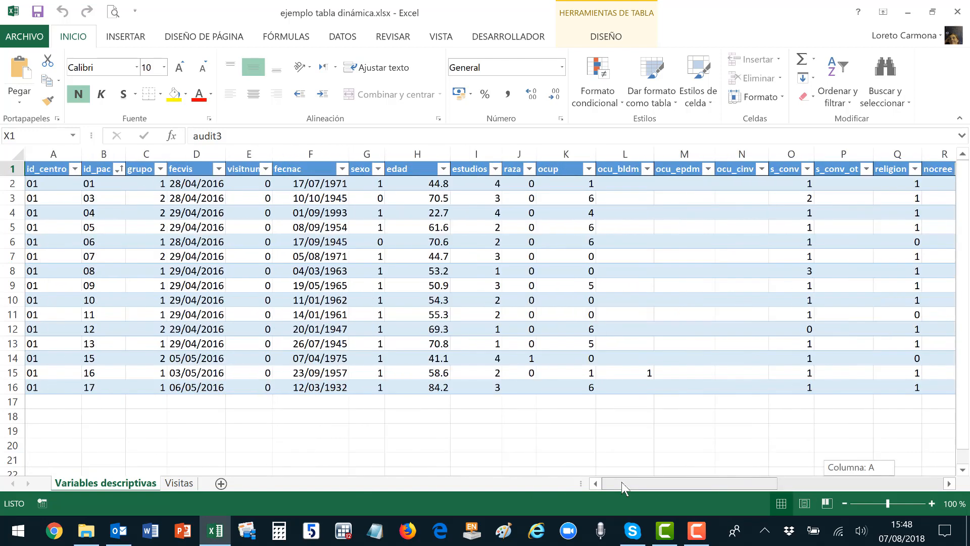
pyautogui.click(180, 484)
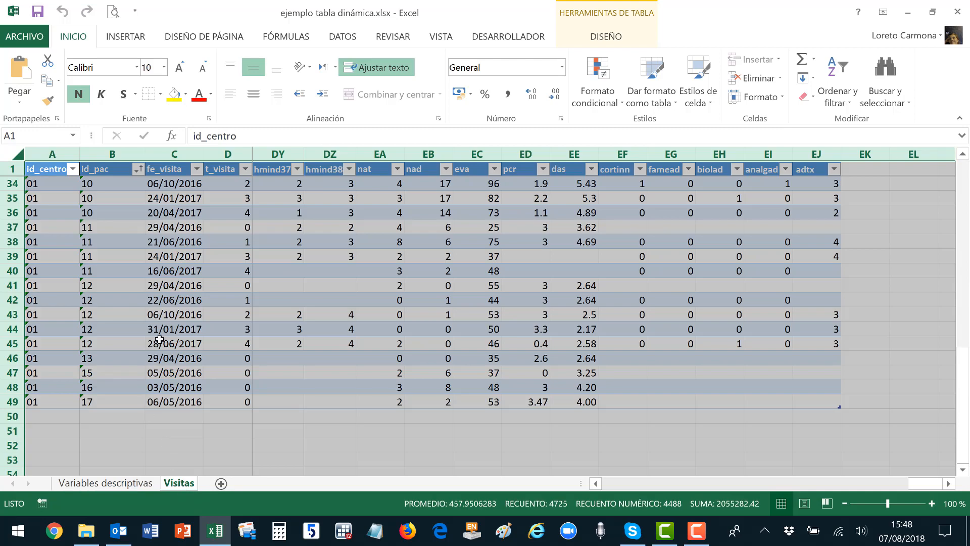
pyautogui.scroll(11, 160, 338)
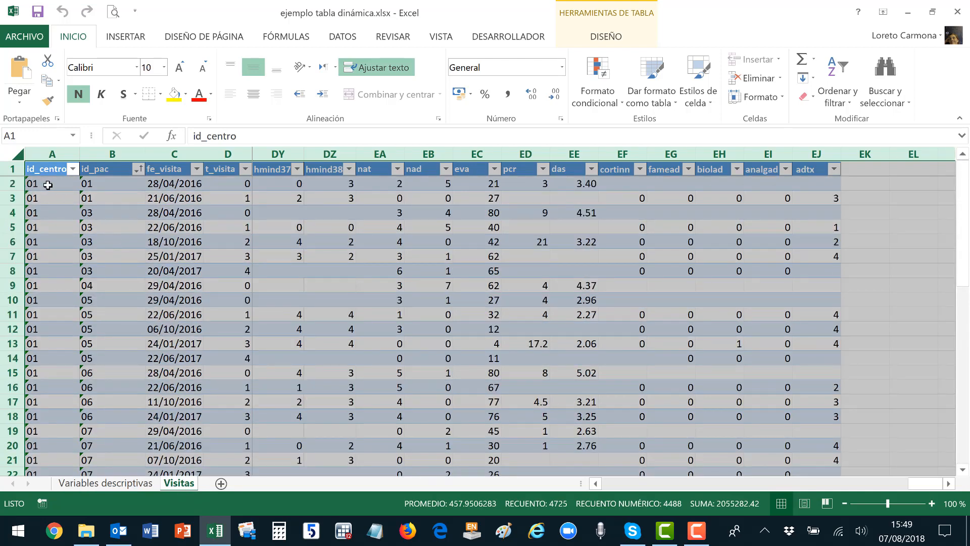
pyautogui.moveTo(47, 185); pyautogui.dragTo(140, 202)
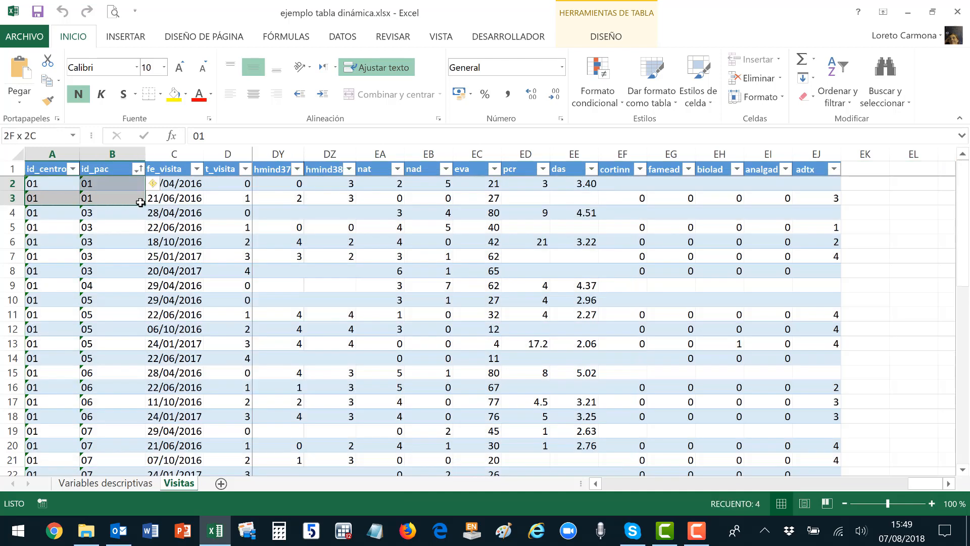
pyautogui.moveTo(49, 214); pyautogui.dragTo(105, 272)
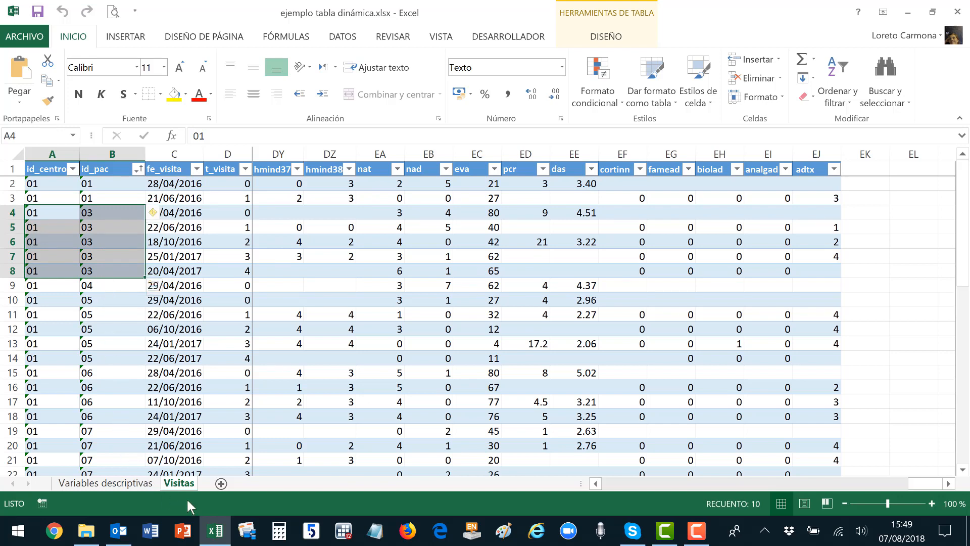
pyautogui.click(220, 483)
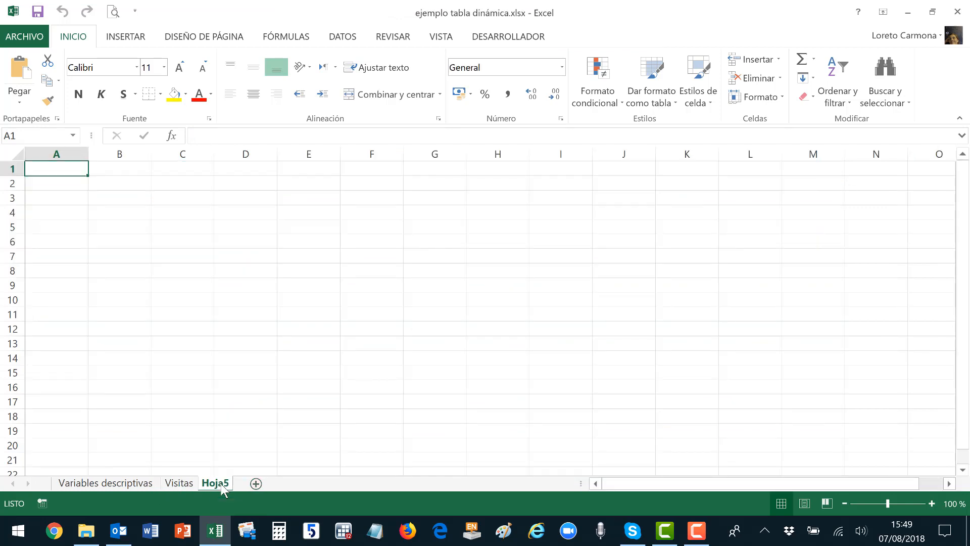
# Request recommended PivotTables using the Visitas columns id_centro through t_visita as source.
pyautogui.click(127, 37)
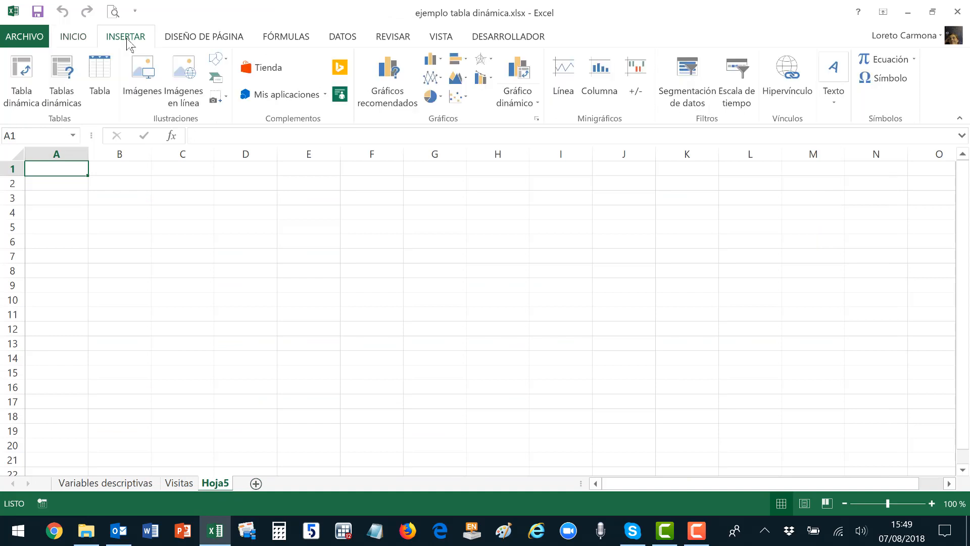
pyautogui.click(68, 101)
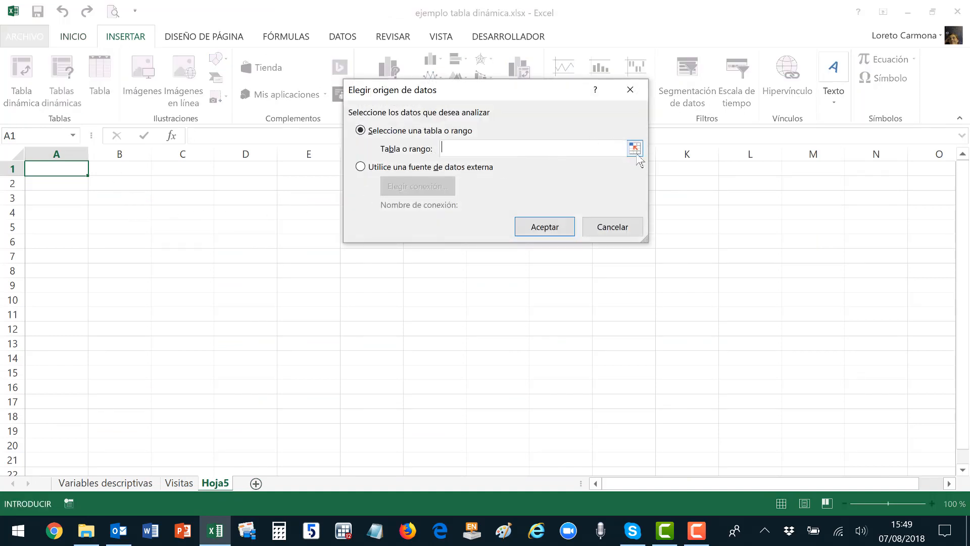
pyautogui.click(635, 148)
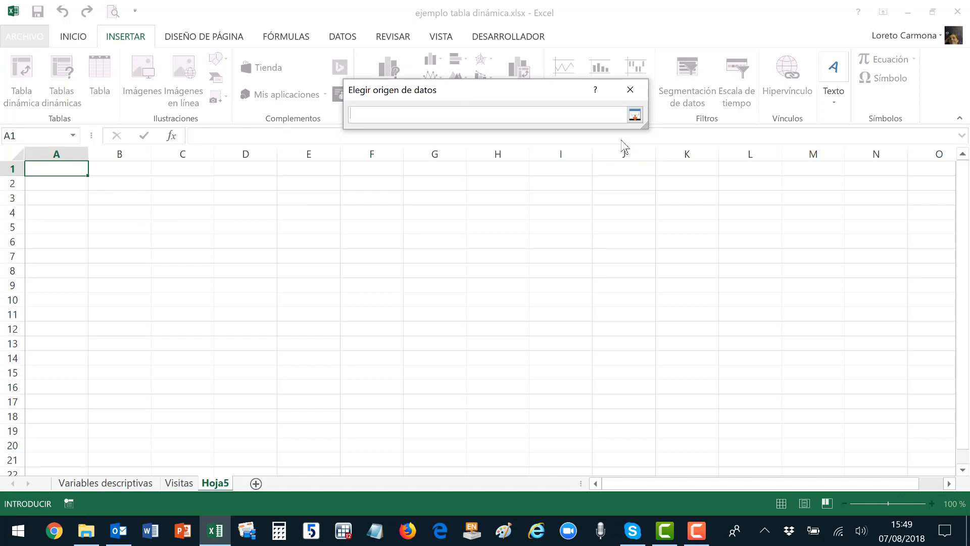
pyautogui.click(181, 483)
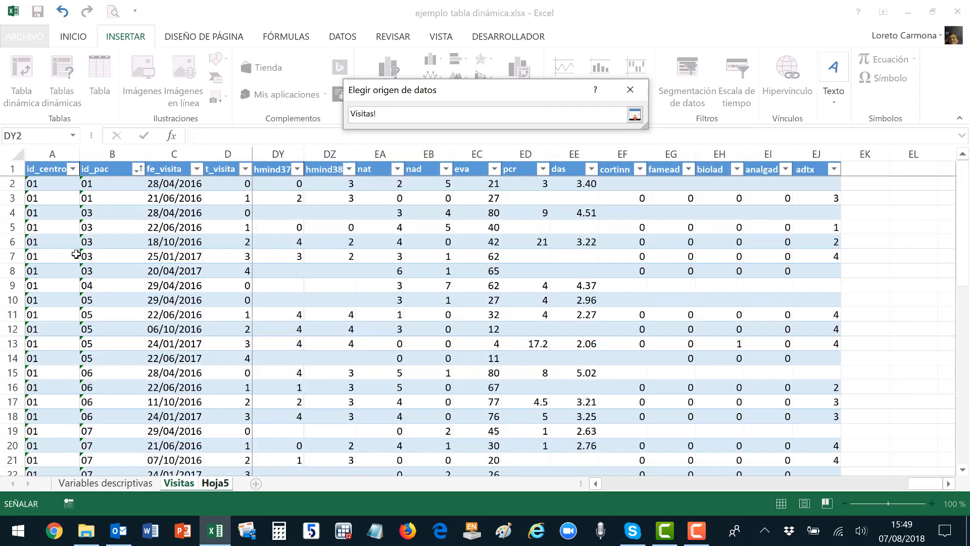
pyautogui.moveTo(42, 167); pyautogui.dragTo(234, 448)
pyautogui.click(635, 115)
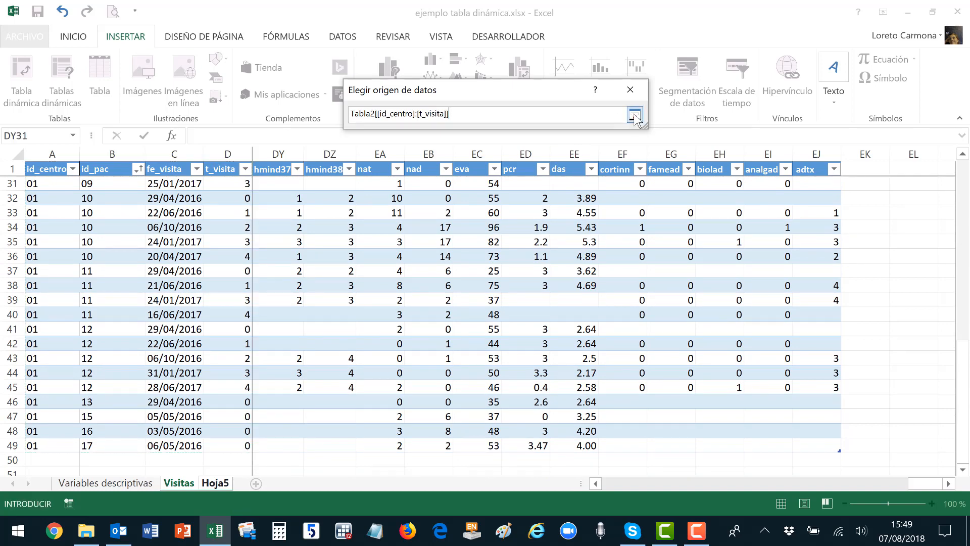
pyautogui.click(545, 227)
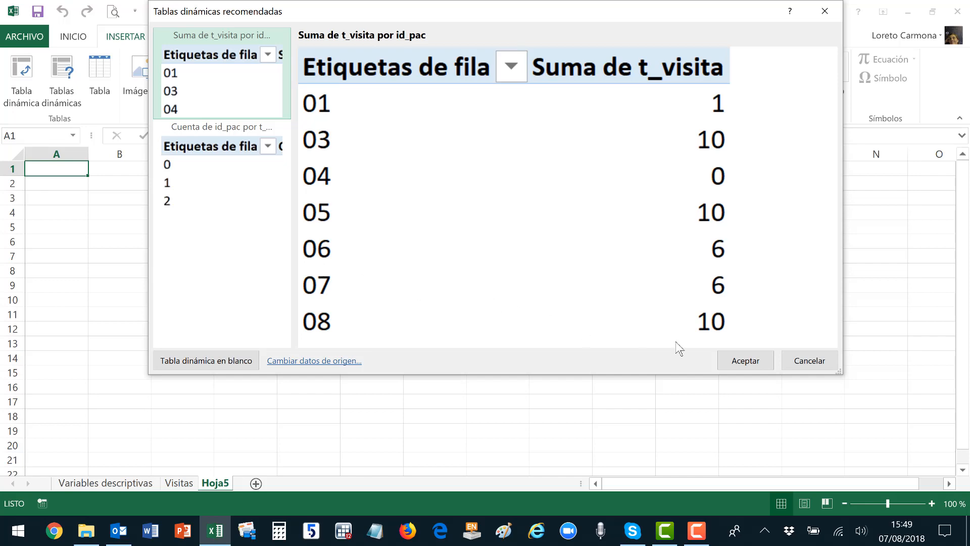
# Accept the suggested pivot and rework it to t_visita rows with a count of id_pac.
pyautogui.click(745, 362)
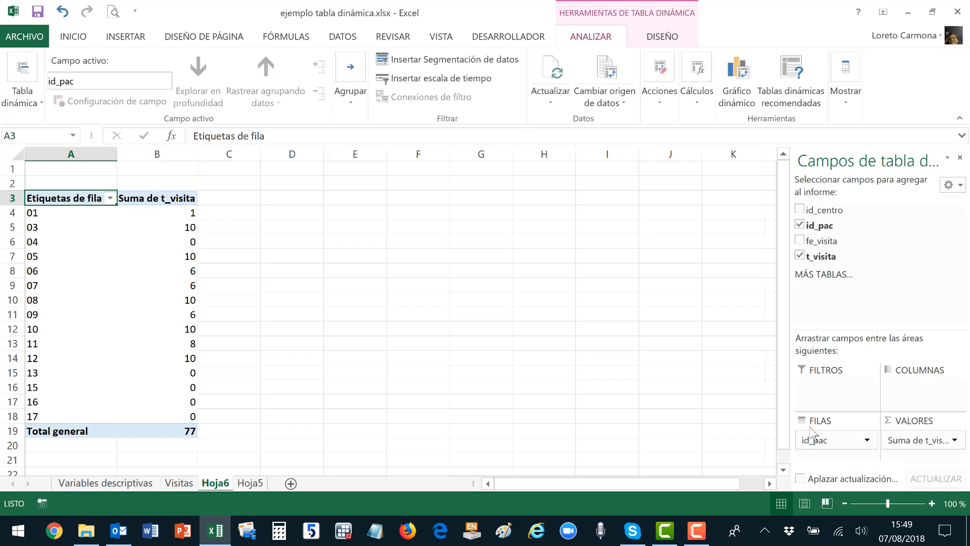
pyautogui.click(867, 441)
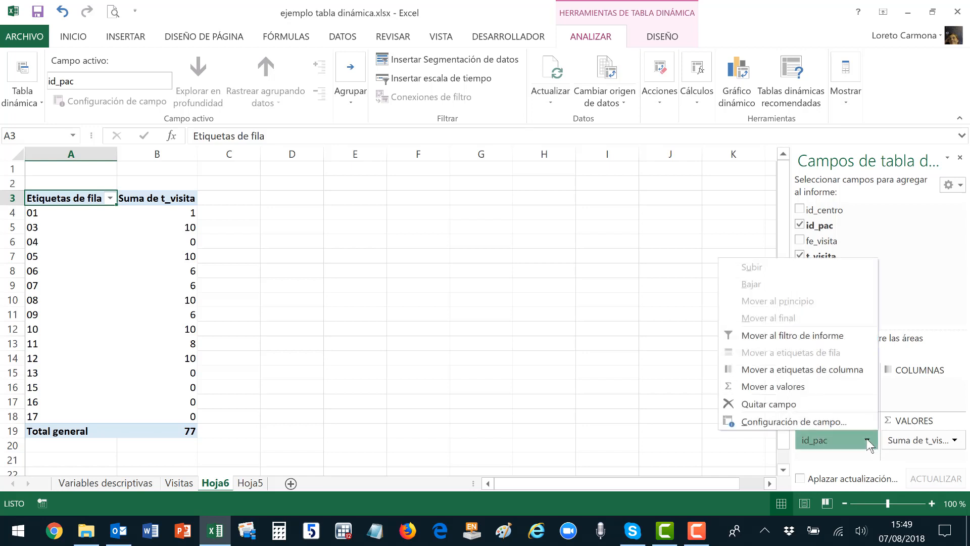
pyautogui.click(784, 410)
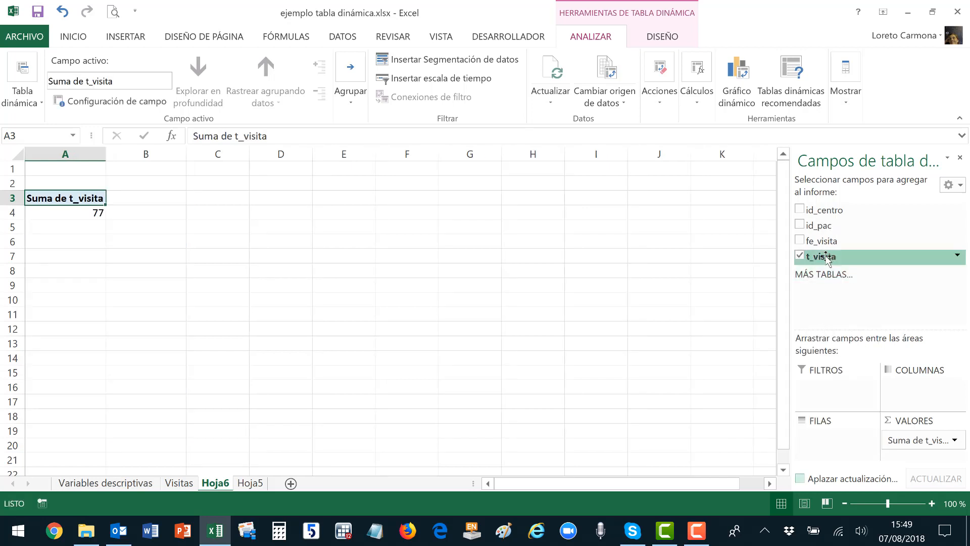
pyautogui.moveTo(825, 258); pyautogui.dragTo(822, 436)
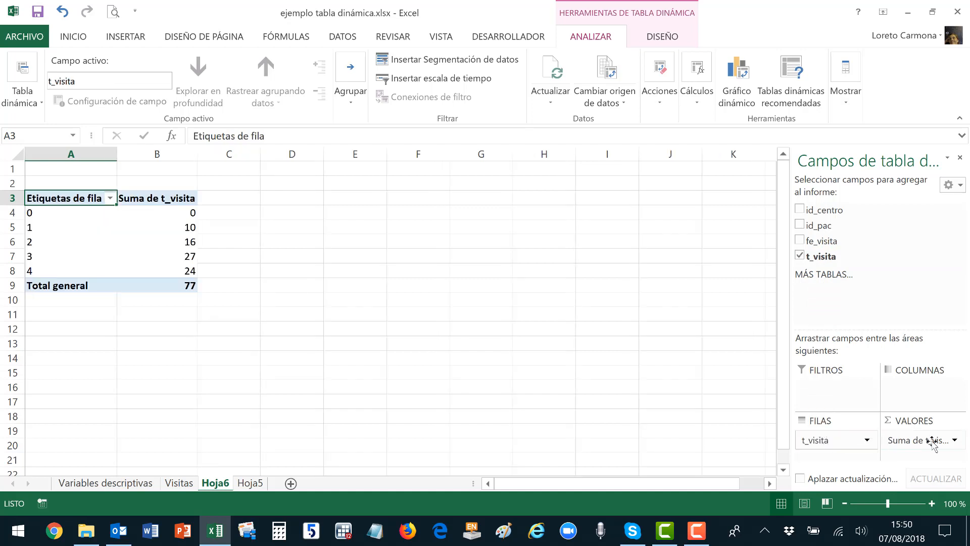
pyautogui.click(955, 440)
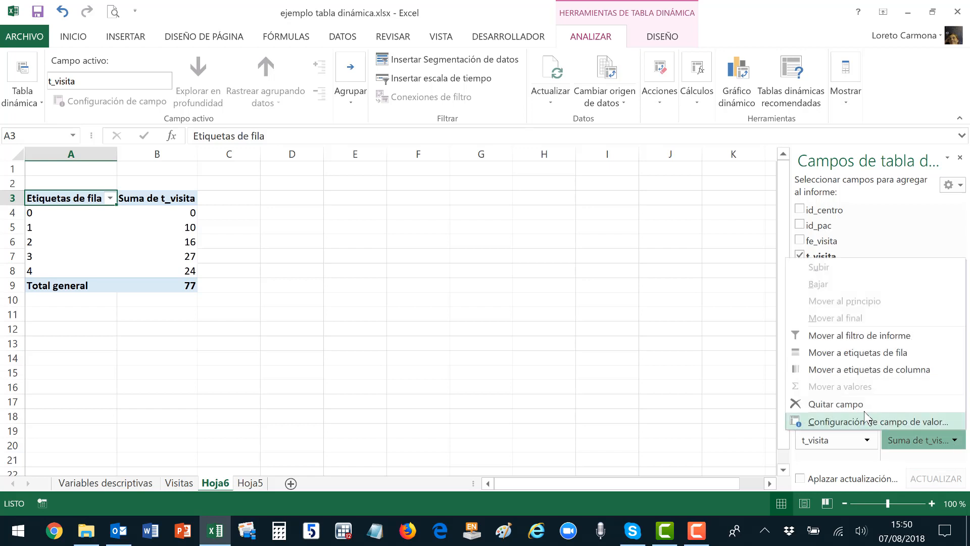
pyautogui.click(813, 407)
pyautogui.click(809, 225)
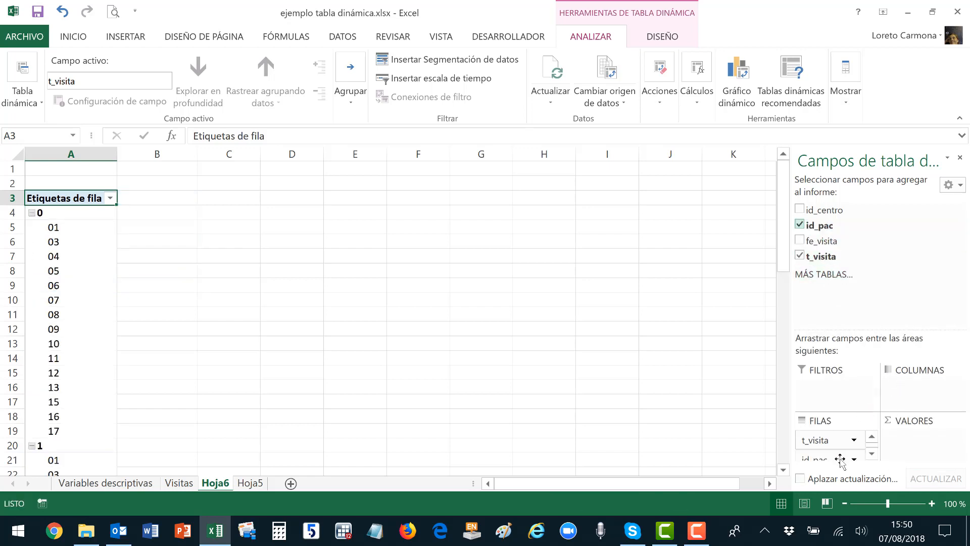
pyautogui.moveTo(840, 460); pyautogui.dragTo(908, 443)
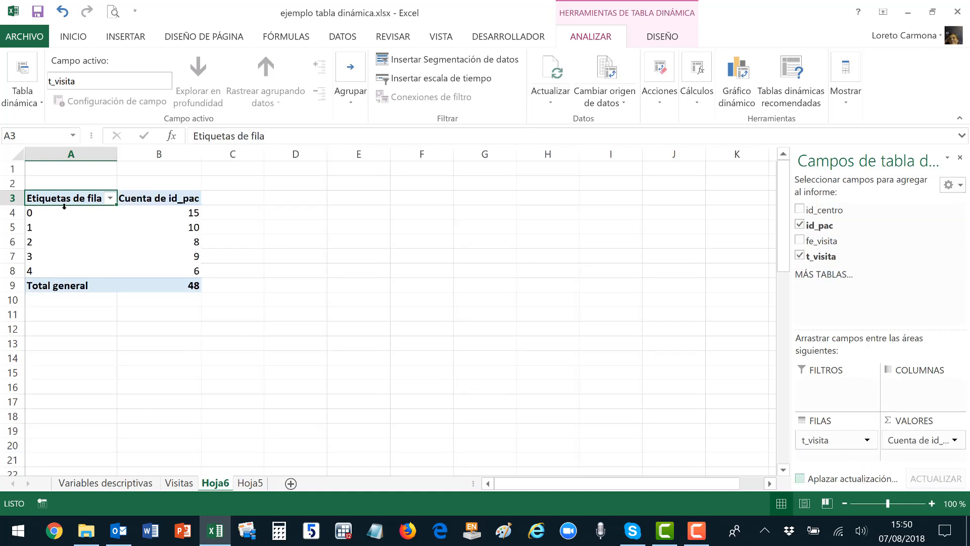
# Check the patient counts shown for visit types 0, 1, 2 and 4.
pyautogui.click(152, 211)
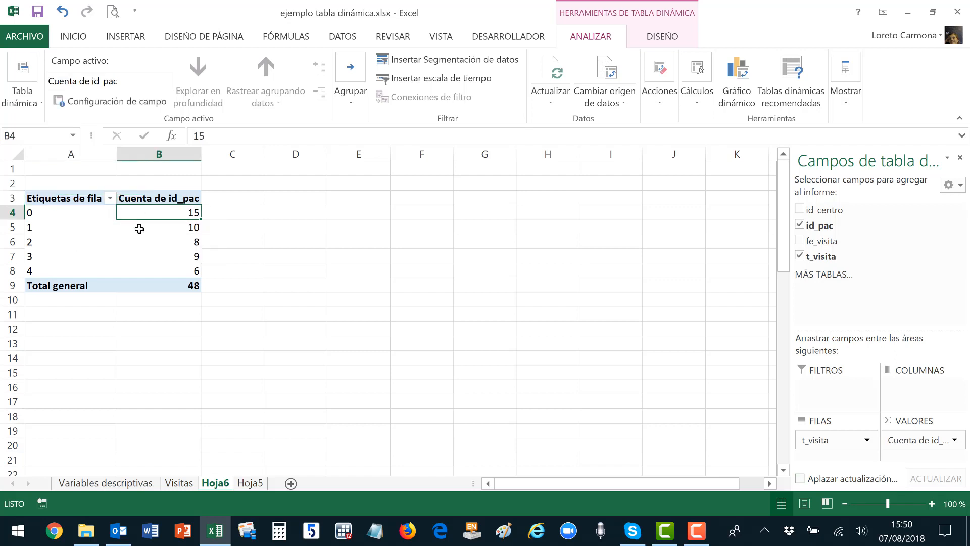
pyautogui.click(151, 230)
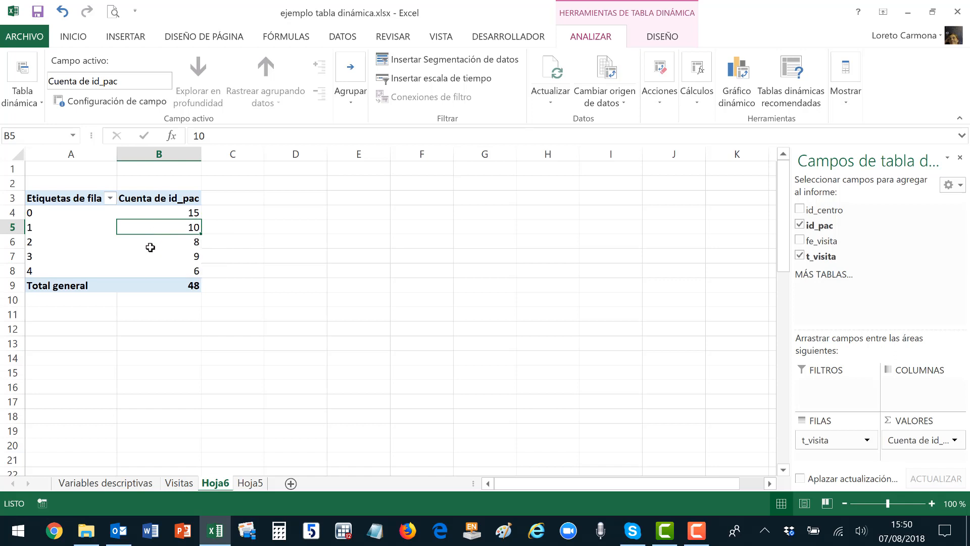
pyautogui.click(151, 246)
pyautogui.click(151, 273)
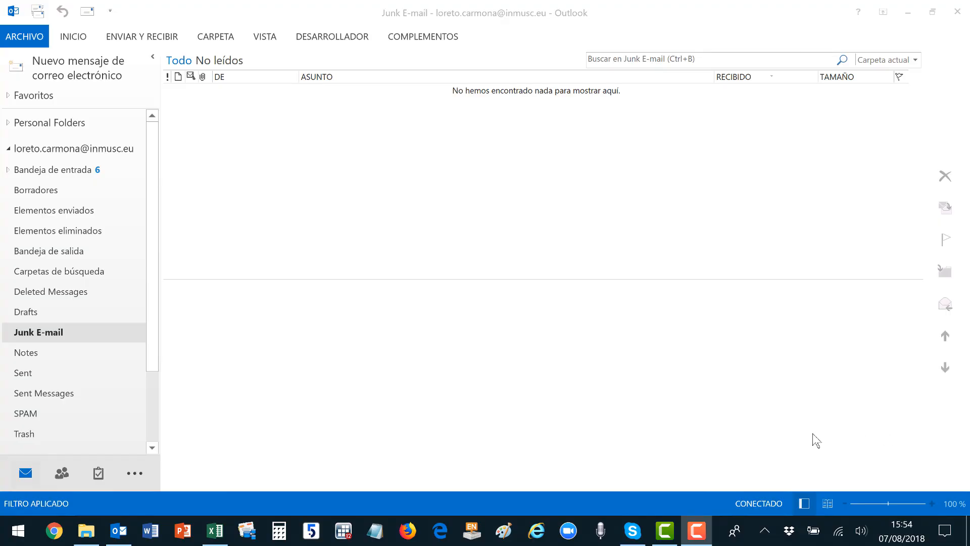
# Add the to-do task 'Acabar las grabaciones del curso' and search the tasks for 'graba'.
pyautogui.click(98, 474)
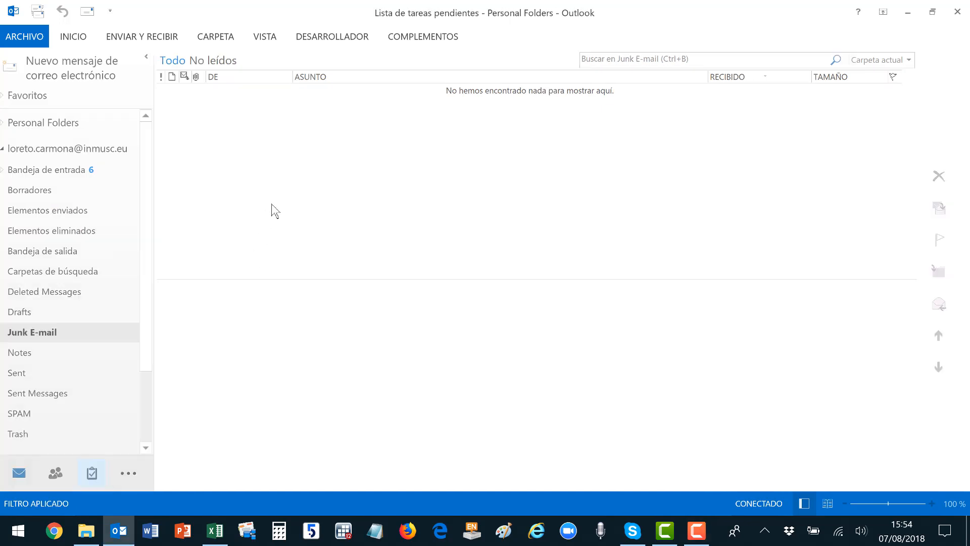
pyautogui.click(251, 91)
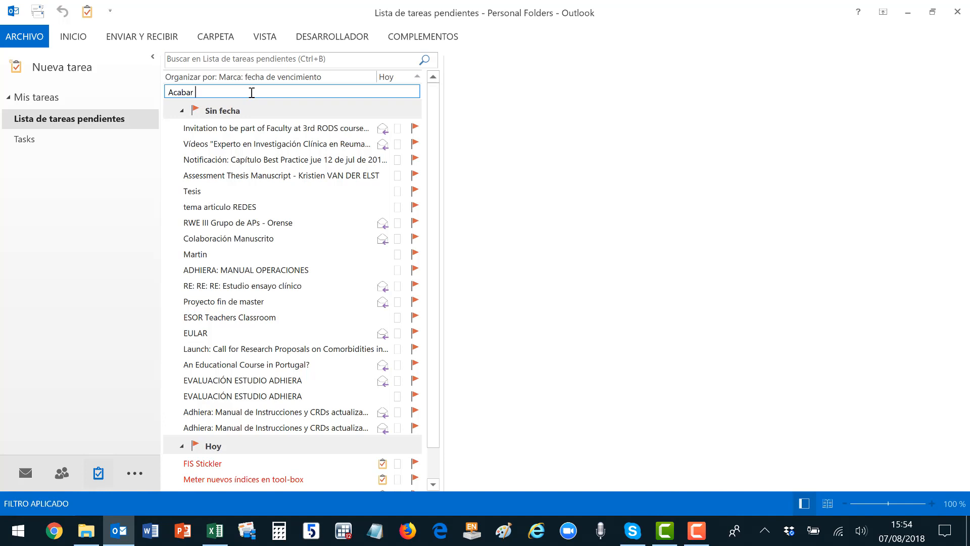
pyautogui.write('ciones del curso')
pyautogui.press('Return')
pyautogui.click(230, 57)
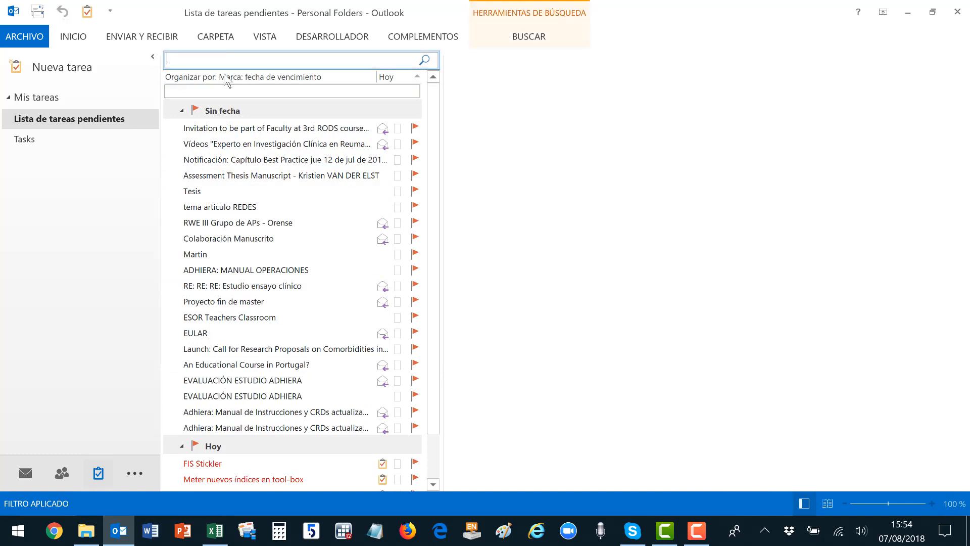
pyautogui.write('graba')
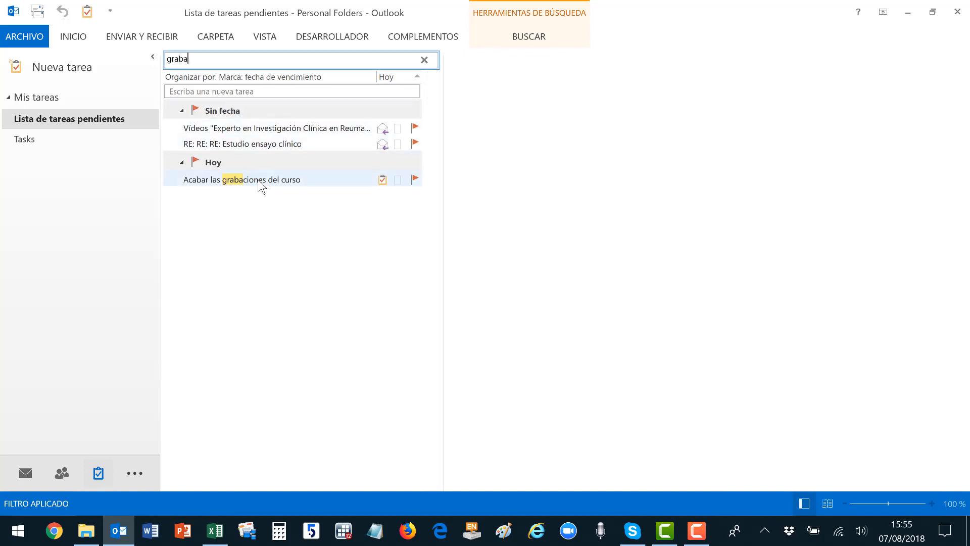
# Set the recordings task to En curso, due 8 August, Alta priority, 75% complete.
pyautogui.doubleClick(260, 181)
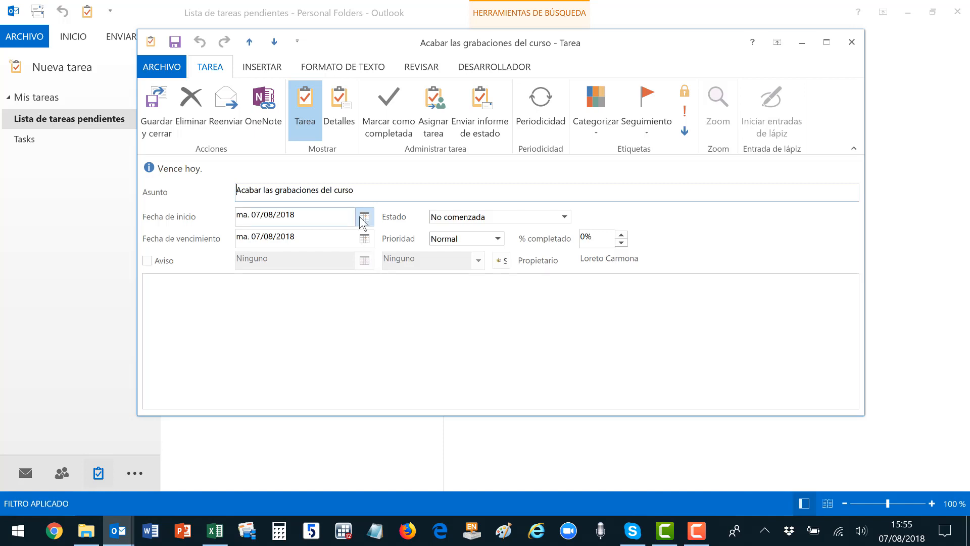
pyautogui.click(486, 218)
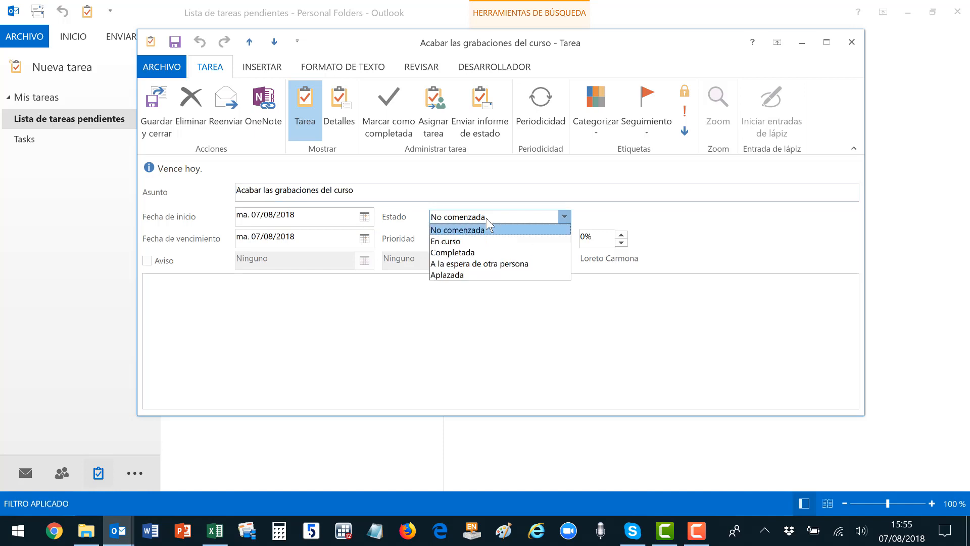
pyautogui.click(468, 241)
pyautogui.click(365, 239)
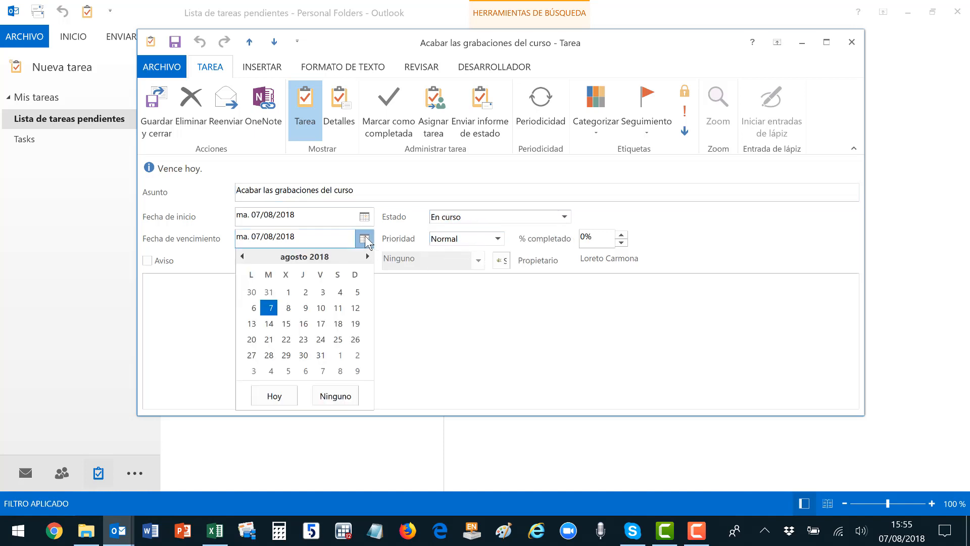
pyautogui.click(288, 308)
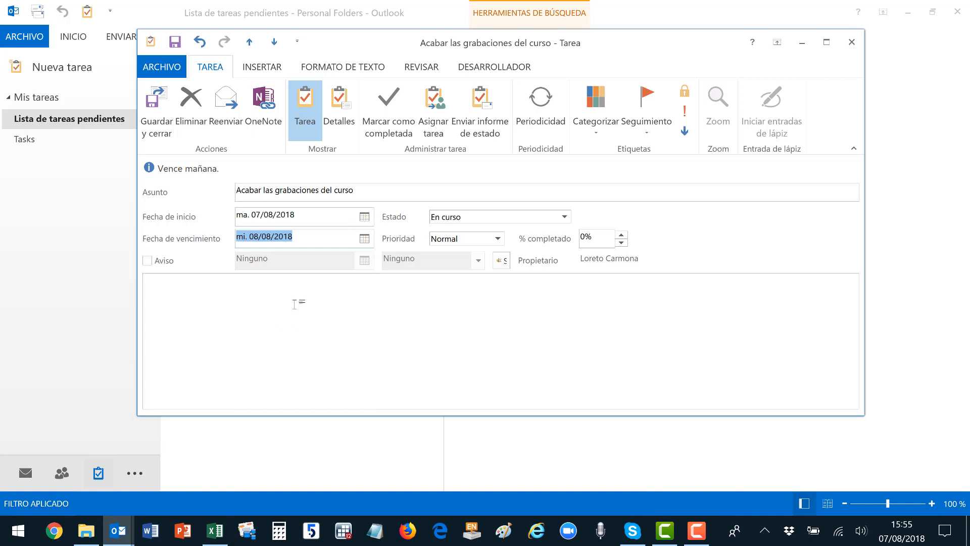
pyautogui.click(498, 239)
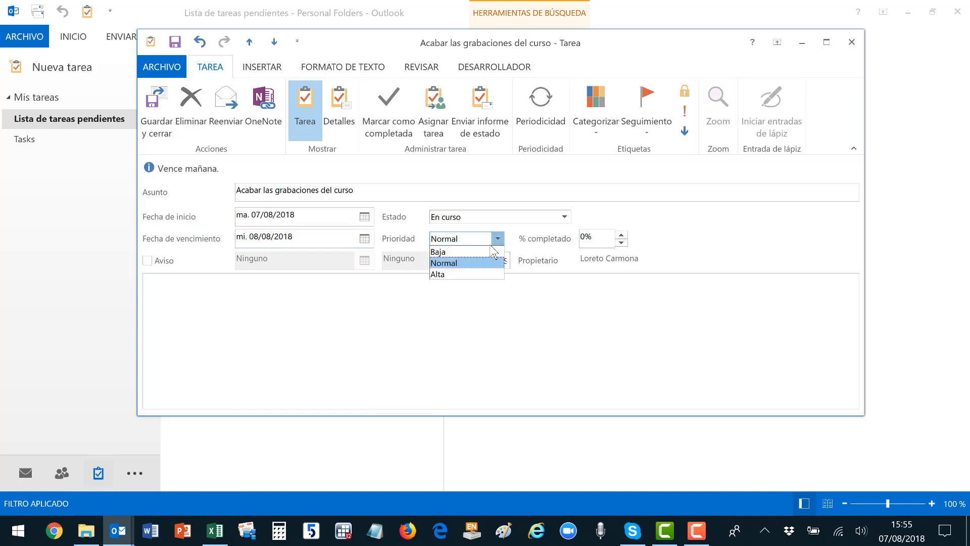
pyautogui.click(482, 276)
pyautogui.click(622, 235)
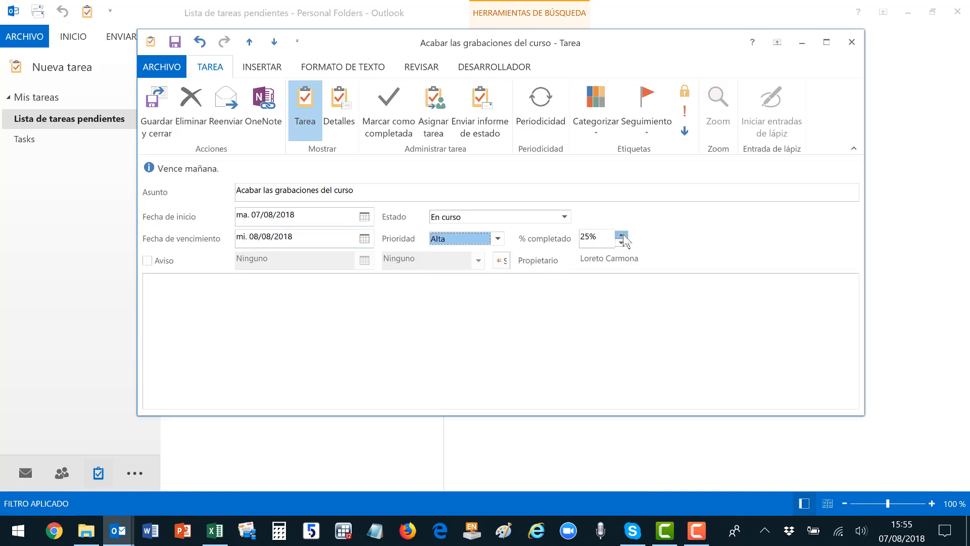
pyautogui.click(622, 235)
pyautogui.click(622, 234)
pyautogui.click(621, 235)
pyautogui.click(621, 243)
# Add a reminder for 8 August at 9:00 and save the task.
pyautogui.click(146, 260)
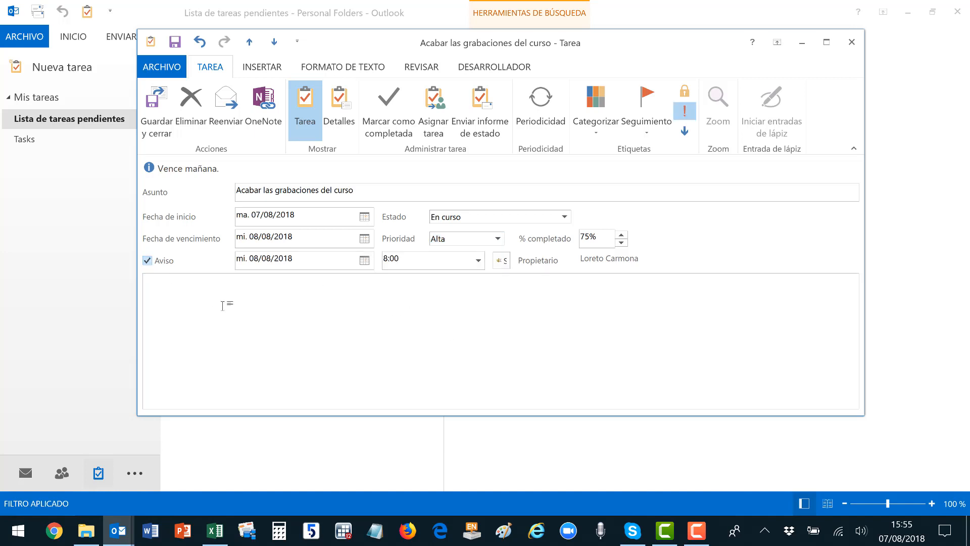
pyautogui.click(365, 260)
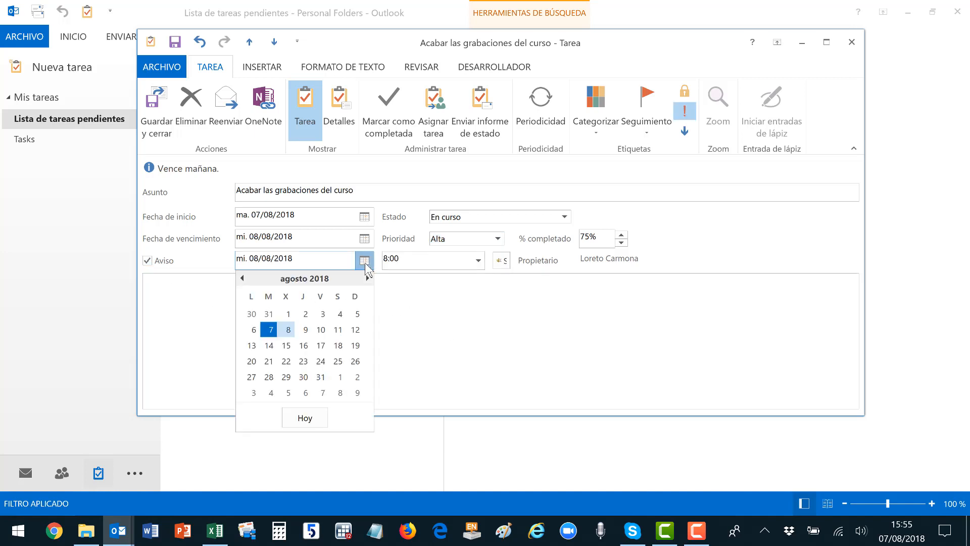
pyautogui.click(287, 329)
pyautogui.click(478, 260)
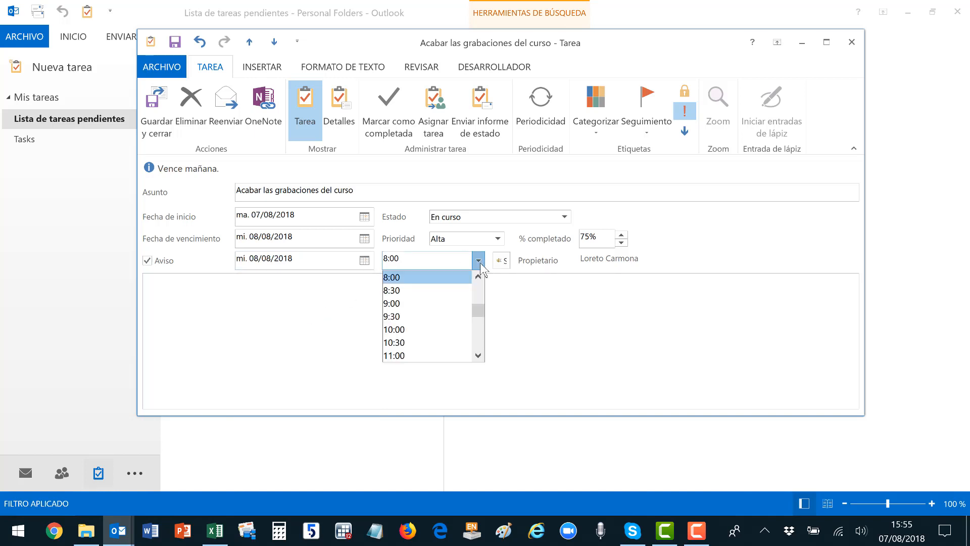
pyautogui.click(443, 305)
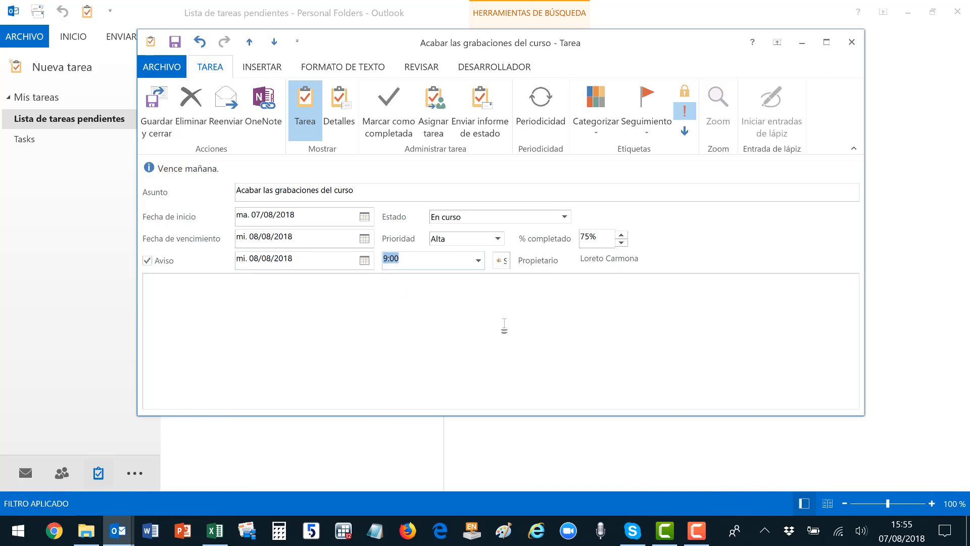
pyautogui.click(155, 113)
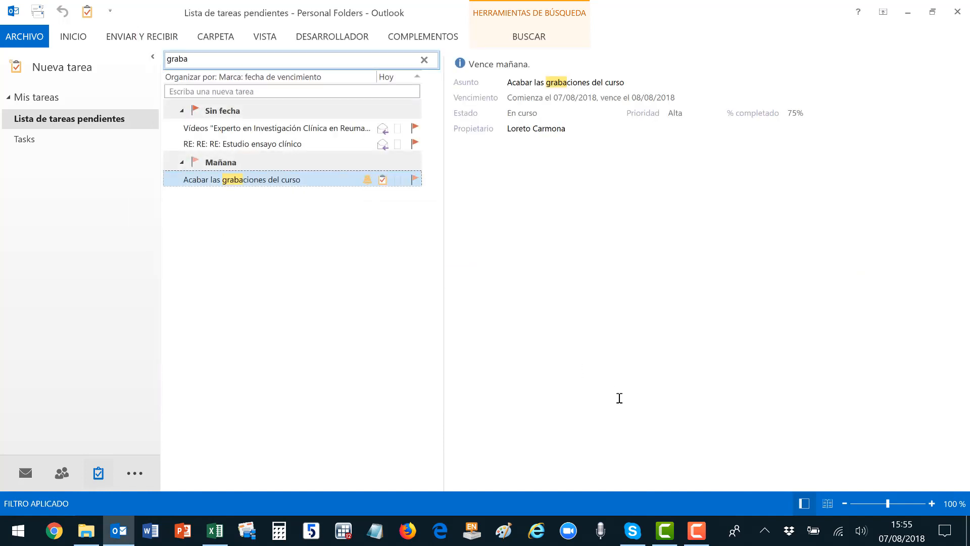
# Move the 'missing EULAR slide sets' inbox email into the Tasks folder.
pyautogui.click(24, 475)
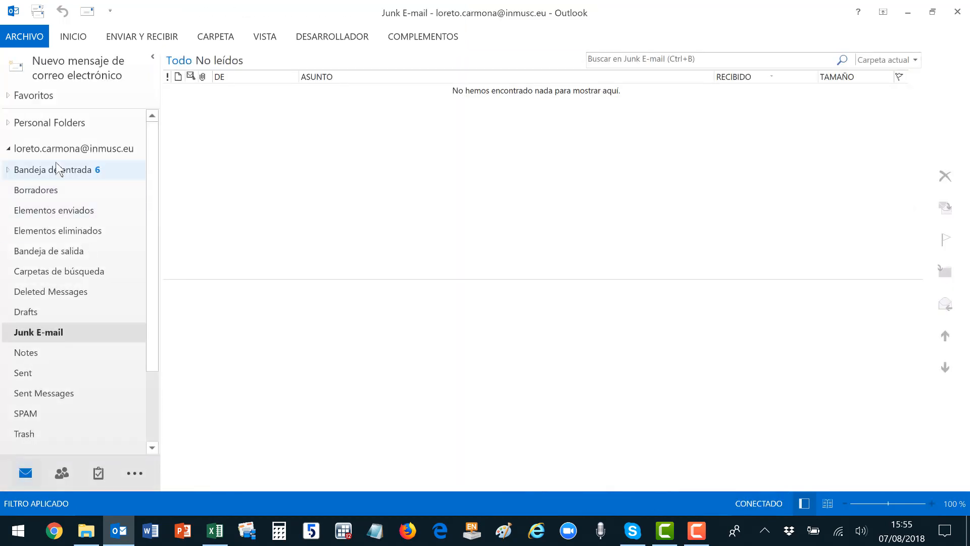
pyautogui.click(58, 171)
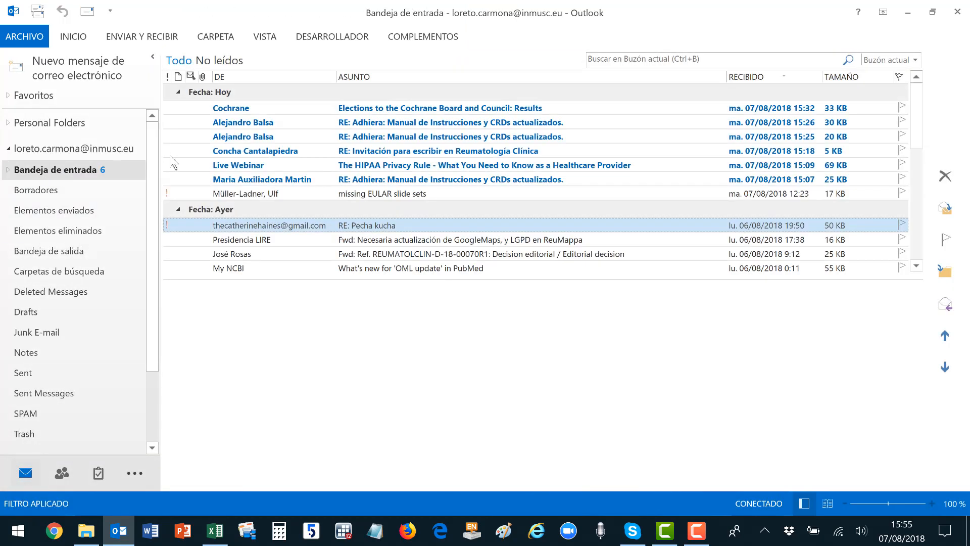
pyautogui.click(382, 195)
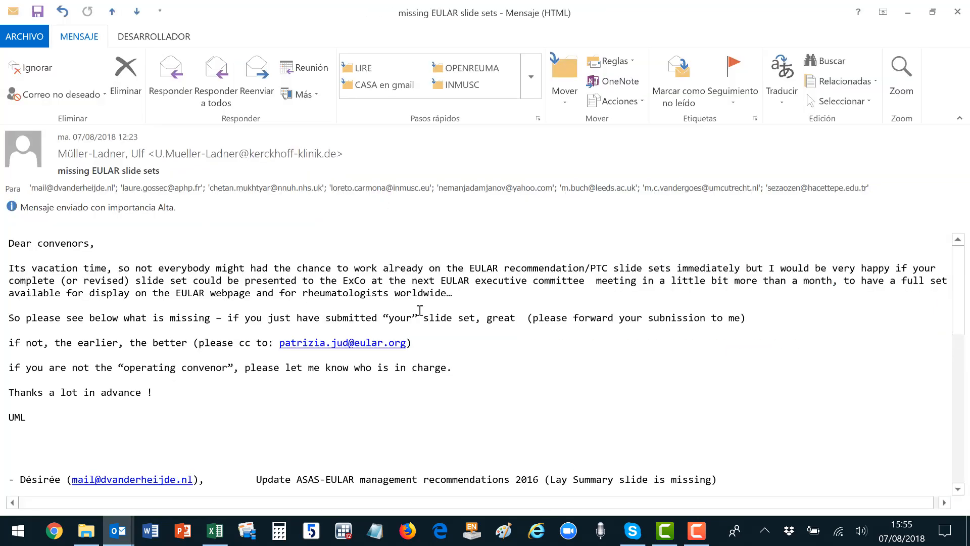
pyautogui.scroll(-4, 482, 339)
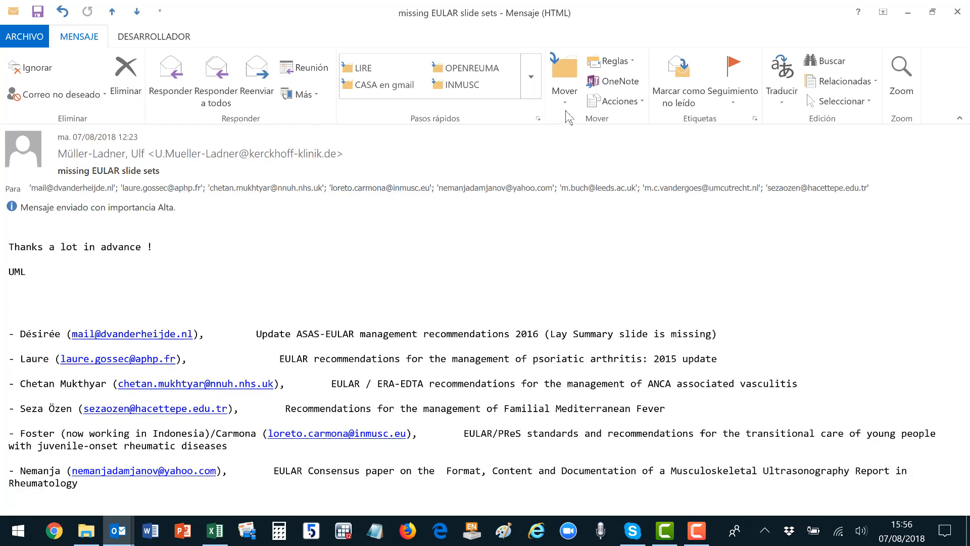
pyautogui.click(569, 95)
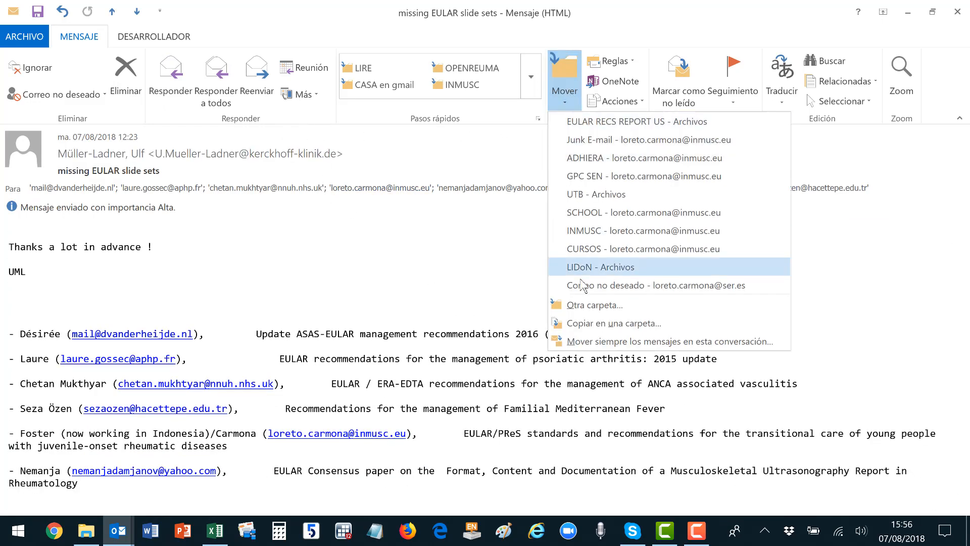
pyautogui.click(588, 308)
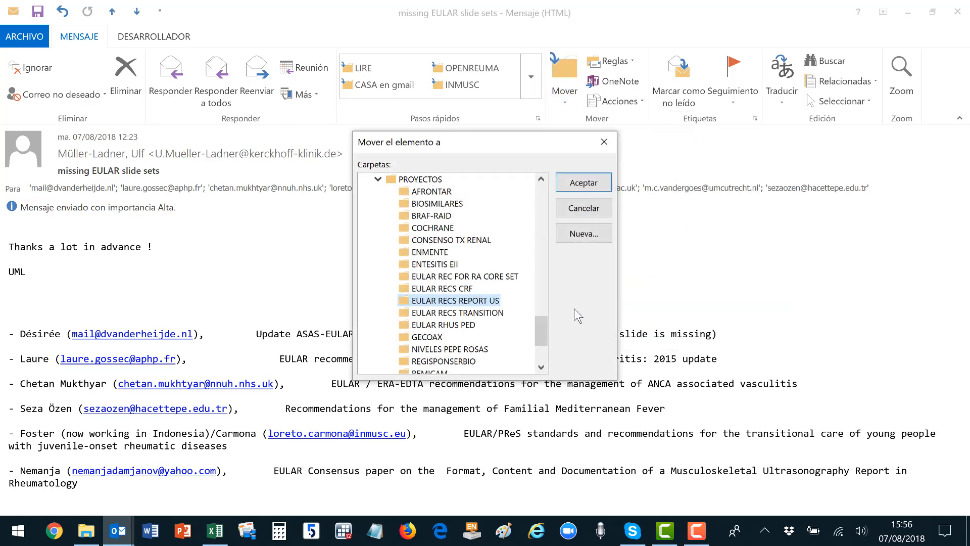
pyautogui.moveTo(546, 340); pyautogui.dragTo(543, 202)
pyautogui.click(415, 326)
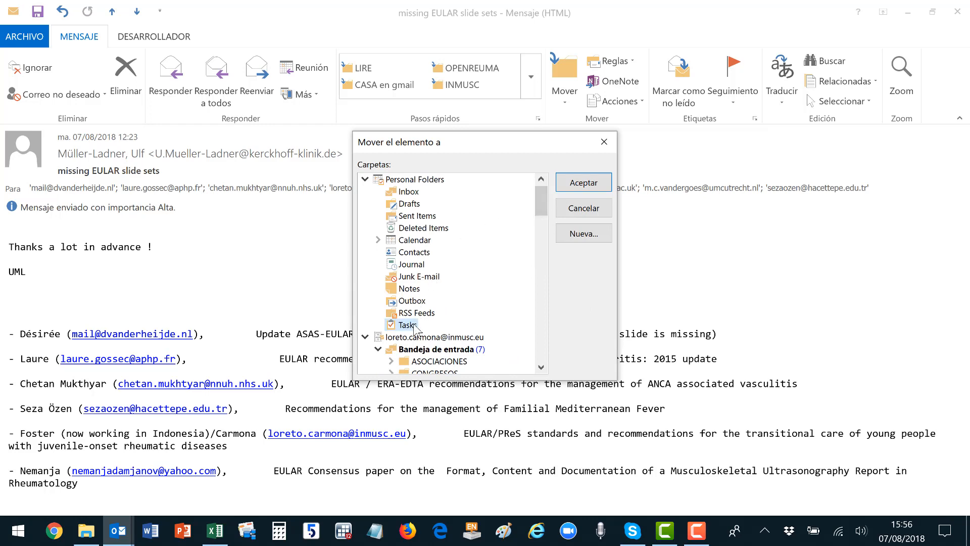
pyautogui.click(569, 186)
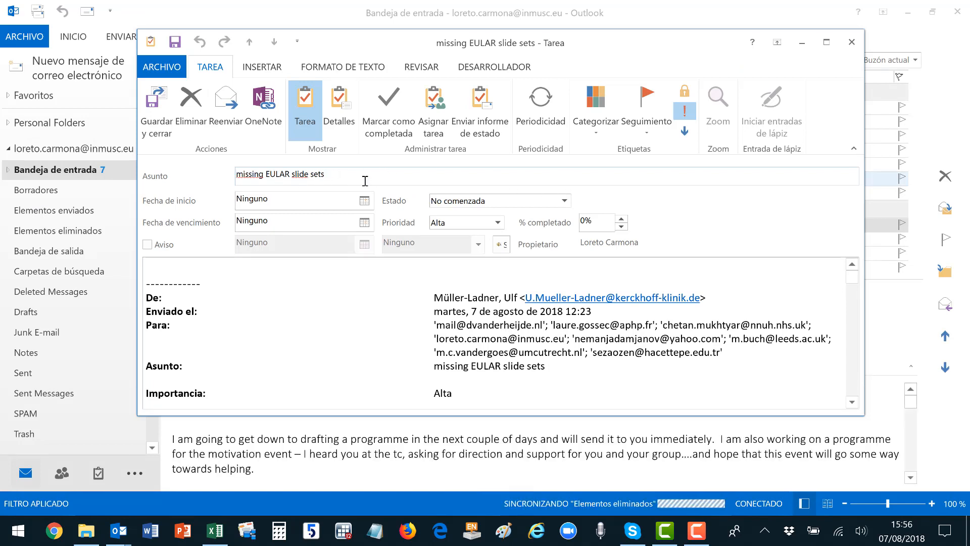
# Rename the task 'Preparar diapositivas EULAR slide sets (Transition)', starting today, due 8 August, and save.
pyautogui.hotkey('ctrl', 'shift', 'Right')
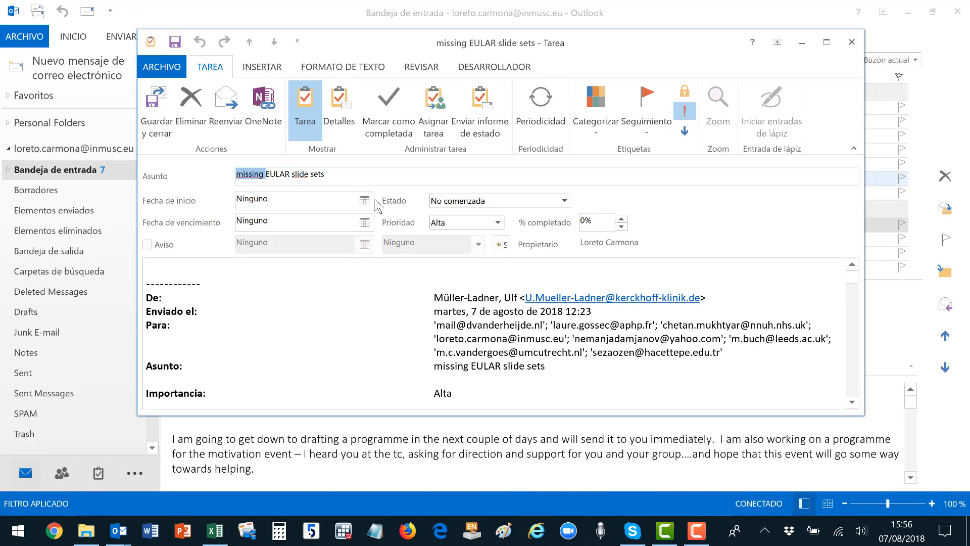
pyautogui.write('Preparar ')
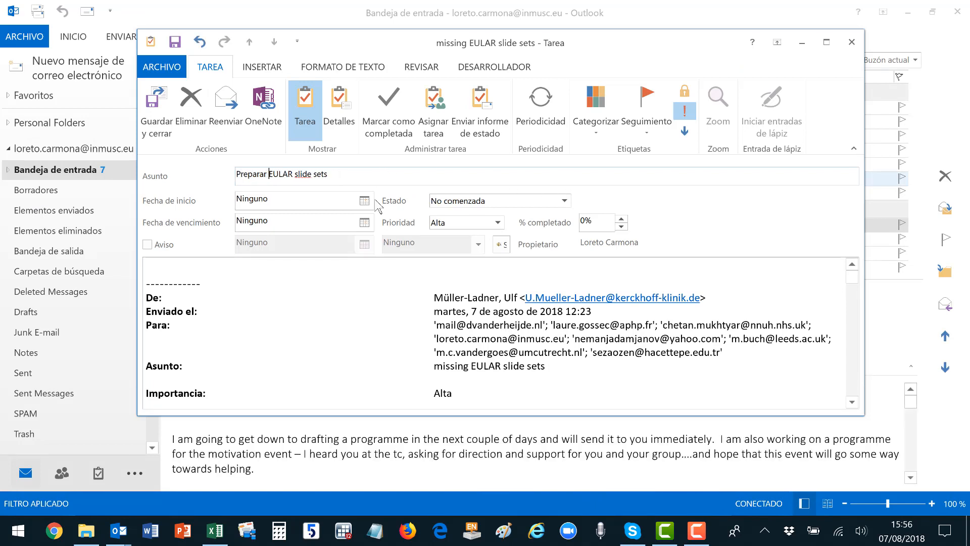
pyautogui.write('diapositivas')
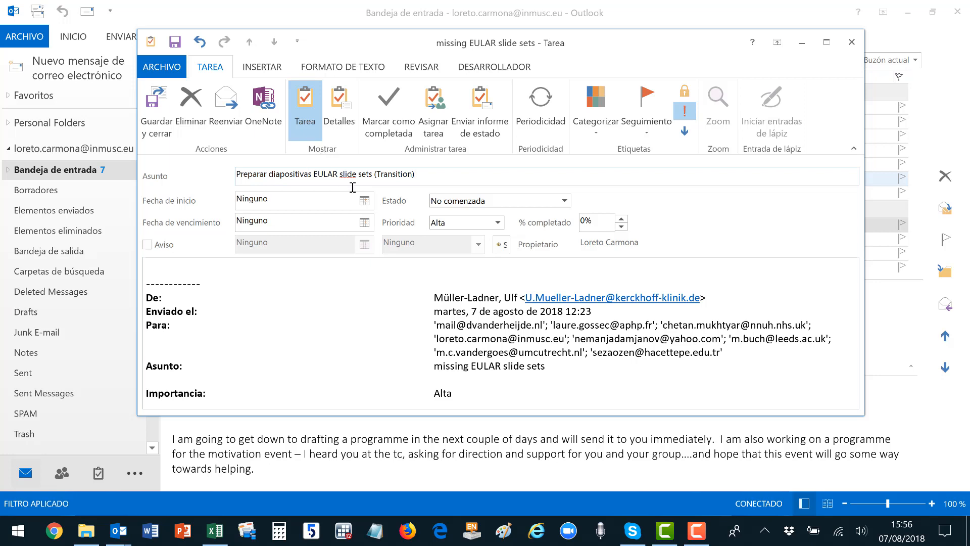
pyautogui.click(364, 201)
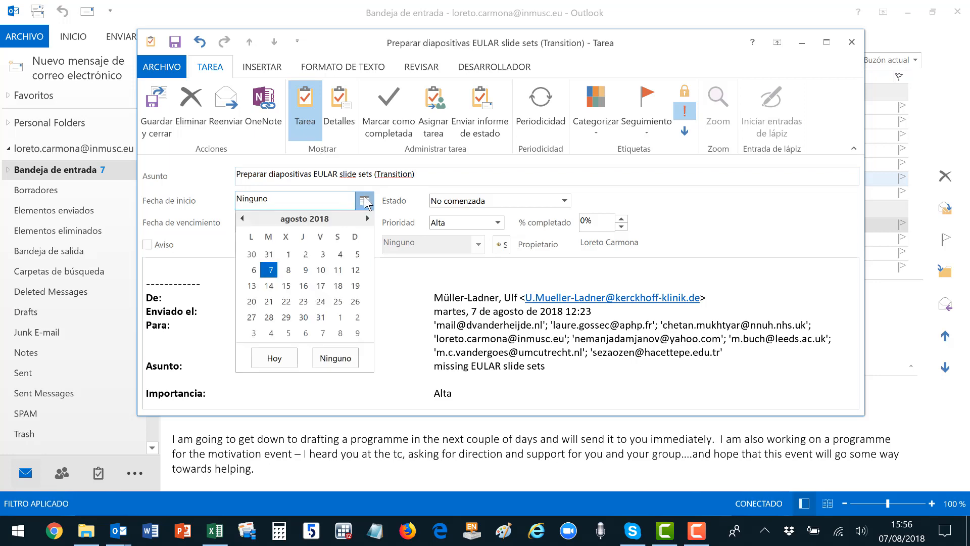
pyautogui.click(276, 358)
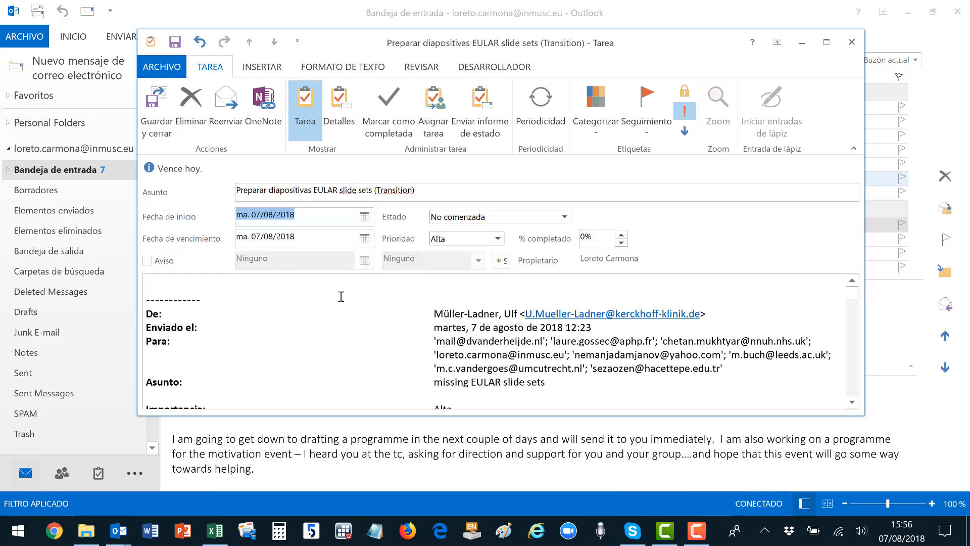
pyautogui.click(365, 239)
pyautogui.click(288, 309)
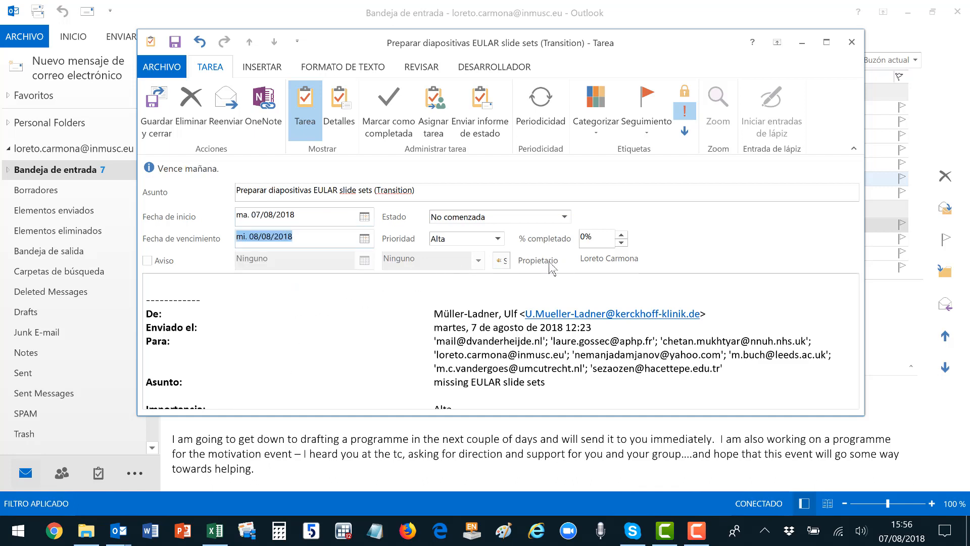
pyautogui.click(164, 113)
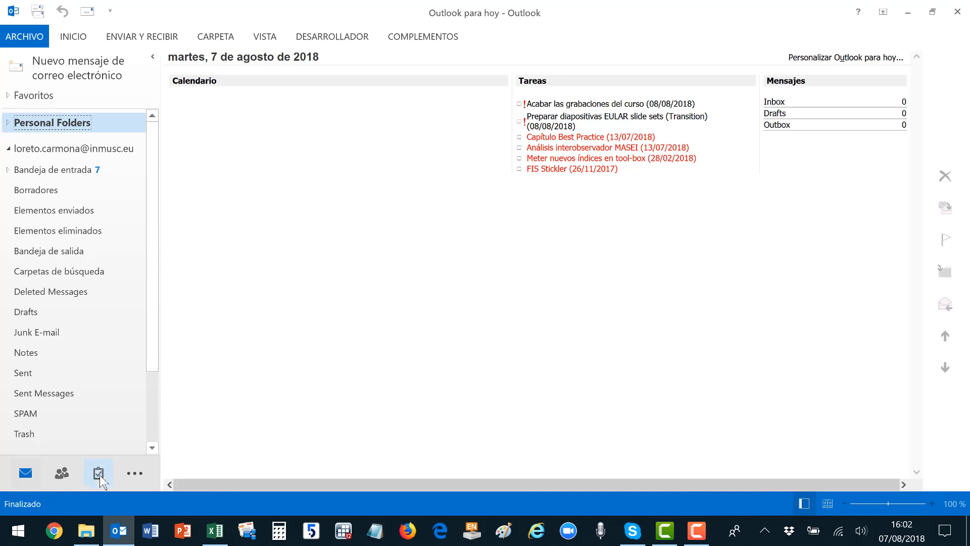
# Create a blank task titled 'Chequear estado proyecto' and bring up its Periodicidad settings.
pyautogui.click(99, 475)
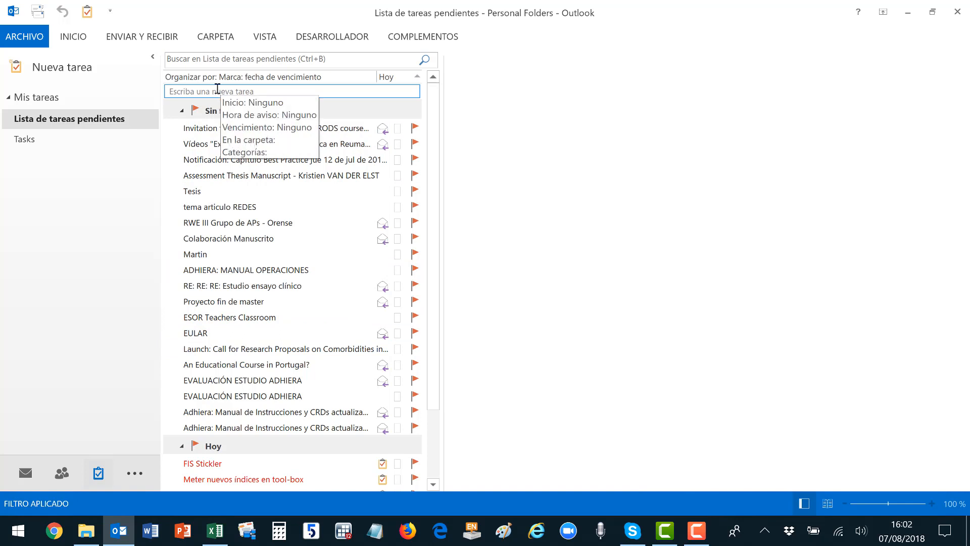
pyautogui.click(217, 89)
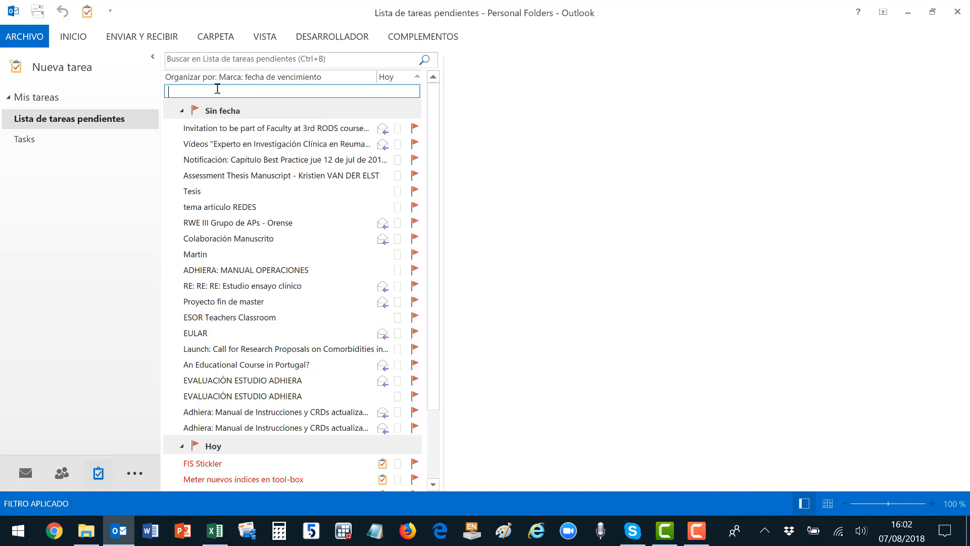
pyautogui.click(78, 70)
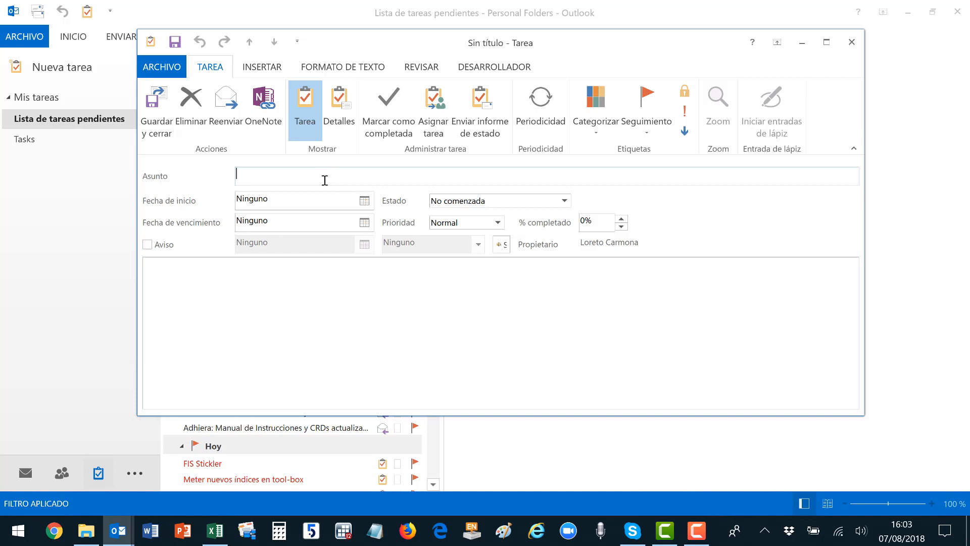
pyautogui.write('Chequear estado proyecto')
pyautogui.click(539, 115)
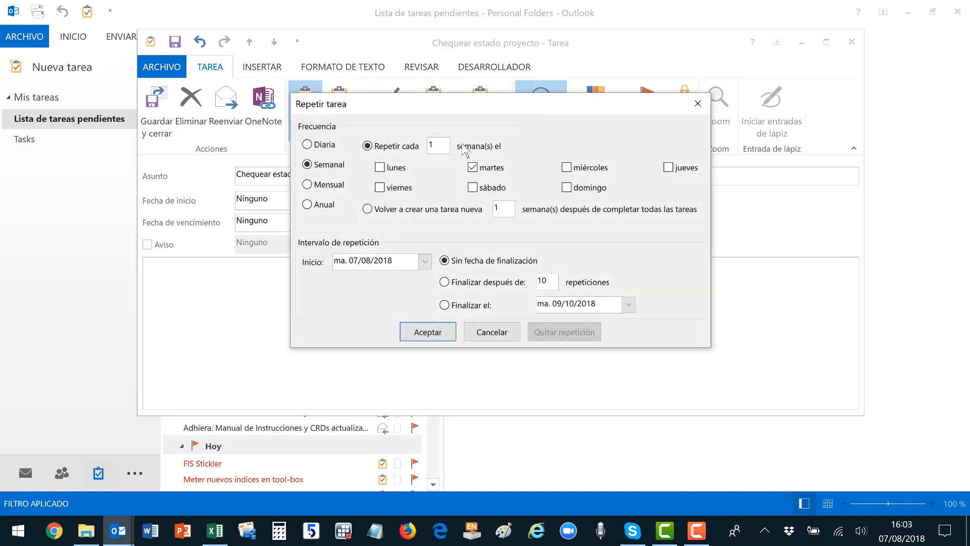
# Make the task repeat monthly on day 7 of every 1 month and save it.
pyautogui.click(307, 185)
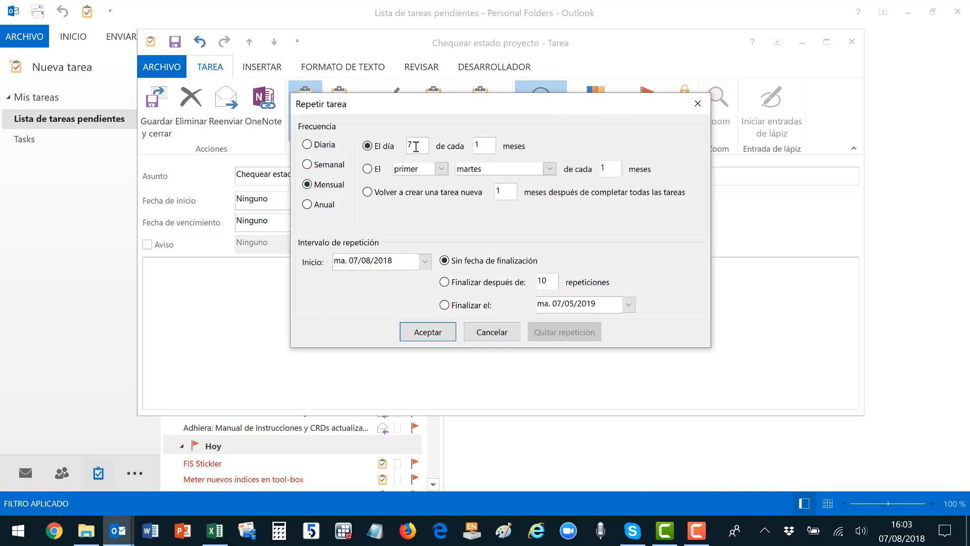
pyautogui.doubleClick(411, 144)
pyautogui.write('7')
pyautogui.click(439, 333)
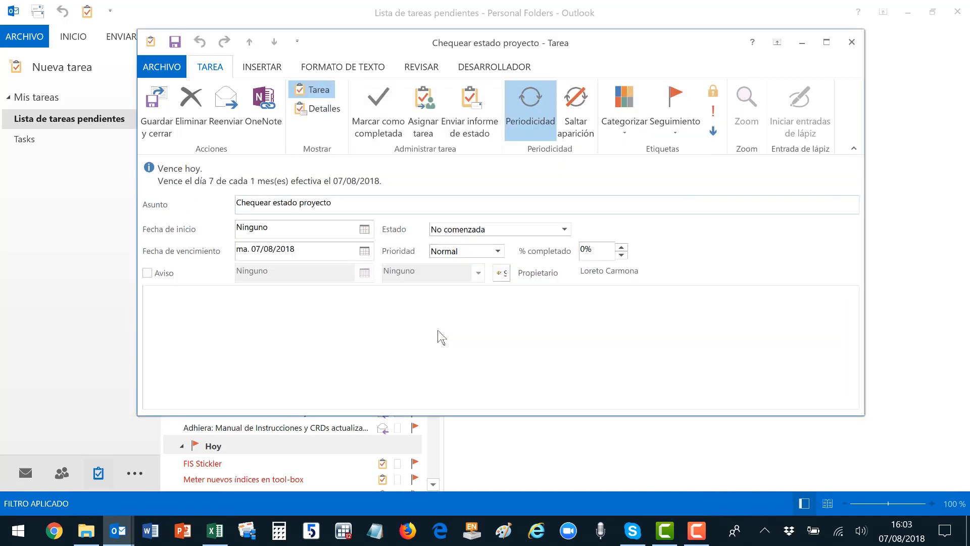
pyautogui.click(160, 104)
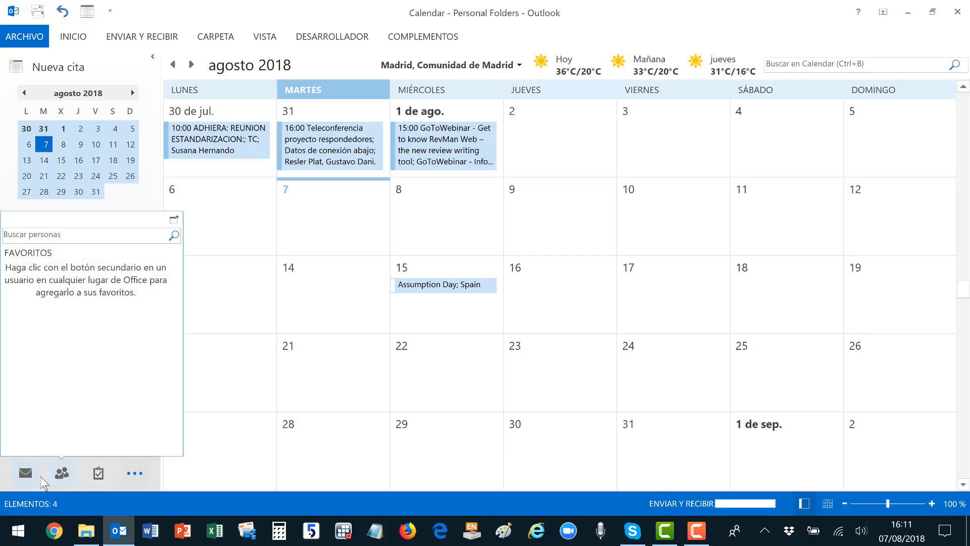
# Create the appointment 'Para probar sistema de vídeo' at Zoom on 08/08/2018, 7:30–8:00.
pyautogui.click(25, 475)
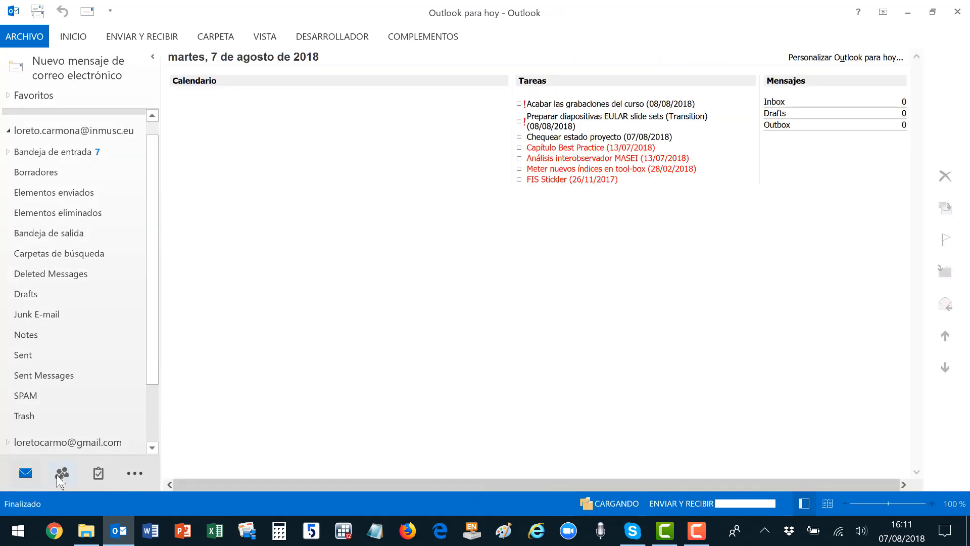
pyautogui.click(133, 475)
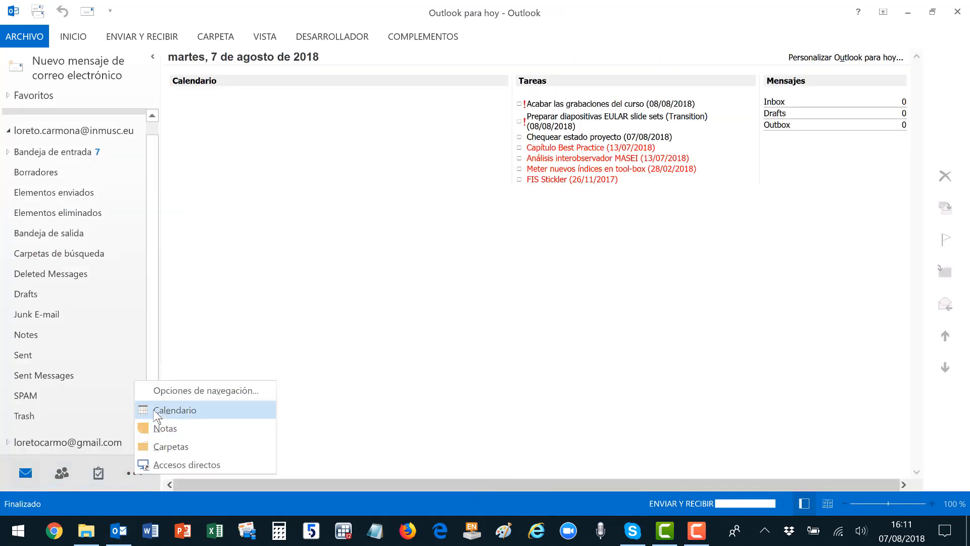
pyautogui.click(161, 410)
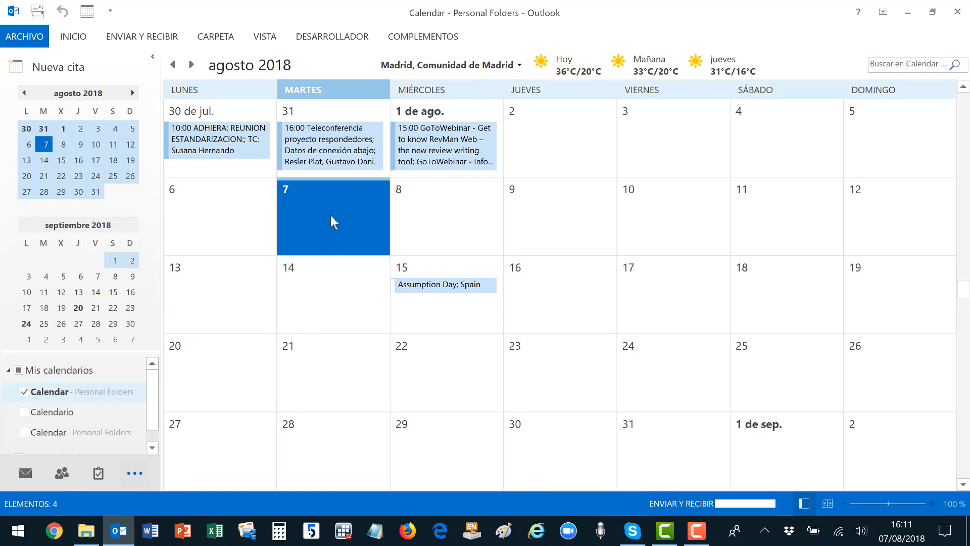
pyautogui.click(56, 68)
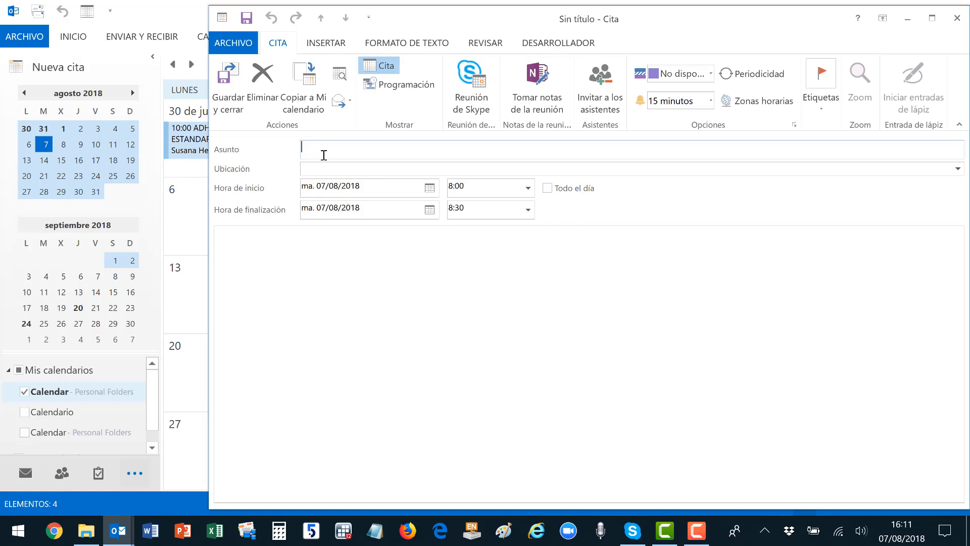
pyautogui.write('Para probar sistema de vídeo')
pyautogui.click(316, 168)
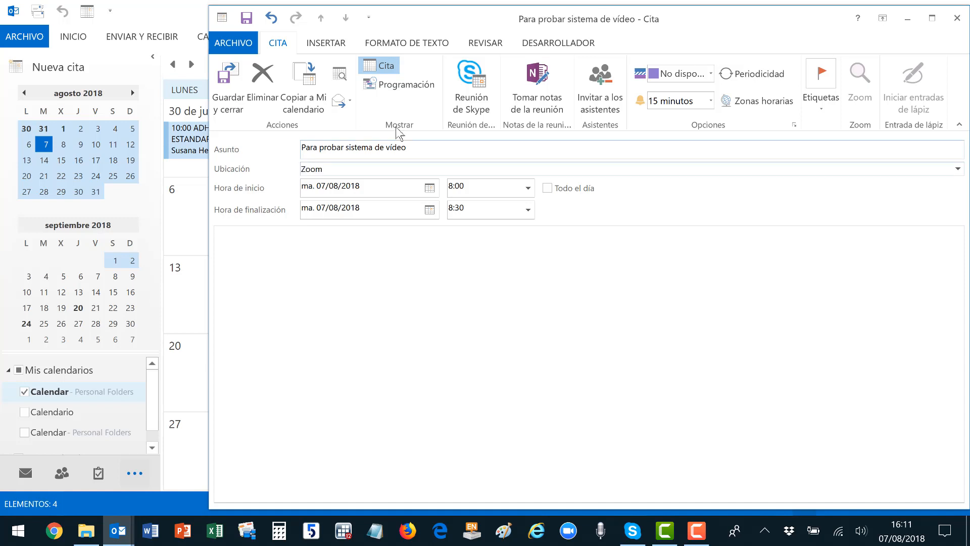
pyautogui.click(429, 188)
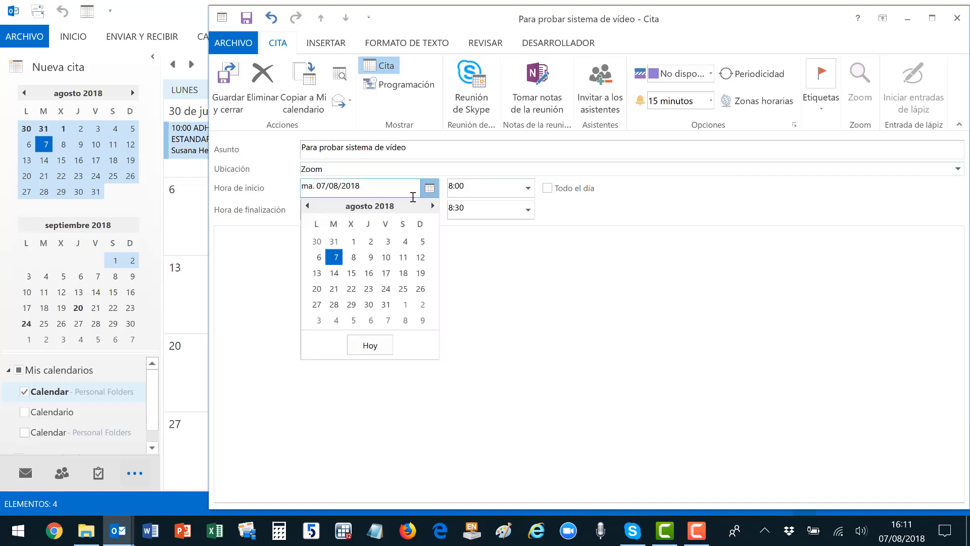
pyautogui.click(356, 257)
pyautogui.click(528, 188)
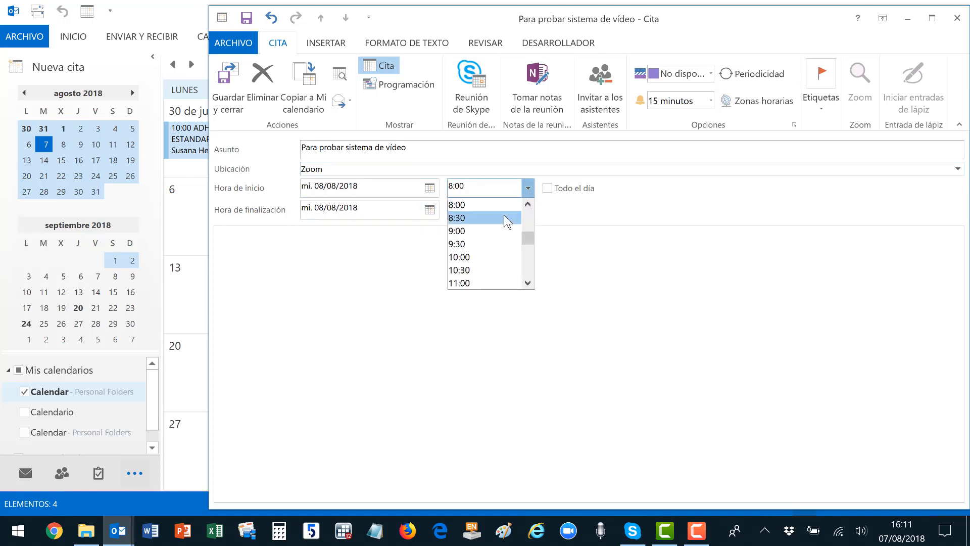
pyautogui.click(528, 204)
pyautogui.click(507, 205)
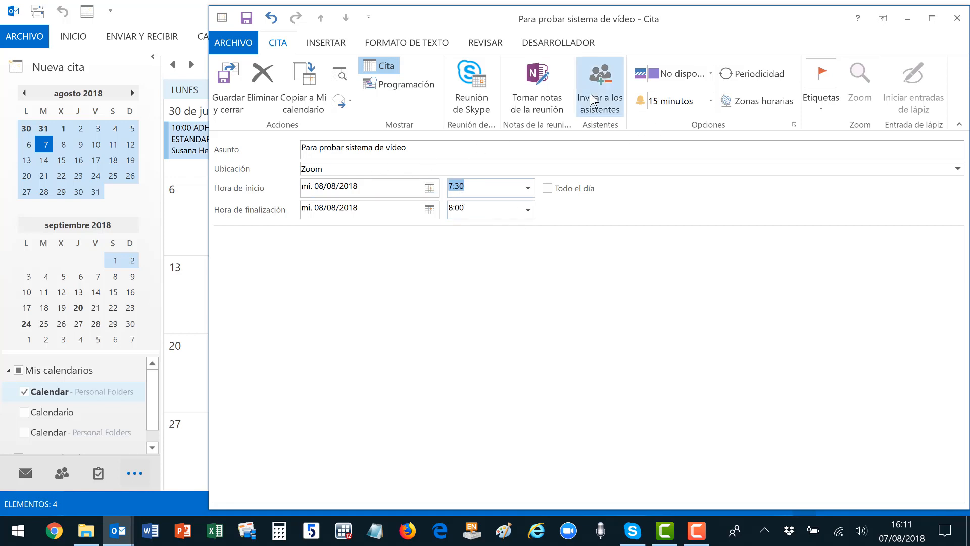
# Add an attendee's address and send the meeting invitation.
pyautogui.click(609, 98)
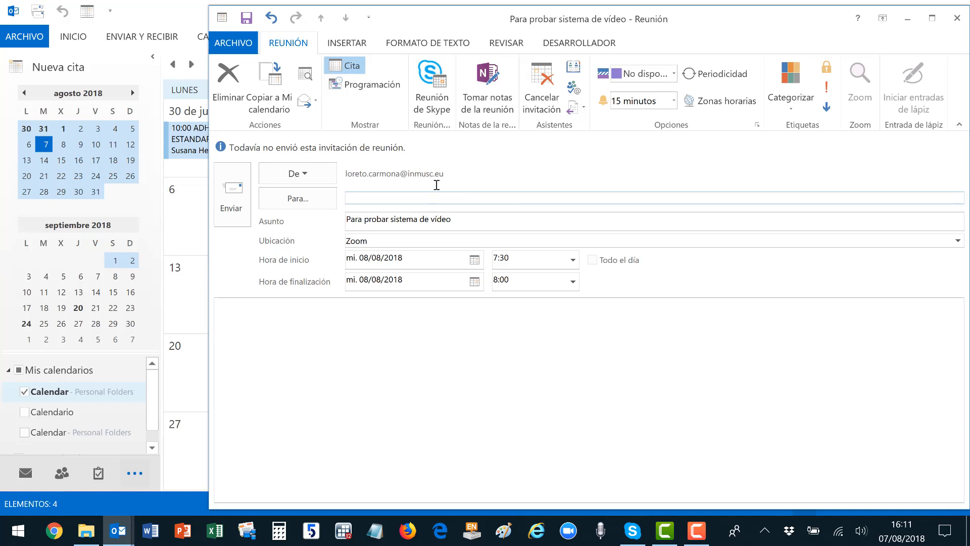
pyautogui.write('lo')
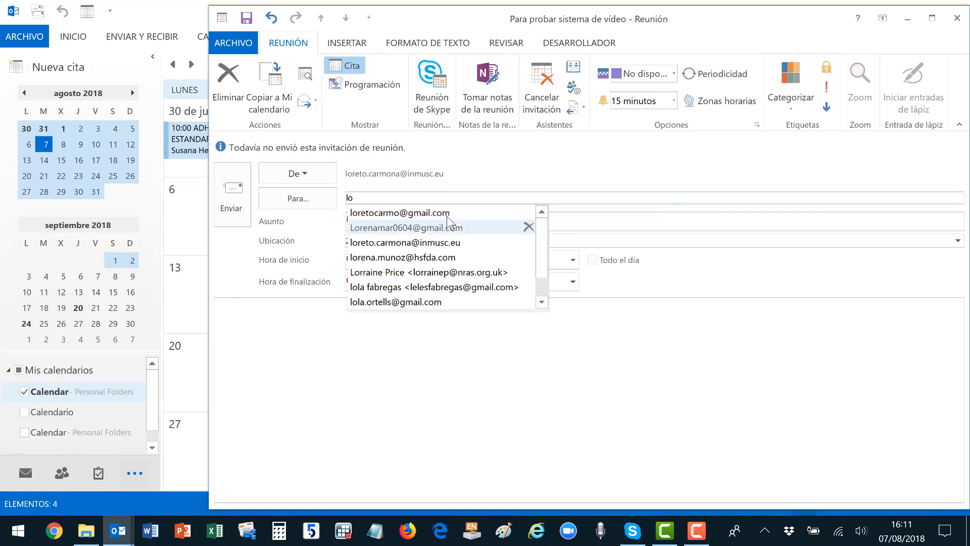
pyautogui.click(450, 213)
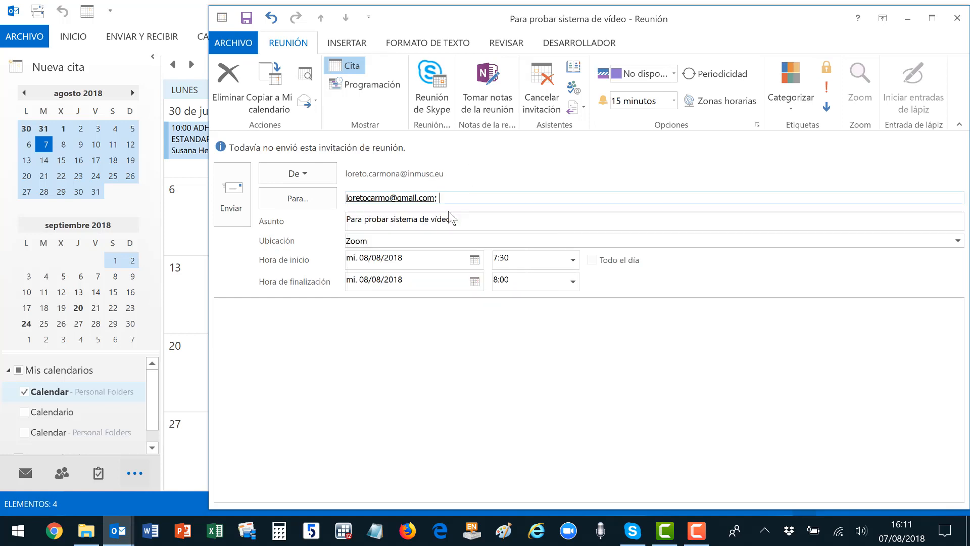
pyautogui.click(243, 192)
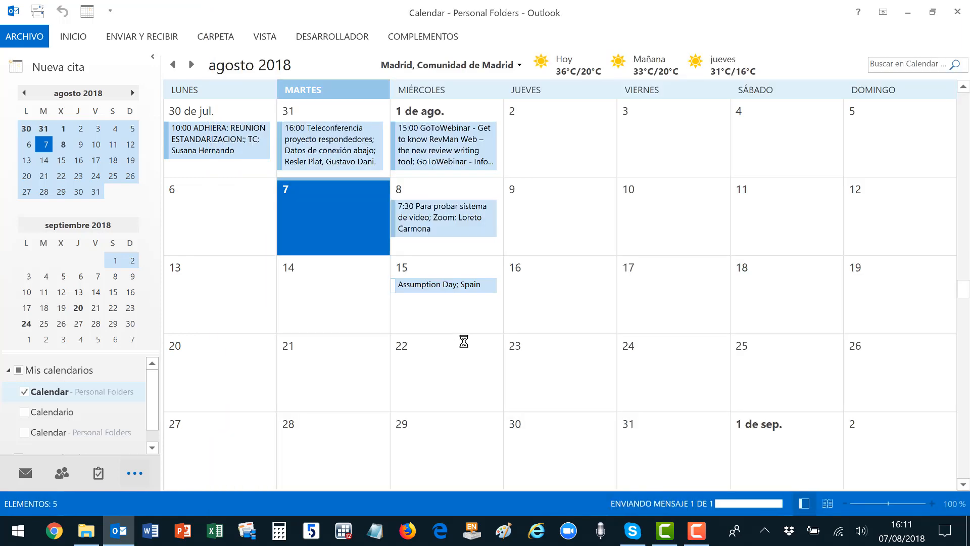
# Go to the Outlook inbox and open the 'Elections to the Cochrane Board and Council: Results' email in its own window.
pyautogui.moveTo(466, 231)
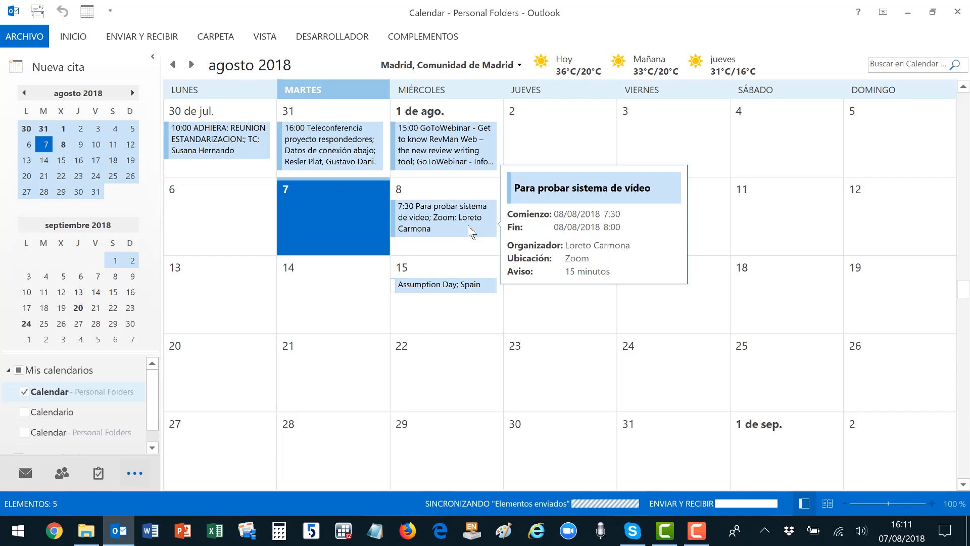
pyautogui.click(26, 473)
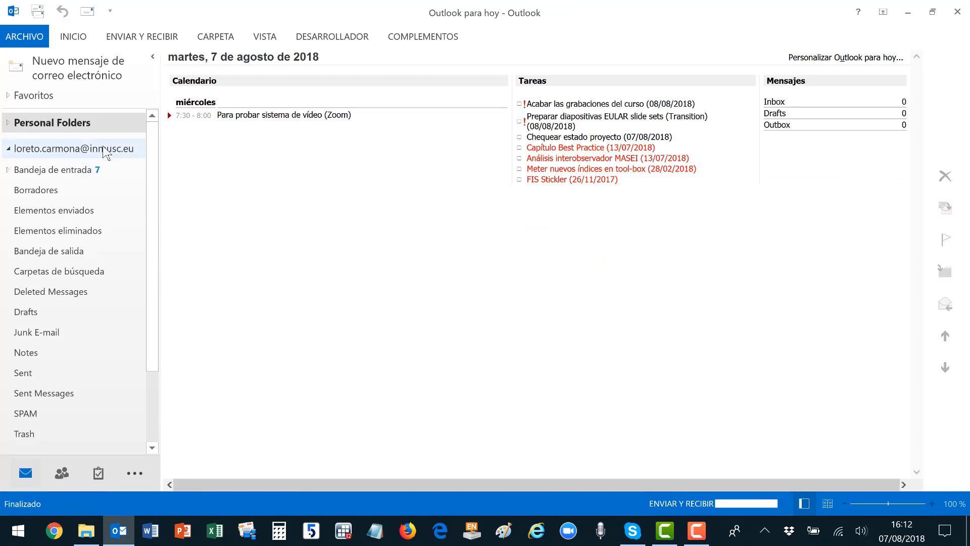
pyautogui.click(62, 174)
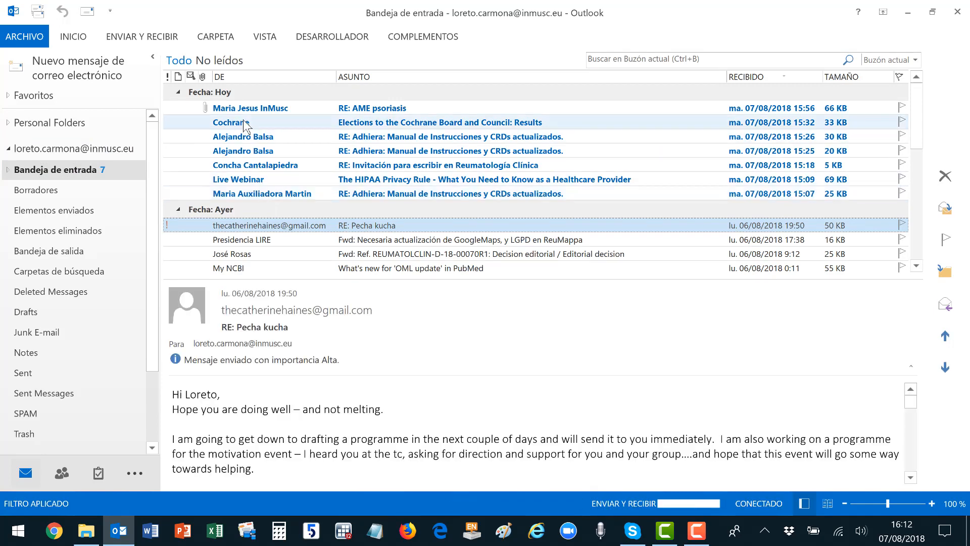
pyautogui.doubleClick(245, 124)
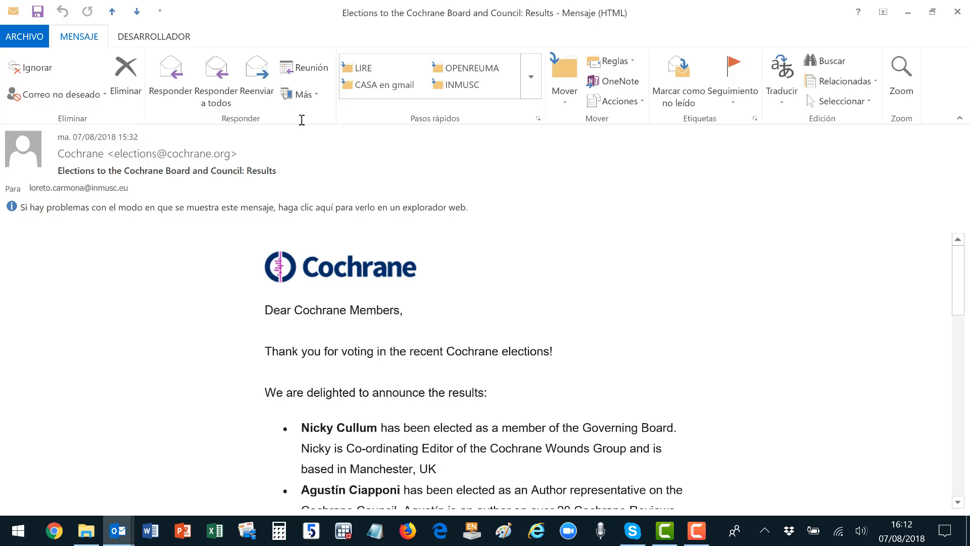
# Create a meeting request from the Cochrane email, running 07/08/2018 16:30–17:00.
pyautogui.click(303, 68)
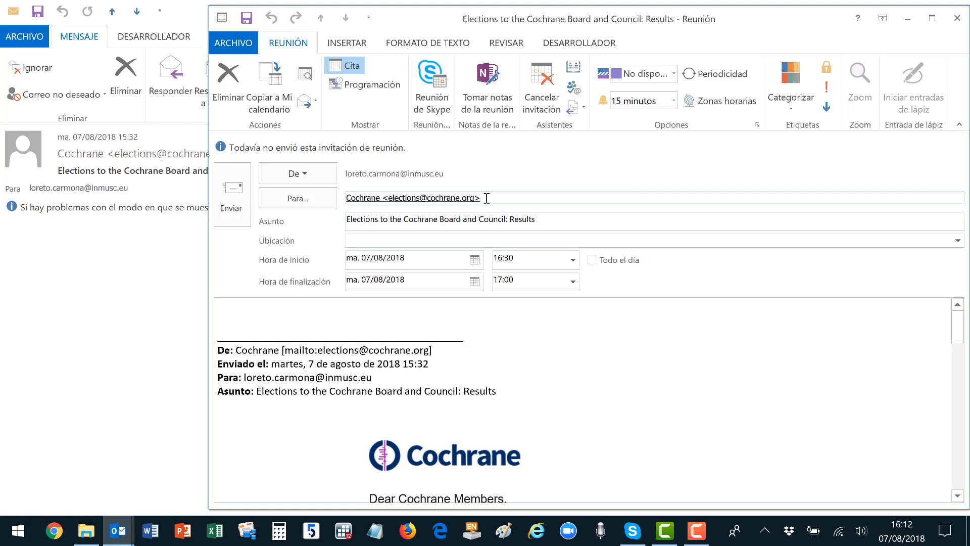
pyautogui.scroll(-7, 620, 344)
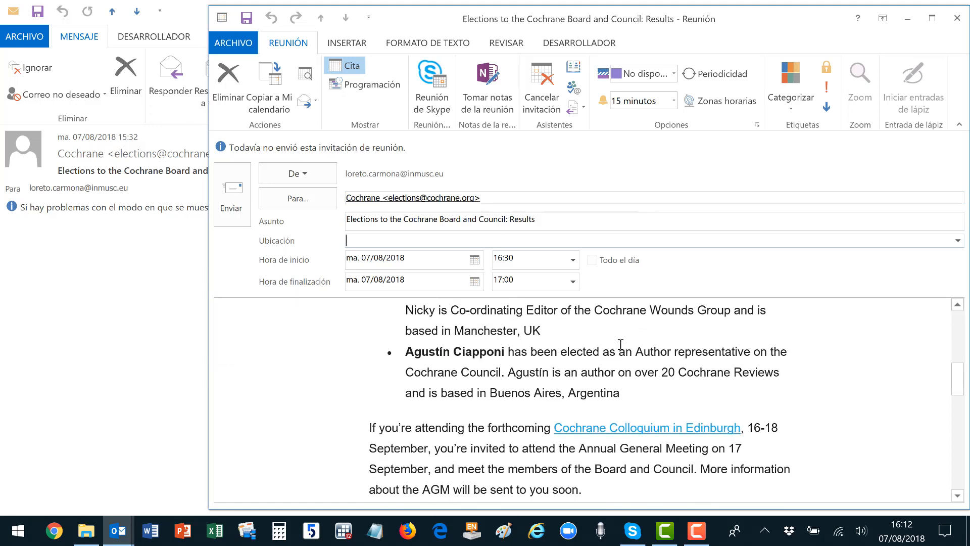
pyautogui.scroll(-9, 620, 343)
pyautogui.scroll(9, 620, 343)
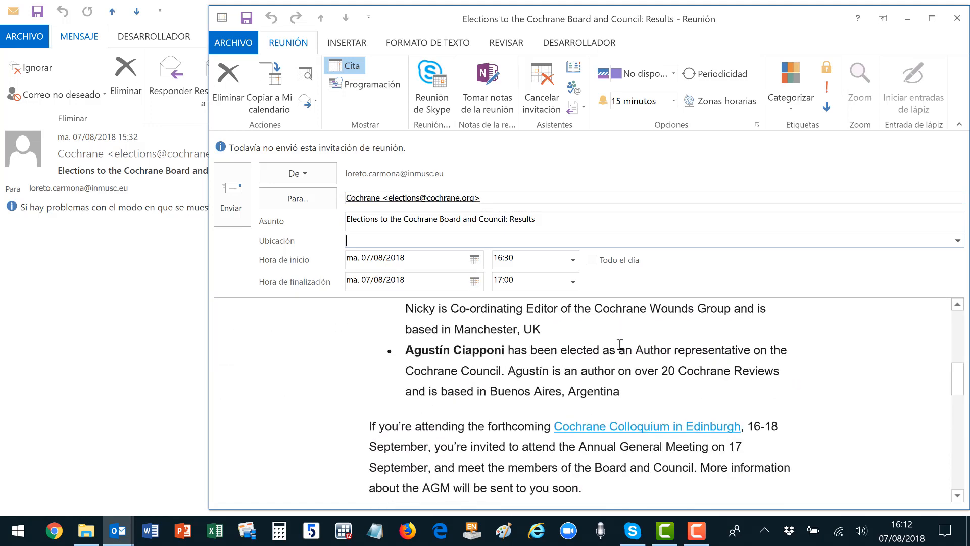
pyautogui.scroll(9, 620, 343)
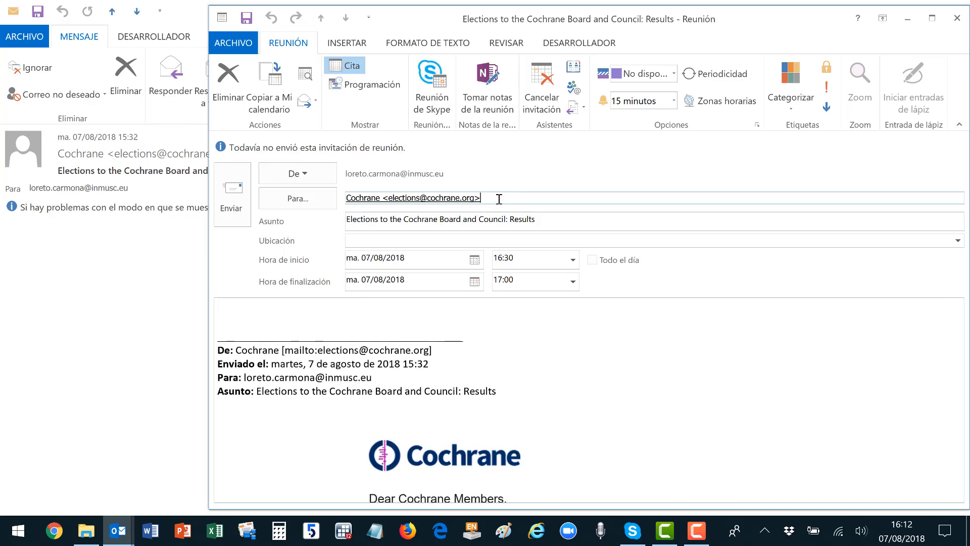
# Replace the Cochrane sender in the attendees with your own suggested address.
pyautogui.press('BackSpace')
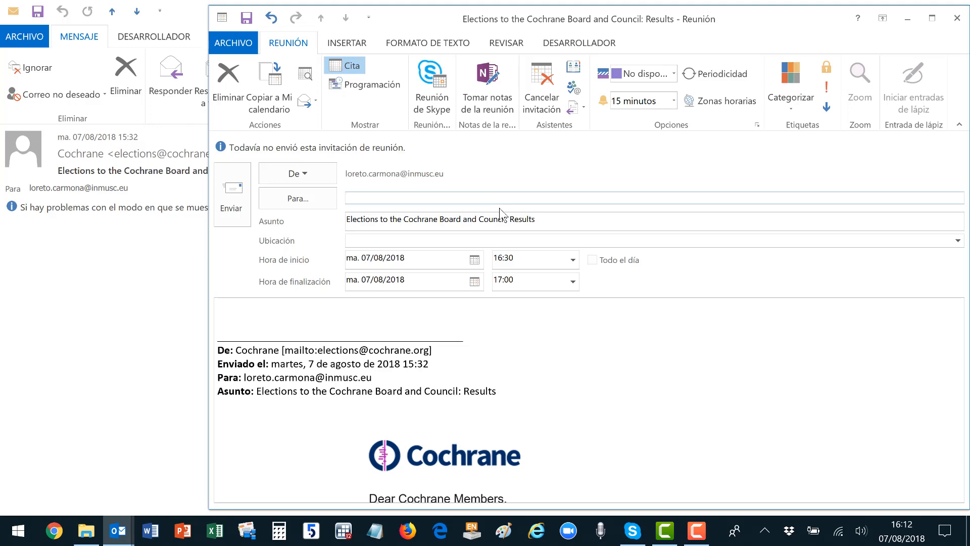
pyautogui.write('lo')
pyautogui.press('Return')
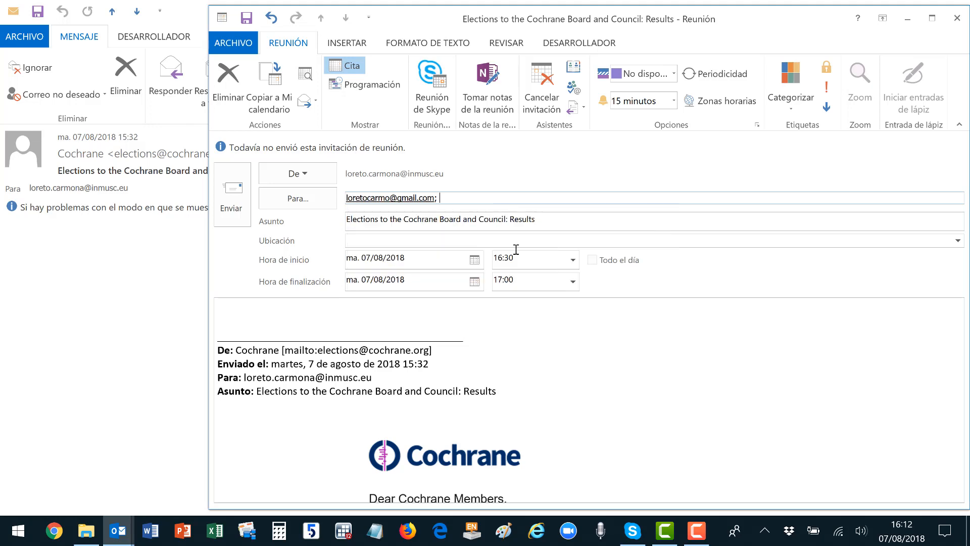
pyautogui.scroll(-8, 587, 378)
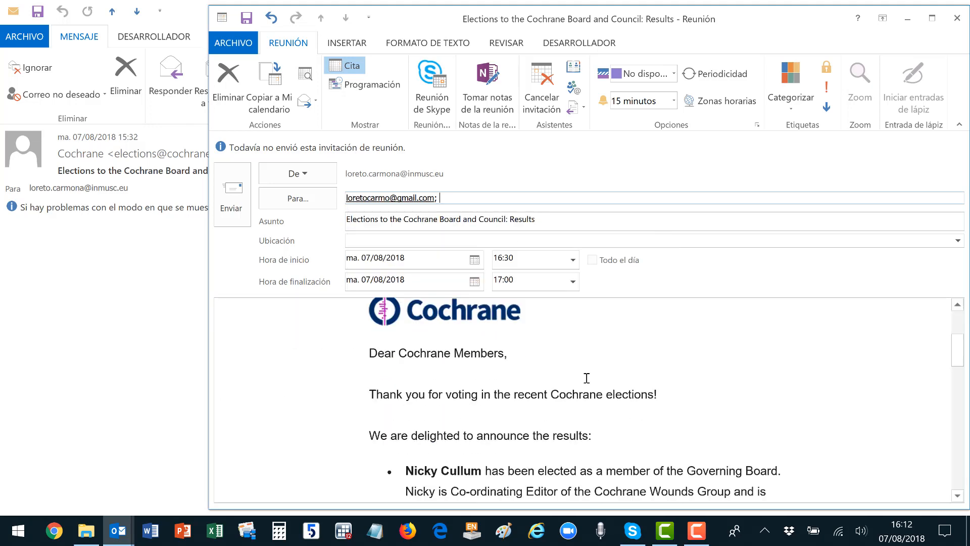
pyautogui.scroll(10, 580, 356)
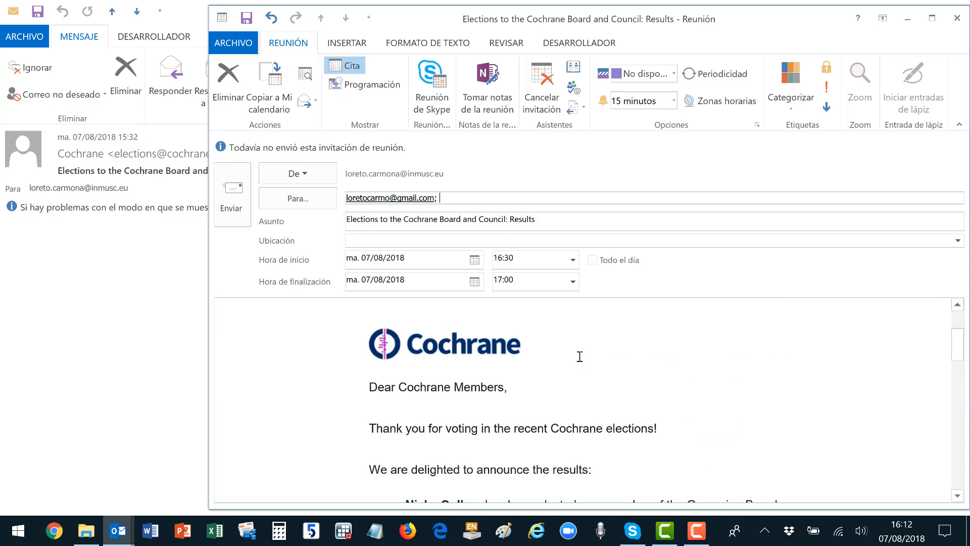
pyautogui.scroll(3, 579, 357)
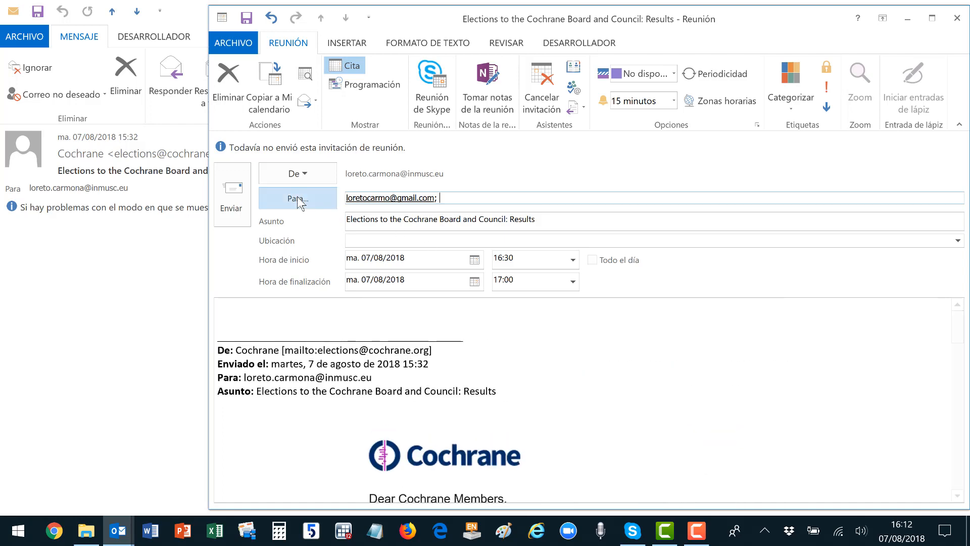